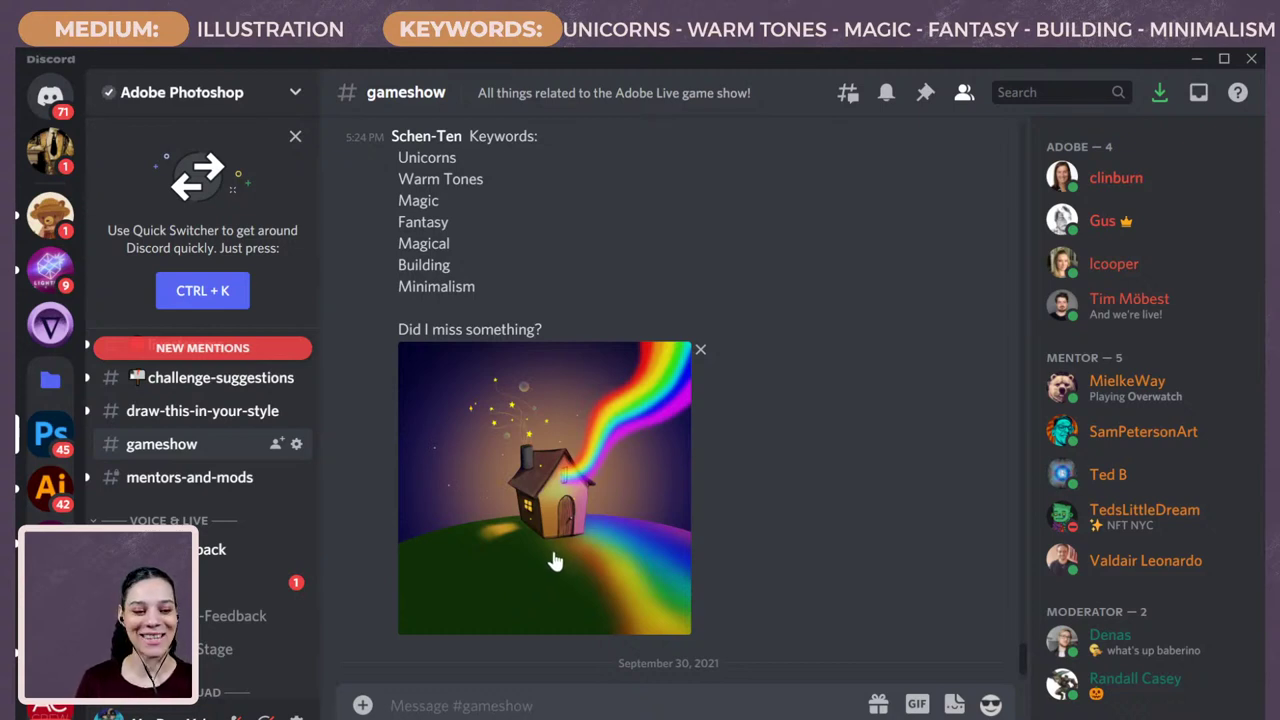
Review the keyword list, the house-and-rainbow illustration and the wheel question in the gameshow channel.
scroll(555, 562, "down", 2)
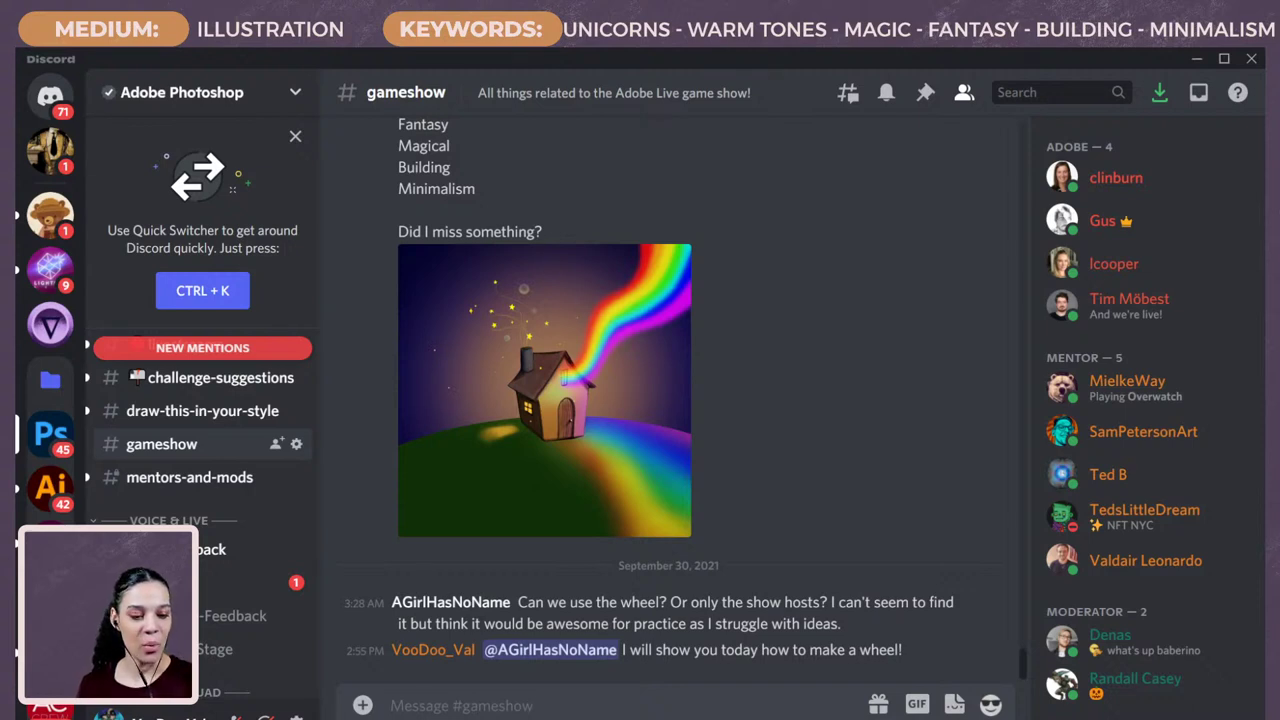
scroll(484, 219, "up", 1)
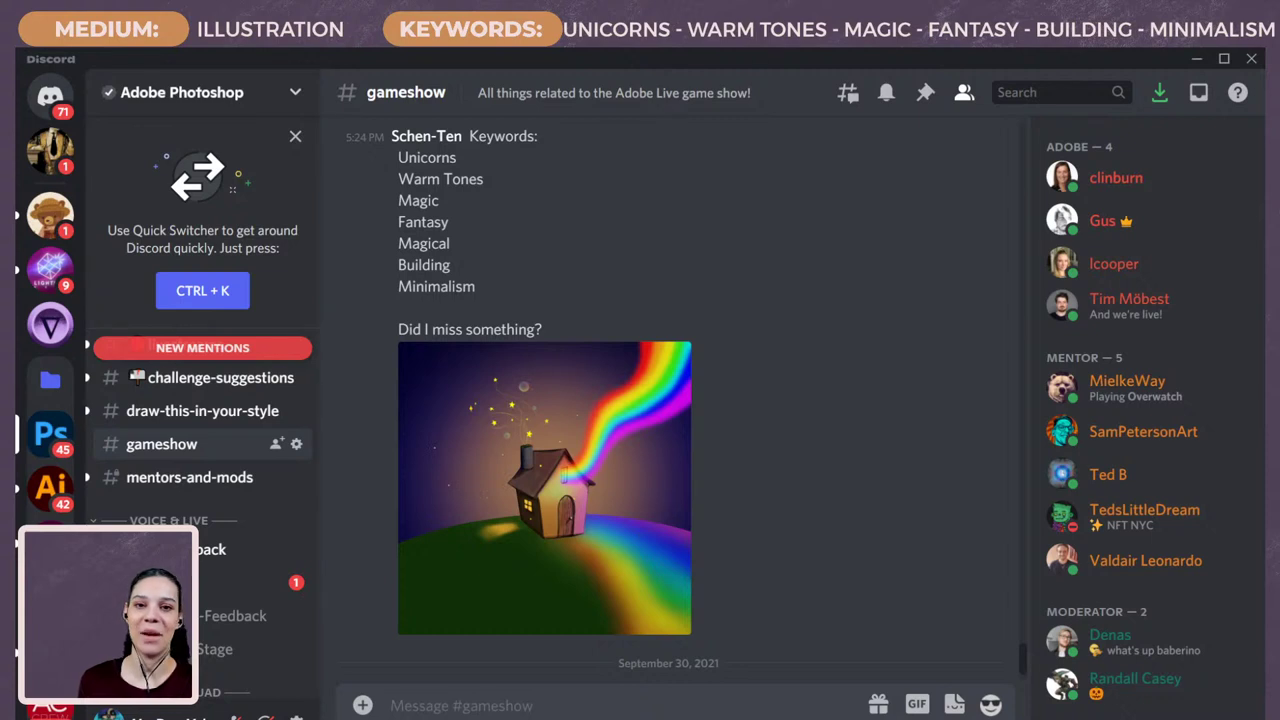
scroll(700, 305, "down", 2)
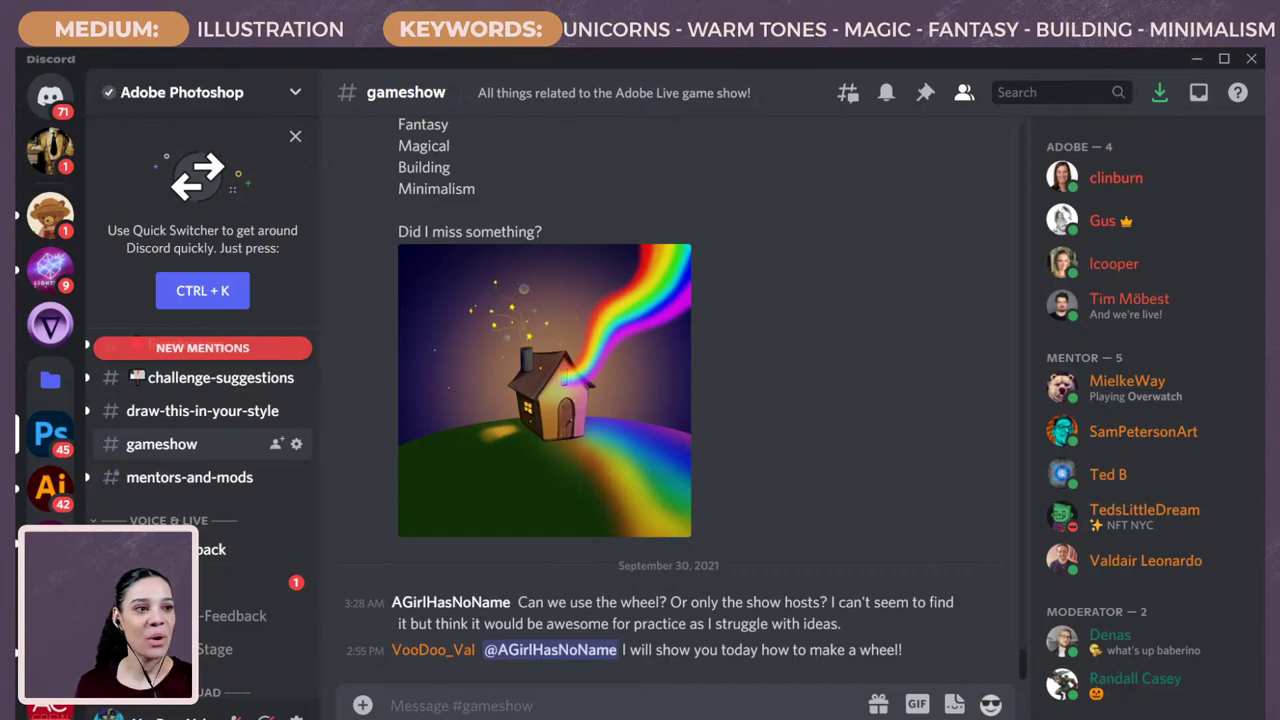
Switch to the Picker Wheel page in the browser and examine its keyword inputs and the saved lists available to open.
left_click_drag(1270, 50, 451, 51)
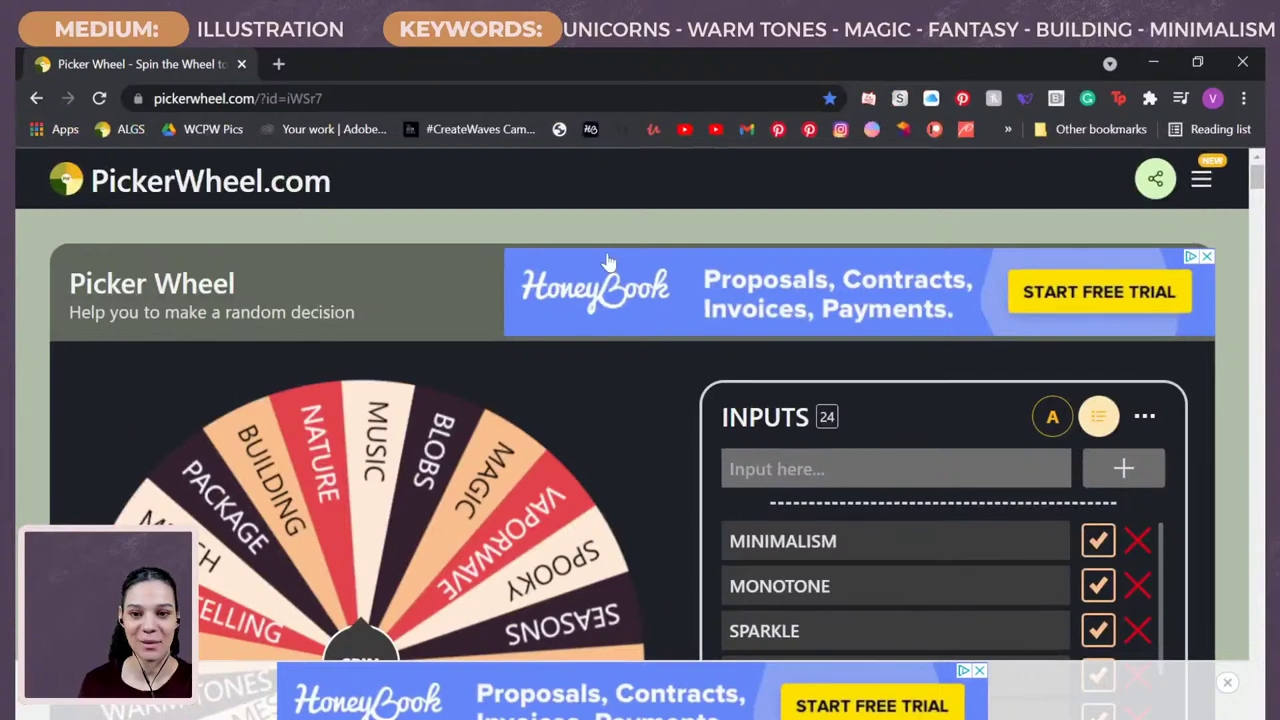
scroll(606, 340, "down", 1)
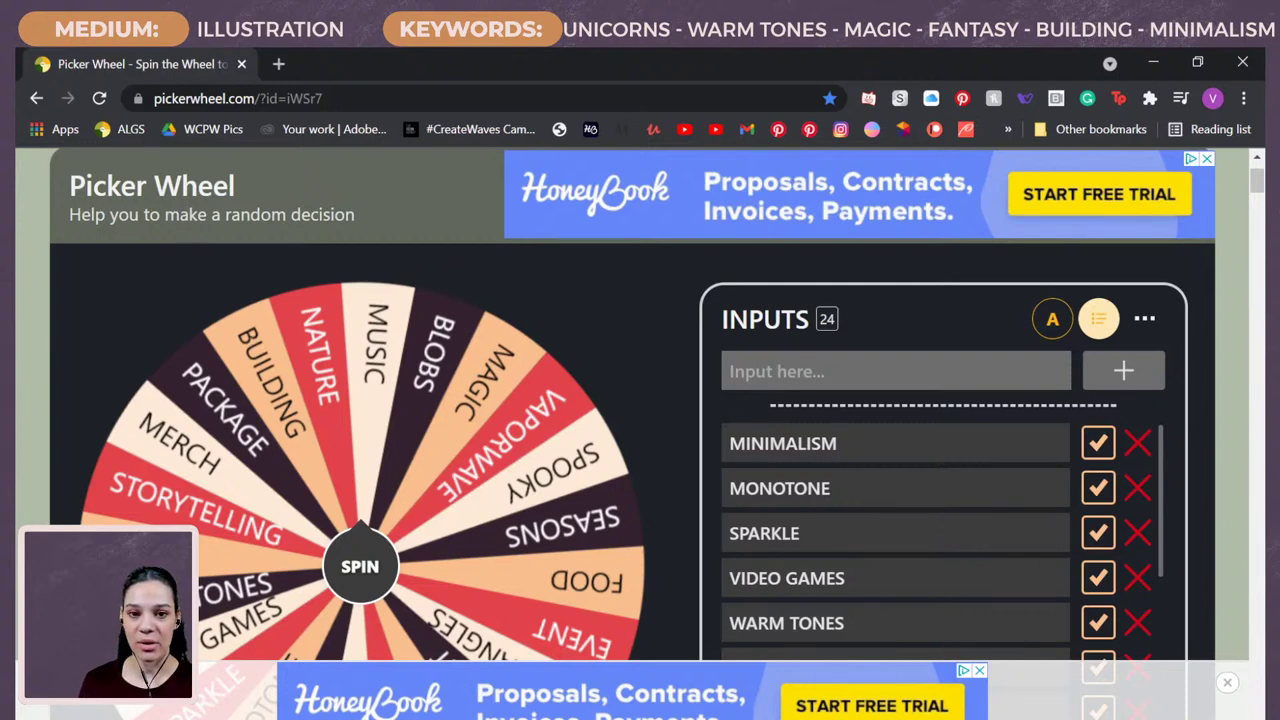
scroll(940, 540, "down", 1)
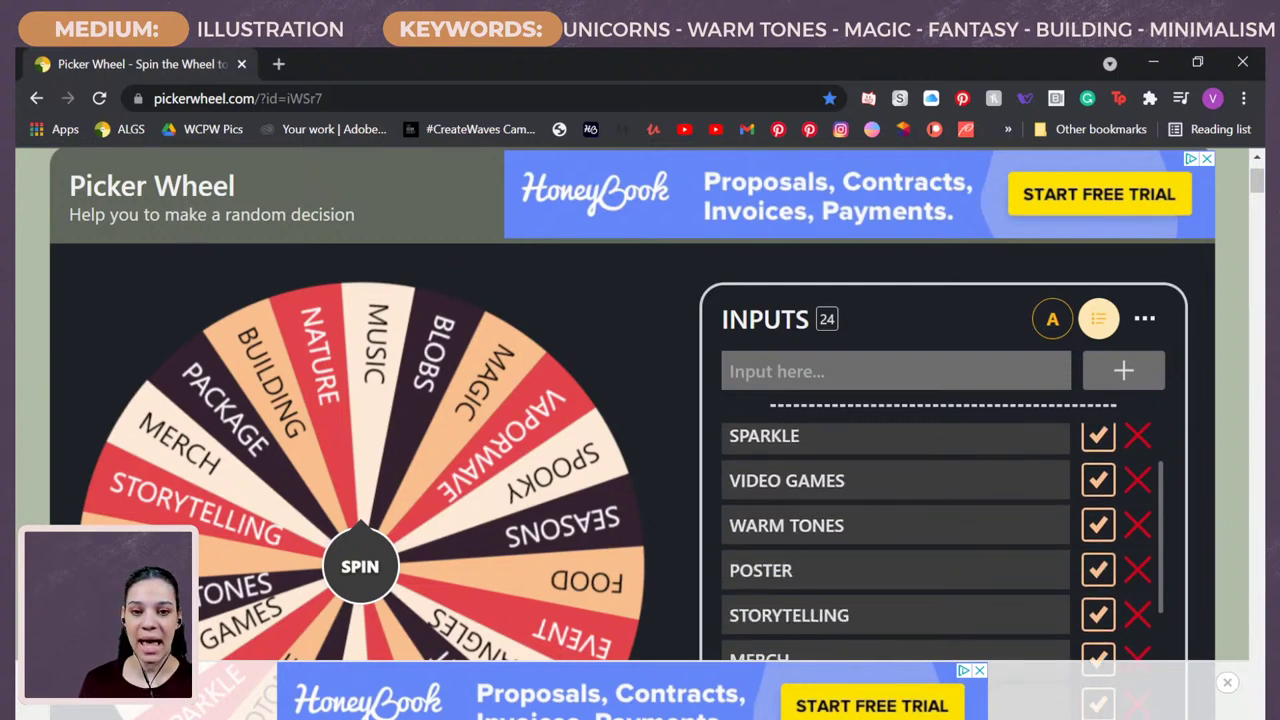
left_click(1052, 328)
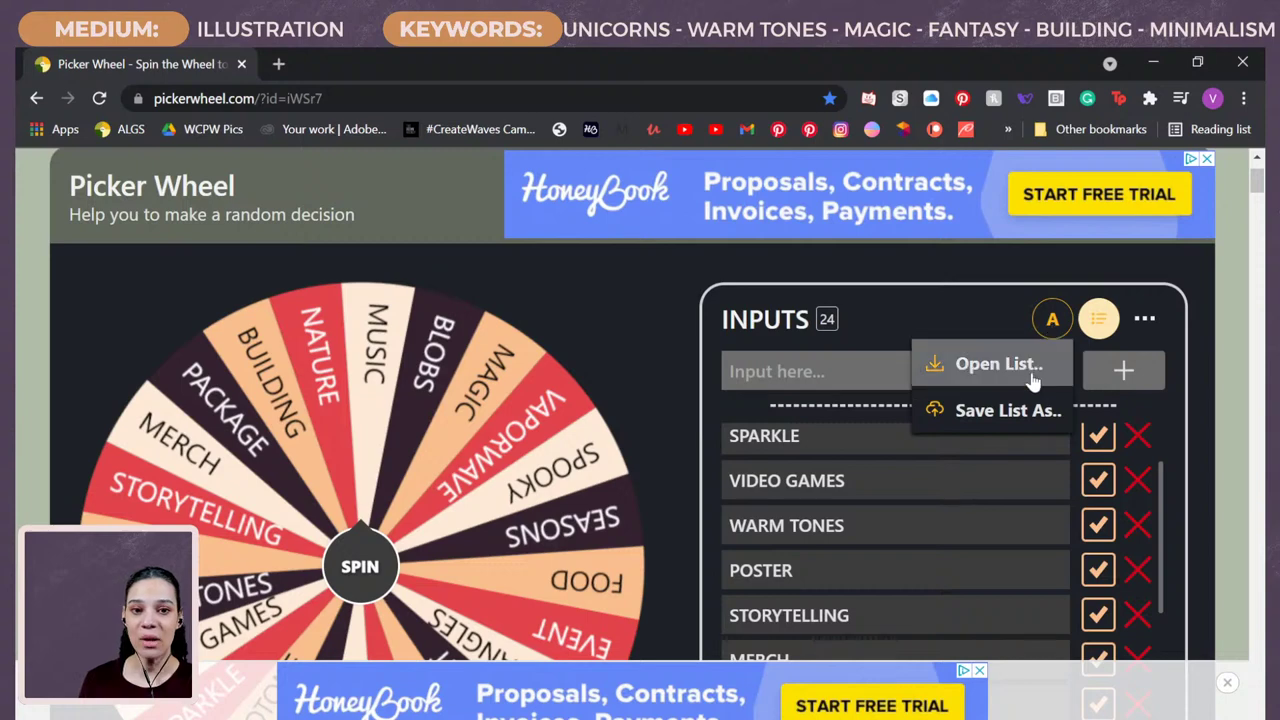
left_click(1032, 372)
left_click(714, 434)
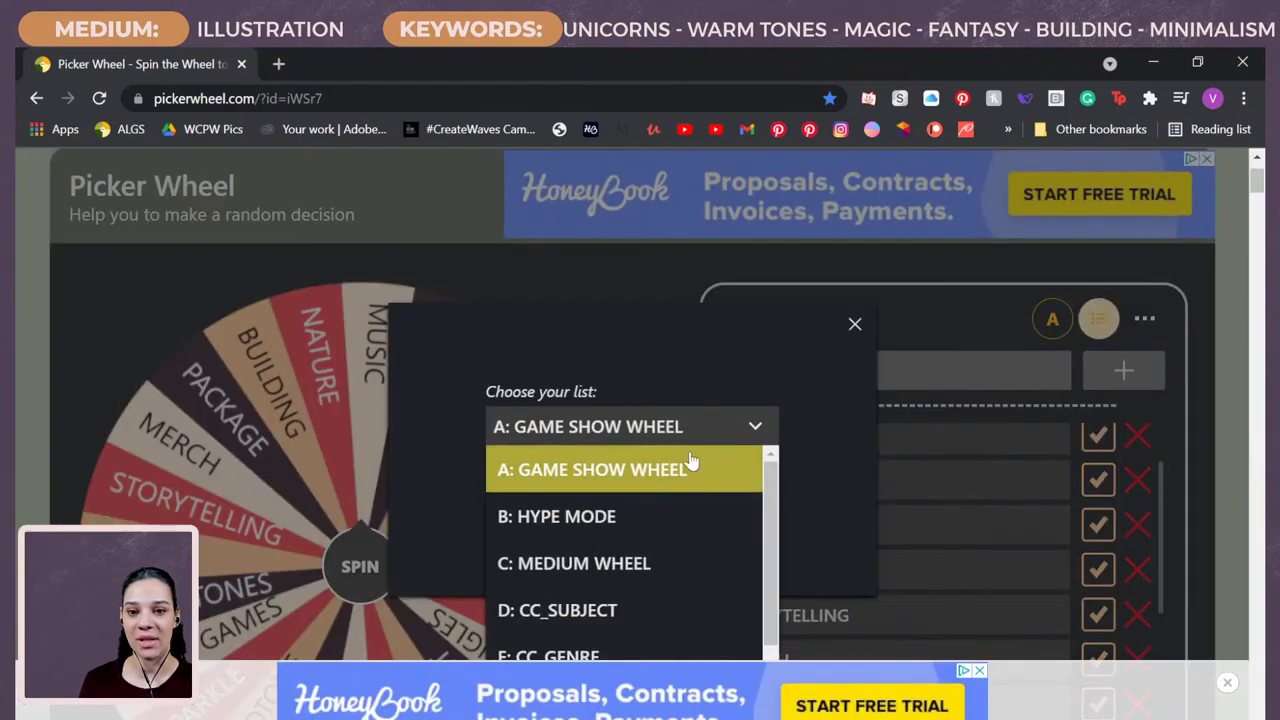
scroll(660, 563, "down", 1)
scroll(658, 567, "up", 1)
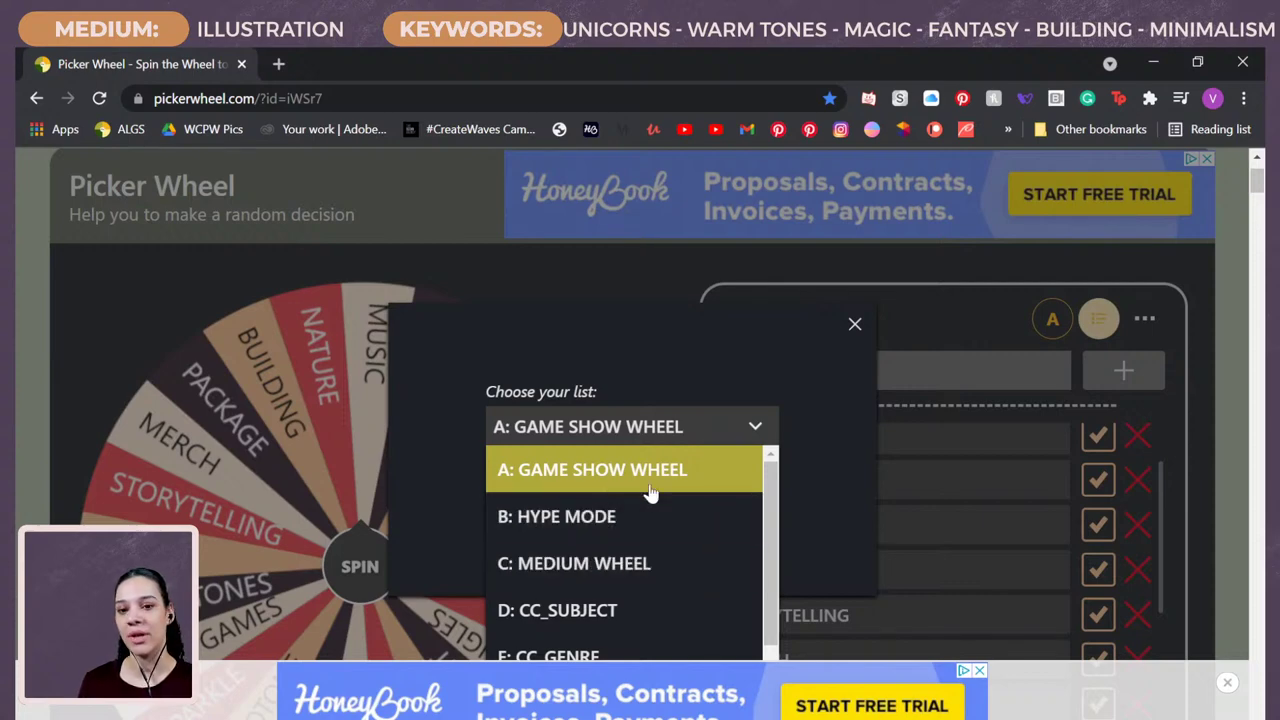
scroll(668, 514, "down", 1)
scroll(668, 514, "down", 1)
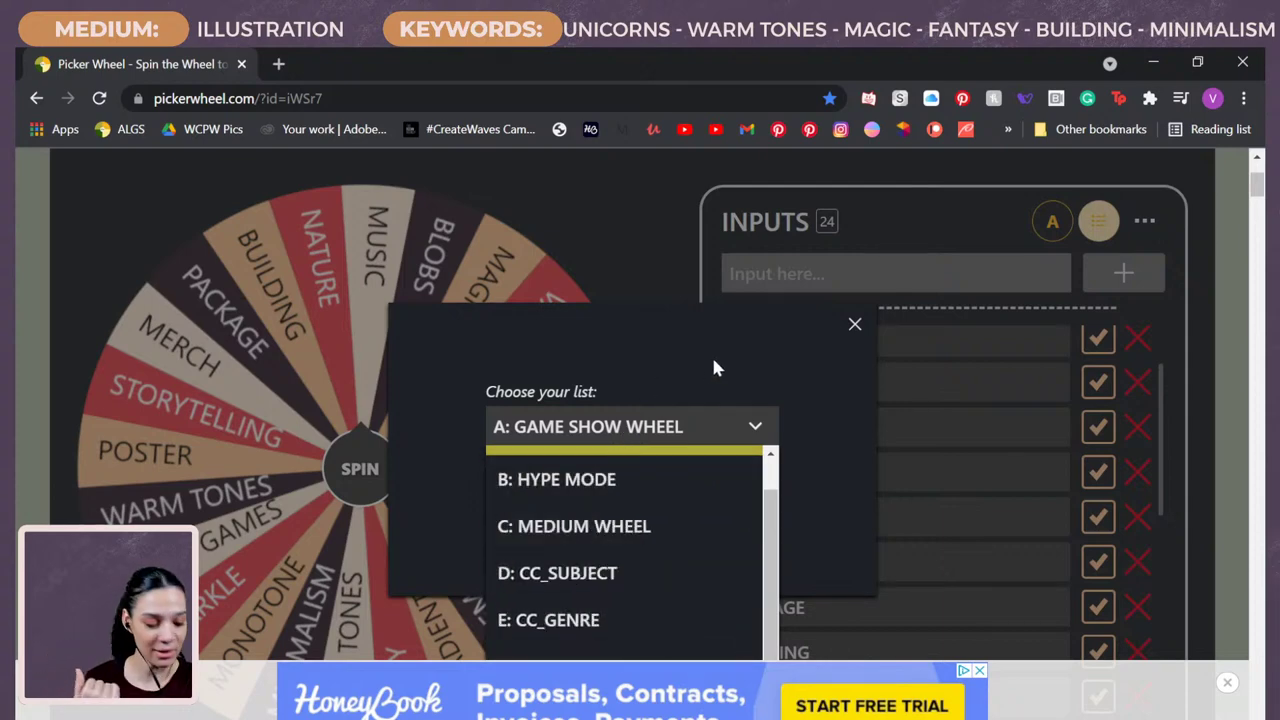
left_click(854, 328)
left_click(854, 328)
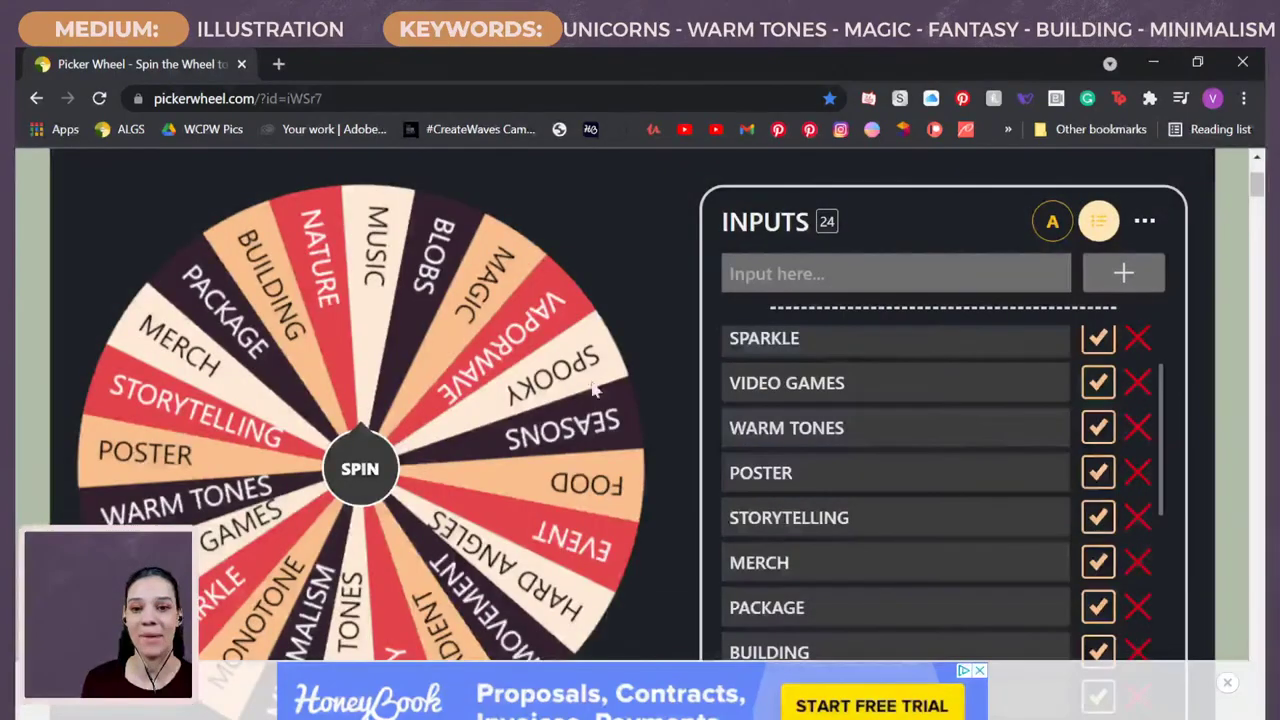
Spin the keyword wheel and hide the choice it lands on.
left_click(378, 475)
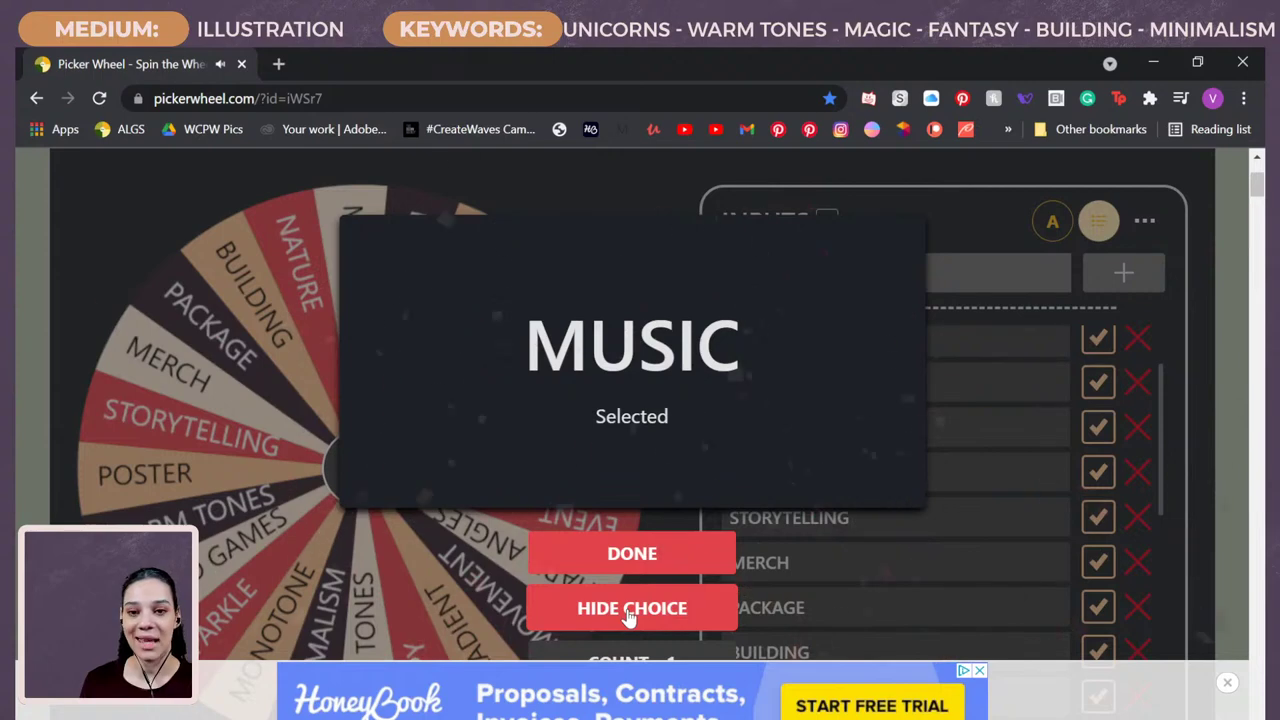
left_click(630, 612)
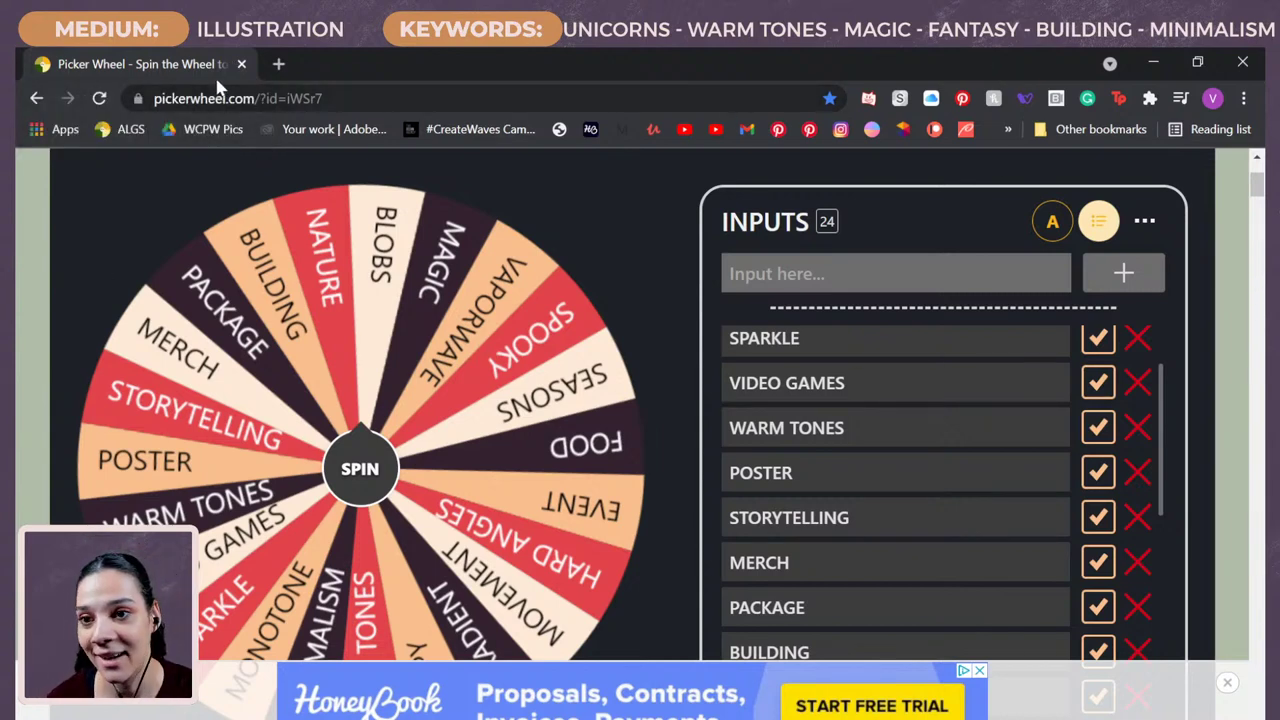
Switch to Photoshop and group all the unicorn layers from Layer 3 down to Layer 1.
key("alt+Tab")
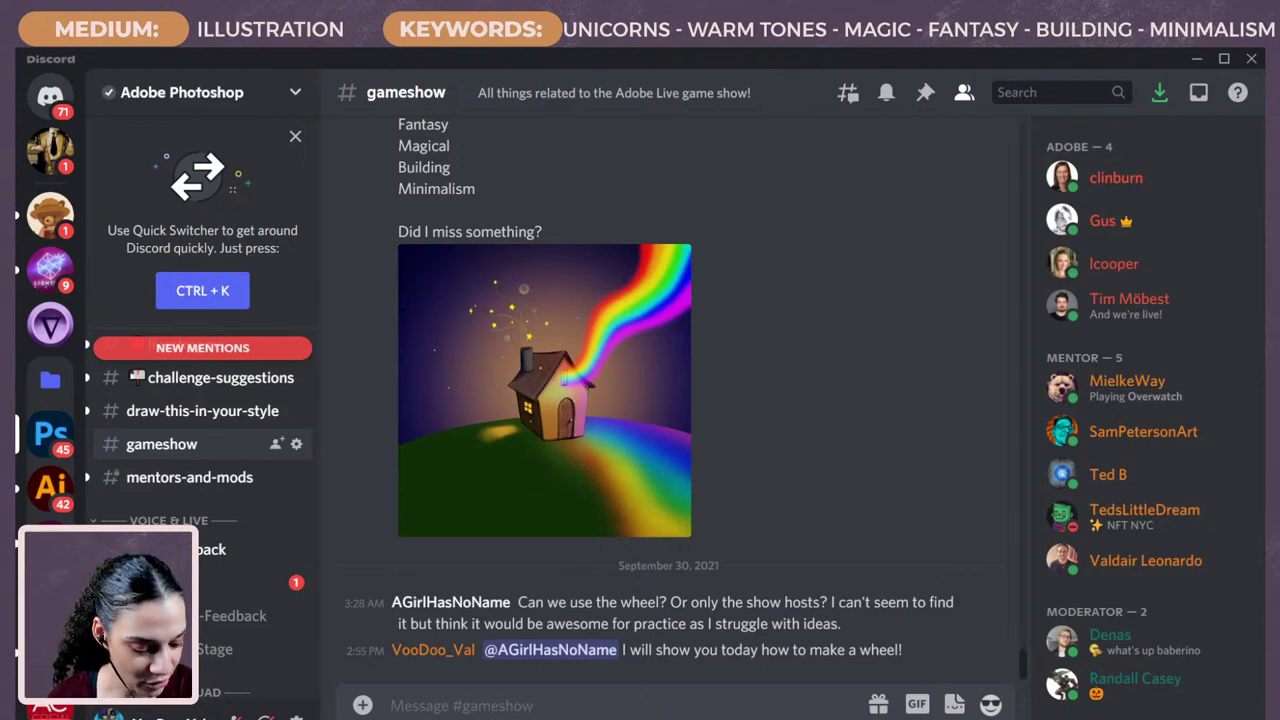
key("alt+Tab")
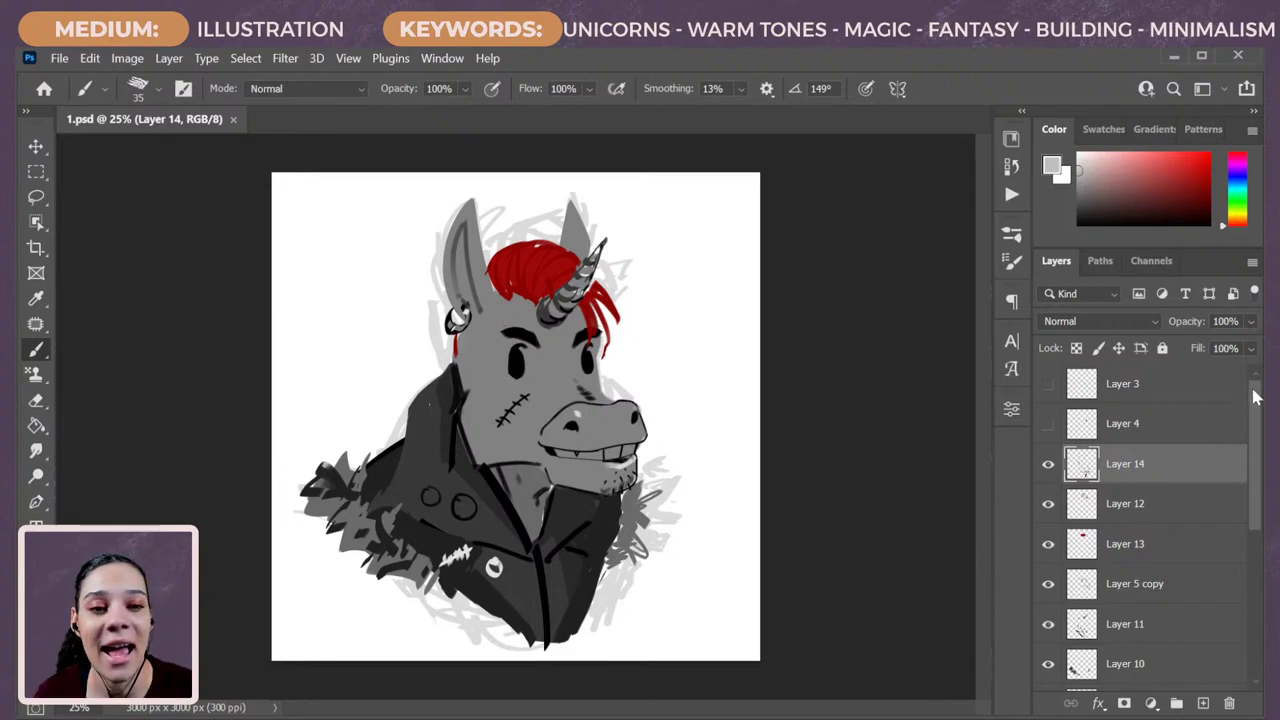
left_click(1142, 386)
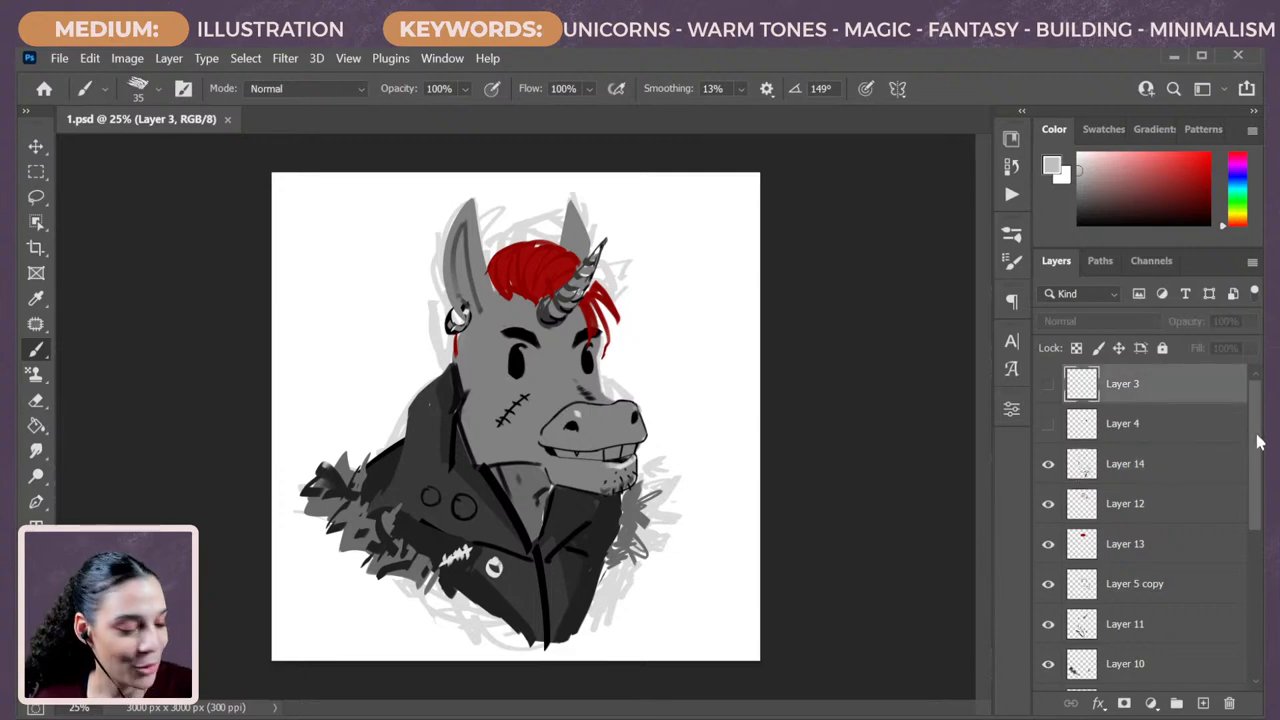
left_click_drag(1262, 435, 1235, 590)
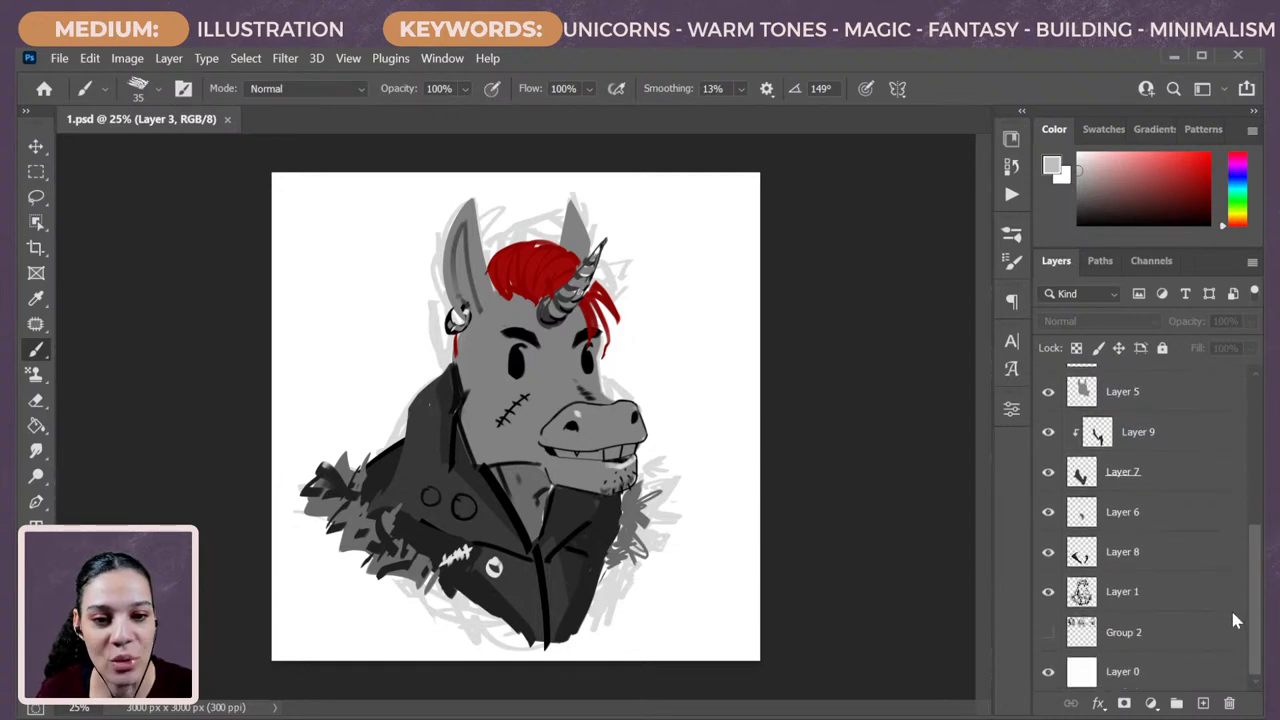
left_click(1168, 598, "shift")
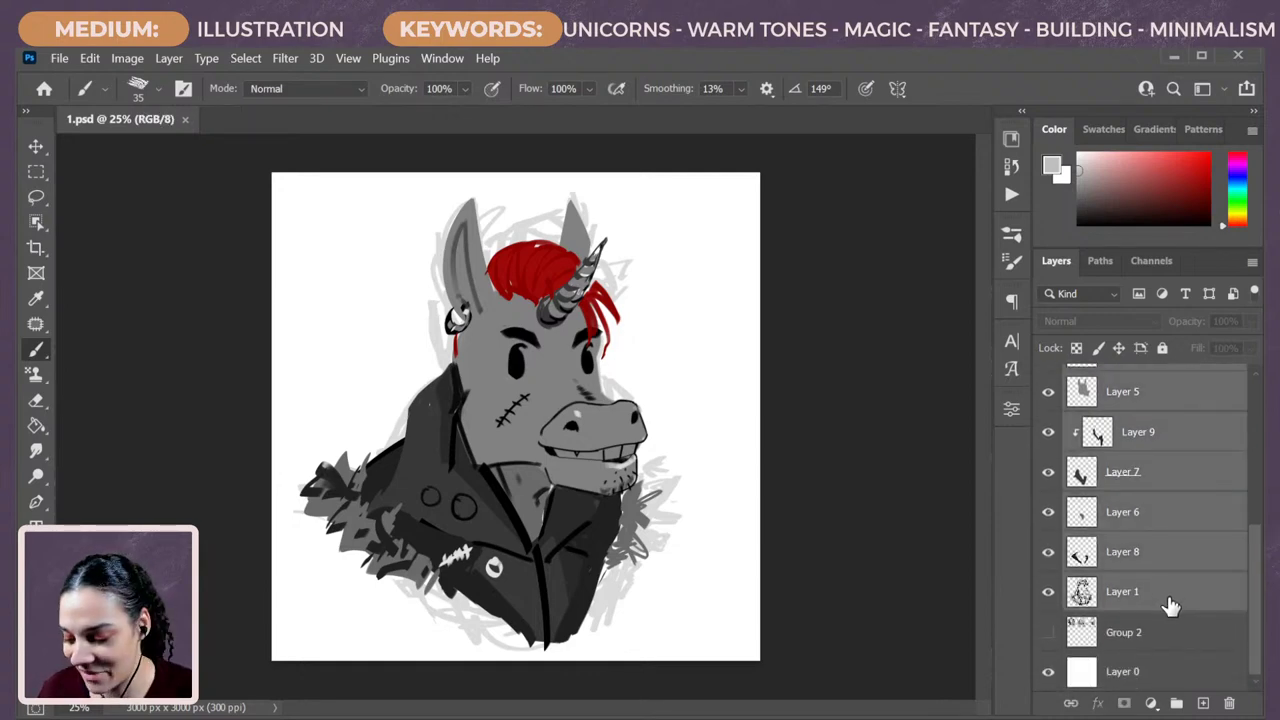
key("ctrl+g")
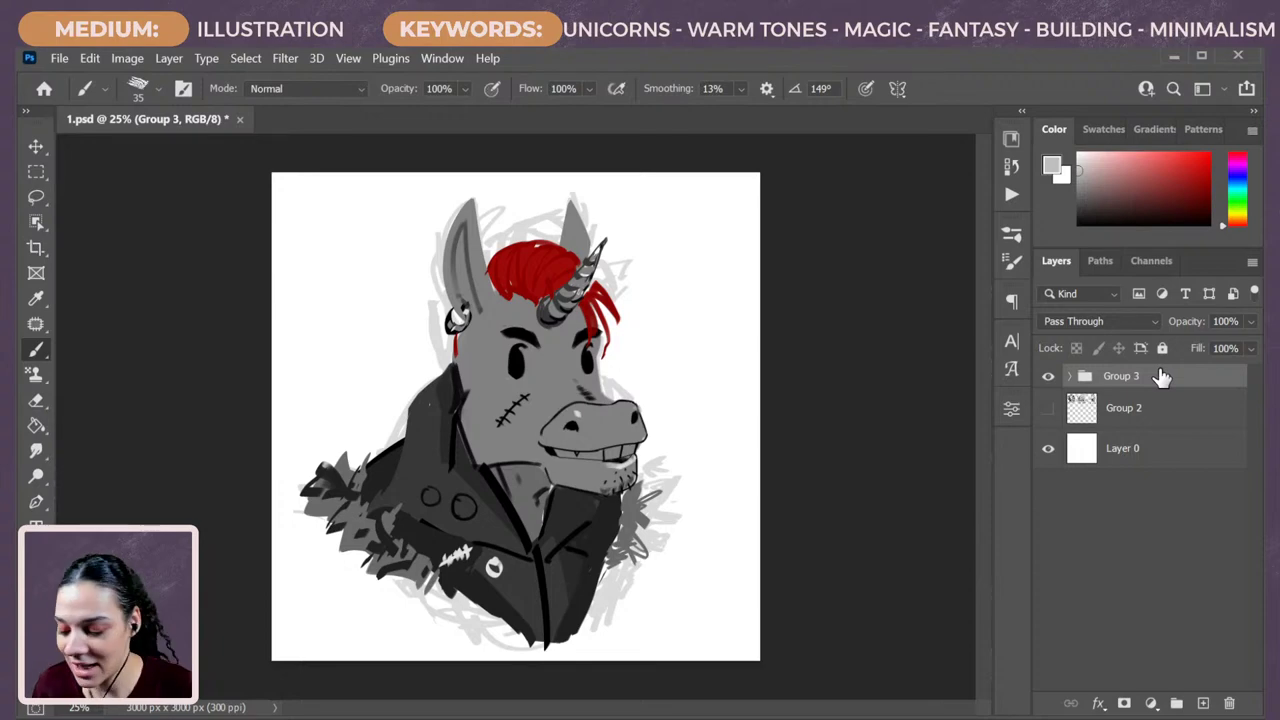
On a new layer above the group, paint out the muzzle outline and nostrils with sampled grey and white at brush size 80.
key("ctrl+shift+alt+n")
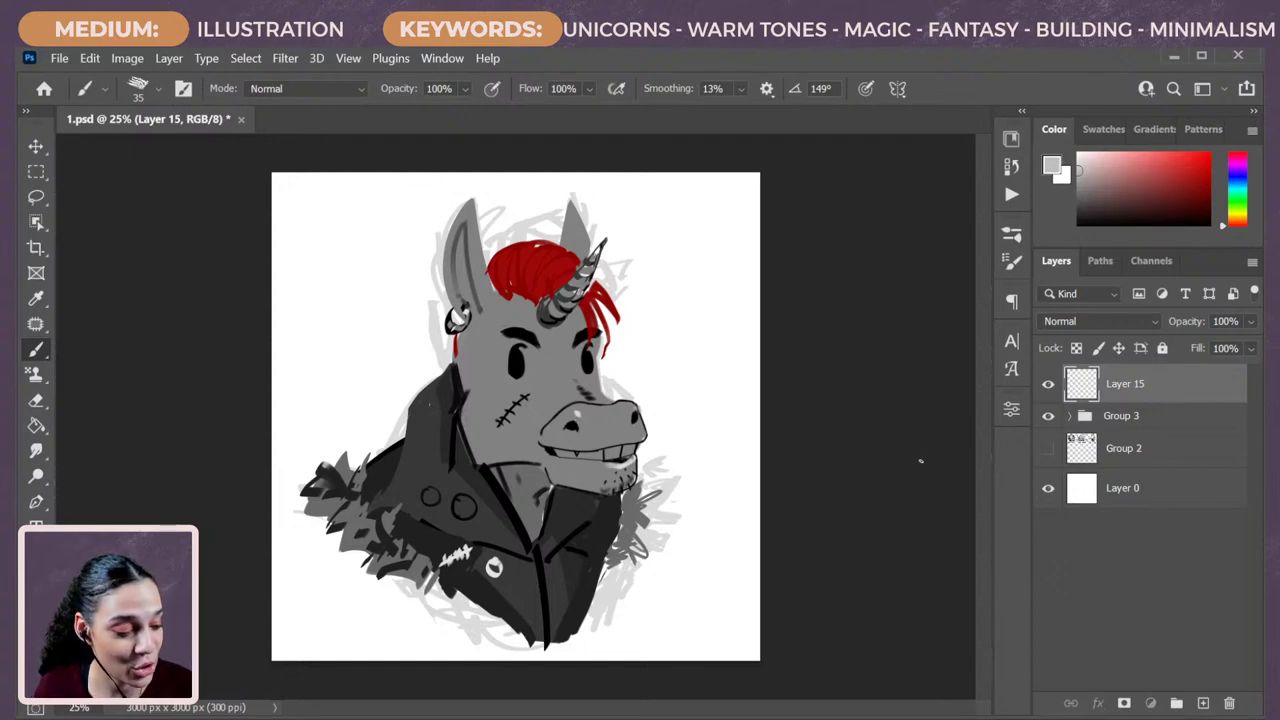
left_click(561, 400, "alt")
key("bracketright")
key("bracketright")
key("bracketright")
key("bracketright")
key("bracketright")
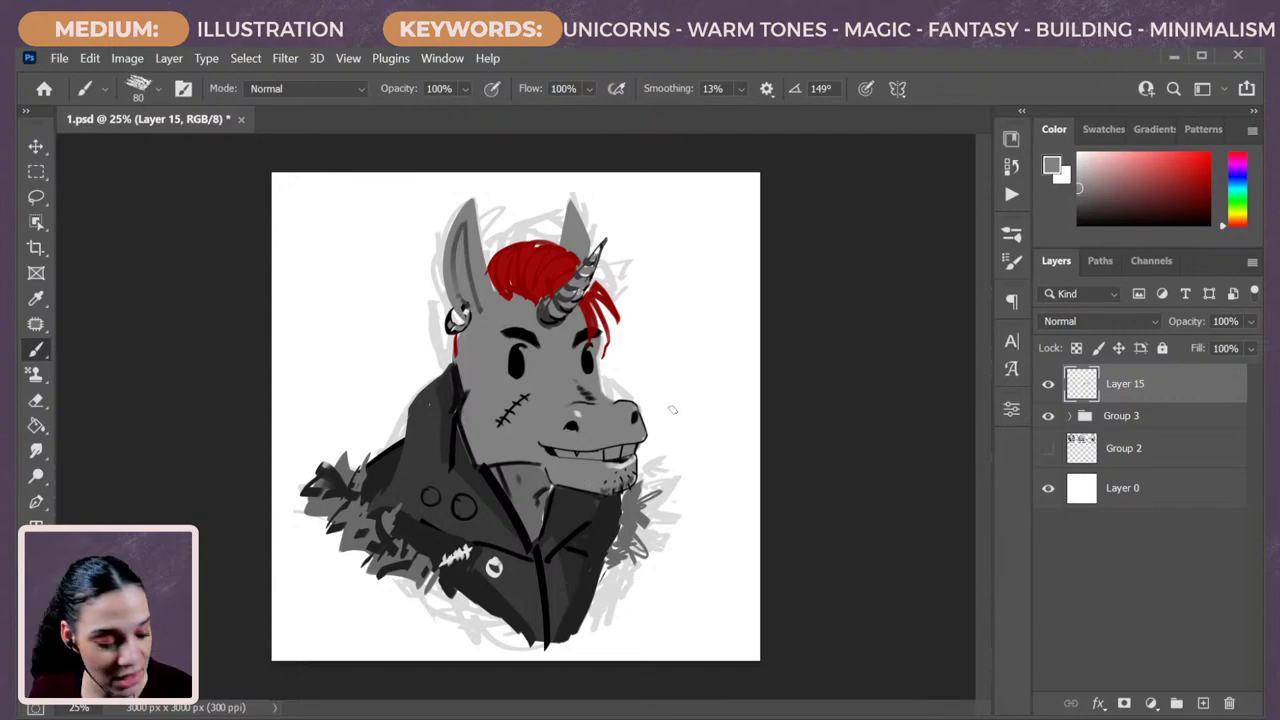
left_click(641, 392, "alt")
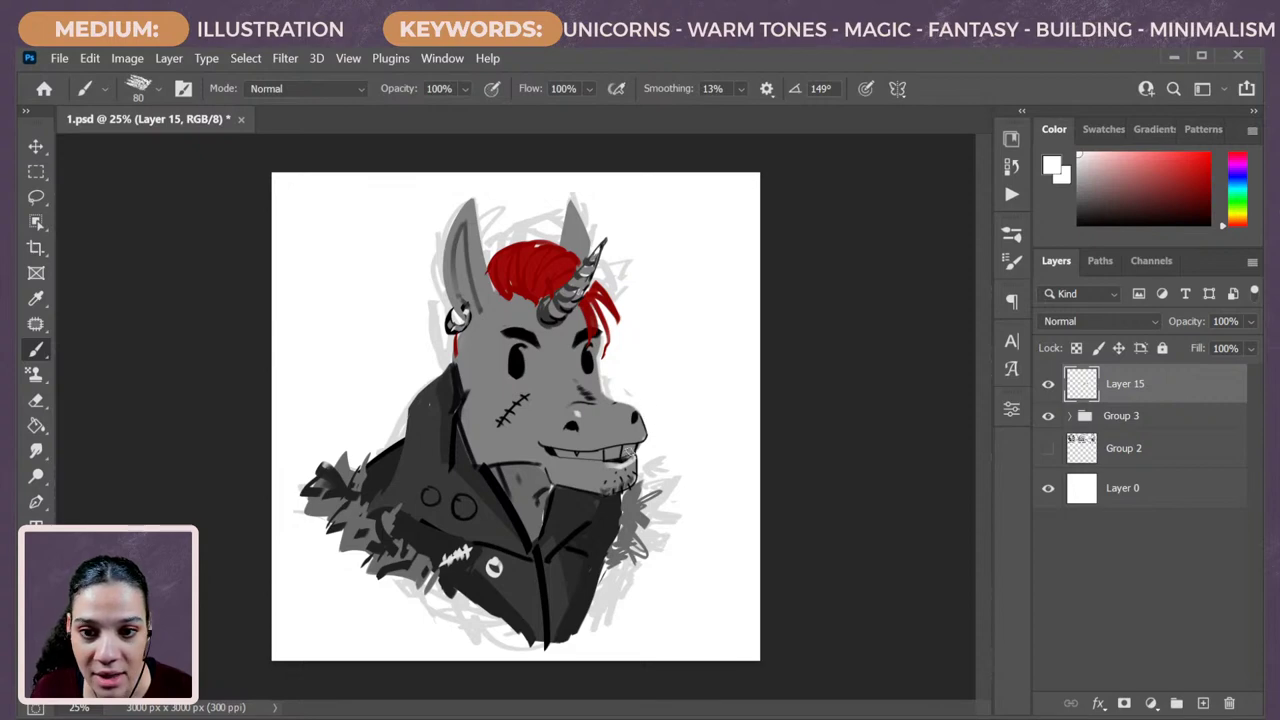
left_click(636, 412, "alt")
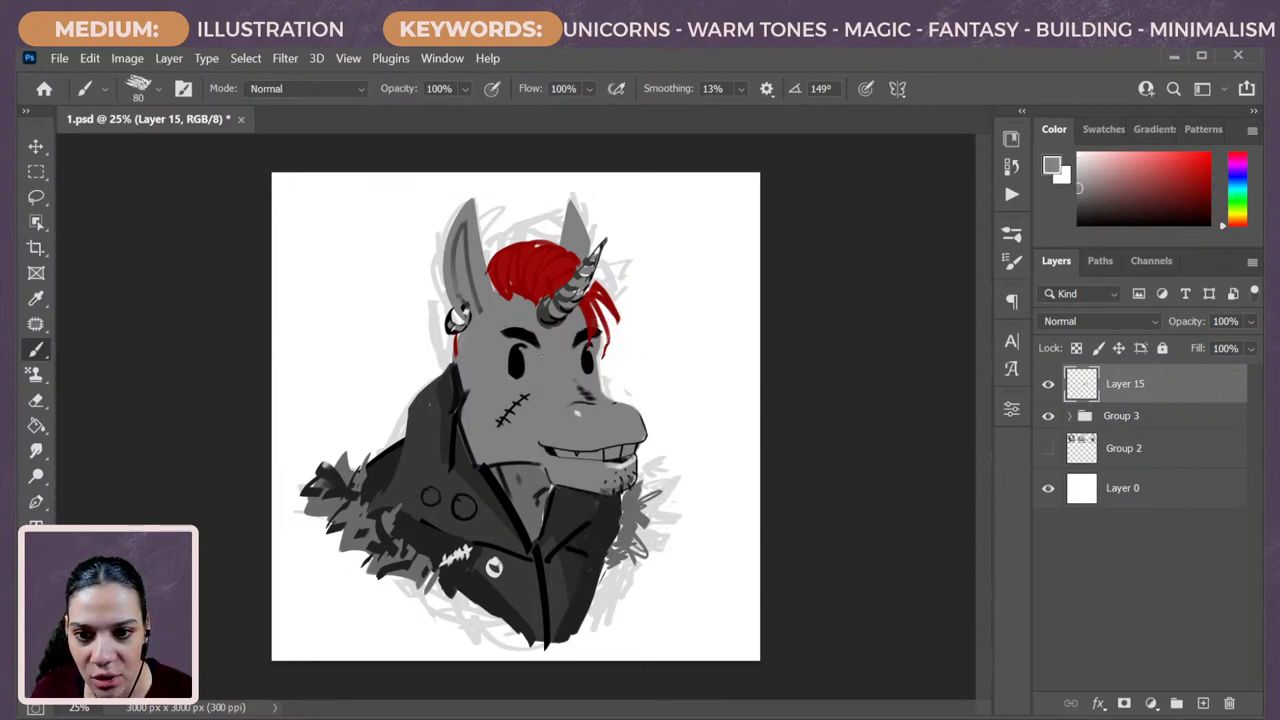
Repaint the unicorn's two nostrils in sampled black with the brush at size 50.
key("bracketleft")
left_click(529, 353, "alt")
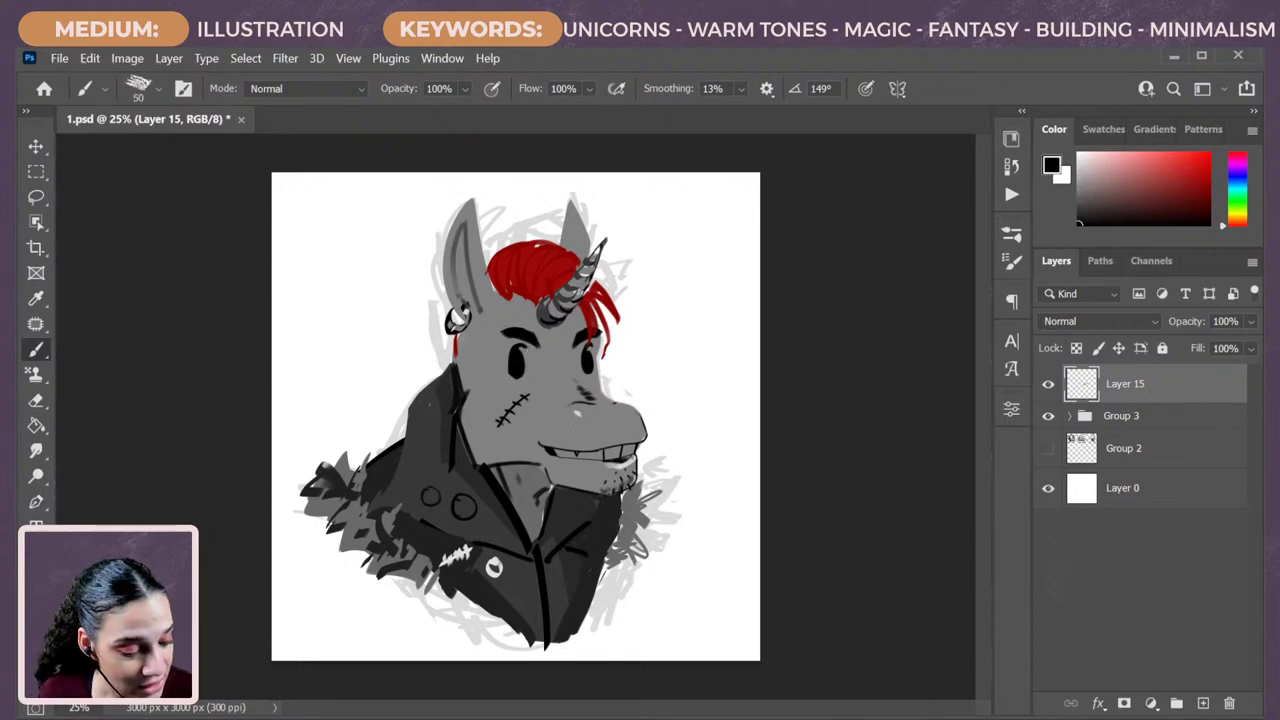
mouse_move(574, 419)
left_mouse_down()
mouse_move(580, 432)
mouse_move(634, 420)
left_mouse_up()
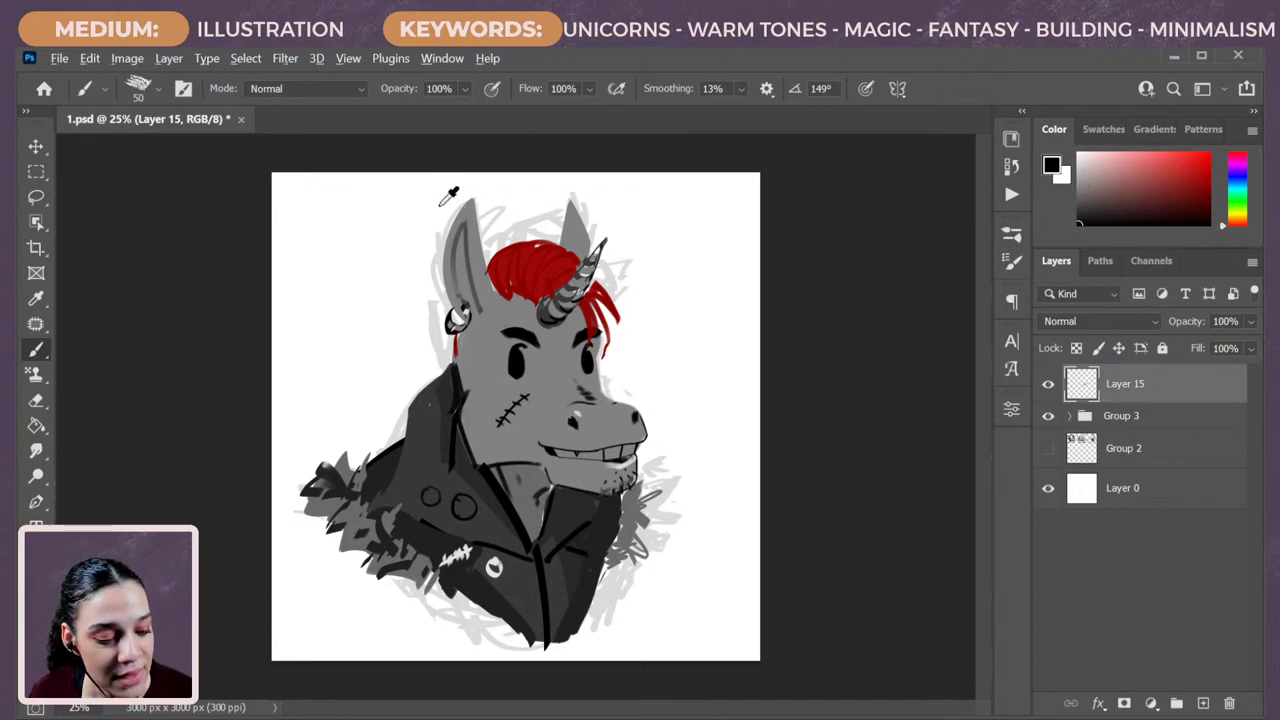
Paint out both upright ears with white, starting at brush size 400 and using a smaller brush around the far ear.
key("x")
key("]")
key("]")
key("]")
key("]")
key("]")
key("]")
key("]")
key("]")
key("]")
key("]")
key("]")
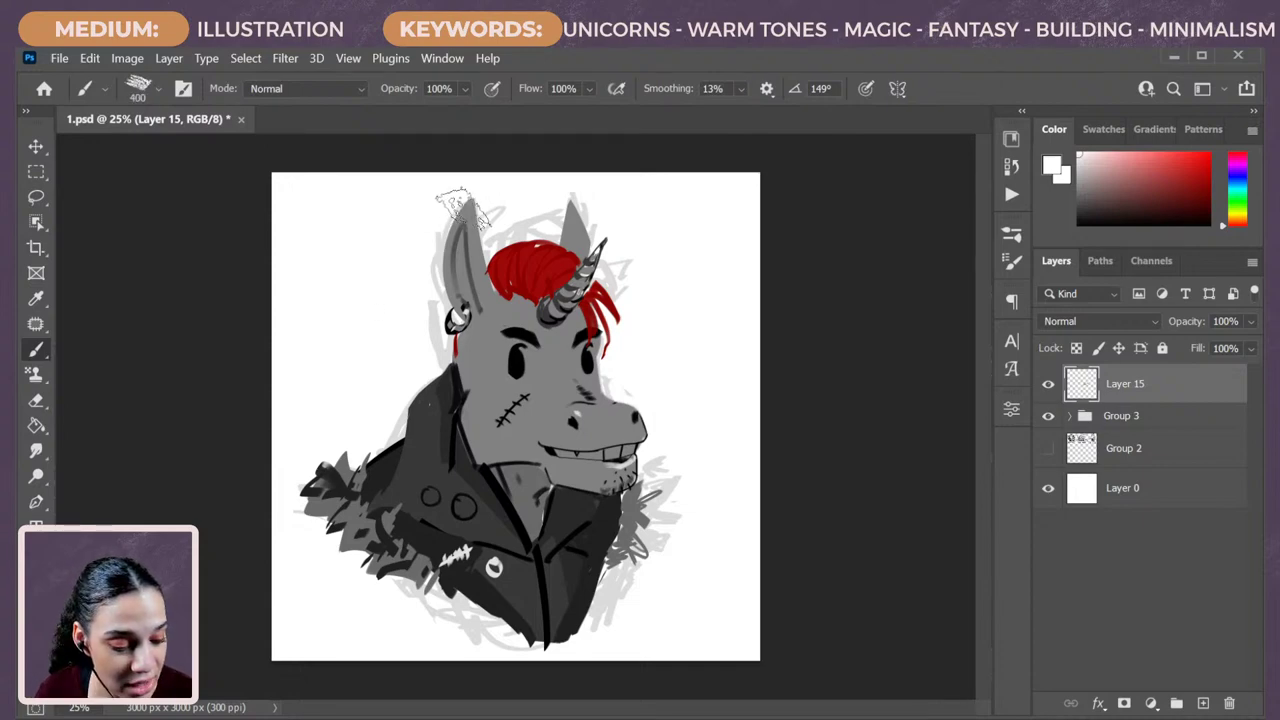
mouse_move(456, 206)
left_mouse_down()
mouse_move(453, 245)
mouse_move(460, 290)
mouse_move(445, 330)
left_mouse_up()
key("[")
key("[")
mouse_move(580, 205)
left_mouse_down()
mouse_move(570, 225)
mouse_move(592, 245)
mouse_move(572, 248)
mouse_move(588, 248)
mouse_move(571, 227)
mouse_move(558, 240)
mouse_move(505, 232)
mouse_move(549, 215)
mouse_move(494, 220)
mouse_move(540, 202)
left_mouse_up()
Touch up the head's rounded edge beside the hair with sampled grey at brush size 90.
key("[")
key("[")
key("[")
key("[")
key("[")
key("[")
left_click(520, 302, "alt")
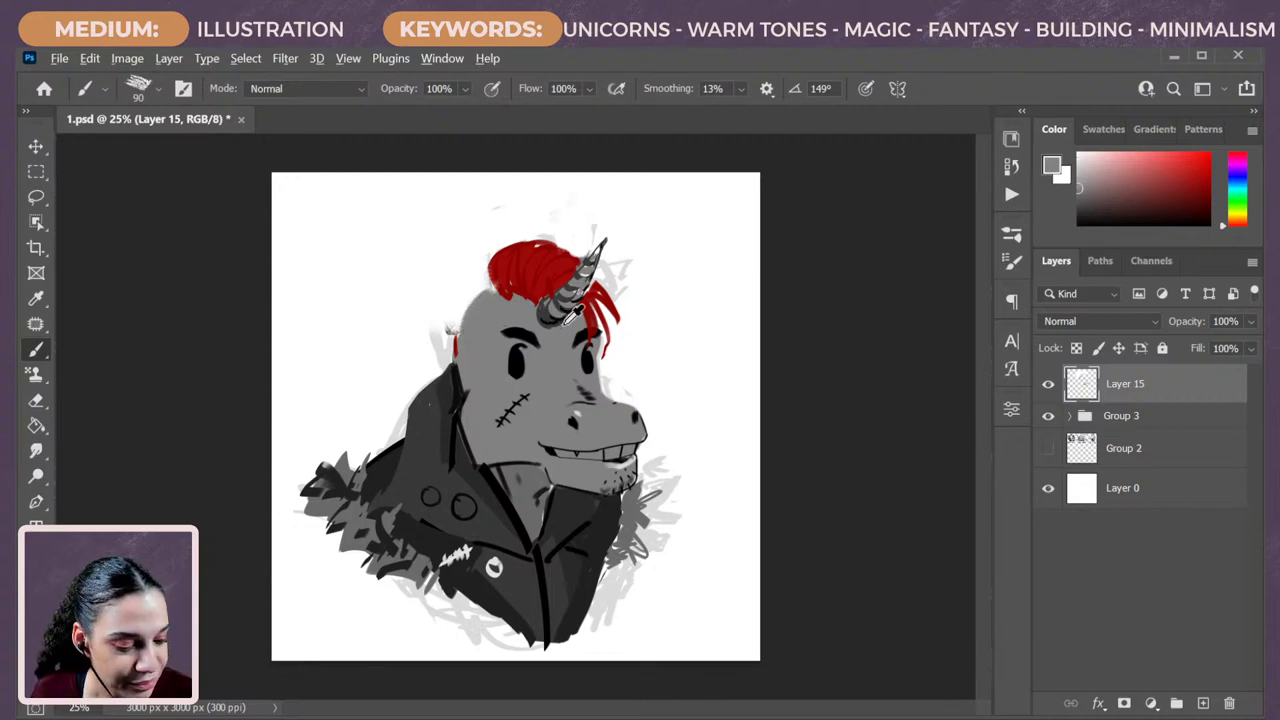
Outline a drooping ear at the back of the head in black and fill it with the head's grey.
left_click(528, 336, "alt")
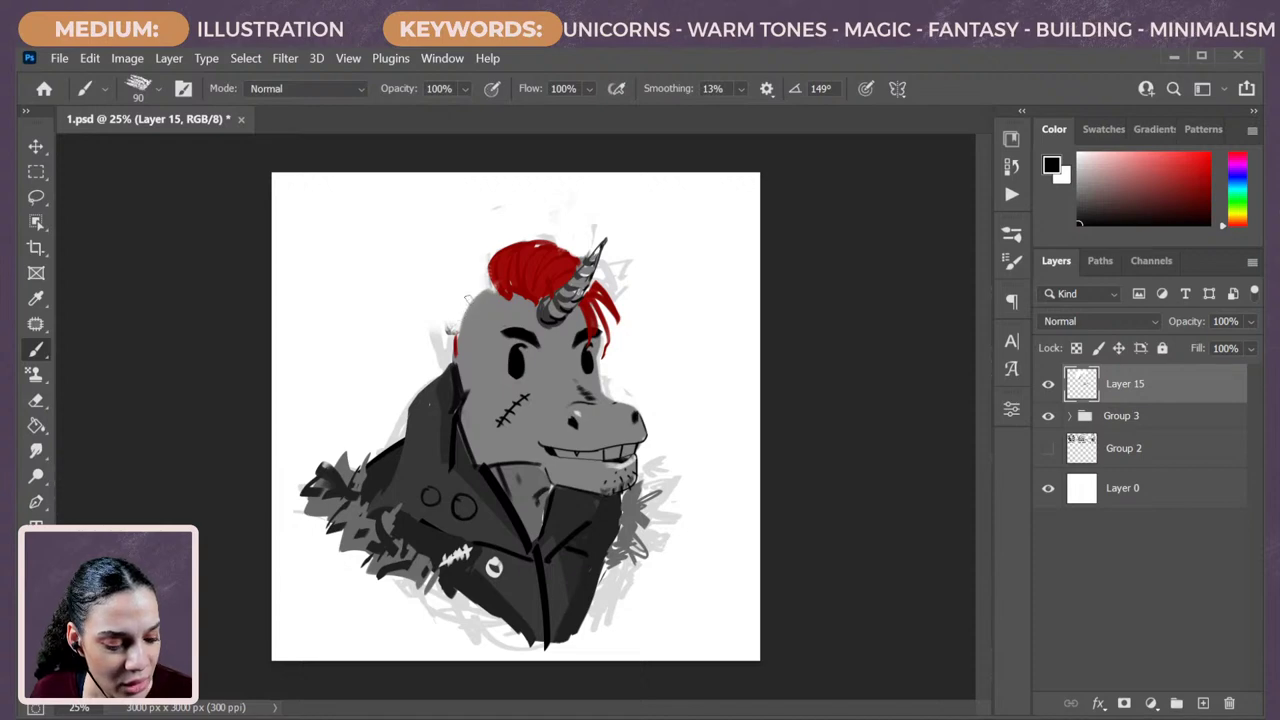
mouse_move(466, 299)
left_mouse_down()
mouse_move(410, 368)
mouse_move(460, 376)
mouse_move(455, 350)
mouse_move(446, 364)
left_mouse_up()
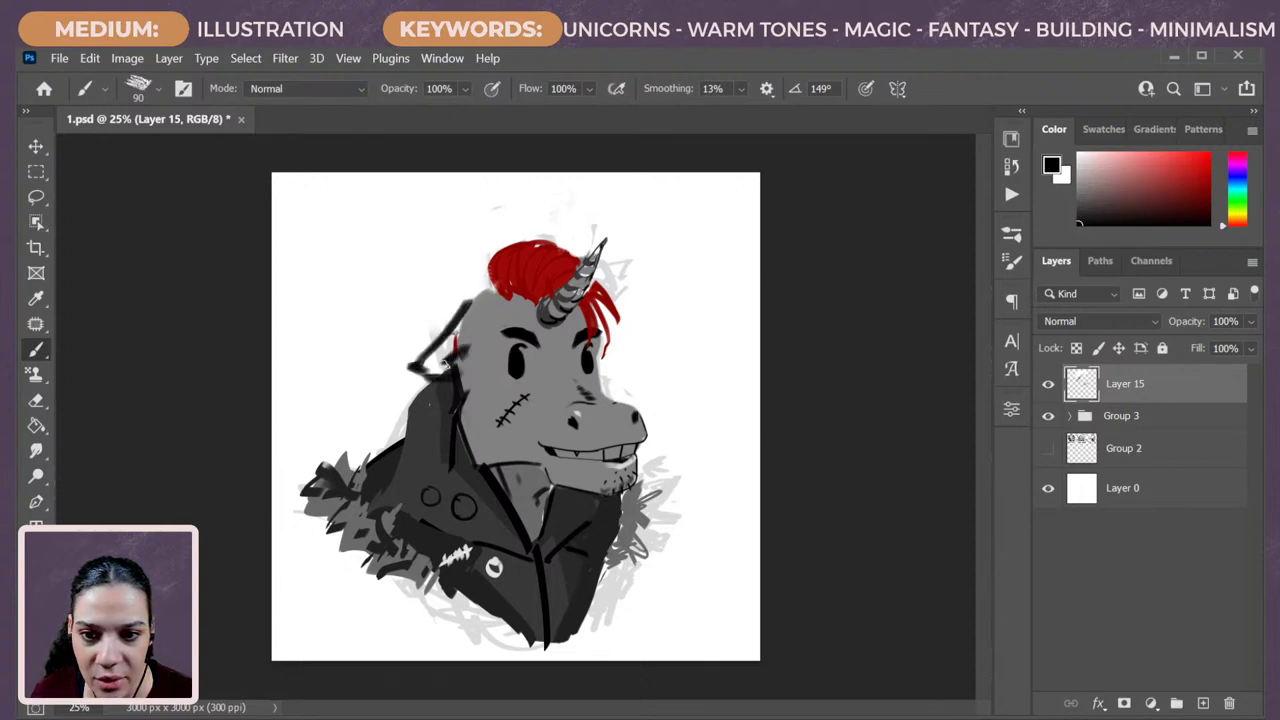
left_click(480, 300, "alt")
mouse_move(459, 312)
left_mouse_down()
mouse_move(412, 372)
mouse_move(455, 345)
mouse_move(460, 312)
mouse_move(436, 366)
left_mouse_up()
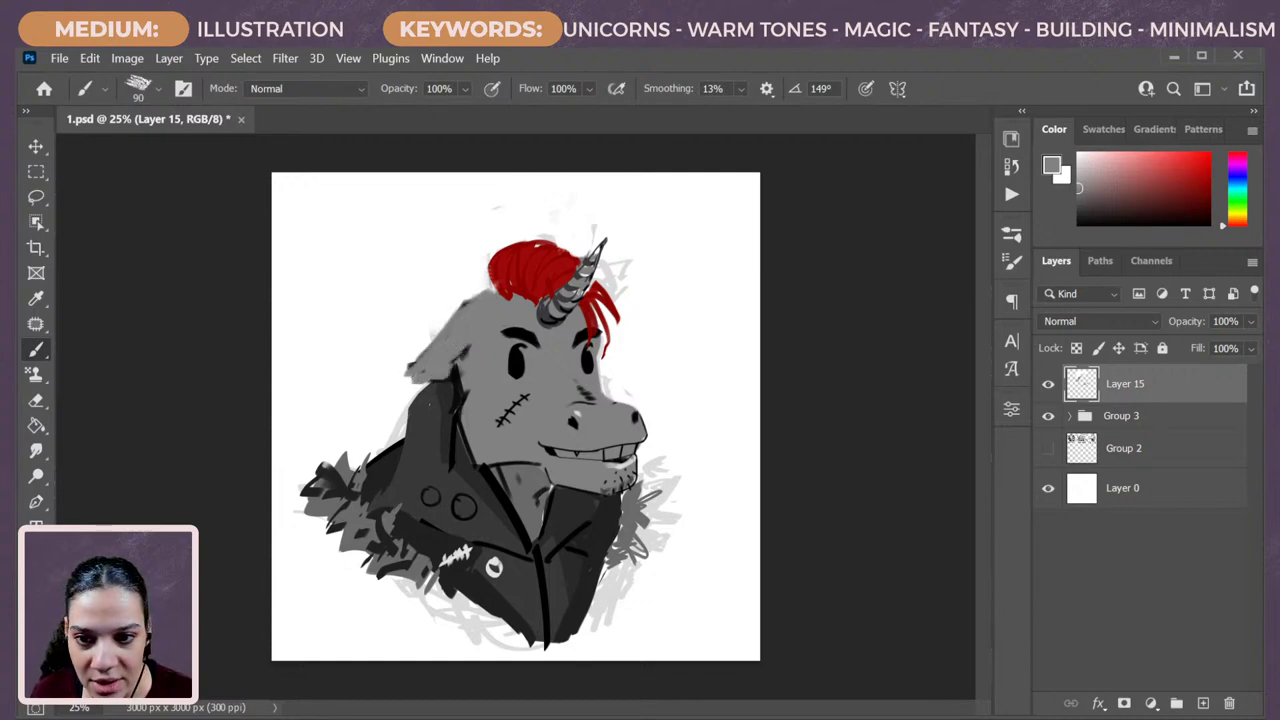
Line the drooping ear in black at brush size 40 and sketch the far ear below the red fringe.
left_click(464, 364, "alt")
key("bracketleft")
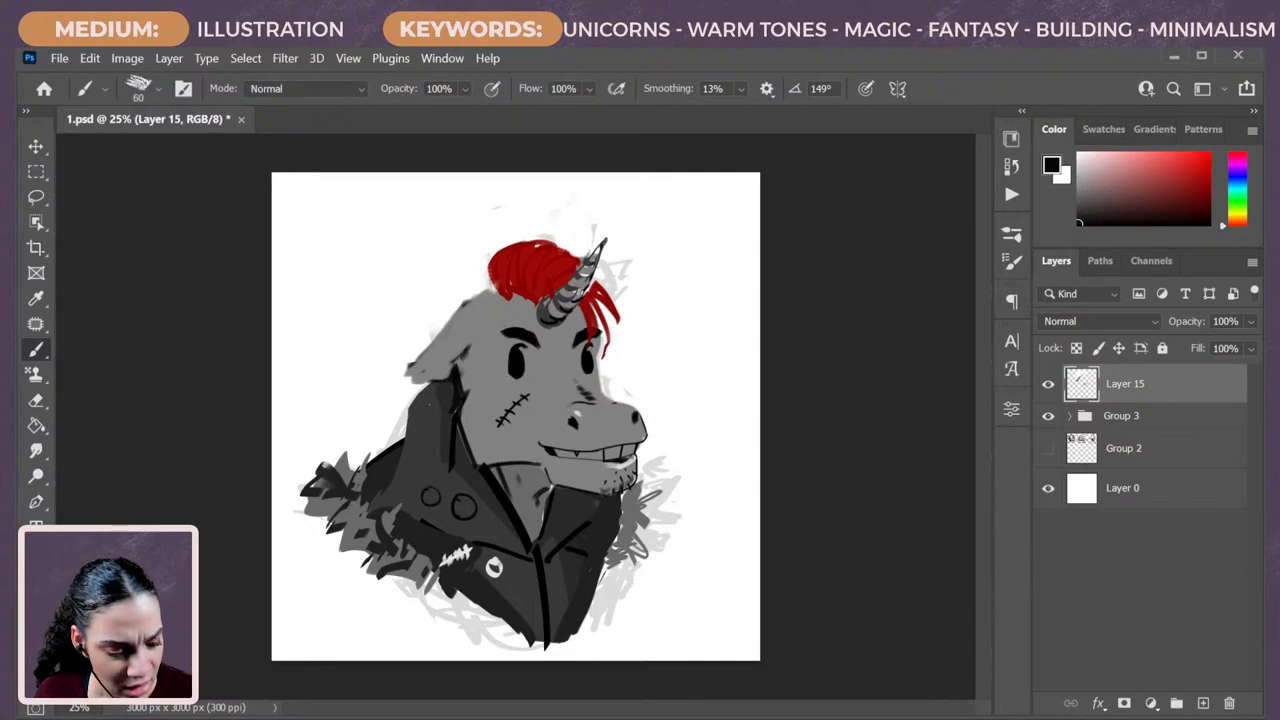
key("bracketleft")
key("bracketleft")
mouse_move(476, 316)
left_mouse_down()
mouse_move(424, 380)
mouse_move(410, 378)
mouse_move(489, 288)
left_mouse_up()
left_click_drag(600, 310, 616, 372)
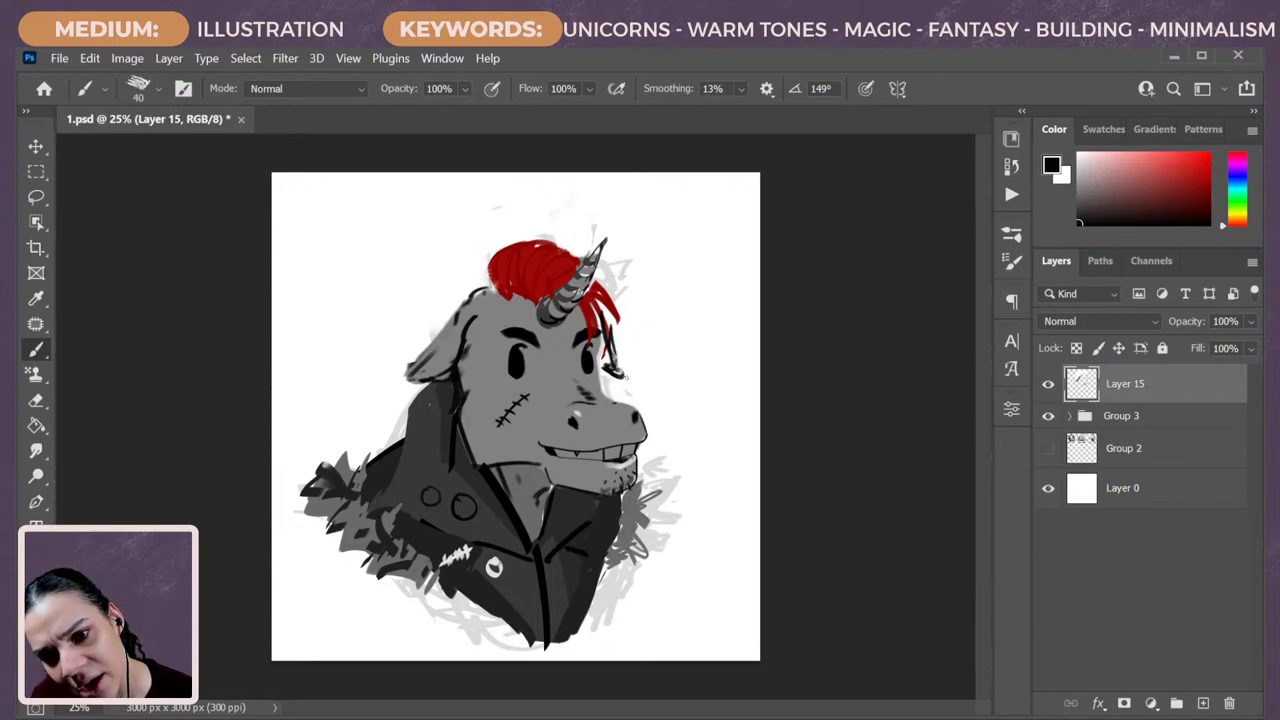
Undo the ear line work and most of the drooping ear's grey fill.
key("ctrl+z")
key("ctrl+z")
key("ctrl+z")
key("ctrl+z")
key("ctrl+z")
key("ctrl+z")
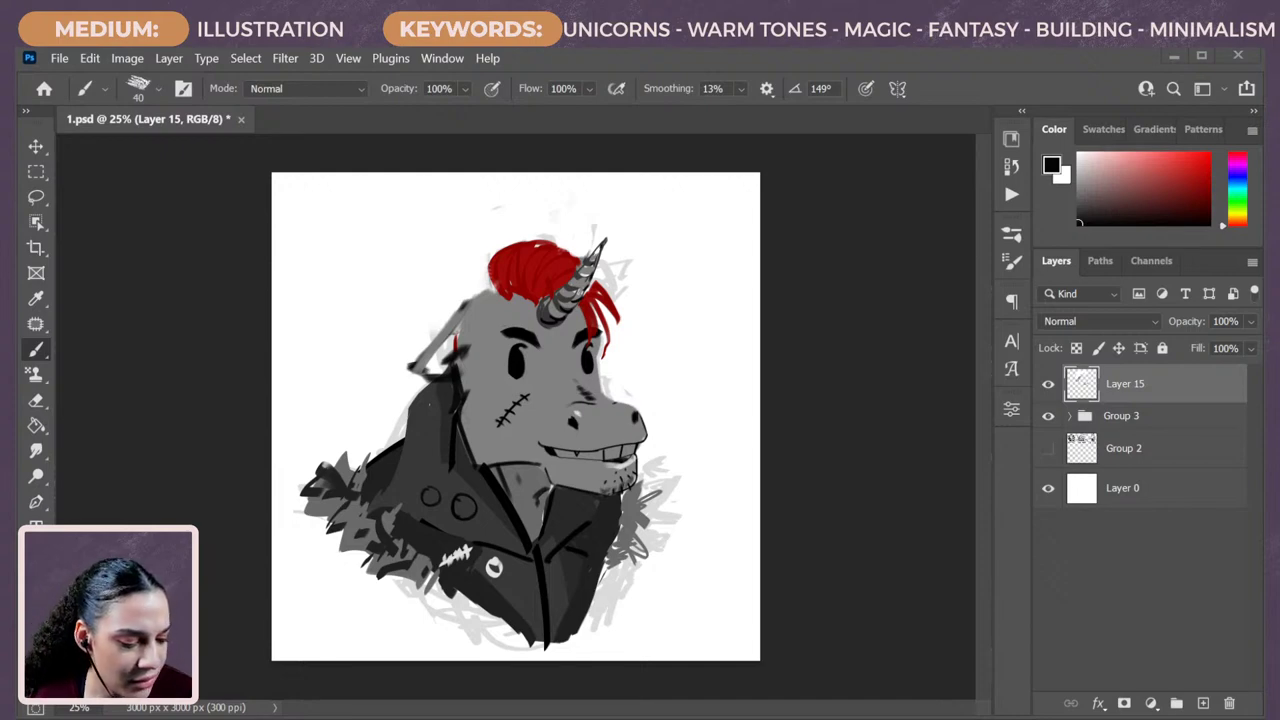
Paint out the rest of the drooping ear in white, raising the brush size to 80.
key("x")
mouse_move(441, 318)
left_mouse_down()
mouse_move(449, 342)
mouse_move(458, 303)
mouse_move(418, 365)
mouse_move(440, 350)
mouse_move(450, 376)
mouse_move(424, 352)
mouse_move(488, 268)
mouse_move(468, 292)
left_mouse_up()
key("bracketright")
key("bracketright")
key("bracketright")
key("bracketright")
Outline an upright ear behind the red hair in sampled dark grey and clean up its edges with white.
left_click(472, 344, "alt")
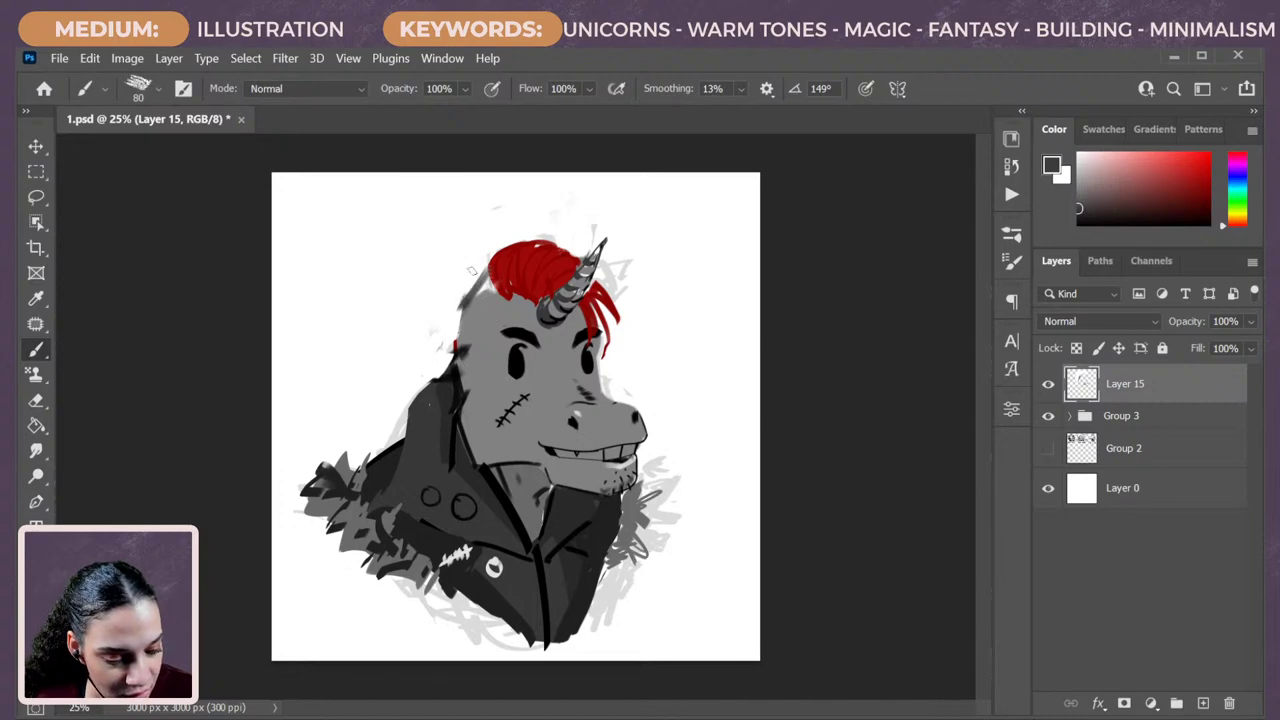
left_click_drag(465, 303, 481, 236)
key("ctrl+z")
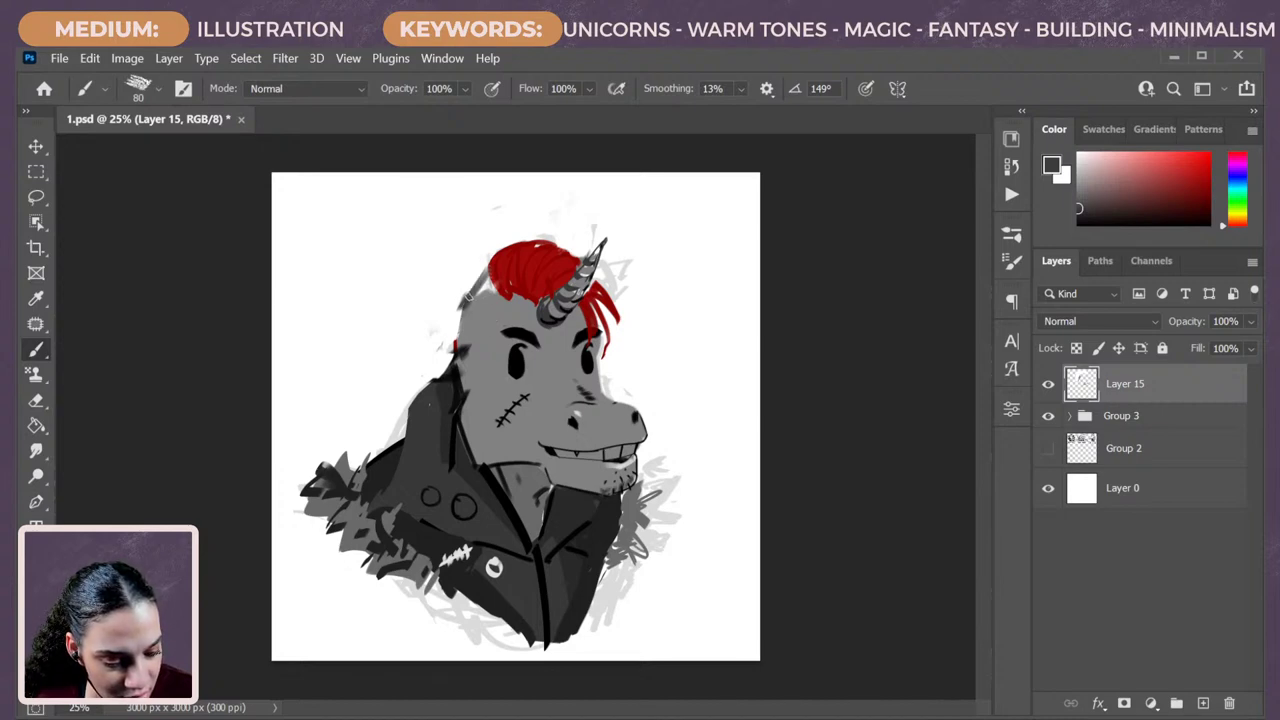
mouse_move(466, 298)
left_mouse_down()
mouse_move(488, 232)
mouse_move(468, 234)
left_mouse_up()
key("e")
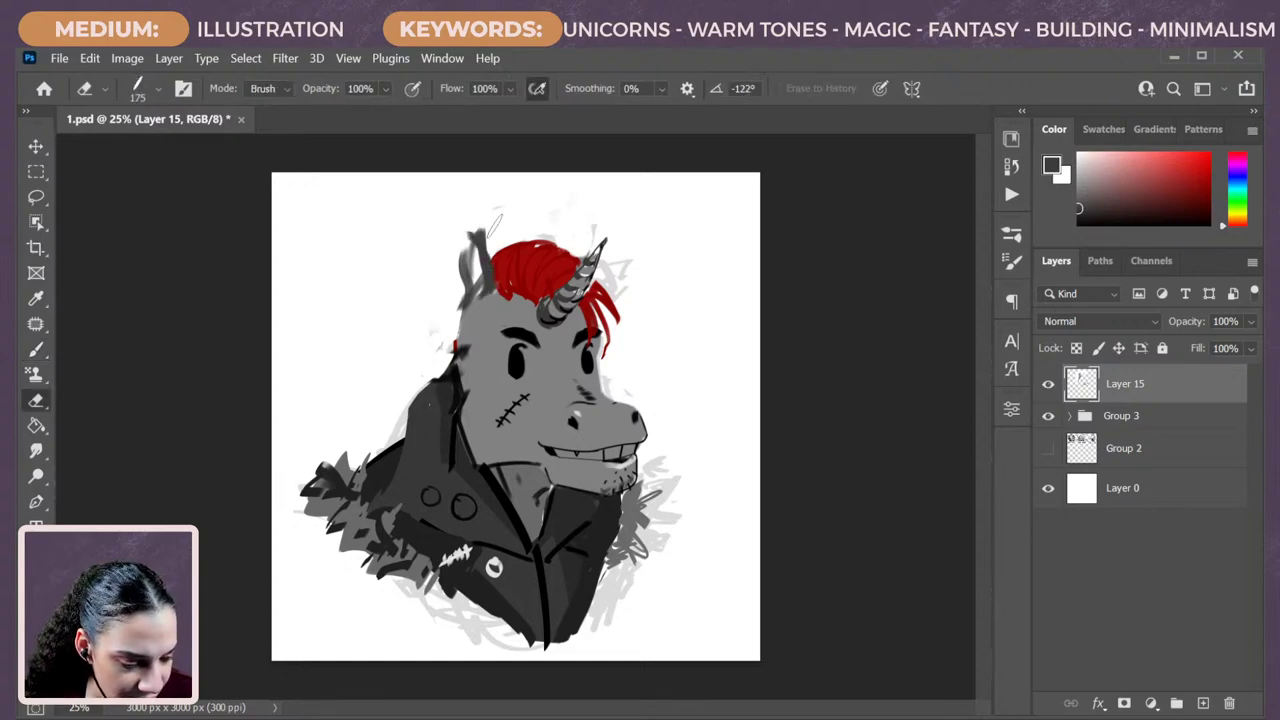
key("b")
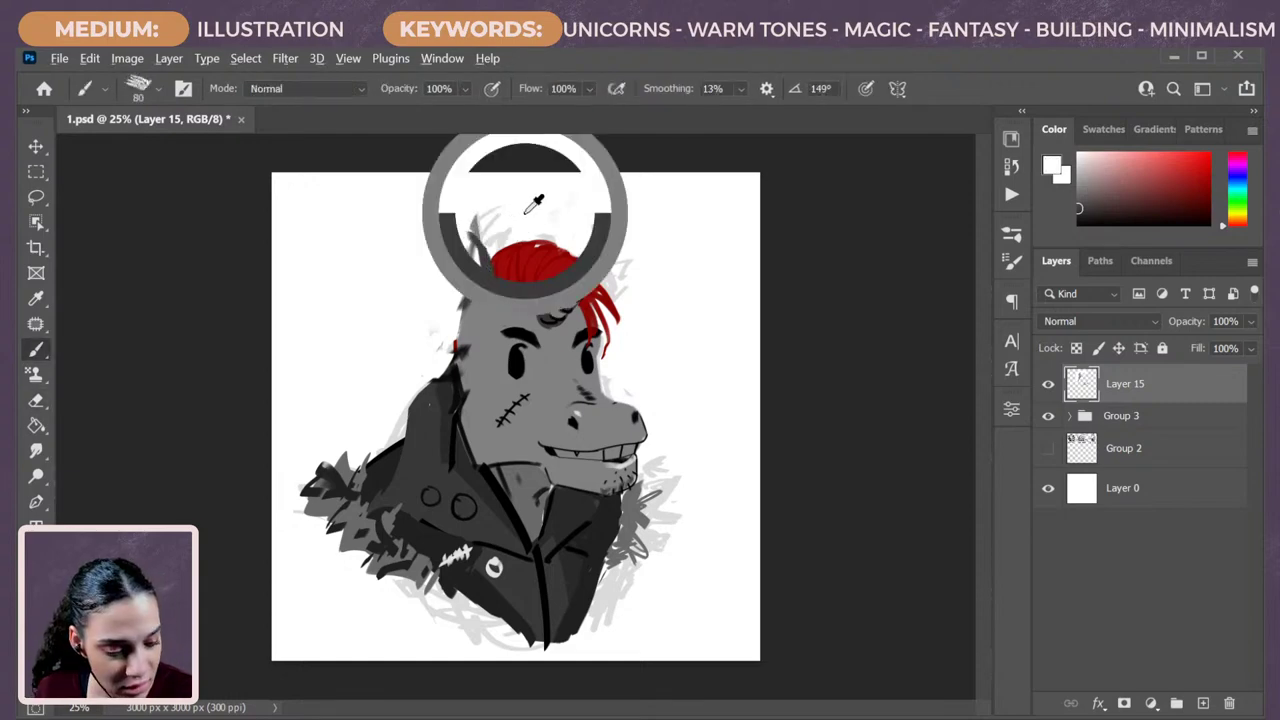
Fill the upright ear with the head's grey and paint the far ear beside the horn in dark grey.
left_click(490, 297, "alt")
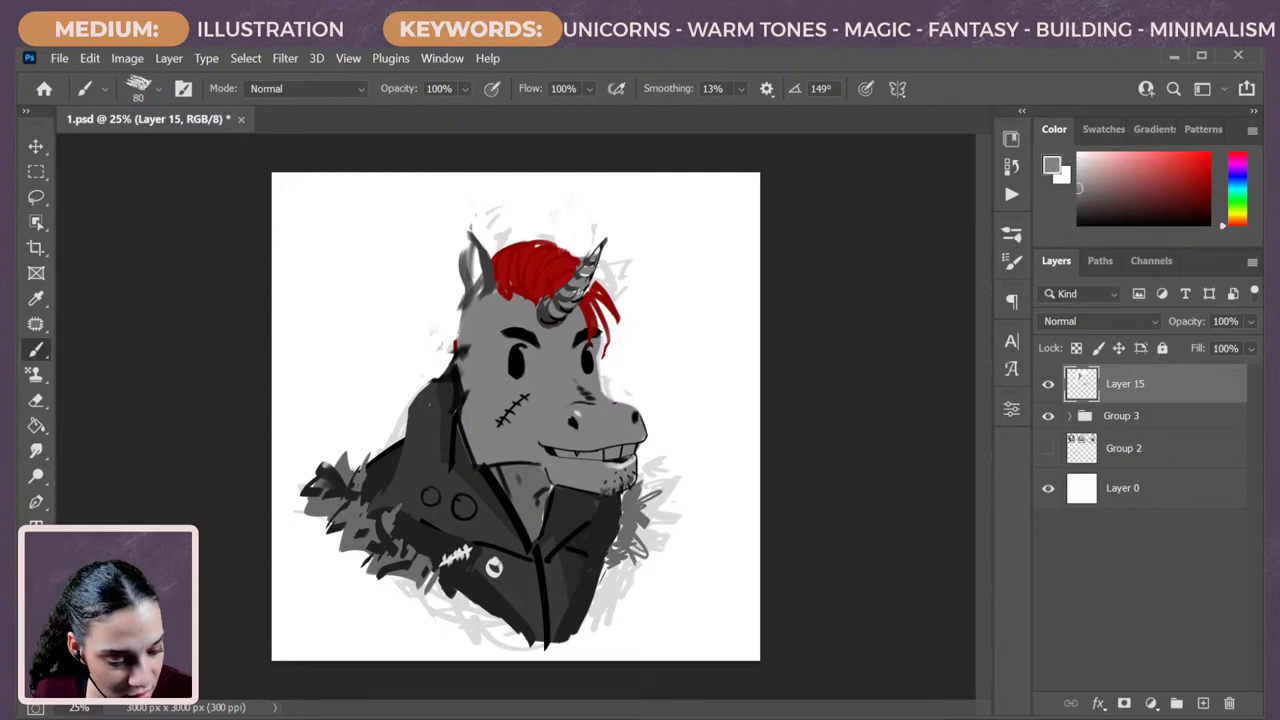
mouse_move(476, 298)
left_mouse_down()
mouse_move(476, 240)
mouse_move(468, 282)
mouse_move(467, 252)
left_mouse_up()
left_click(458, 272, "alt")
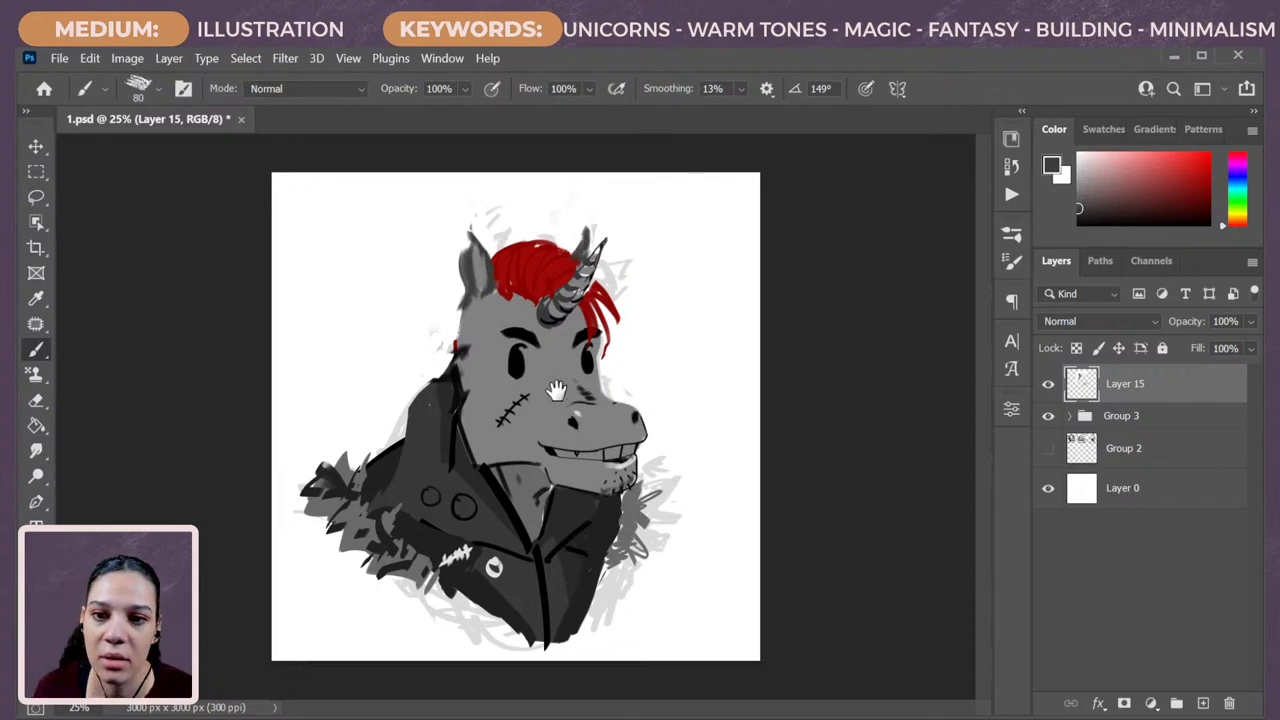
Extend the red hairline to the base of the near ear and shade the back edge of the head in dark grey.
left_click(512, 276, "alt")
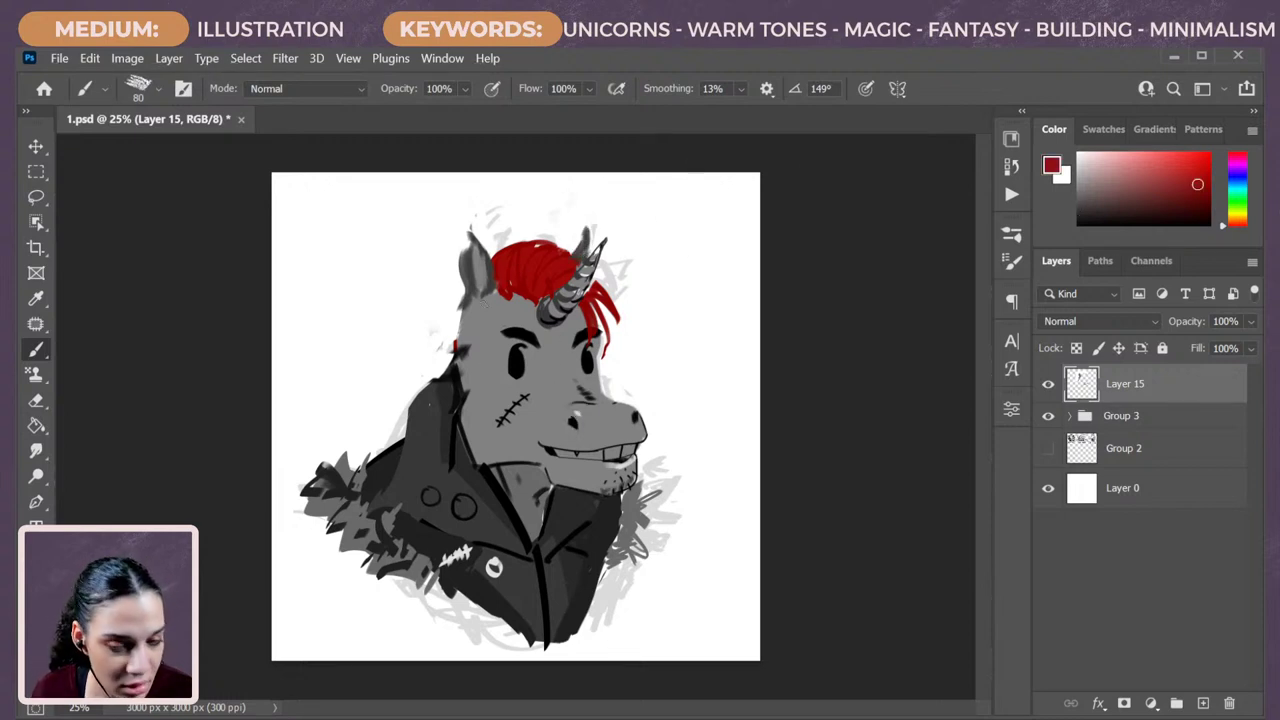
left_click_drag(494, 290, 470, 306)
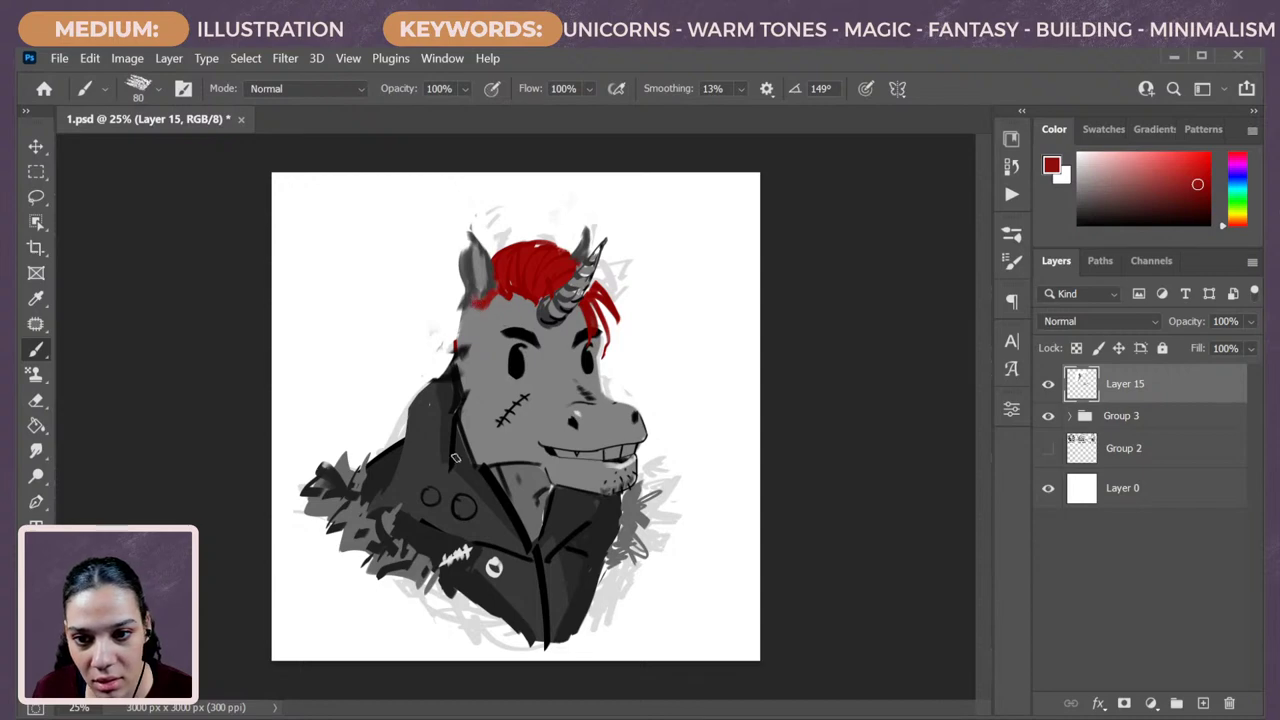
left_click(478, 285, "alt")
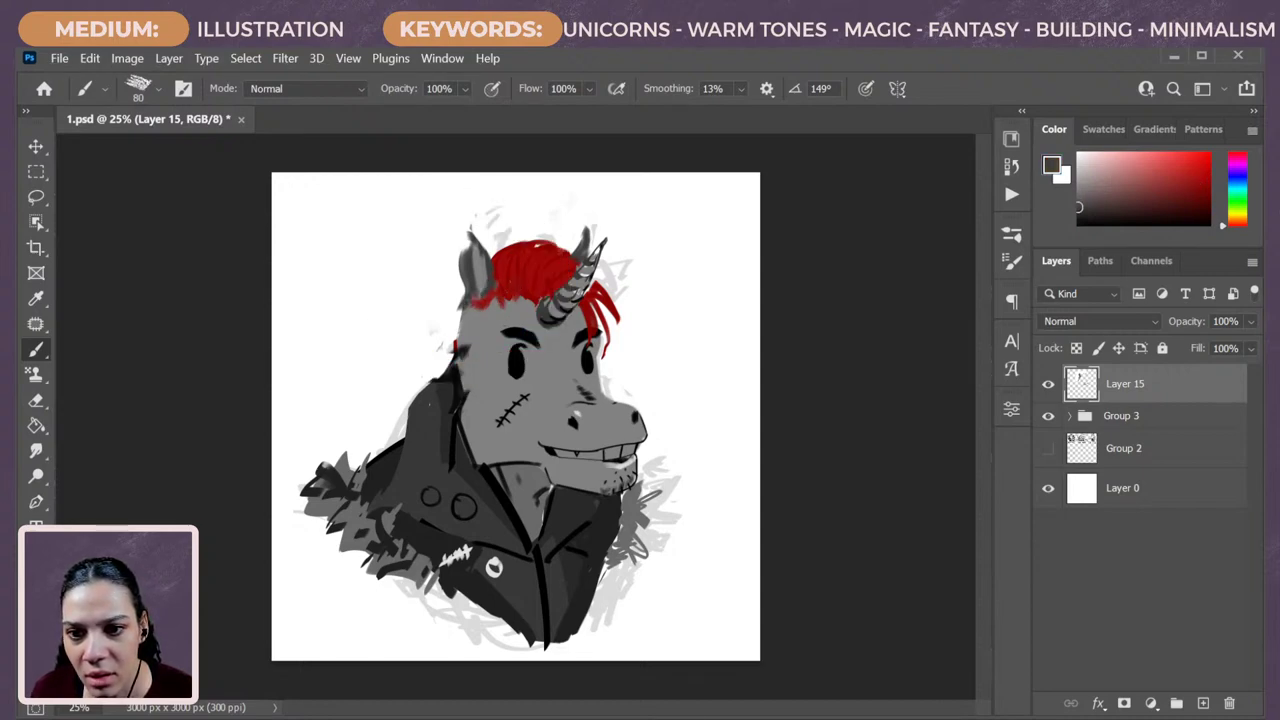
left_click(490, 335, "alt")
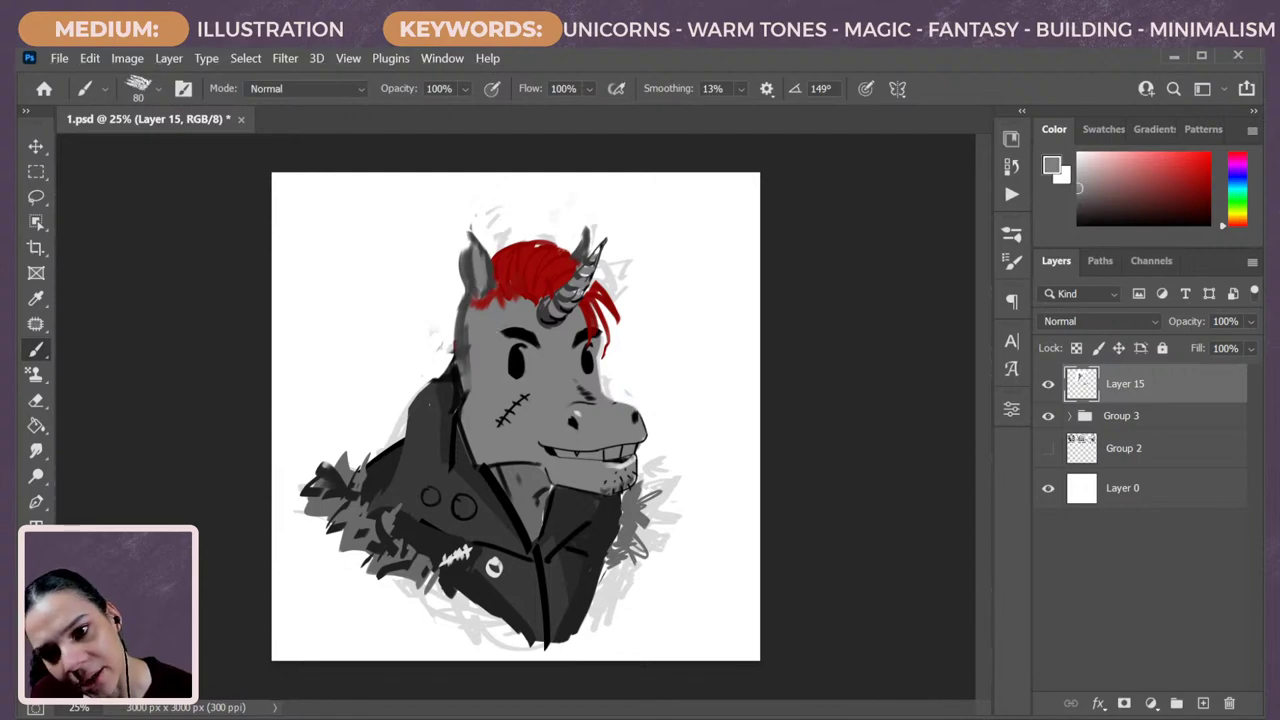
Paint a red mane down the back of the head to the collar and refine its edges with sampled grey and red.
left_click(519, 270, "alt")
mouse_move(466, 298)
left_mouse_down()
mouse_move(437, 378)
mouse_move(467, 282)
mouse_move(461, 333)
left_mouse_up()
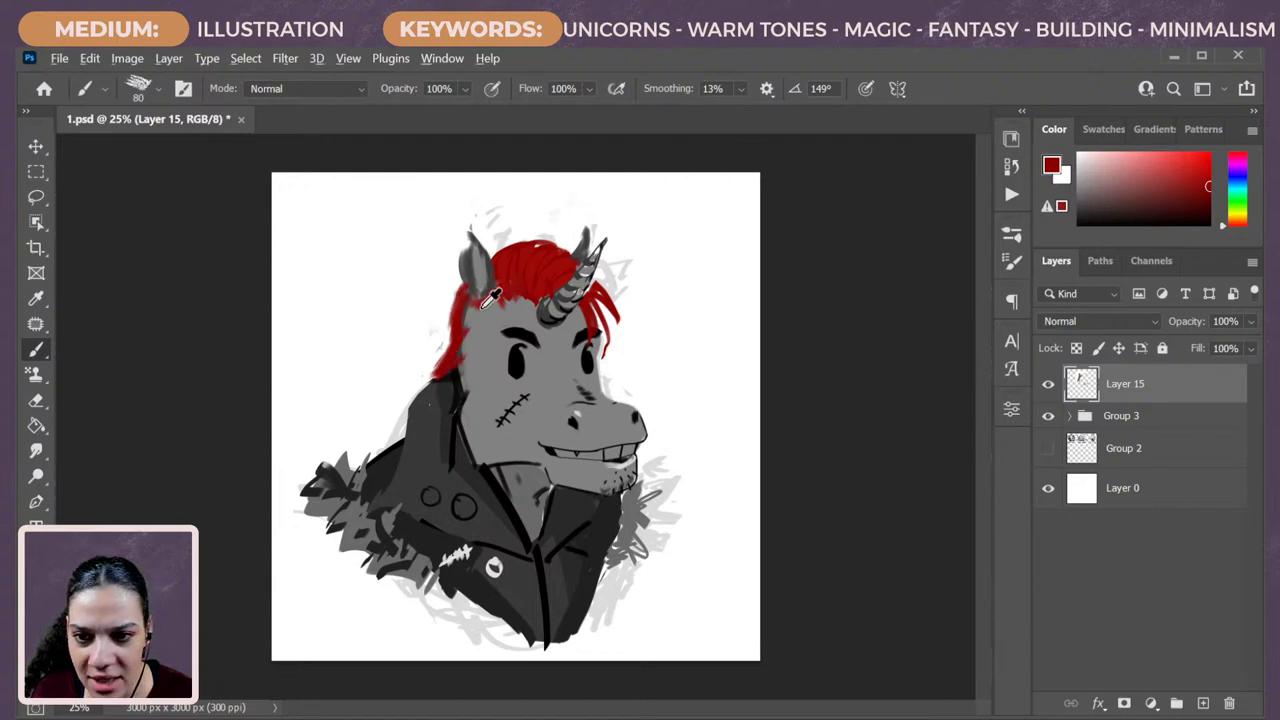
left_click(484, 317, "alt")
left_click(513, 284, "alt")
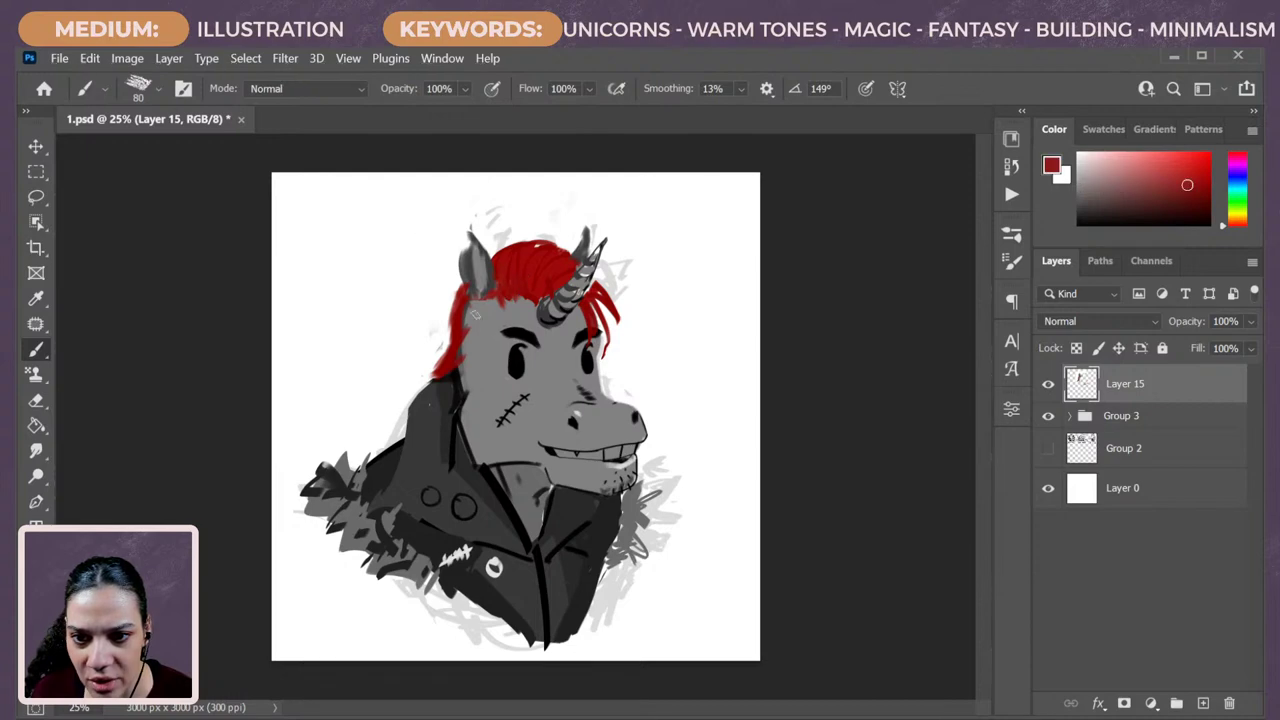
left_click(484, 309, "alt")
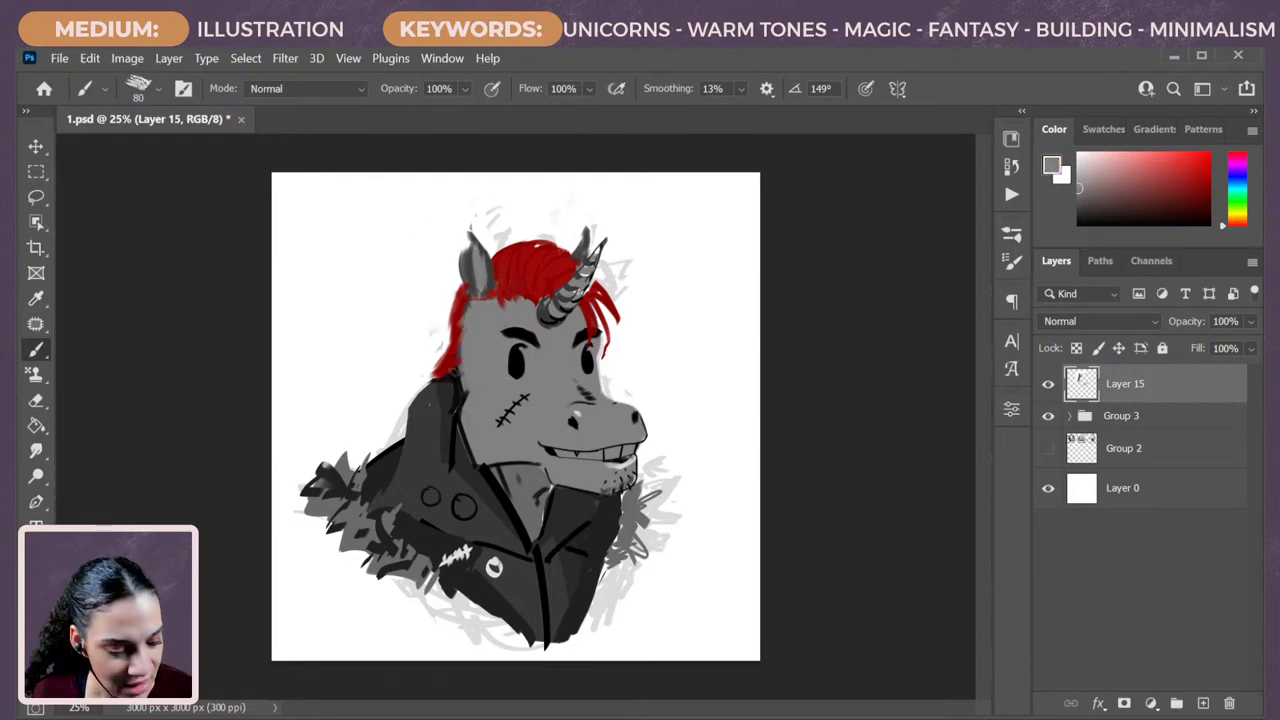
left_click(462, 354, "alt")
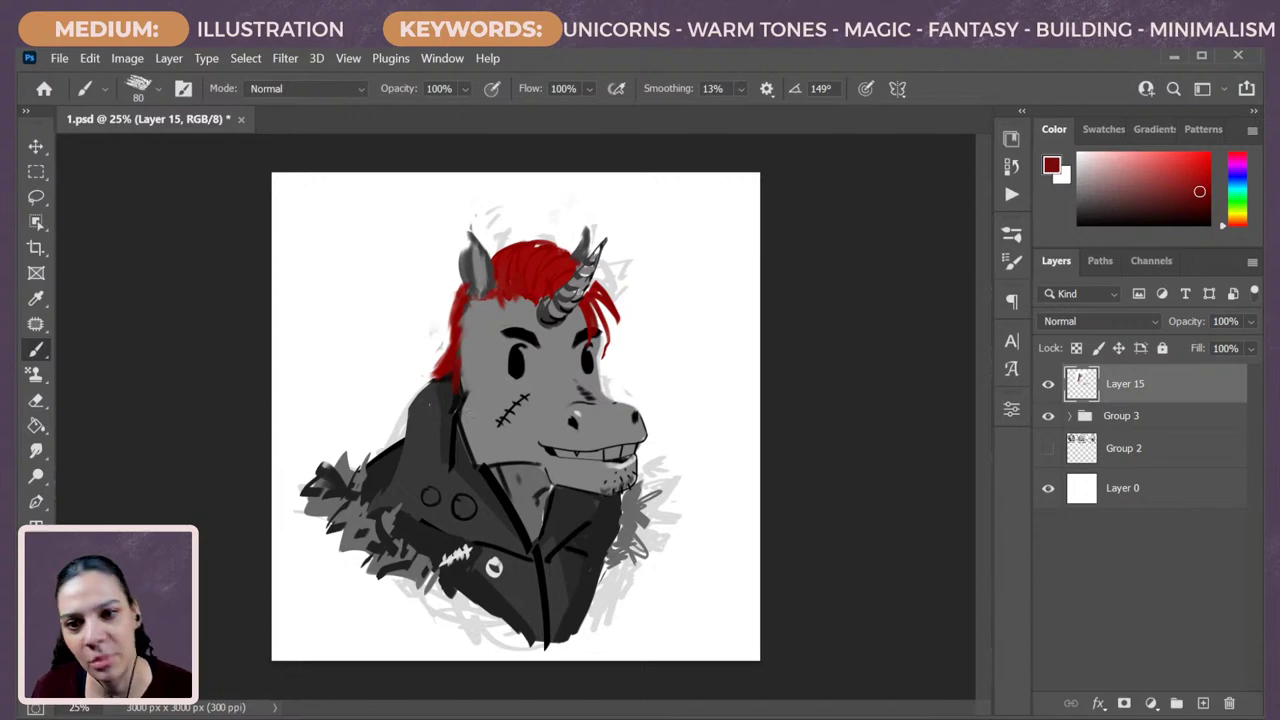
Cut a ragged notch into the near ear's back edge with white and touch up the ear in sampled grey.
left_click(465, 258, "alt")
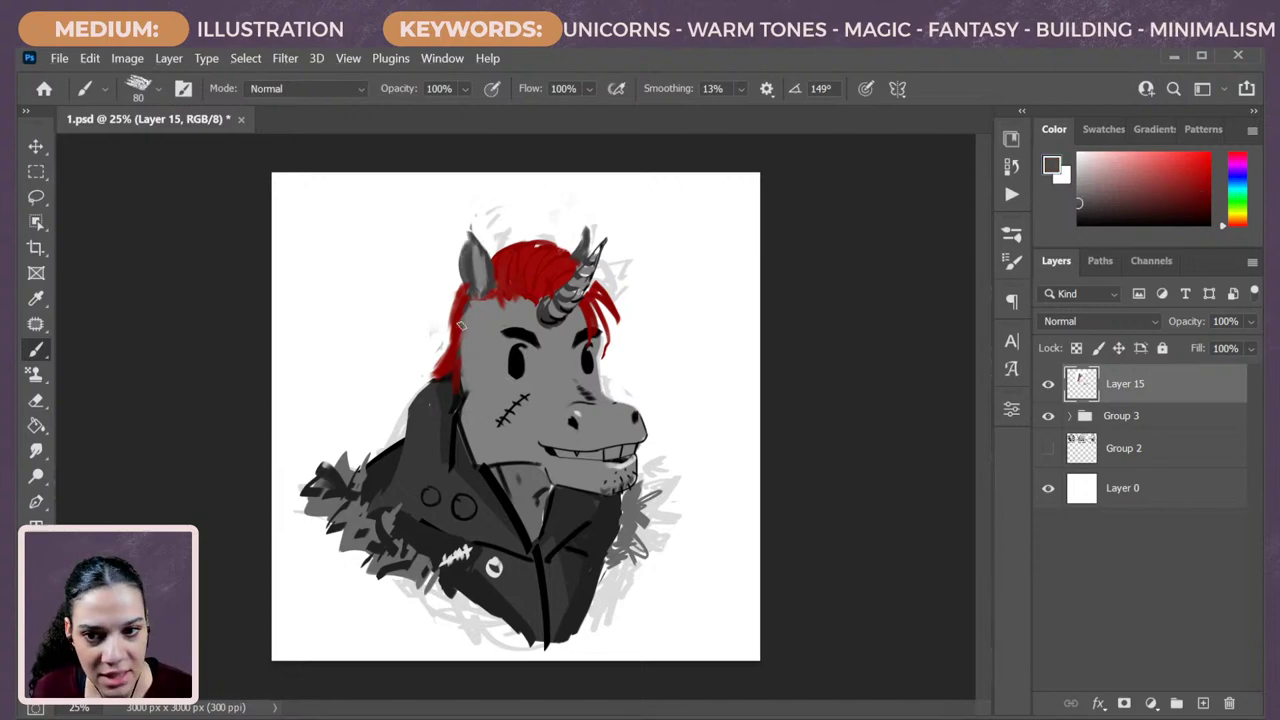
left_click(492, 252, "alt")
left_click_drag(462, 250, 460, 270)
left_click(487, 258, "alt")
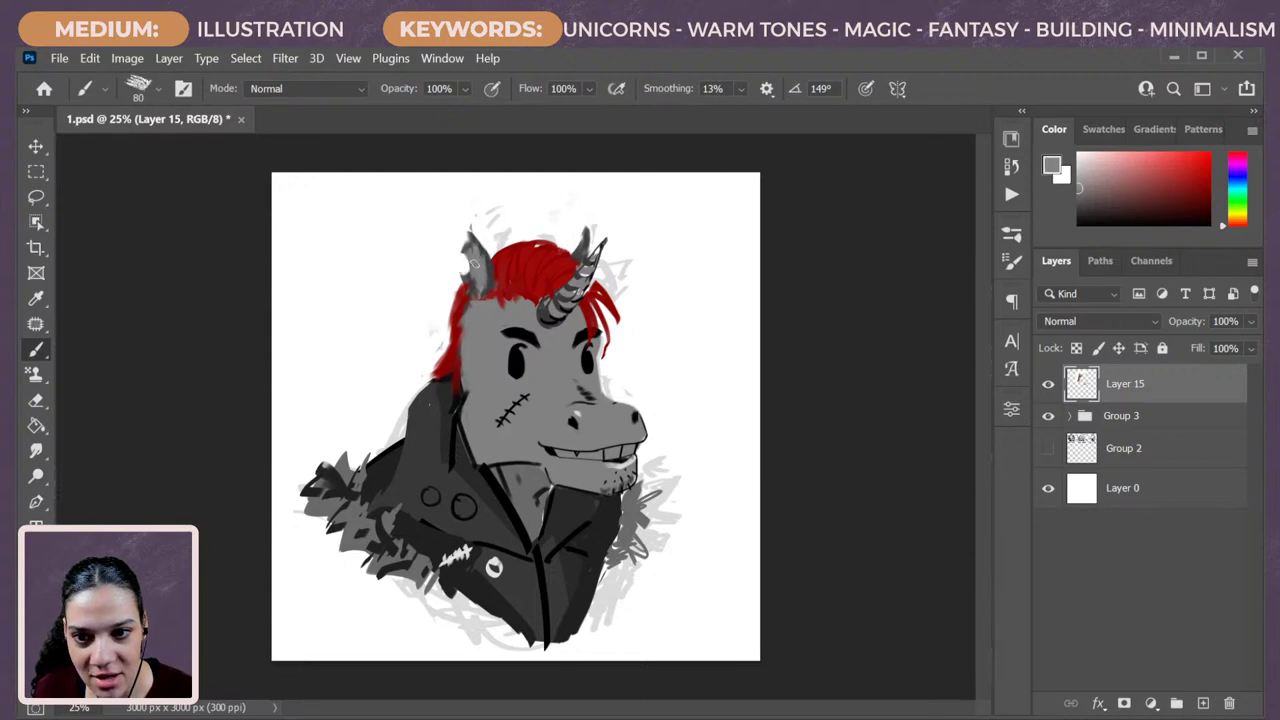
Line the near ear's notched edge in black at brush size 30.
left_click(522, 356, "alt")
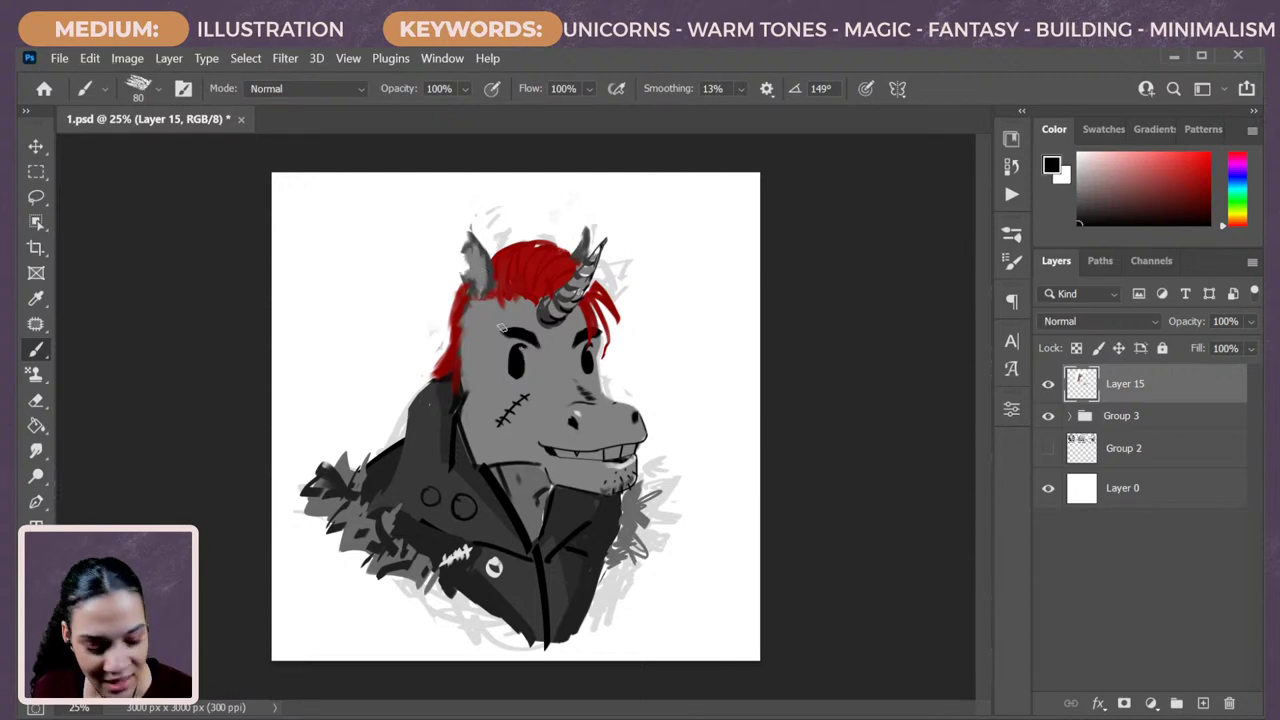
key("bracketleft")
key("bracketleft")
key("bracketleft")
key("bracketleft")
key("bracketleft")
left_click_drag(469, 238, 469, 290)
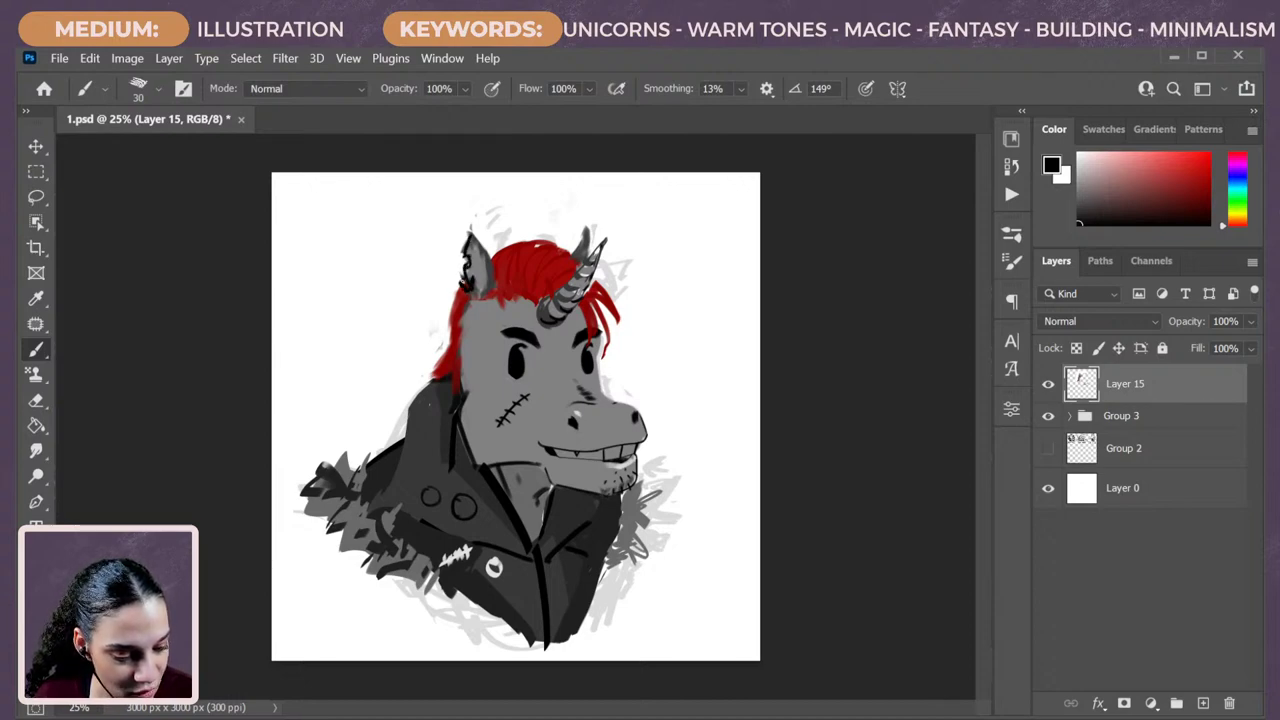
Add small grey and white touches at the near ear's base and reinforce its black outline.
left_click(489, 328, "alt")
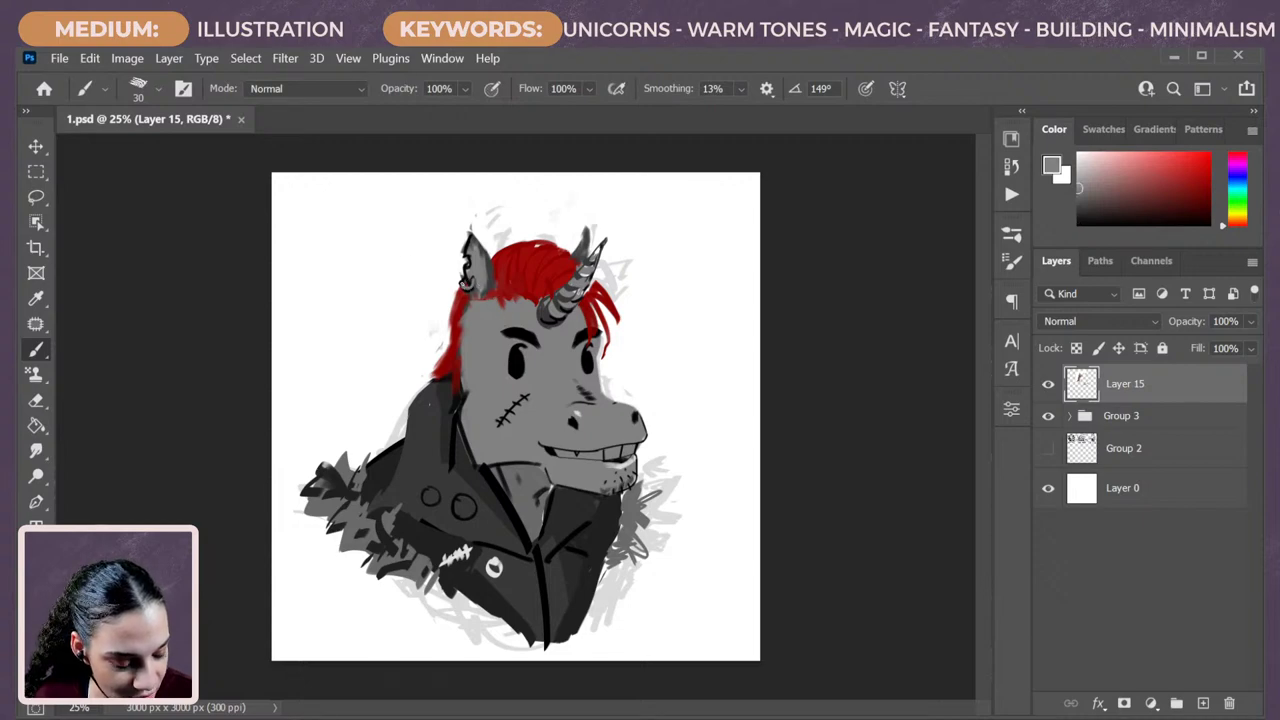
left_click(505, 222, "alt")
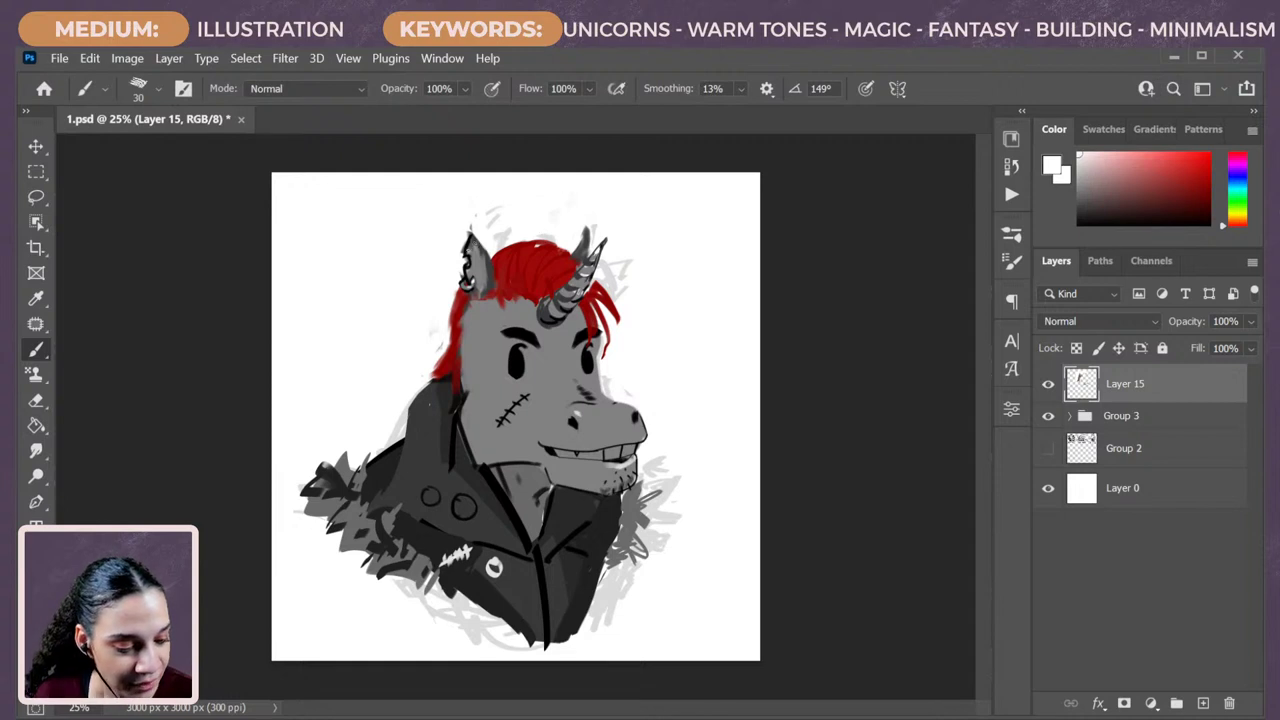
left_click(470, 236, "alt")
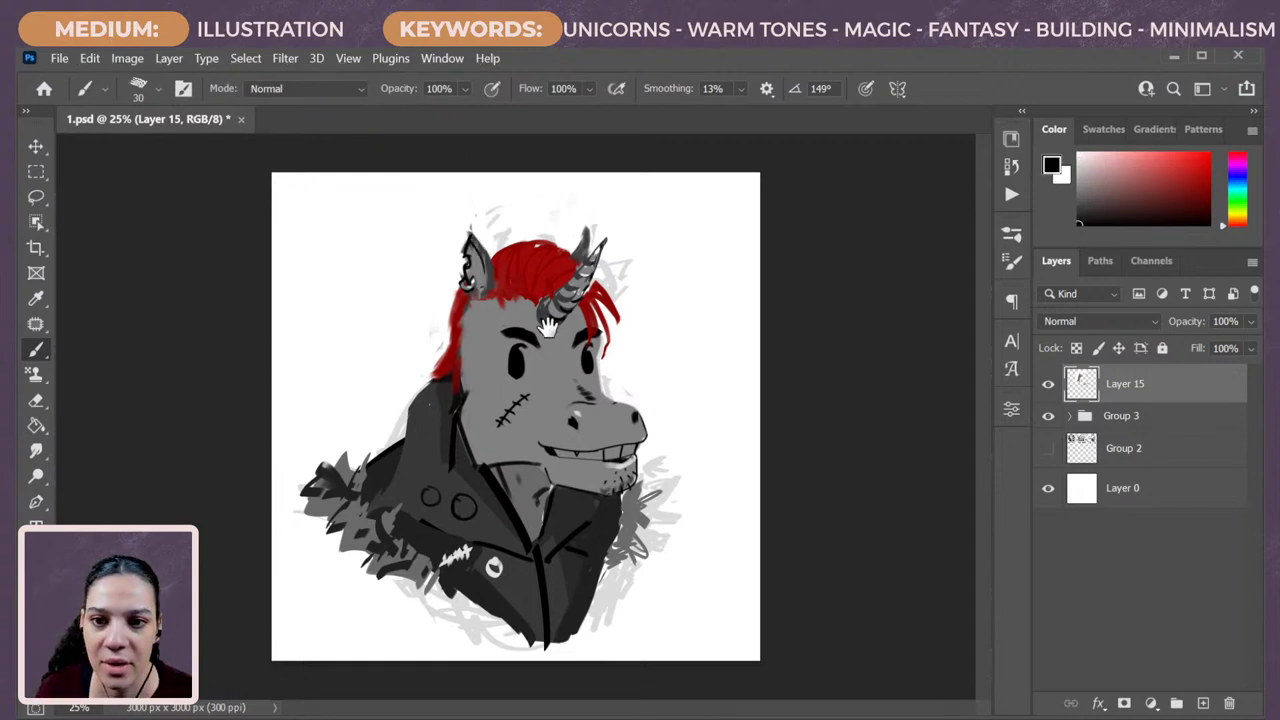
scroll(640, 340, "down", 2)
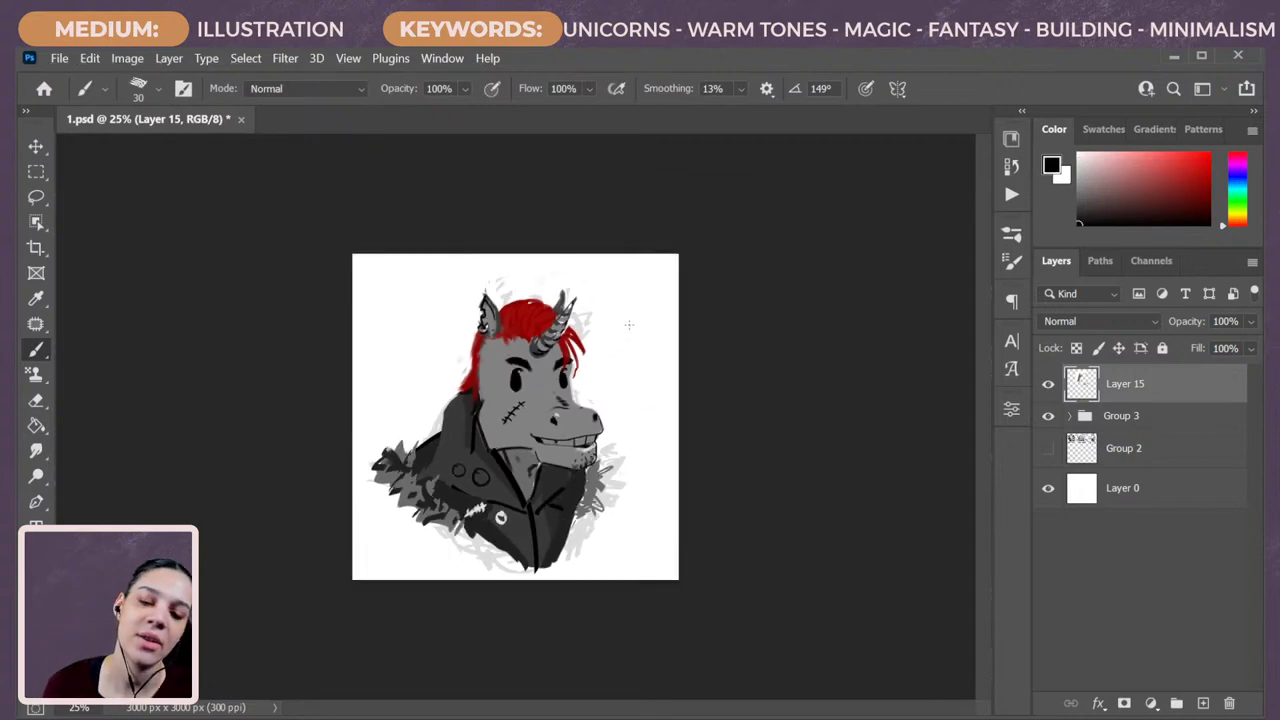
scroll(640, 340, "up", 2)
Touch up the jaw corner in sampled greys and paint the dark collar over the lower jaw, enlarging the brush to 150.
left_click(560, 485, "alt")
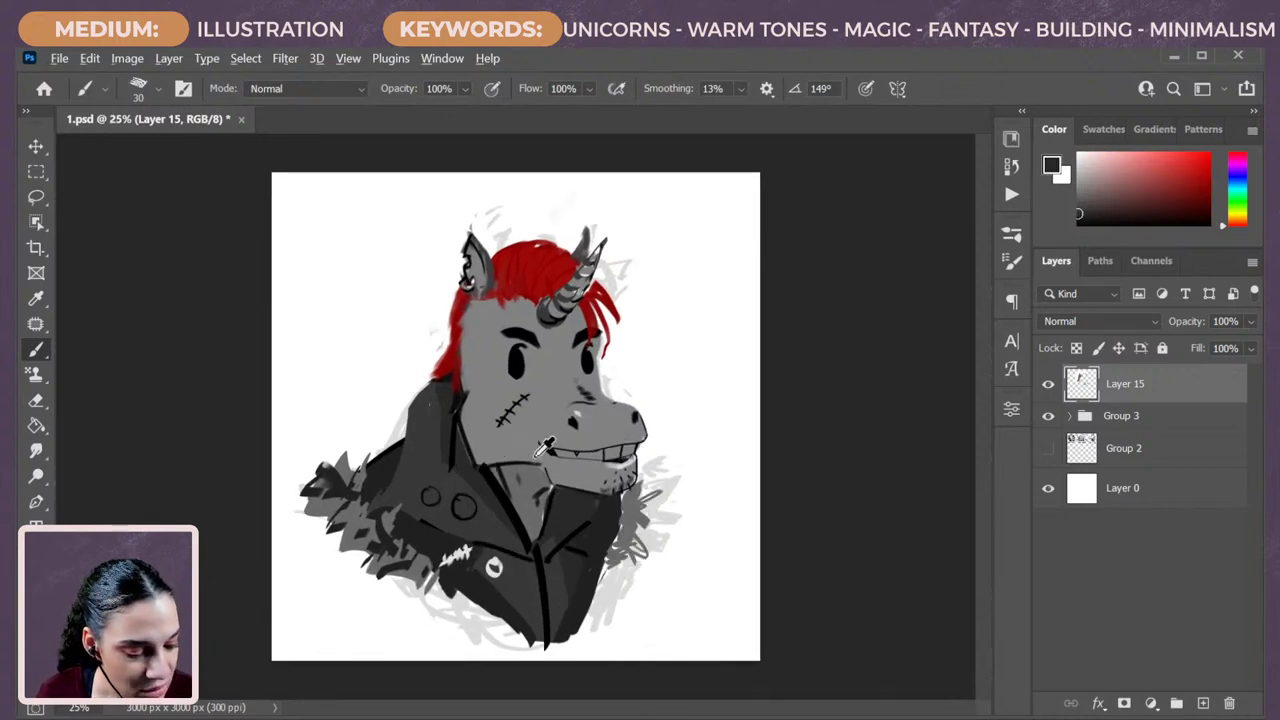
left_click(536, 458, "alt")
left_click(546, 486, "alt")
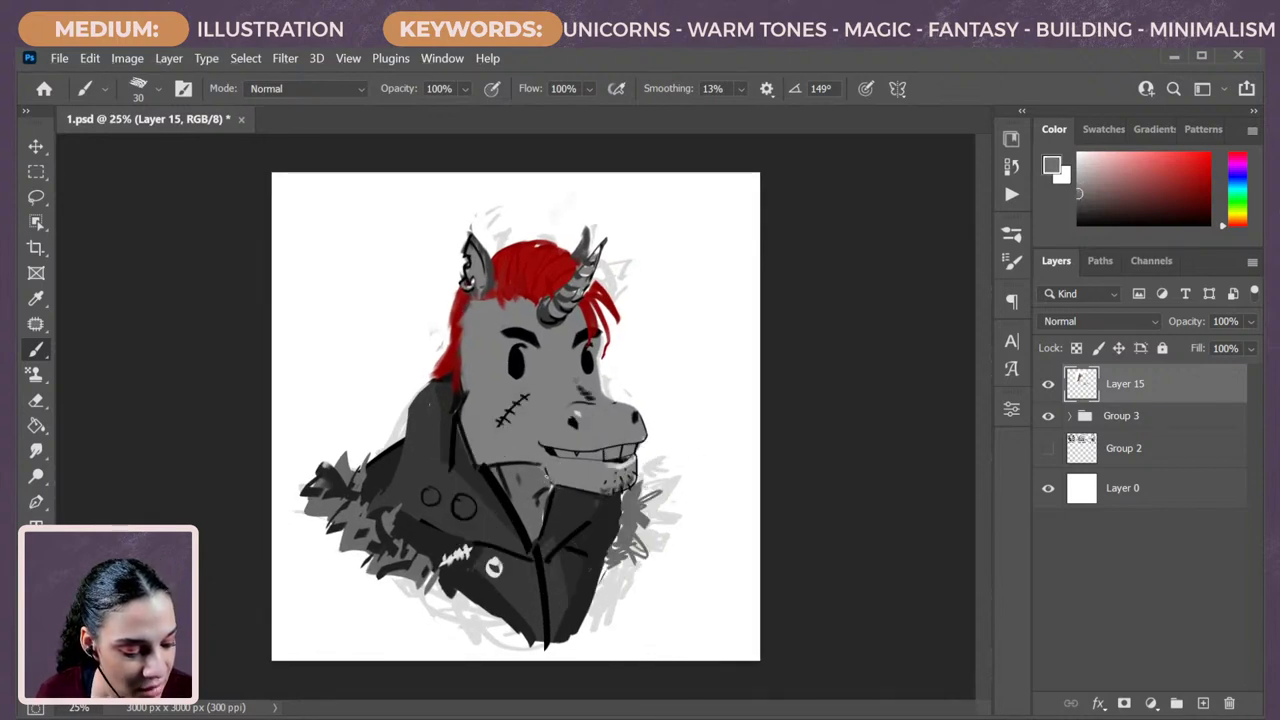
left_click(577, 492, "alt")
key("bracketright")
key("bracketright")
key("bracketright")
key("bracketright")
key("bracketright")
key("bracketright")
key("bracketright")
key("bracketright")
key("bracketright")
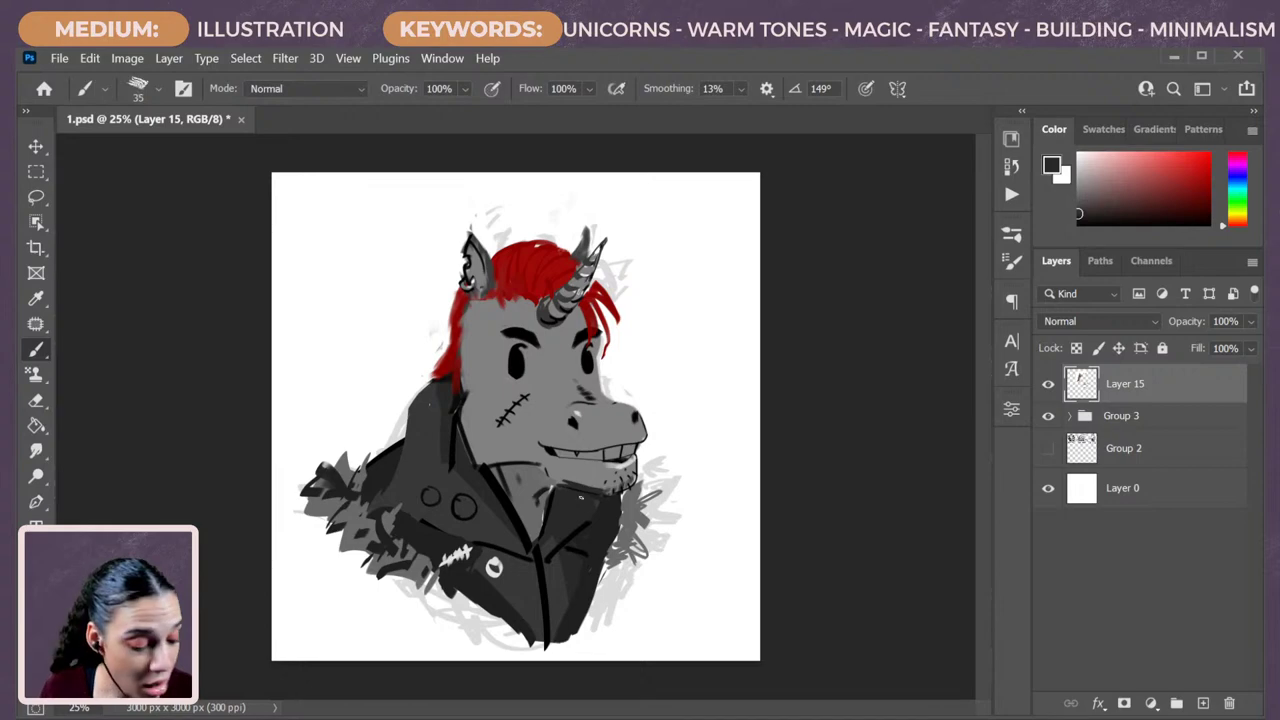
mouse_move(566, 483)
left_mouse_down()
mouse_move(550, 478)
mouse_move(580, 490)
mouse_move(570, 495)
mouse_move(620, 486)
mouse_move(600, 472)
mouse_move(650, 470)
mouse_move(630, 492)
left_mouse_up()
Reshape the chin with sampled grey and white, and paint grey fur beside the collar at brush size 150.
left_click(610, 478, "alt")
left_click(644, 472, "alt")
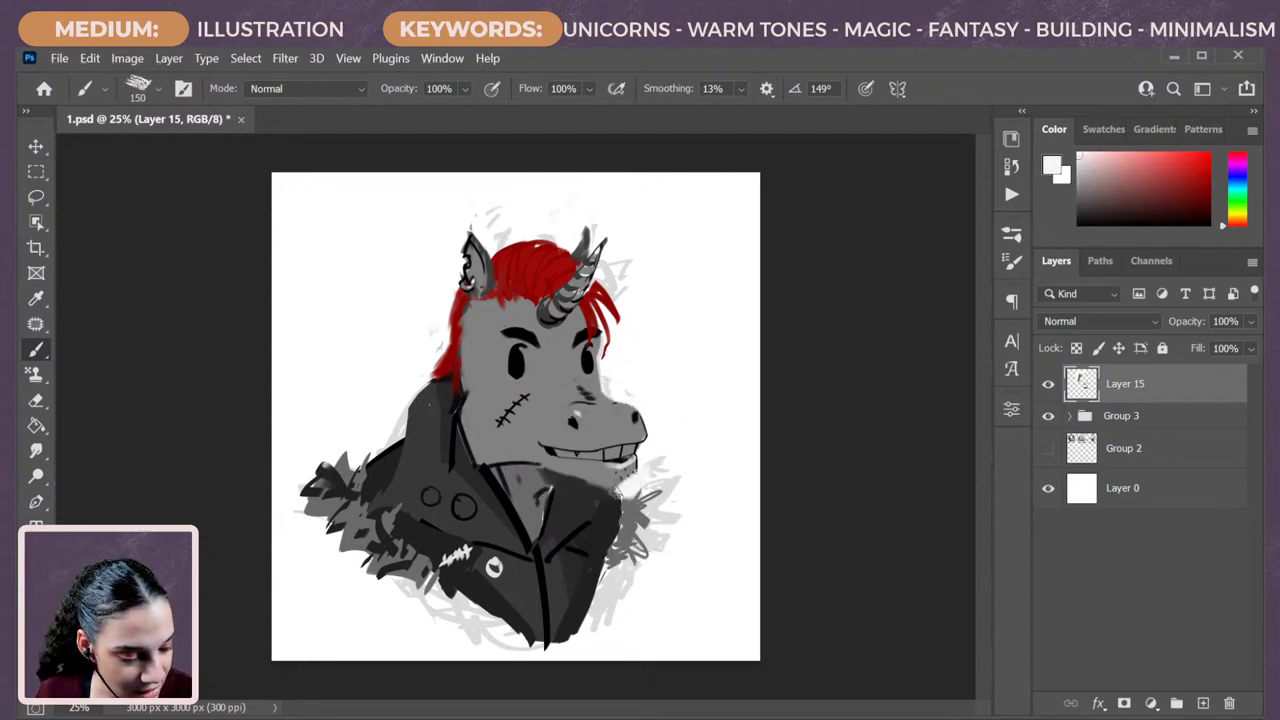
left_click(612, 496, "alt")
left_click(634, 504, "alt")
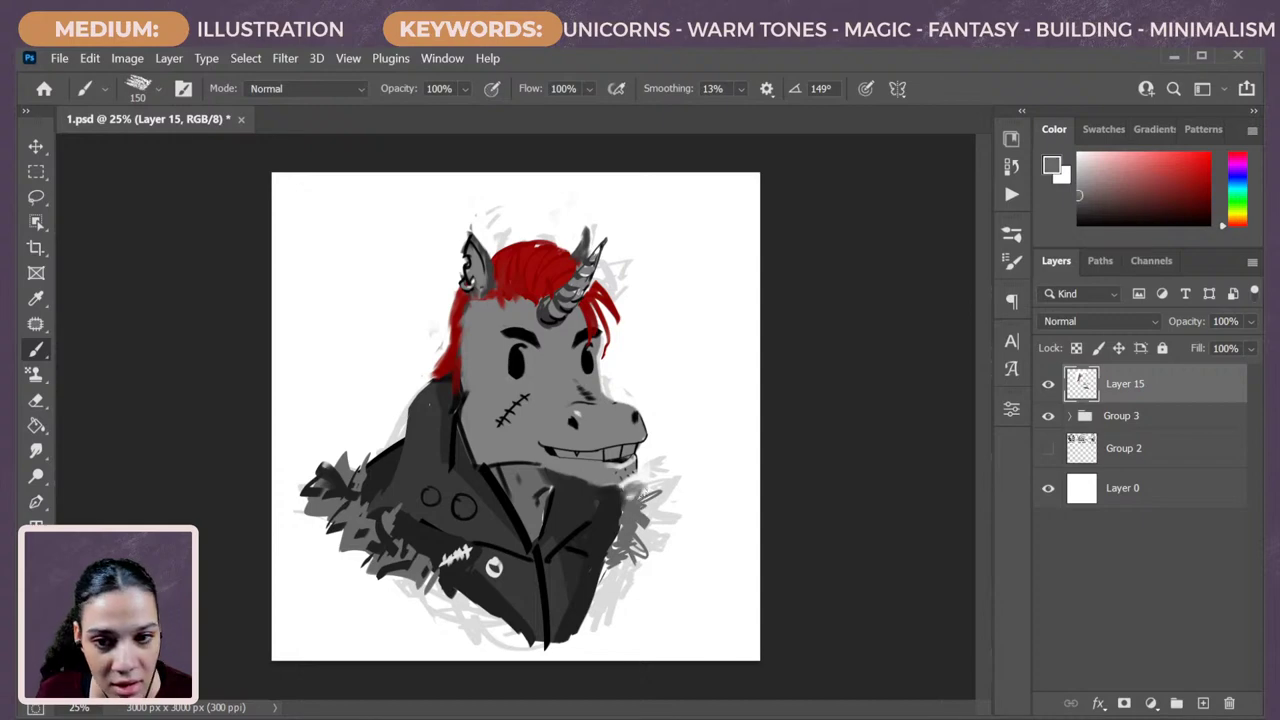
left_click_drag(632, 496, 640, 474)
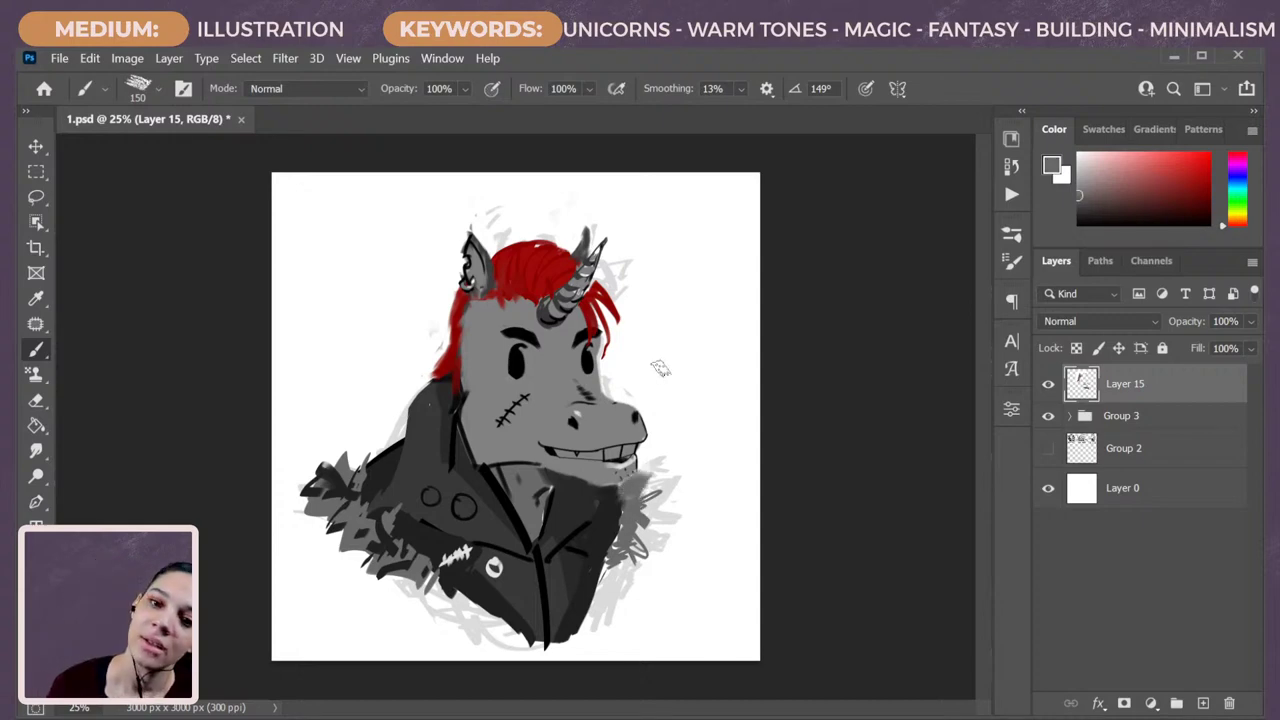
Outline the reshaped chin and lower jaw in black at brush size 30.
key("p")
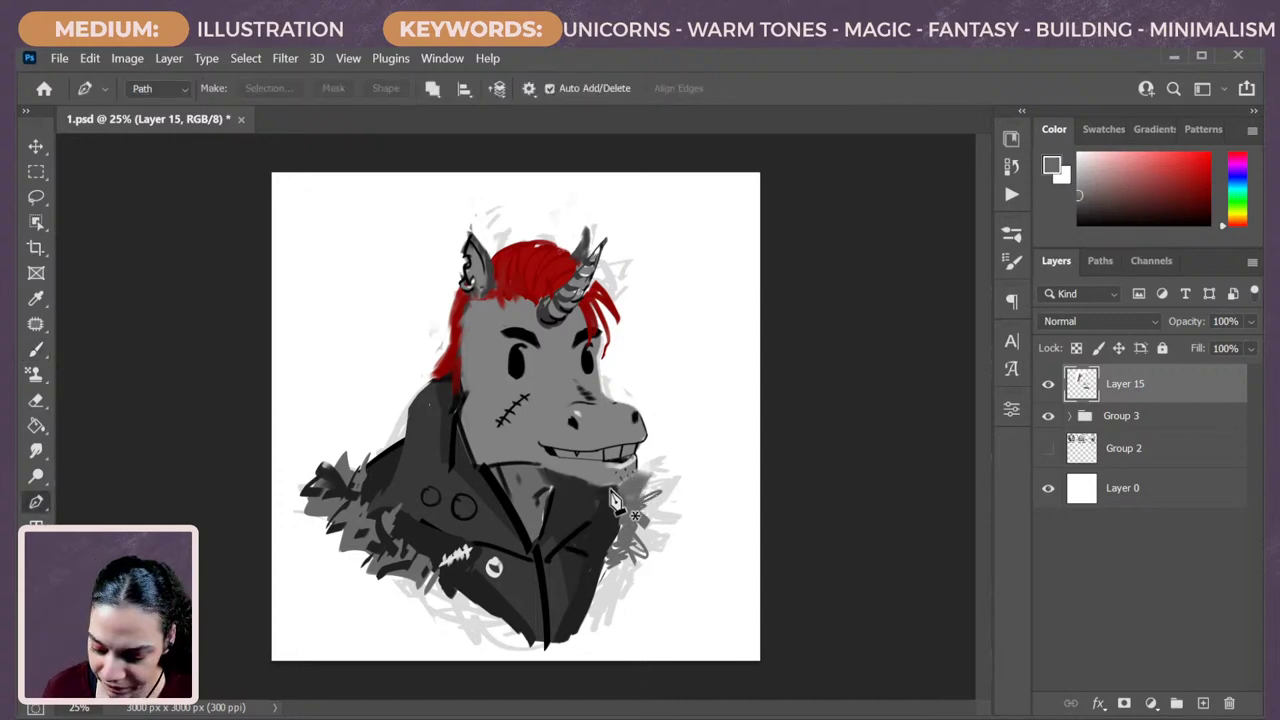
key("b")
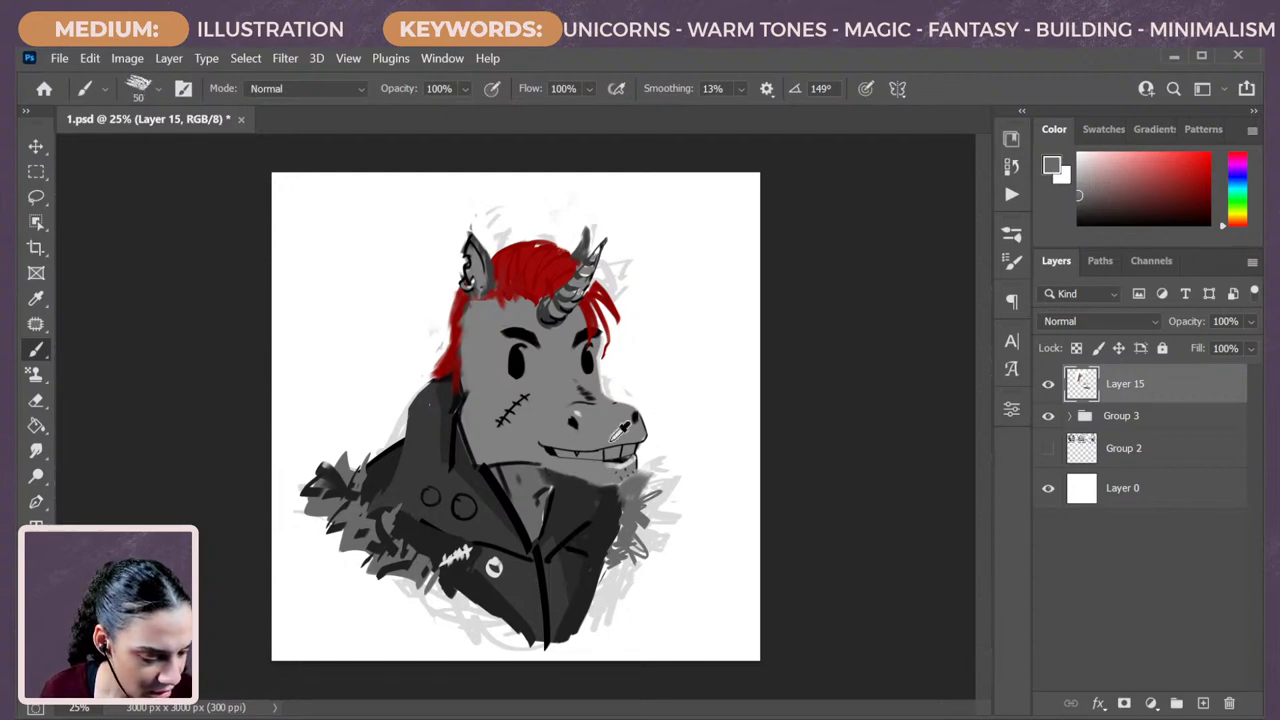
left_click(527, 353, "alt")
key("bracketleft")
key("bracketleft")
mouse_move(636, 462)
left_mouse_down()
mouse_move(546, 470)
mouse_move(598, 486)
left_mouse_up()
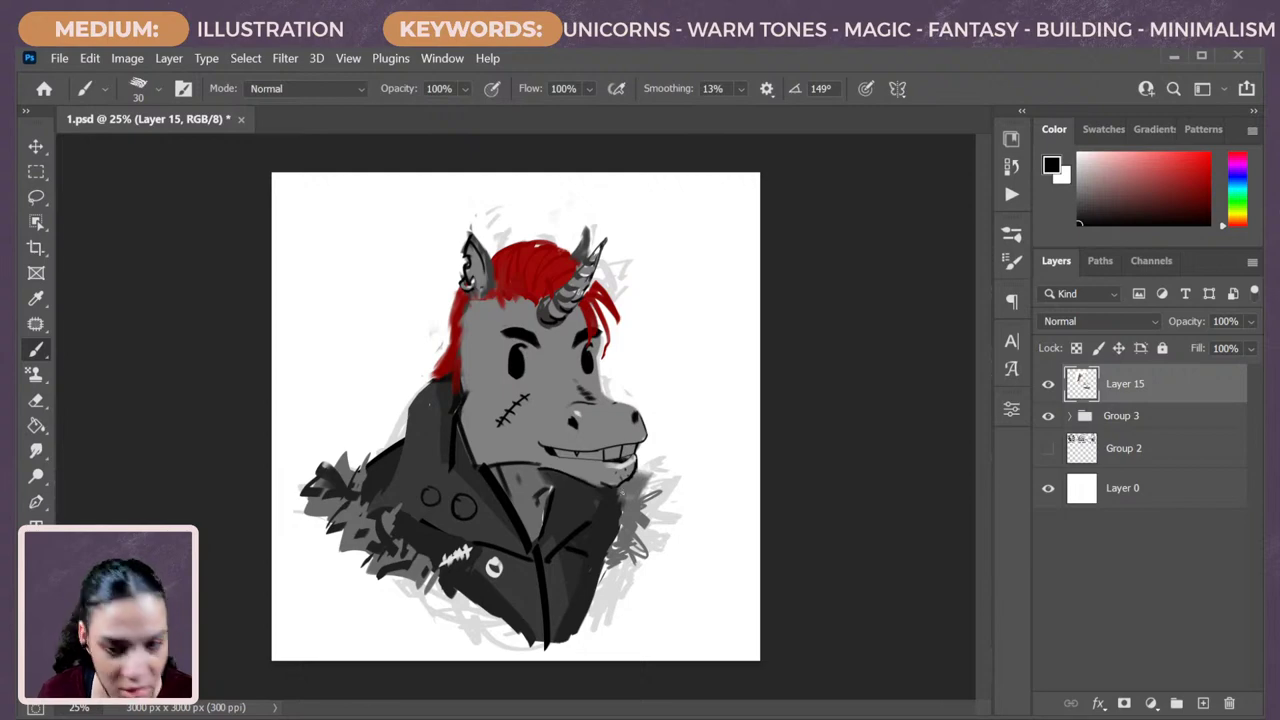
Redraw the teeth near the mouth corner with sampled grey and black, and add black lines to the neck below the jaw.
left_click(559, 455, "alt")
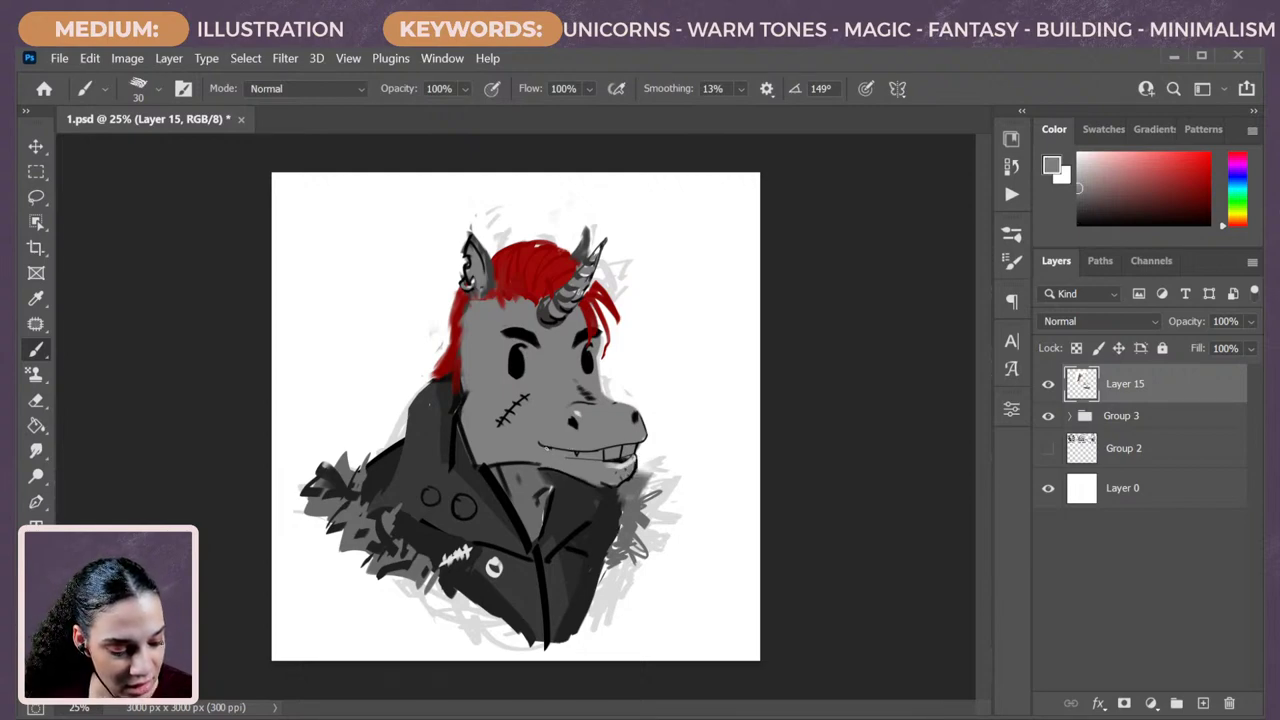
left_click(573, 421, "alt")
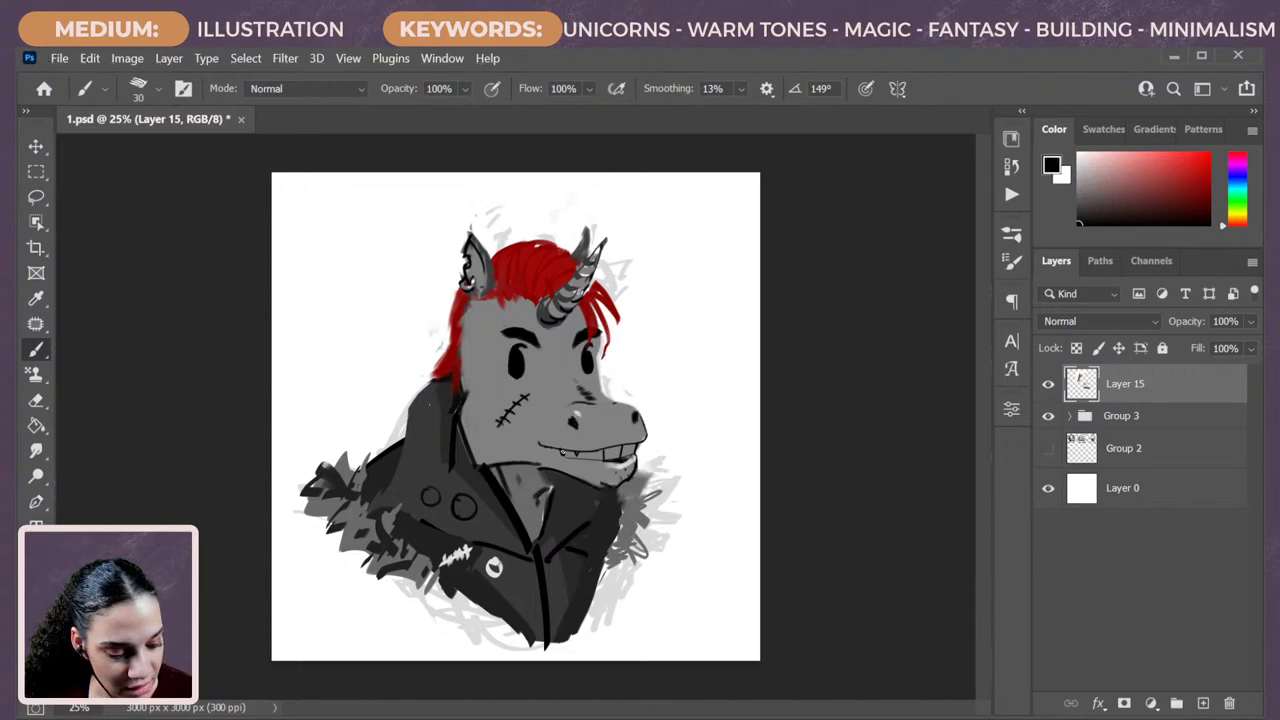
left_click_drag(556, 452, 572, 456)
left_click(578, 469, "alt")
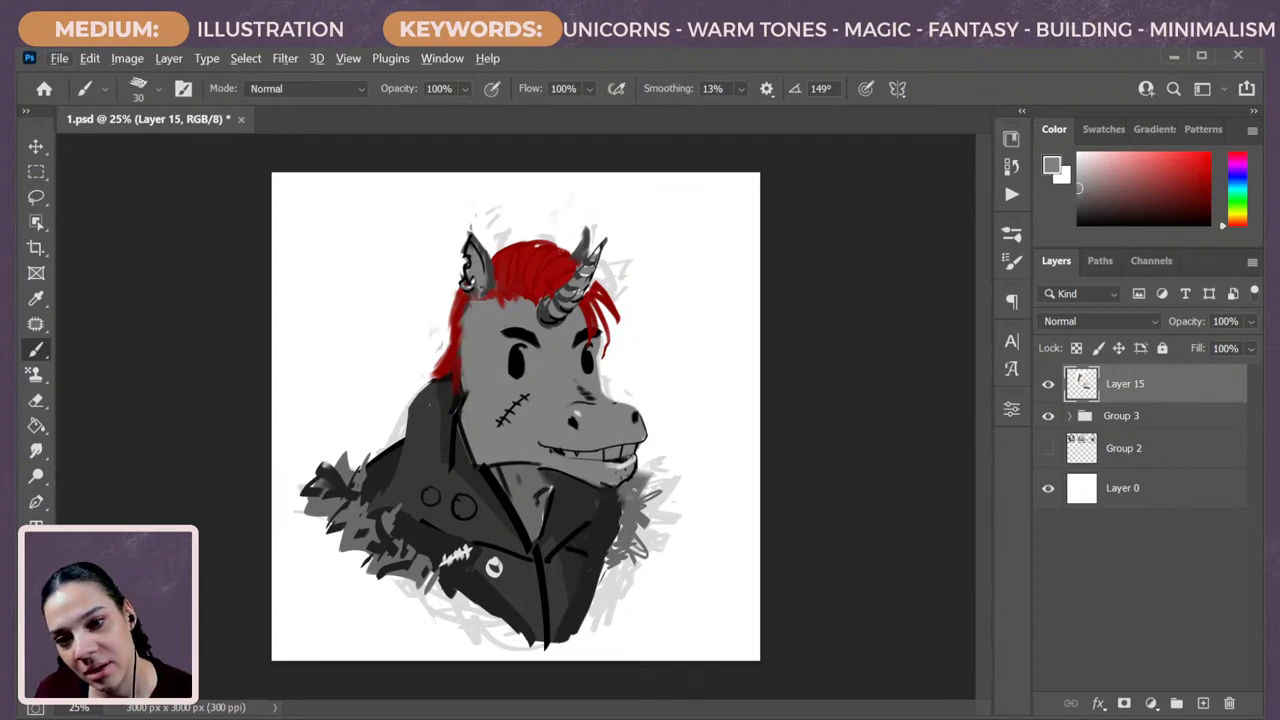
left_click(545, 458, "alt")
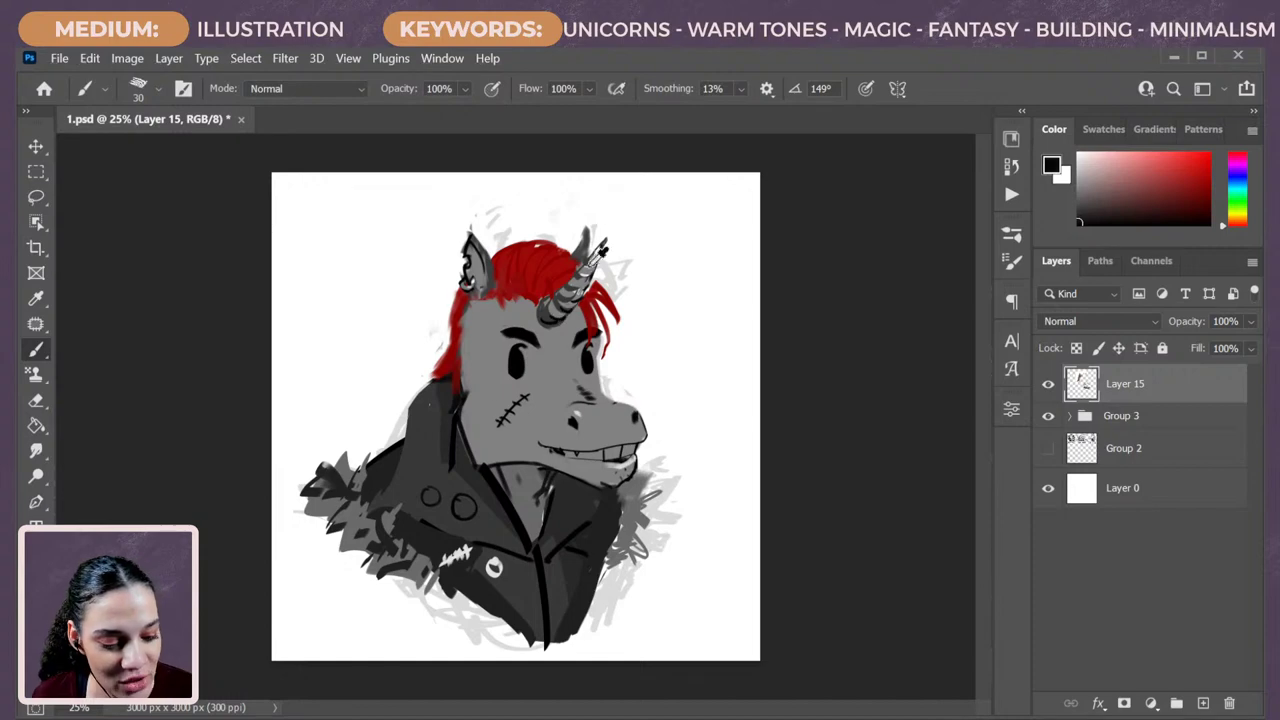
Try extending the horn with a long black blade-like spike, and sketch a curved crosspiece with a round centre over it.
left_click_drag(668, 171, 530, 327)
key("ctrl+z")
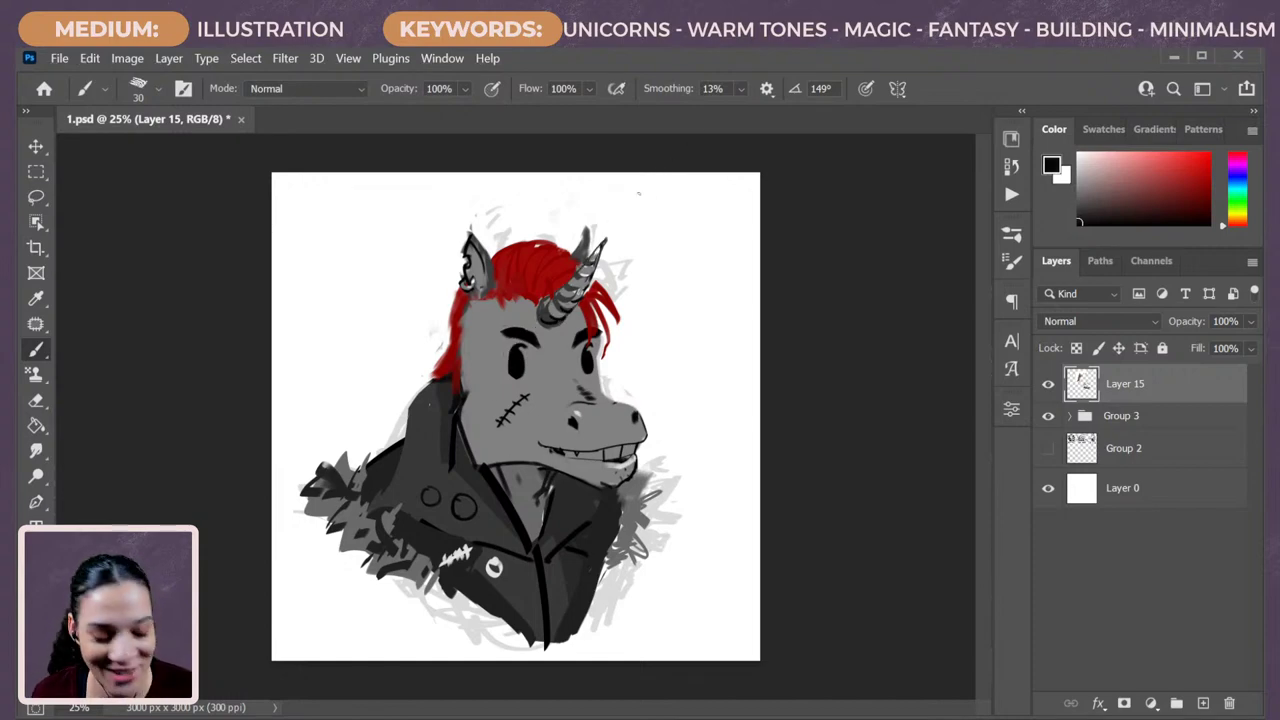
left_click_drag(612, 222, 592, 256)
left_click_drag(650, 172, 568, 322)
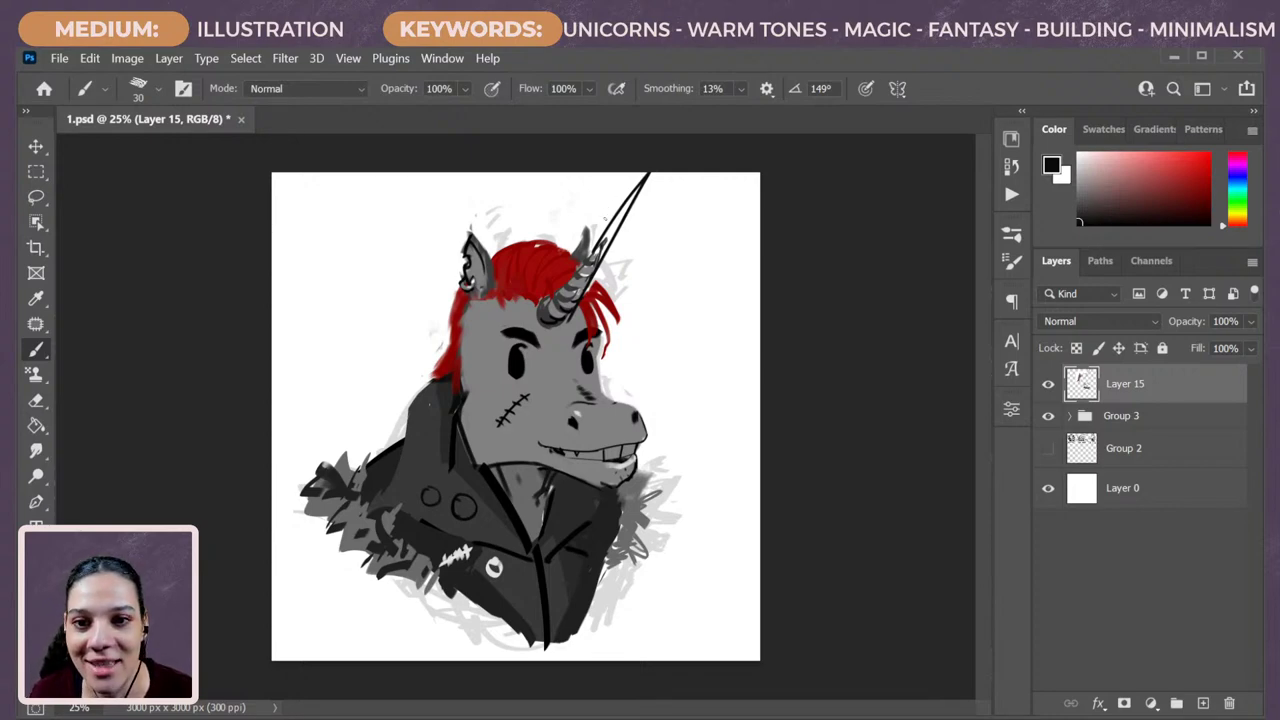
mouse_move(611, 187)
left_mouse_down()
mouse_move(597, 215)
mouse_move(627, 235)
left_mouse_up()
mouse_move(615, 184)
left_mouse_down()
mouse_move(656, 210)
mouse_move(630, 238)
mouse_move(615, 215)
left_mouse_up()
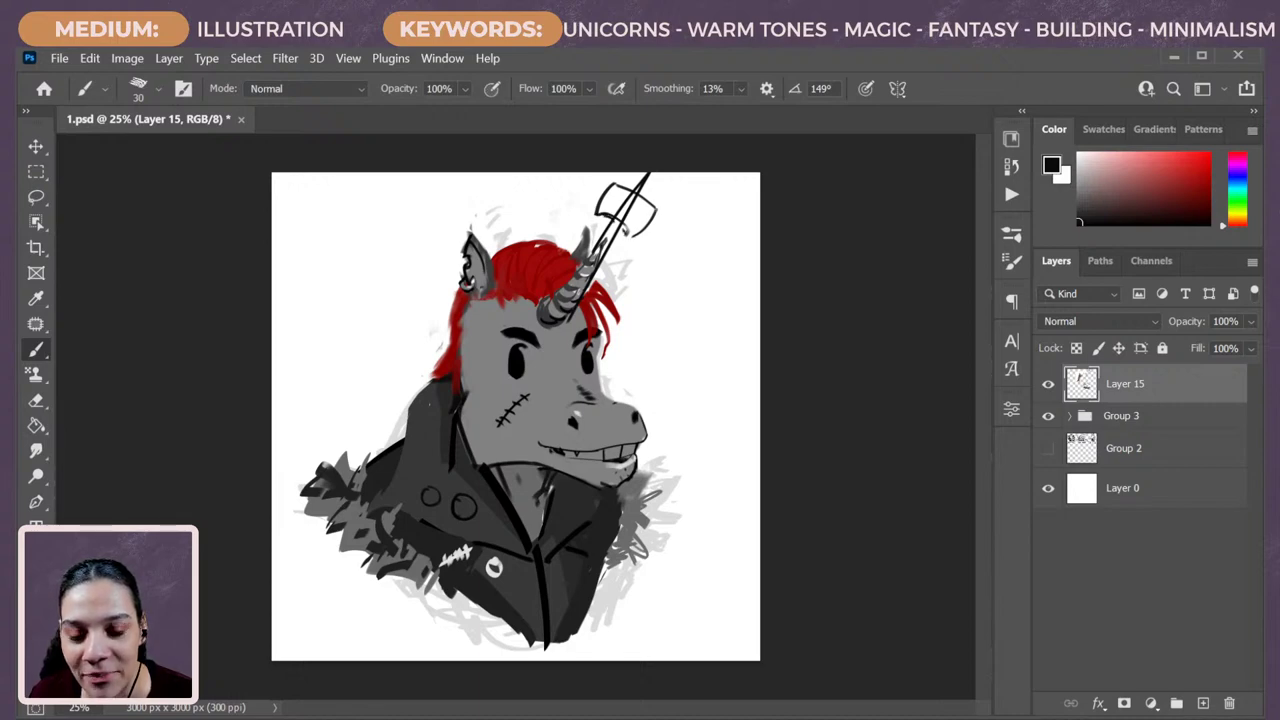
mouse_move(628, 183)
left_mouse_down()
mouse_move(670, 214)
mouse_move(637, 241)
mouse_move(626, 207)
left_mouse_up()
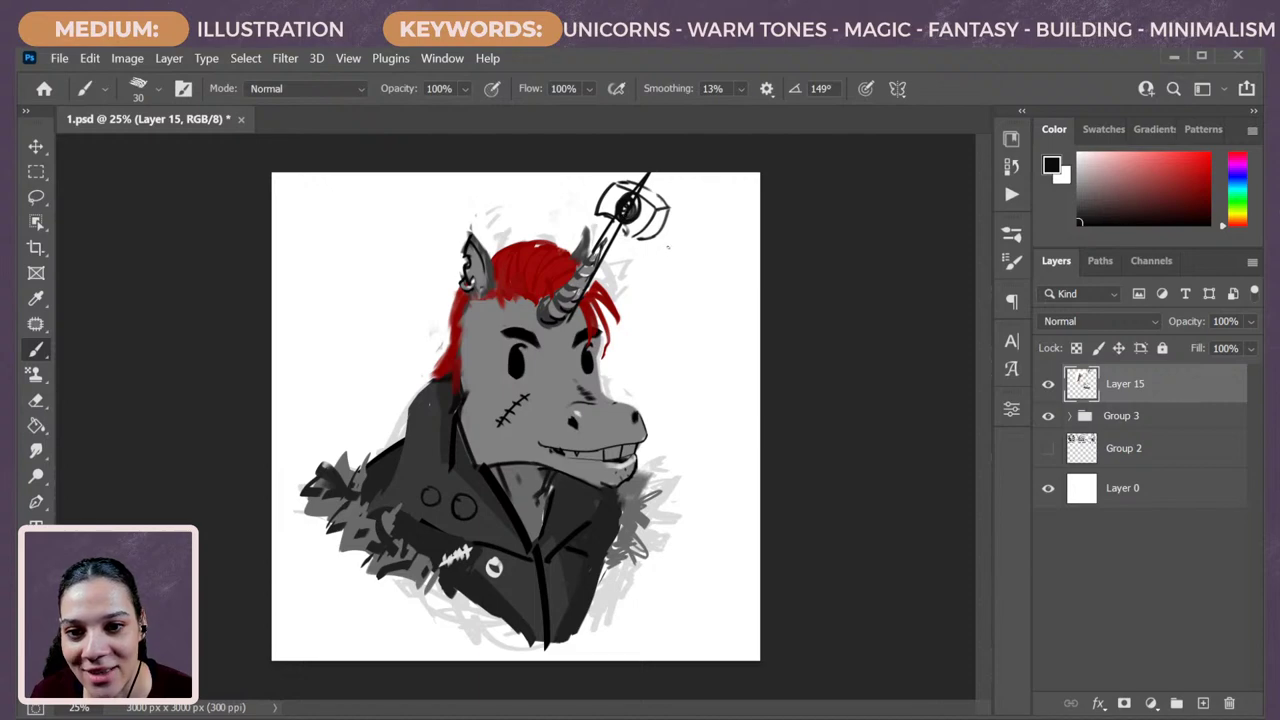
Undo all the black strokes of the extended spike and crosspiece above the horn.
key("ctrl+z")
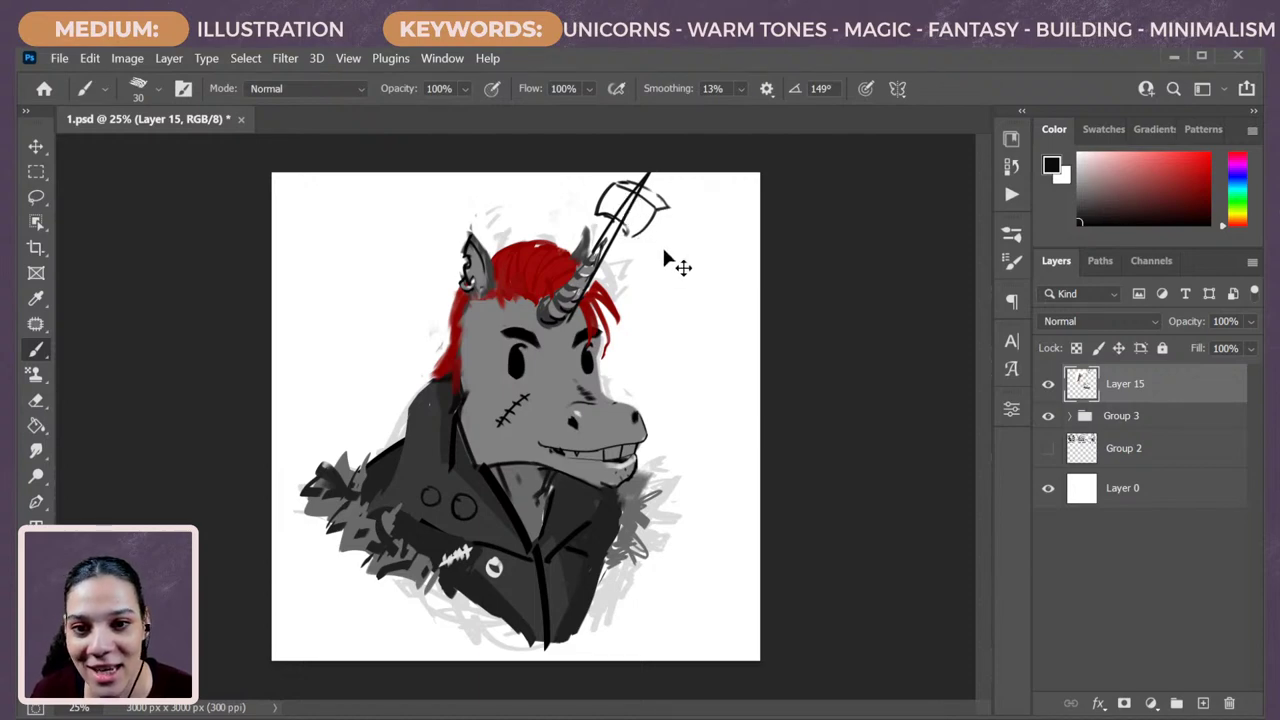
key("ctrl+z")
key("ctrl+z")
key("ctrl+z")
key("ctrl+z")
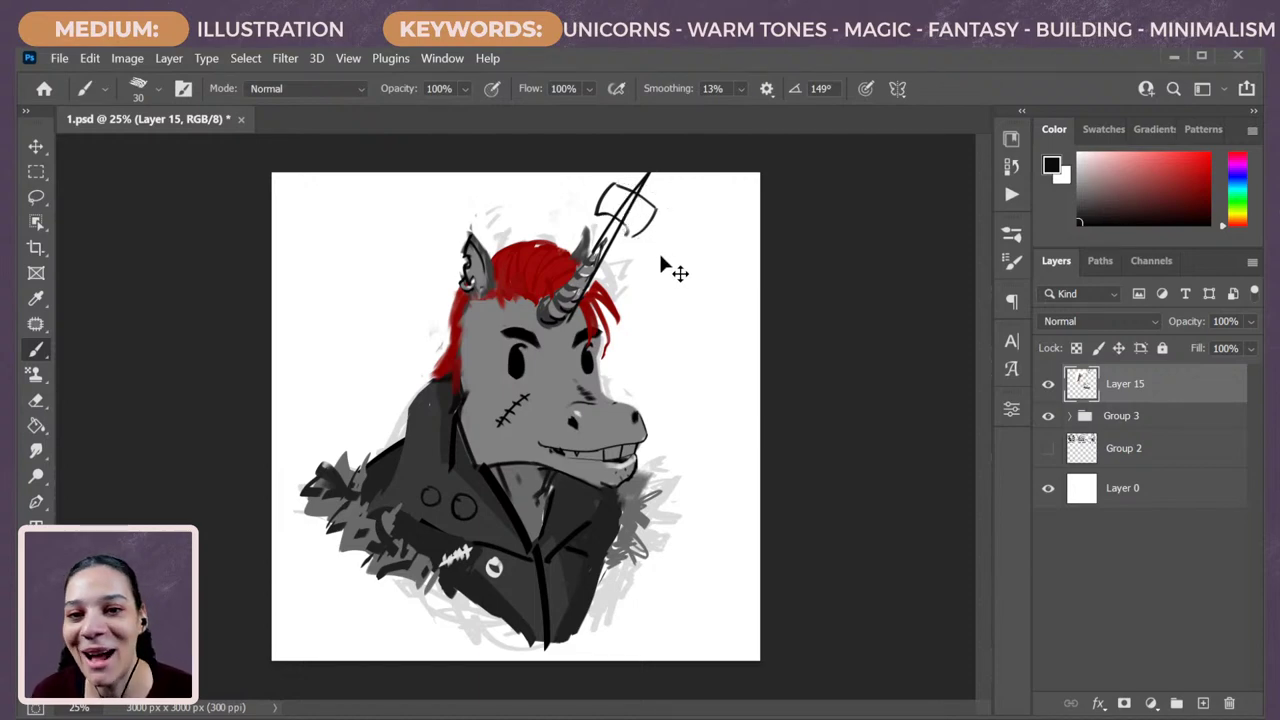
key("ctrl+z")
key("ctrl+z")
key("ctrl+z")
key("ctrl+z")
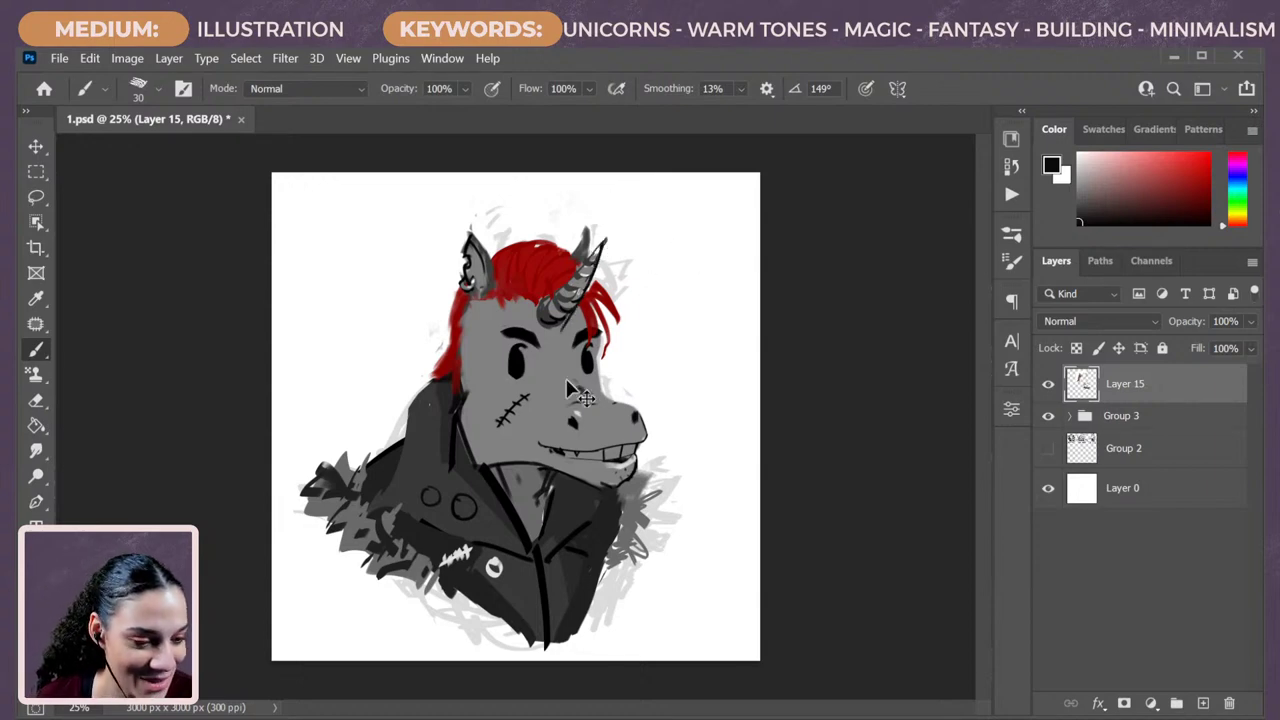
Sample the face grey beside the horn as the painting colour.
left_click(582, 308, "alt")
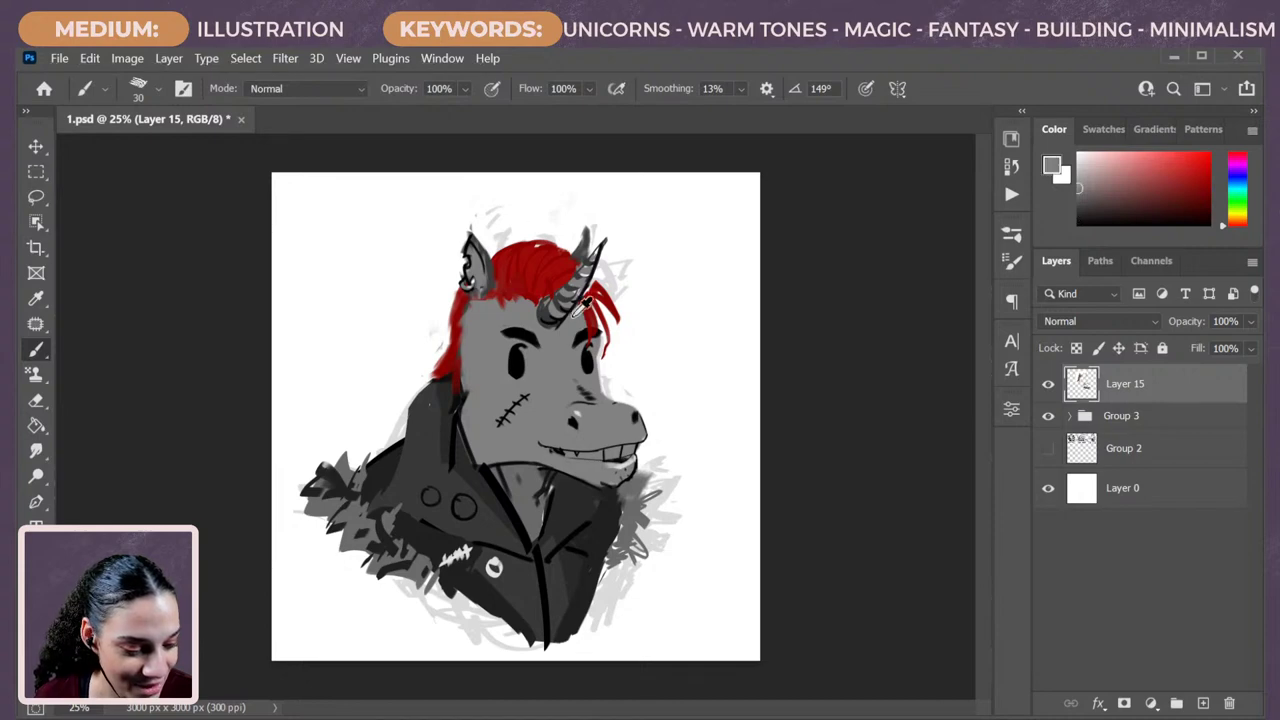
left_click(600, 287, "alt")
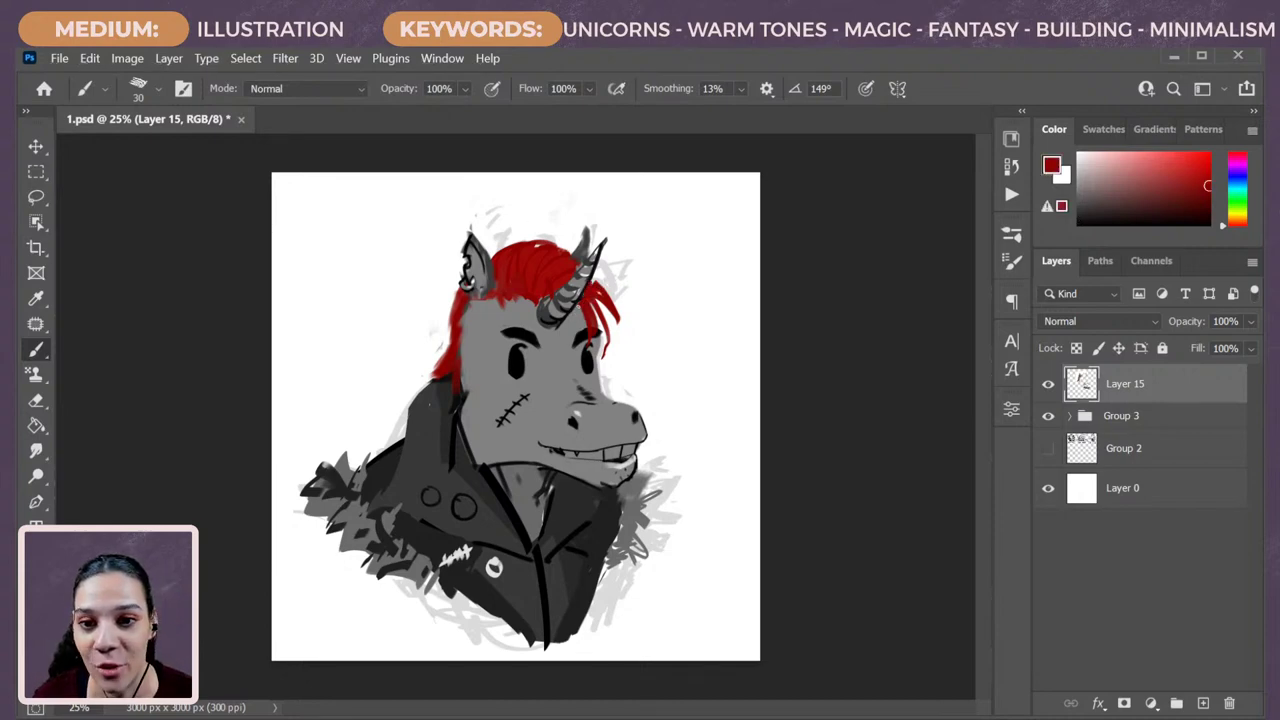
left_click(586, 306, "alt")
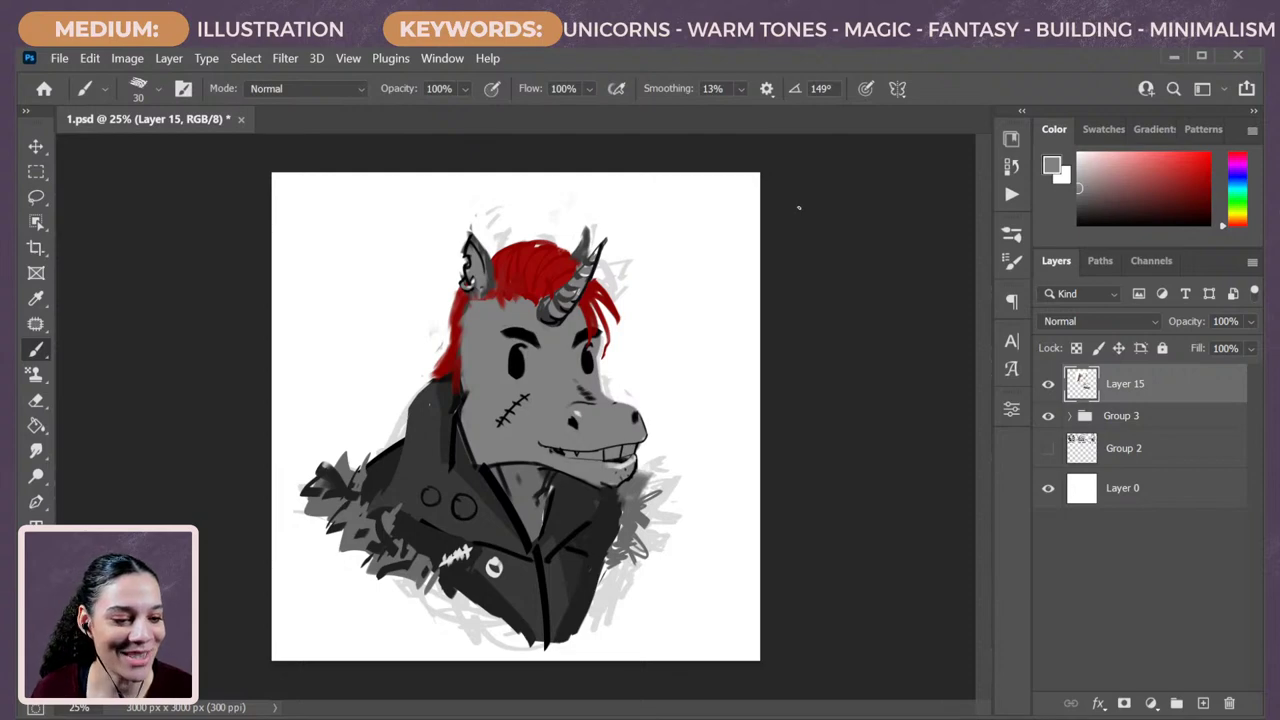
Merge Layer 15 with Group 3 and set the merged layer's fill to 38%.
left_click(1145, 422, "shift")
key("ctrl+e")
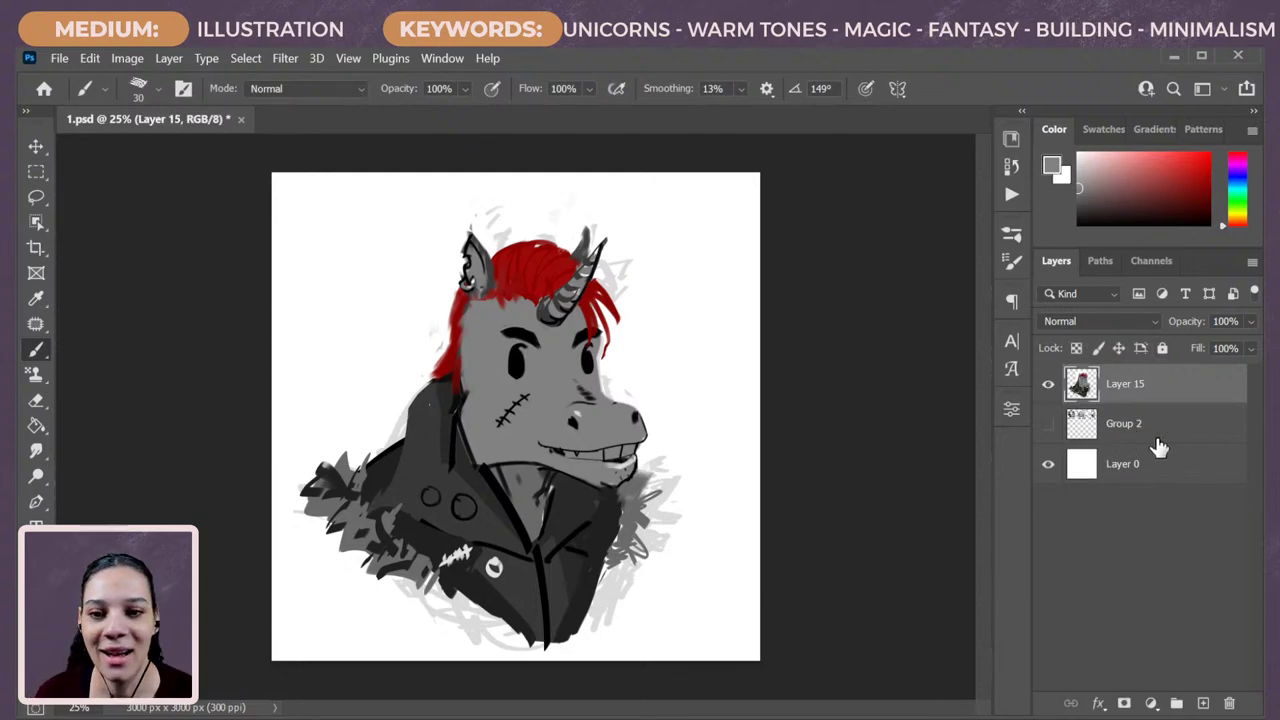
left_click(1250, 348)
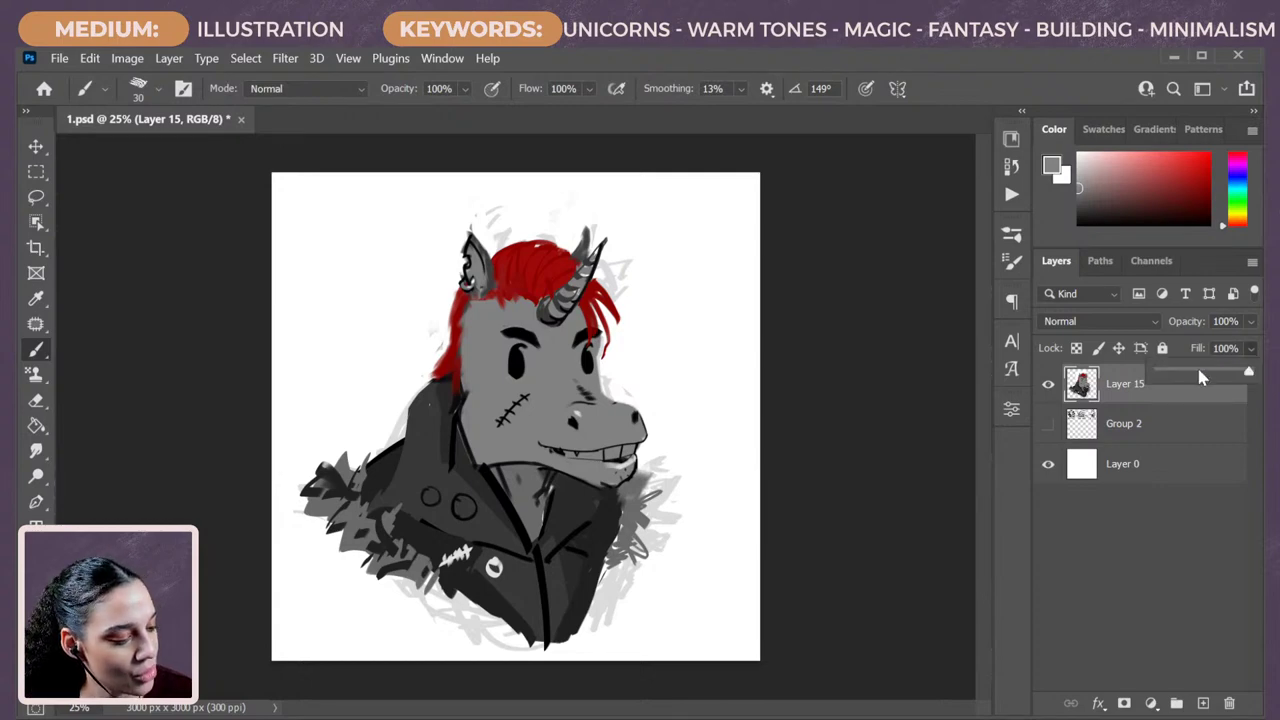
left_click(1195, 371)
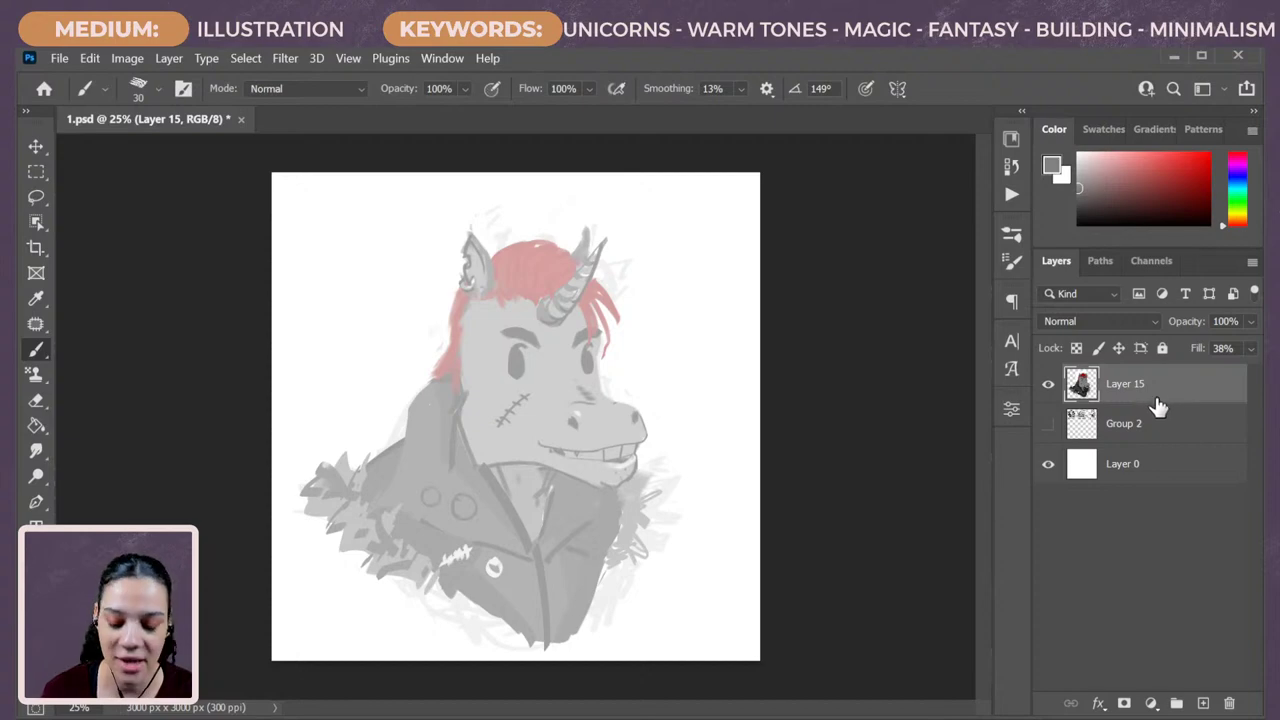
Create a new layer above the faded unicorn and enlarge the brush to 250.
key("ctrl+minus")
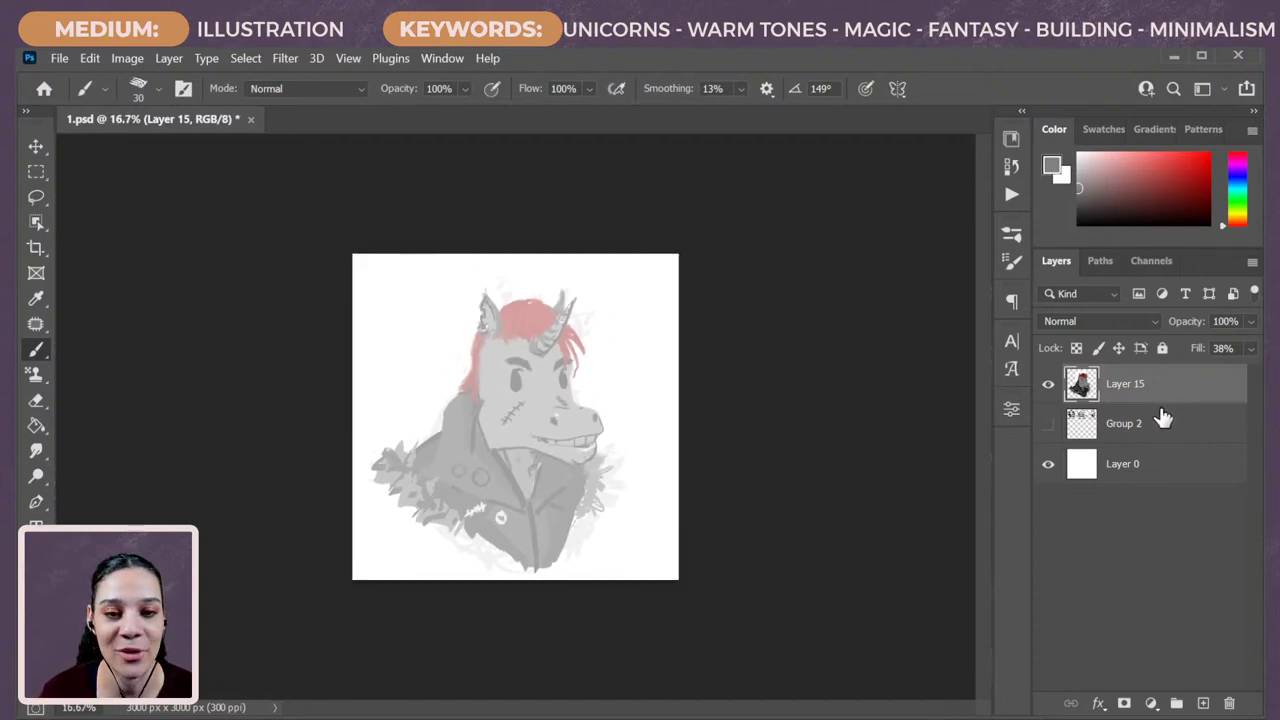
key("ctrl+plus")
key("ctrl+plus")
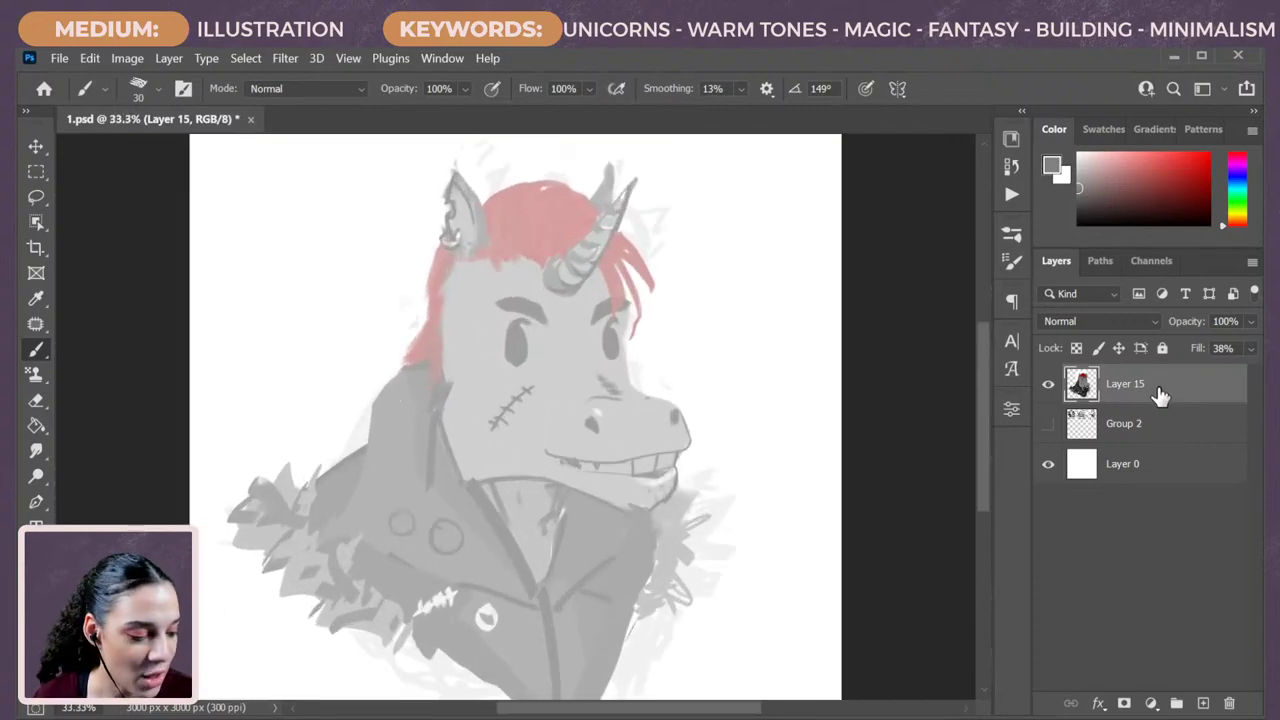
key("ctrl+shift+alt+n")
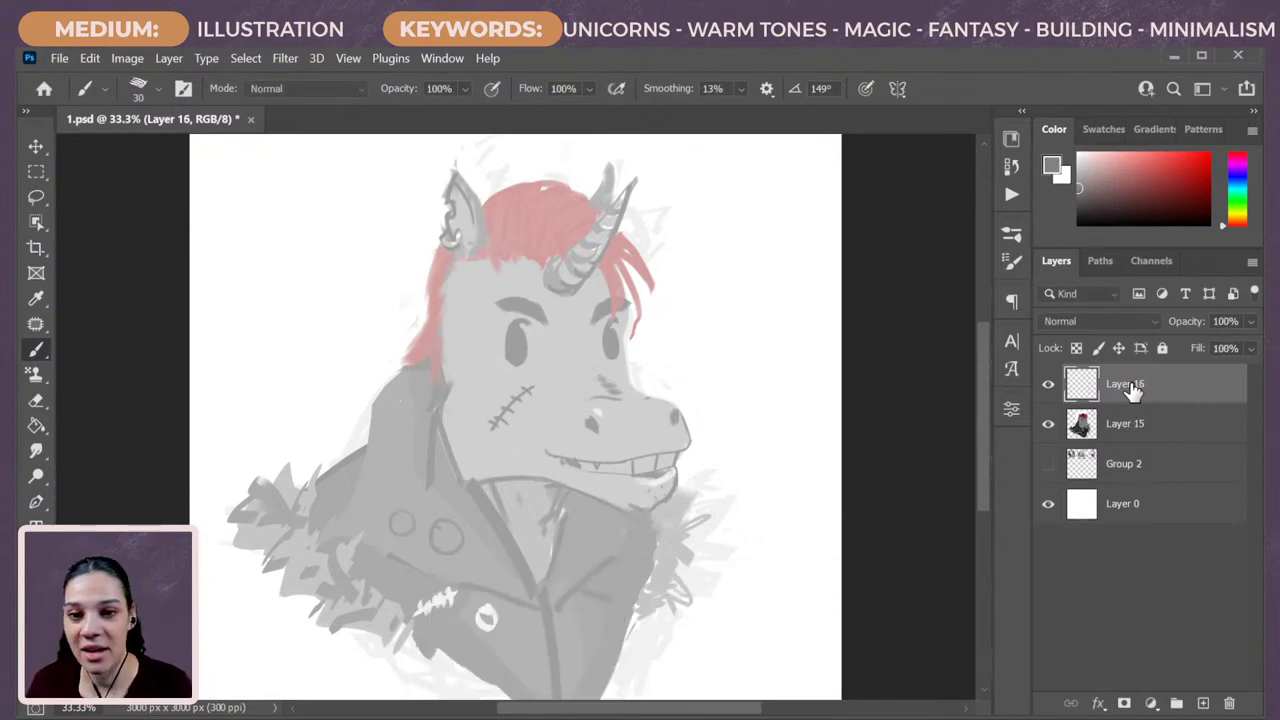
left_click_drag(608, 466, 569, 380)
key("bracketright")
key("bracketright")
key("bracketright")
key("bracketright")
key("bracketright")
key("bracketright")
key("bracketright")
key("bracketright")
key("bracketright")
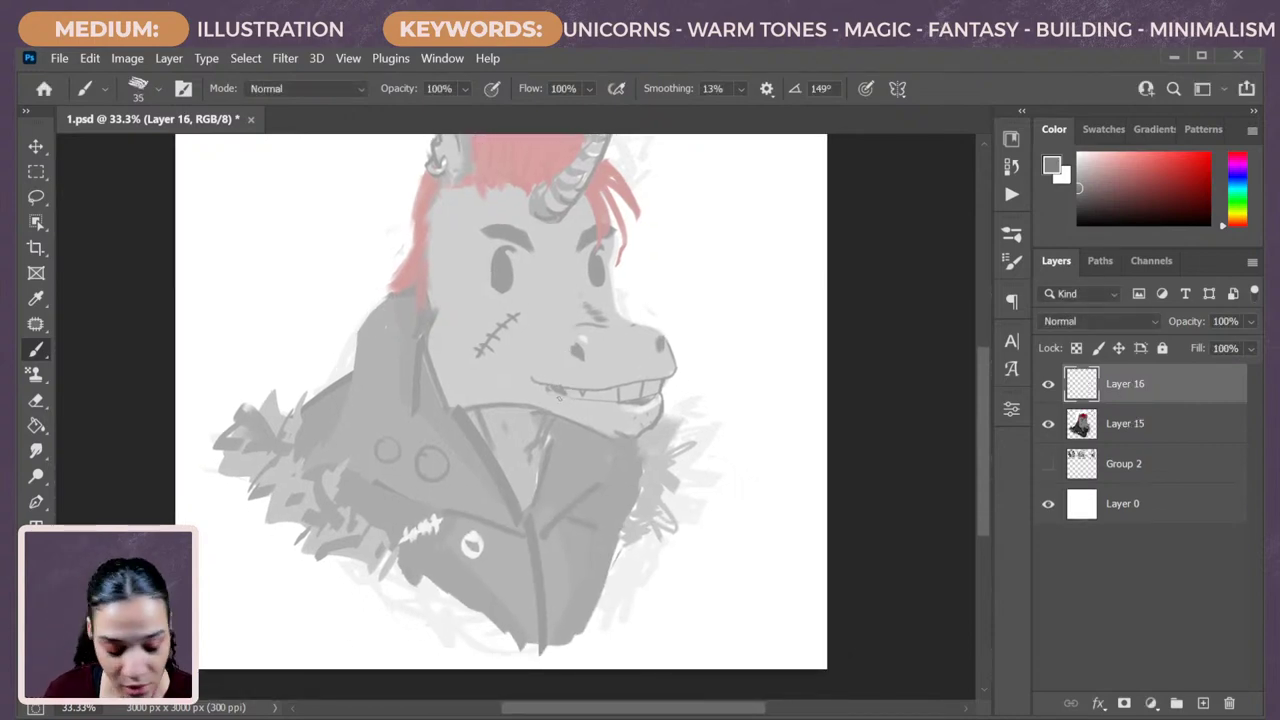
key("bracketright")
key("bracketright")
key("bracketright")
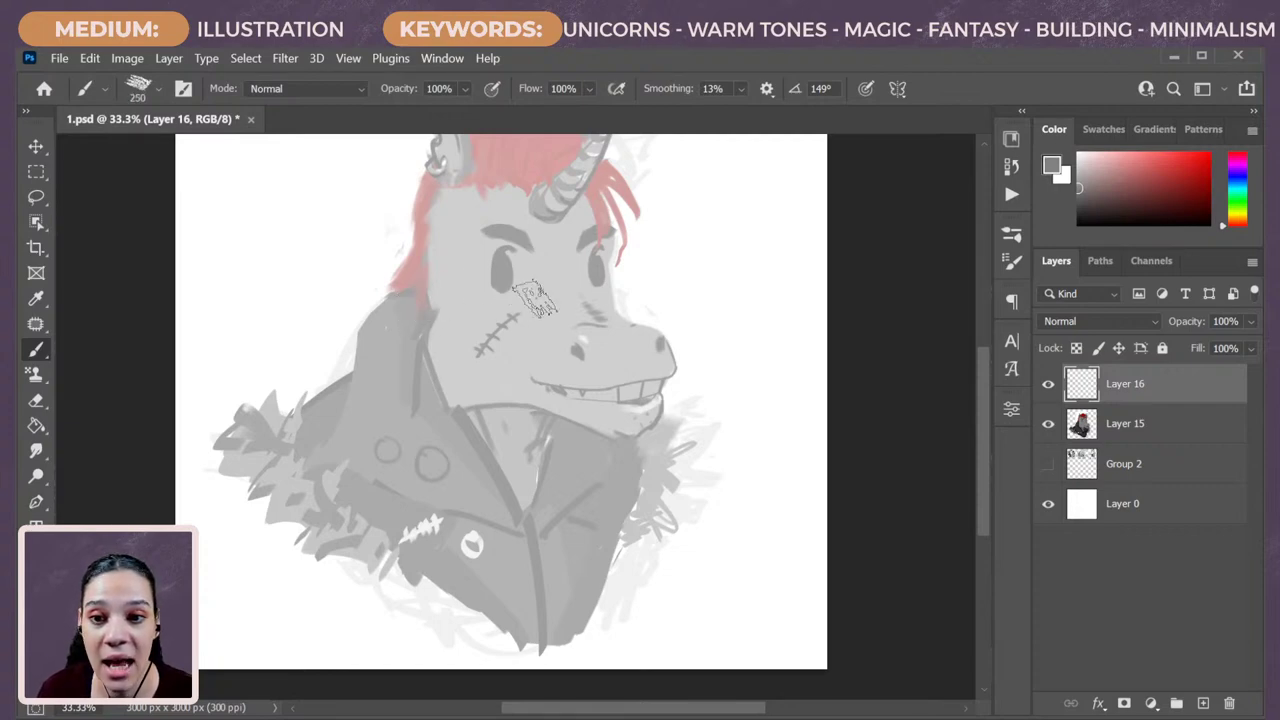
At brush size 150, block in the upper and outer edges of a large grey shape over the collar, filling the collar side.
mouse_move(550, 285)
left_mouse_down()
mouse_move(370, 325)
mouse_move(470, 305)
left_mouse_up()
key("ctrl+z")
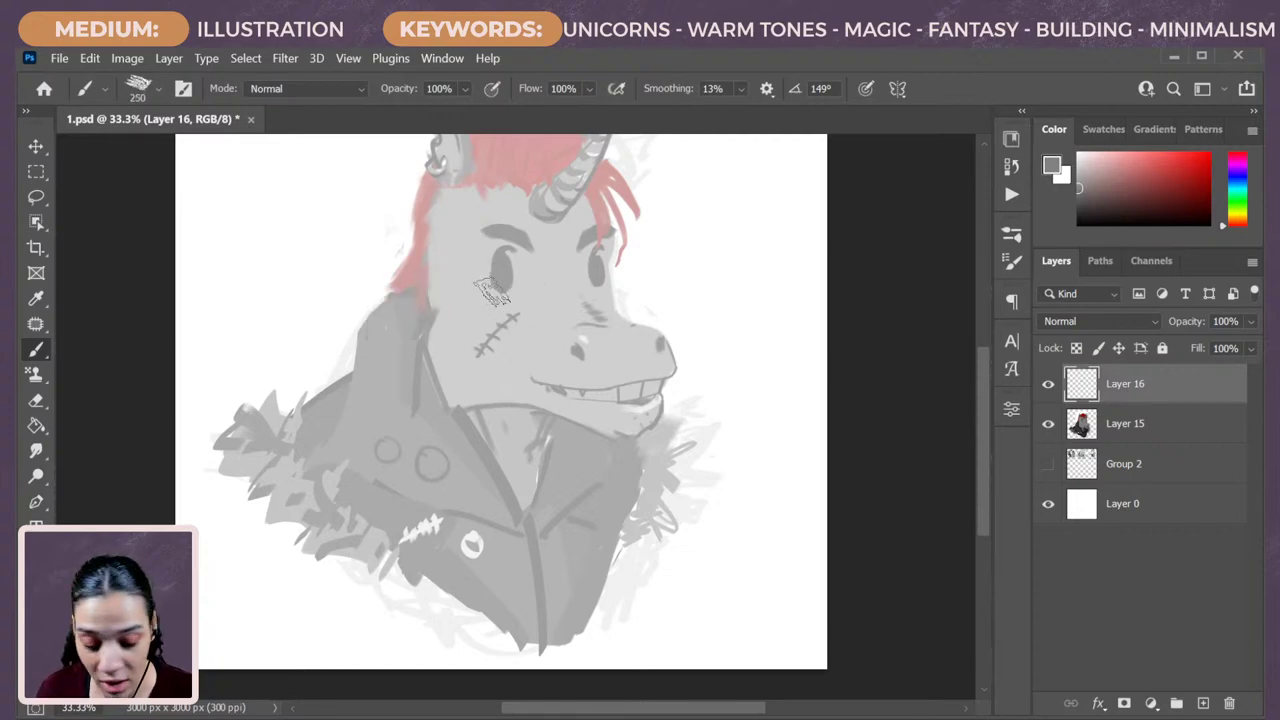
key("bracketleft")
key("bracketleft")
key("bracketleft")
mouse_move(545, 286)
left_mouse_down()
mouse_move(395, 302)
mouse_move(360, 345)
mouse_move(328, 462)
left_mouse_up()
mouse_move(368, 420)
left_mouse_down()
mouse_move(331, 457)
mouse_move(347, 453)
mouse_move(323, 456)
mouse_move(350, 428)
mouse_move(330, 450)
mouse_move(353, 450)
mouse_move(330, 454)
mouse_move(483, 499)
mouse_move(455, 502)
mouse_move(541, 537)
left_mouse_up()
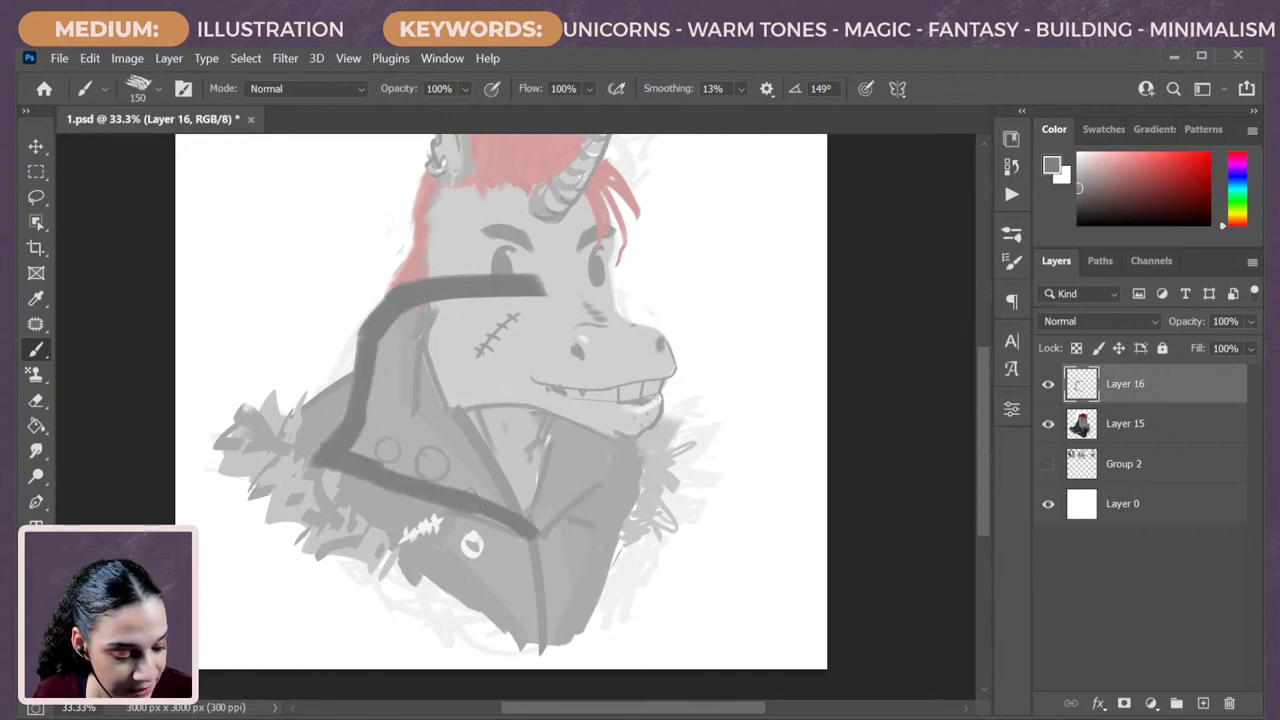
left_click_drag(425, 497, 490, 505)
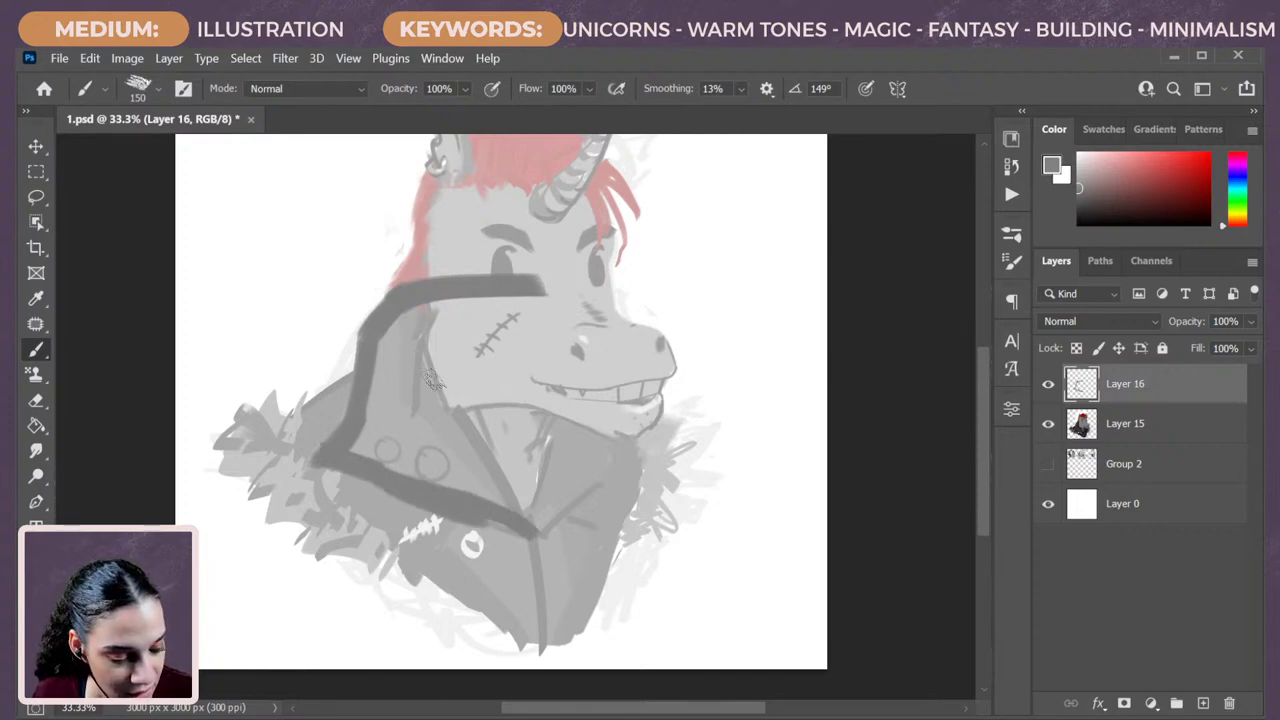
mouse_move(420, 308)
left_mouse_down()
mouse_move(510, 508)
mouse_move(445, 446)
mouse_move(455, 496)
mouse_move(420, 468)
mouse_move(397, 413)
mouse_move(398, 310)
mouse_move(375, 413)
mouse_move(372, 398)
mouse_move(375, 440)
left_mouse_up()
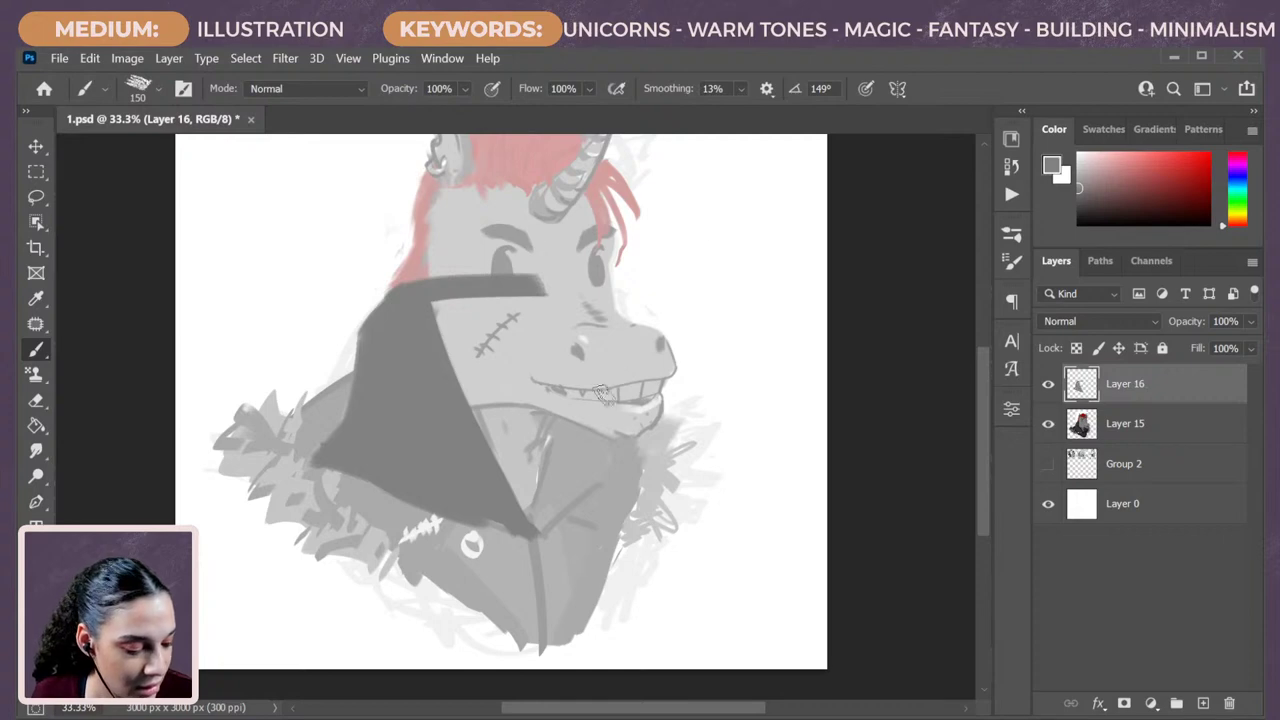
Paint the muzzle-side edge of the grey shape and fill its interior solidly.
mouse_move(545, 518)
left_mouse_down()
mouse_move(594, 464)
mouse_move(565, 442)
mouse_move(590, 404)
mouse_move(534, 280)
mouse_move(600, 375)
mouse_move(639, 405)
mouse_move(605, 415)
mouse_move(569, 472)
mouse_move(600, 385)
mouse_move(639, 422)
mouse_move(572, 462)
left_mouse_up()
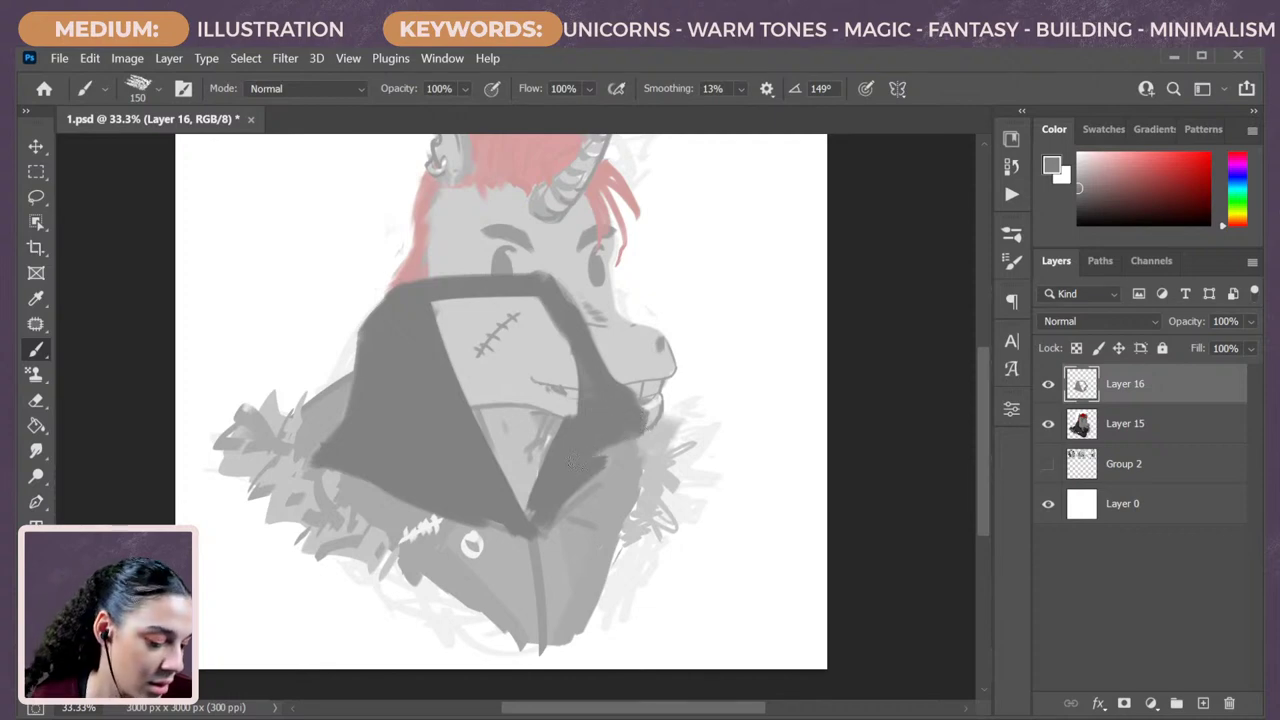
mouse_move(560, 505)
left_mouse_down()
mouse_move(545, 535)
mouse_move(572, 405)
mouse_move(490, 440)
mouse_move(441, 304)
left_mouse_up()
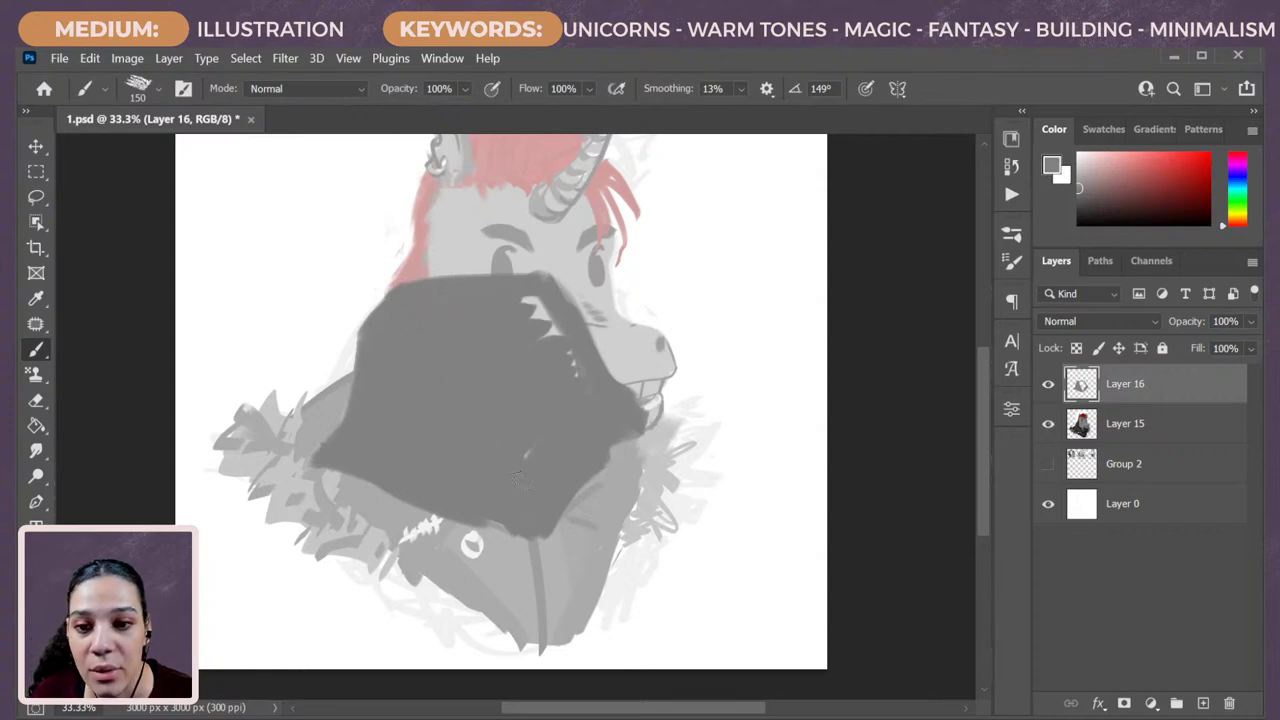
left_click_drag(560, 333, 522, 297)
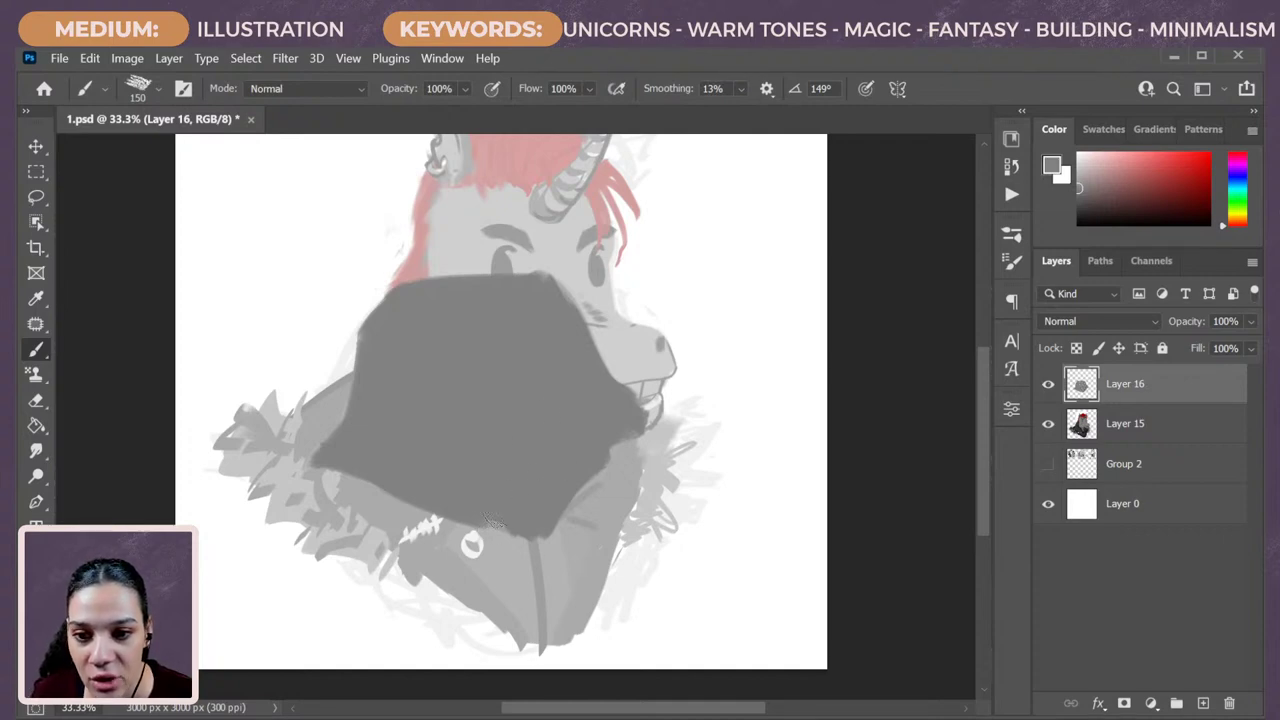
Try grey strokes extending the shape's lower edge across the jacket badge, and undo them.
mouse_move(492, 527)
left_mouse_down()
mouse_move(434, 549)
mouse_move(516, 586)
mouse_move(484, 546)
mouse_move(521, 603)
mouse_move(512, 523)
mouse_move(540, 560)
left_mouse_up()
mouse_move(468, 532)
left_mouse_down()
mouse_move(495, 588)
mouse_move(513, 582)
left_mouse_up()
key("ctrl+z")
key("ctrl+z")
key("ctrl+z")
key("ctrl+z")
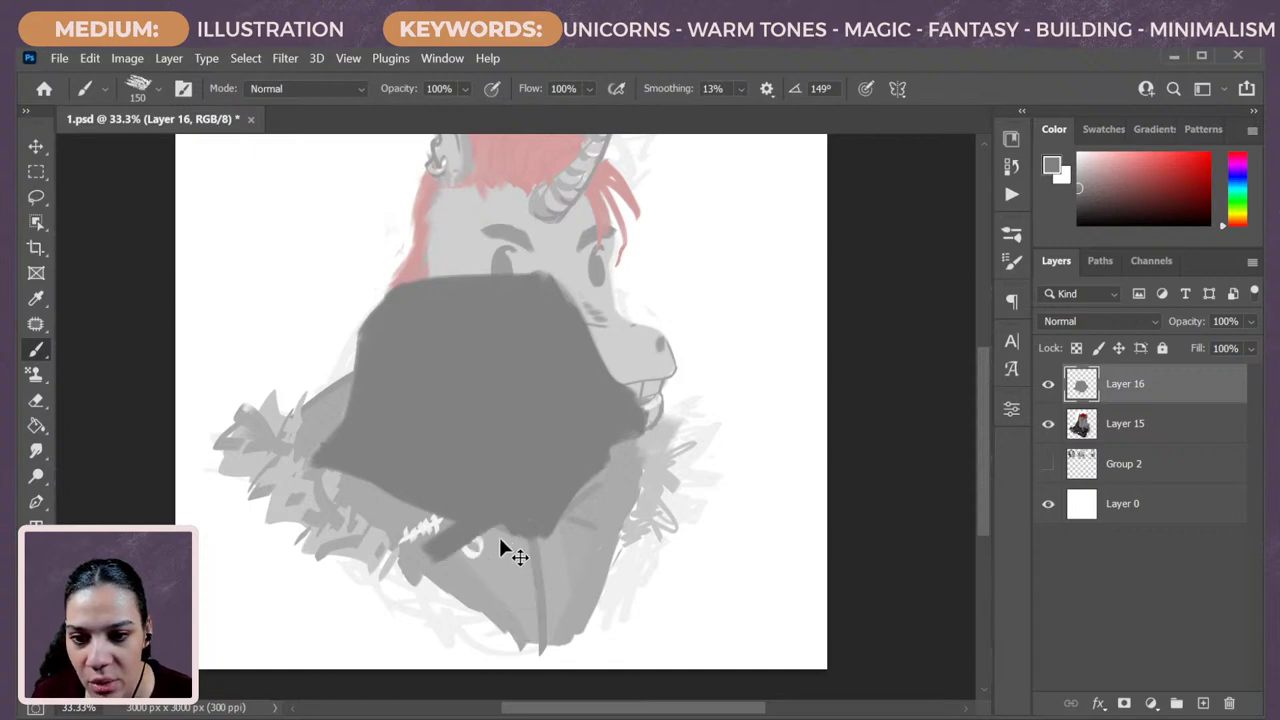
Extend the grey shape with a diagonal tail down across the jacket, and add a pointed notch above it.
mouse_move(508, 545)
left_mouse_down()
mouse_move(601, 640)
mouse_move(520, 520)
mouse_move(565, 583)
mouse_move(515, 530)
mouse_move(575, 573)
mouse_move(545, 490)
mouse_move(507, 503)
mouse_move(600, 645)
left_mouse_up()
left_click_drag(552, 535, 615, 646)
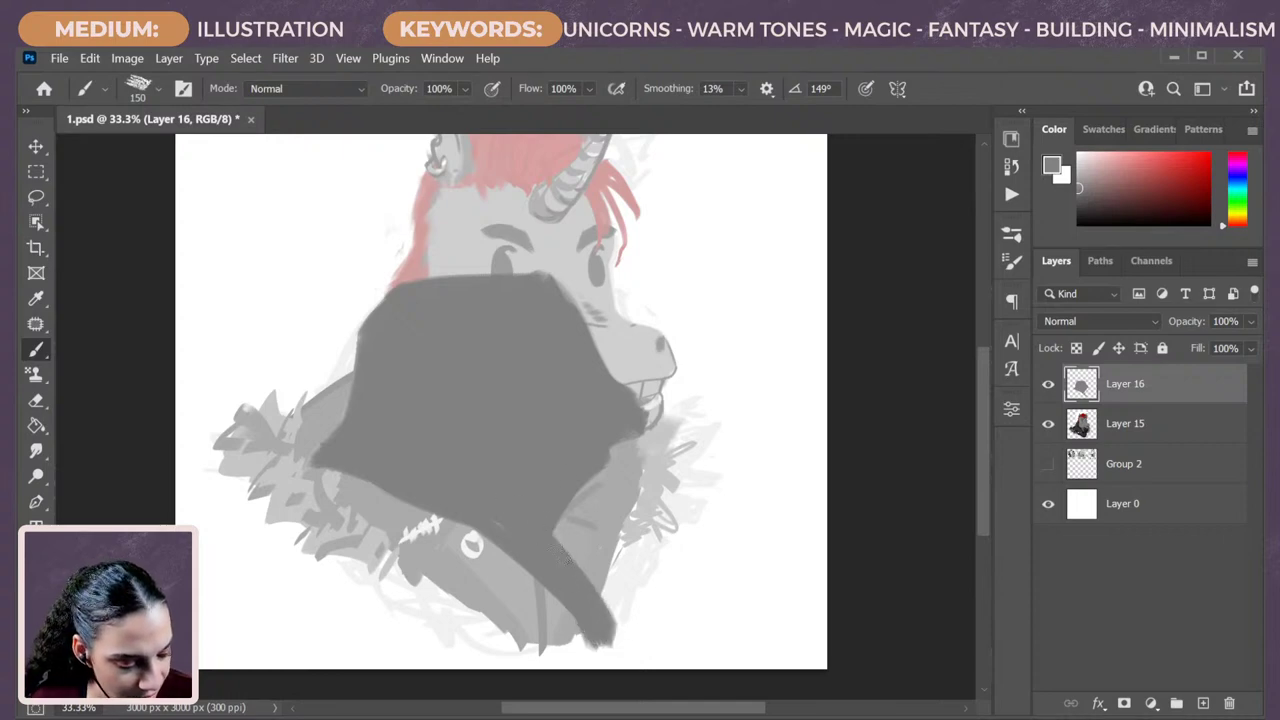
left_click_drag(585, 575, 575, 528)
key("e")
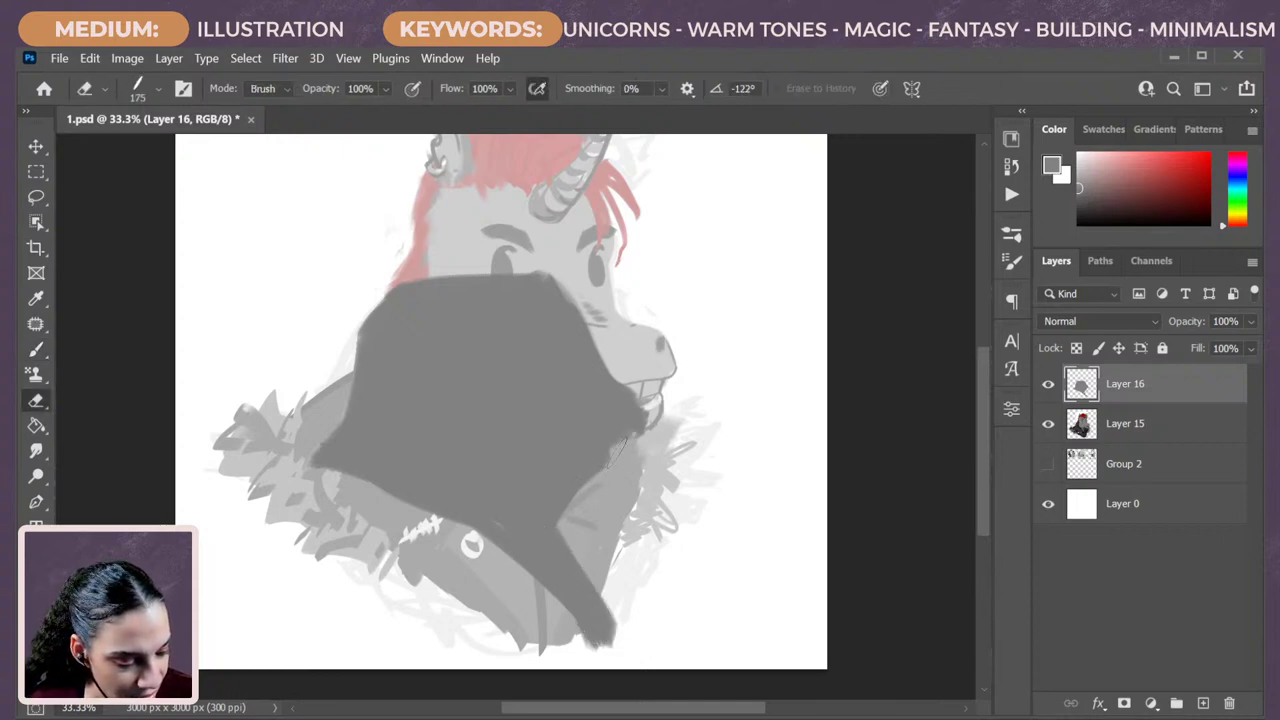
key("b")
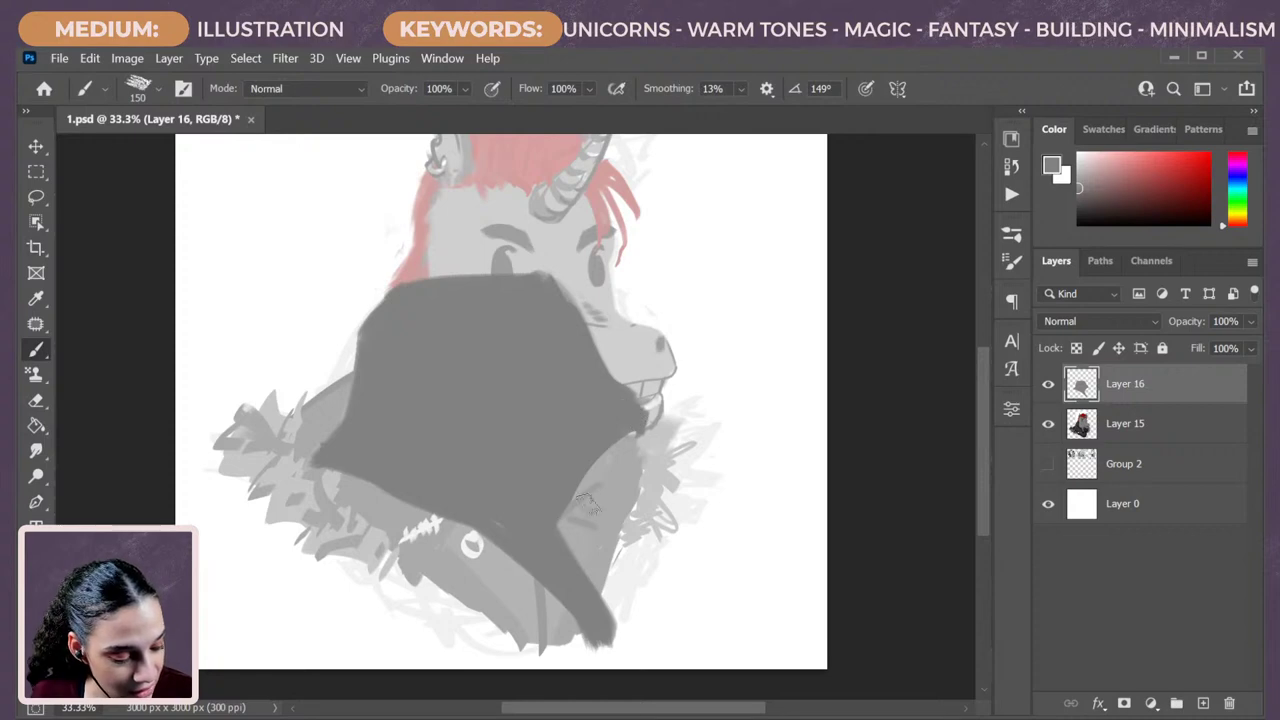
mouse_move(568, 490)
left_mouse_down()
mouse_move(560, 540)
mouse_move(566, 505)
left_mouse_up()
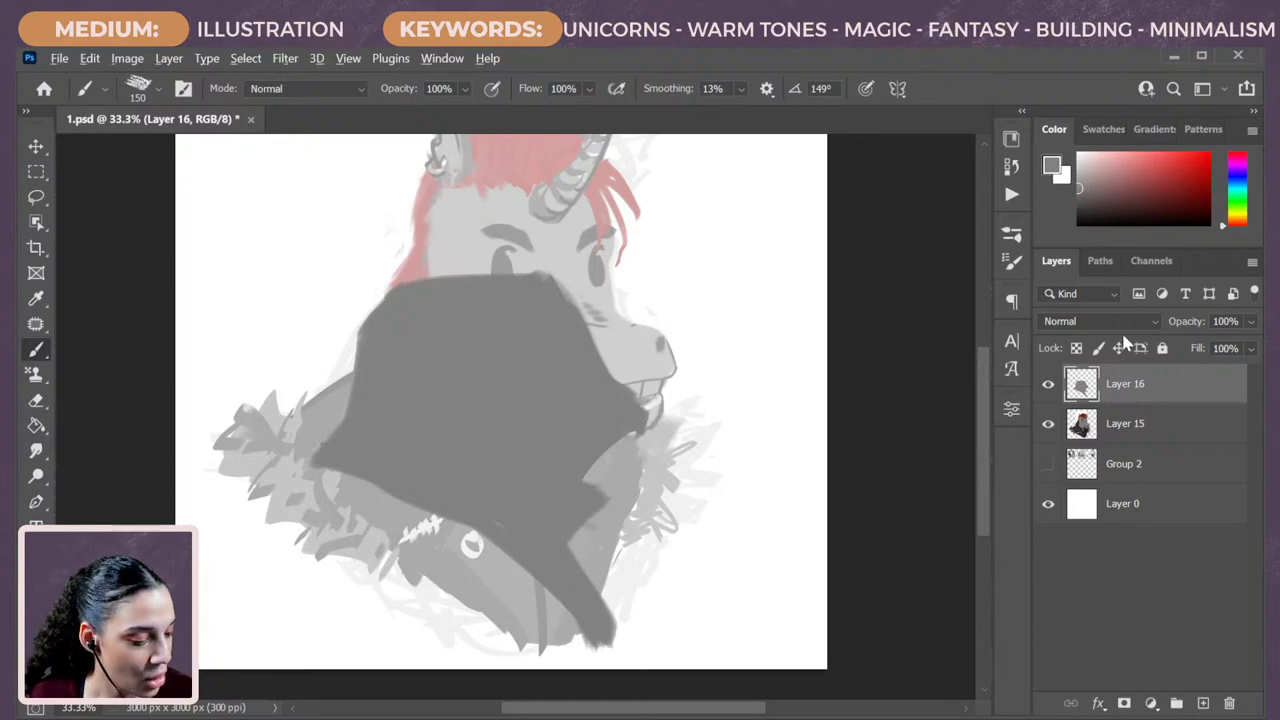
Draw an arc and a side curve inside the grey shape in darker grey at brush size 50.
left_click_drag(1091, 203, 1078, 201)
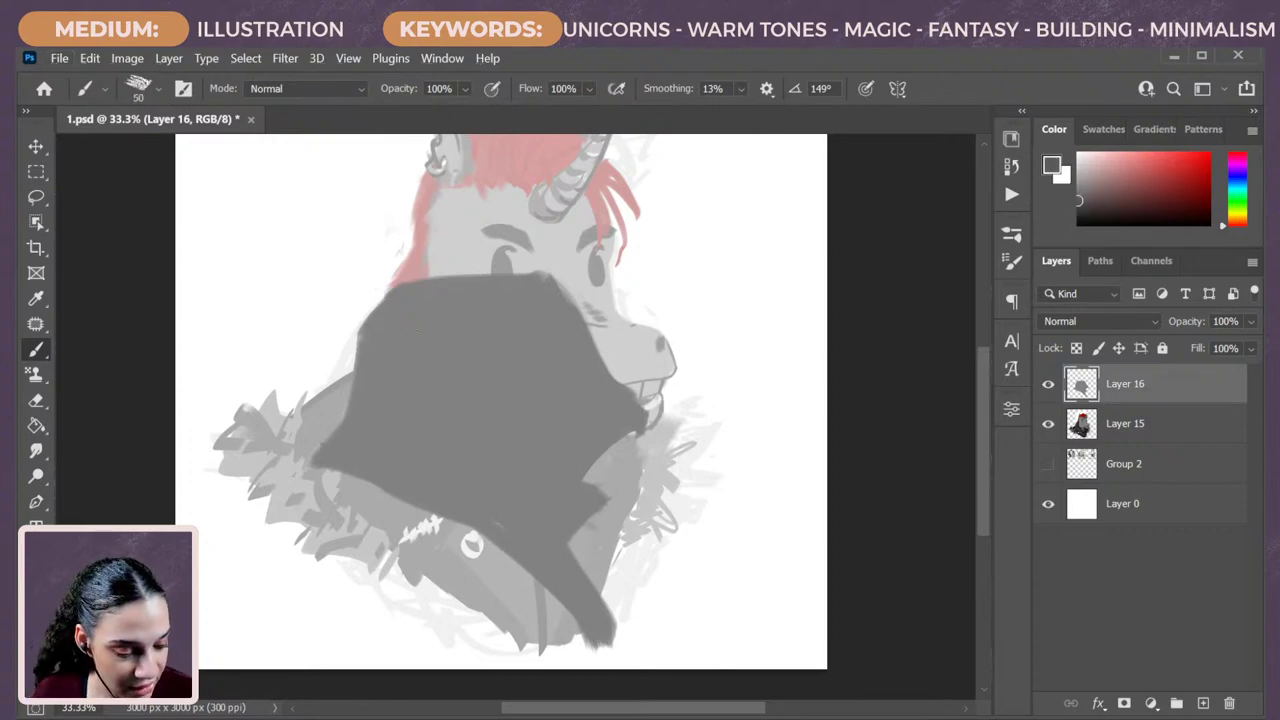
mouse_move(520, 340)
left_mouse_down()
mouse_move(414, 375)
mouse_move(428, 454)
left_mouse_up()
mouse_move(408, 378)
left_mouse_down()
mouse_move(440, 462)
mouse_move(614, 643)
left_mouse_up()
key("ctrl+z")
Try a long diagonal line down the tail, and close the inner opening with dark grey arc and side lines.
mouse_move(432, 452)
left_mouse_down()
mouse_move(492, 494)
mouse_move(636, 668)
left_mouse_up()
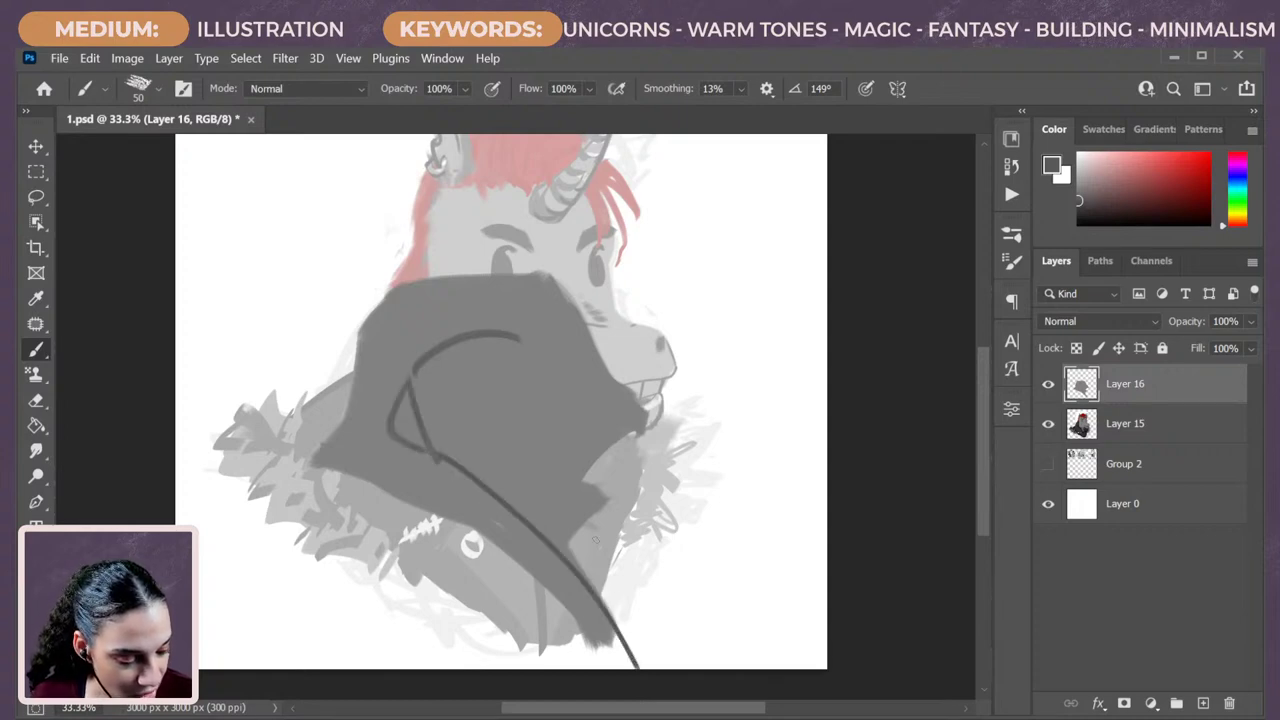
mouse_move(520, 338)
left_mouse_down()
mouse_move(555, 382)
mouse_move(520, 520)
left_mouse_up()
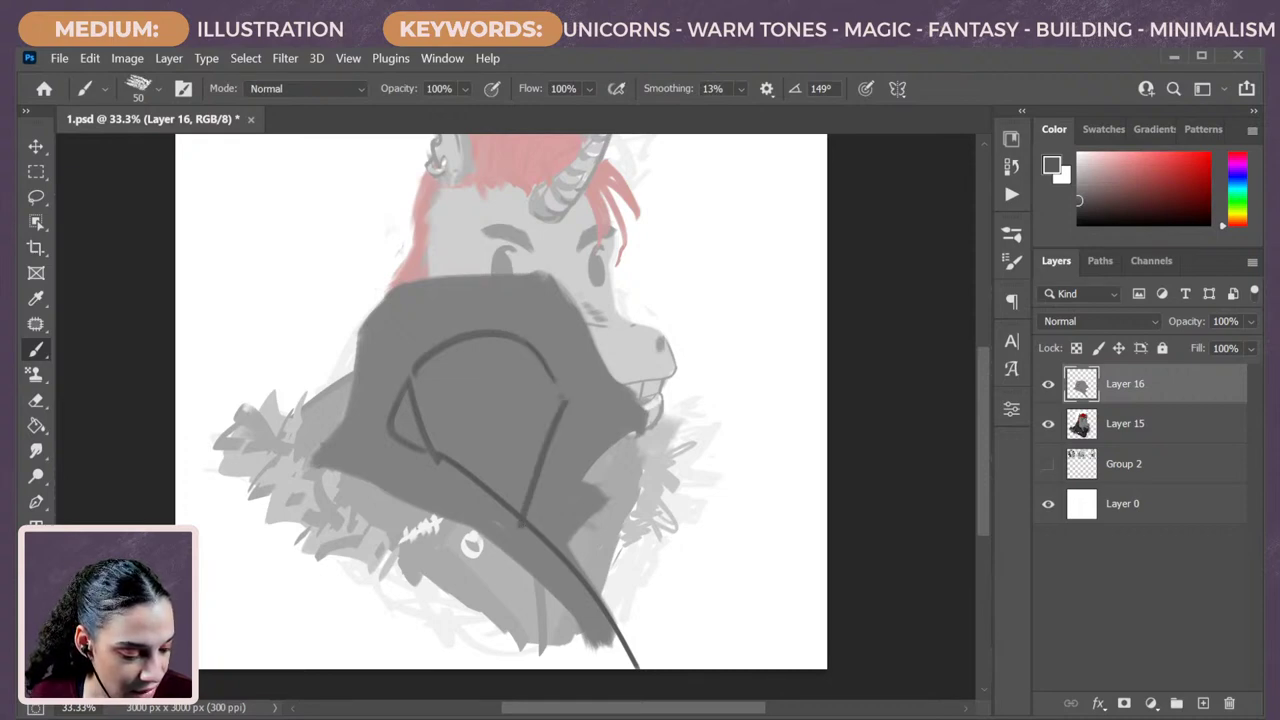
mouse_move(538, 476)
left_mouse_down()
mouse_move(592, 490)
mouse_move(634, 458)
mouse_move(614, 446)
mouse_move(520, 522)
left_mouse_up()
Undo the diagonal line and the muzzle-side lines of the inner opening.
key("ctrl+z")
key("ctrl+z")
key("ctrl+z")
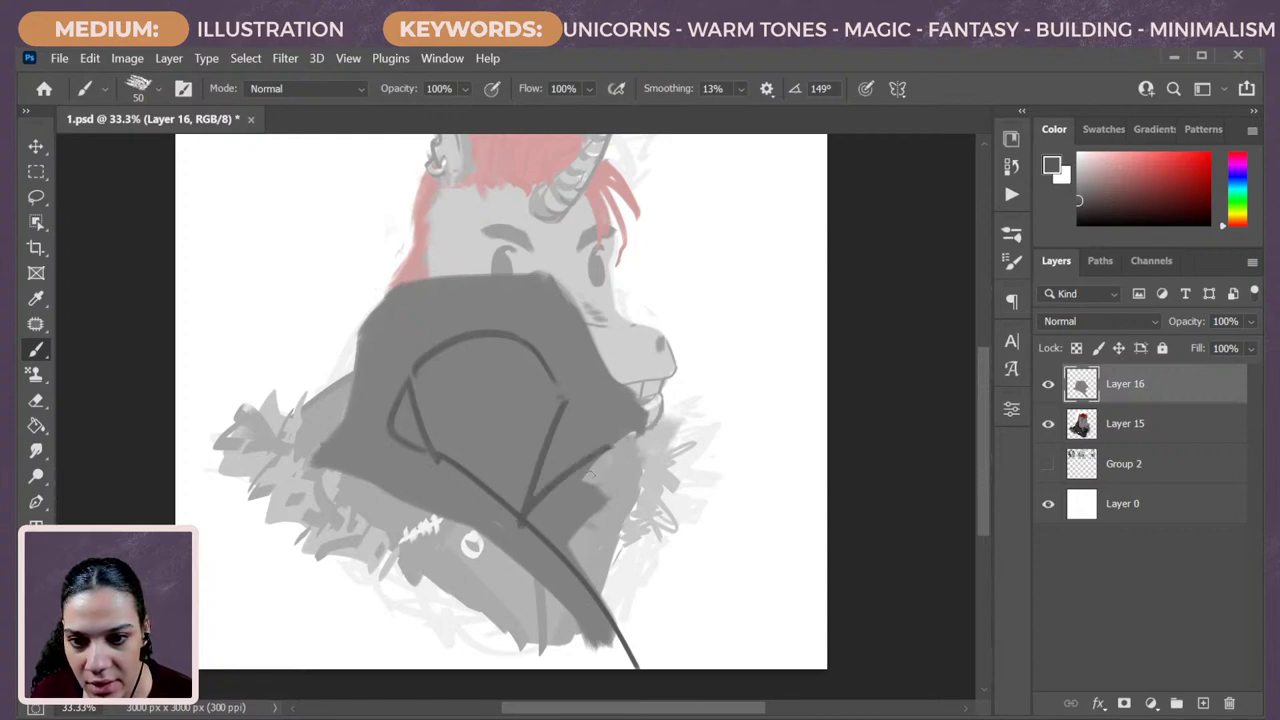
key("ctrl+z")
key("ctrl+z")
key("ctrl+z")
key("ctrl+z")
key("ctrl+z")
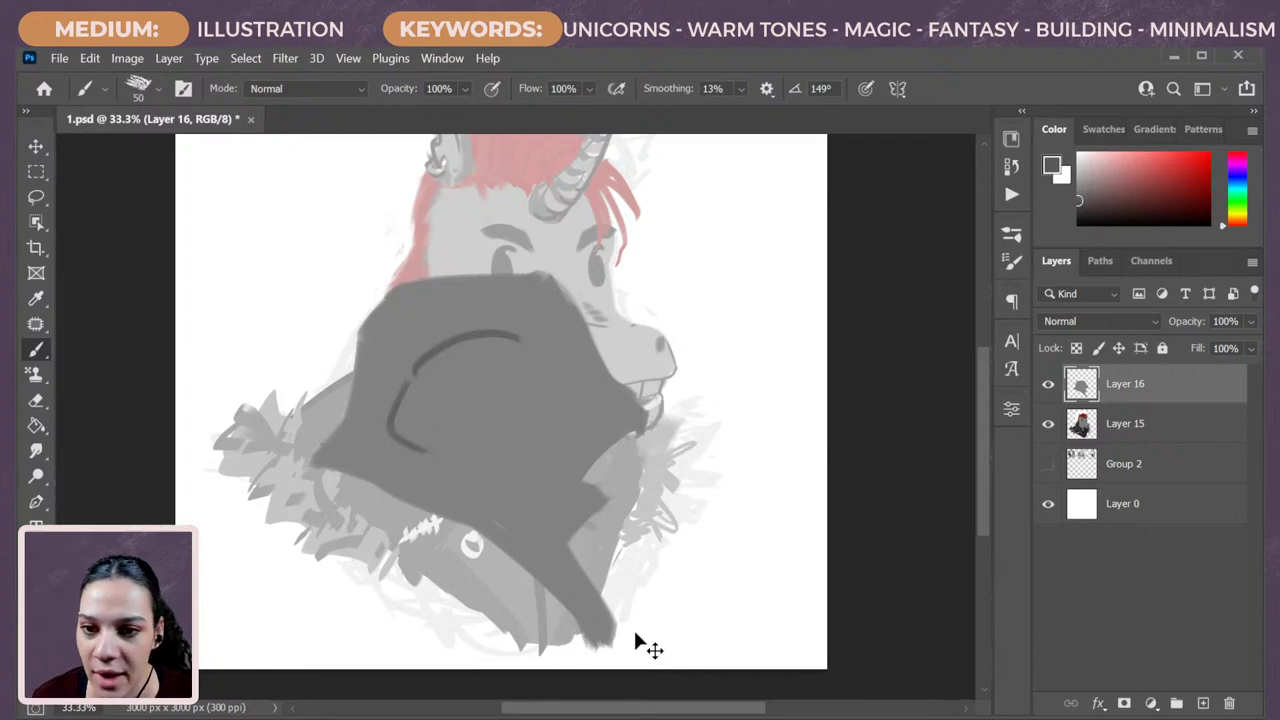
Undo the remaining arc and side line inside the grey shape, and sample the shape's mid grey as the foreground colour.
key("ctrl+z")
key("ctrl+z")
left_click(565, 452, "alt")
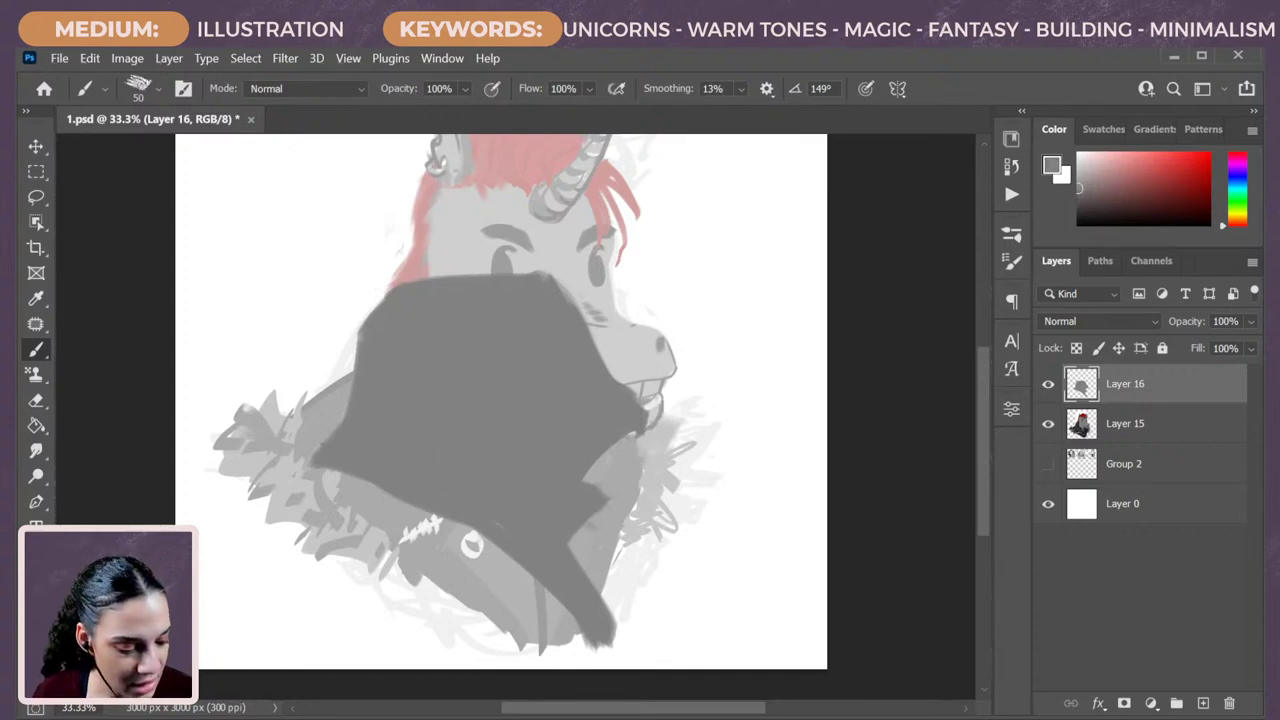
left_click(575, 450, "alt")
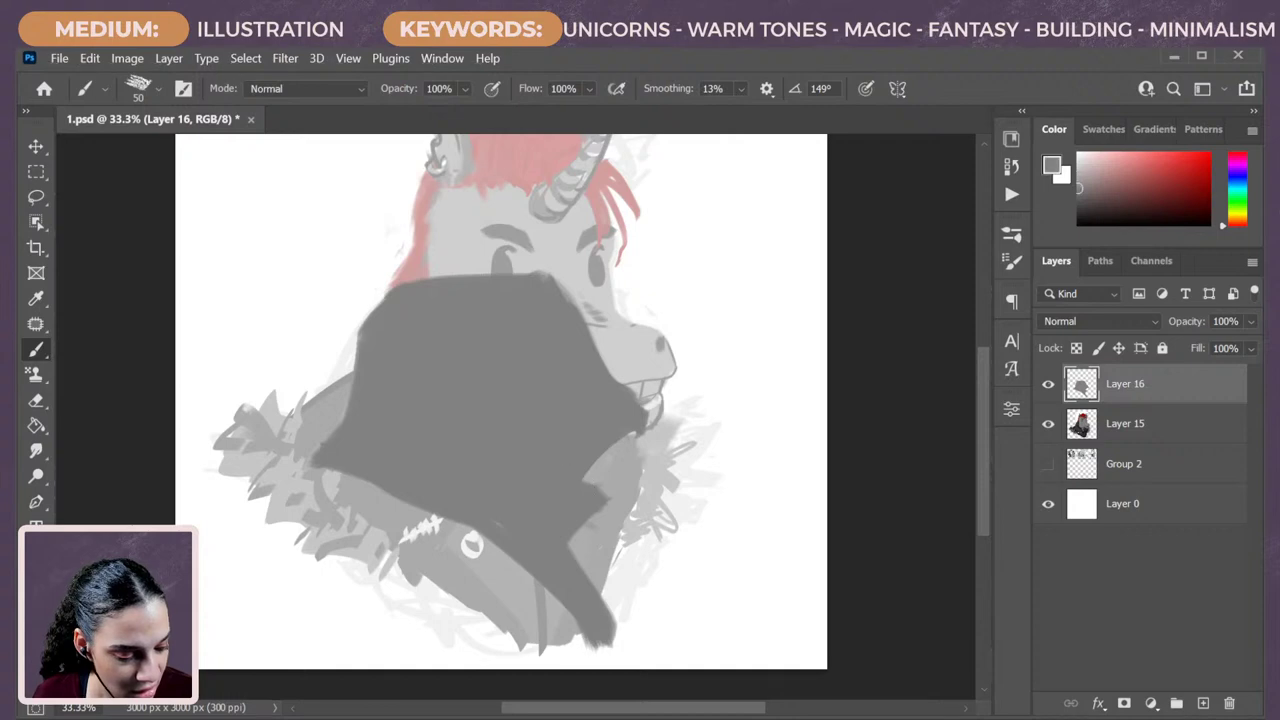
Trim the grey shape's tail to a sharp point and clean up its lower, upper and muzzle-side edges with the Eraser at size 175.
key("e")
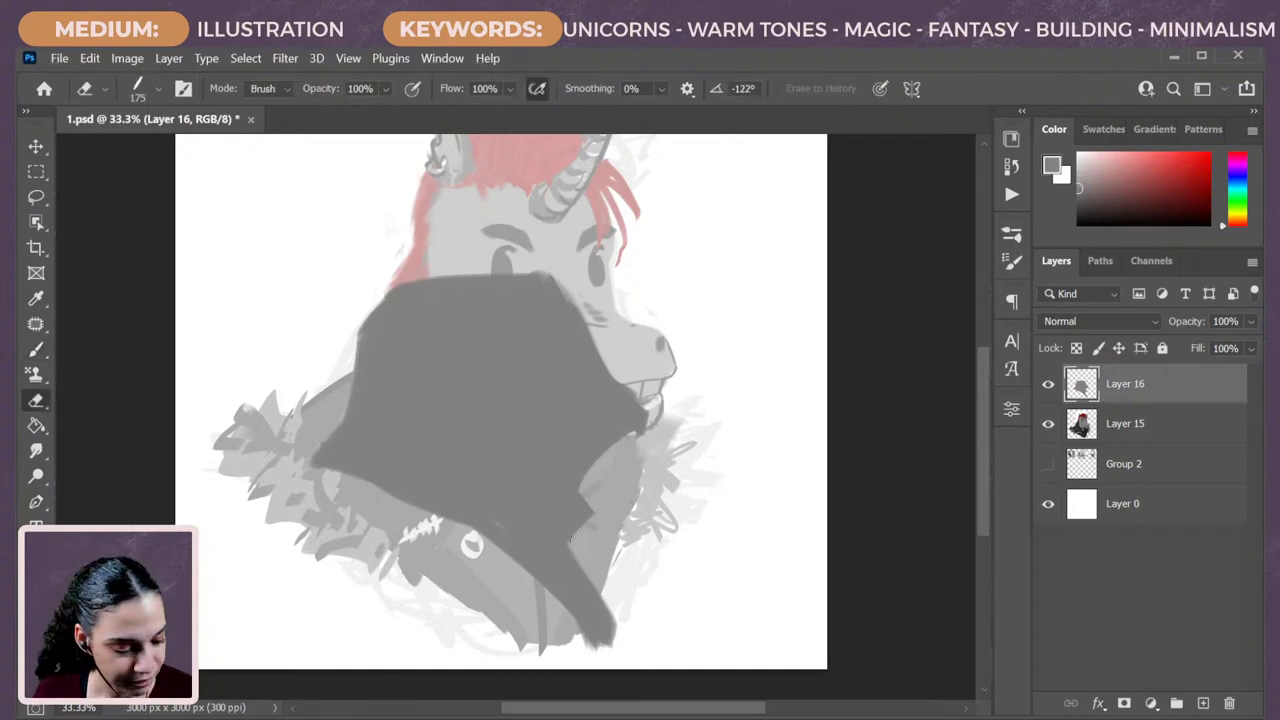
key("b")
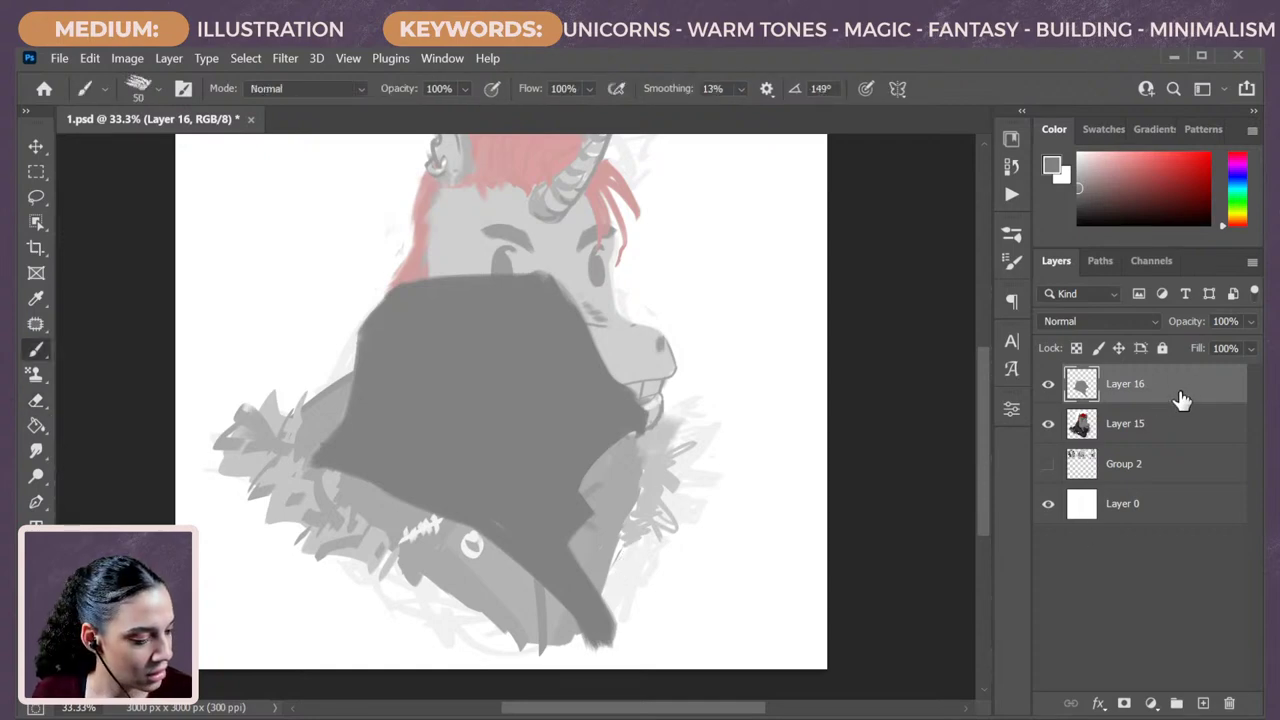
left_click_drag(570, 553, 613, 659)
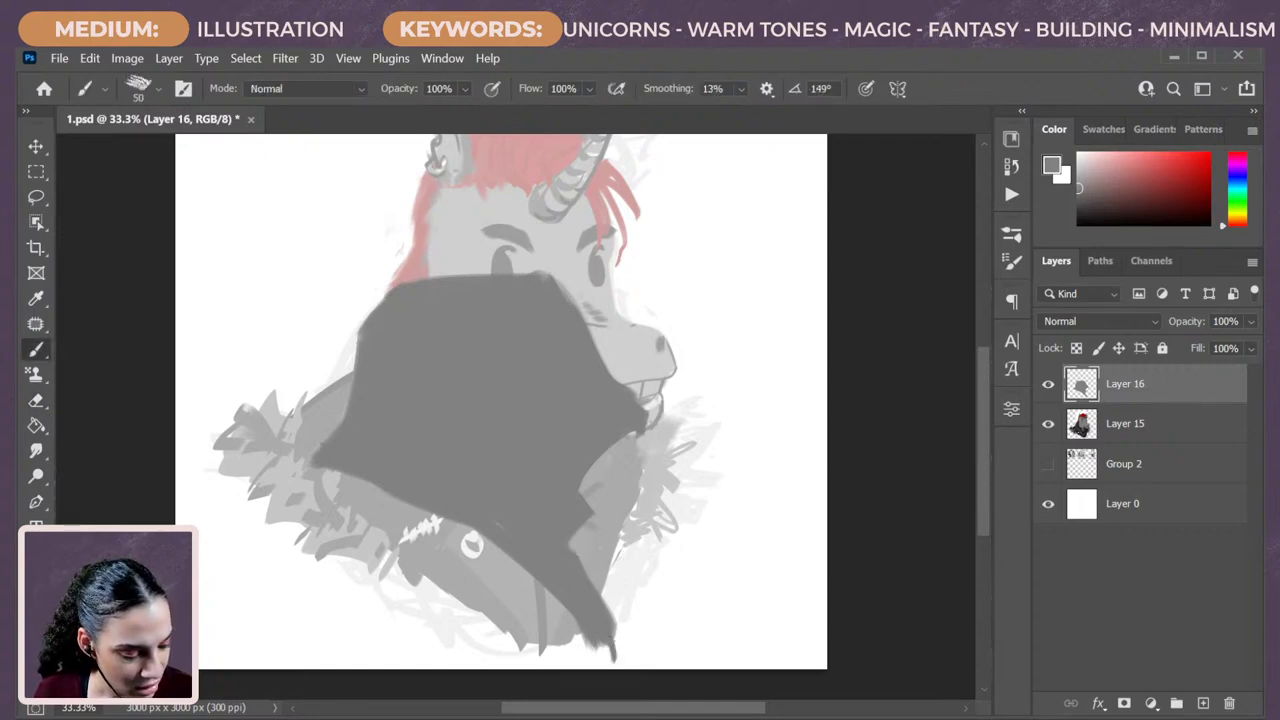
key("e")
left_click_drag(575, 540, 612, 655)
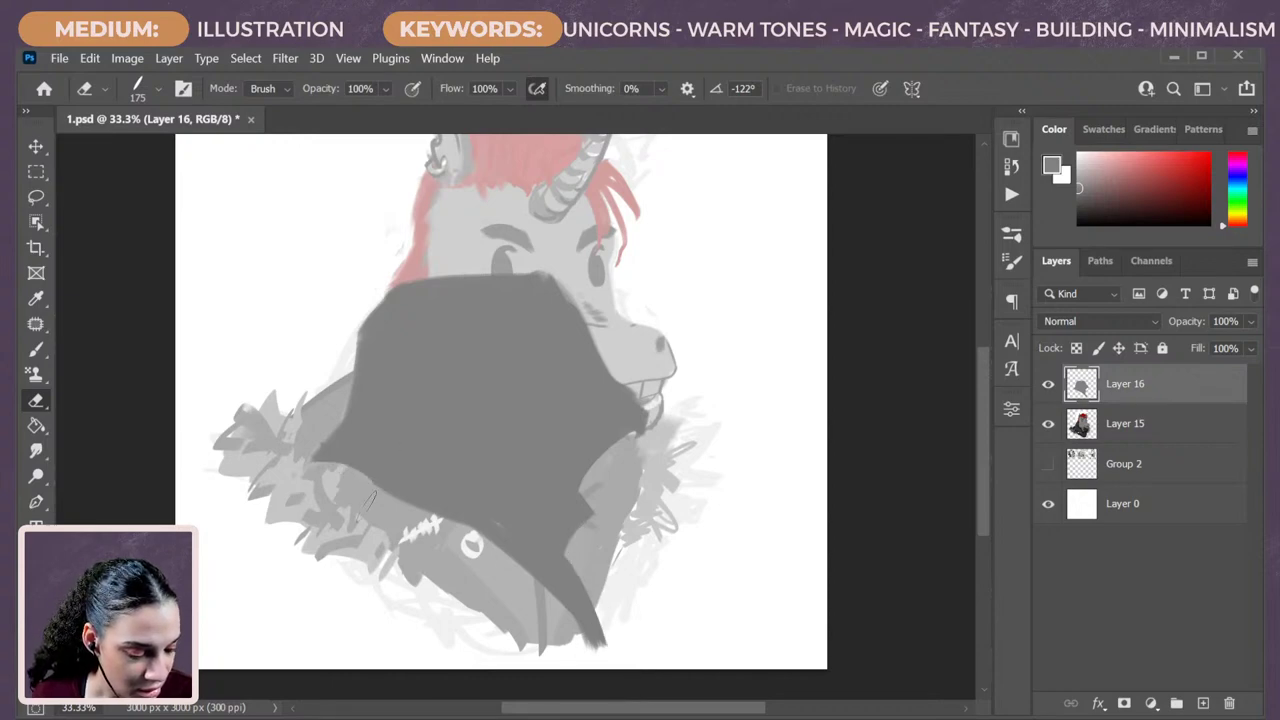
left_click_drag(460, 532, 601, 682)
left_click_drag(462, 540, 347, 504)
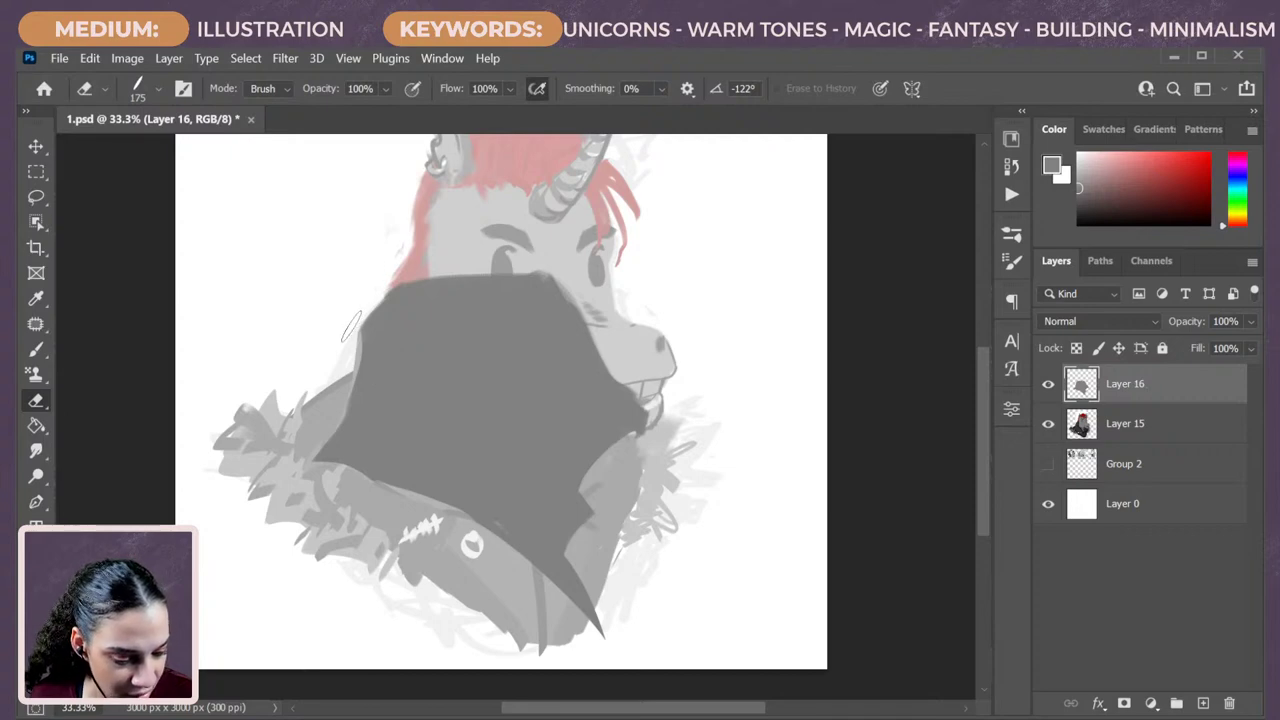
mouse_move(403, 268)
left_mouse_down()
mouse_move(582, 267)
mouse_move(808, 370)
mouse_move(901, 450)
mouse_move(631, 198)
mouse_move(571, 290)
mouse_move(683, 437)
left_mouse_up()
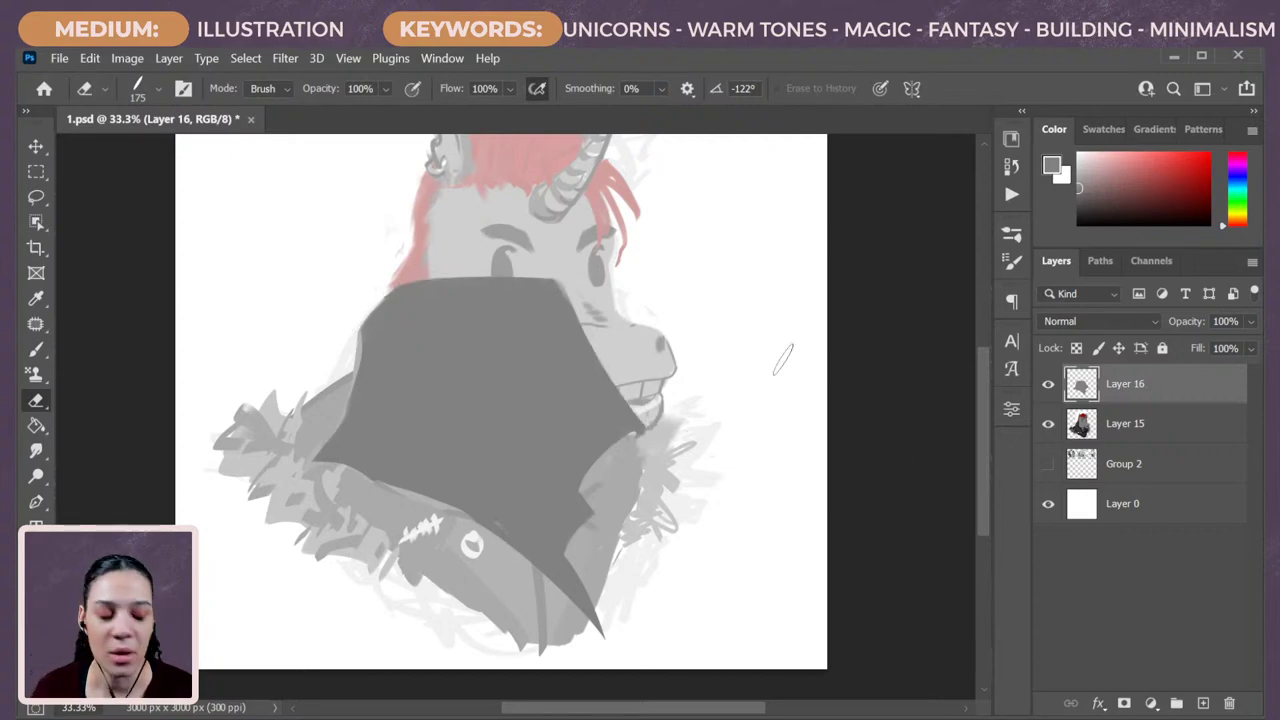
Rename the grey shape's layer as "collar".
double_click(1125, 385)
type("collar")
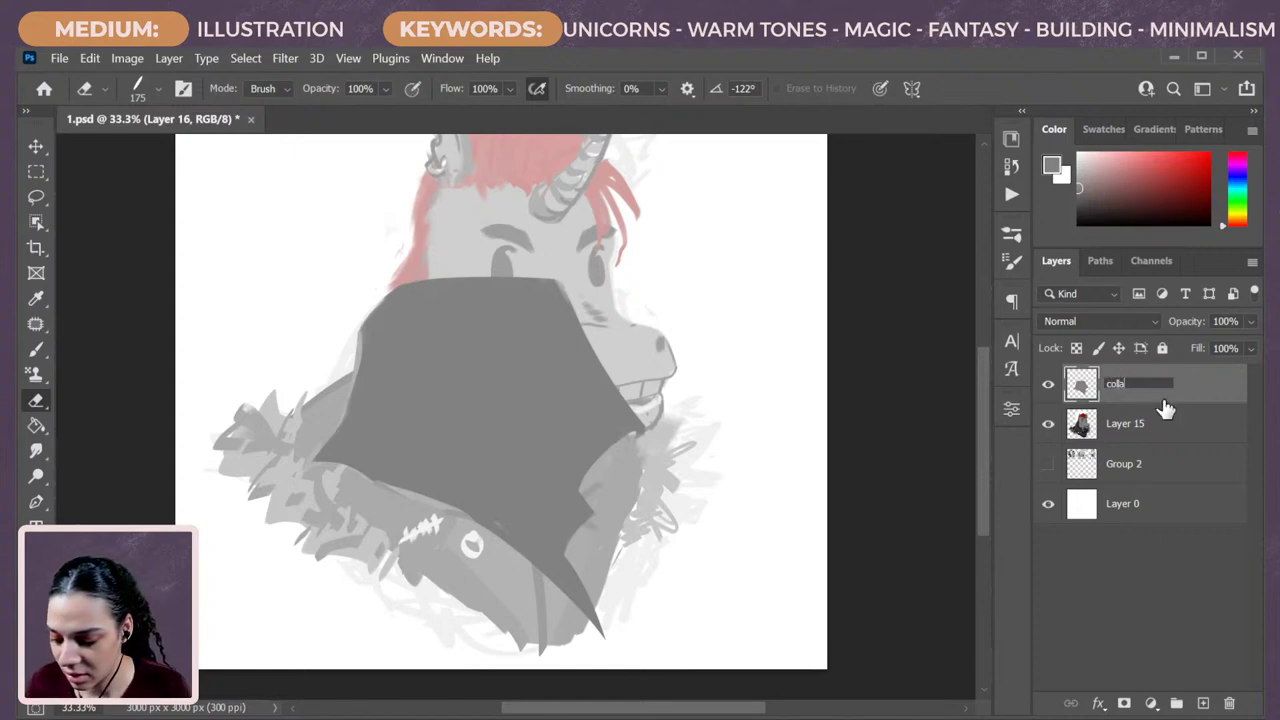
key("Return")
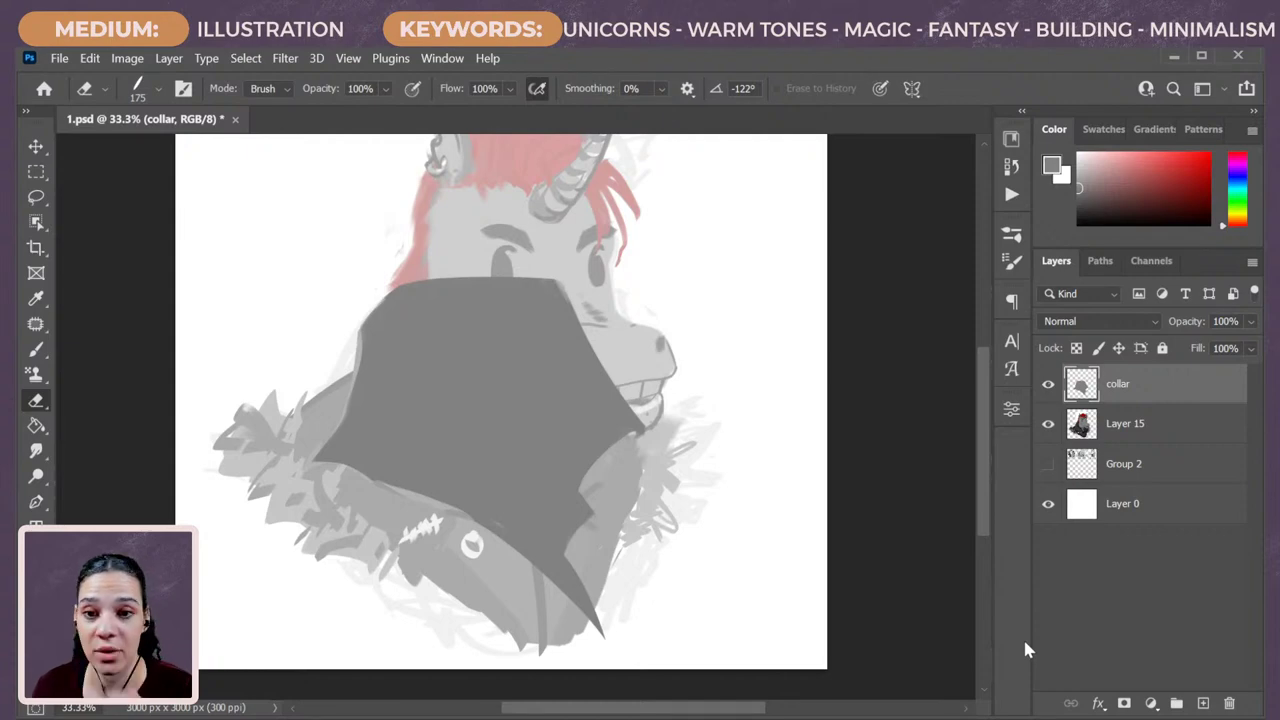
Add a new layer above the collar layer and clip it to the collar.
key("ctrl+shift+n")
key("Return")
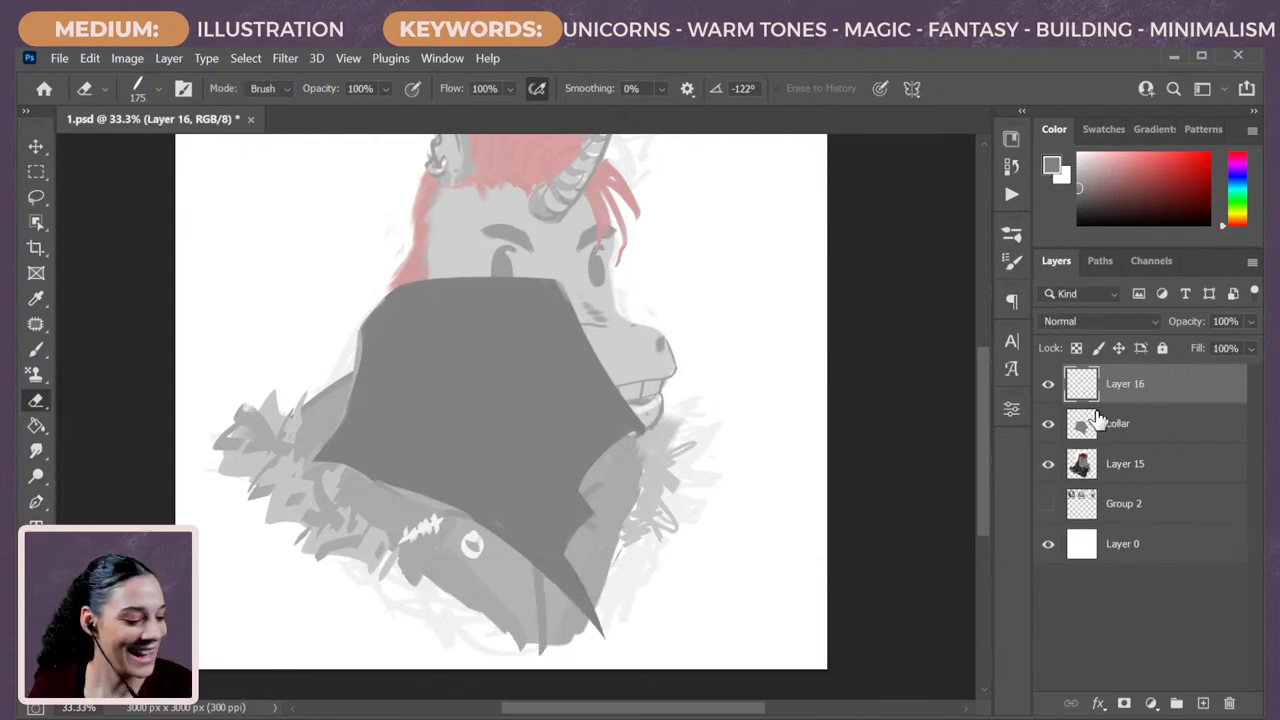
right_click(1160, 394)
left_click(988, 436)
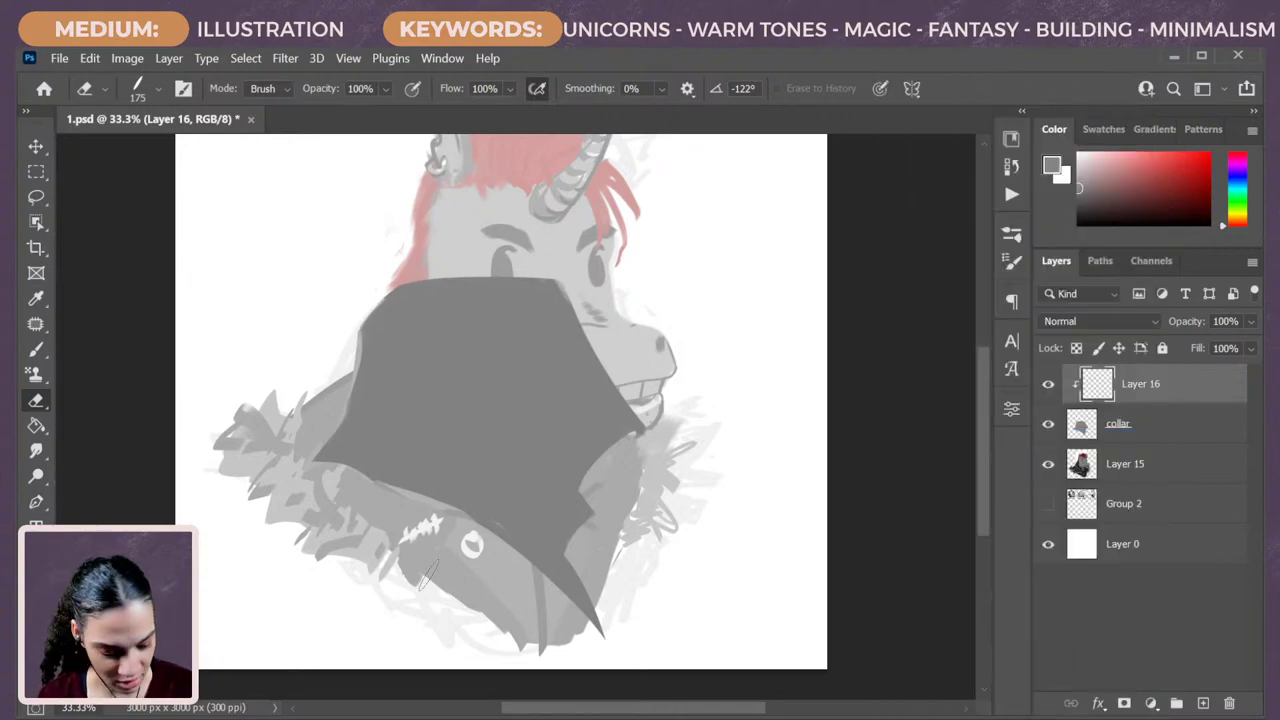
Select the "viagnuage1 1" brush preset and enlarge it to 700 px.
scroll(428, 575, "down", 5)
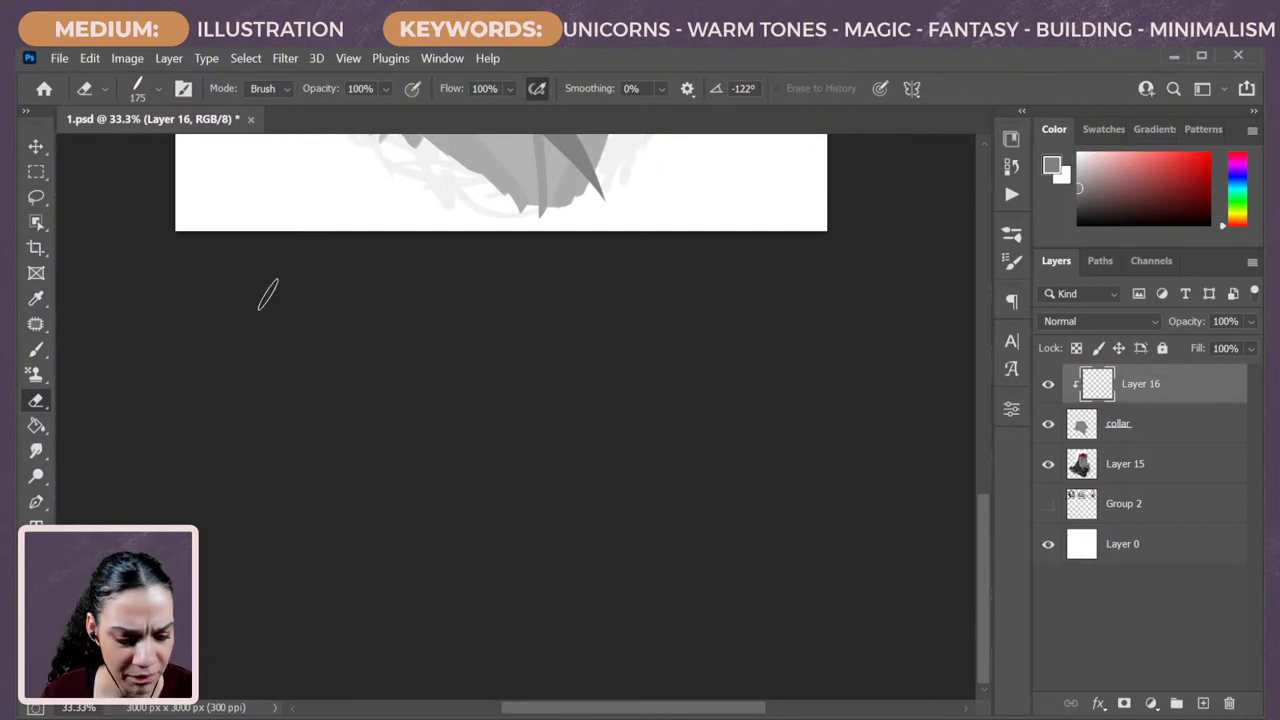
scroll(300, 320, "up", 2)
mouse_move(414, 400)
left_mouse_down()
mouse_move(463, 547)
mouse_move(448, 636)
left_mouse_up()
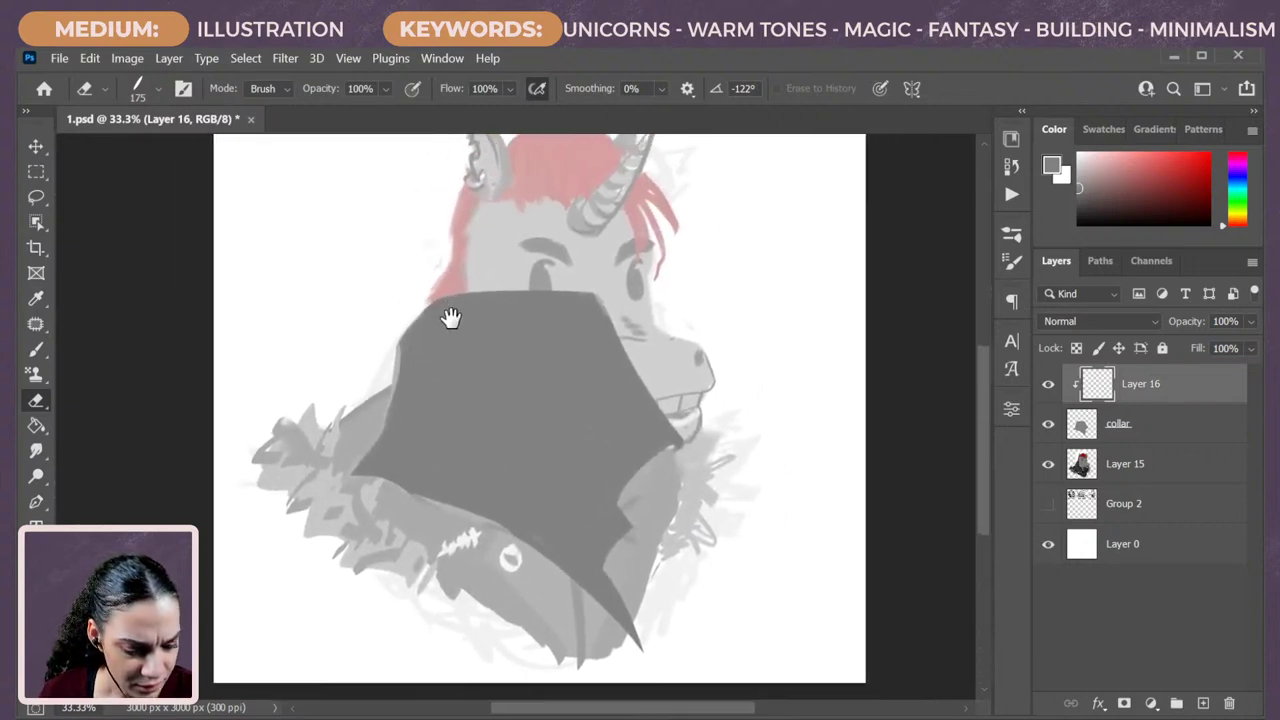
key("b")
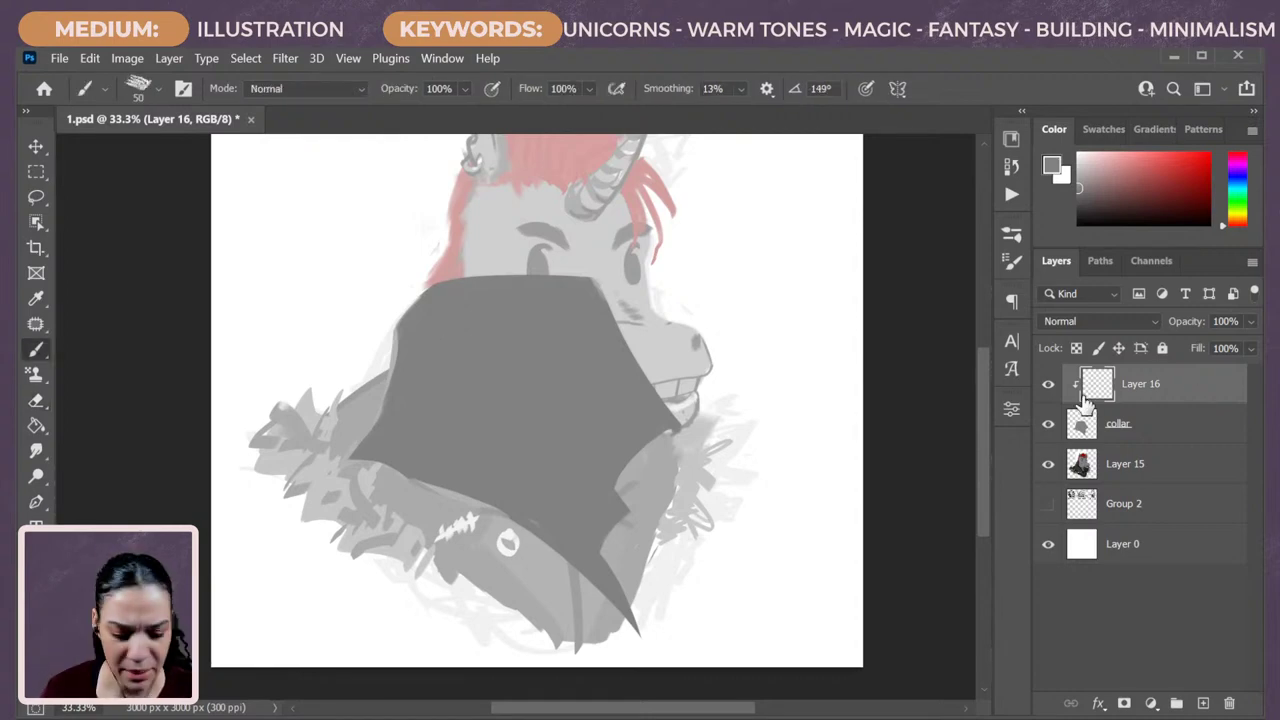
right_click(935, 540)
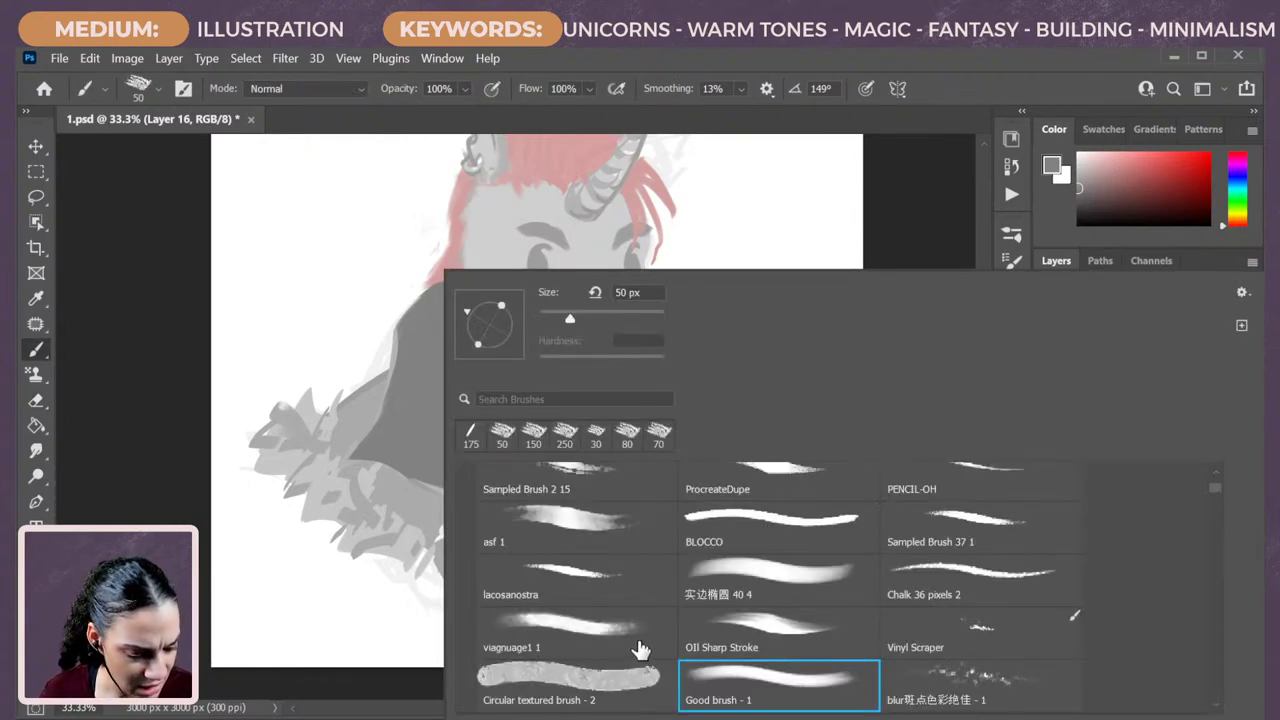
left_click(606, 636)
key("Return")
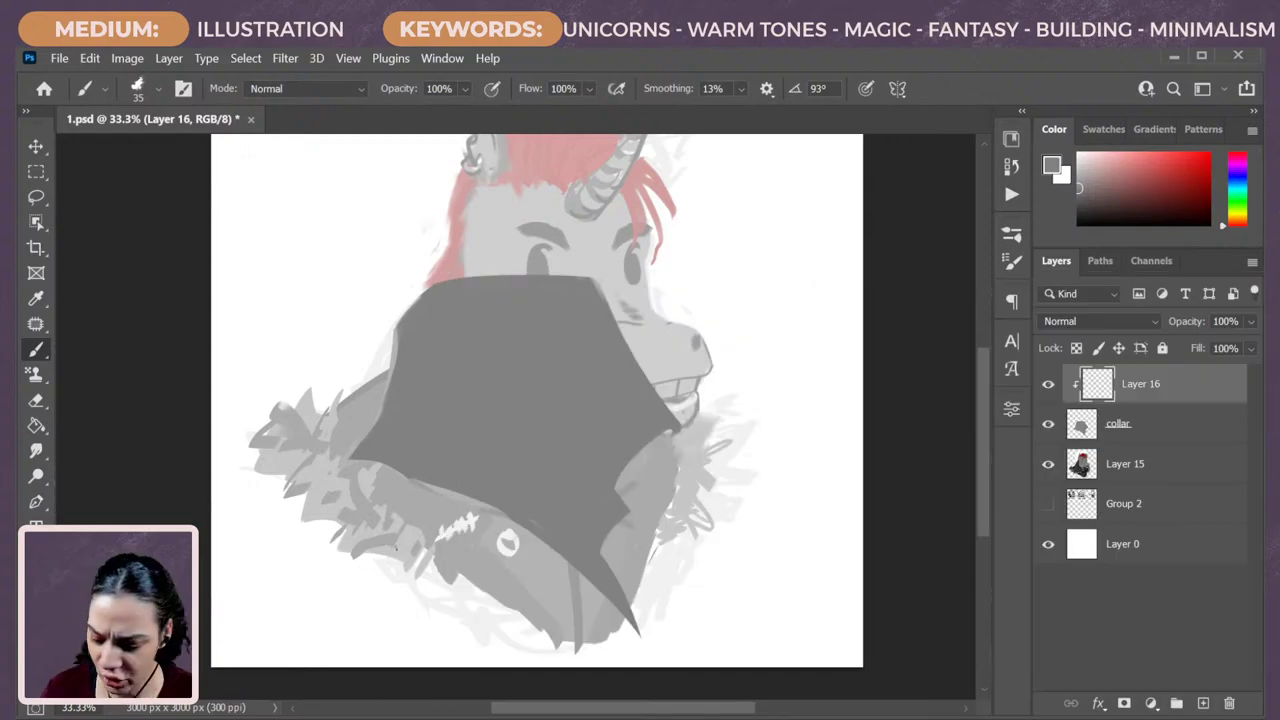
key("bracketright")
key("bracketright")
key("bracketright")
key("bracketright")
key("bracketright")
key("bracketright")
key("bracketright")
key("bracketright")
key("bracketright")
key("bracketright")
key("bracketright")
key("bracketright")
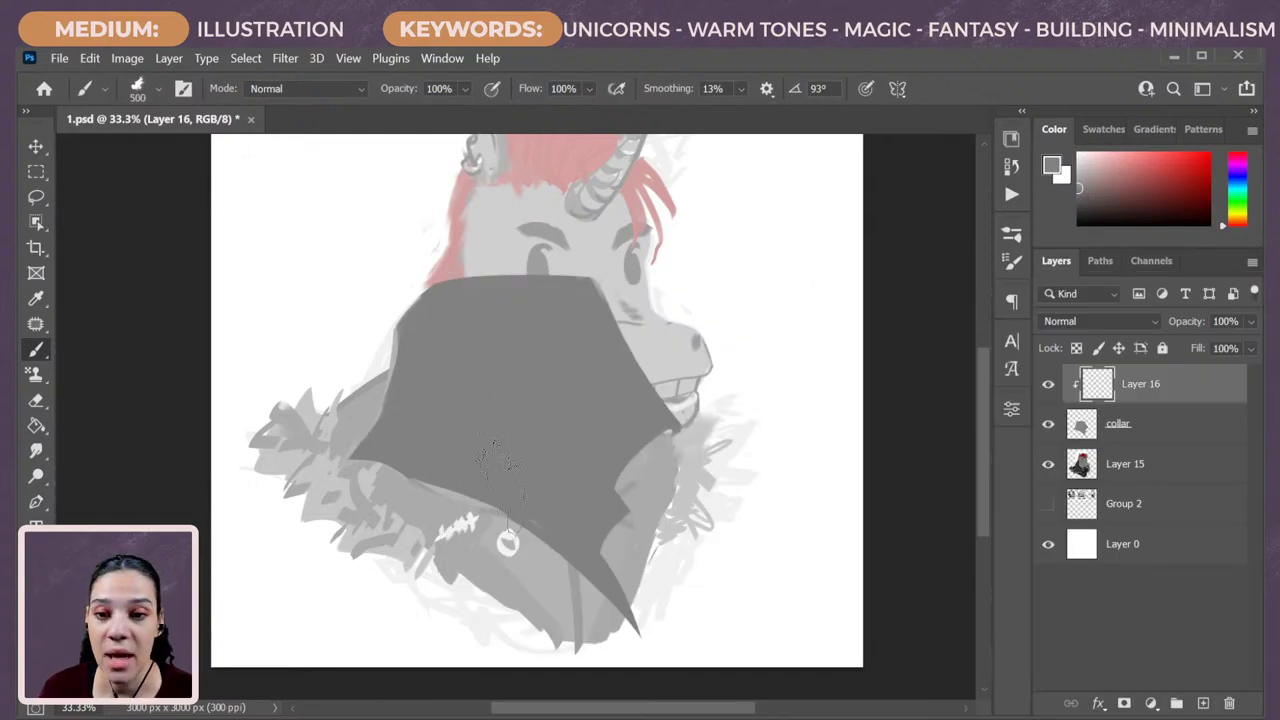
key("bracketright")
key("bracketright")
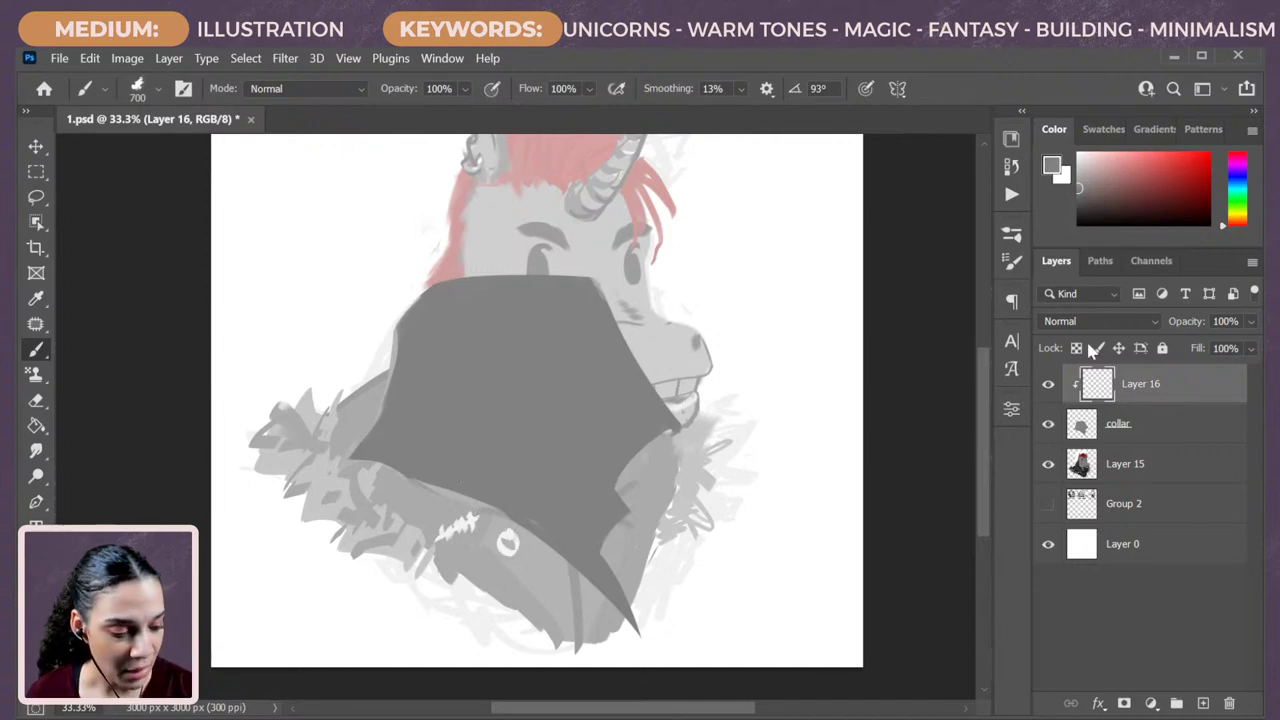
Shade the collar's inner area with a darker grey on the clipped layer, starting at brush size 1100 and reducing it to 500.
left_click_drag(1080, 186, 1067, 204)
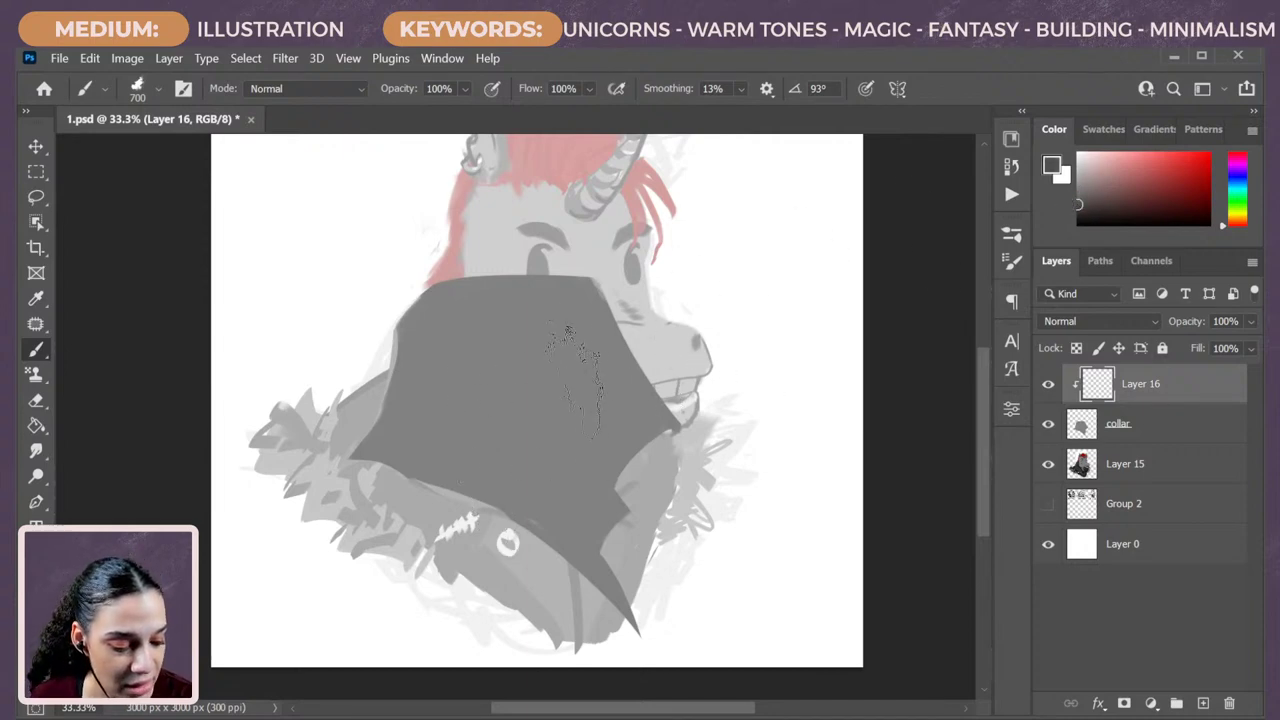
key("bracketright")
key("bracketright")
key("bracketright")
key("bracketright")
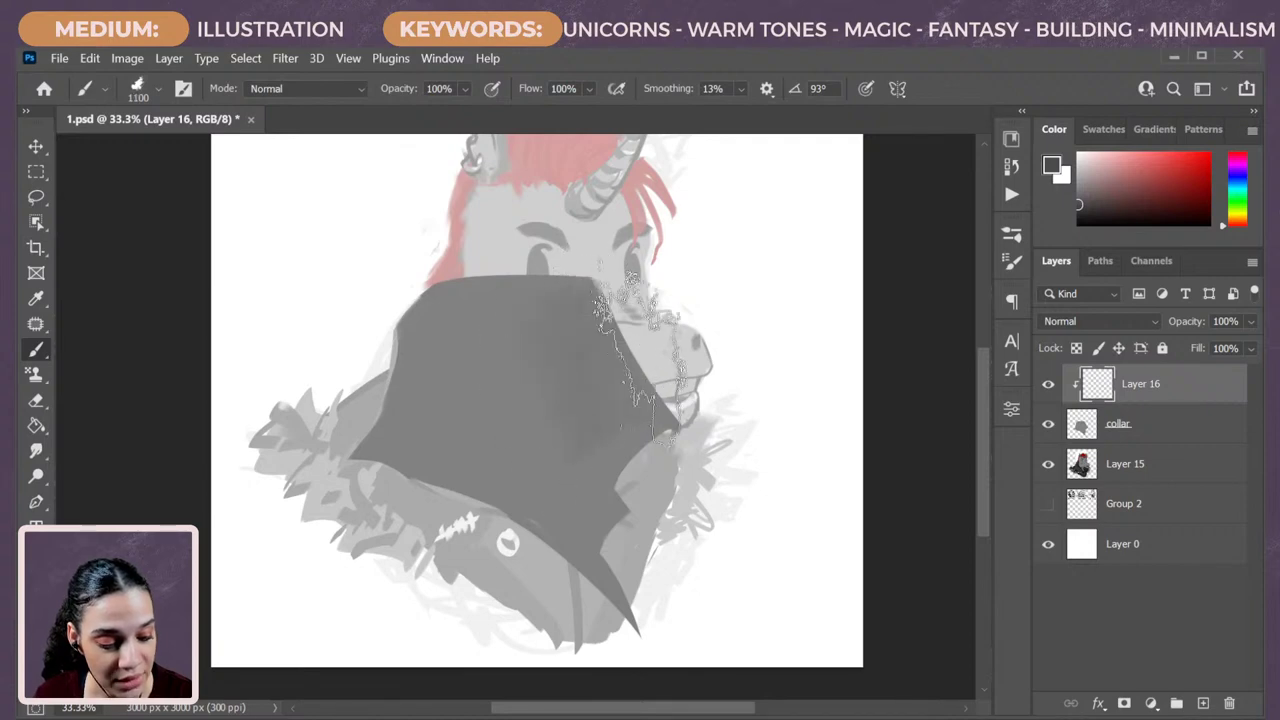
mouse_move(605, 335)
left_mouse_down()
mouse_move(640, 450)
mouse_move(630, 360)
mouse_move(528, 318)
mouse_move(520, 440)
mouse_move(470, 420)
mouse_move(530, 380)
mouse_move(556, 450)
mouse_move(540, 400)
mouse_move(495, 385)
mouse_move(590, 430)
left_mouse_up()
key("bracketleft")
key("bracketleft")
key("bracketleft")
key("bracketleft")
key("bracketleft")
key("bracketleft")
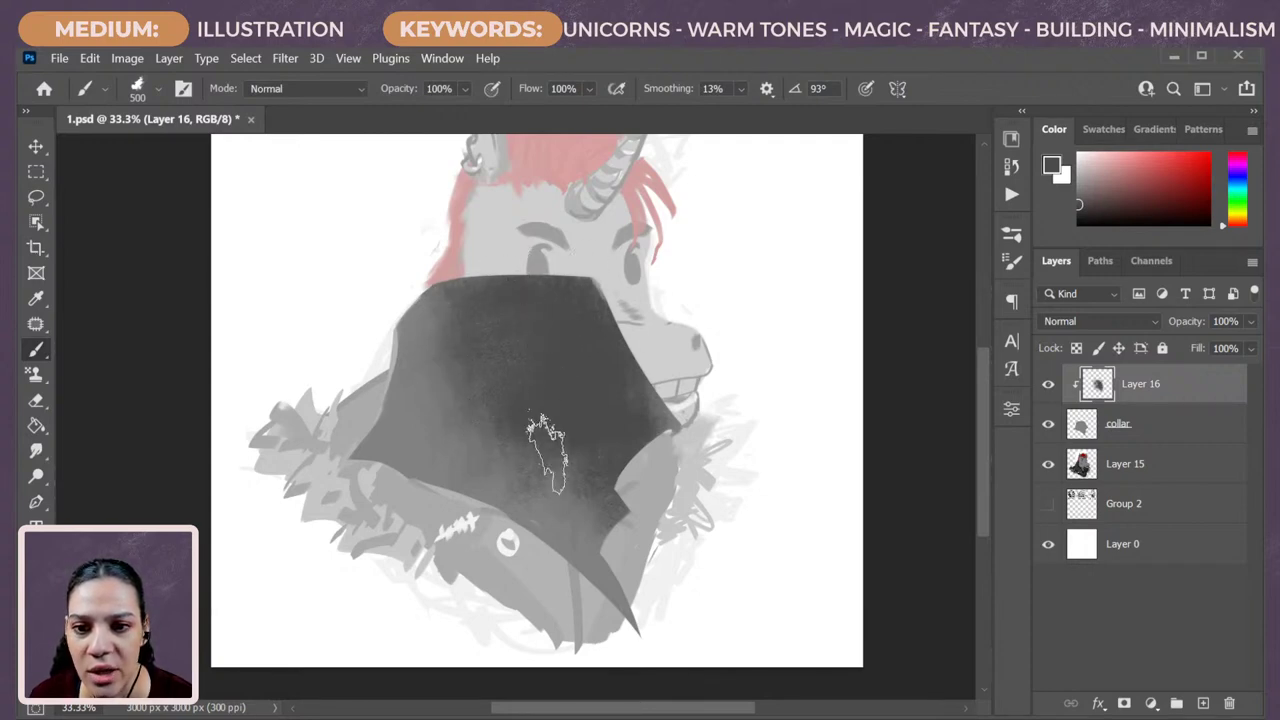
Paint a dark fold line down the collar's side and diagonally to the notch above the tail at brush size 200.
key("bracketleft")
key("bracketleft")
key("bracketleft")
mouse_move(463, 350)
left_mouse_down()
mouse_move(460, 425)
mouse_move(488, 425)
mouse_move(495, 455)
mouse_move(460, 428)
mouse_move(600, 572)
left_mouse_up()
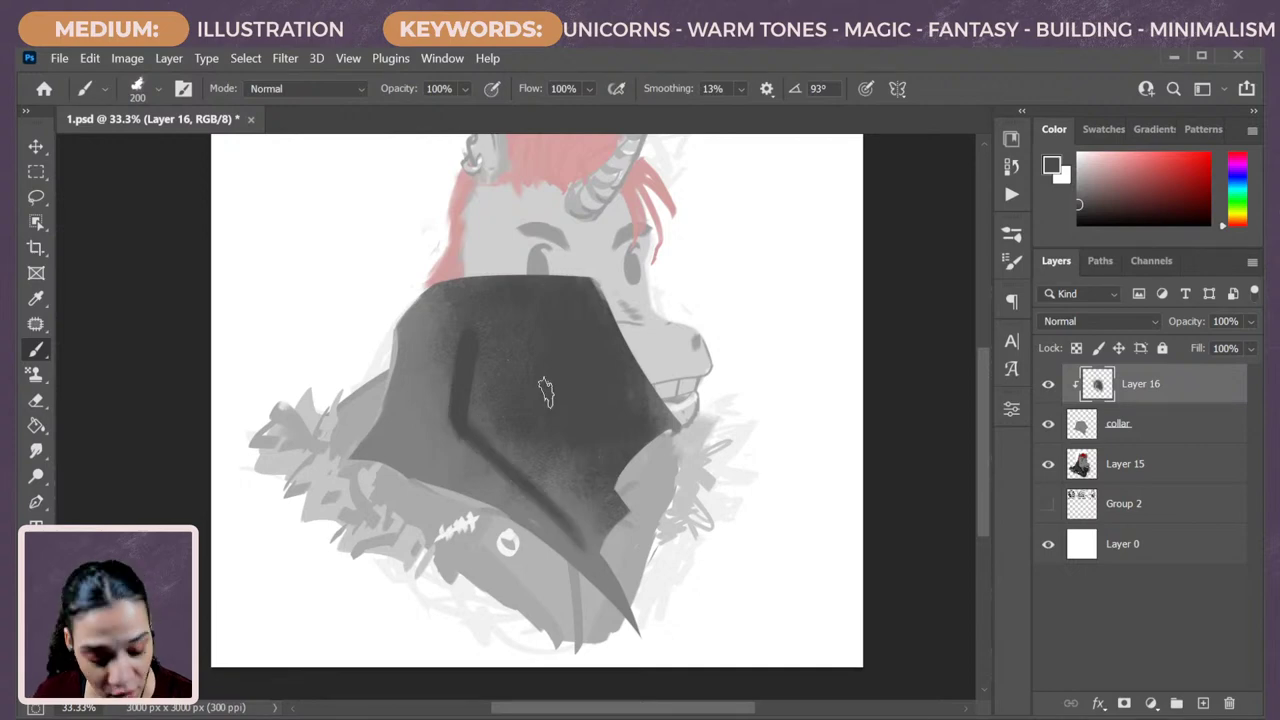
key("super")
key("super")
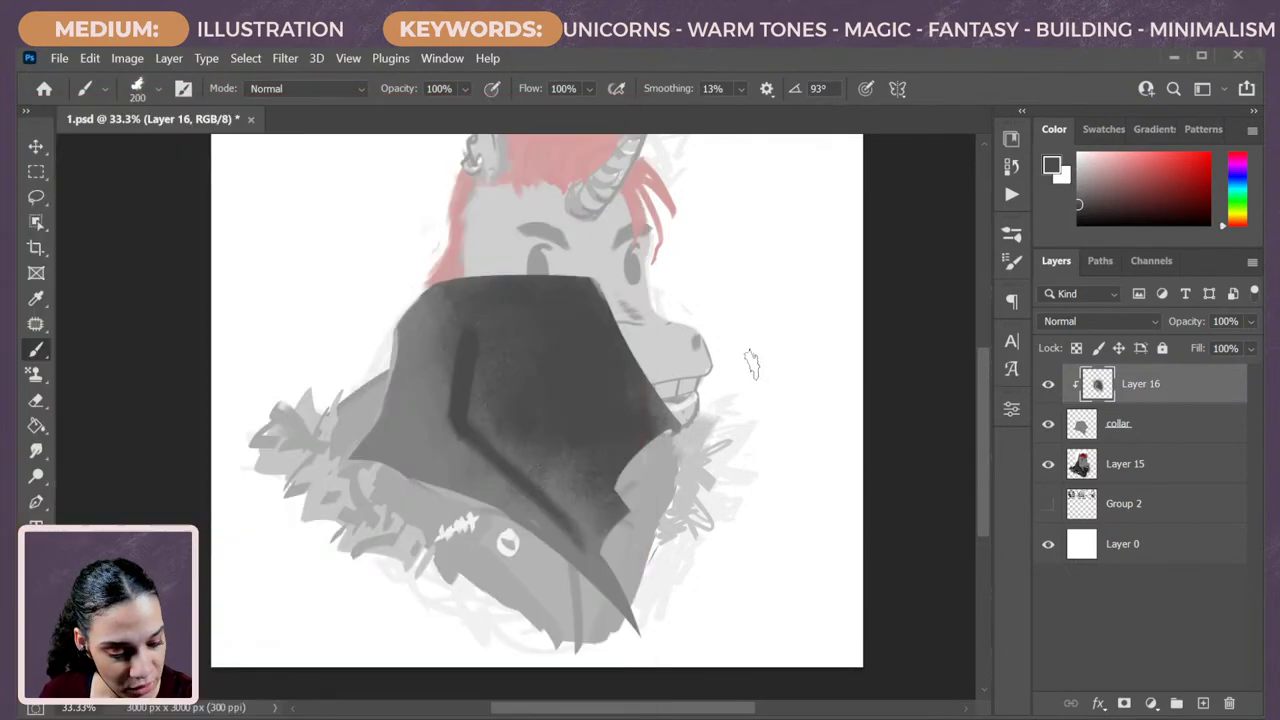
left_click_drag(472, 436, 640, 583)
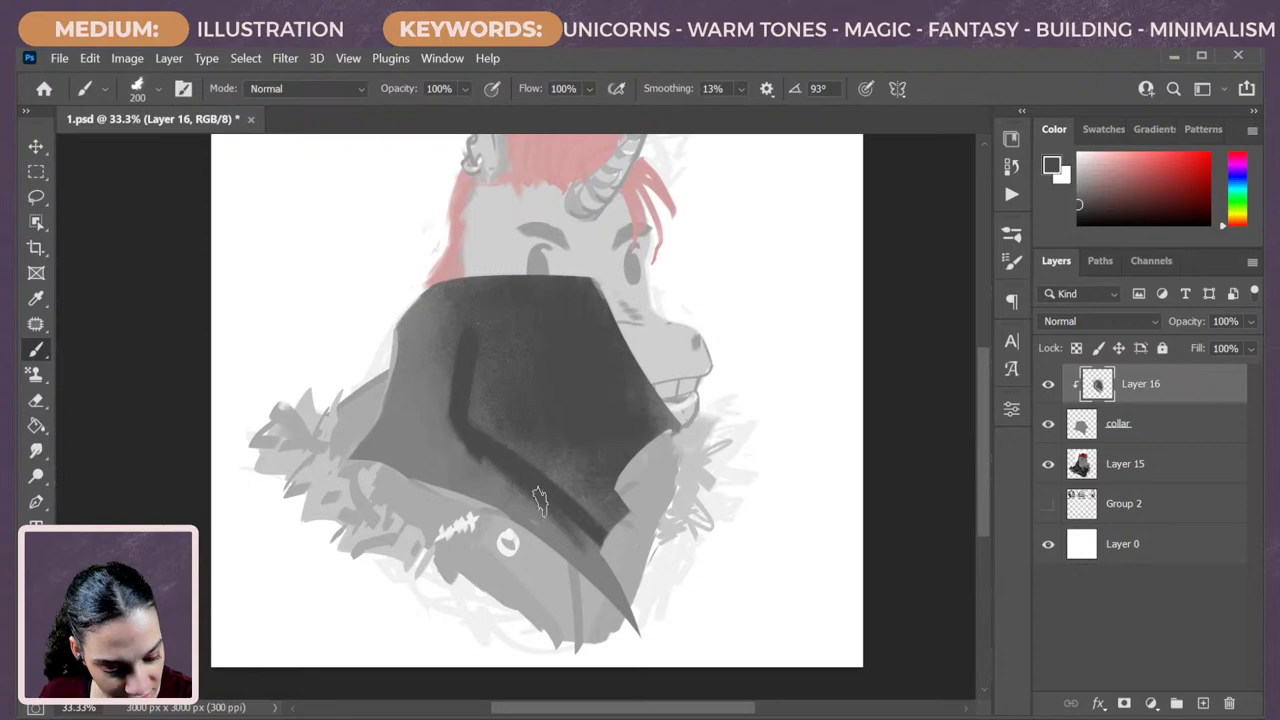
left_click_drag(466, 440, 642, 590)
Erase along the underside of the diagonal fold line to give it a crisp edge, using the Eraser at size 175.
key("r")
left_click_drag(455, 458, 508, 541)
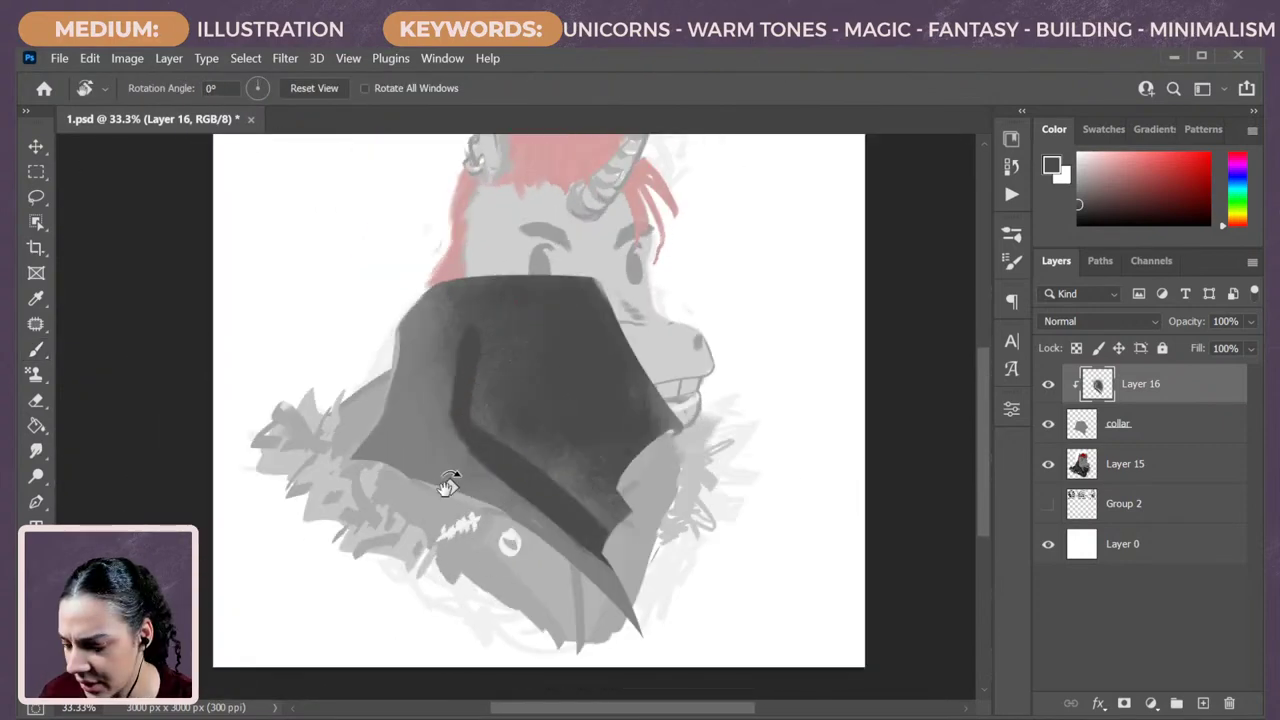
key("e")
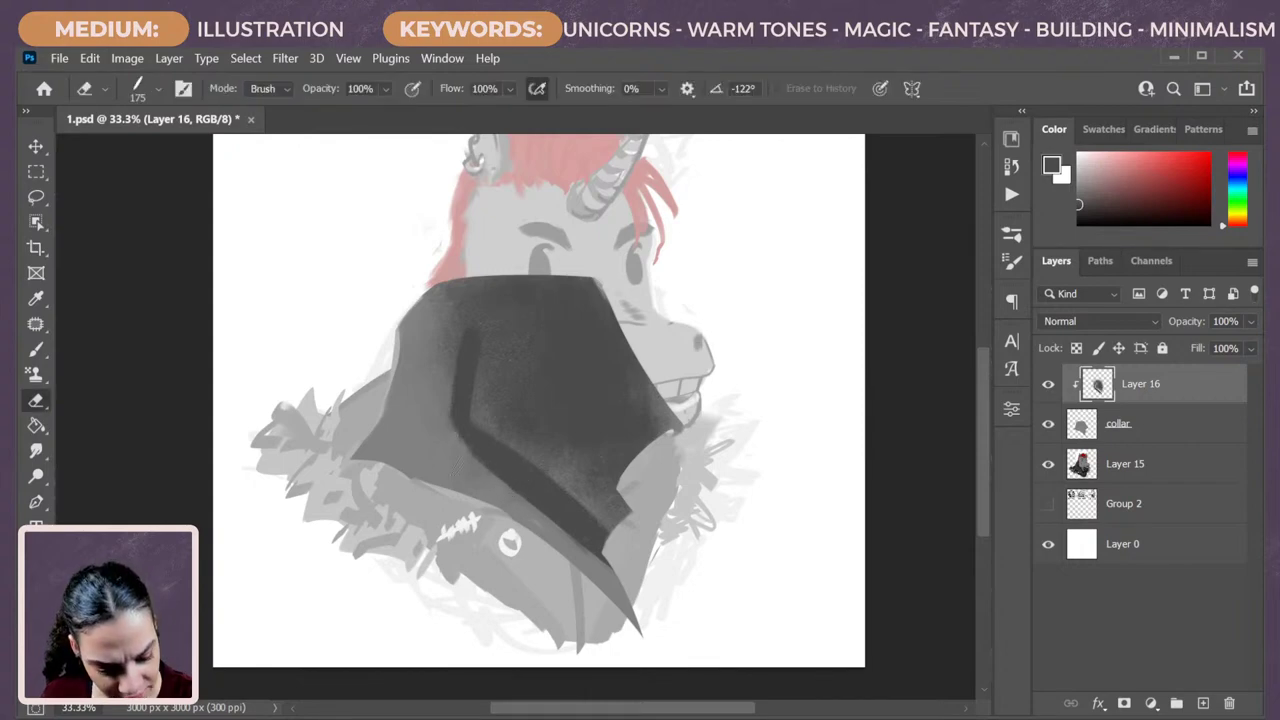
left_click_drag(470, 440, 610, 565)
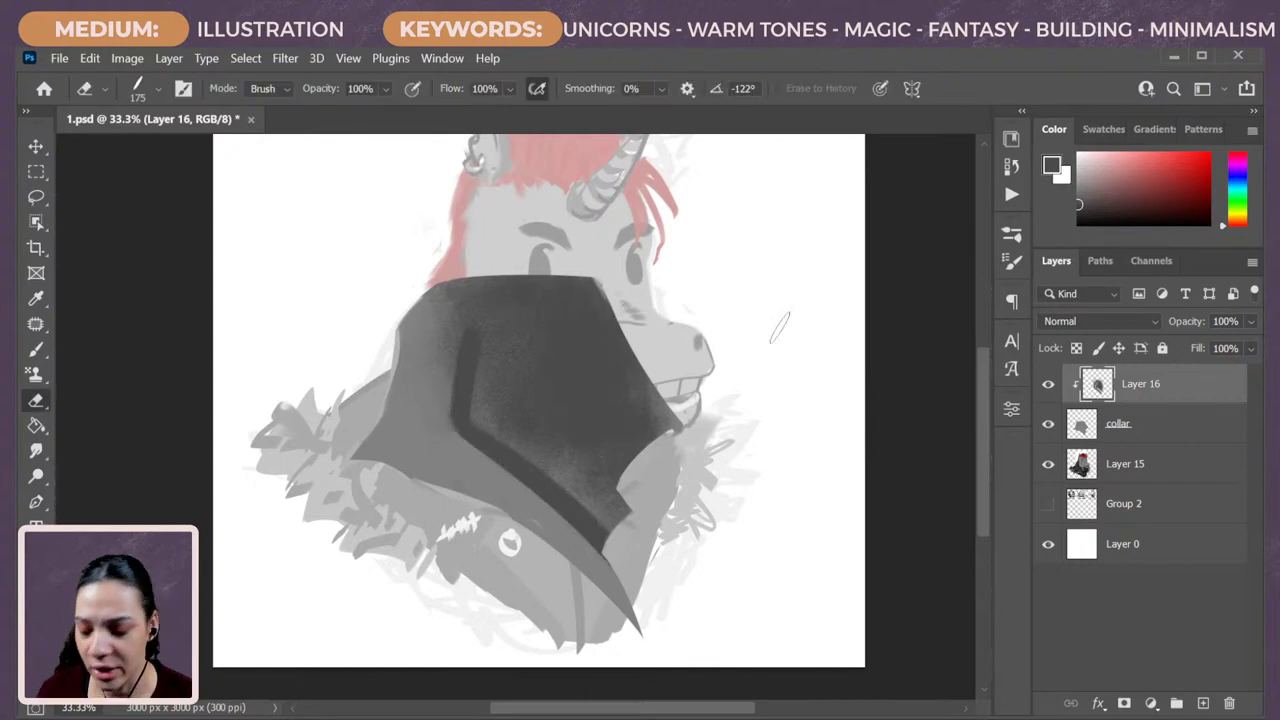
Fill the collar's interior with dark grey at brush size 200, and try a wider stroke along the fold's side.
key("b")
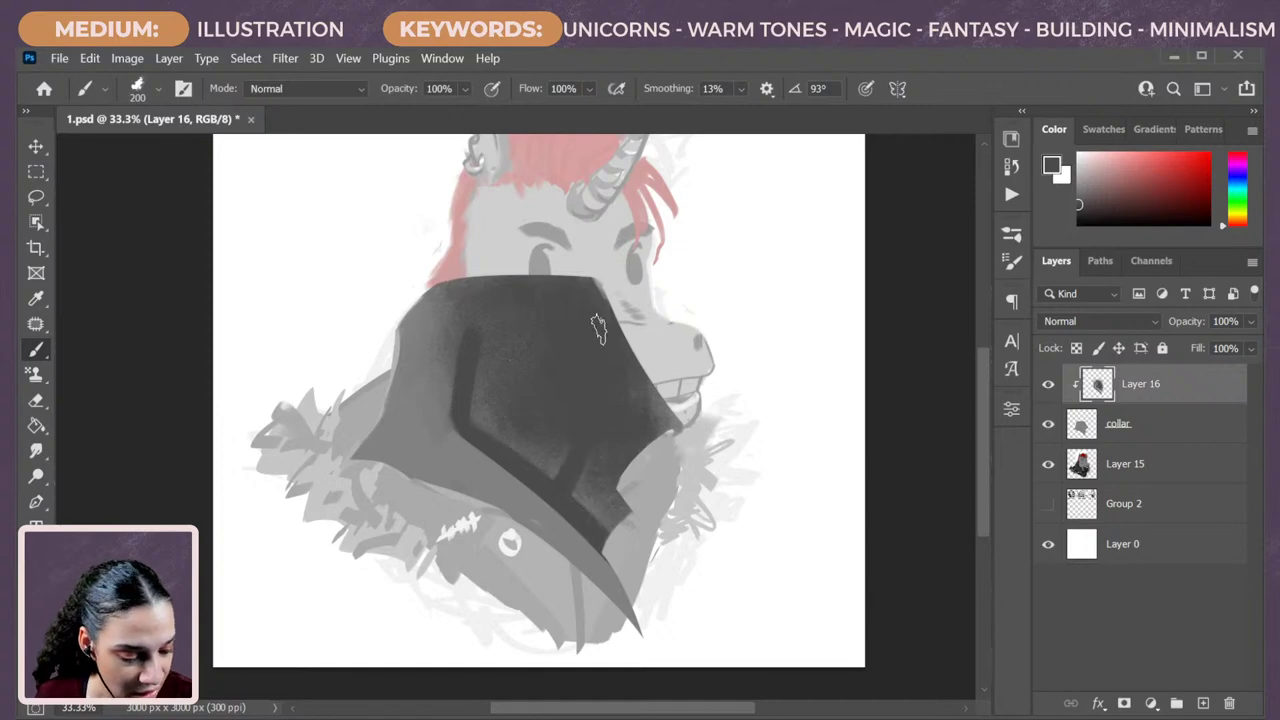
mouse_move(570, 457)
left_mouse_down()
mouse_move(530, 448)
mouse_move(563, 408)
mouse_move(494, 424)
mouse_move(499, 327)
left_mouse_up()
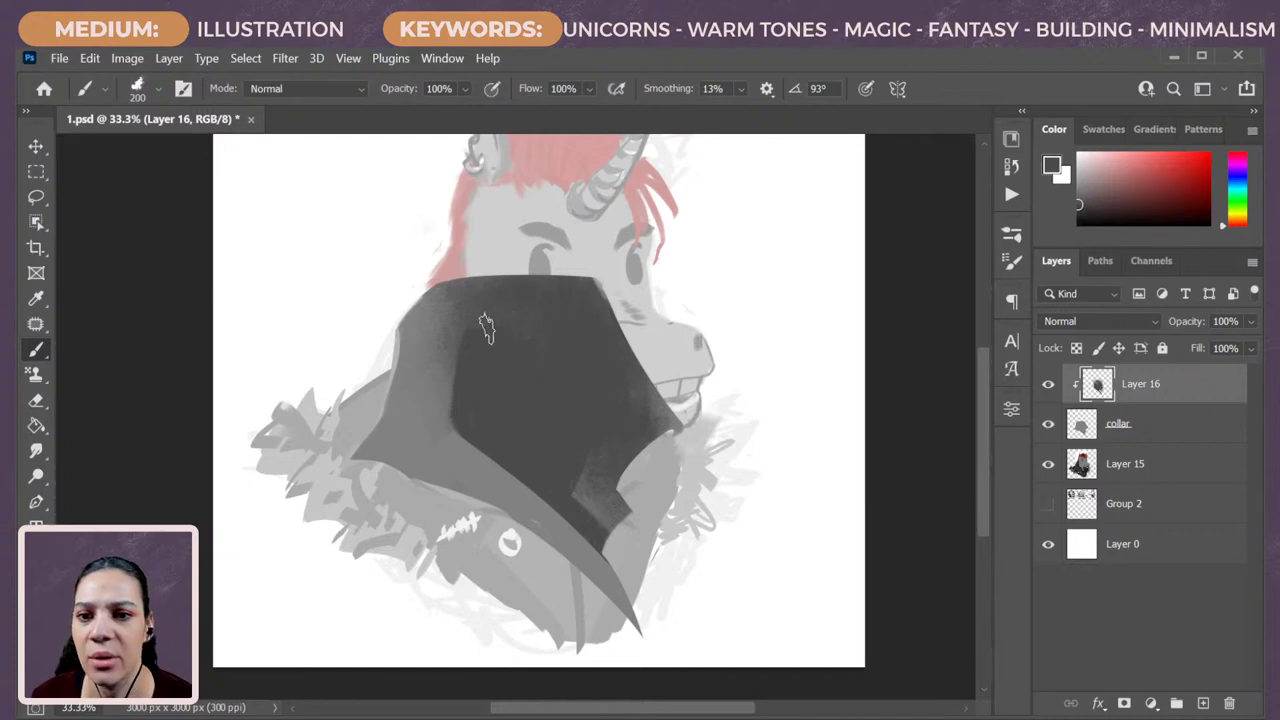
left_click_drag(458, 318, 441, 452)
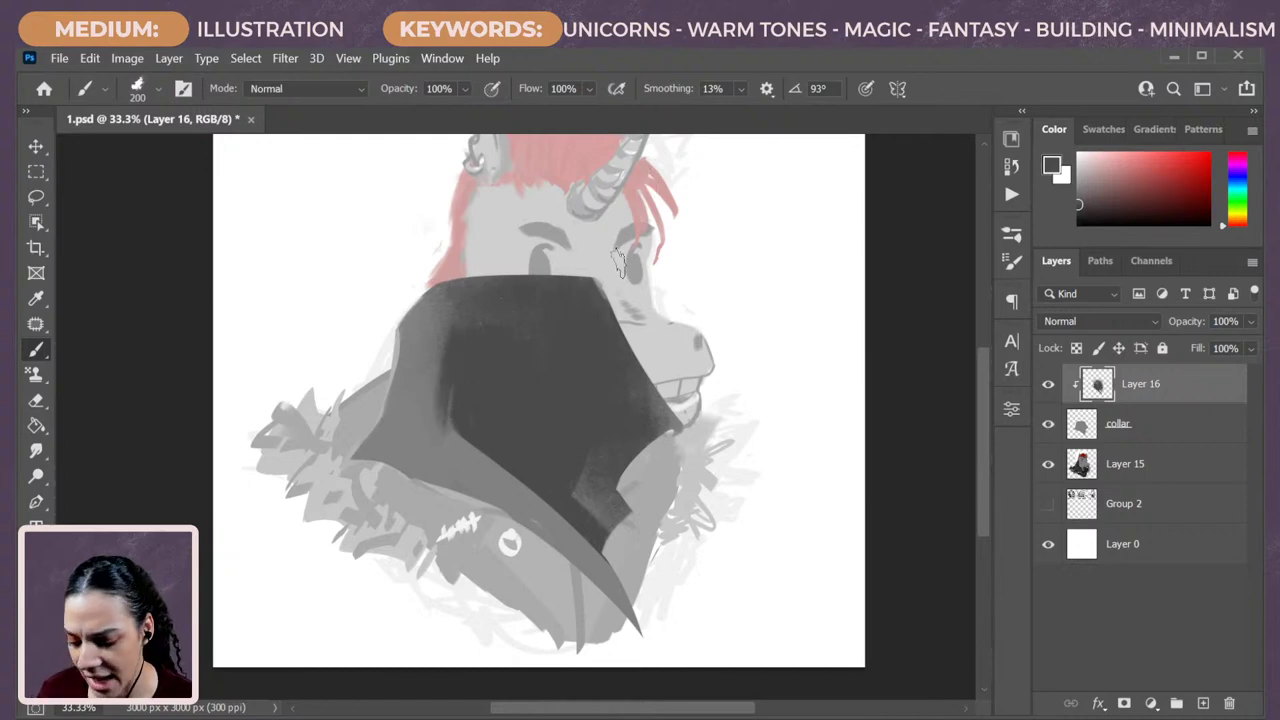
key("ctrl+z")
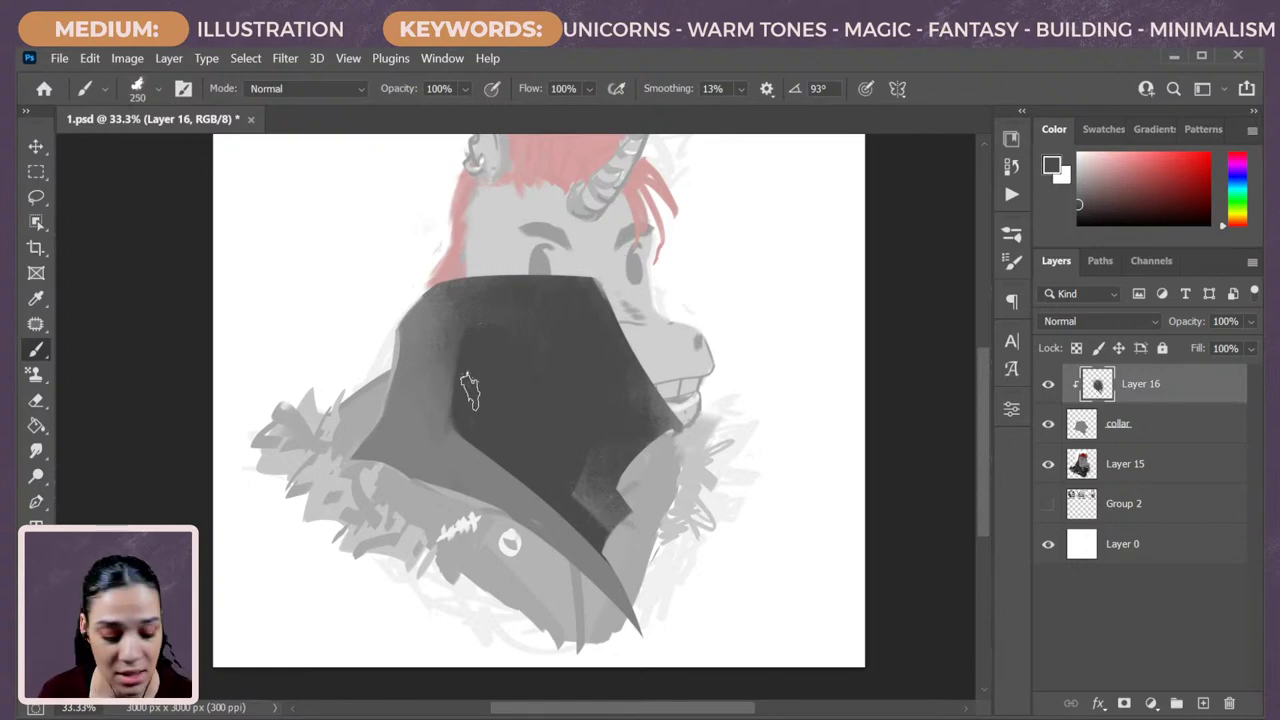
Soften the side edge of the dark interior toward the collar's outer rim at brush size 500.
key("bracketright")
key("bracketright")
key("bracketright")
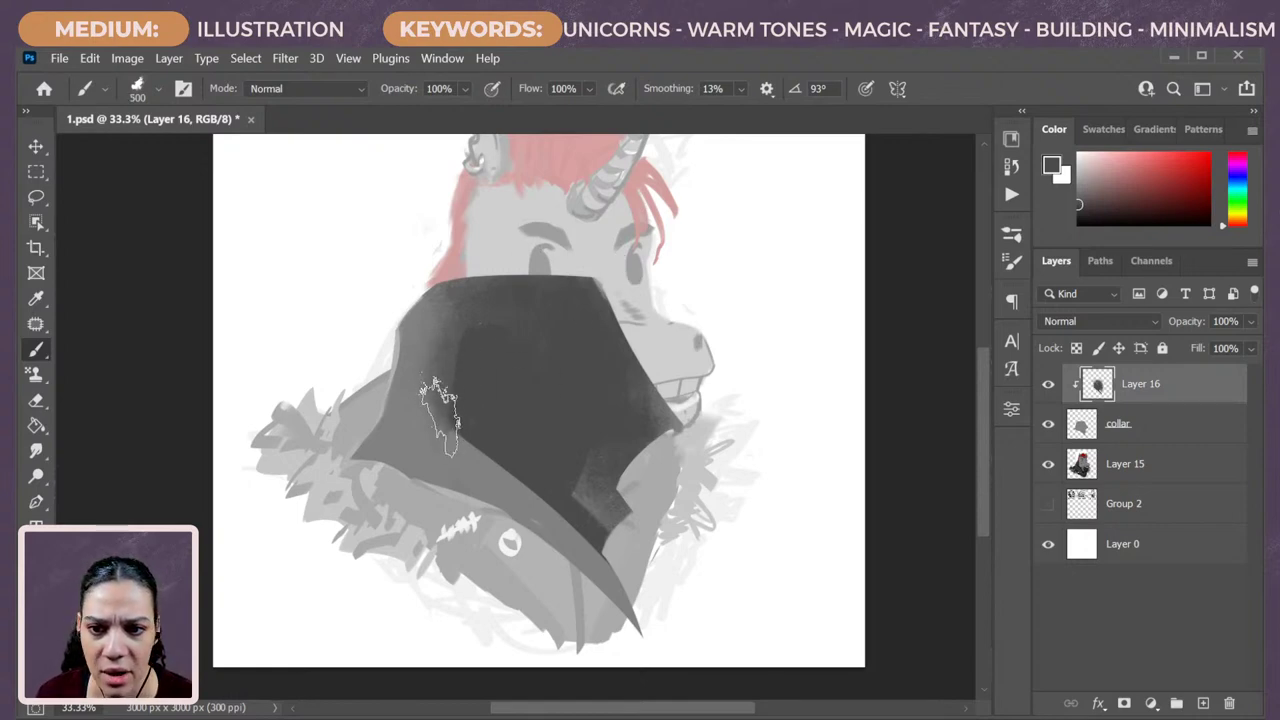
left_click_drag(440, 430, 470, 340)
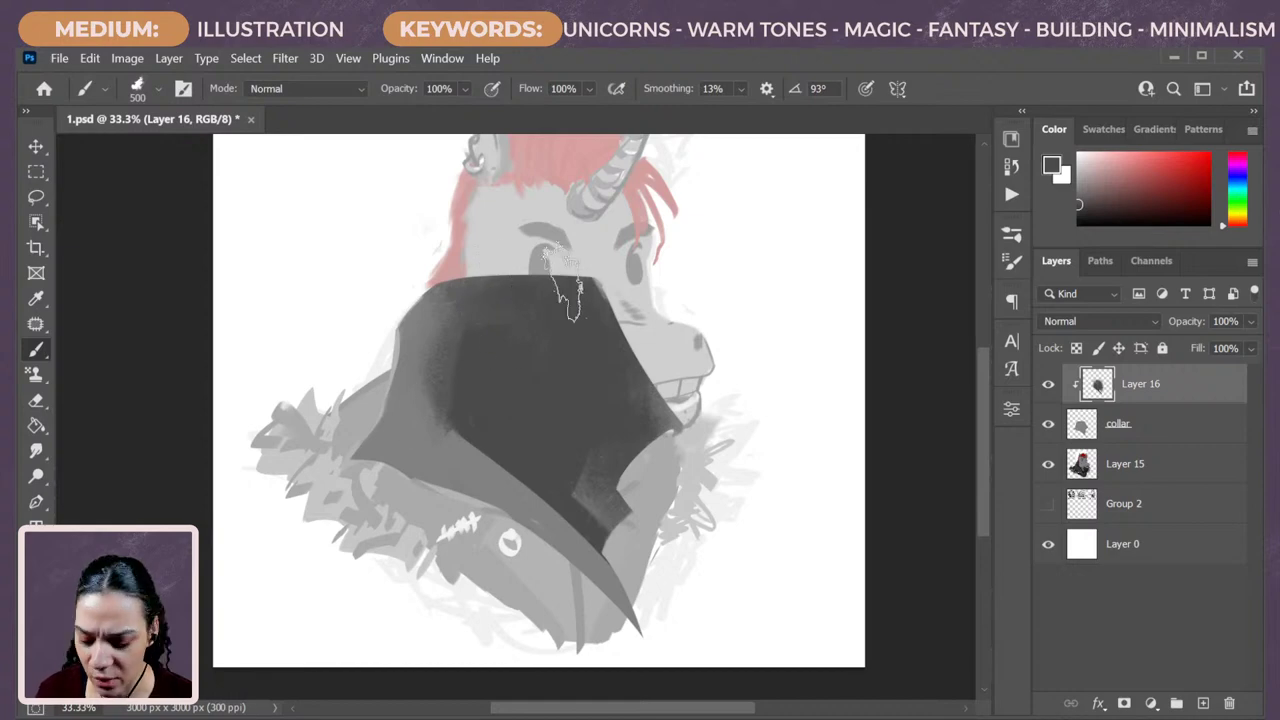
Sketch red contour lines across the collar's side and folded rim at brush size 35 to demonstrate its form, and undo them.
key("bracketleft")
key("bracketleft")
key("bracketleft")
key("bracketleft")
left_click(1208, 156)
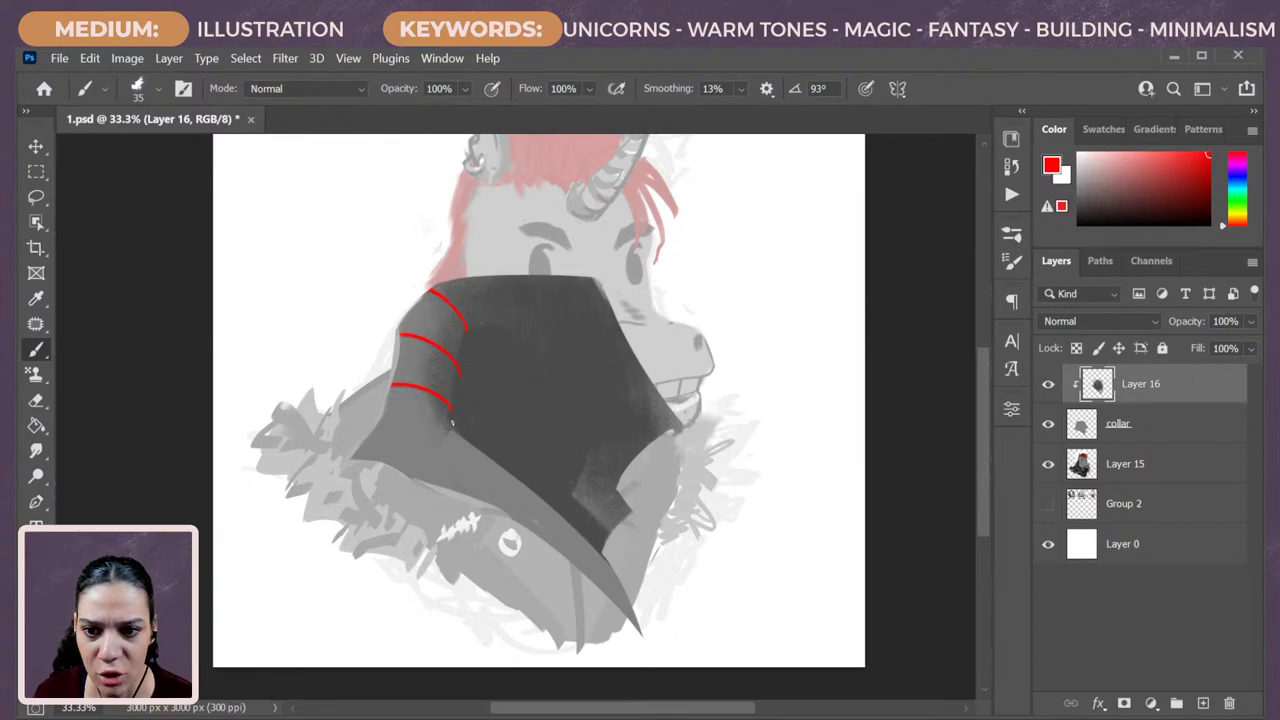
left_click_drag(452, 428, 352, 455)
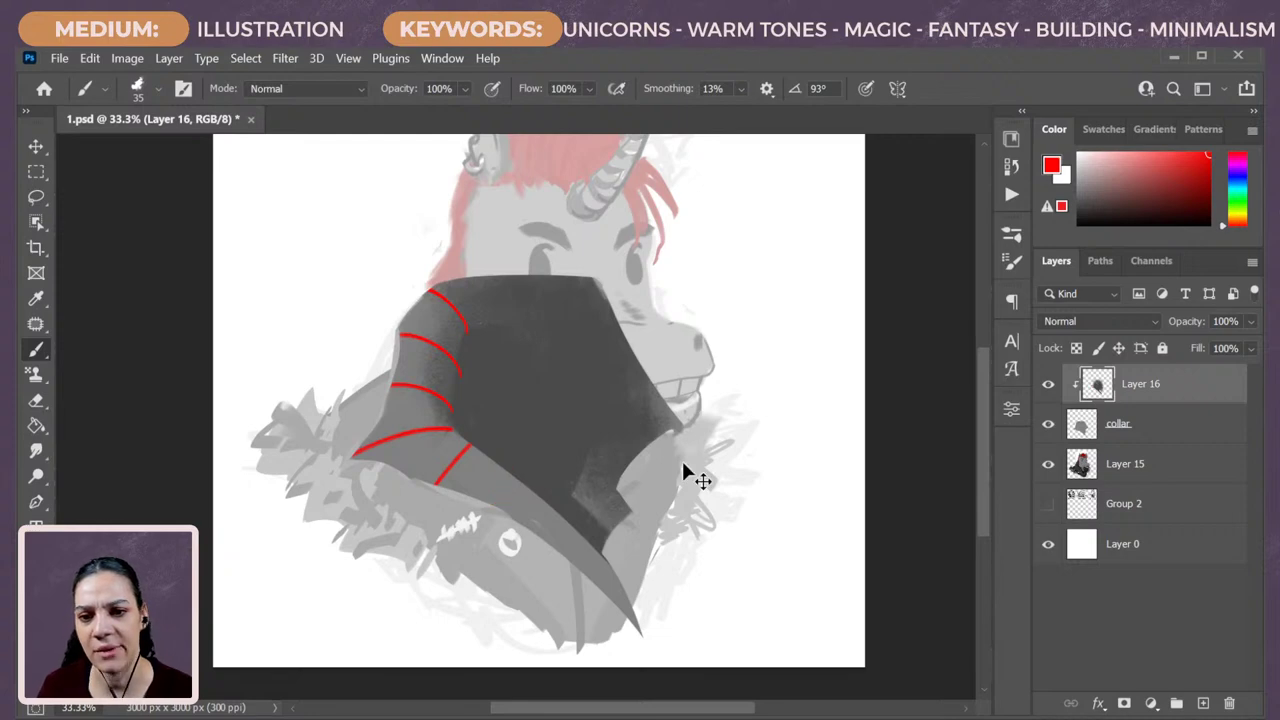
key("ctrl+z")
key("ctrl+z")
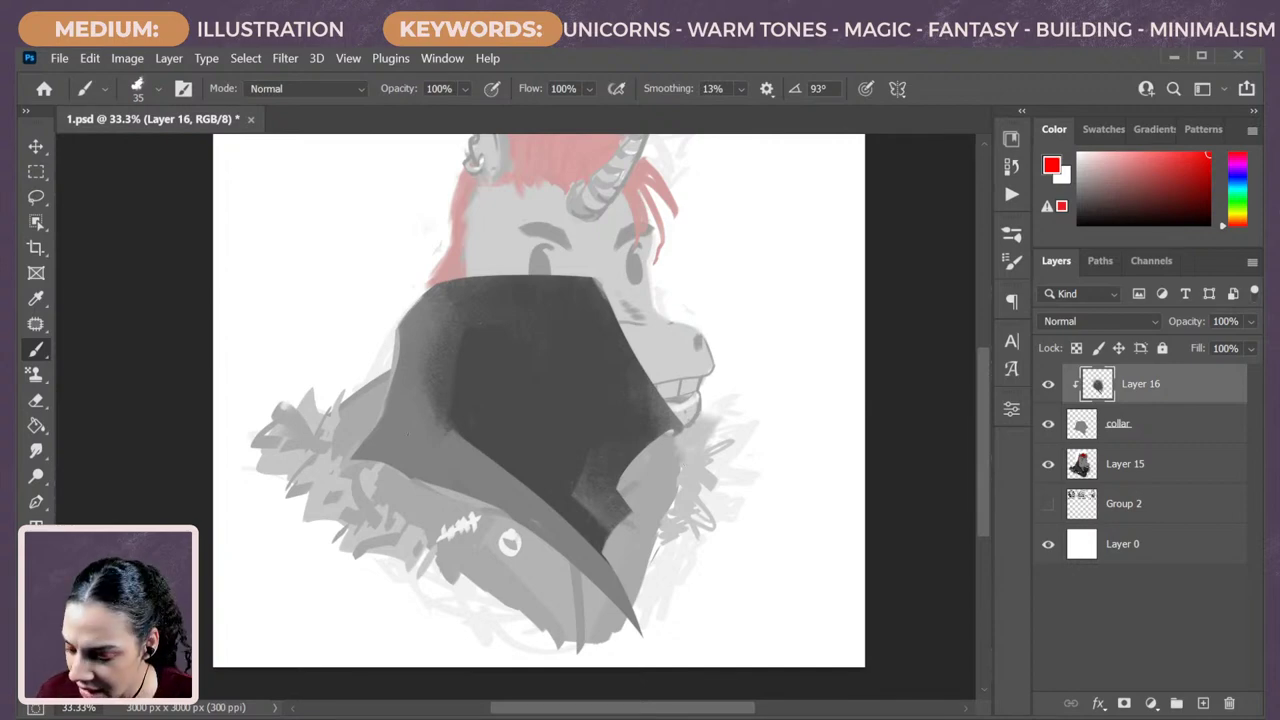
Shade the collar's outer side edge and the folded flap down to its pointed tail with the sampled dark grey at brush size 400.
left_click(505, 408, "alt")
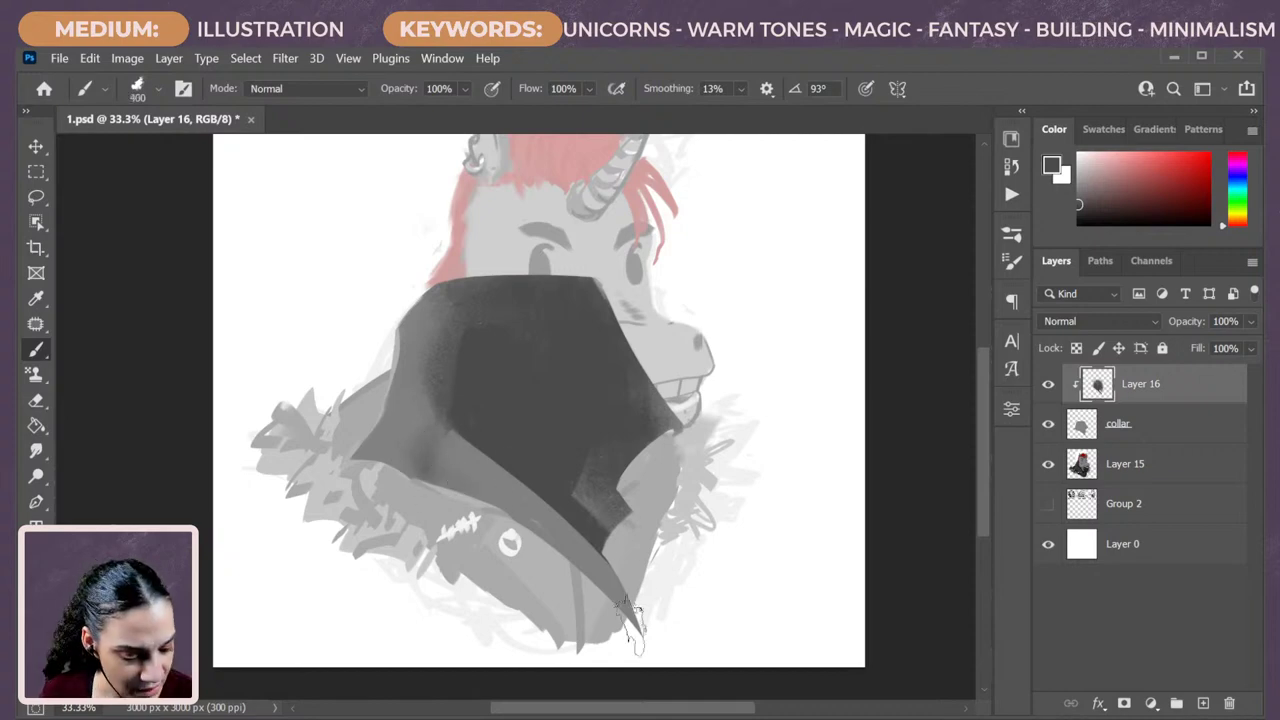
key("bracketright")
key("bracketright")
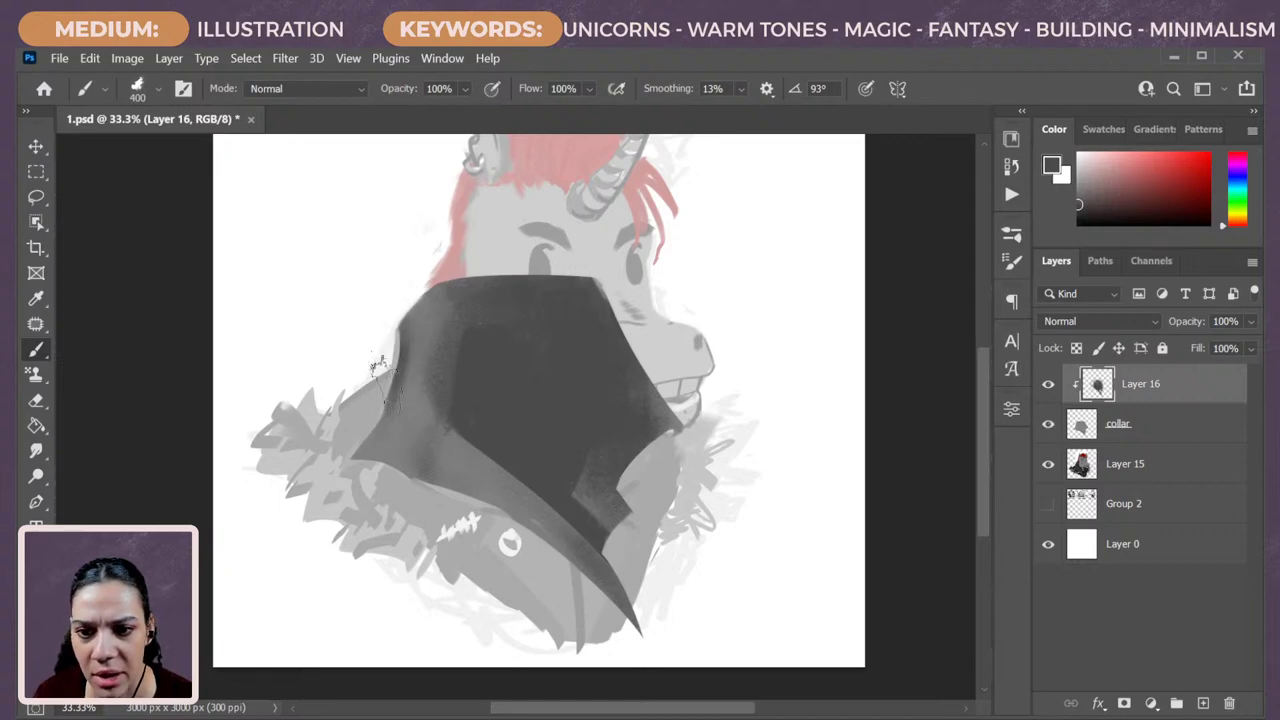
Sample the light grey of the unicorn's muzzle and add a new layer clipped to the collar above the shading layer.
left_click(409, 430, "alt")
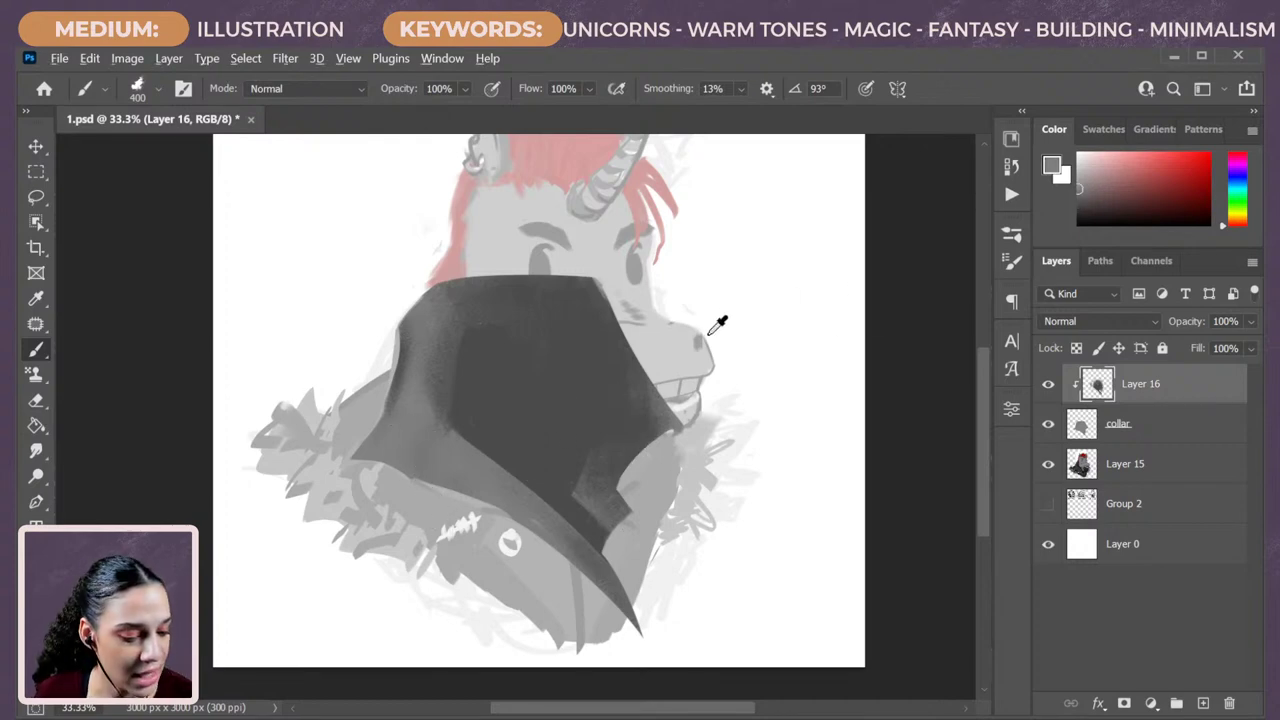
left_click(695, 376, "alt")
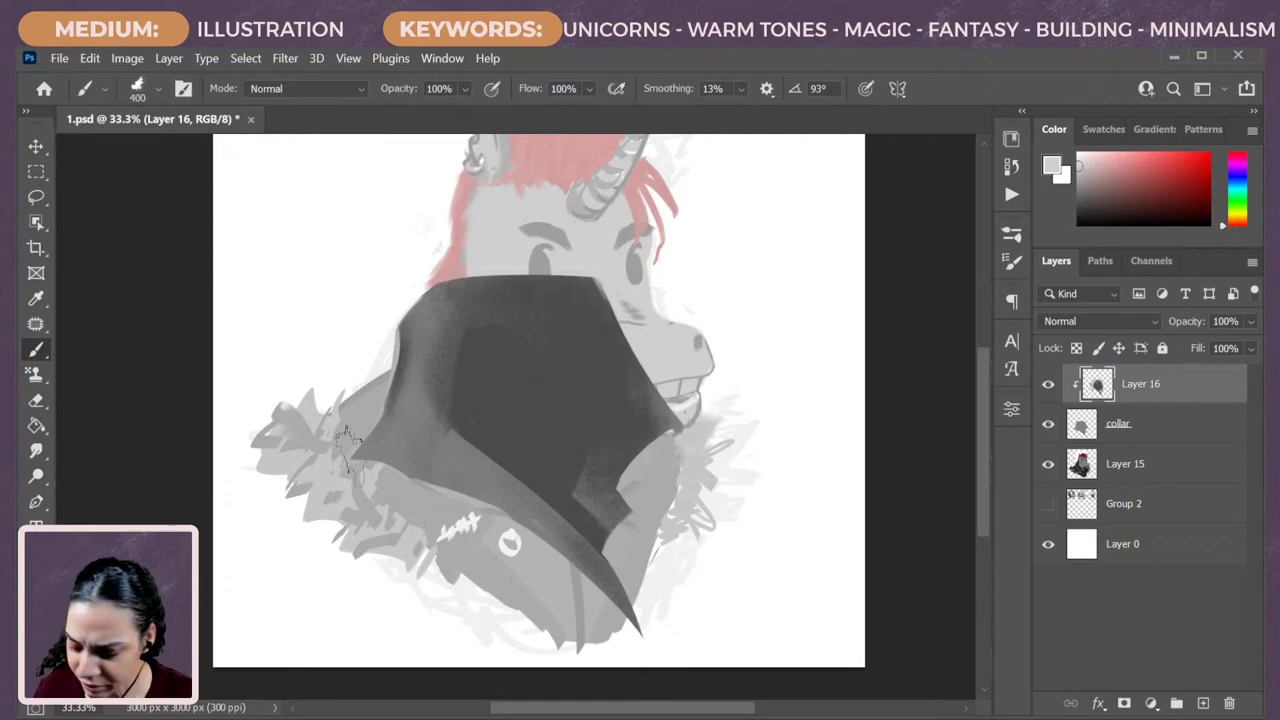
key("ctrl+shift+n")
key("Return")
right_click(1143, 392)
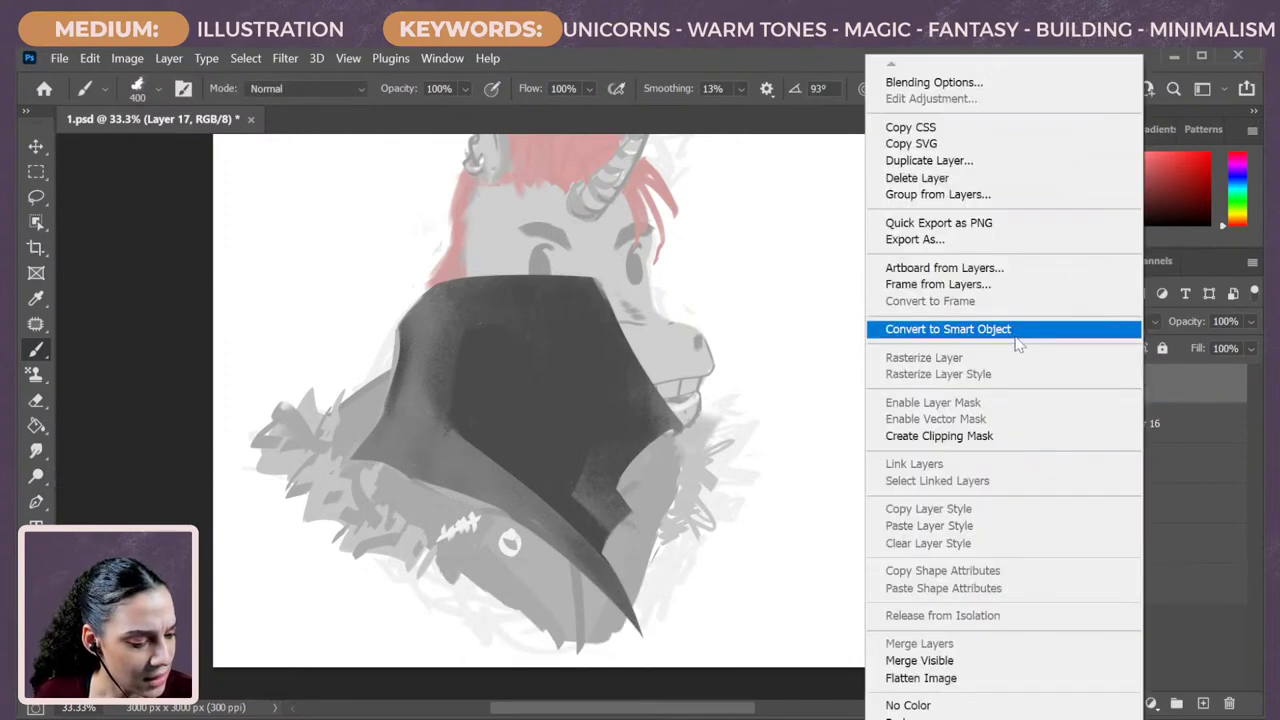
left_click(975, 437)
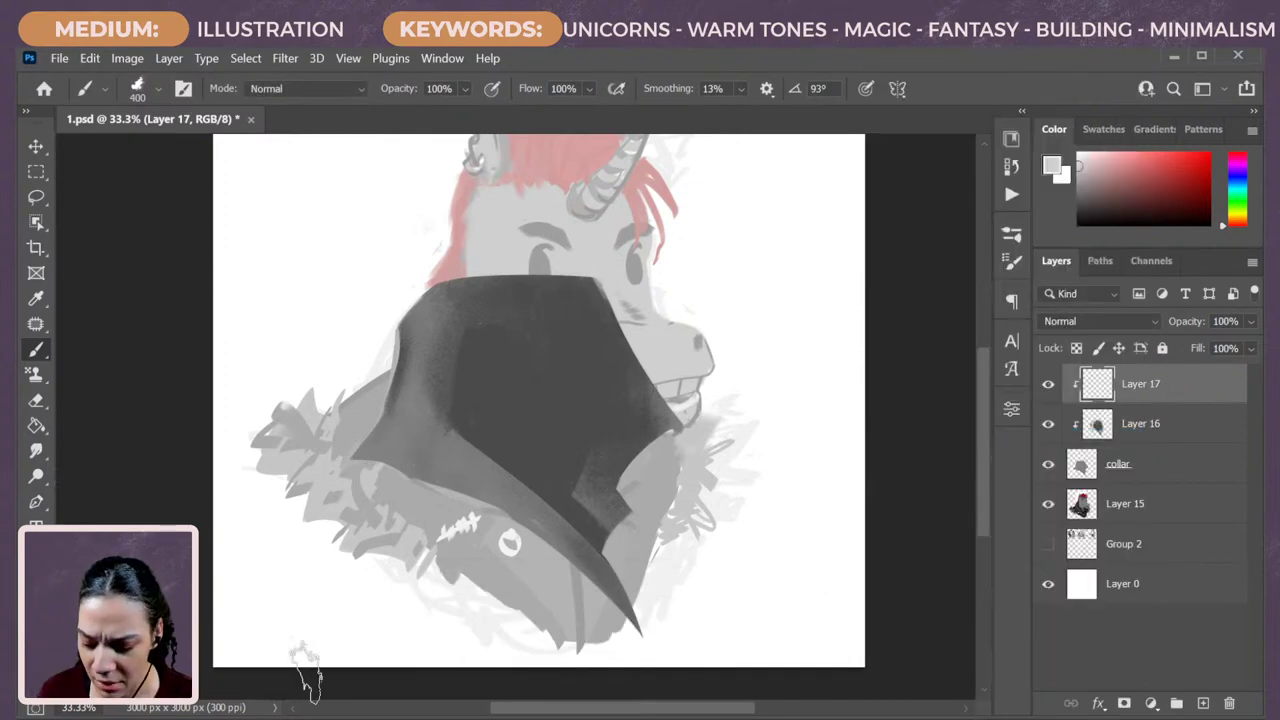
Paint light grey highlights up the collar's side and along the folded flap, using brush sizes 175 and 300.
key("bracketleft")
key("bracketleft")
key("bracketleft")
key("bracketleft")
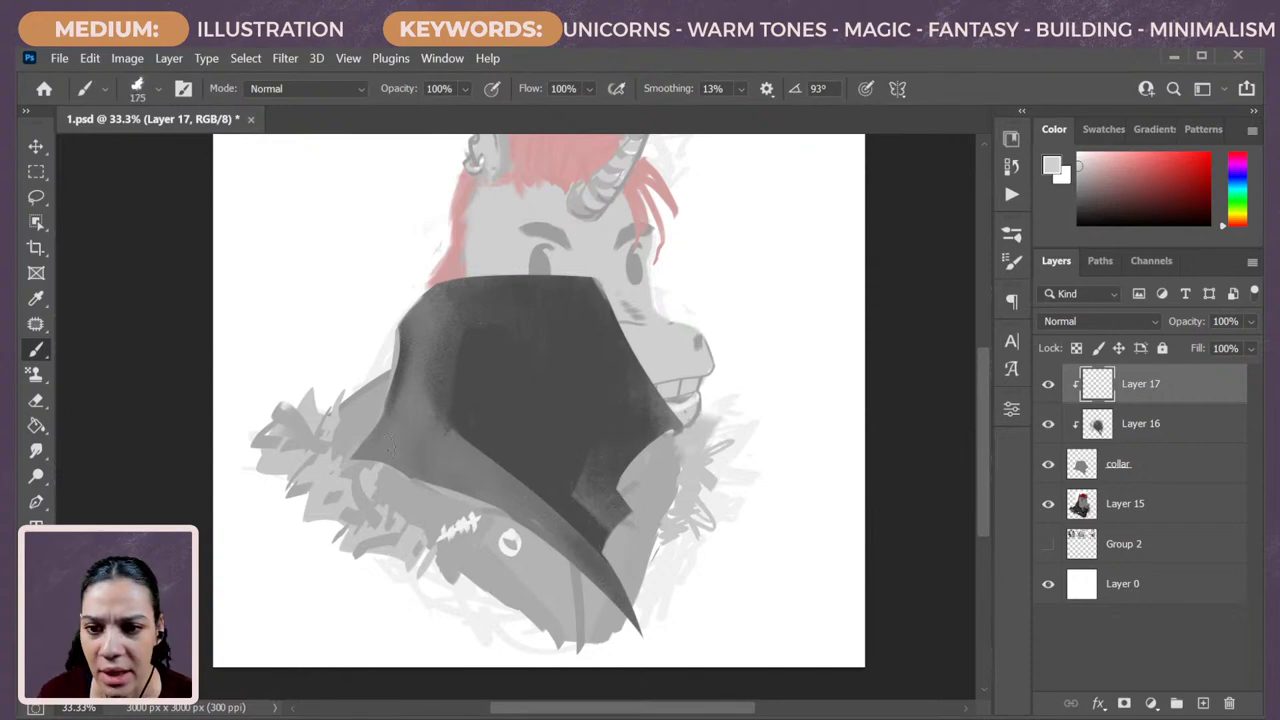
mouse_move(390, 452)
left_mouse_down()
mouse_move(401, 416)
mouse_move(359, 468)
mouse_move(386, 446)
left_mouse_up()
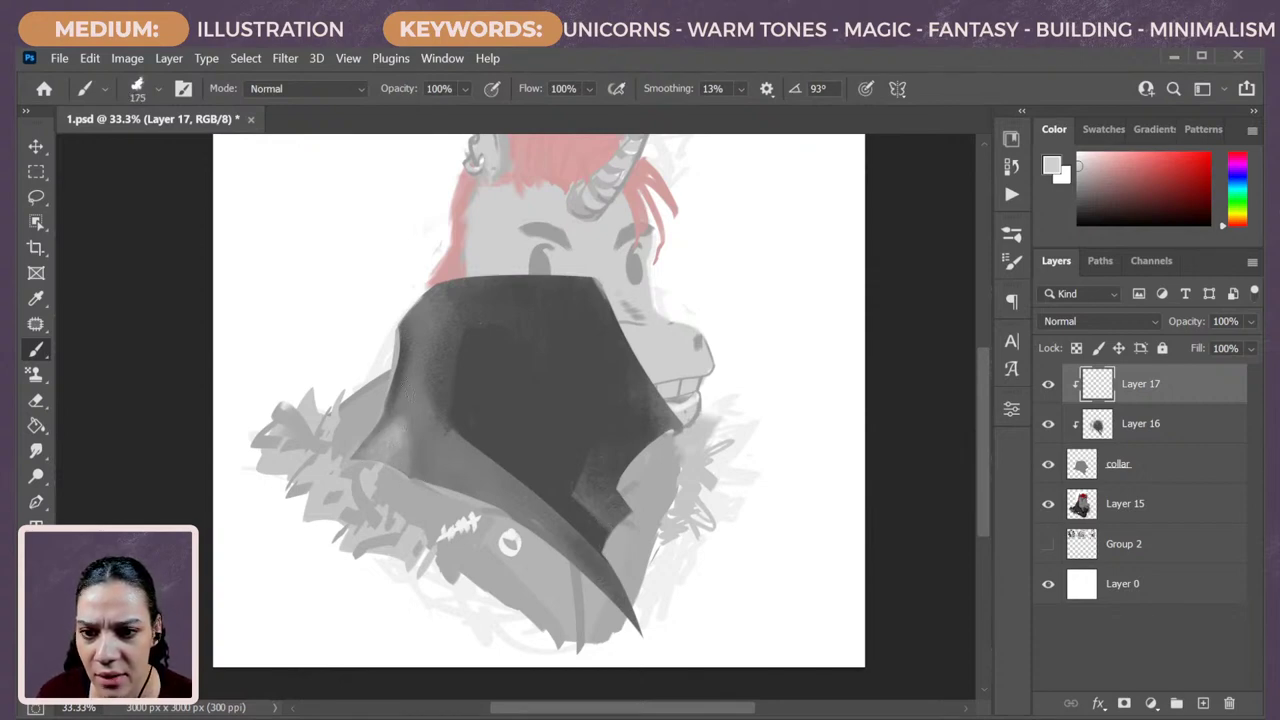
left_click_drag(405, 380, 400, 414)
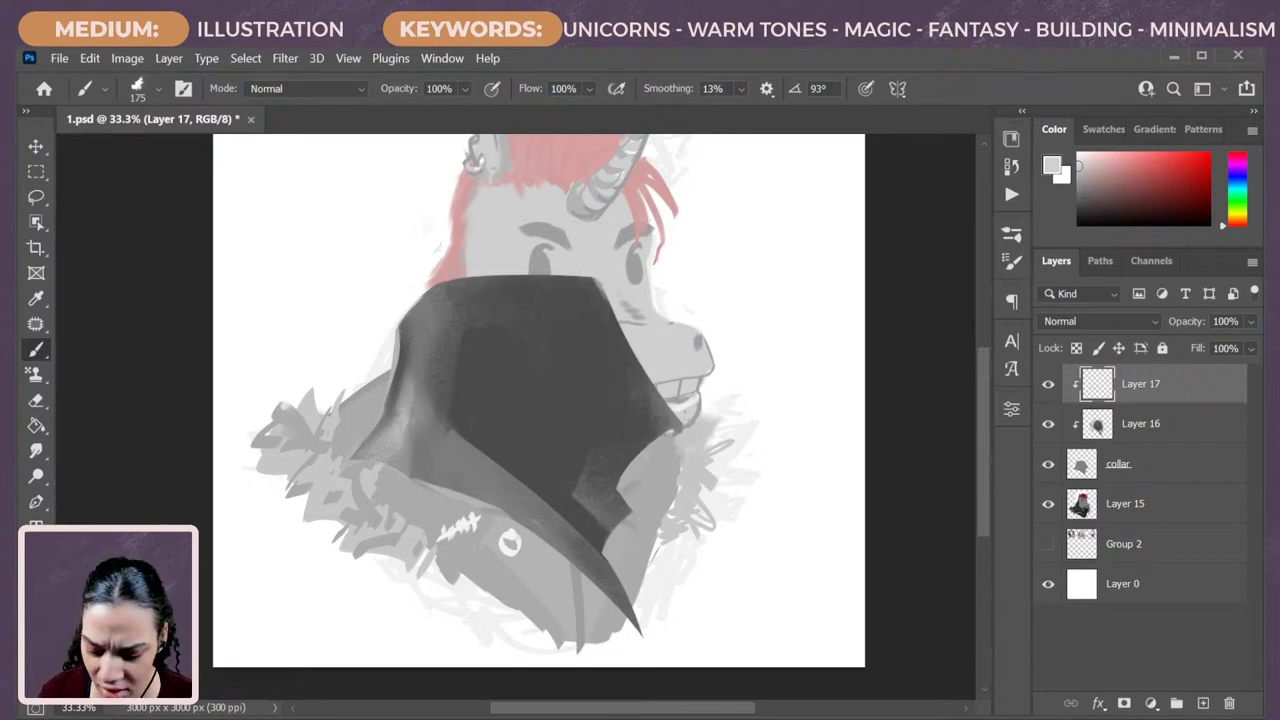
key("bracketright")
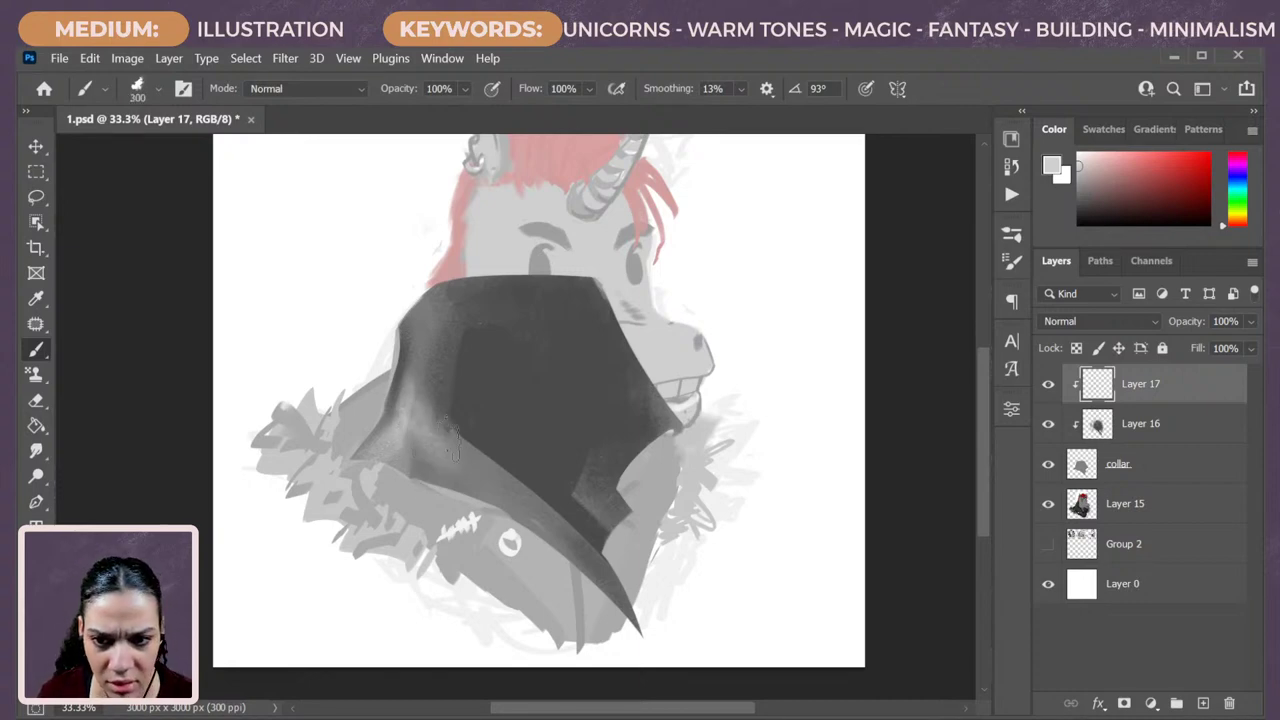
mouse_move(396, 460)
left_mouse_down()
mouse_move(492, 495)
mouse_move(450, 459)
mouse_move(485, 475)
left_mouse_up()
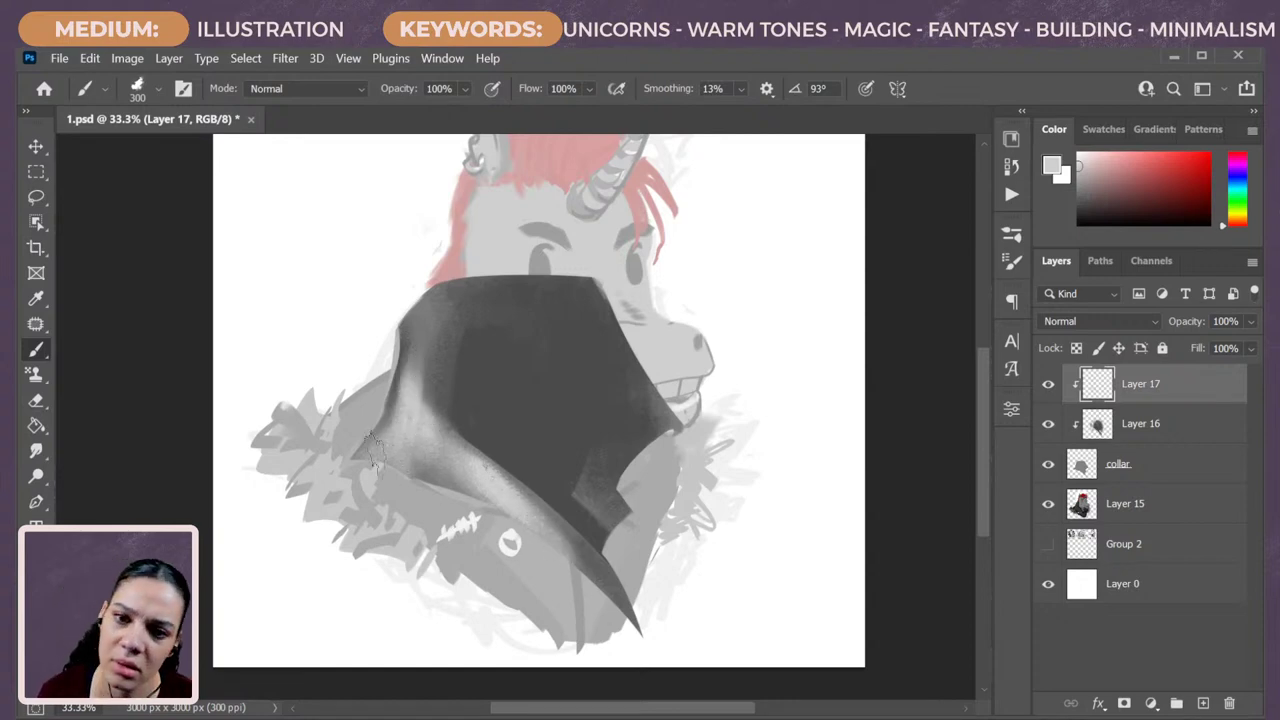
Lower the highlight layer's fill to 45%.
left_click_drag(1250, 348, 1200, 374)
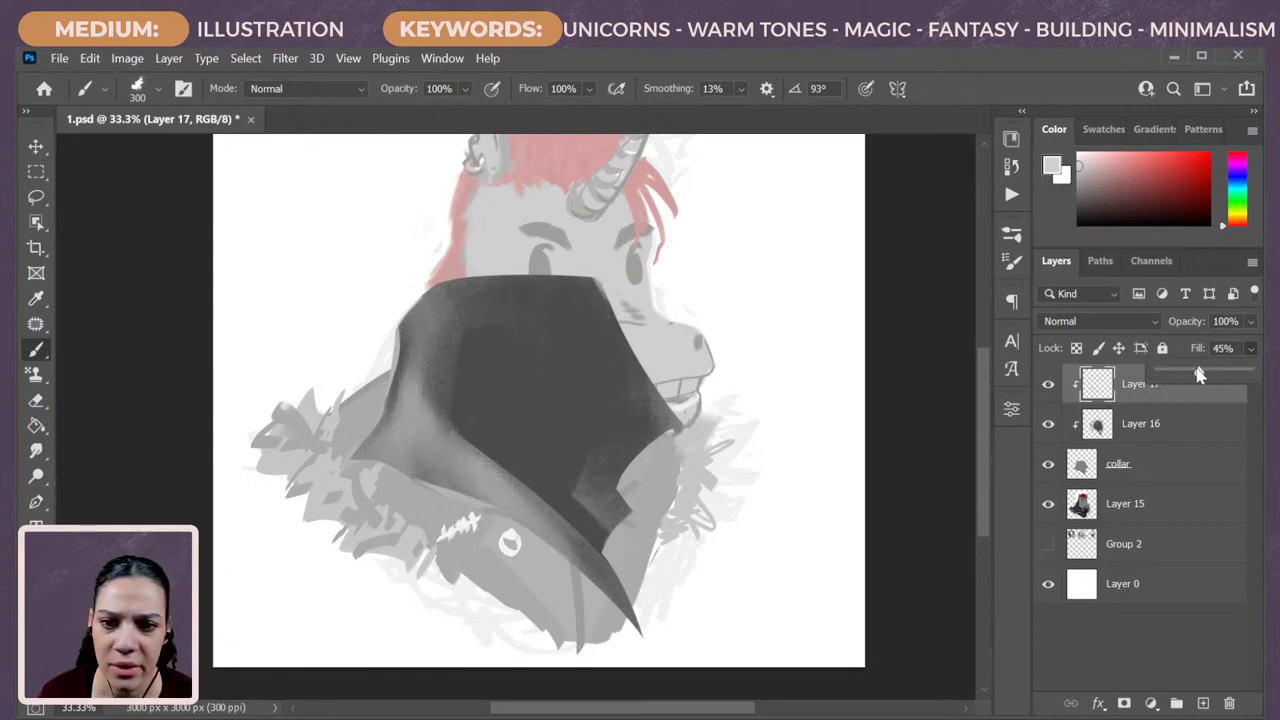
left_click(425, 410)
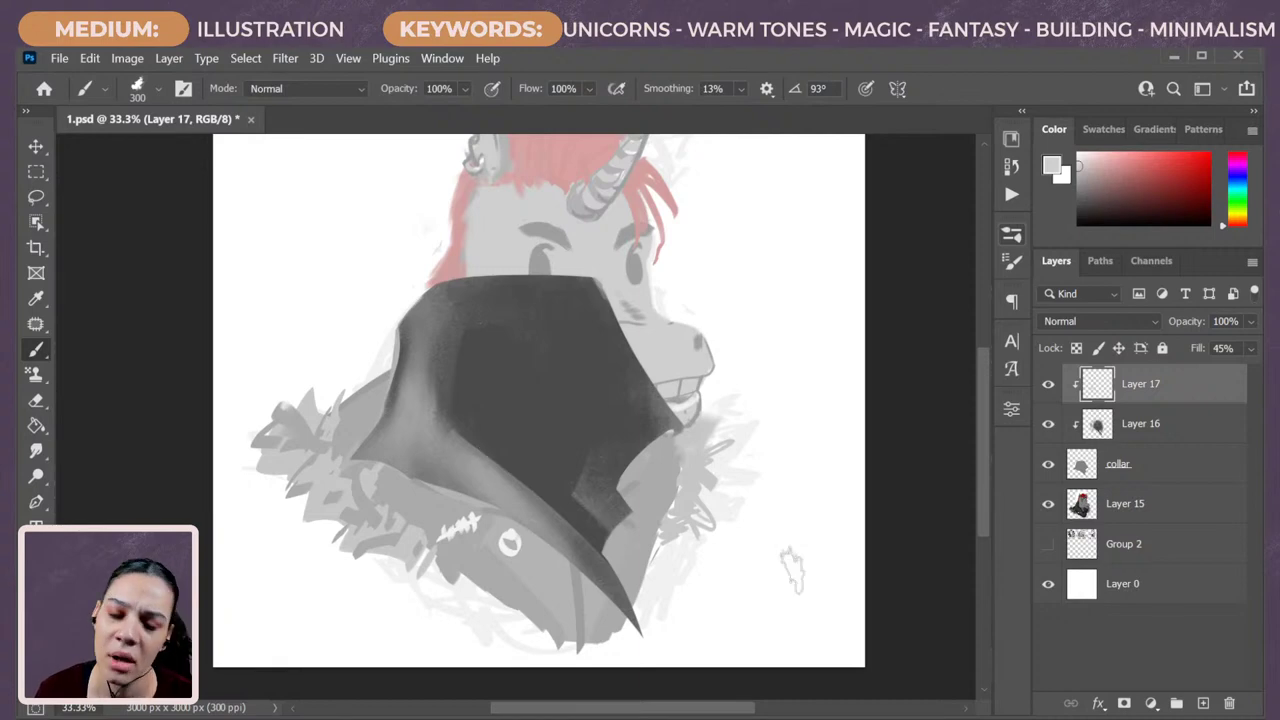
mouse_move(636, 578)
left_mouse_down()
mouse_move(638, 516)
mouse_move(622, 540)
left_mouse_up()
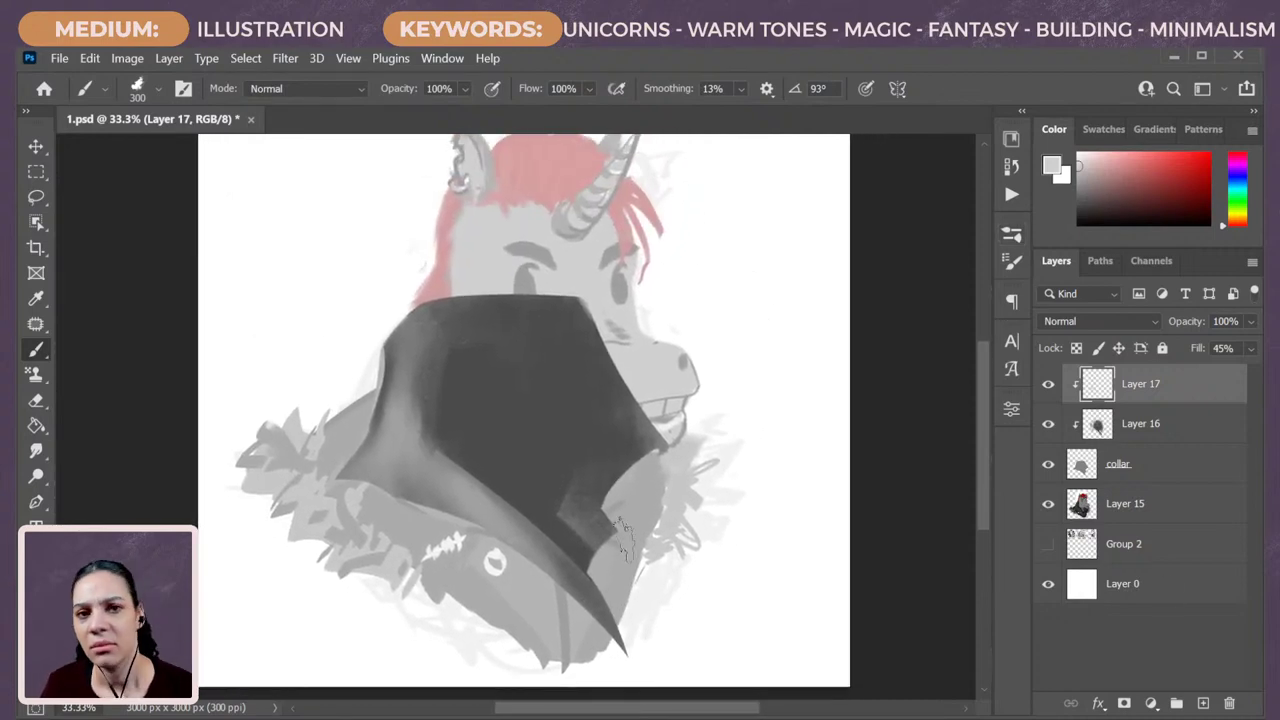
Group the collar layer with its two clipped layers and name the group "collar".
left_click(1170, 462)
left_click(1190, 383, "shift")
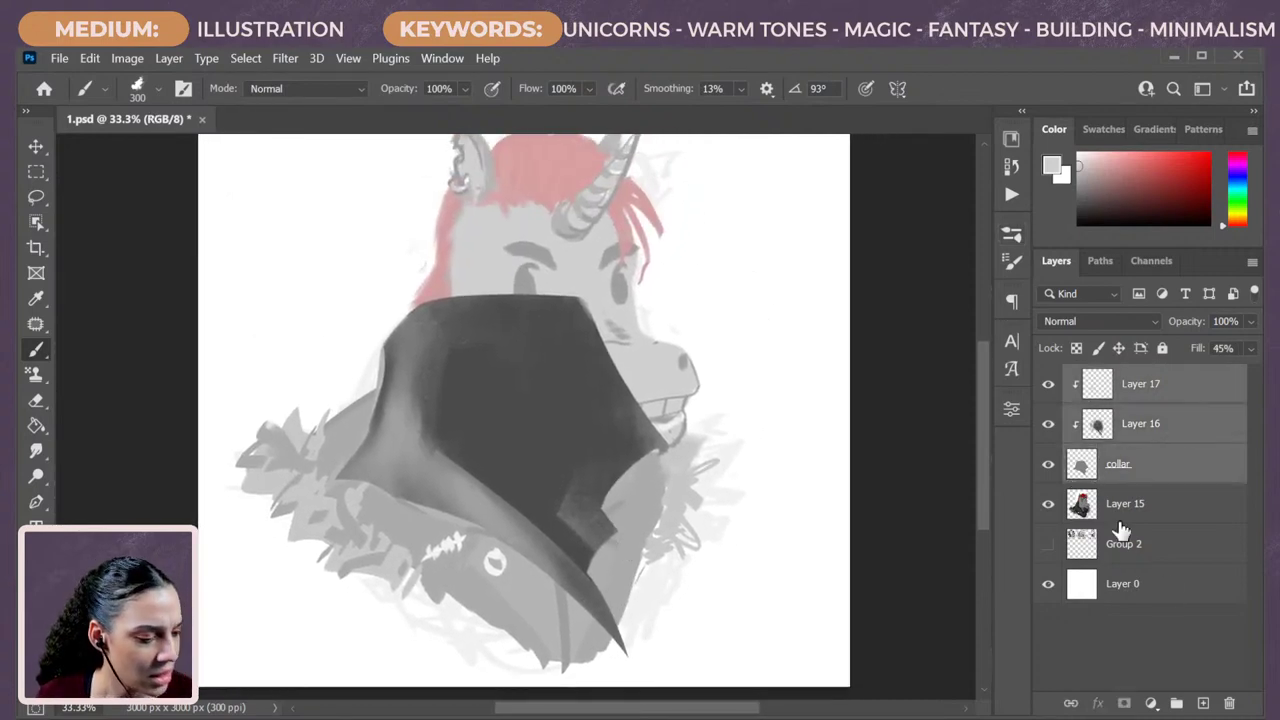
key("ctrl+g")
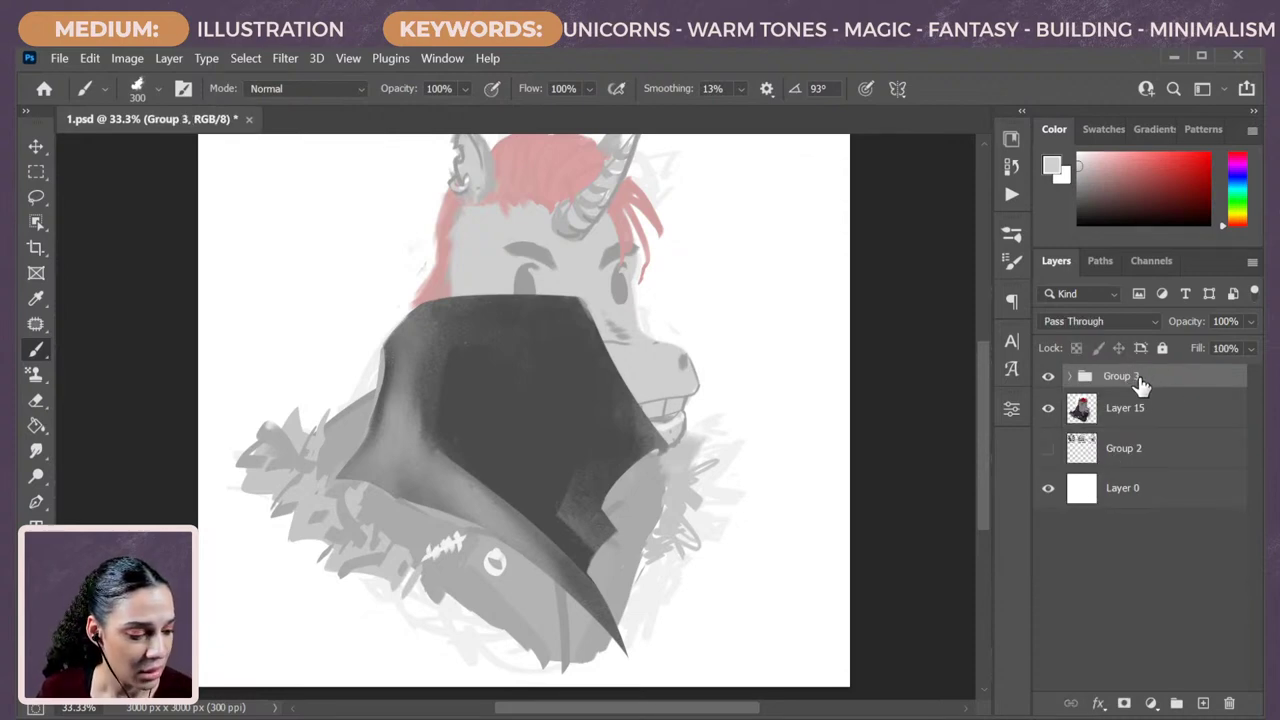
double_click(1124, 378)
type("collar")
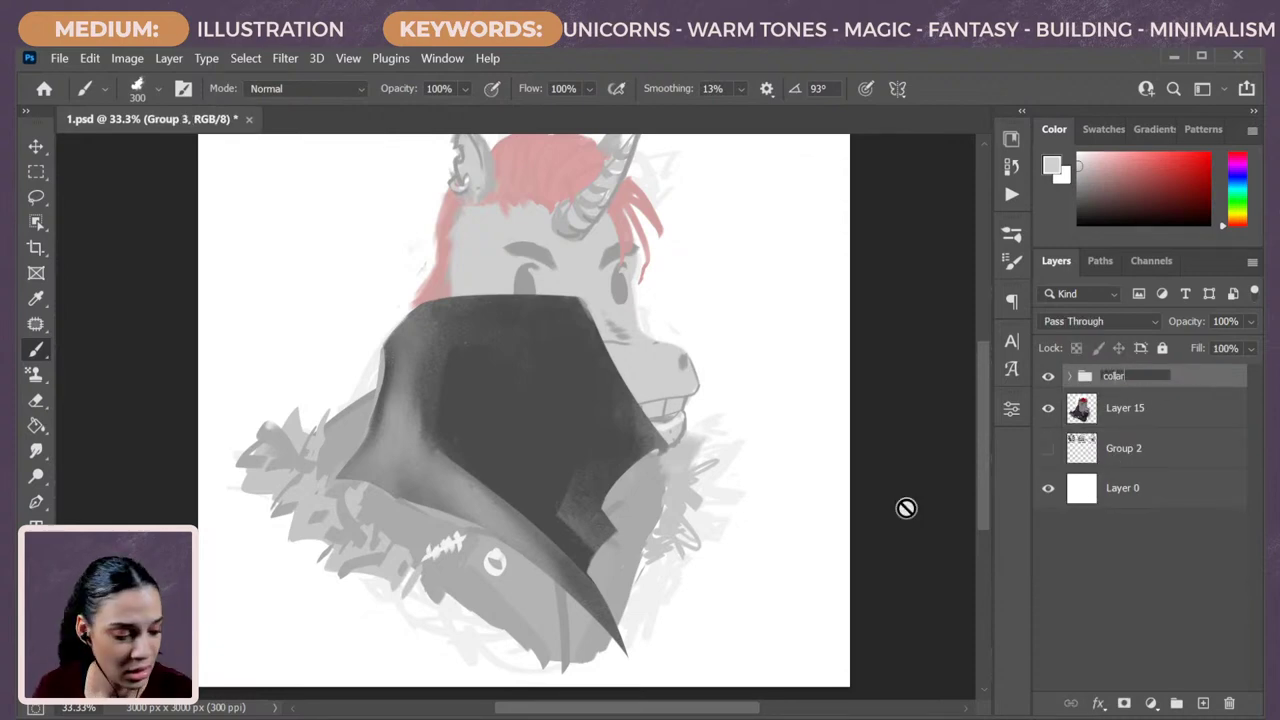
key("Return")
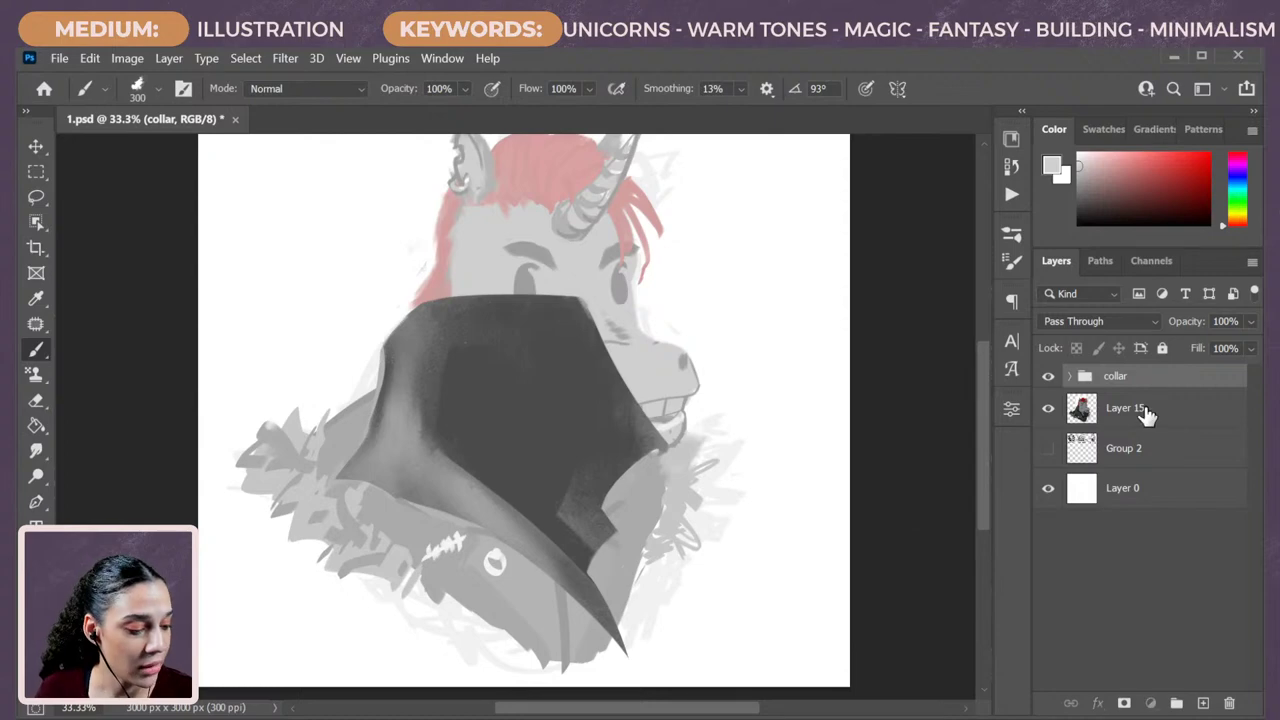
Add a new layer between Layer 15 and the collar group, and choose a near-black painting colour.
left_click(1107, 412)
key("ctrl+shift+alt+n")
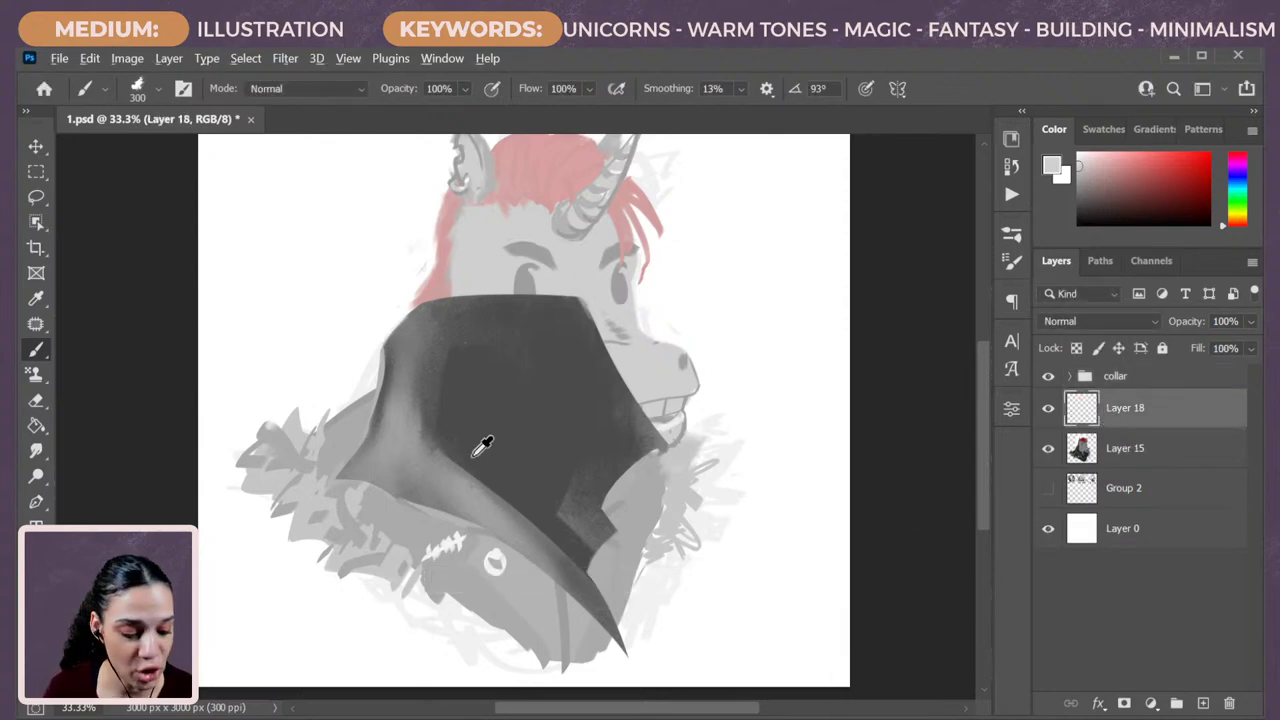
left_click(660, 340, "alt")
left_click_drag(1087, 208, 1075, 216)
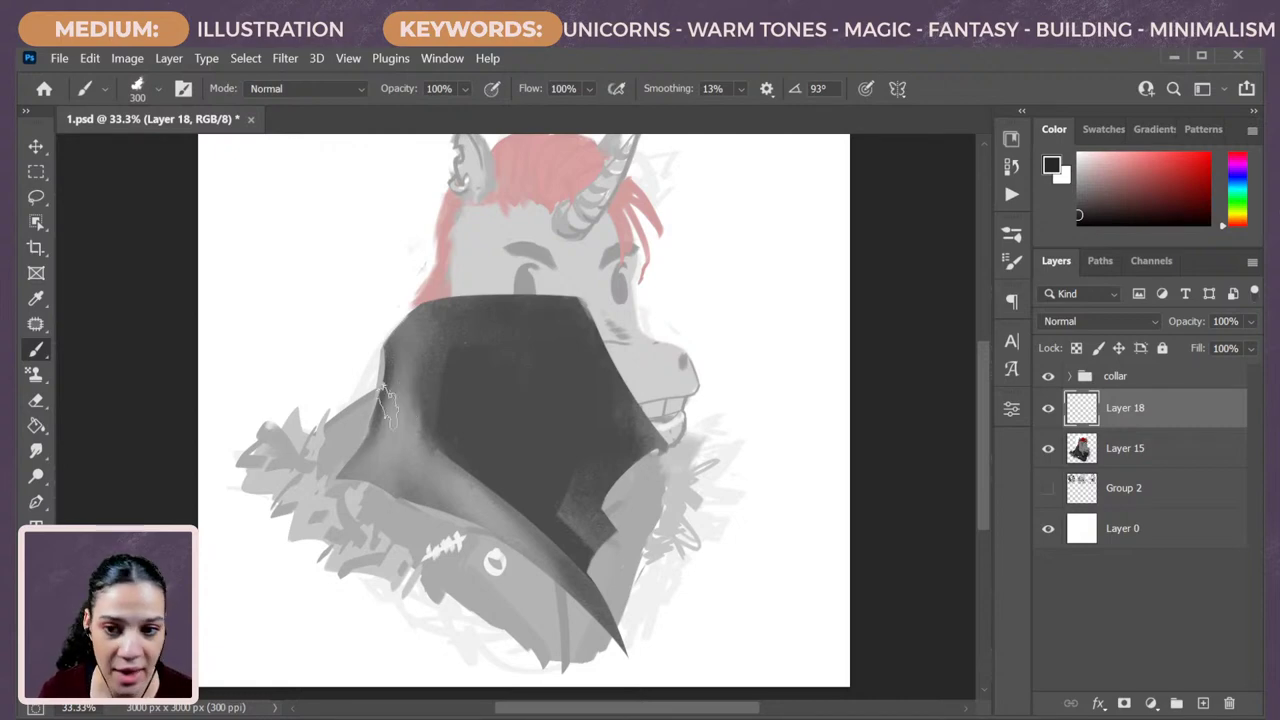
Block in the jacket's shoulders and chest behind and below the collar in near-black at brush size 300.
left_click_drag(385, 400, 272, 515)
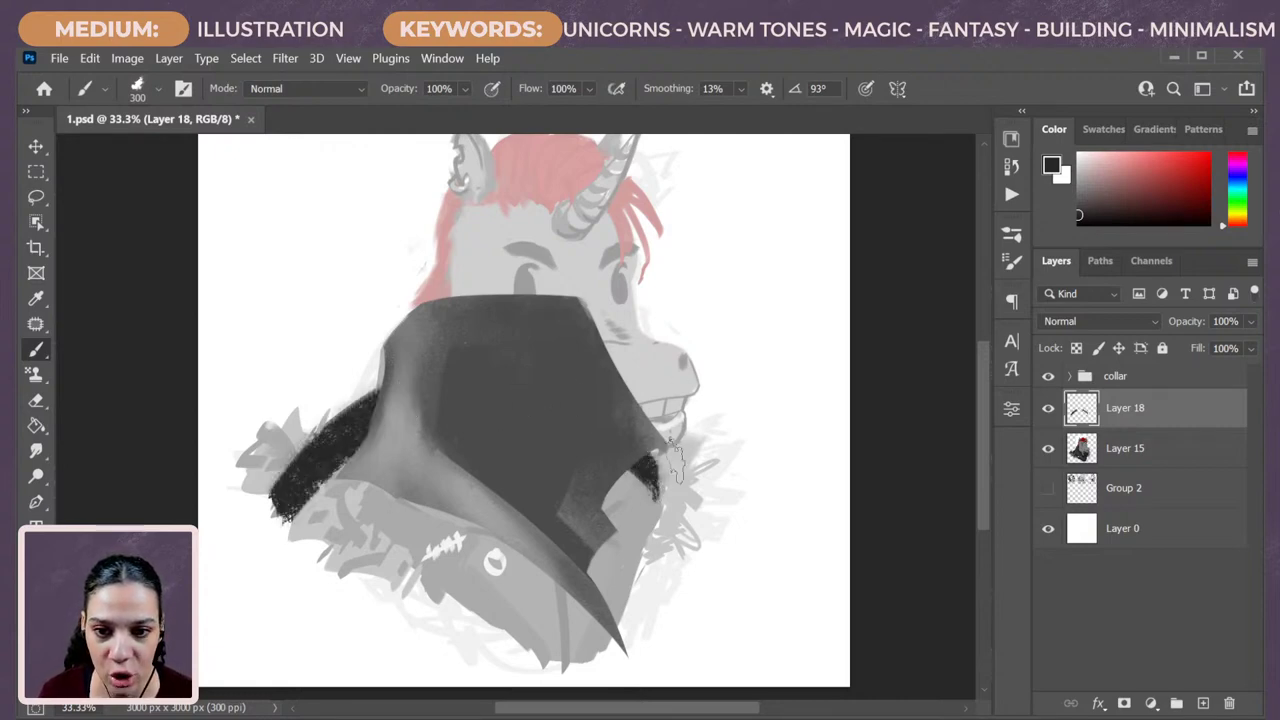
mouse_move(645, 470)
left_mouse_down()
mouse_move(586, 698)
mouse_move(598, 588)
mouse_move(646, 490)
mouse_move(603, 603)
mouse_move(582, 588)
mouse_move(620, 543)
mouse_move(613, 603)
mouse_move(643, 483)
mouse_move(640, 418)
left_mouse_up()
key("ctrl+z")
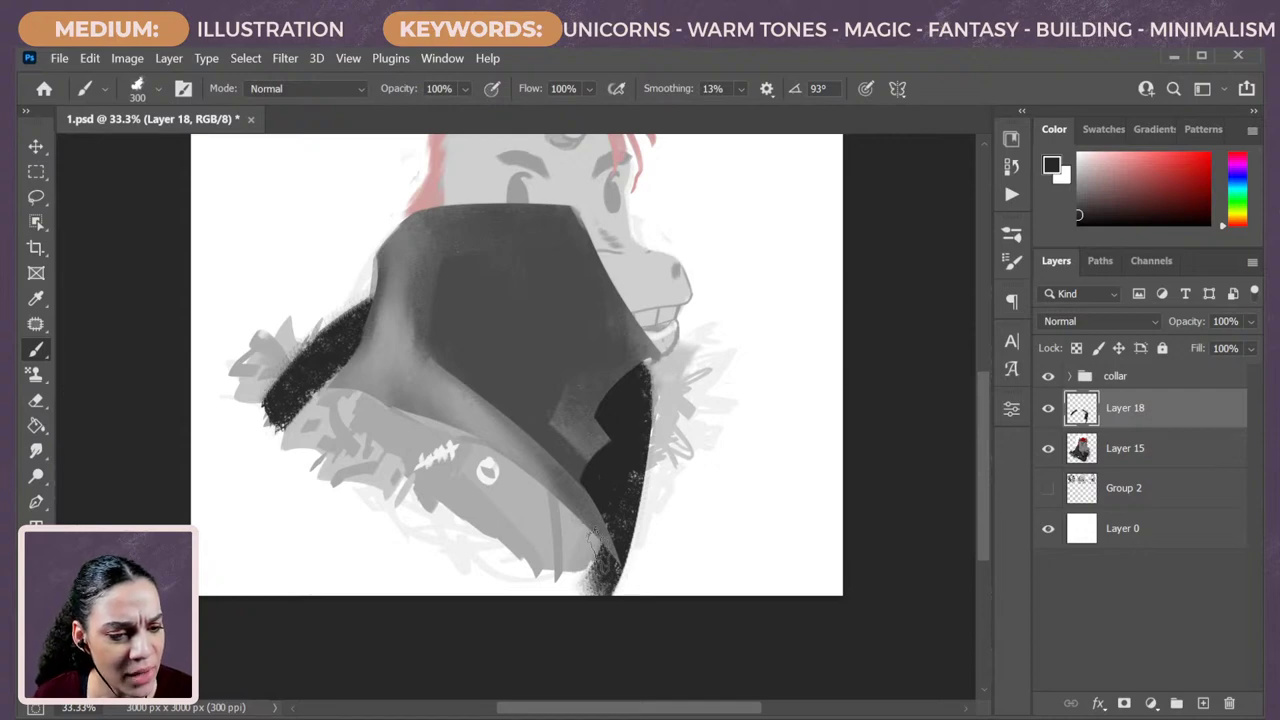
mouse_move(314, 418)
left_mouse_down()
mouse_move(359, 475)
mouse_move(499, 490)
mouse_move(342, 422)
mouse_move(562, 545)
mouse_move(439, 425)
mouse_move(549, 500)
mouse_move(502, 470)
mouse_move(586, 543)
left_mouse_up()
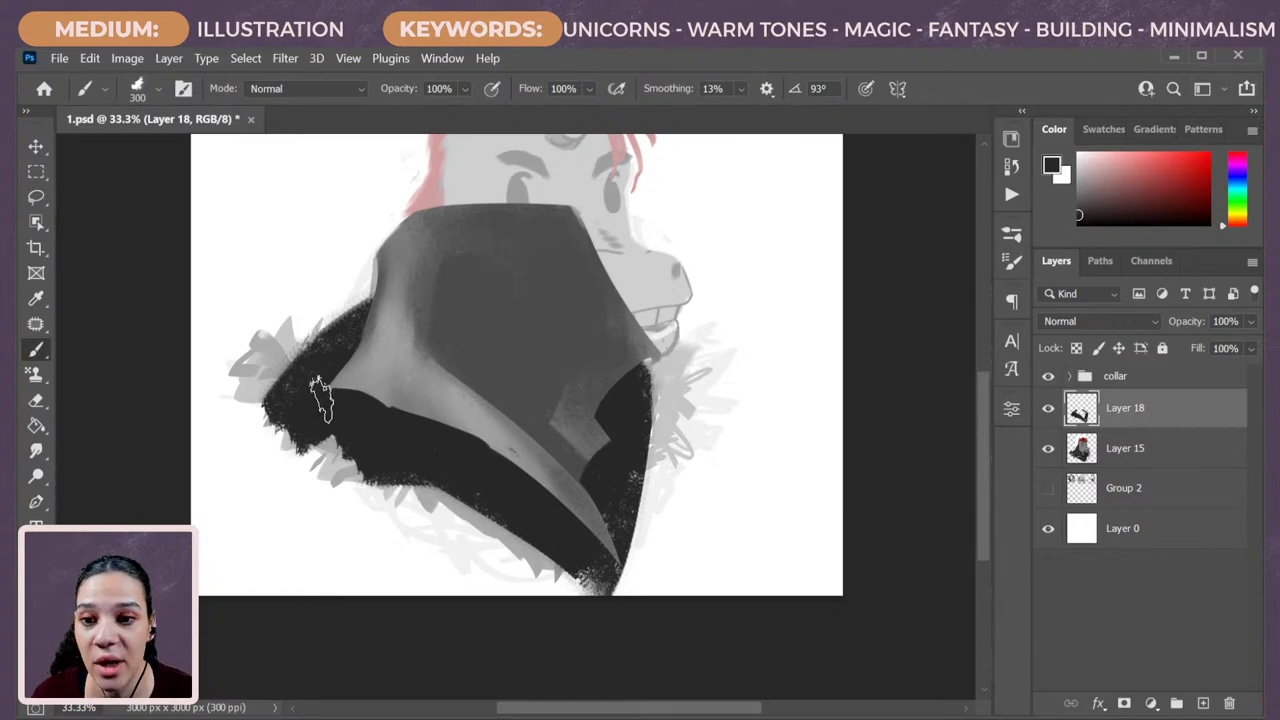
left_click_drag(384, 449, 592, 580)
left_click_drag(306, 420, 531, 543)
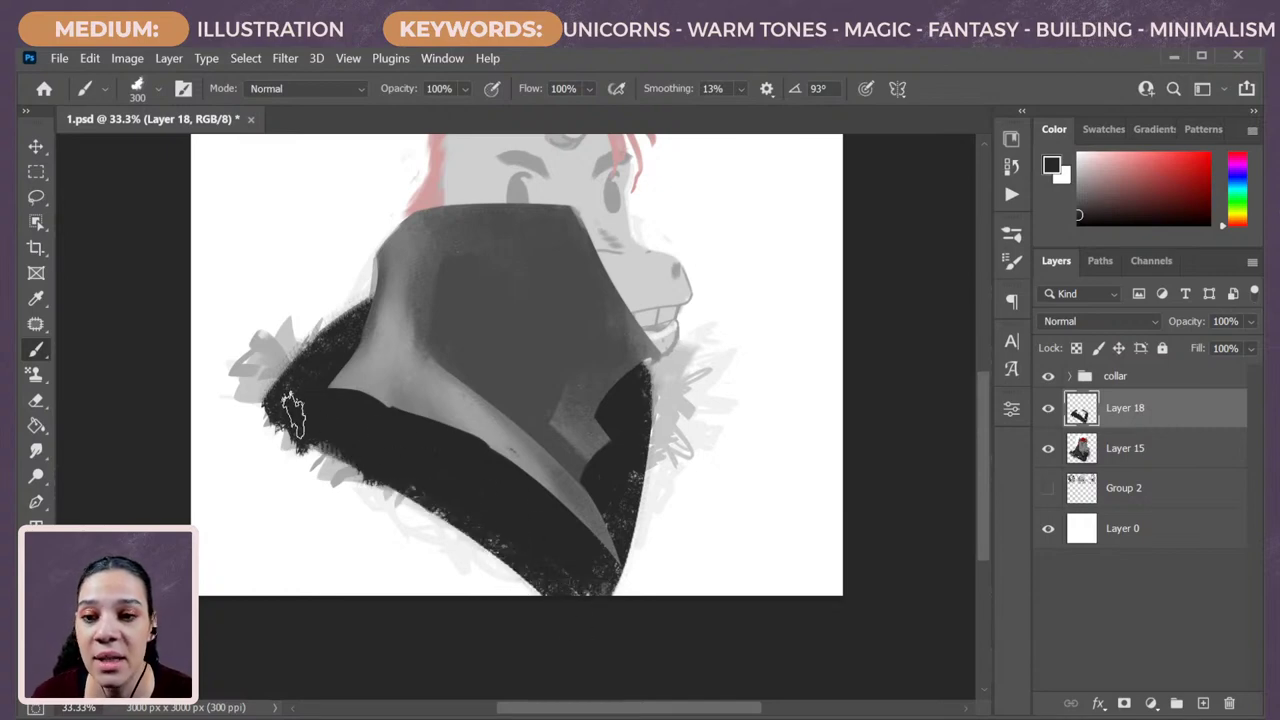
mouse_move(297, 414)
left_mouse_down()
mouse_move(385, 474)
mouse_move(572, 660)
left_mouse_up()
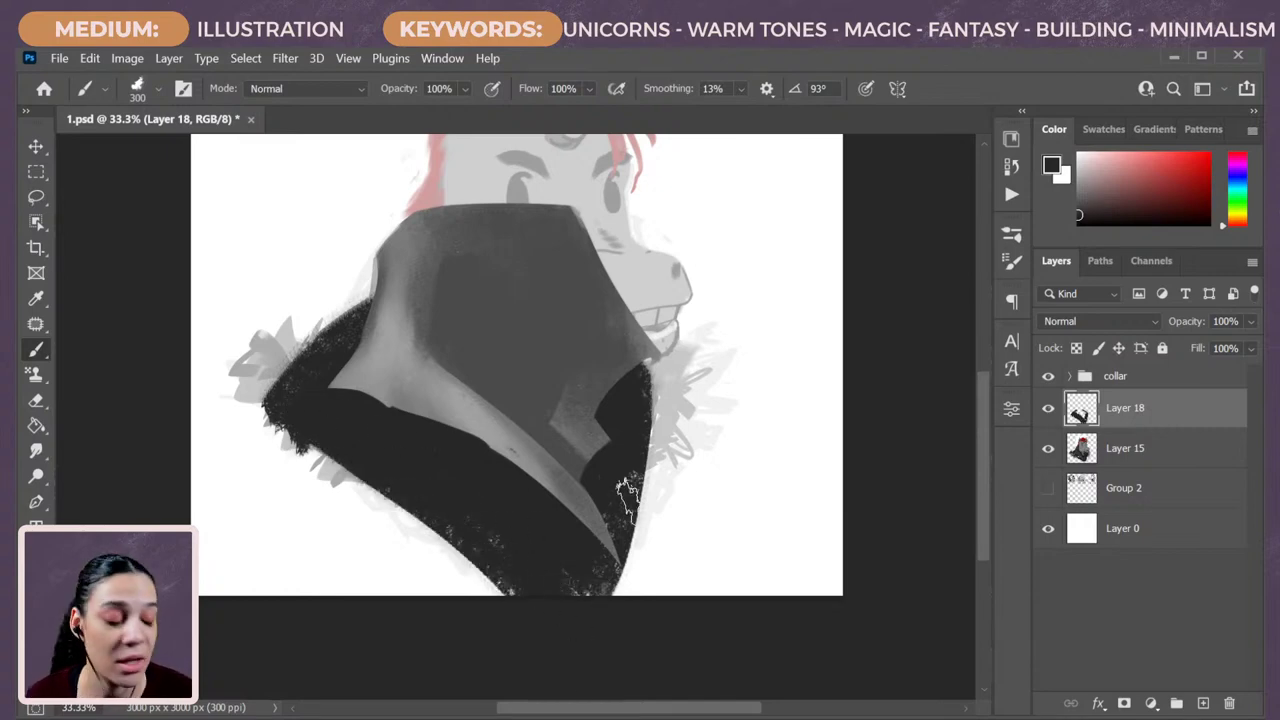
Move the collar group, Layer 18 and Layer 15 together upward on the canvas, centred horizontally at X 1500 px.
left_click(1168, 450)
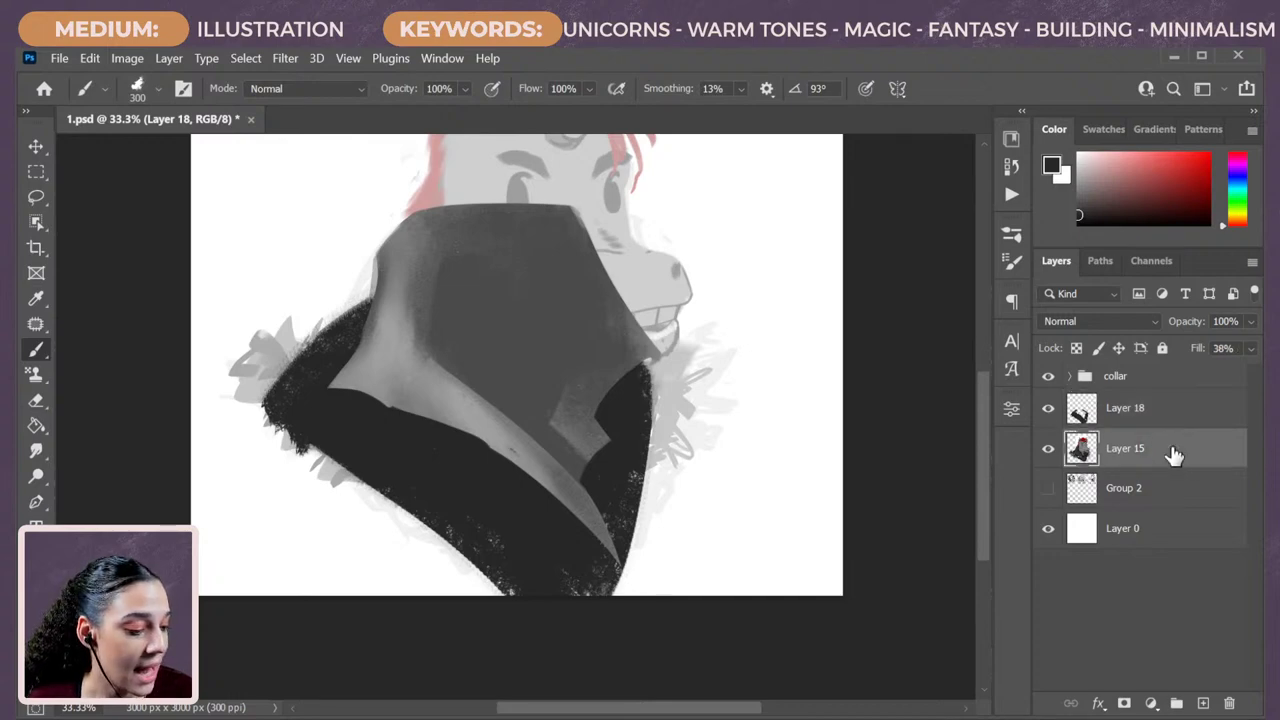
left_click(1158, 386, "shift")
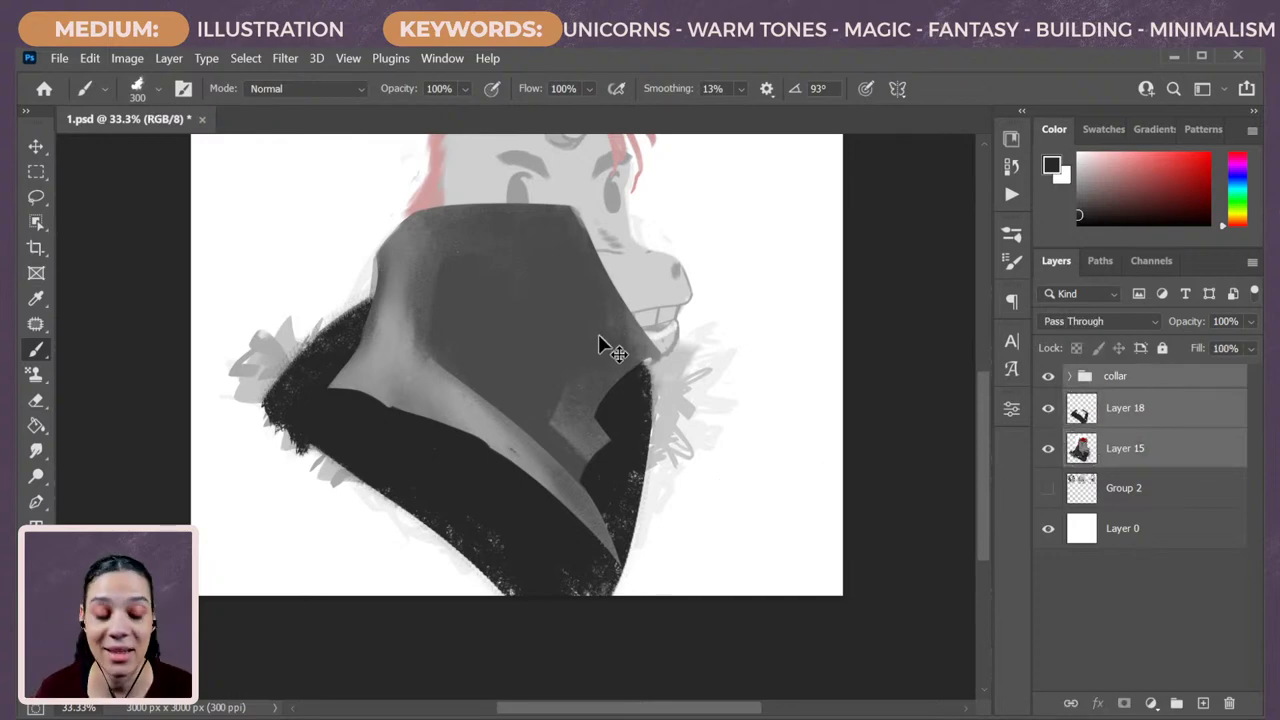
key("ctrl+t")
key("ctrl+minus")
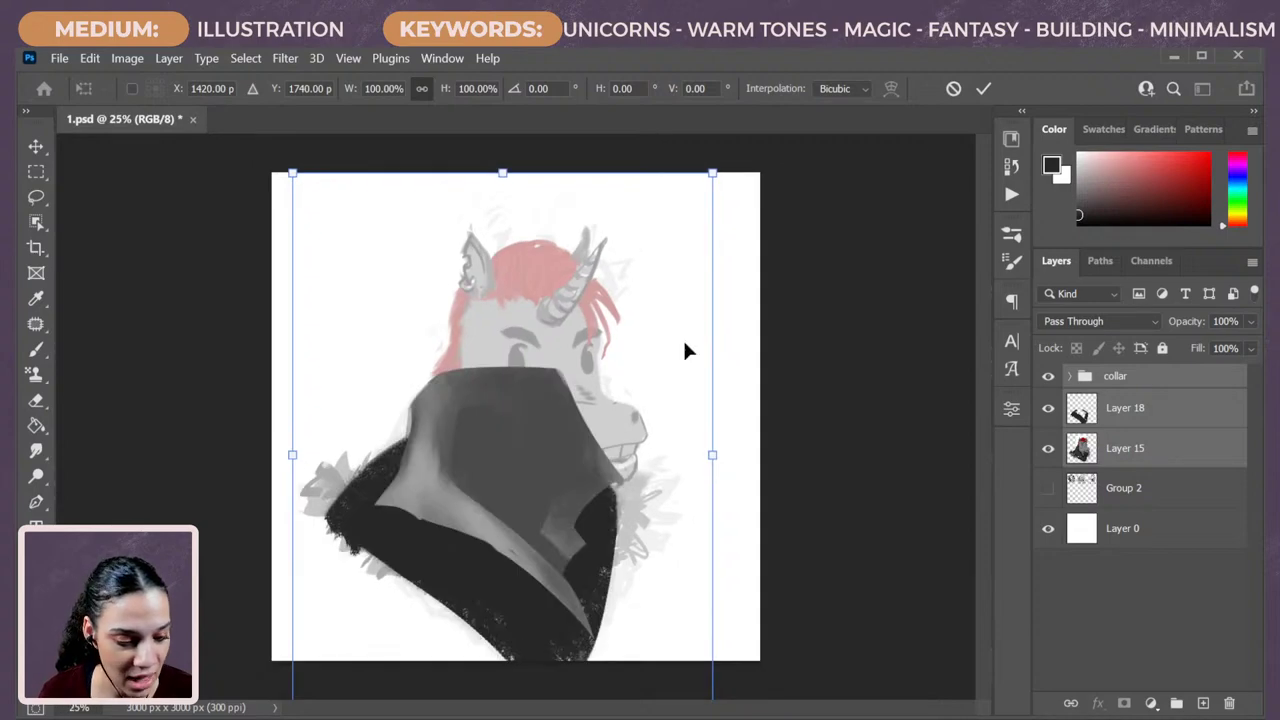
left_click_drag(635, 445, 646, 408)
key("Return")
Extend the near-black jacket on Layer 18 down past its cut-off bottom edge, and widen the chest side below the muzzle.
key("b")
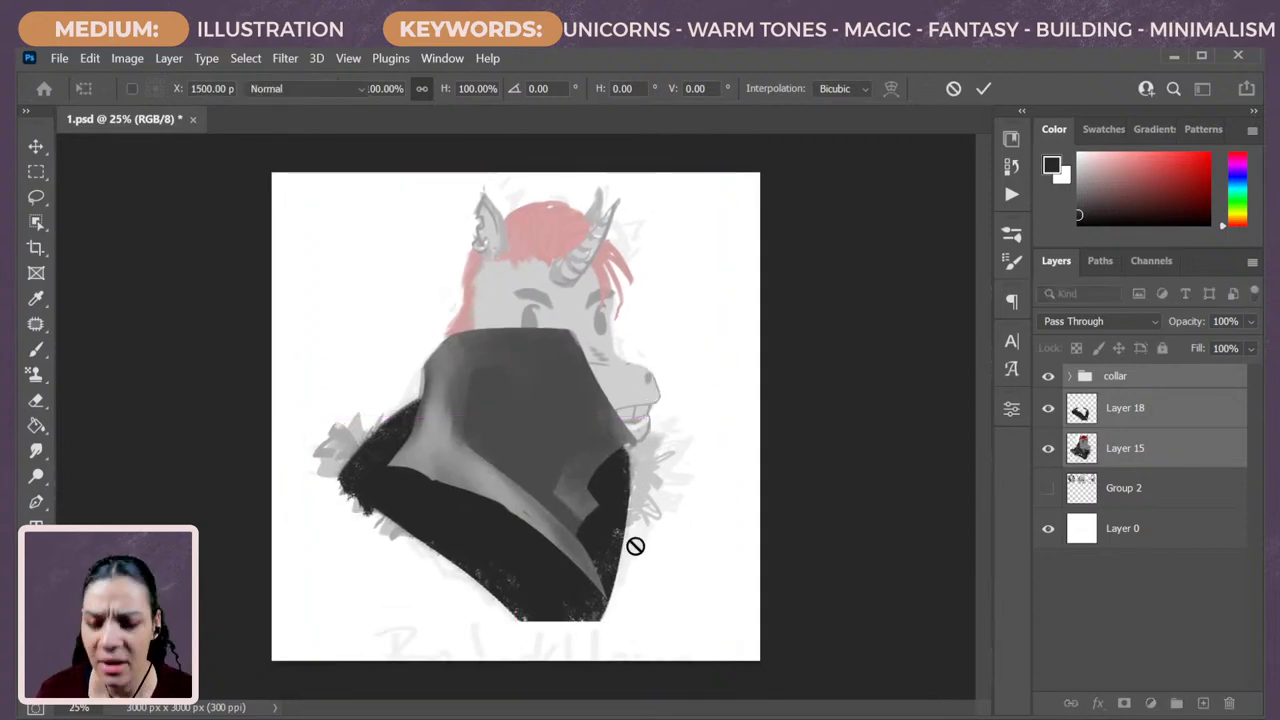
left_click(1165, 412)
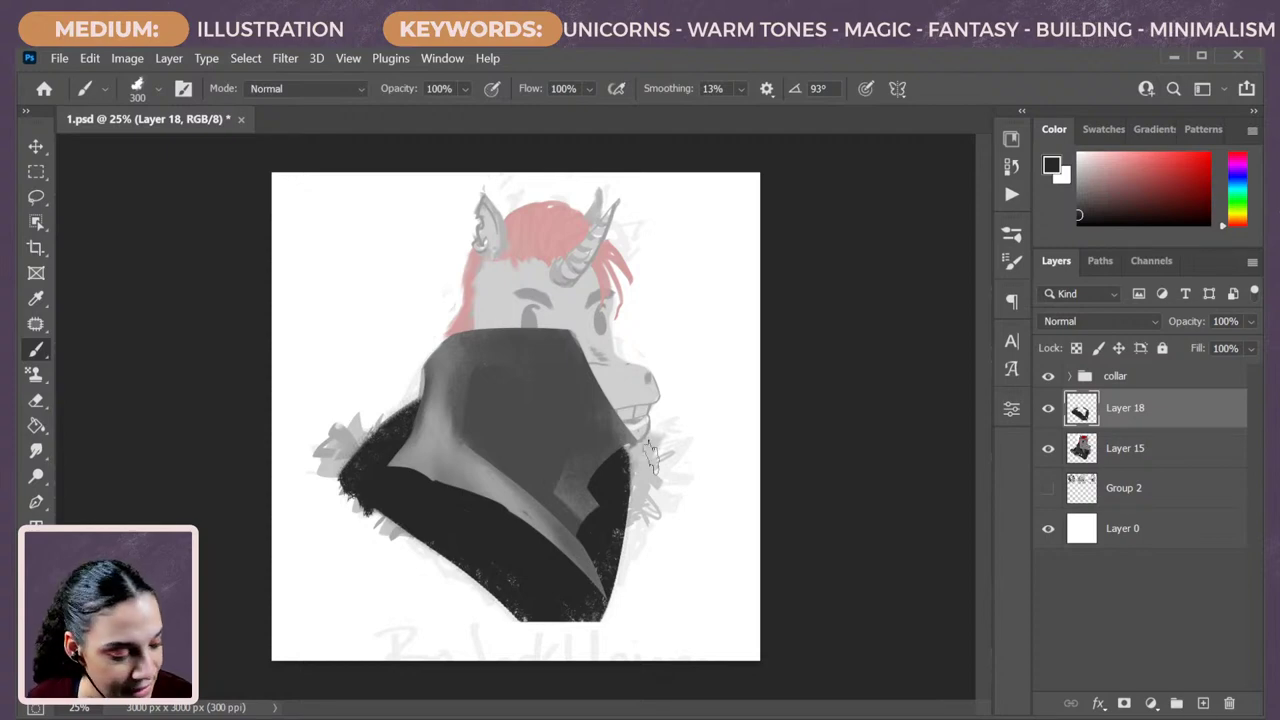
mouse_move(522, 598)
left_mouse_down()
mouse_move(540, 655)
mouse_move(550, 580)
mouse_move(572, 635)
mouse_move(590, 640)
mouse_move(612, 481)
mouse_move(594, 626)
left_mouse_up()
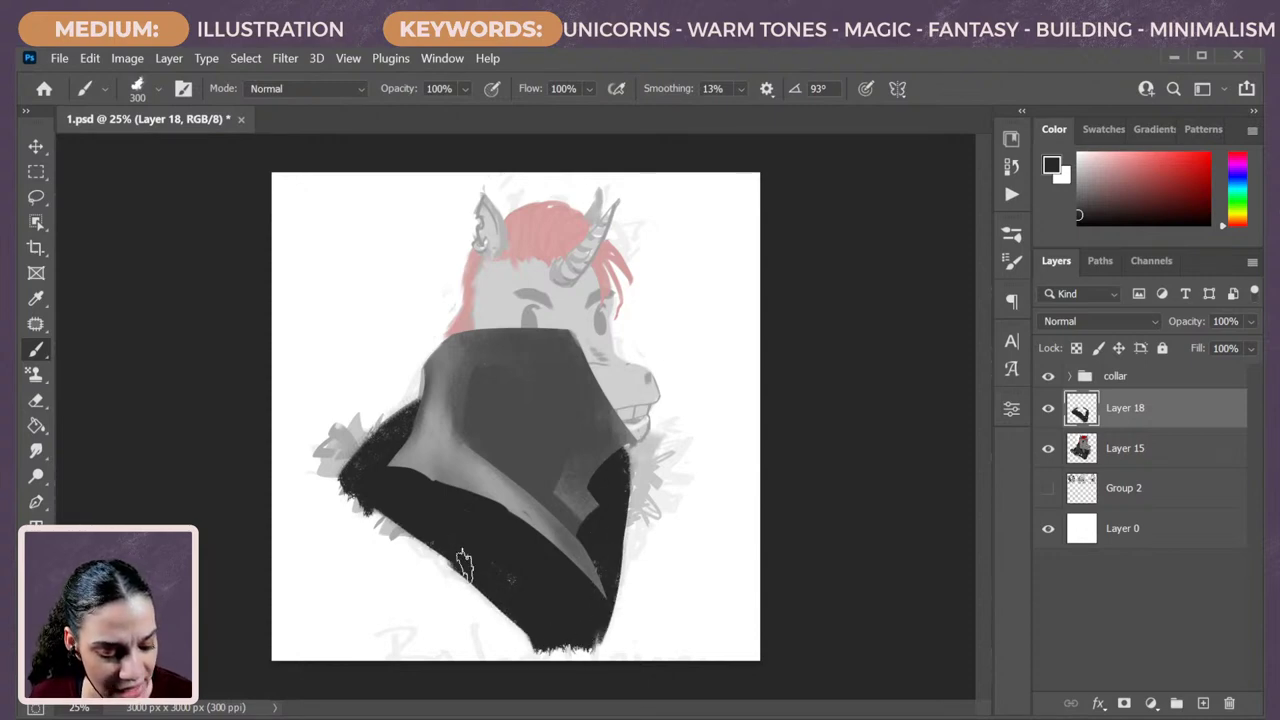
mouse_move(618, 460)
left_mouse_down()
mouse_move(632, 485)
mouse_move(628, 560)
left_mouse_up()
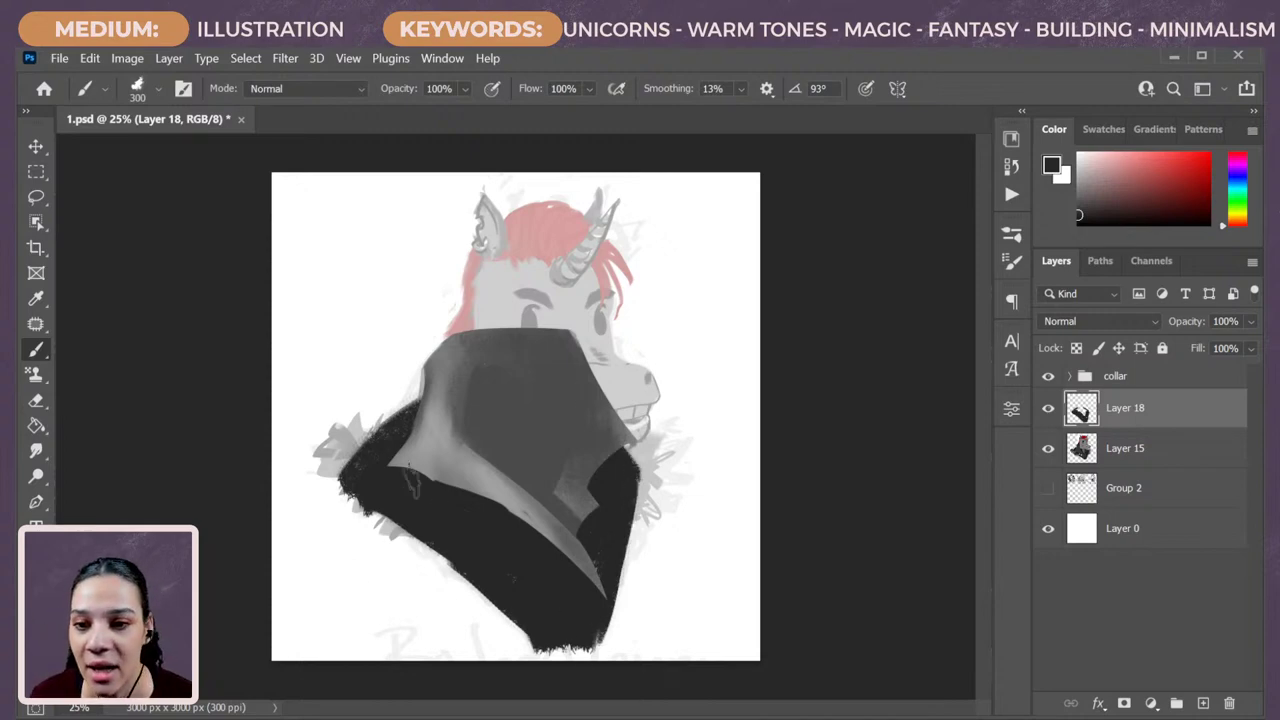
Trim the jacket's ragged lower, bottom and shoulder edges on Layer 18 into clean outlines with the eraser at size 175.
key("e")
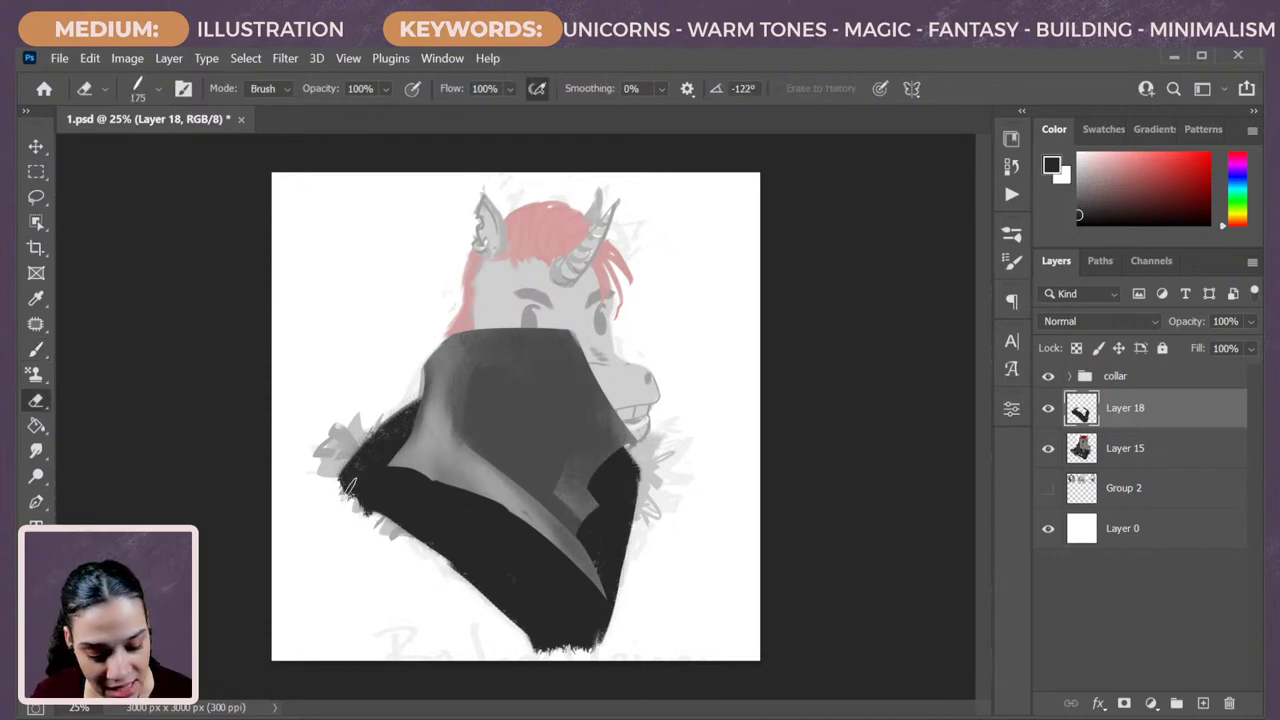
mouse_move(342, 478)
left_mouse_down()
mouse_move(360, 508)
mouse_move(512, 626)
left_mouse_up()
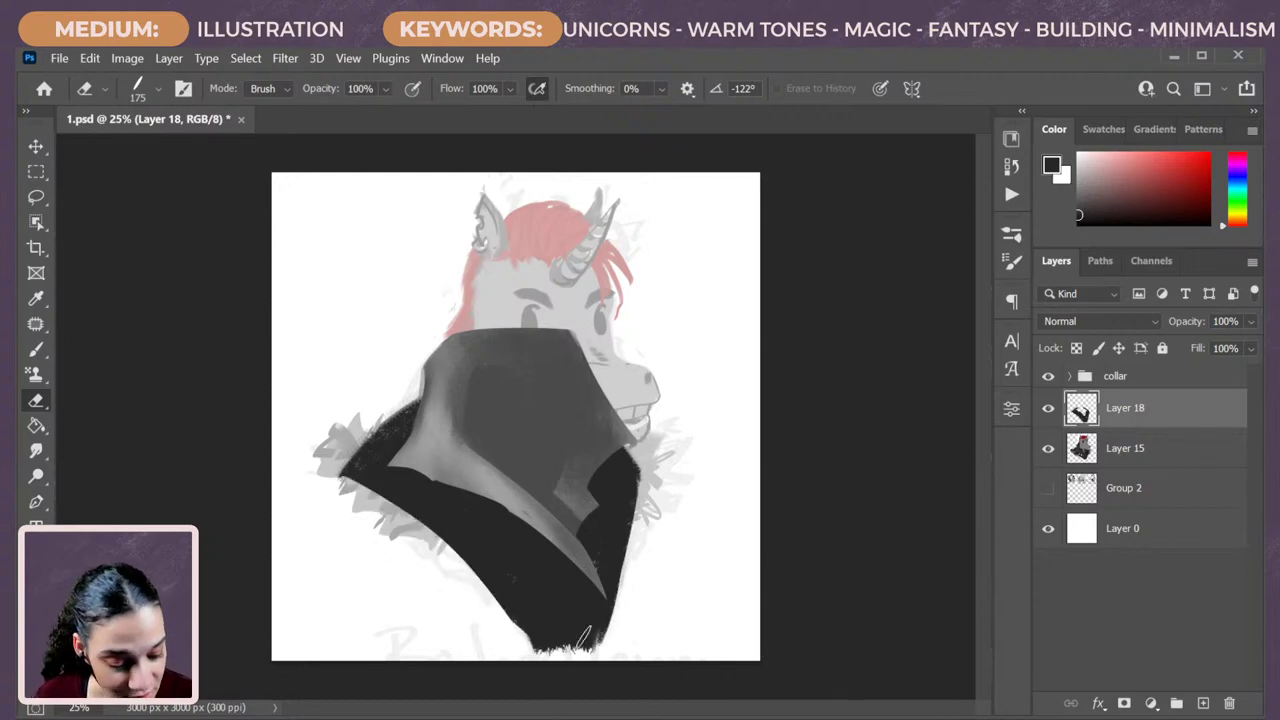
key("ctrl+z")
left_click_drag(332, 486, 528, 636)
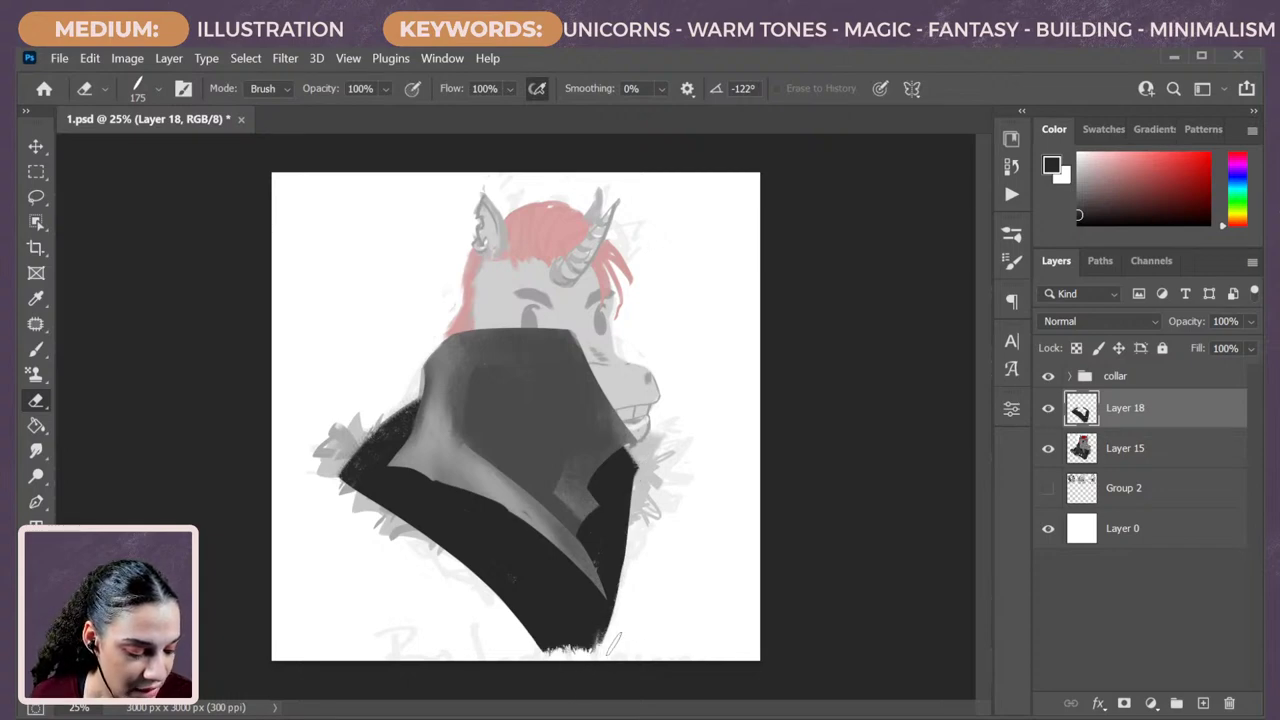
mouse_move(612, 650)
left_mouse_down()
mouse_move(628, 644)
mouse_move(592, 638)
left_mouse_up()
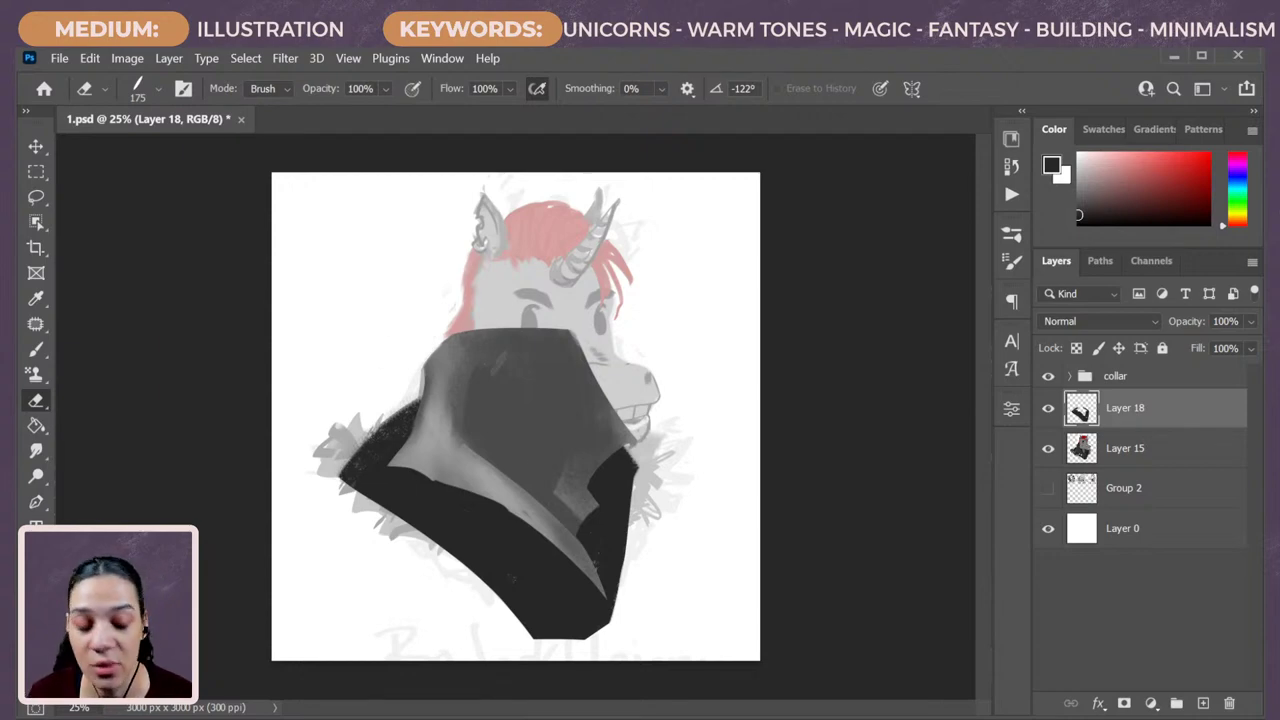
left_click_drag(415, 400, 360, 450)
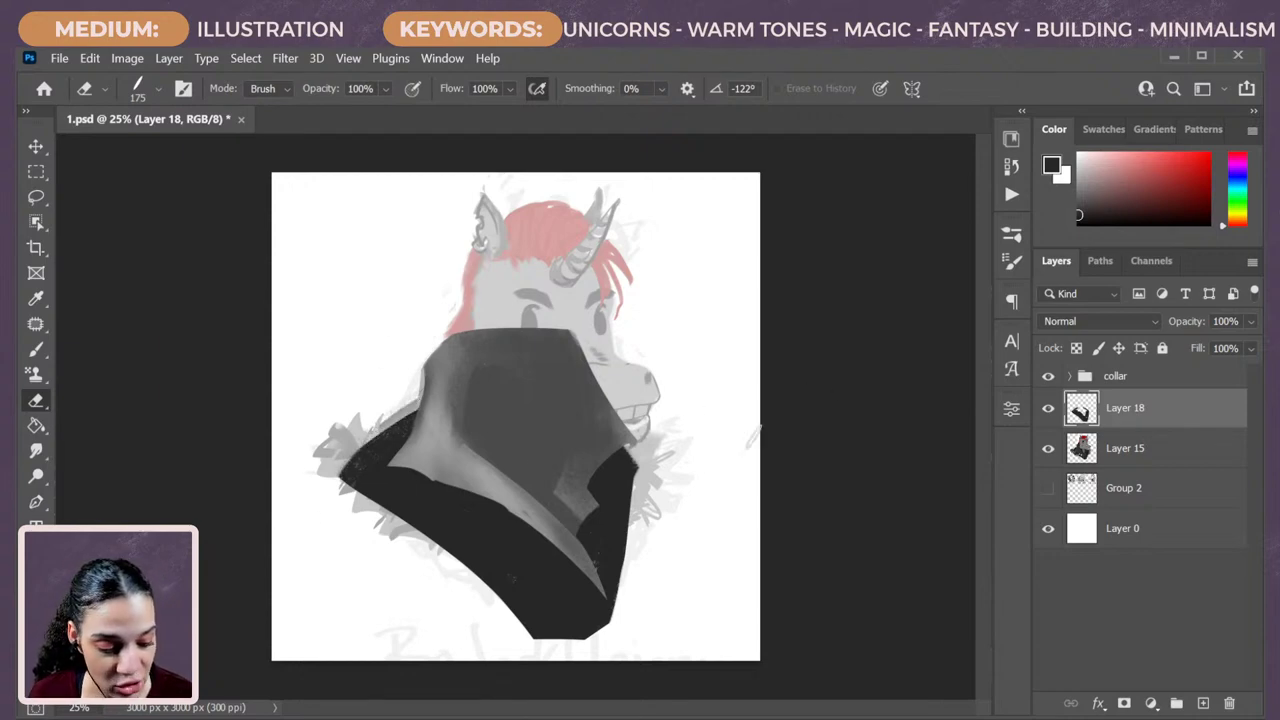
Repaint the jacket's back shoulder in near-black at brush size 300 and erase its rough edge into a clean, angular contour.
key("b")
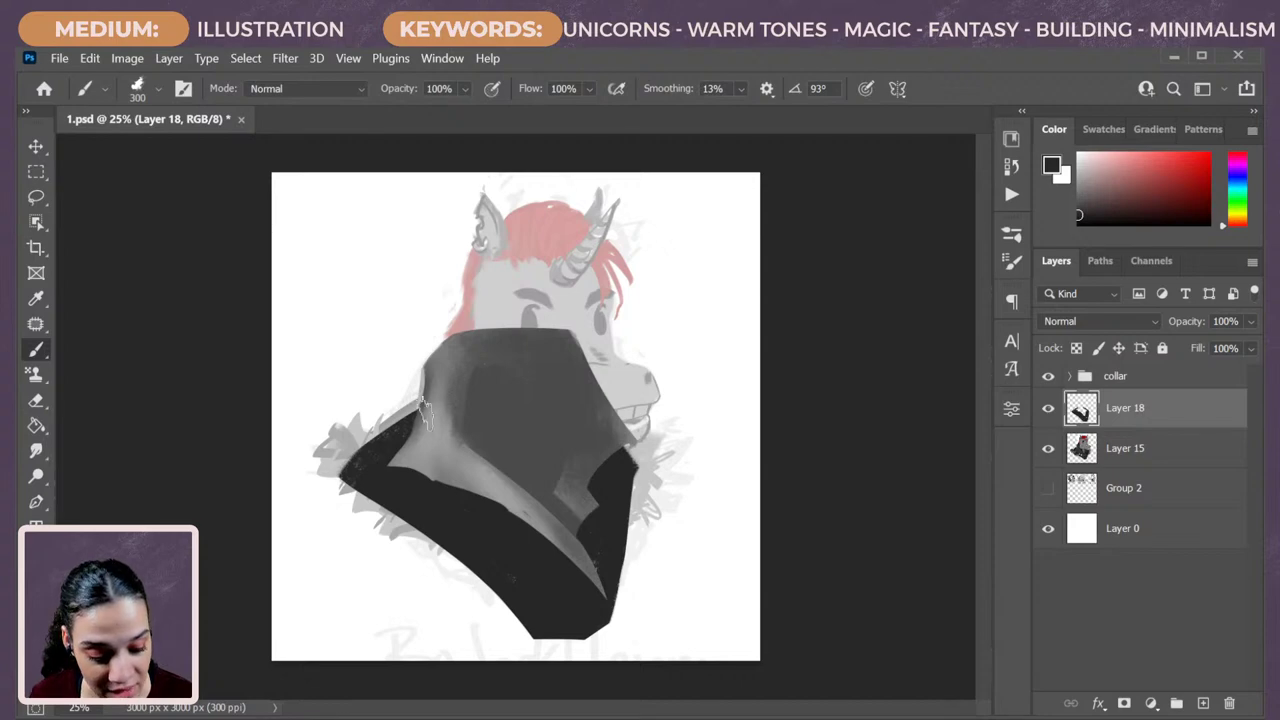
mouse_move(425, 410)
left_mouse_down()
mouse_move(373, 433)
mouse_move(361, 460)
mouse_move(428, 395)
mouse_move(337, 467)
mouse_move(429, 387)
mouse_move(375, 455)
left_mouse_up()
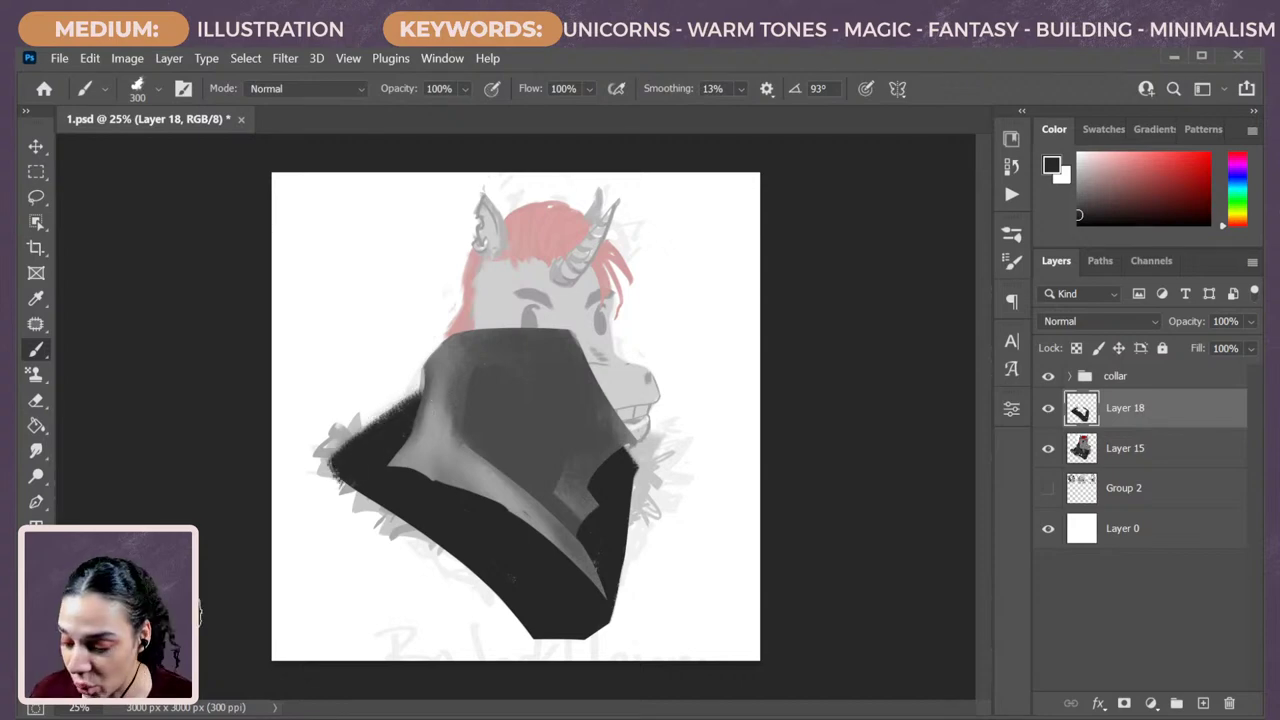
key("e")
key("ctrl+z")
key("ctrl+z")
key("ctrl+z")
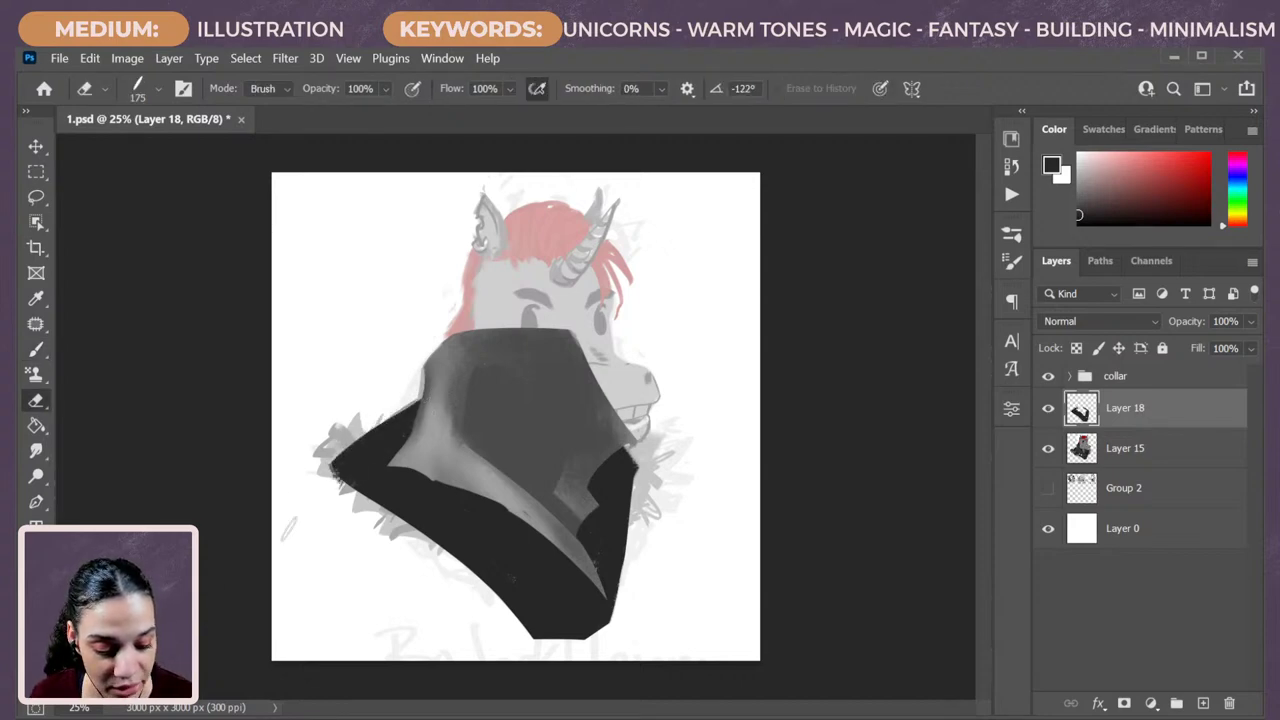
key("ctrl+z")
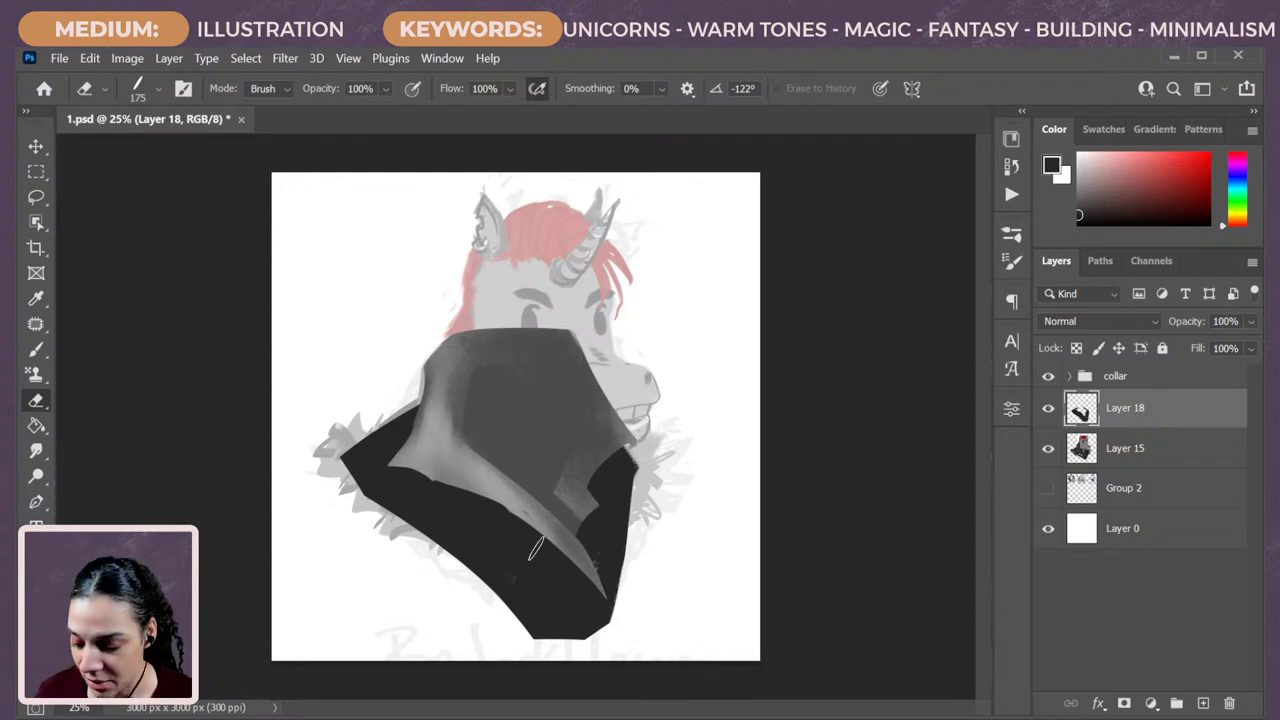
key("p")
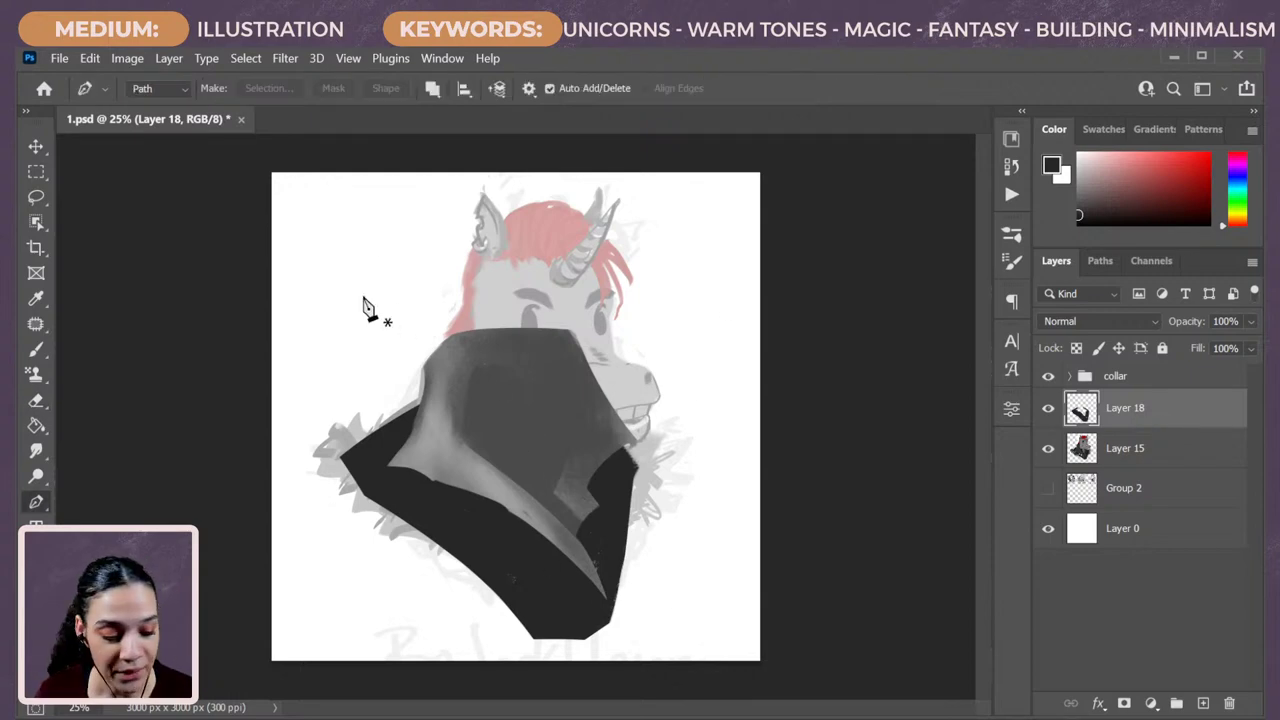
left_click(371, 224)
left_click(337, 316)
left_click(418, 342)
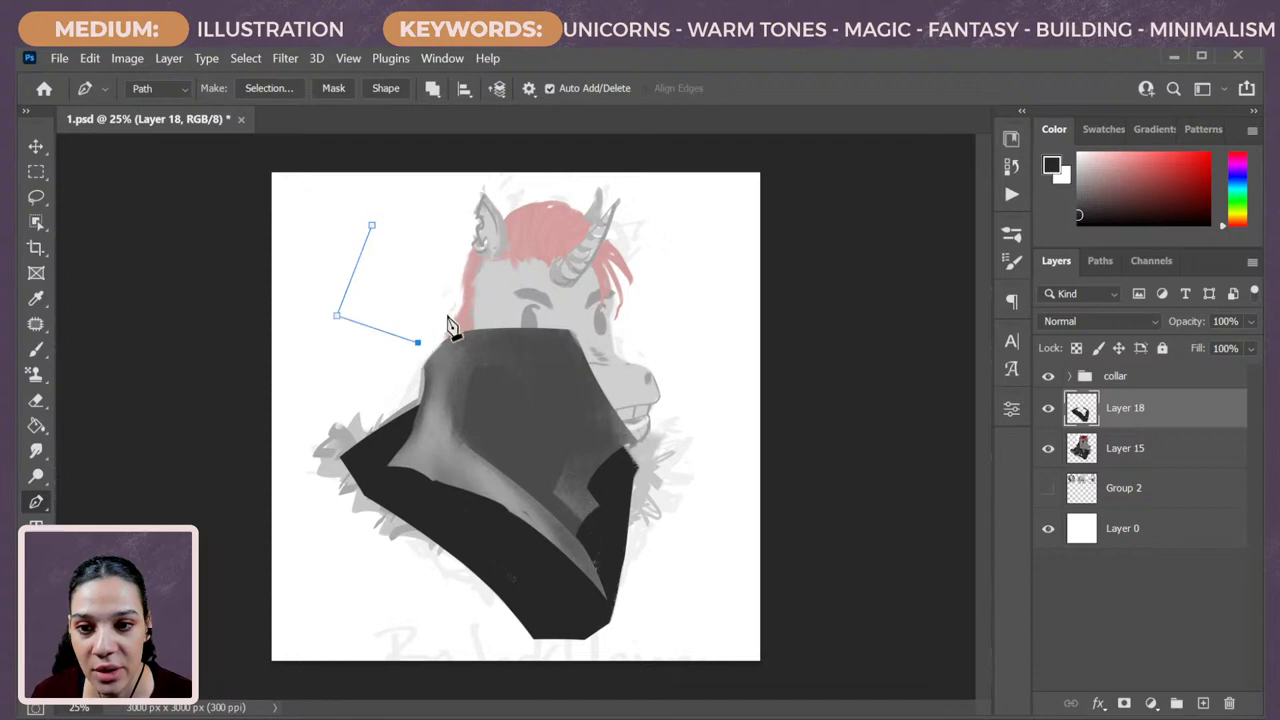
left_click(490, 270)
left_click(372, 224)
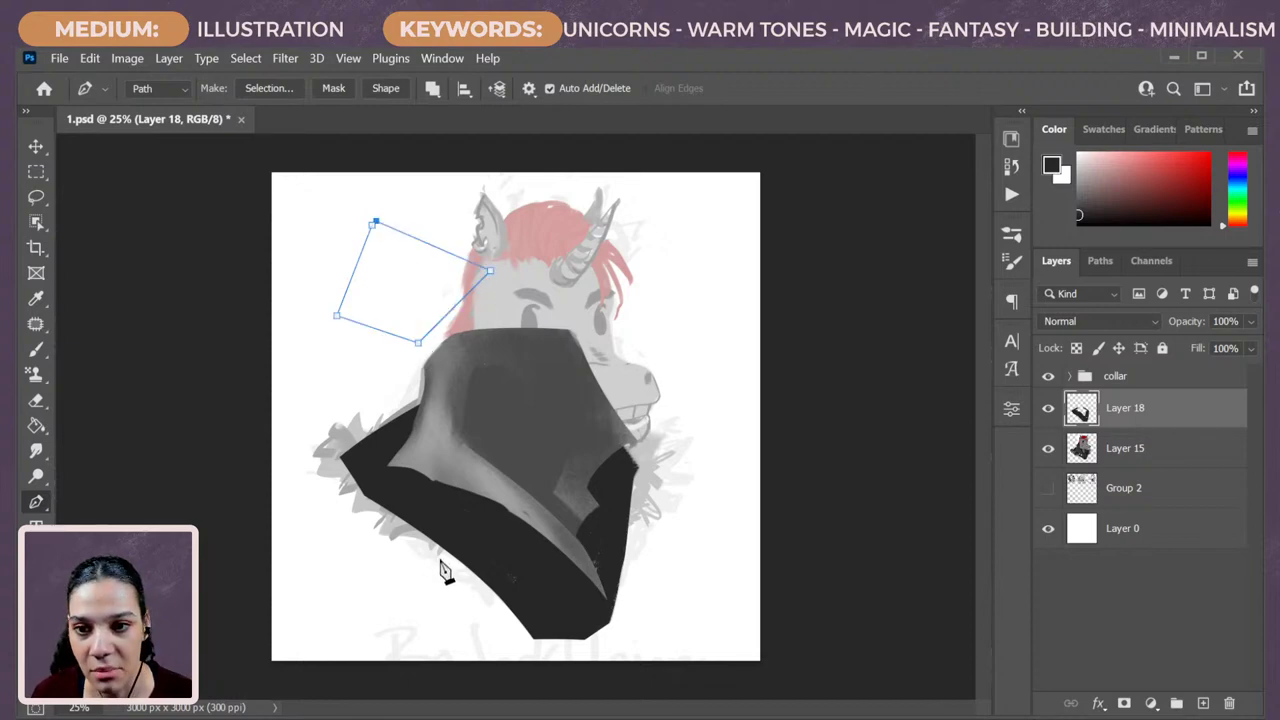
key("ctrl+z")
key("ctrl+z")
key("ctrl+z")
key("ctrl+z")
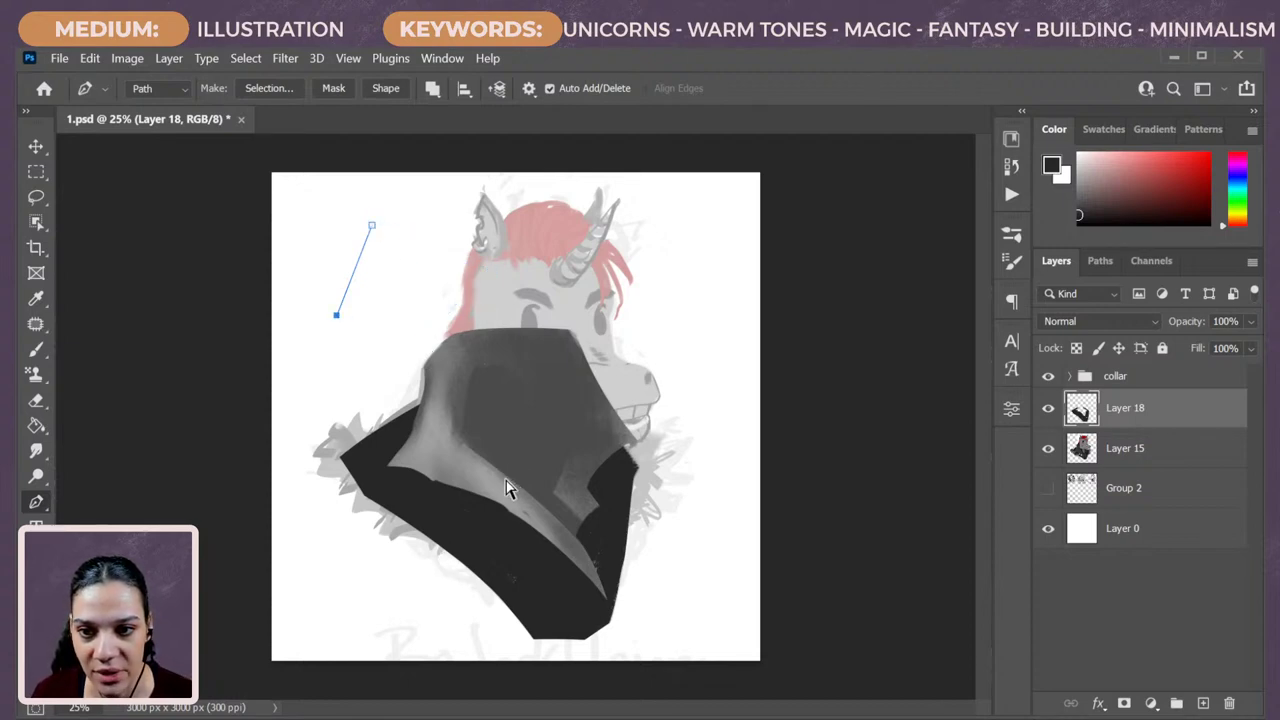
key("ctrl+z")
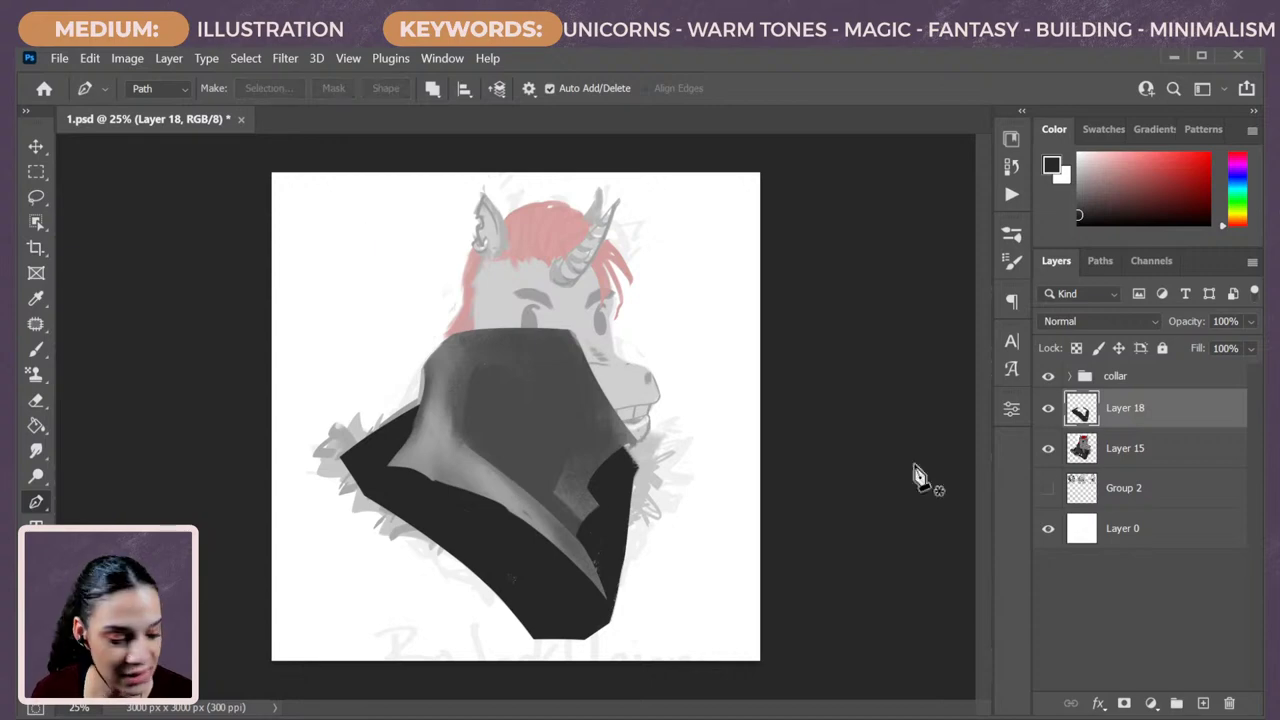
Trace the jacket's outline with a closed Pen tool path, curving across behind the collar, and convert it into a near-black shape layer.
left_click(637, 466)
left_click_drag(343, 458, 366, 498)
left_click_drag(532, 636, 586, 644)
left_click(607, 622)
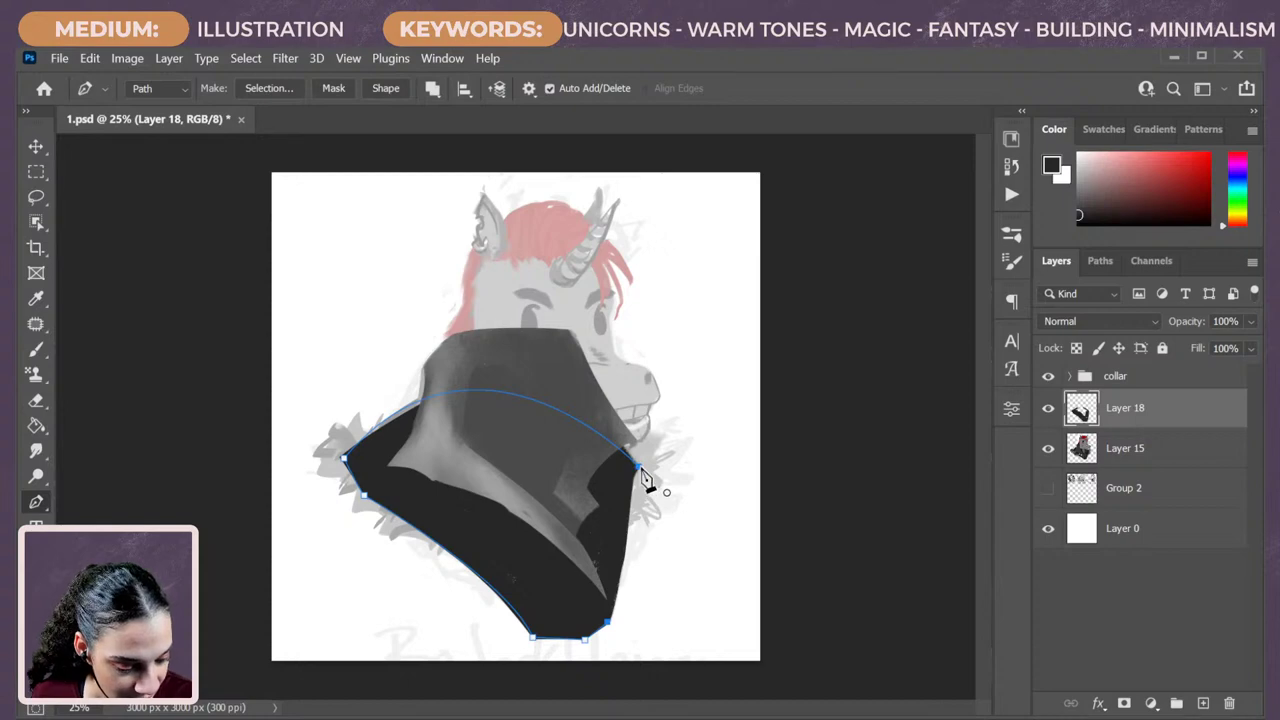
left_click_drag(638, 466, 638, 412)
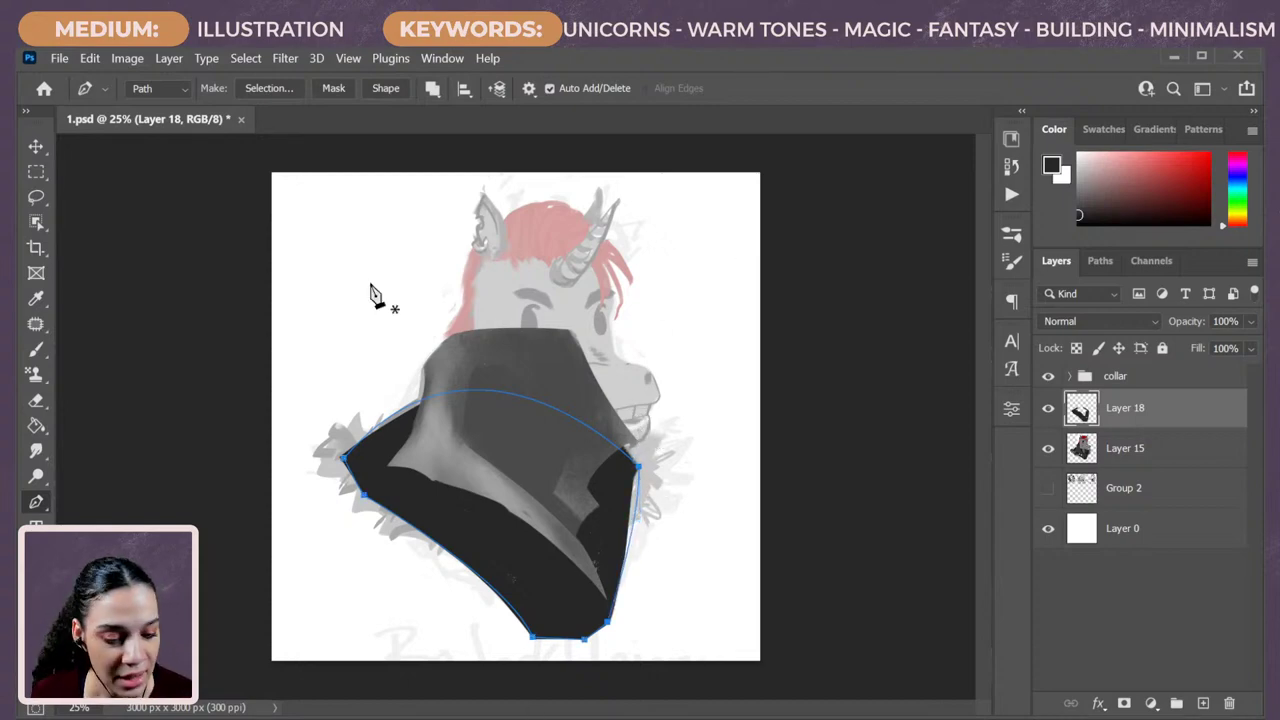
left_click(385, 88)
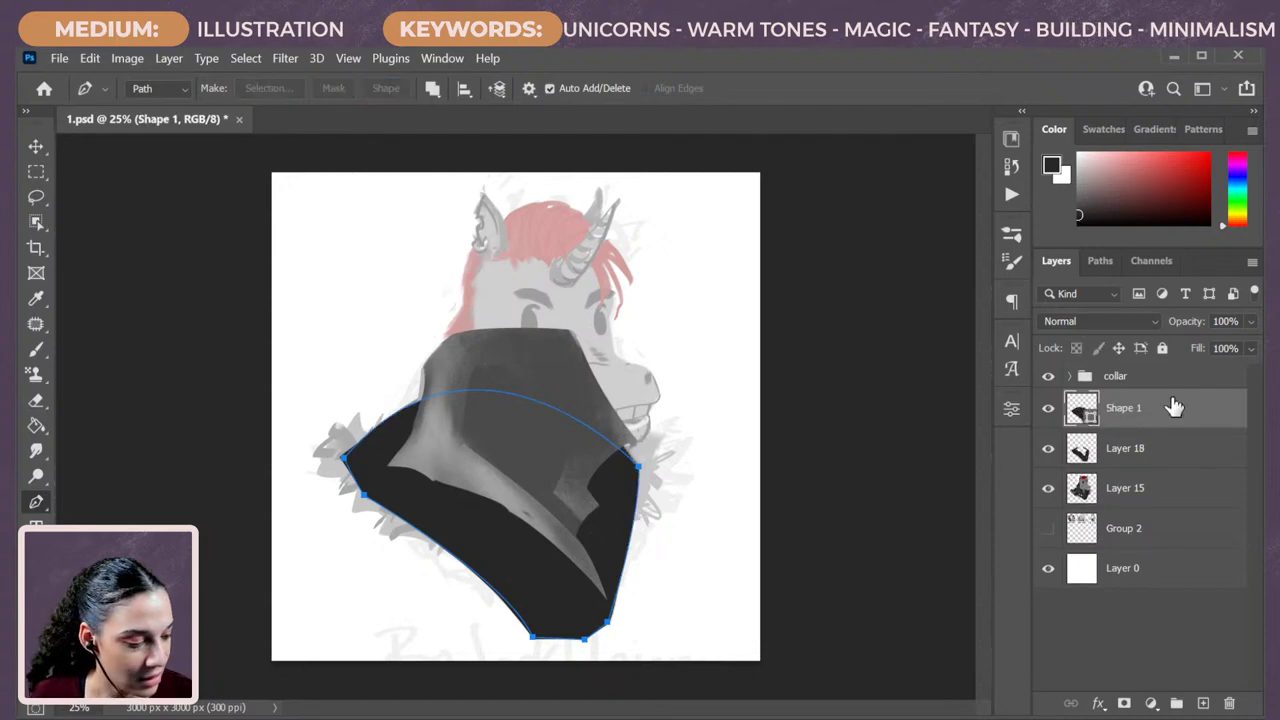
Hide the collar group, Layer 18 and Layer 15, and move the jacket shape up and slightly right towards the canvas centre.
left_click(1048, 448)
left_click(1048, 488)
left_click(1048, 377)
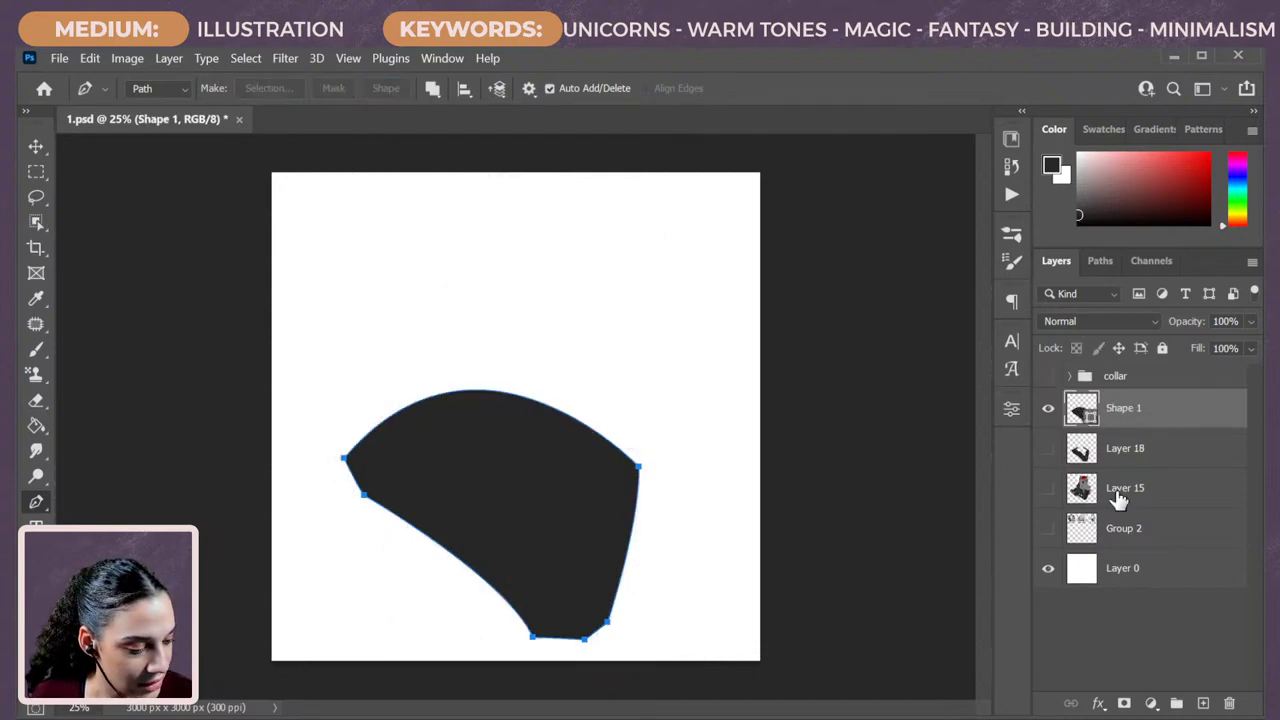
key("ctrl+t")
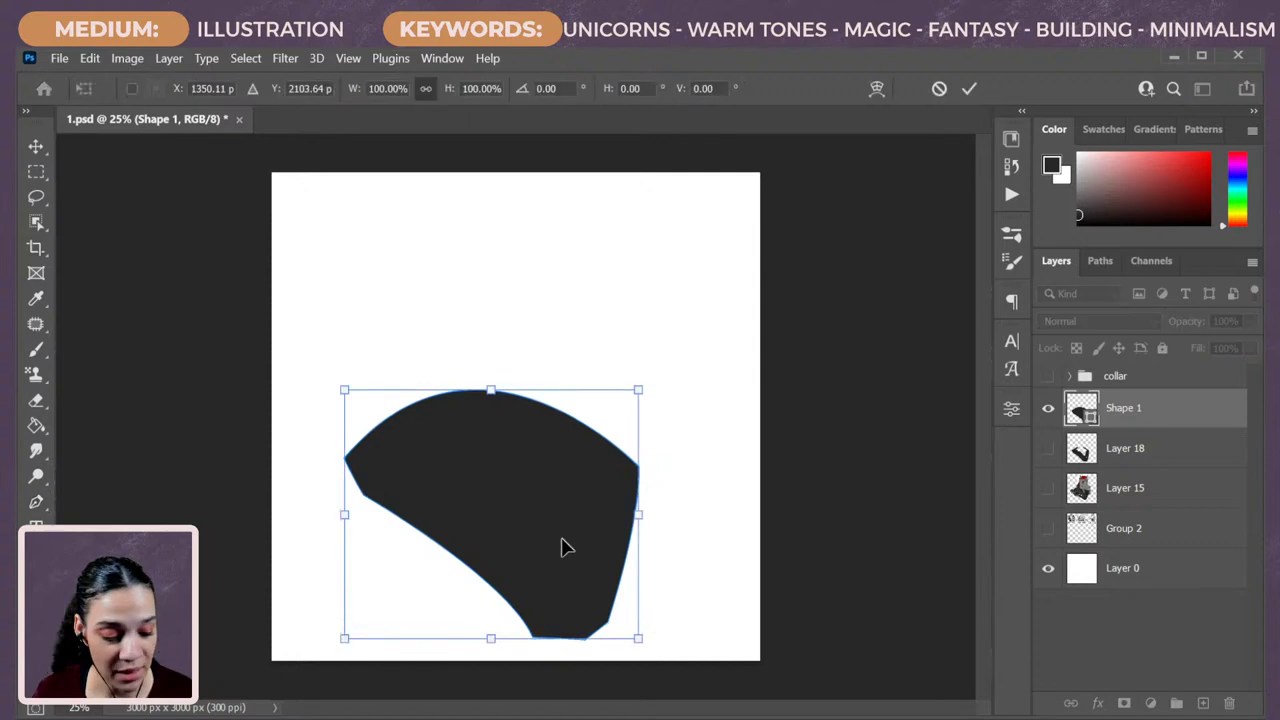
left_click_drag(563, 546, 606, 423)
key("Return")
key("p")
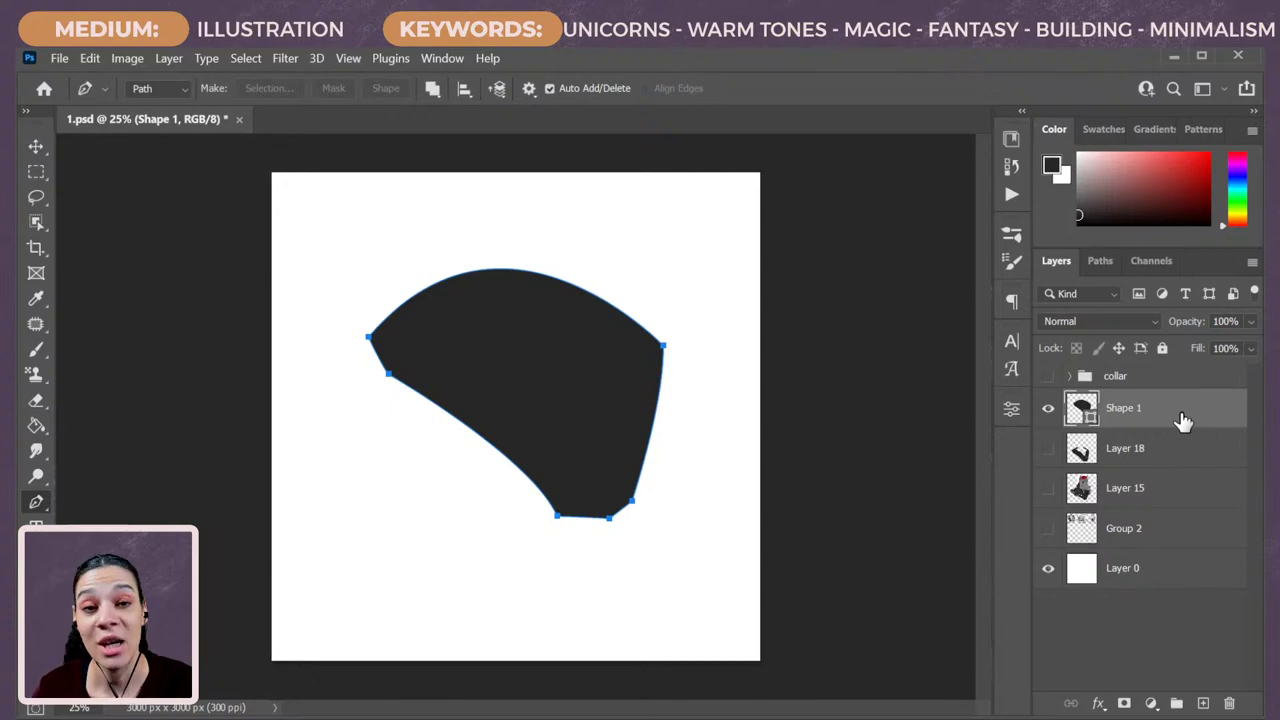
Add a new layer above Shape 1 and clip it to the shape.
key("ctrl+shift+n")
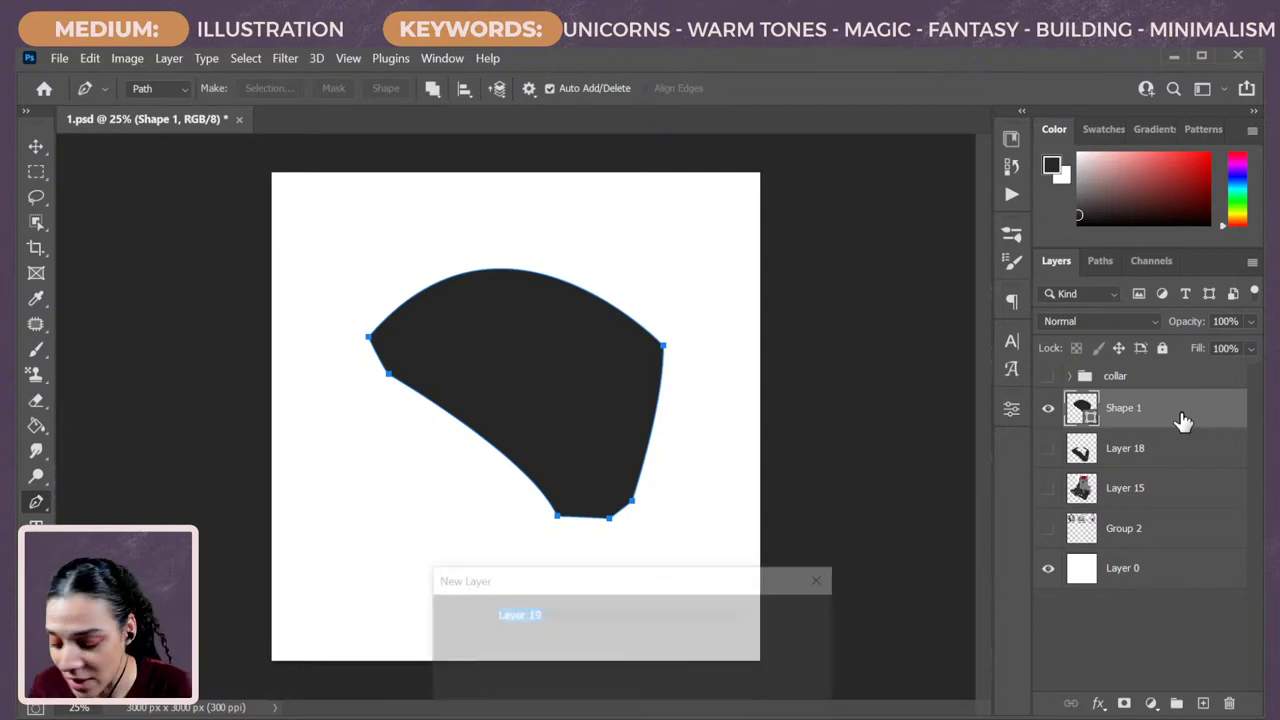
key("Return")
right_click(1180, 416)
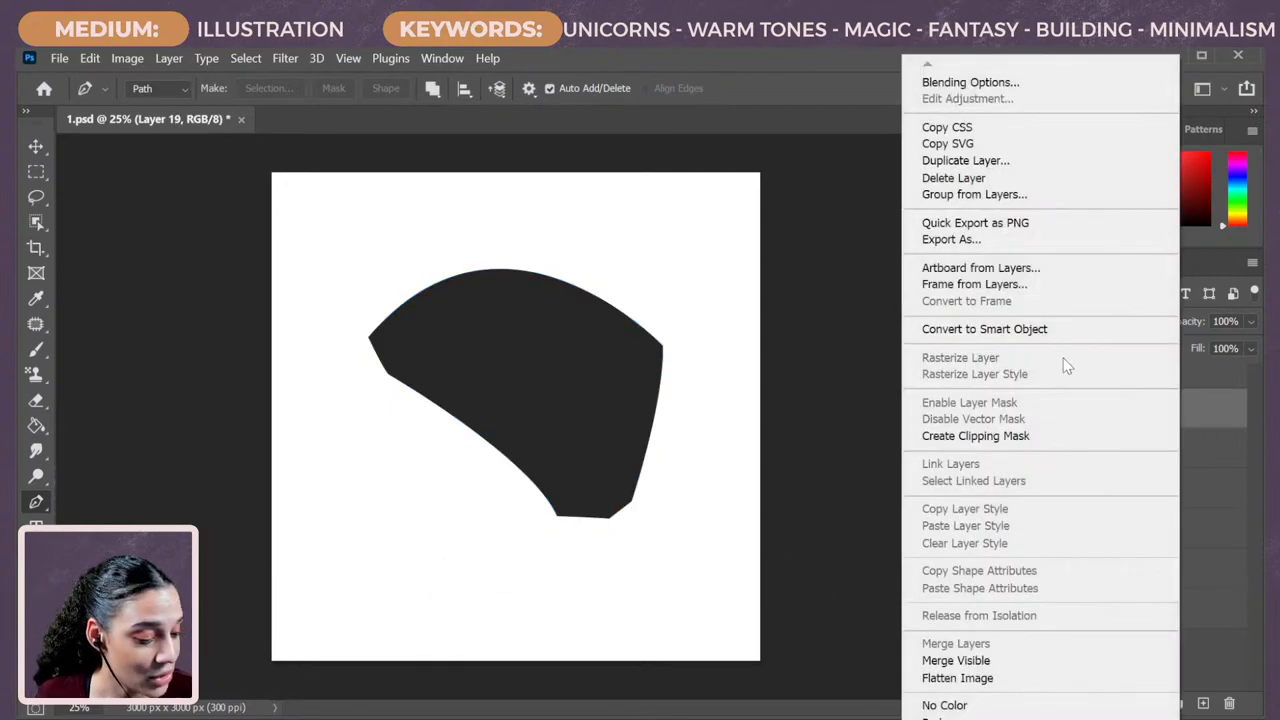
left_click(1037, 435)
Set the Gradient tool to the Basics preset that fades from the foreground colour to transparent, keeping Layer 19 selected.
left_click(37, 424)
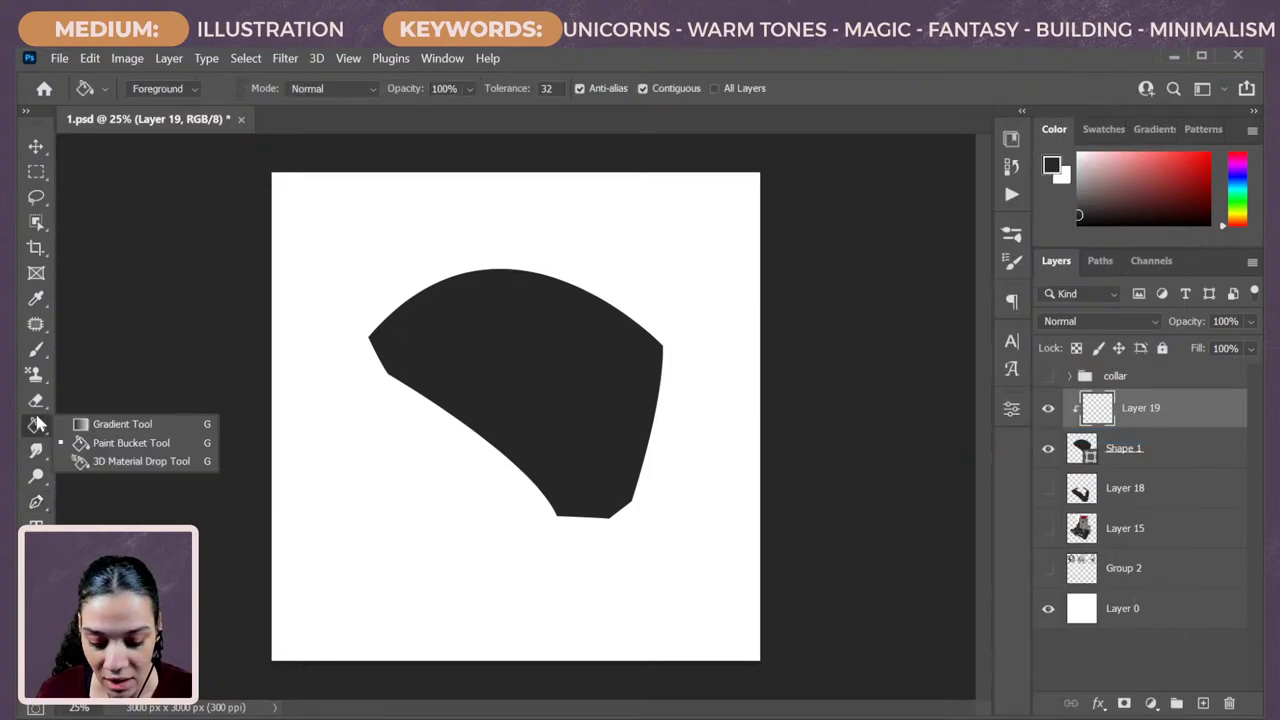
left_click(144, 426)
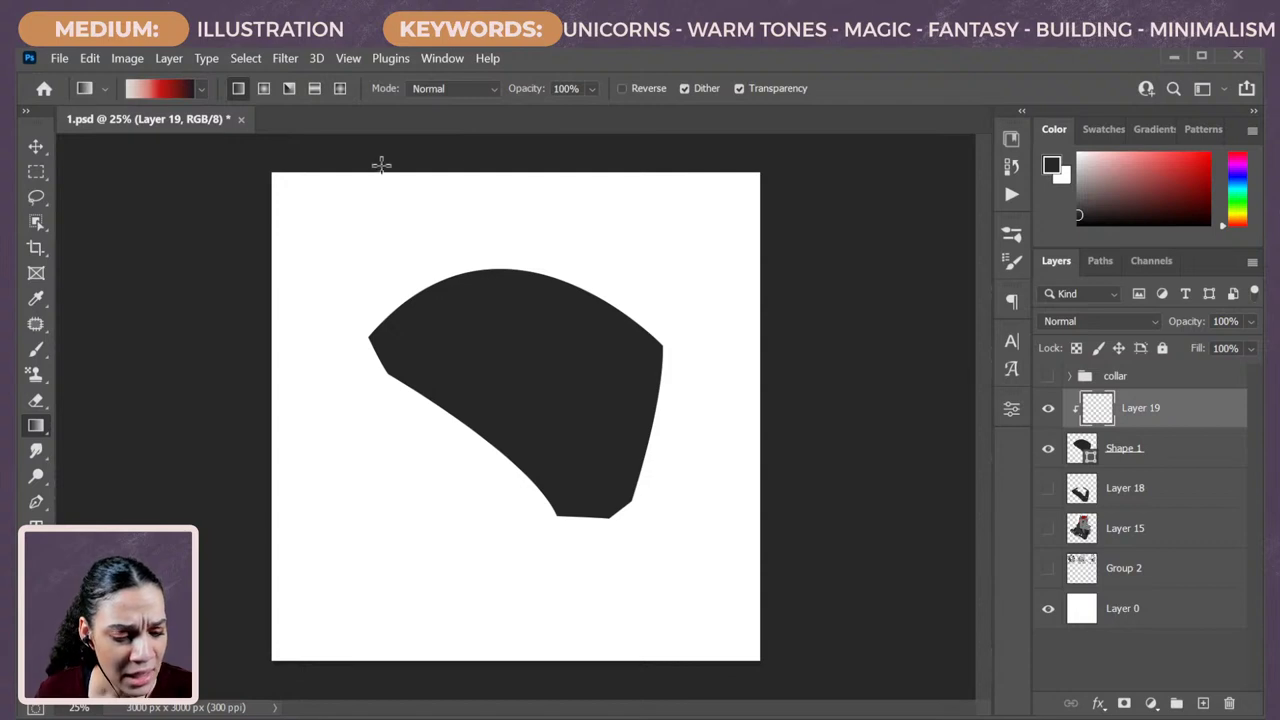
left_click(203, 90)
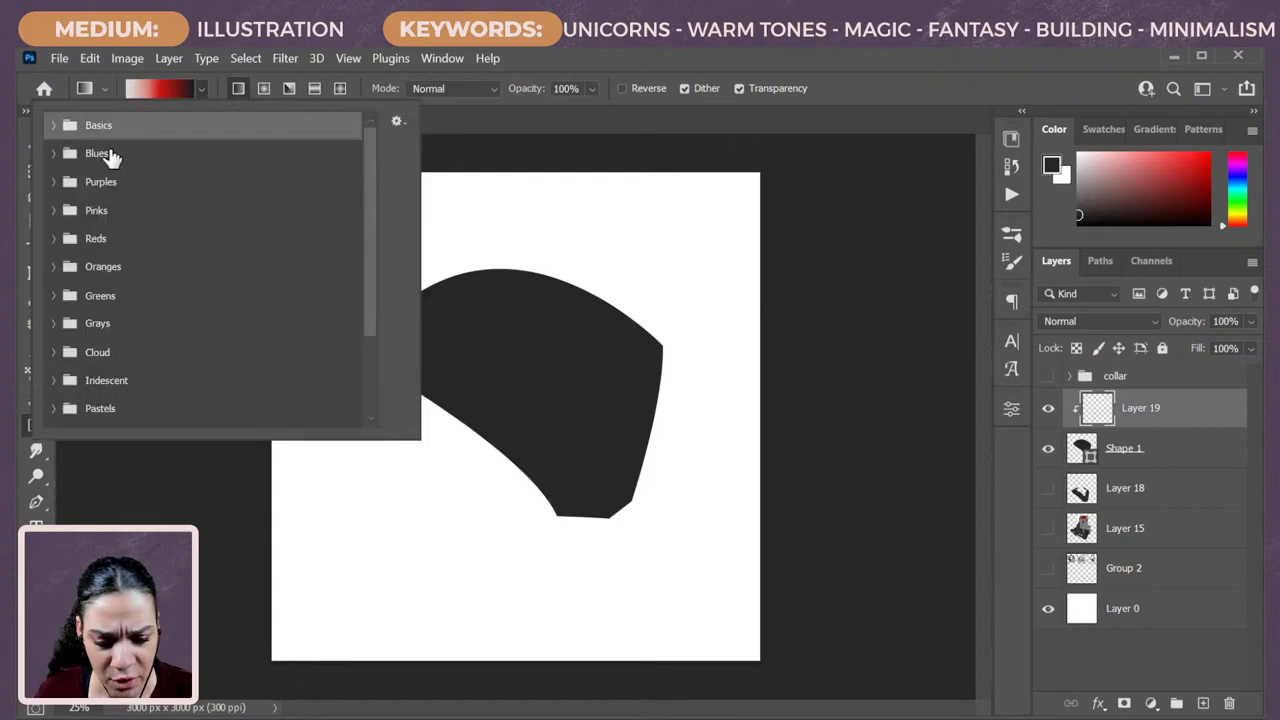
left_click(59, 126)
left_click(110, 155)
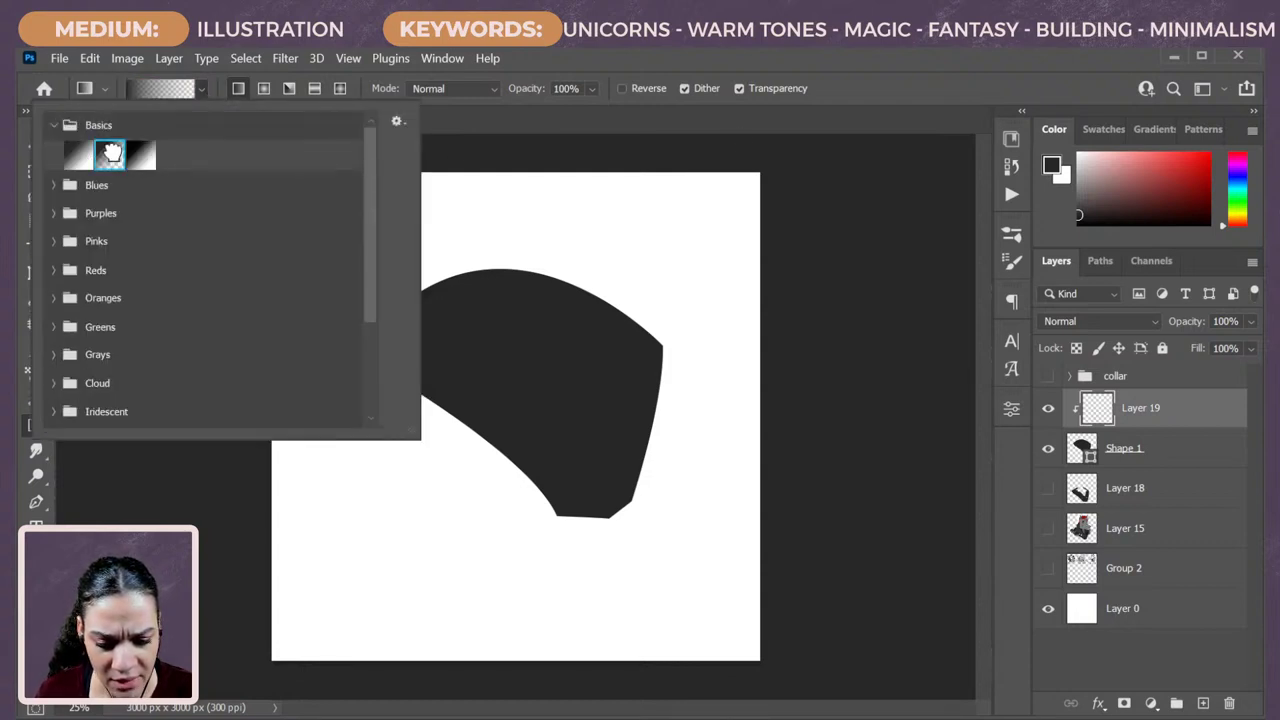
left_click(1177, 408)
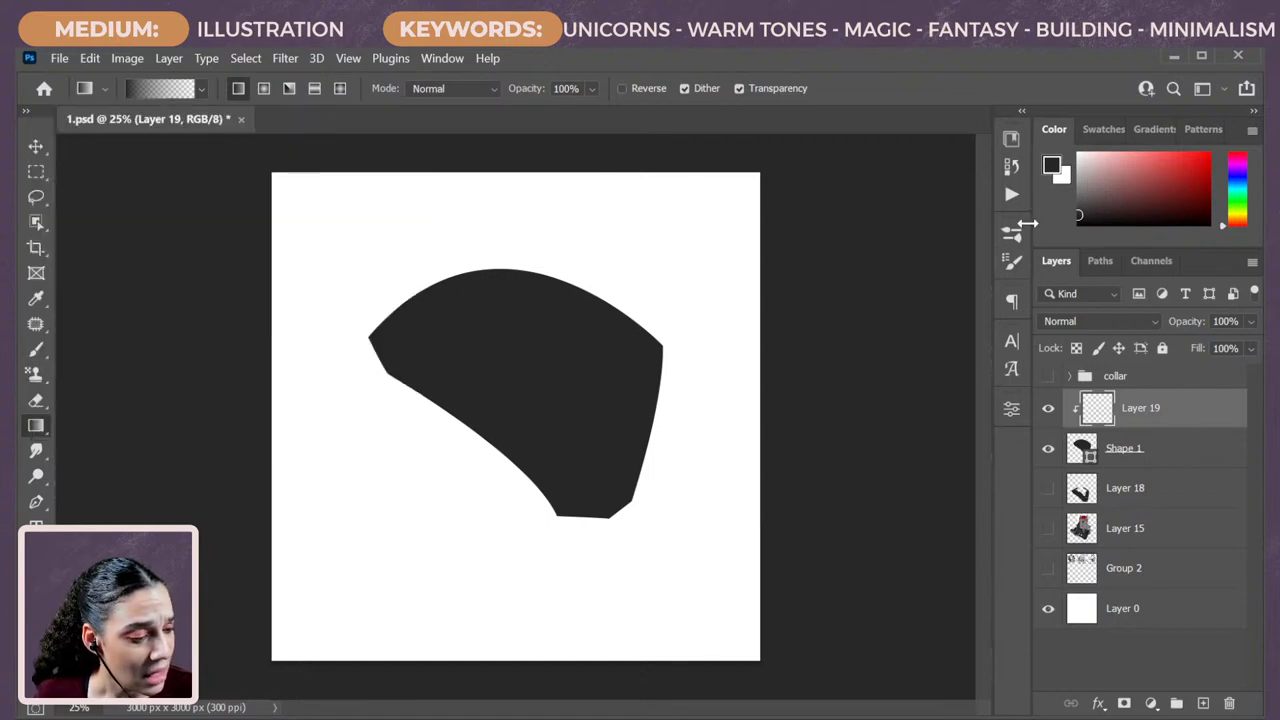
Apply mid-grey gradients inward from the shape's left and lower-left edges on Layer 19, and set its blend mode to Dissolve.
left_click_drag(1088, 190, 1064, 195)
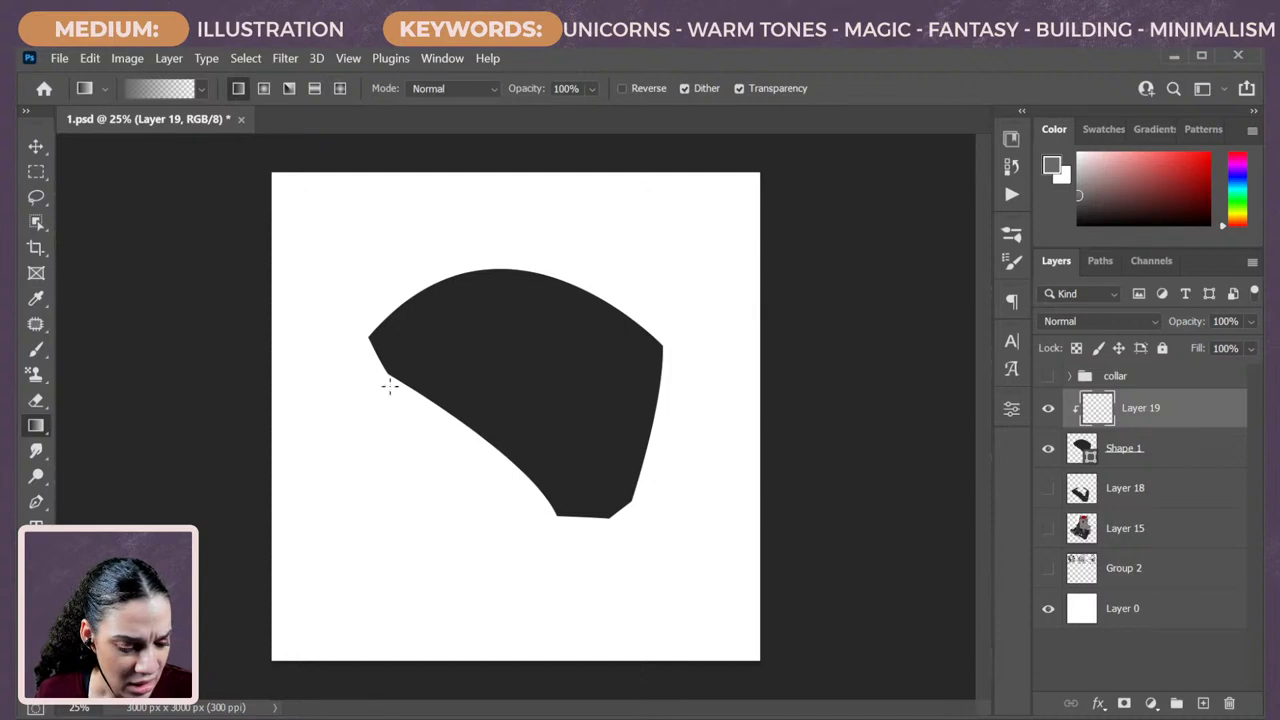
left_click_drag(366, 344, 540, 377)
mouse_move(452, 450)
left_mouse_down()
mouse_move(548, 433)
mouse_move(528, 515)
left_mouse_up()
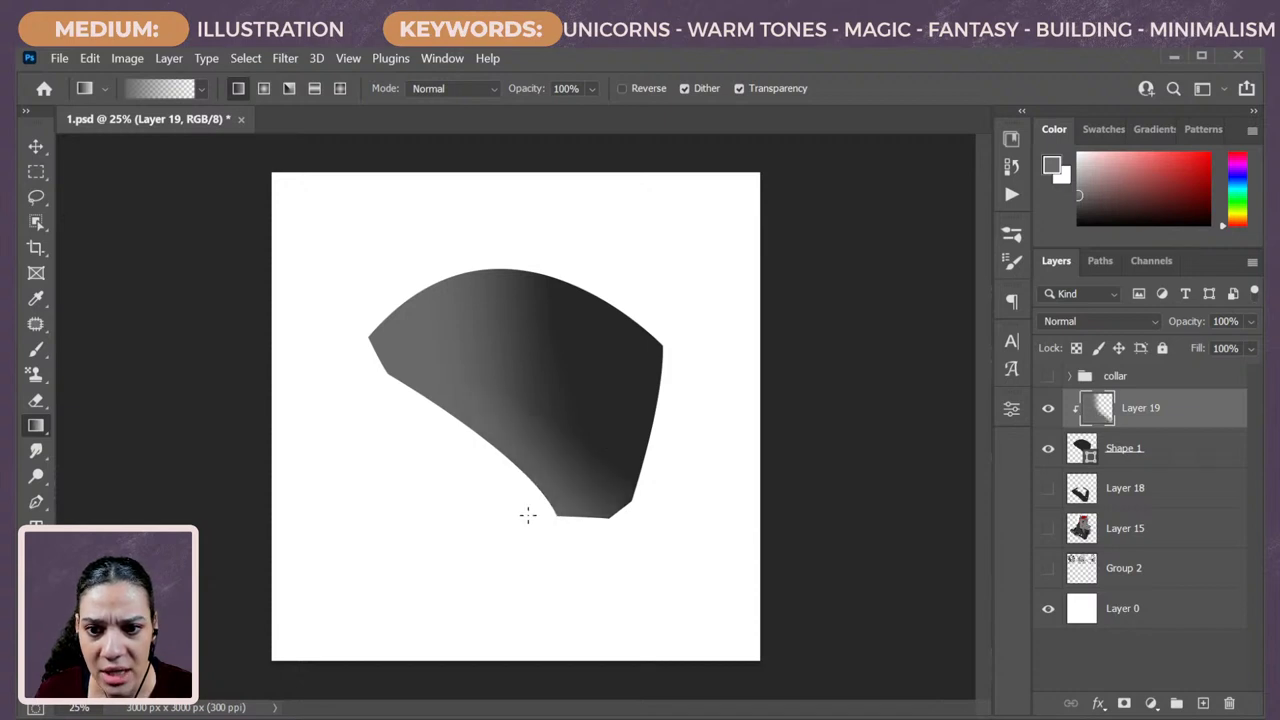
left_click(1100, 322)
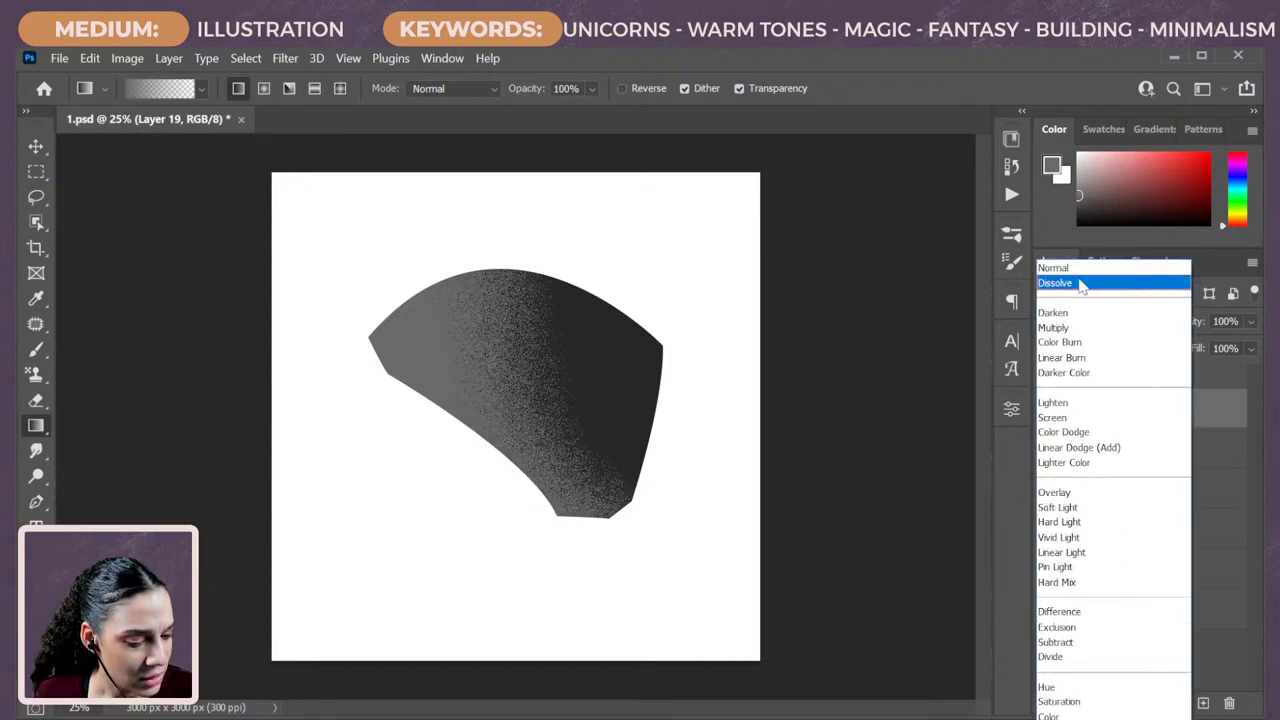
left_click(1081, 284)
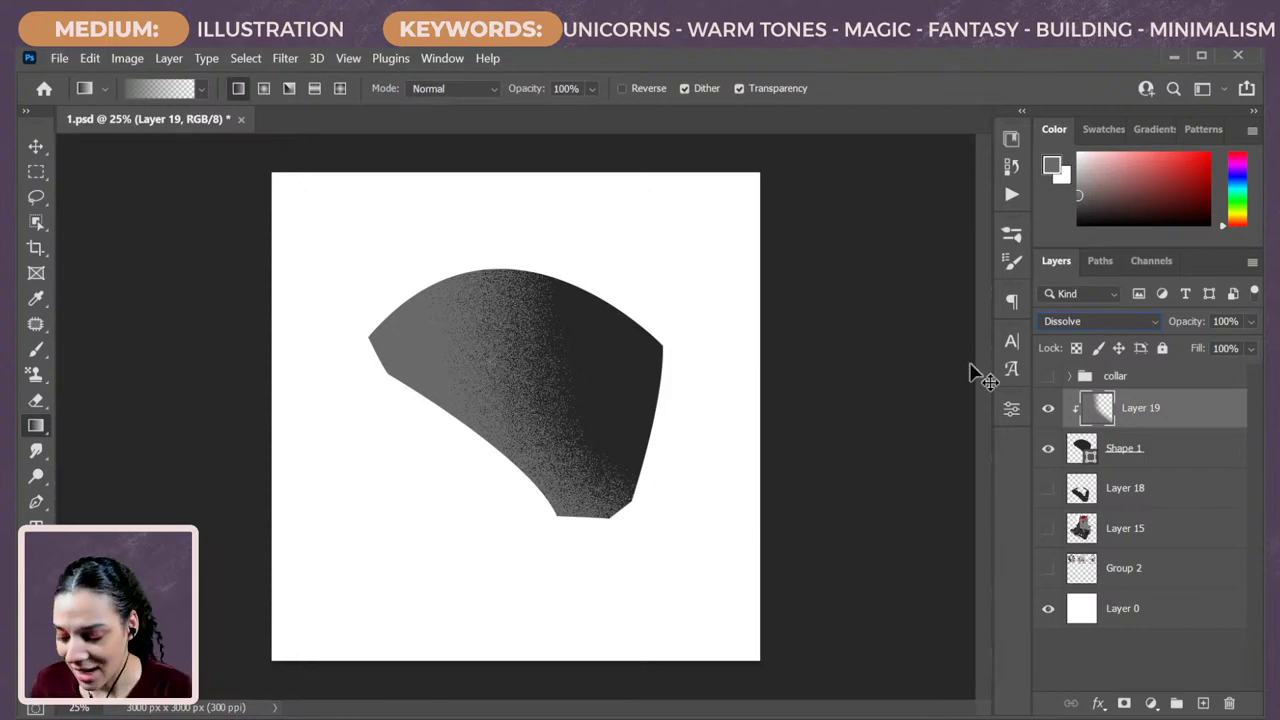
Add another clipped layer above Layer 19 and apply lighter grey gradients inward from the shape's left edge.
key("ctrl+shift+alt+n")
right_click(1166, 410)
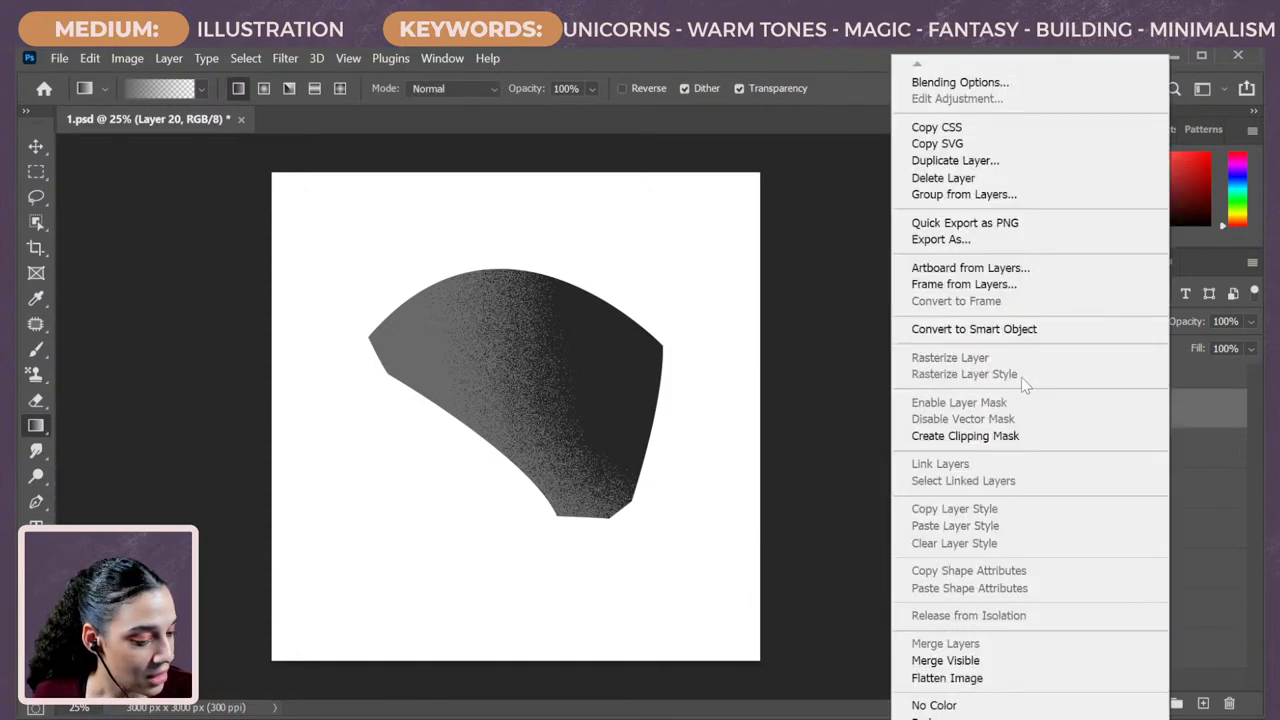
left_click(1007, 447)
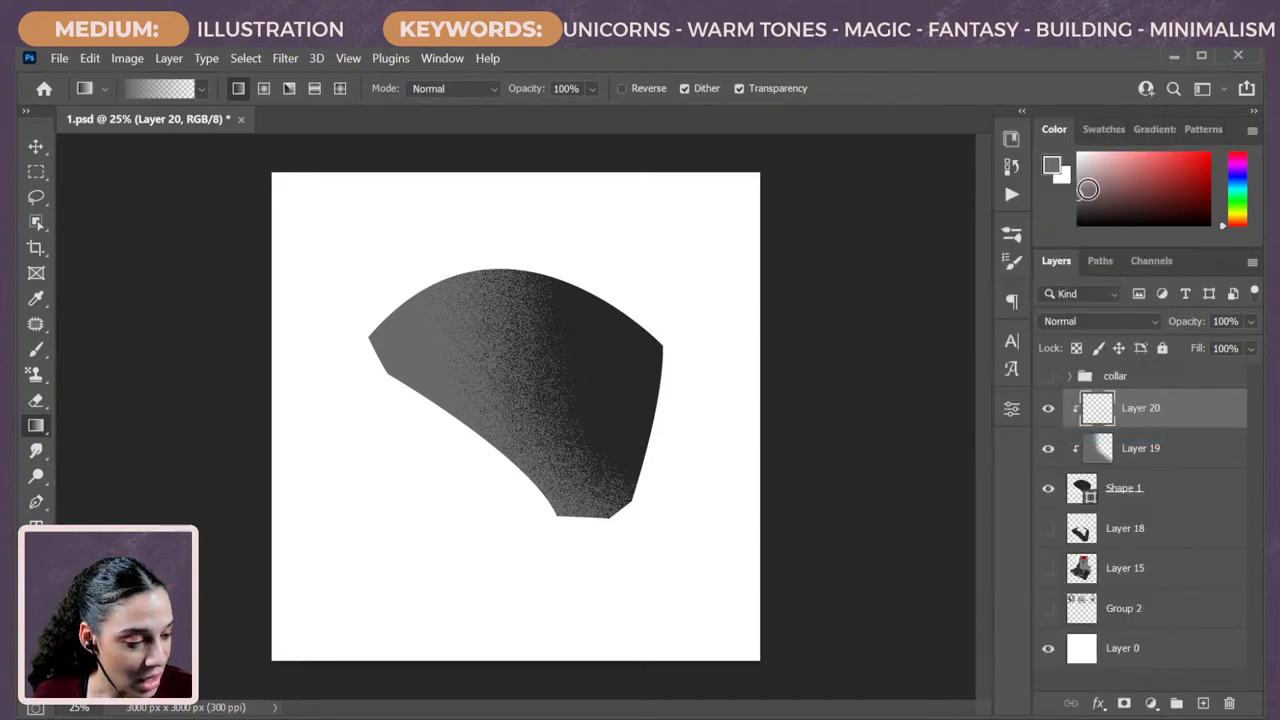
left_click_drag(1087, 181, 1076, 180)
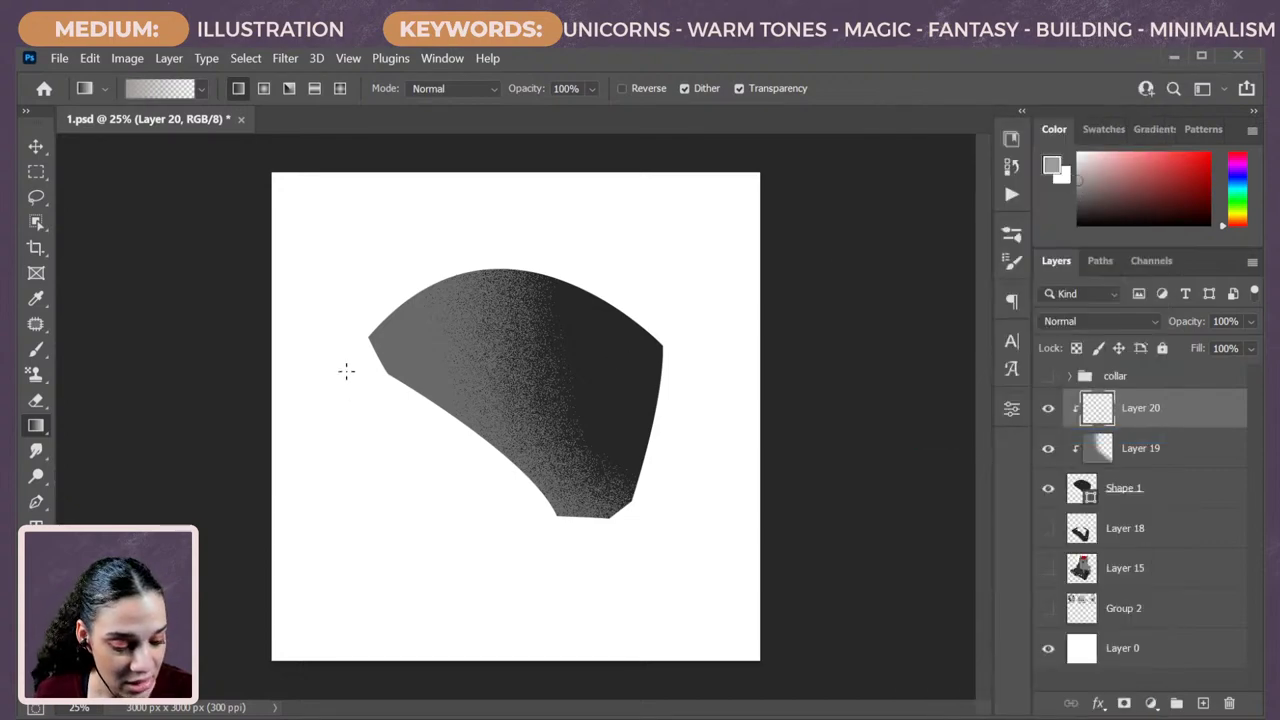
left_click_drag(346, 371, 463, 346)
left_click_drag(323, 389, 526, 340)
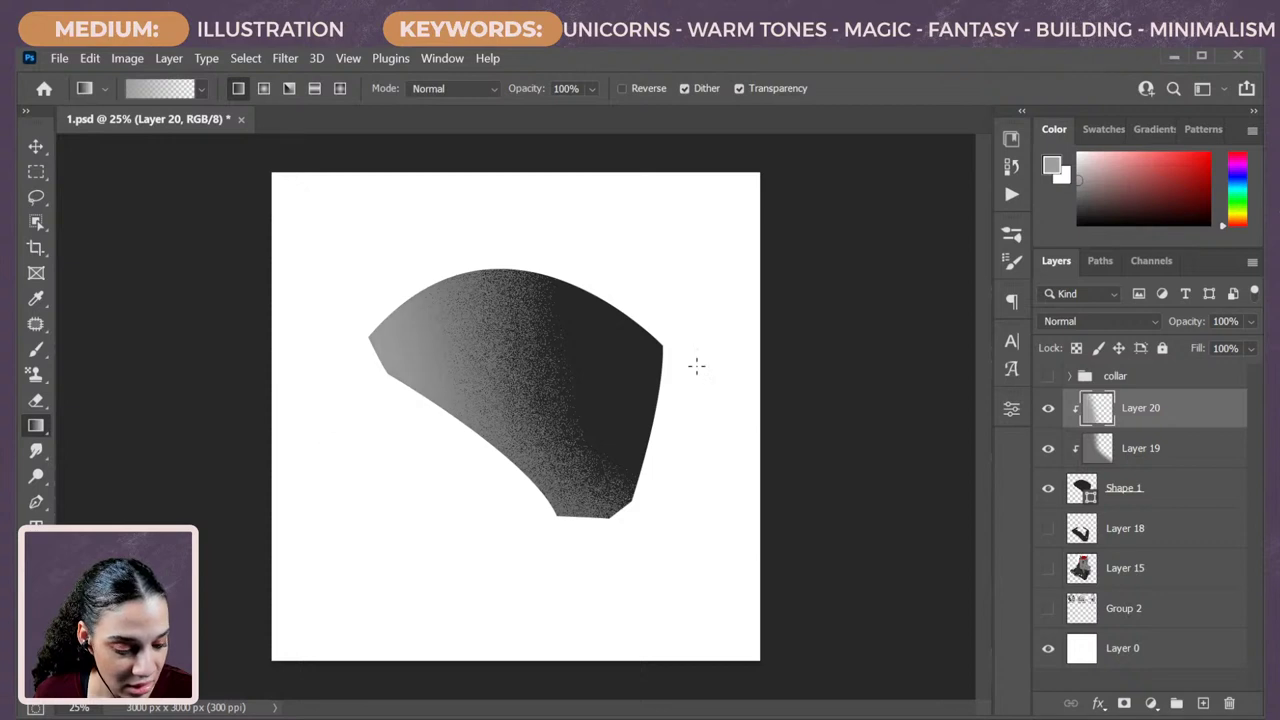
Set Layer 20's blend mode to Dissolve and merge it with Layer 19.
left_click(1098, 321)
left_click(1058, 282)
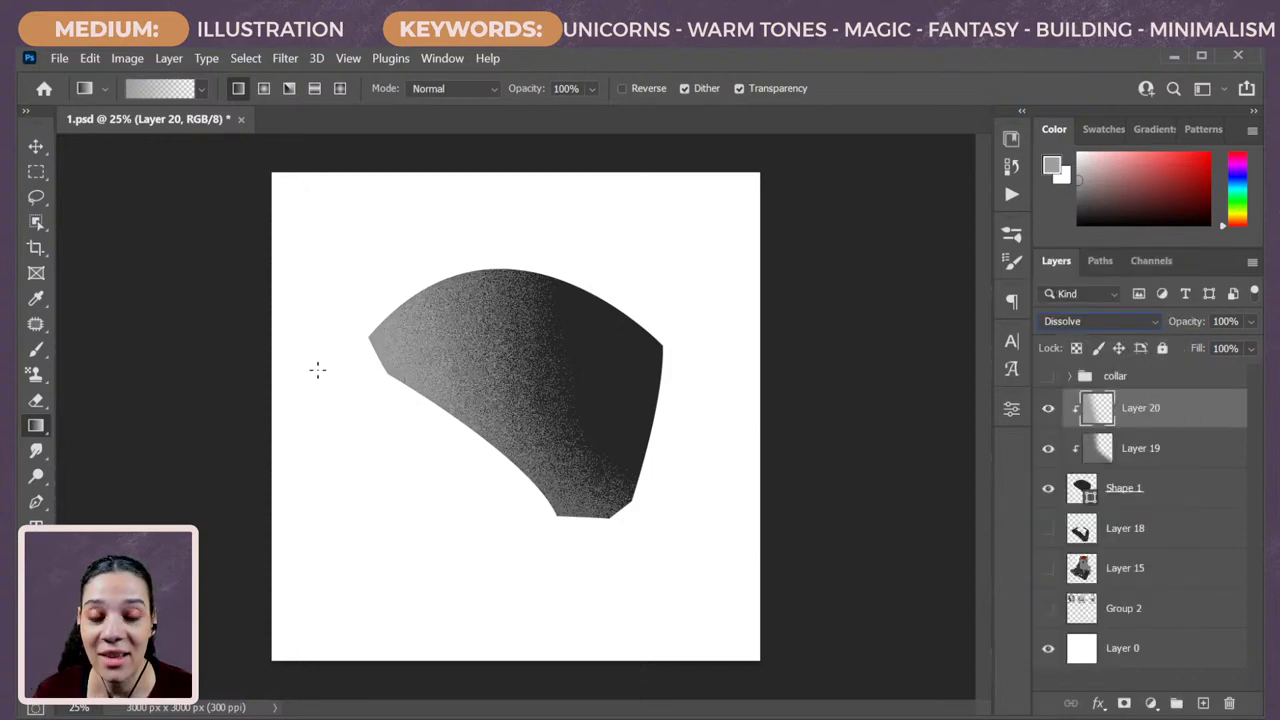
left_click(1174, 491, "shift")
left_click(1166, 448, "shift")
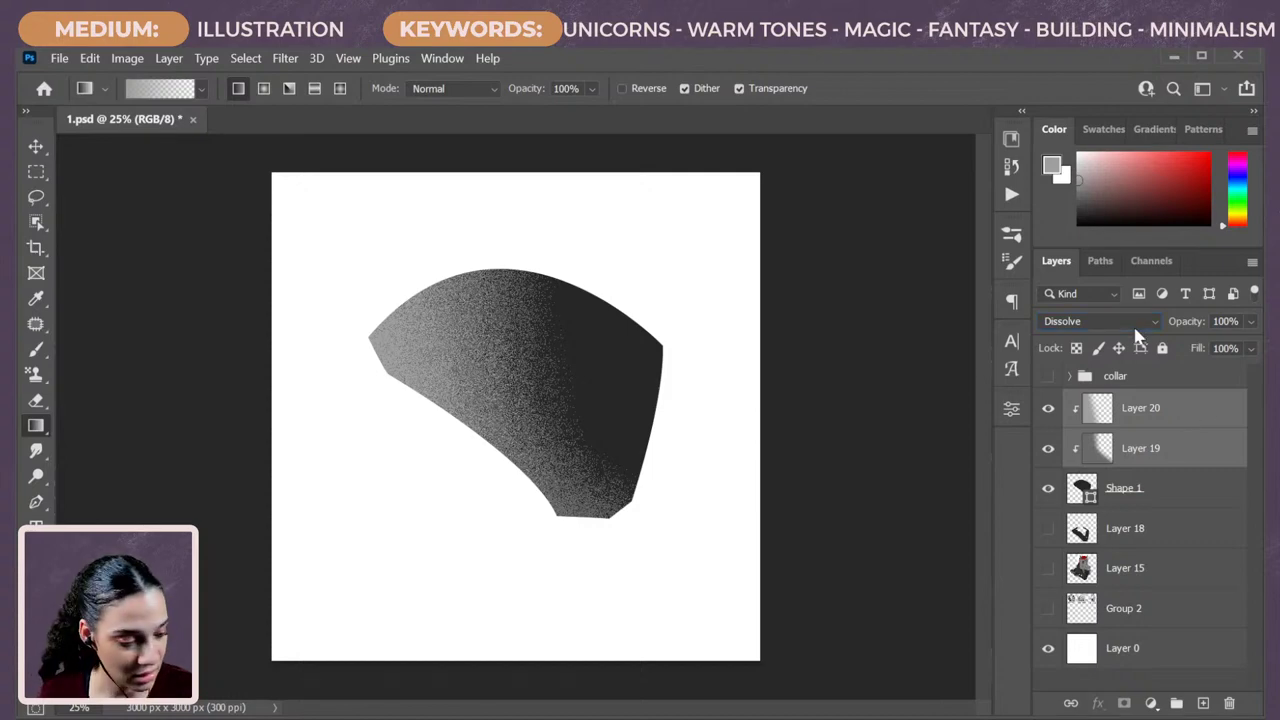
key("ctrl+e")
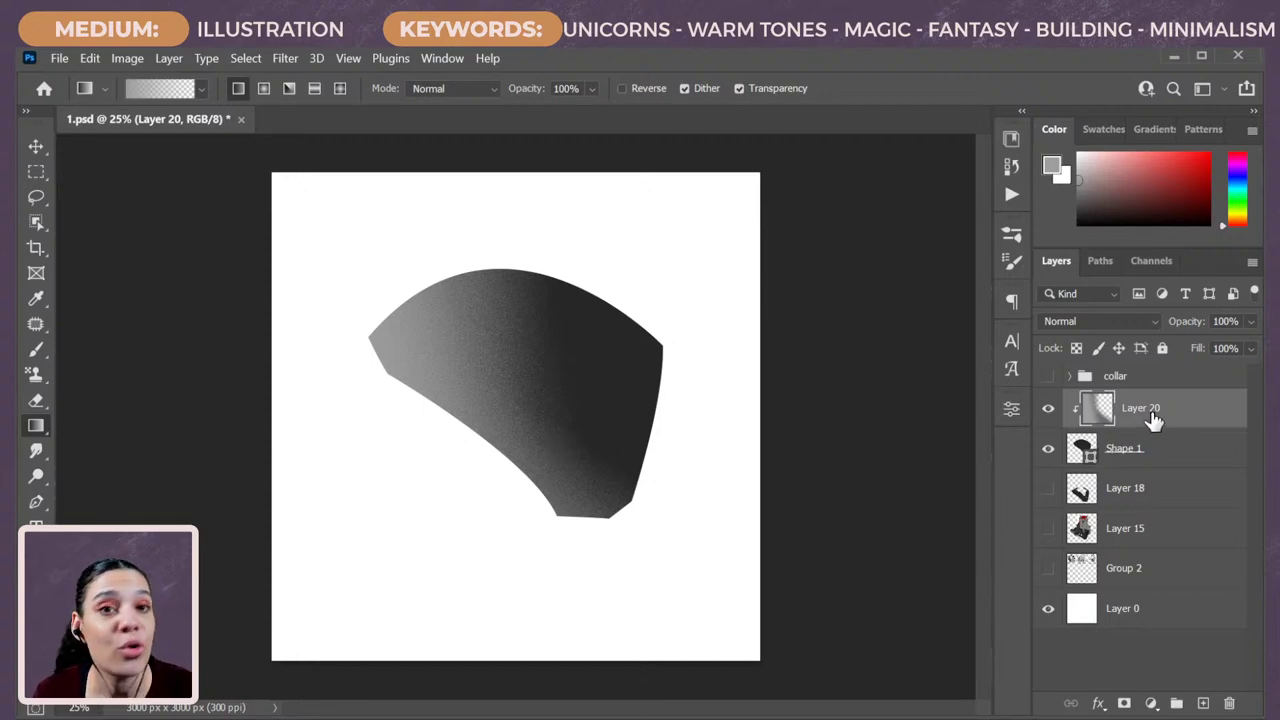
Hide Layer 20 and Shape 1, and show the collar group.
left_click(1050, 410)
left_click(1048, 449)
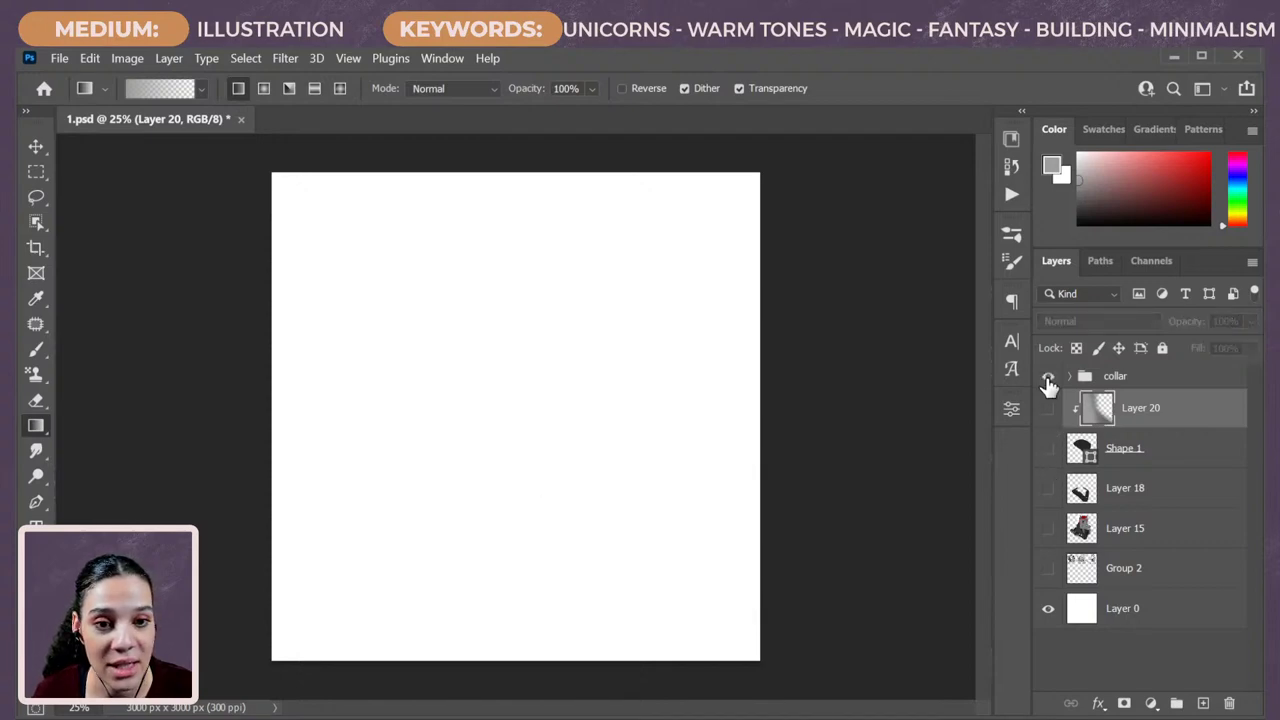
left_click(1048, 381)
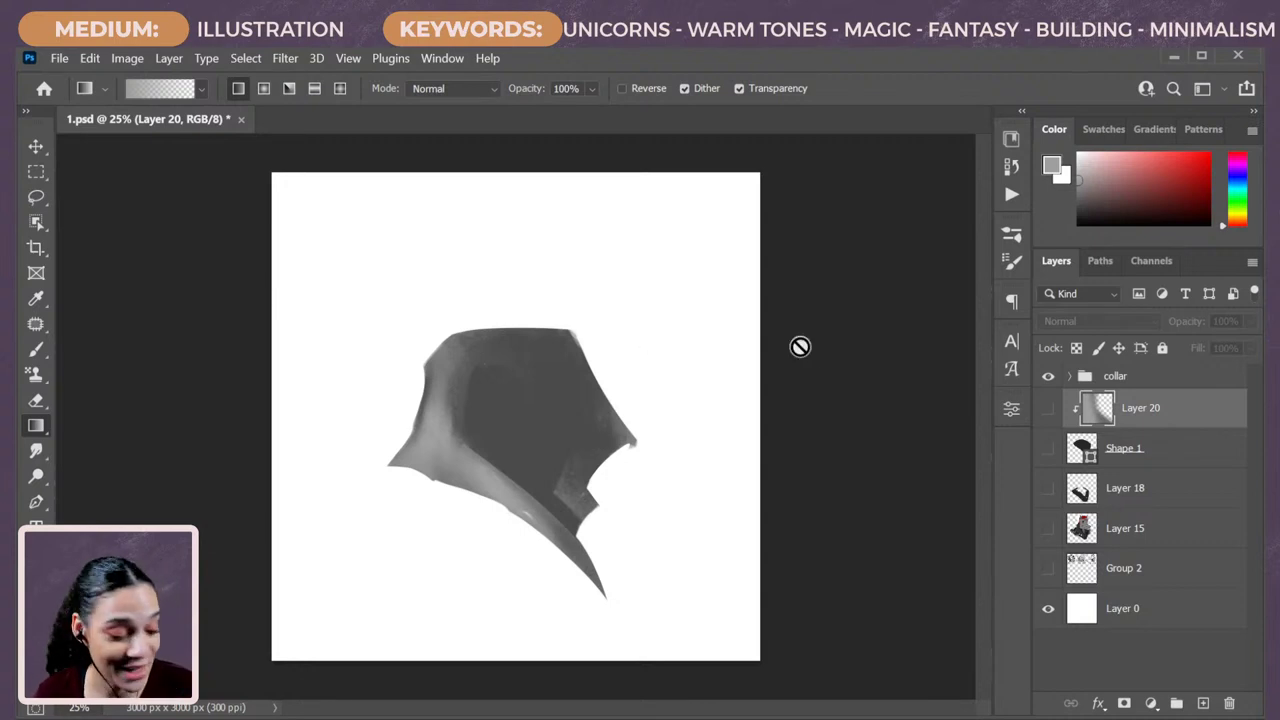
Group Shape 1 with Layer 20, place the group directly below Layer 15, and show Layer 18.
left_click(1167, 455)
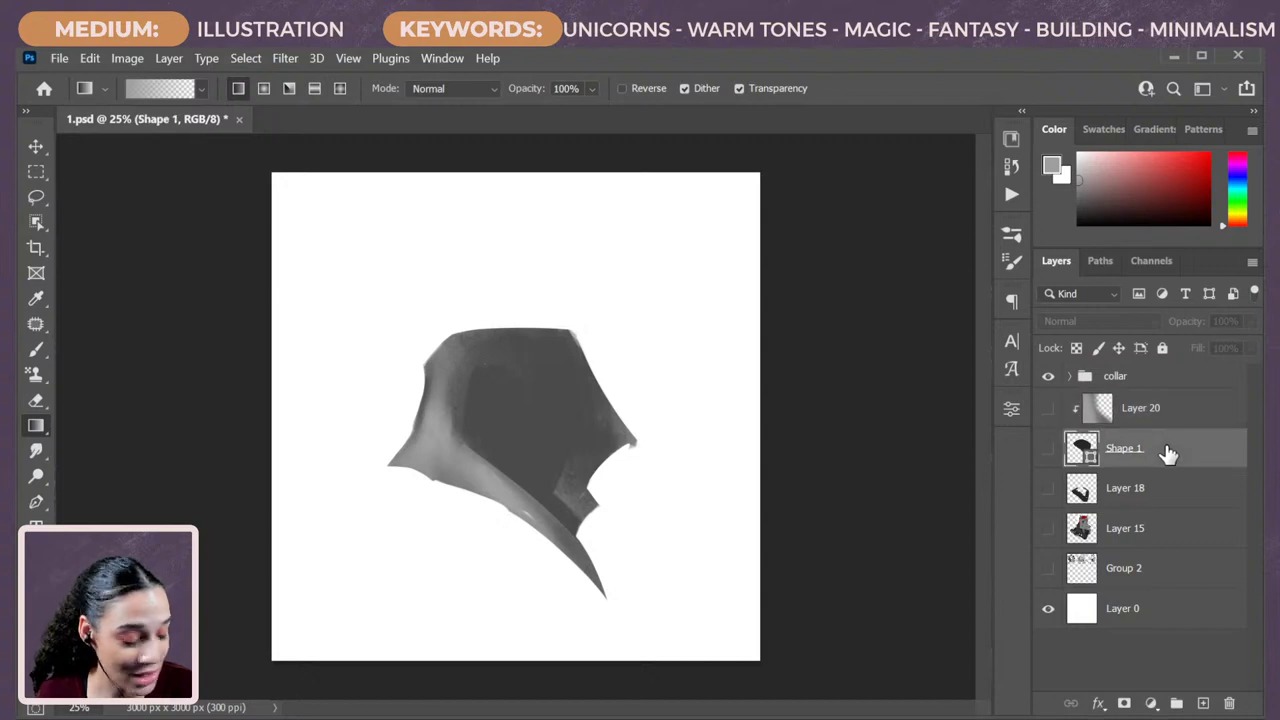
left_click(1180, 412, "shift")
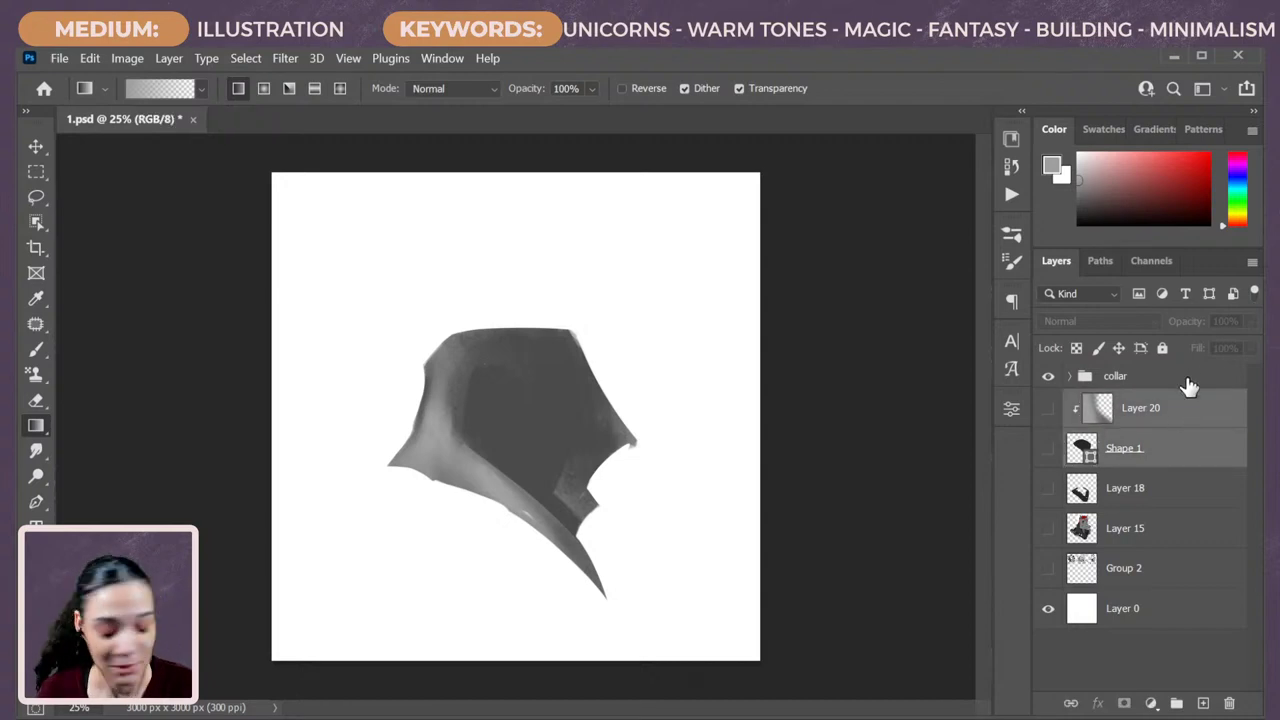
key("ctrl+g")
left_click_drag(1183, 404, 1189, 494)
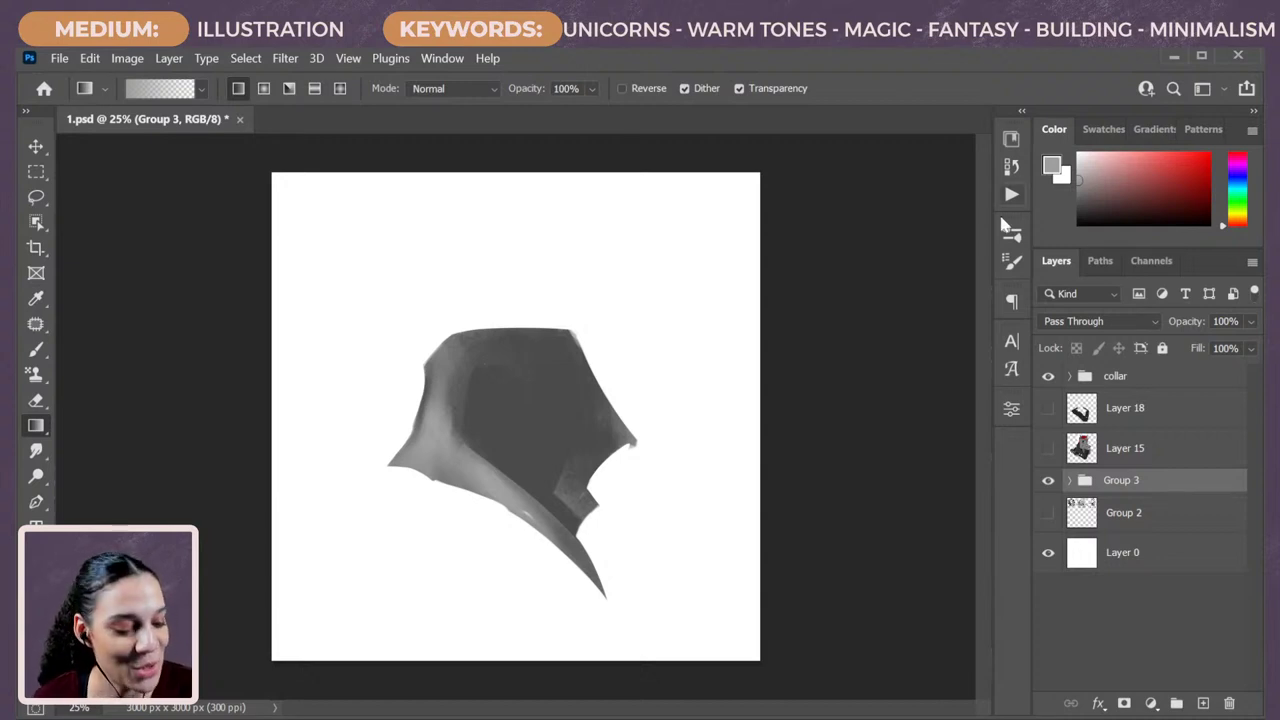
left_click(1048, 410)
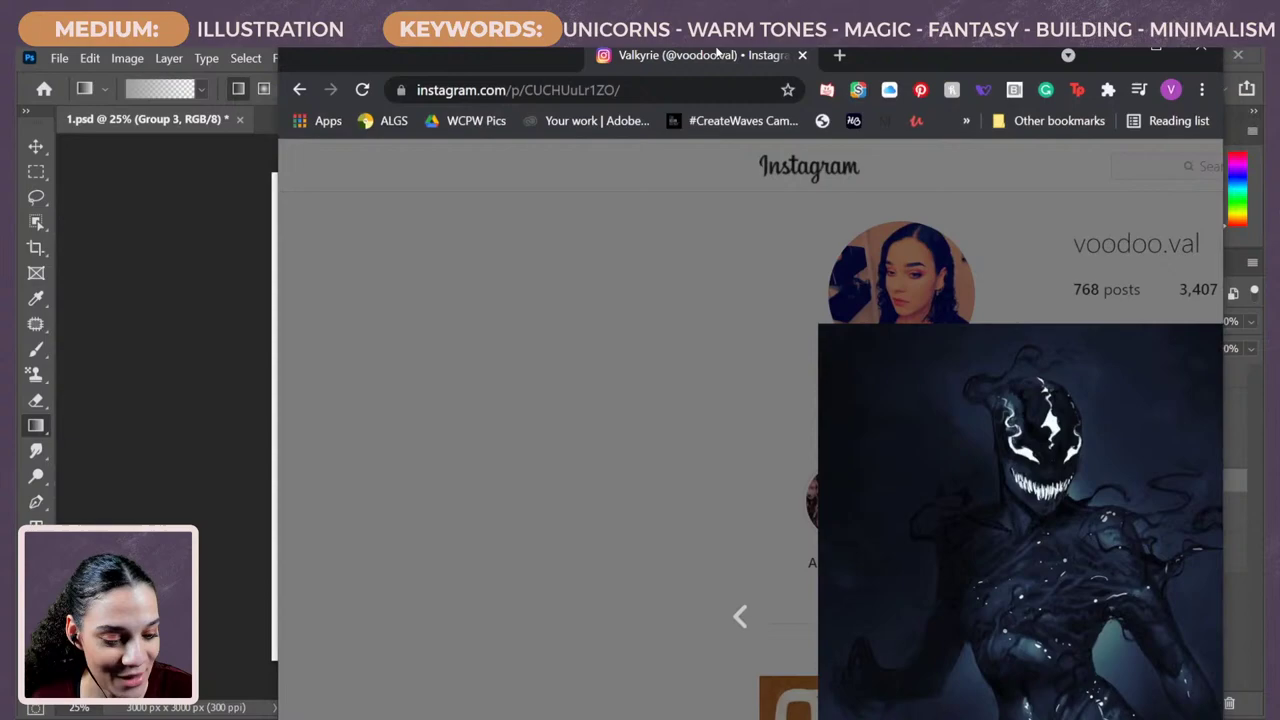
Examine the LADY VENOM digital artwork in the Instagram post in the browser, and close the browser window.
left_click_drag(765, 51, 529, 51)
scroll(640, 295, "down", 1)
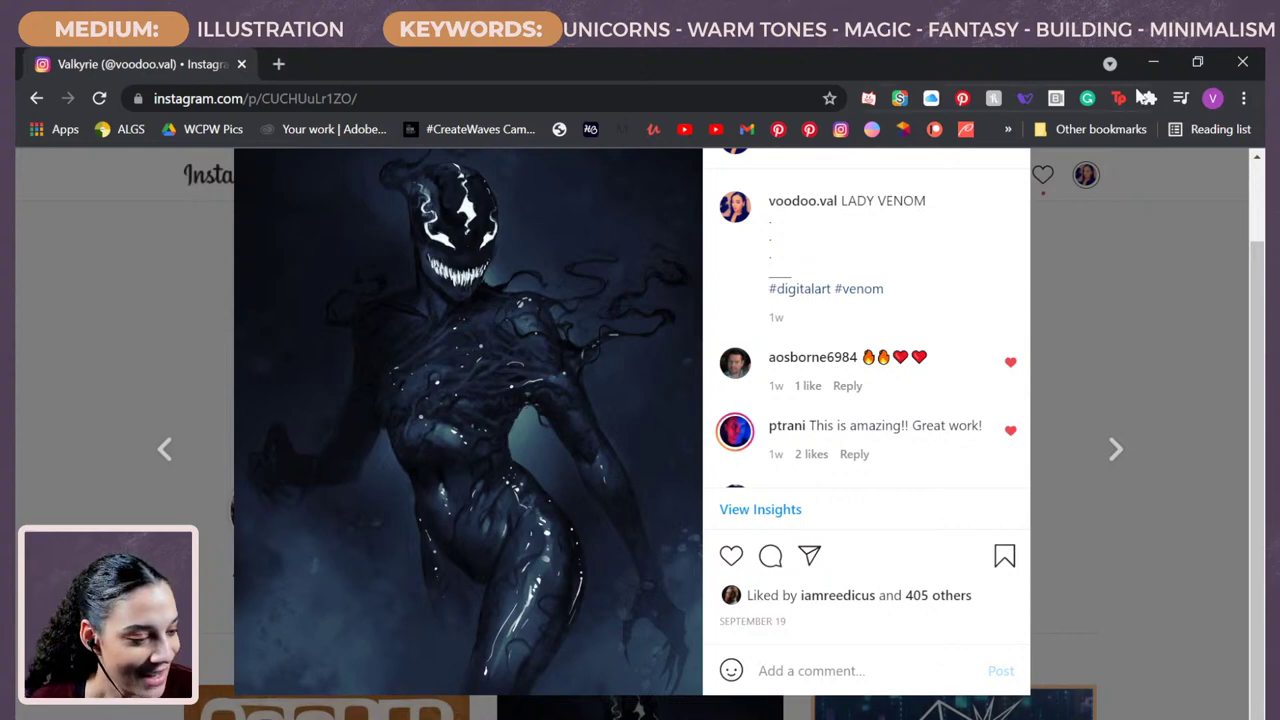
left_click(1242, 66)
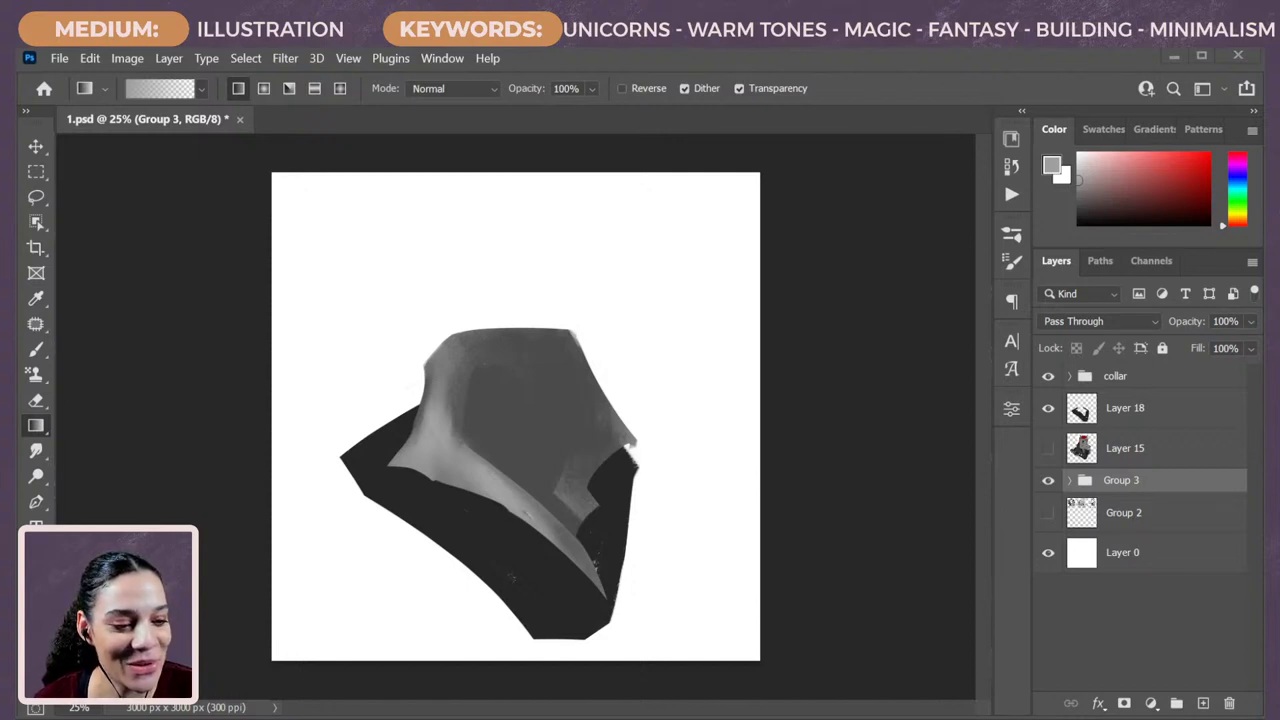
Add a new layer above Layer 18 and clip it to Layer 18.
left_click(1186, 418)
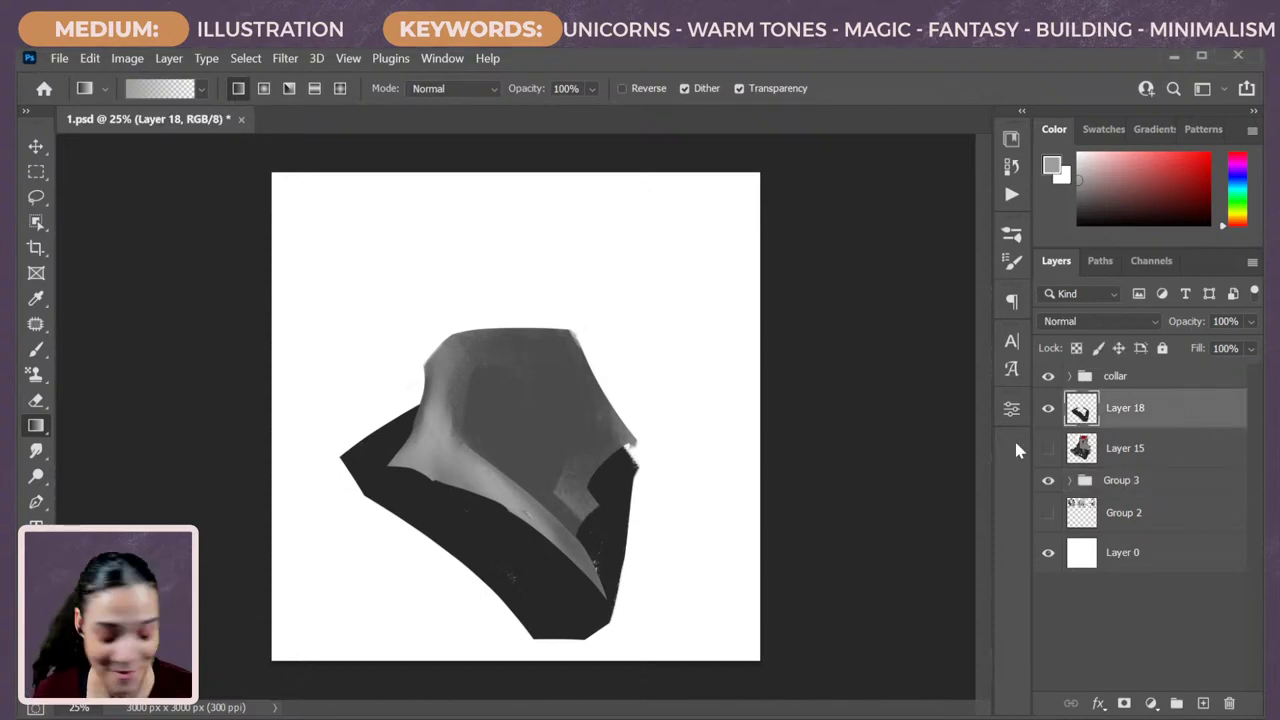
key("ctrl+shift+n")
key("Return")
key("b")
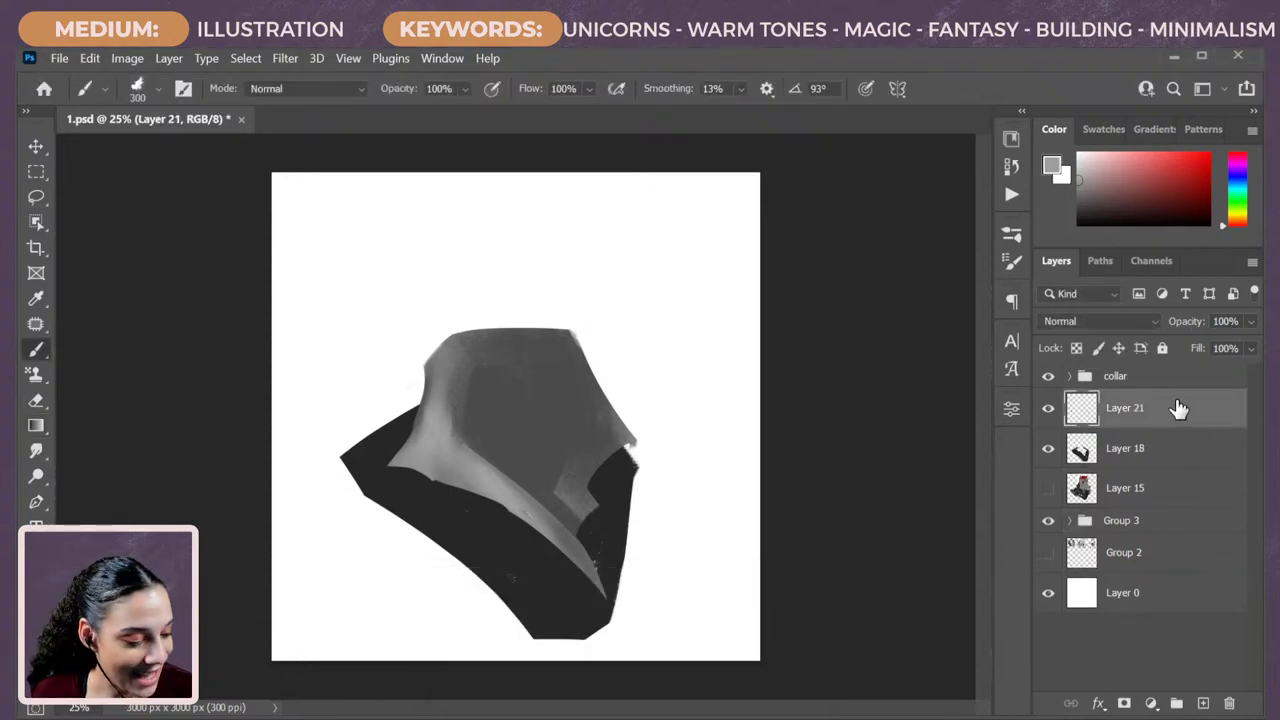
right_click(1178, 408)
left_click(1040, 437)
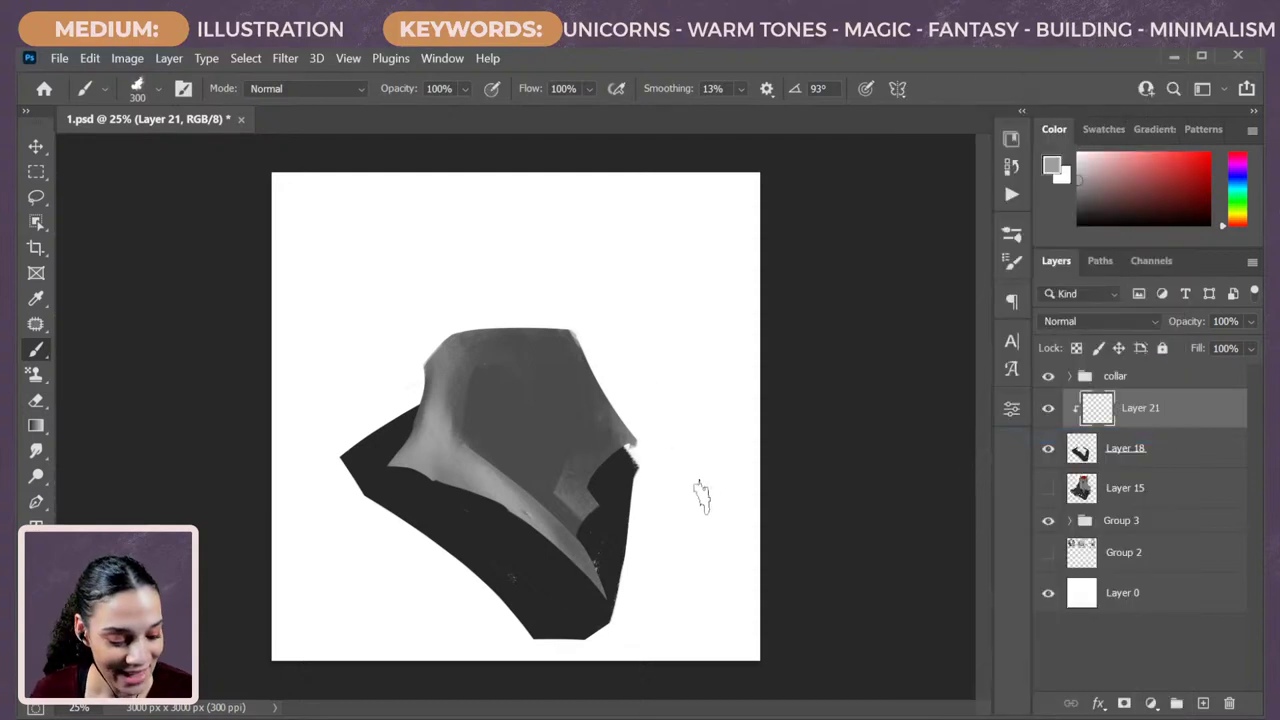
Trim the right edge of the jacket on Layer 18 with the Eraser.
left_click(1180, 455)
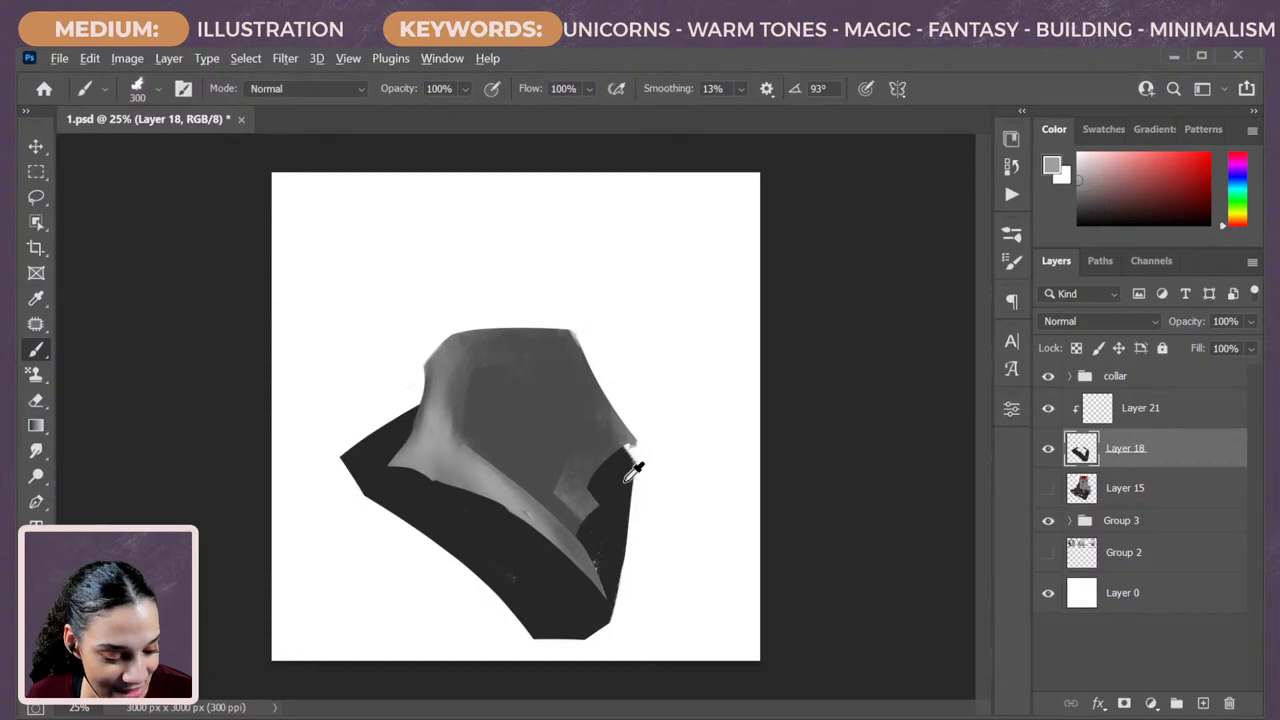
key("alt+e")
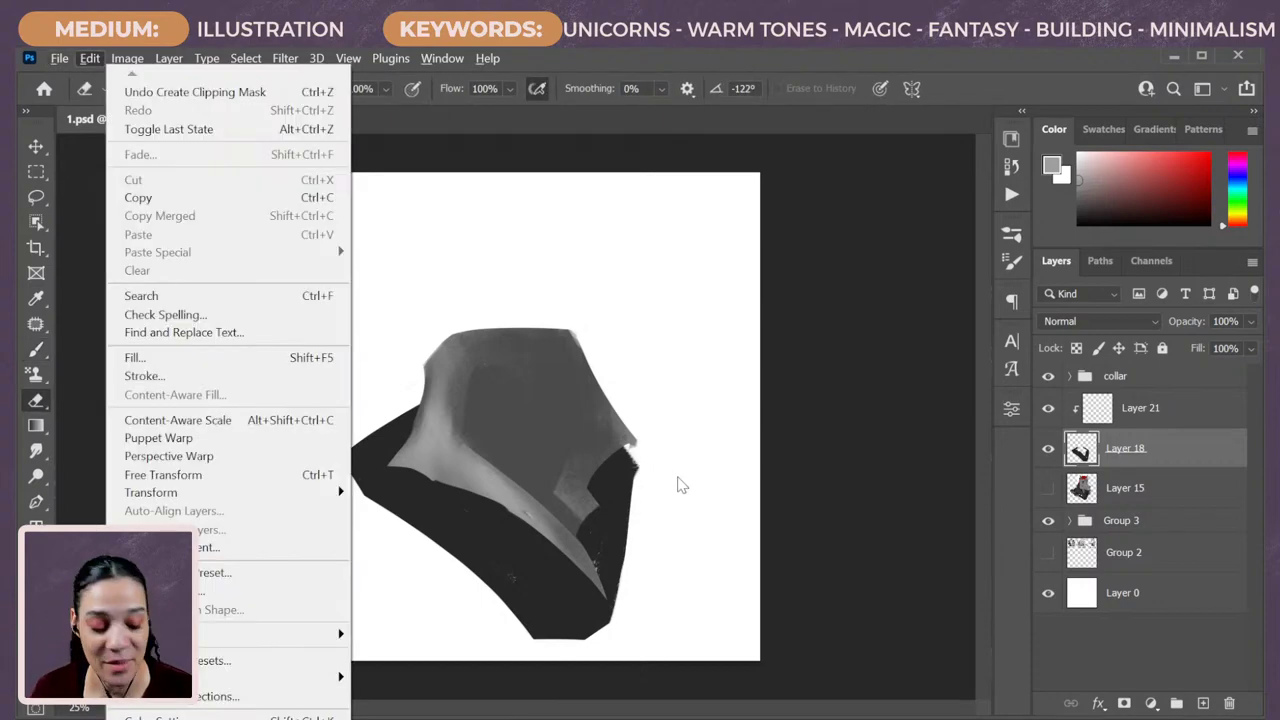
key("Escape")
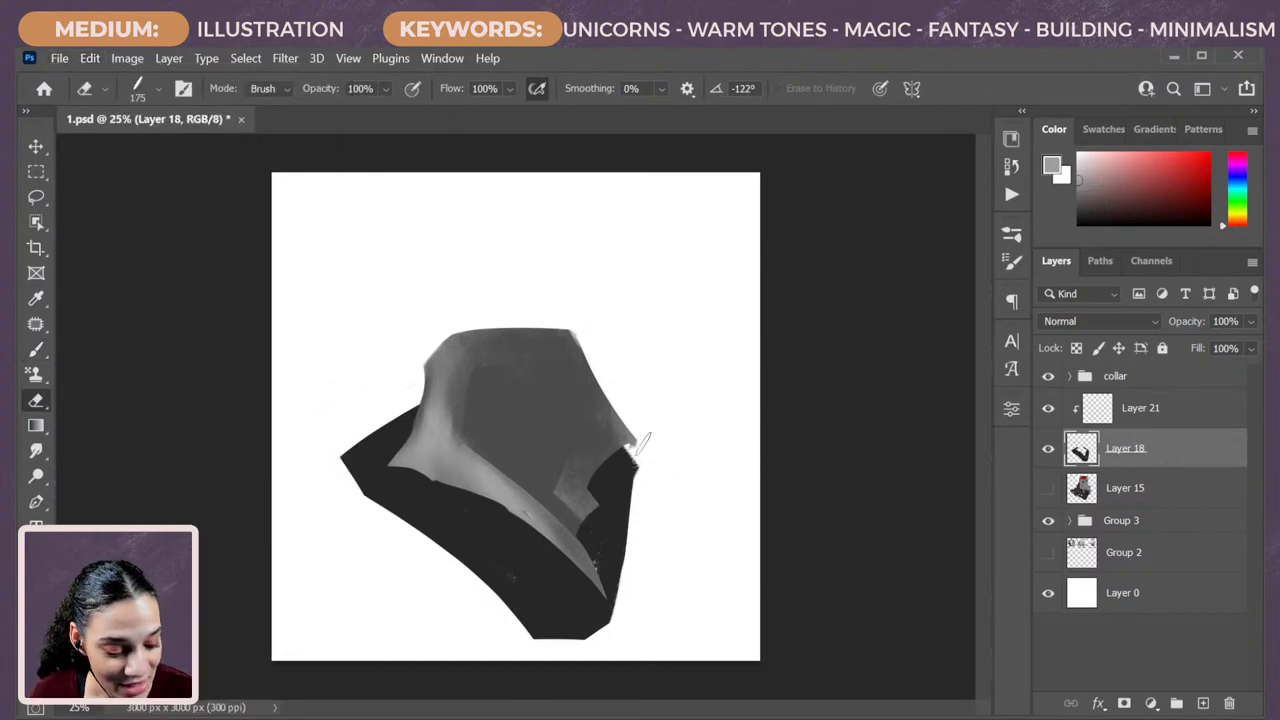
left_click_drag(644, 442, 632, 534)
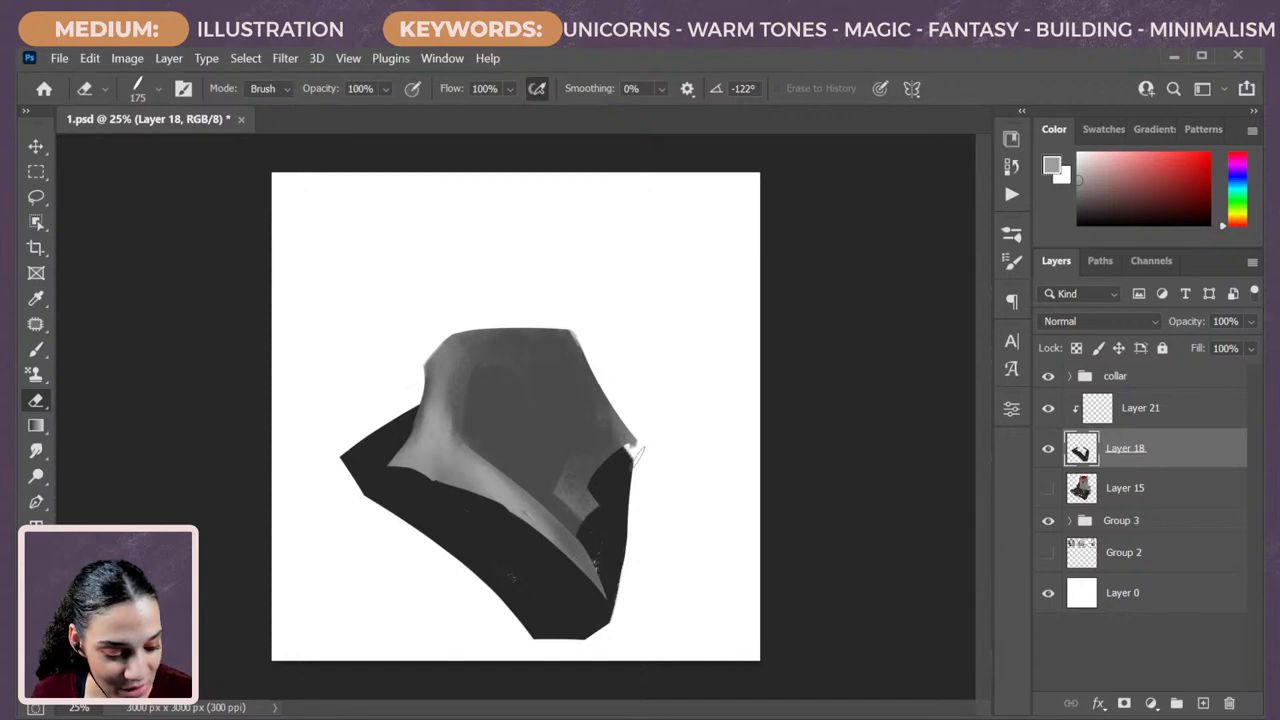
Extend the jacket's upper-right corner on Layer 18 with its sampled dark grey, and erase the excess into a clean point.
key("b")
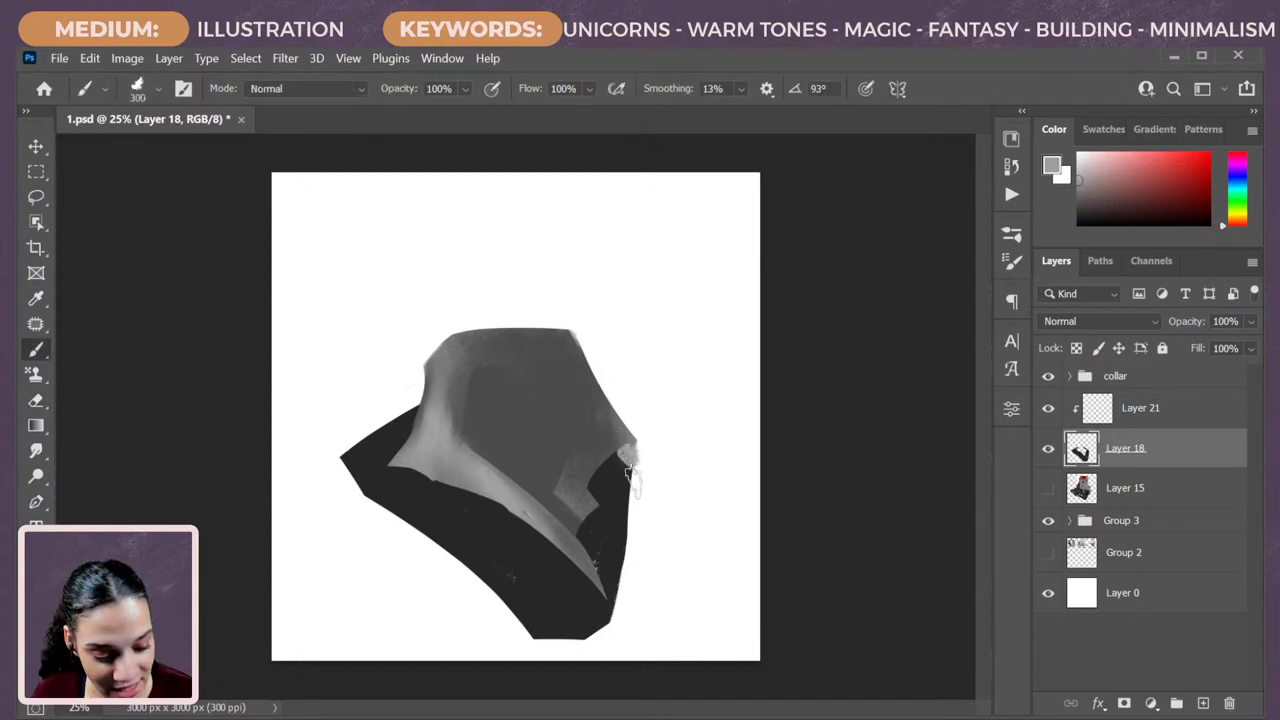
left_click(611, 466, "alt")
mouse_move(611, 466)
left_mouse_down()
mouse_move(634, 457)
mouse_move(620, 450)
mouse_move(634, 434)
mouse_move(646, 449)
left_mouse_up()
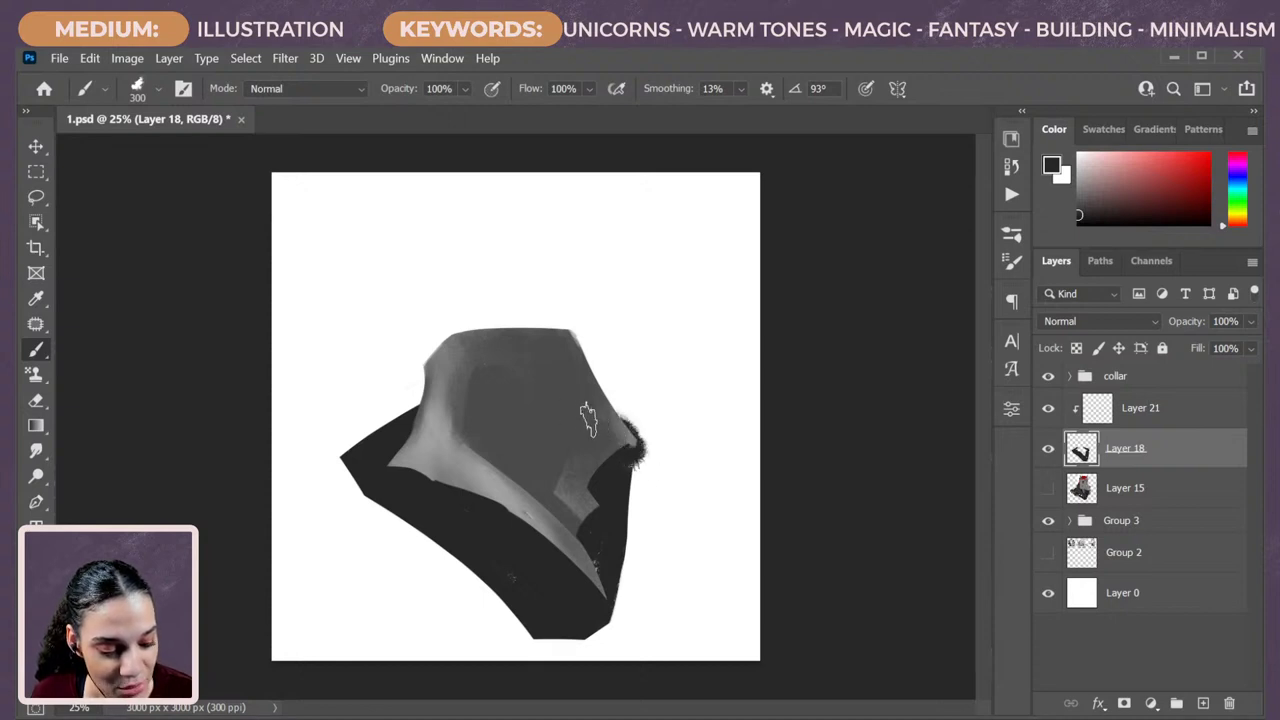
key("e")
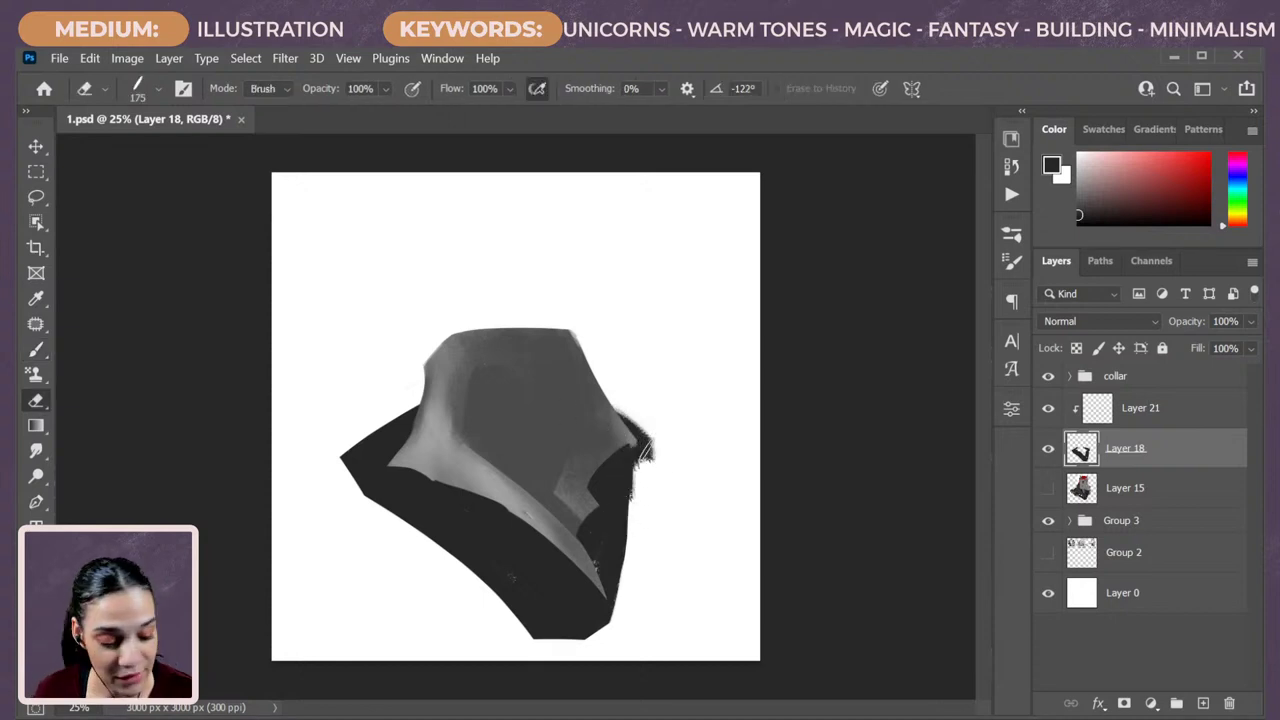
mouse_move(651, 428)
left_mouse_down()
mouse_move(642, 513)
mouse_move(651, 433)
left_mouse_up()
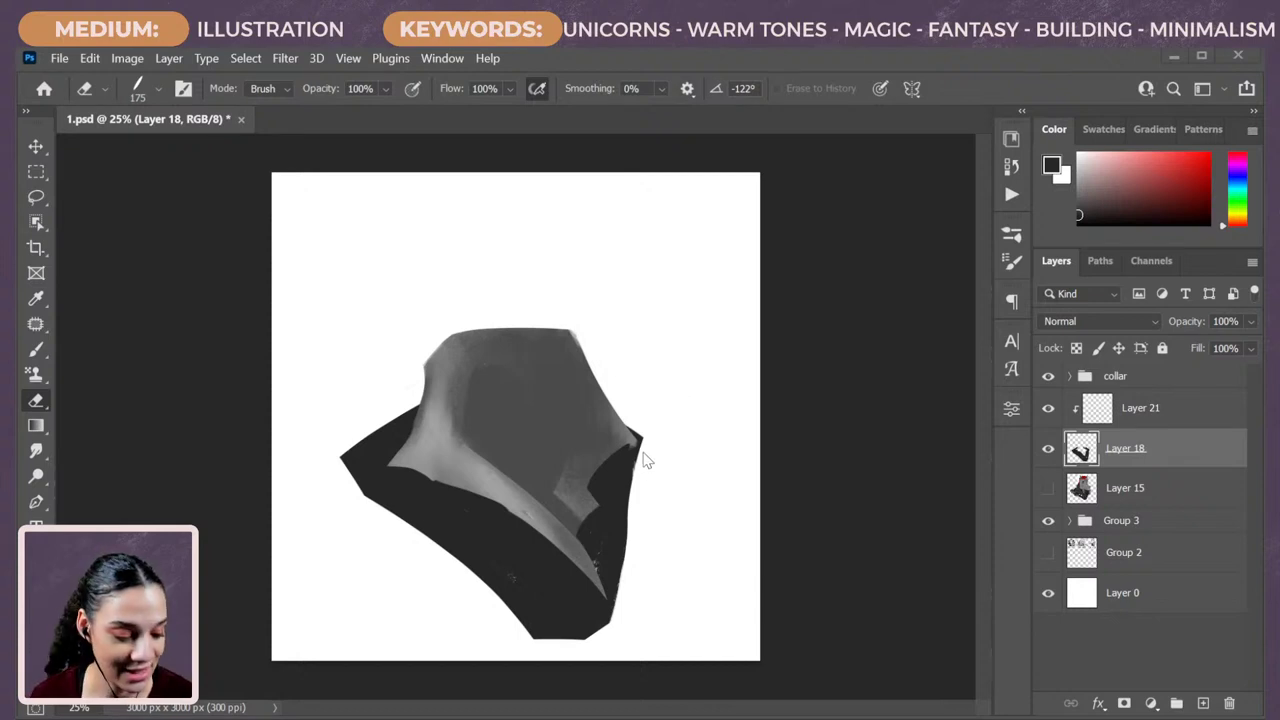
Widen the jacket's right side on Layer 18 with dark grey strokes and trim its outer edge, undoing poor eraser strokes.
key("b")
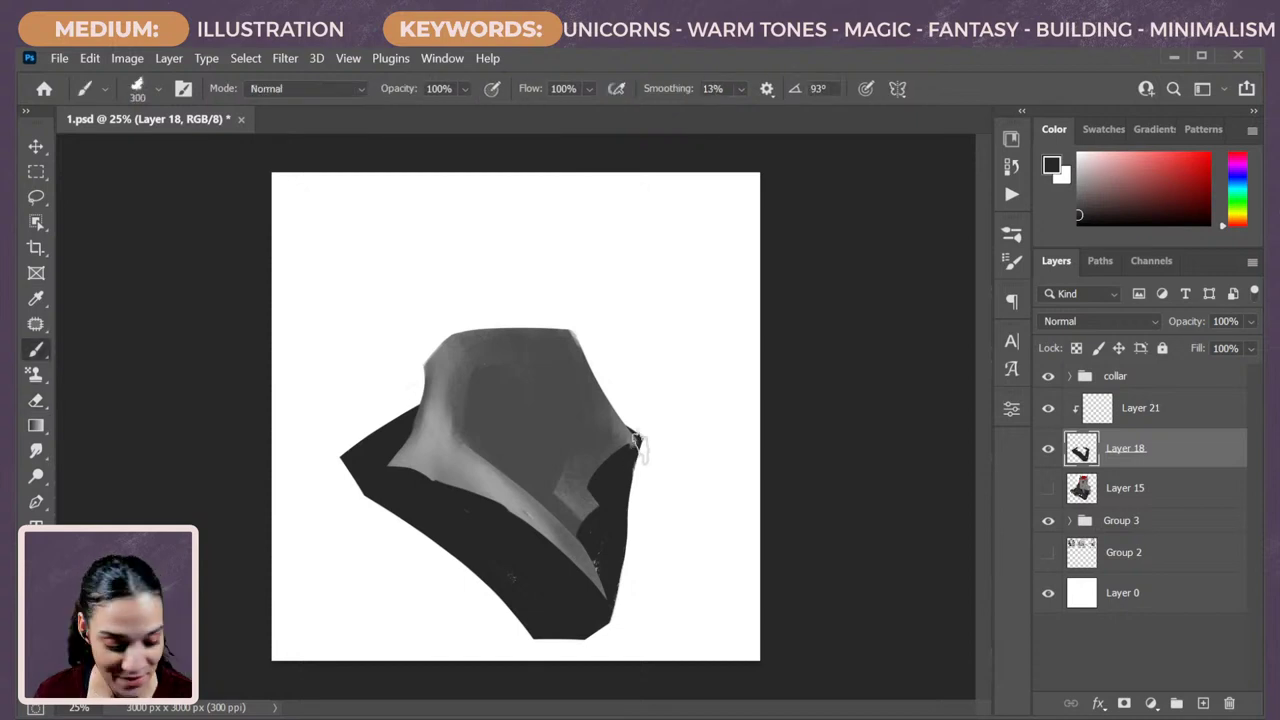
mouse_move(632, 446)
left_mouse_down()
mouse_move(606, 543)
mouse_move(623, 520)
left_mouse_up()
key("e")
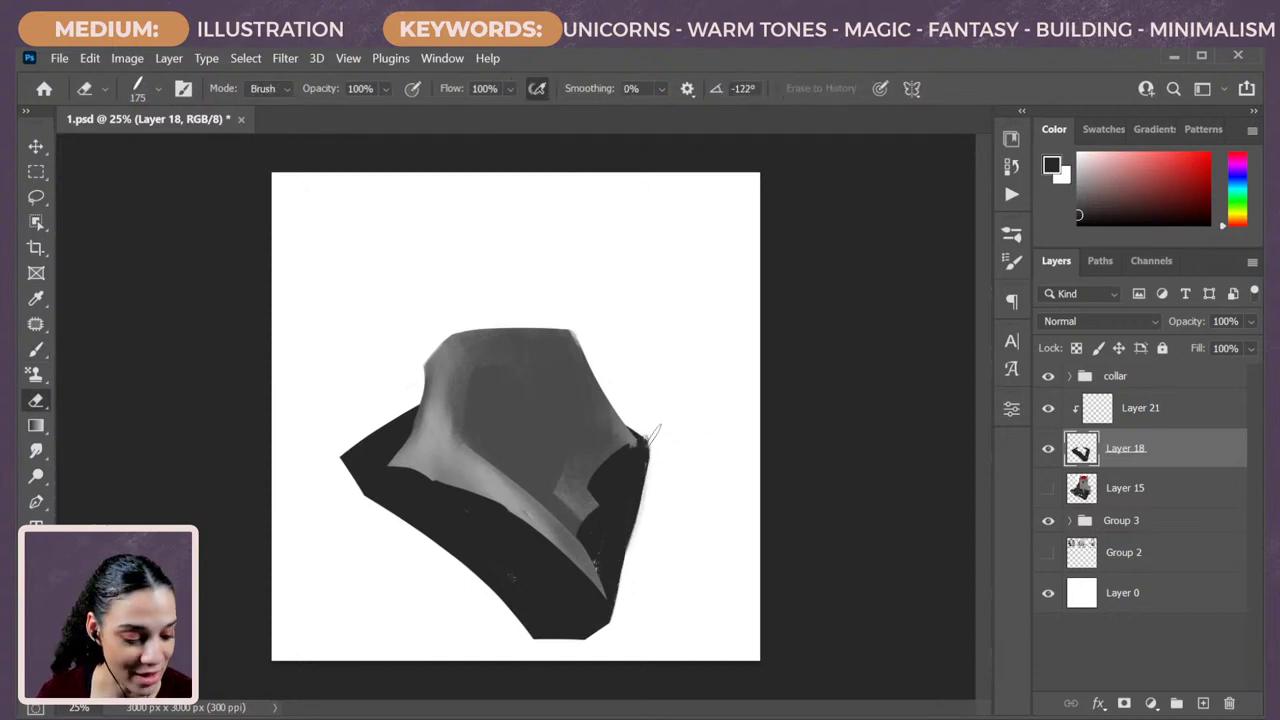
mouse_move(634, 572)
left_mouse_down()
mouse_move(651, 479)
mouse_move(630, 565)
left_mouse_up()
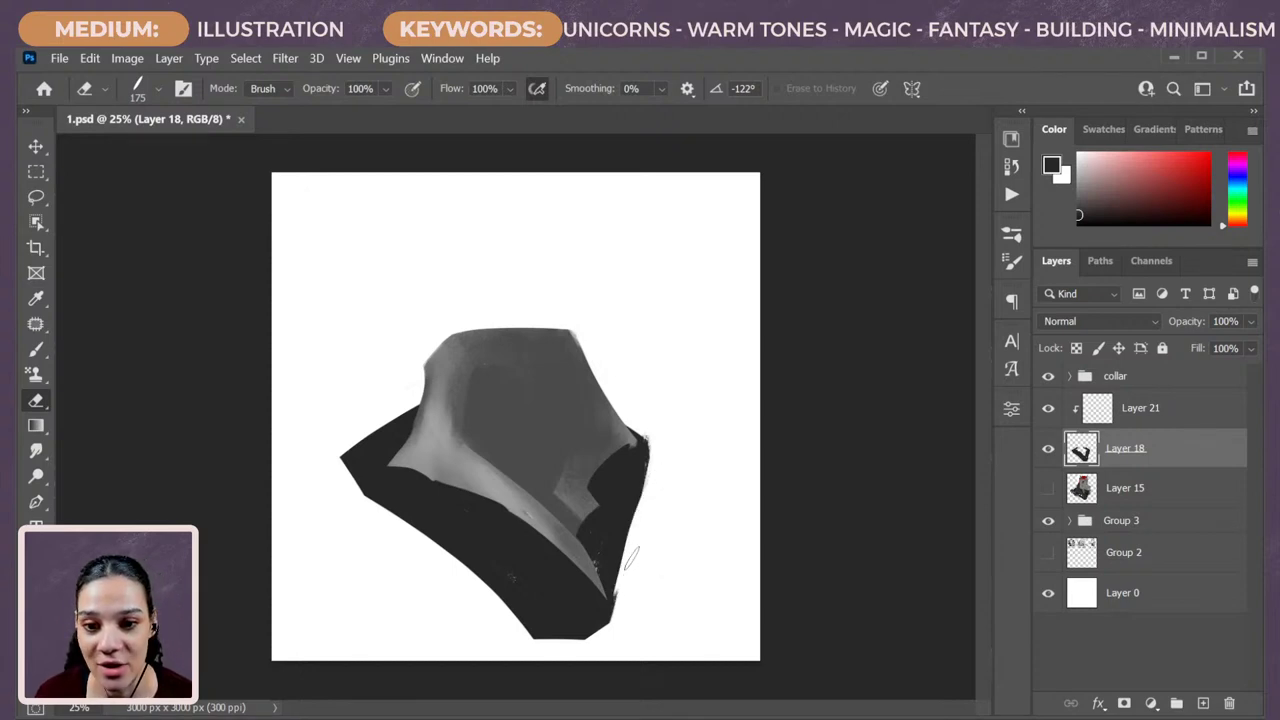
key("ctrl+z")
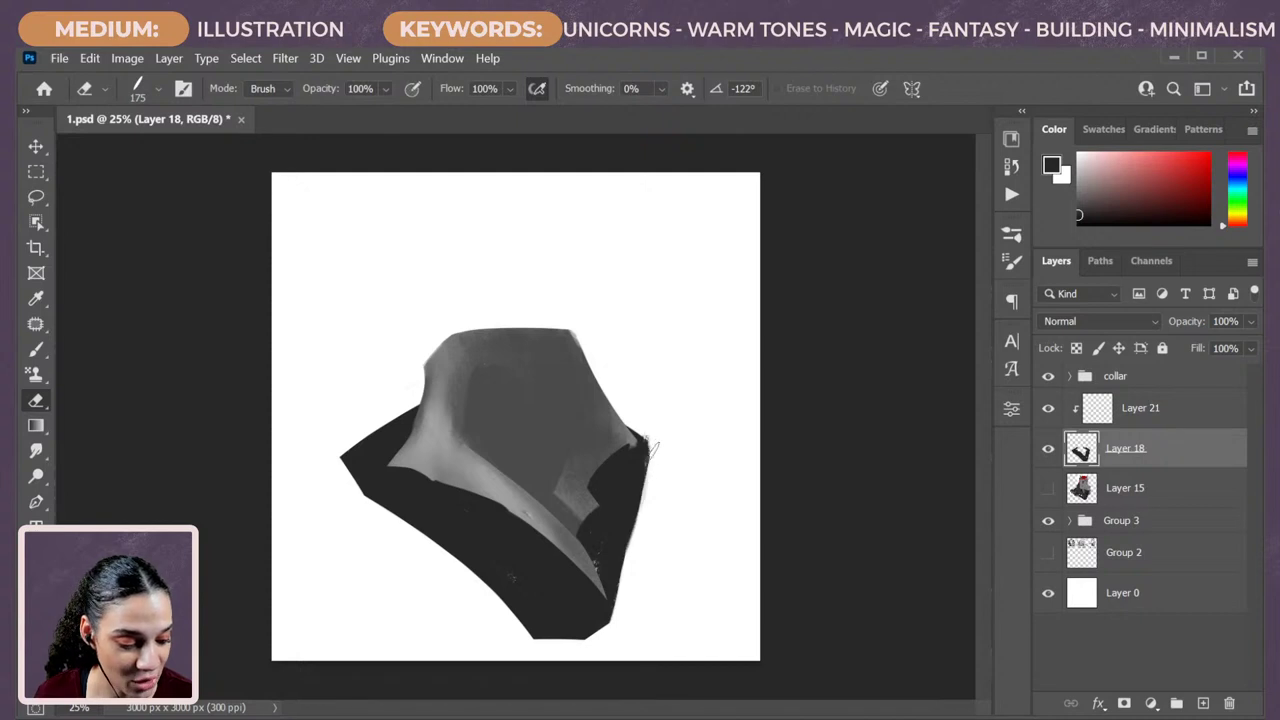
left_click_drag(651, 466, 631, 549)
key("ctrl+z")
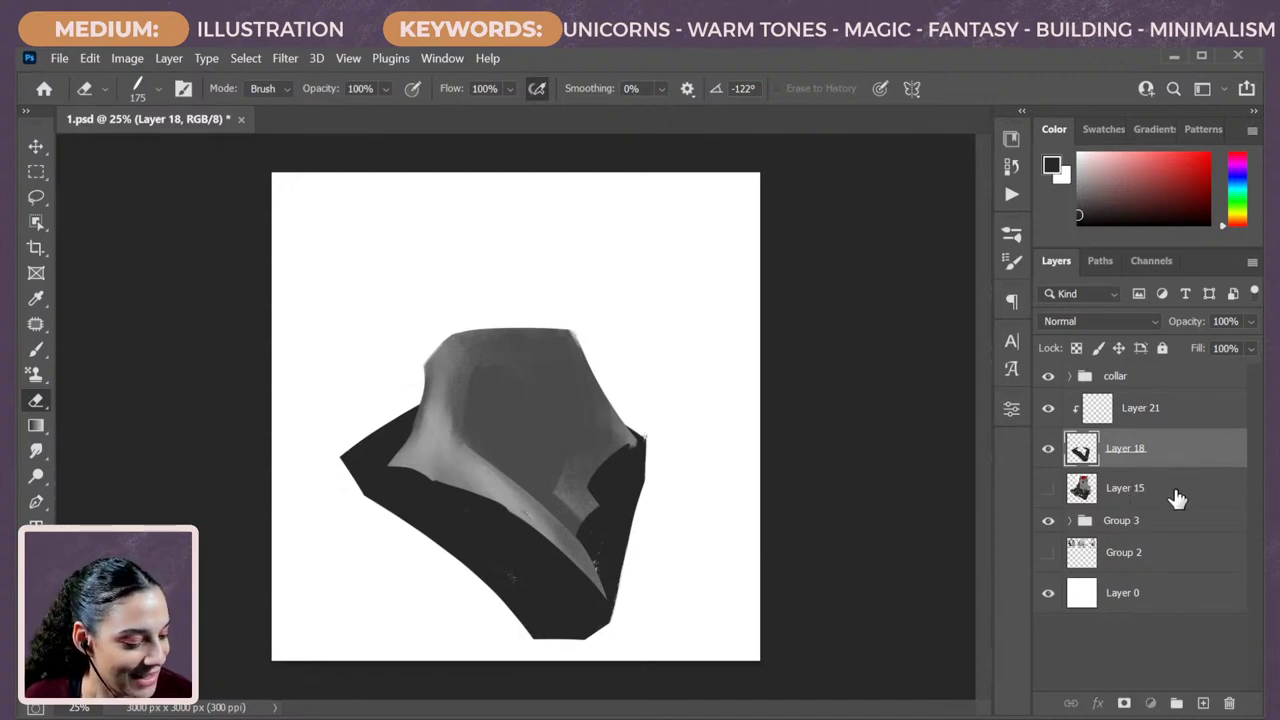
Add another layer directly above Layer 18, clipped to it and below Layer 21.
left_click(1185, 488)
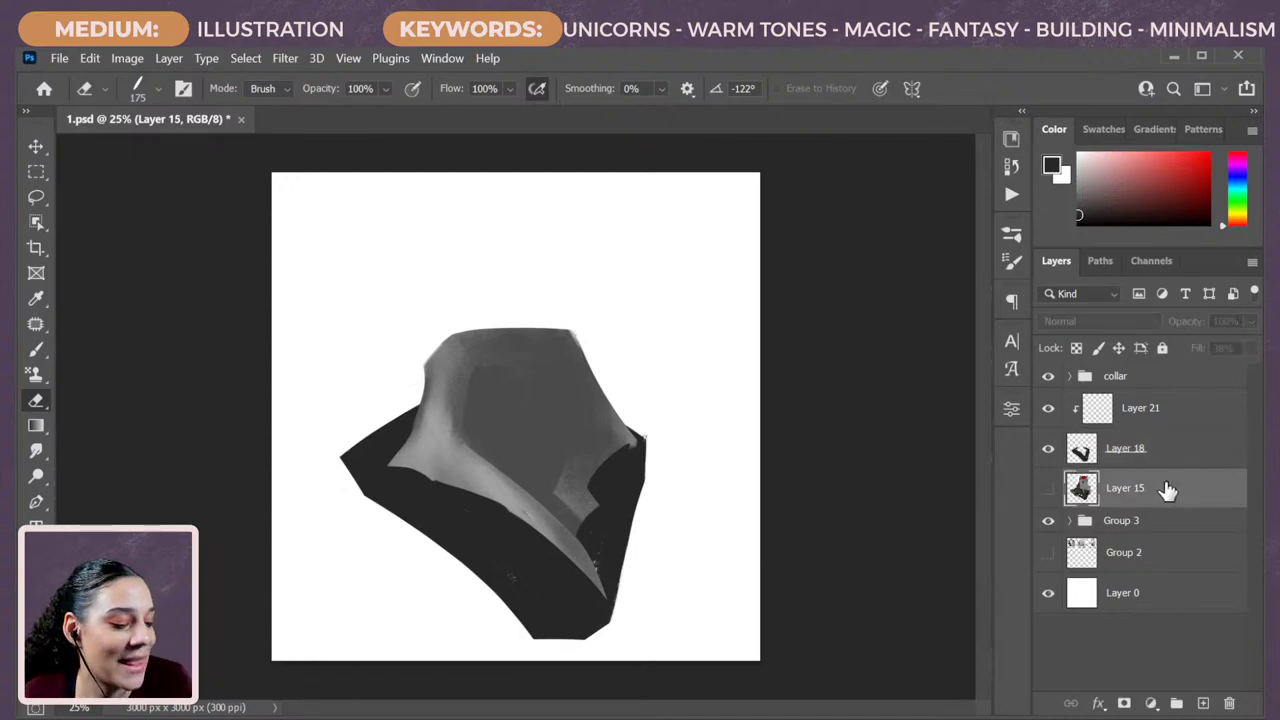
left_click(1170, 455)
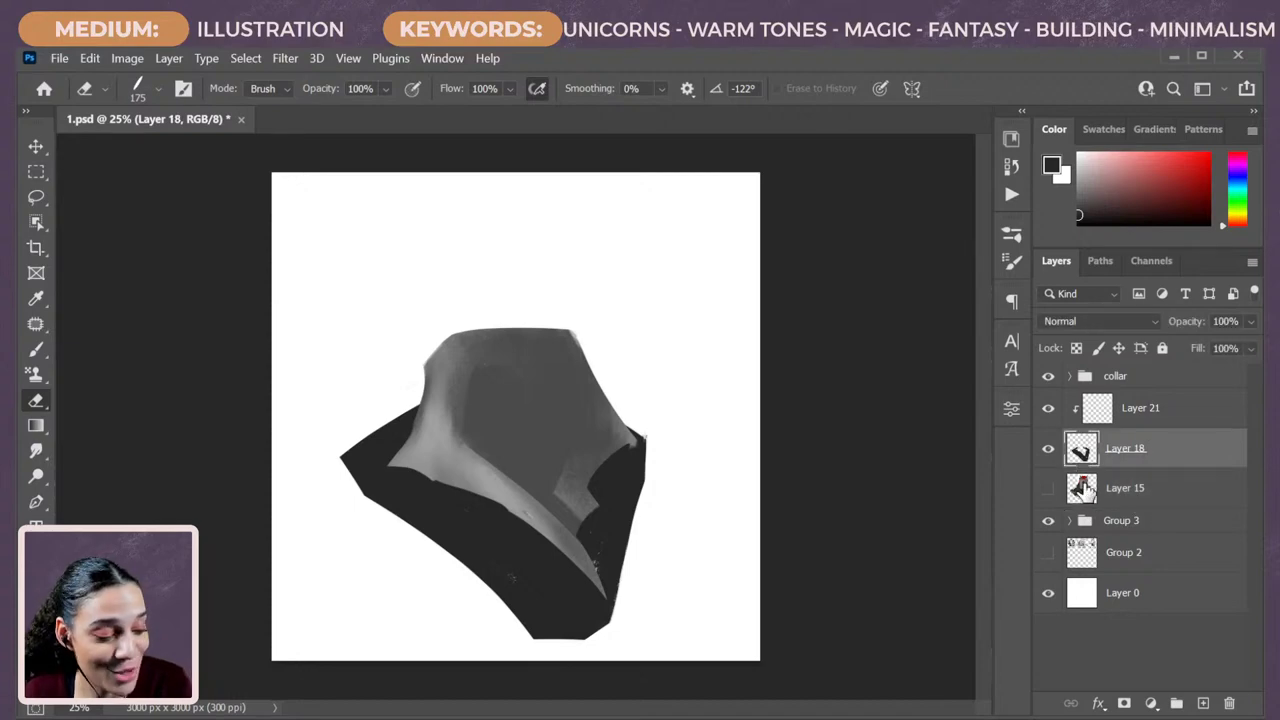
key("ctrl+shift+n")
key("Return")
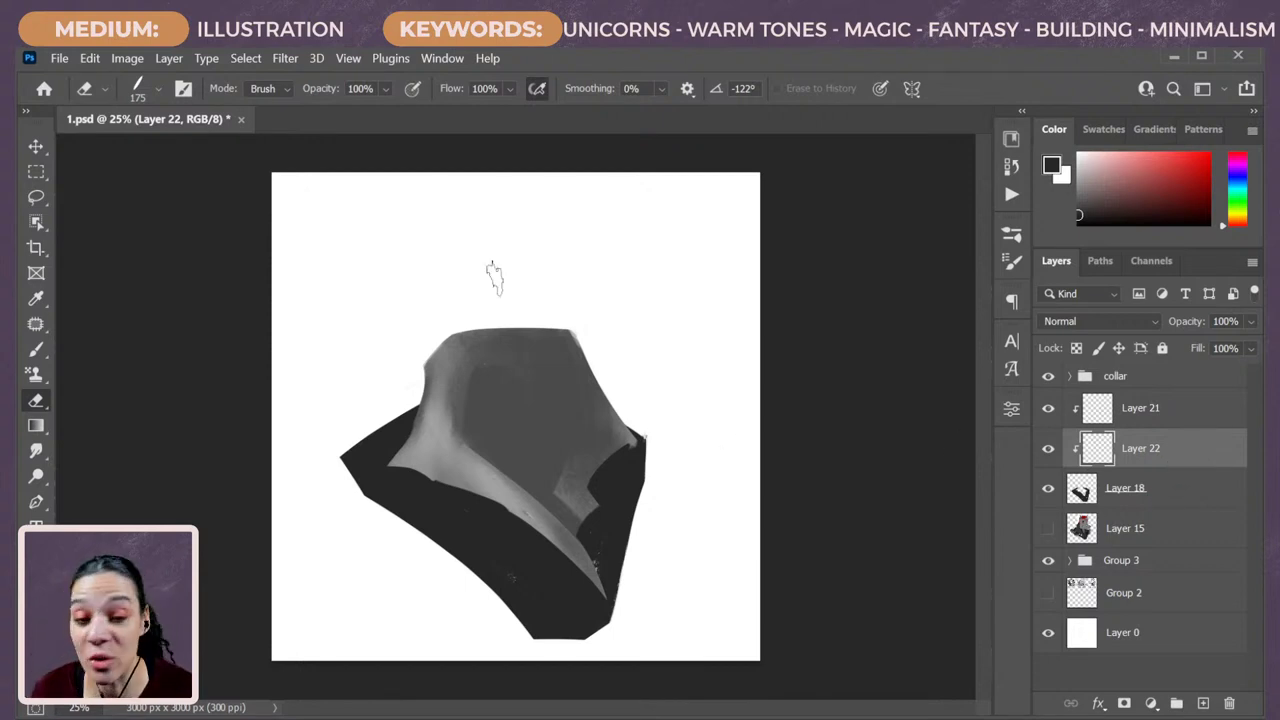
Brush soft lighter-grey shading over the jacket's lower left on Layer 22, using the collar's sampled grey and a brush enlarged to 800.
key("b")
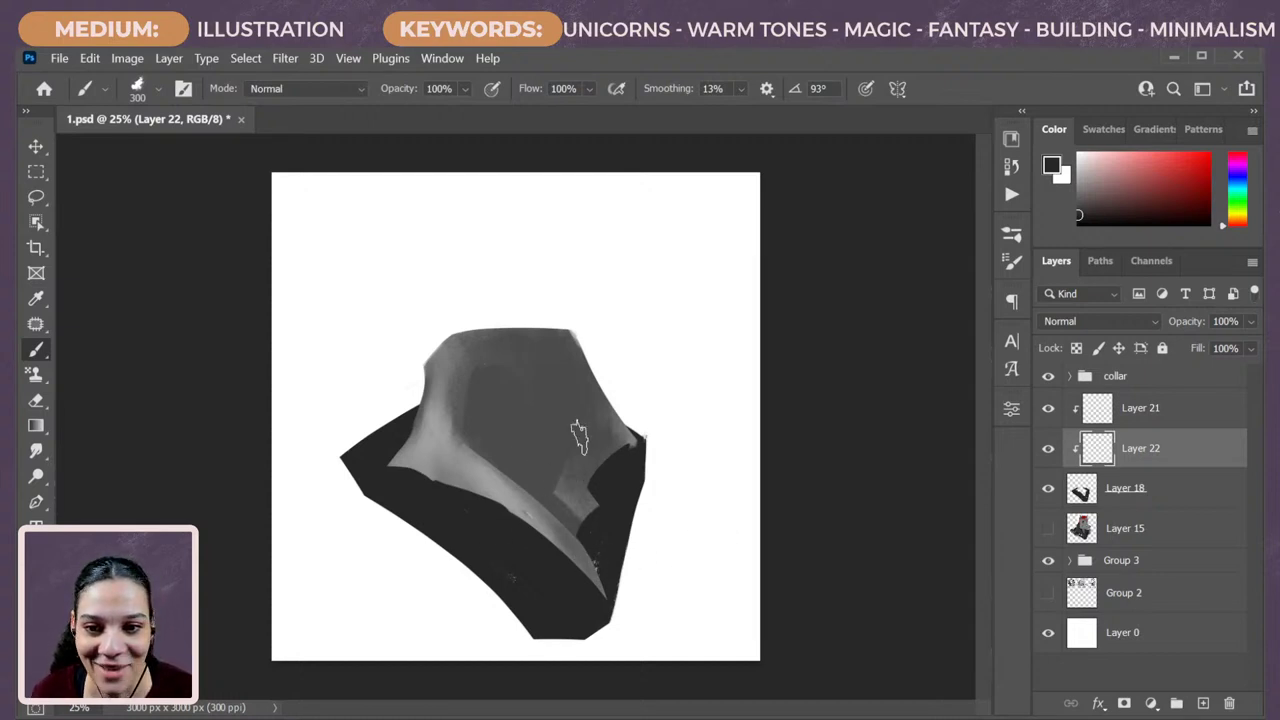
left_click(503, 406, "alt")
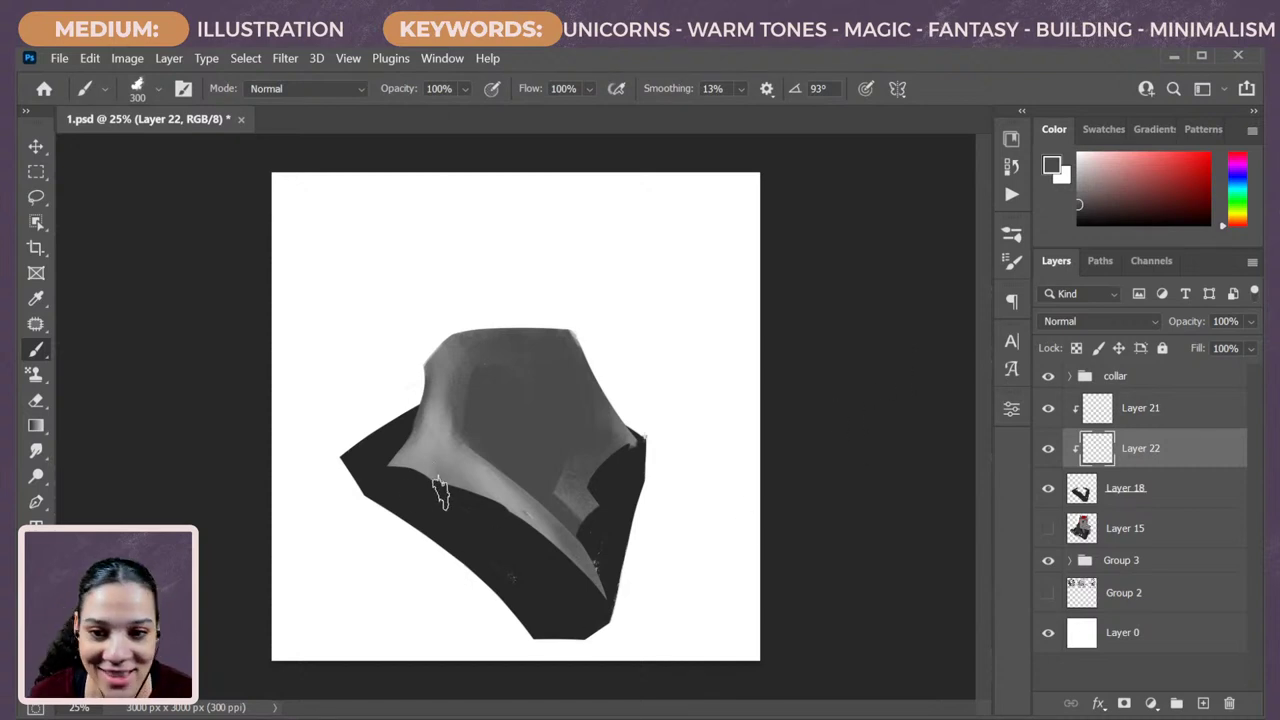
key("bracketright")
key("bracketright")
key("bracketright")
key("bracketright")
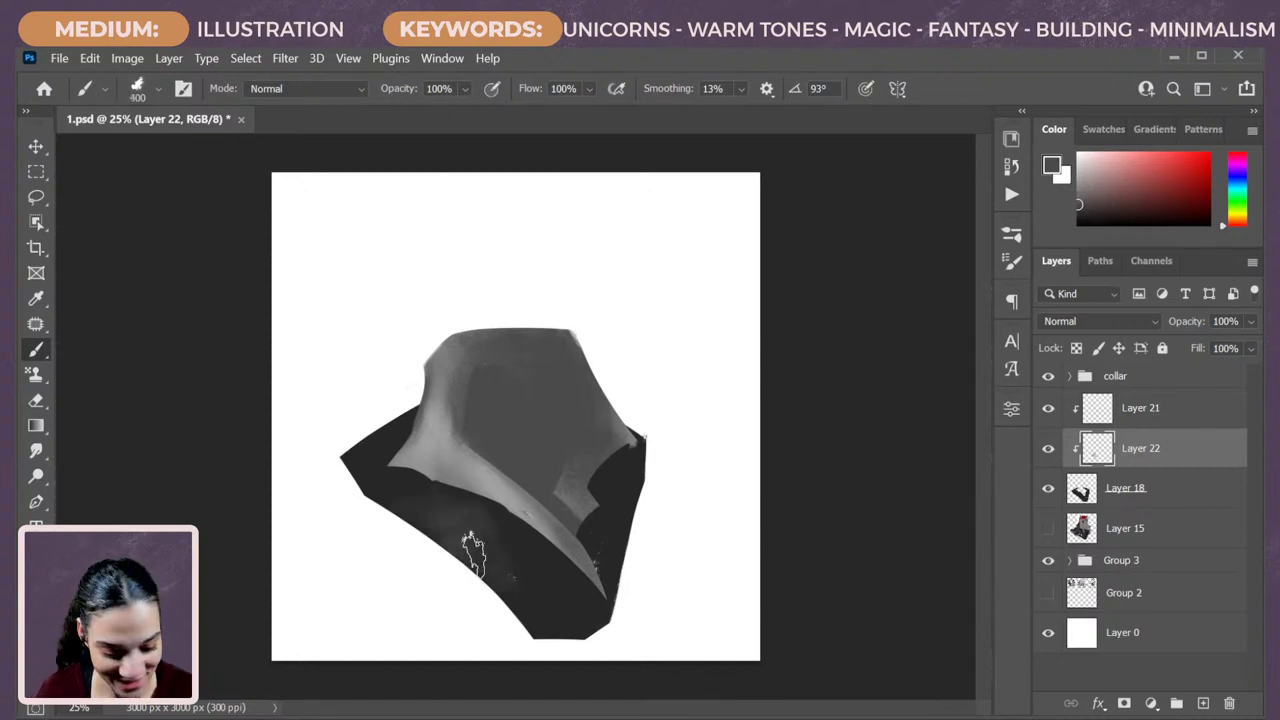
key("bracketright")
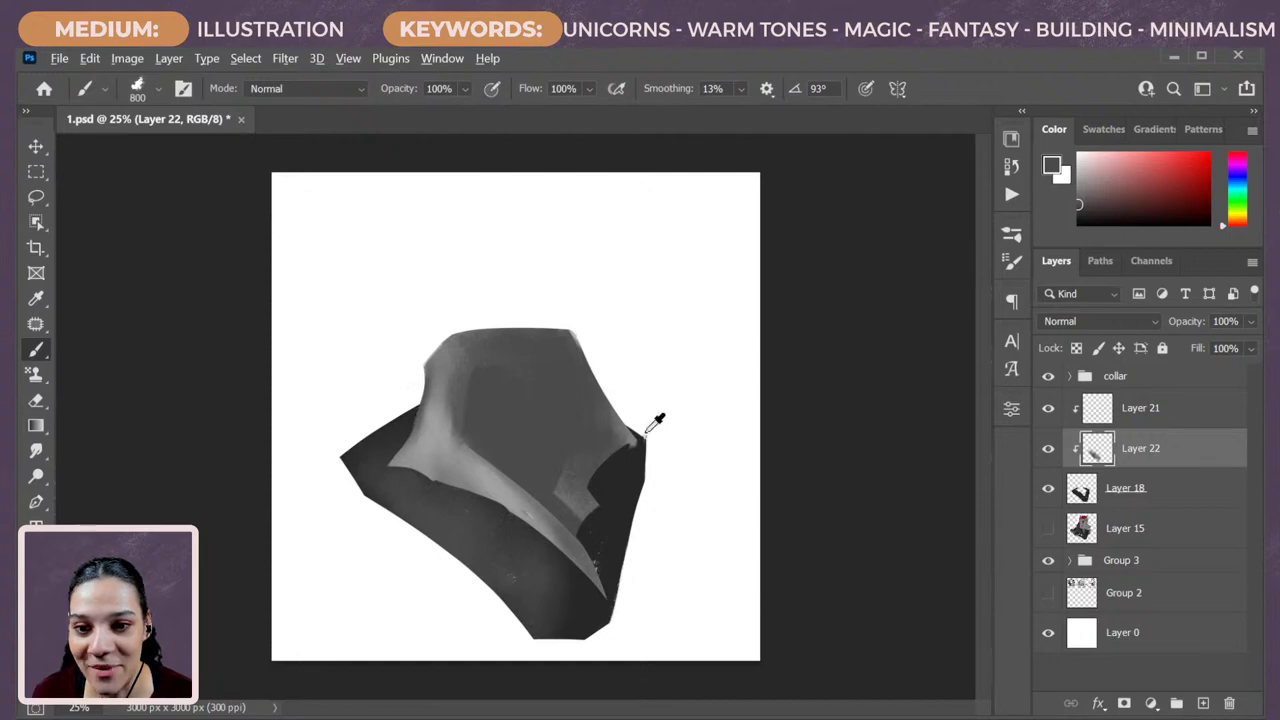
Shade the jacket on Layer 22 with sampled dark grey beneath the collar and pure black down its right side.
left_click(580, 458, "alt")
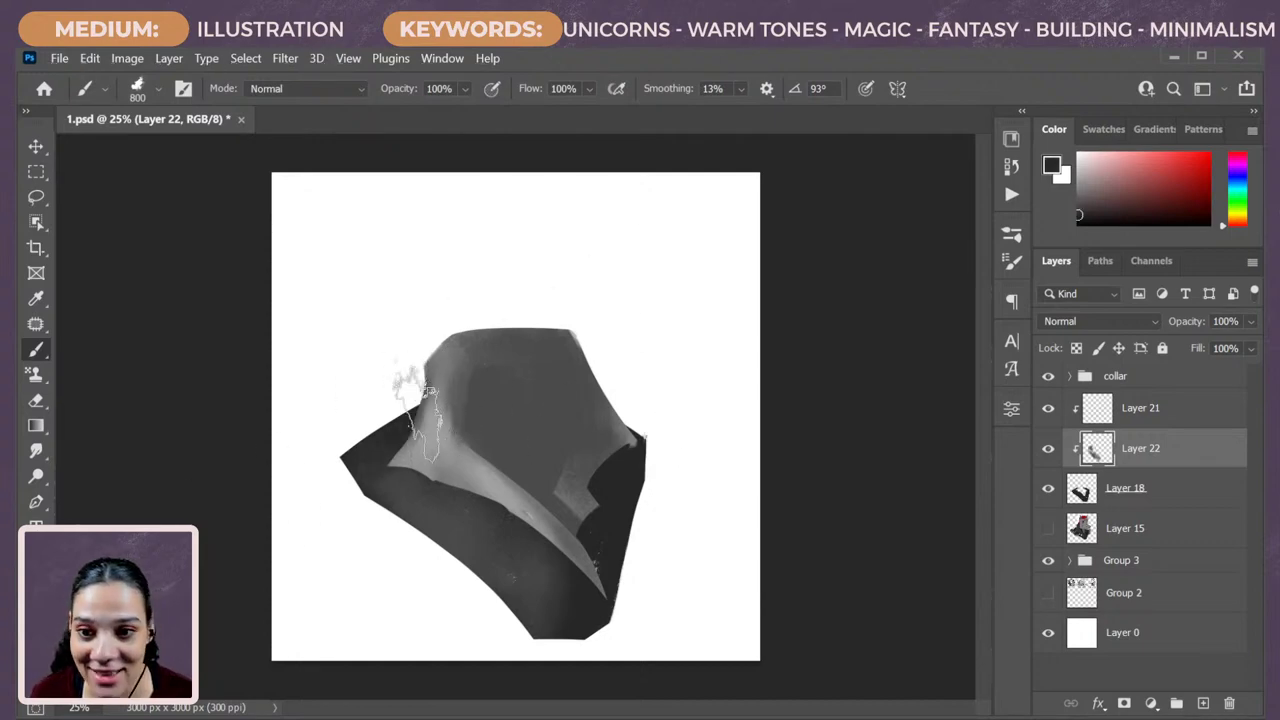
mouse_move(468, 440)
left_mouse_down()
mouse_move(591, 503)
mouse_move(454, 440)
mouse_move(402, 445)
mouse_move(500, 443)
mouse_move(386, 371)
mouse_move(509, 457)
mouse_move(378, 446)
mouse_move(414, 429)
mouse_move(449, 457)
mouse_move(591, 491)
mouse_move(548, 515)
left_mouse_up()
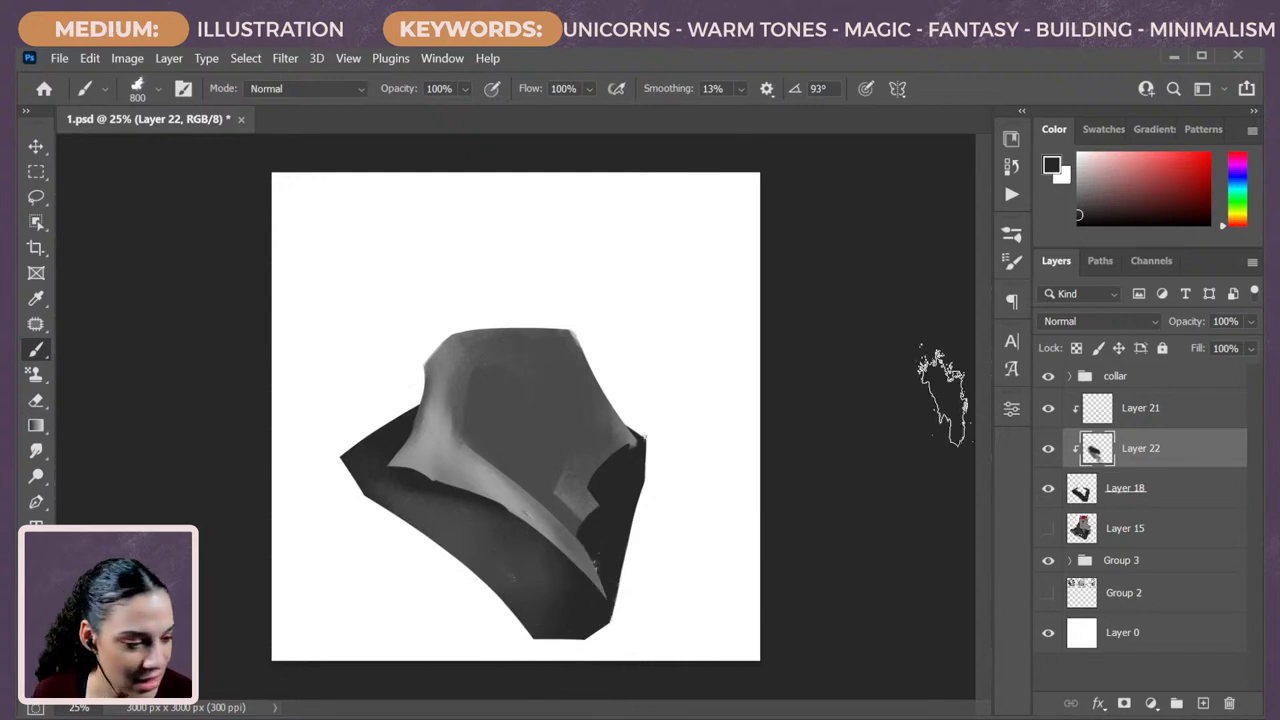
key("d")
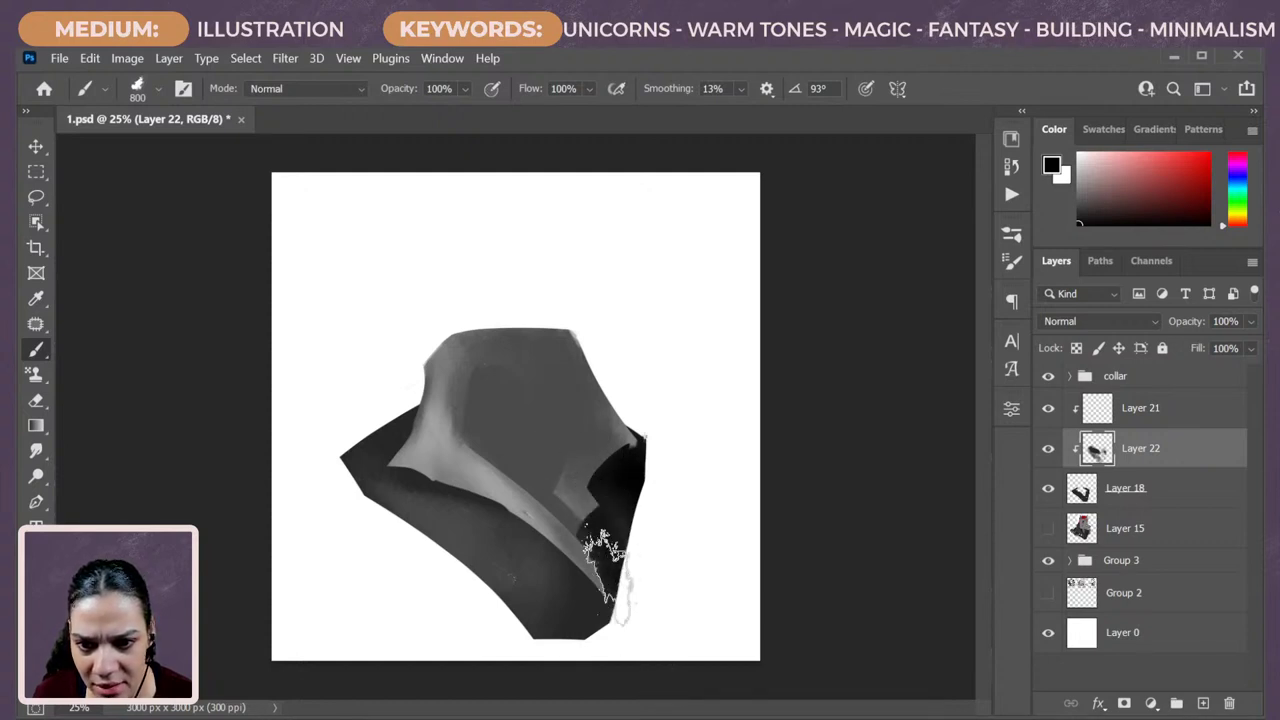
mouse_move(595, 570)
left_mouse_down()
mouse_move(647, 655)
mouse_move(615, 522)
mouse_move(611, 552)
mouse_move(622, 490)
left_mouse_up()
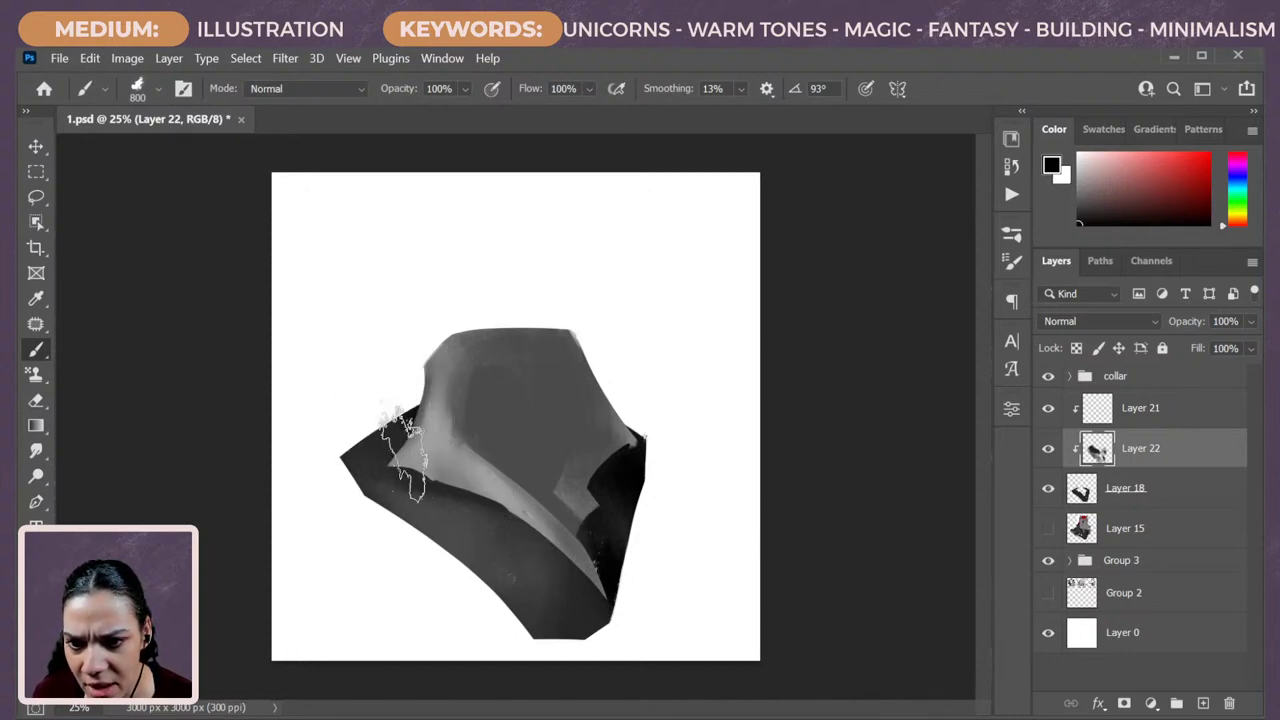
Deepen the black shadow along the collar's lower edge on Layer 22 with a brush reduced to size 250.
key("bracketleft")
key("bracketleft")
key("bracketleft")
key("bracketleft")
key("bracketleft")
key("bracketleft")
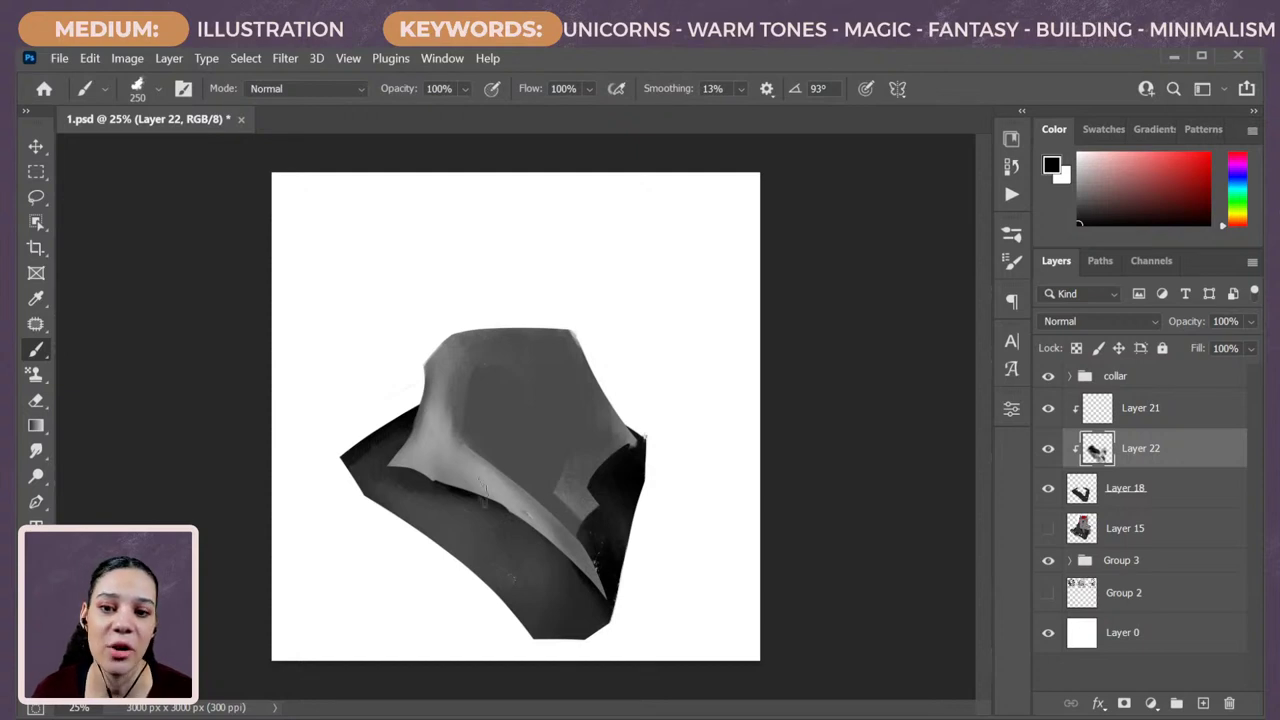
key("ctrl+plus")
key("ctrl+plus")
key("ctrl+plus")
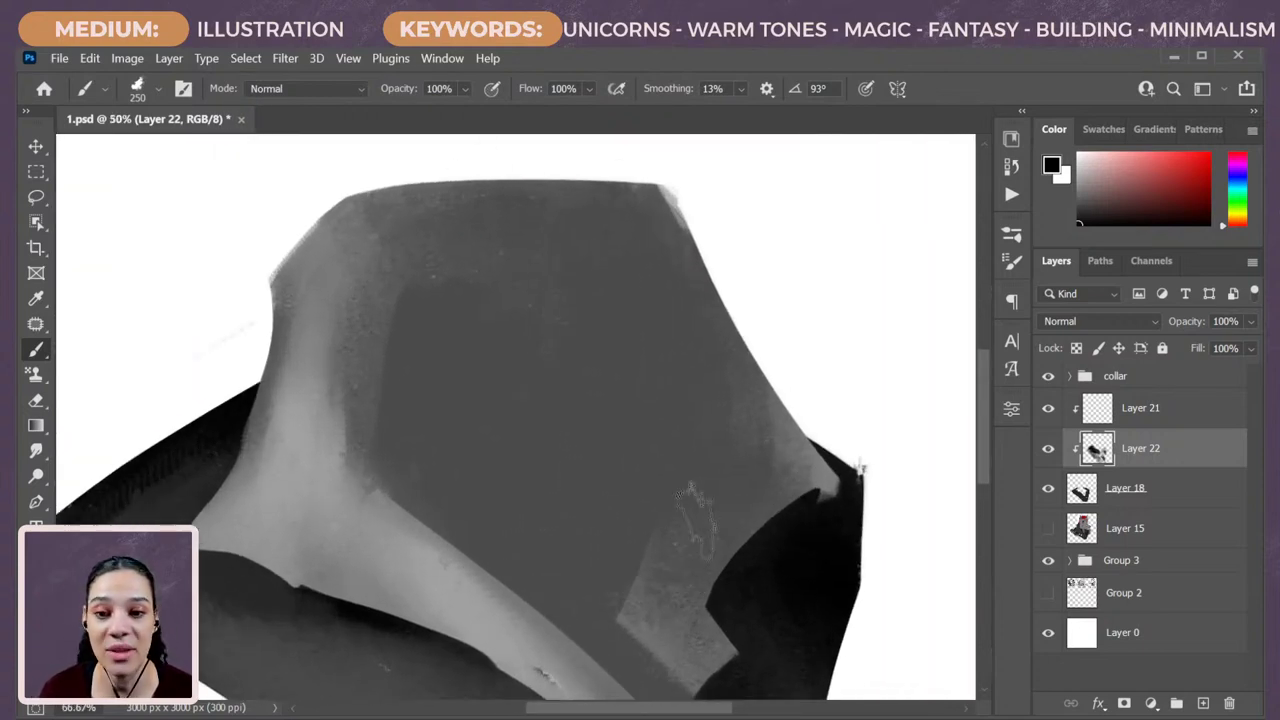
left_click_drag(752, 383, 735, 451)
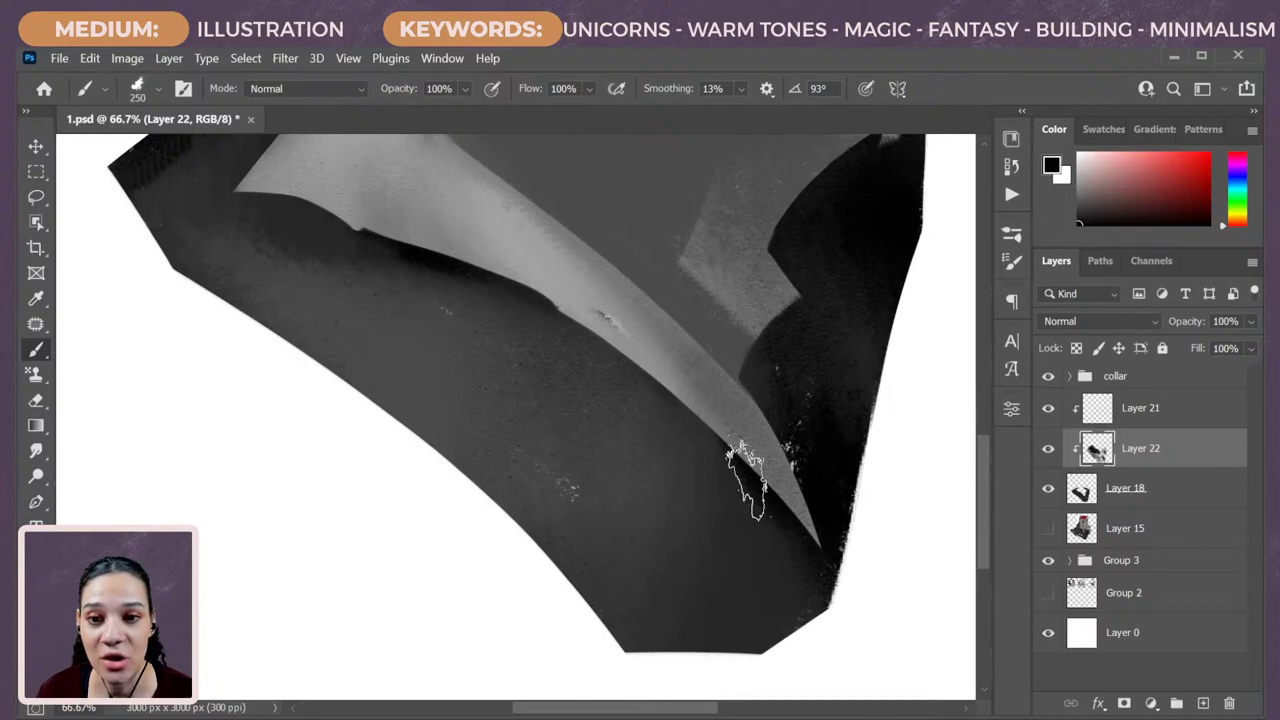
Hide and show Layer 22 to compare the jacket with and without its shading.
key("ctrl+minus")
key("ctrl+minus")
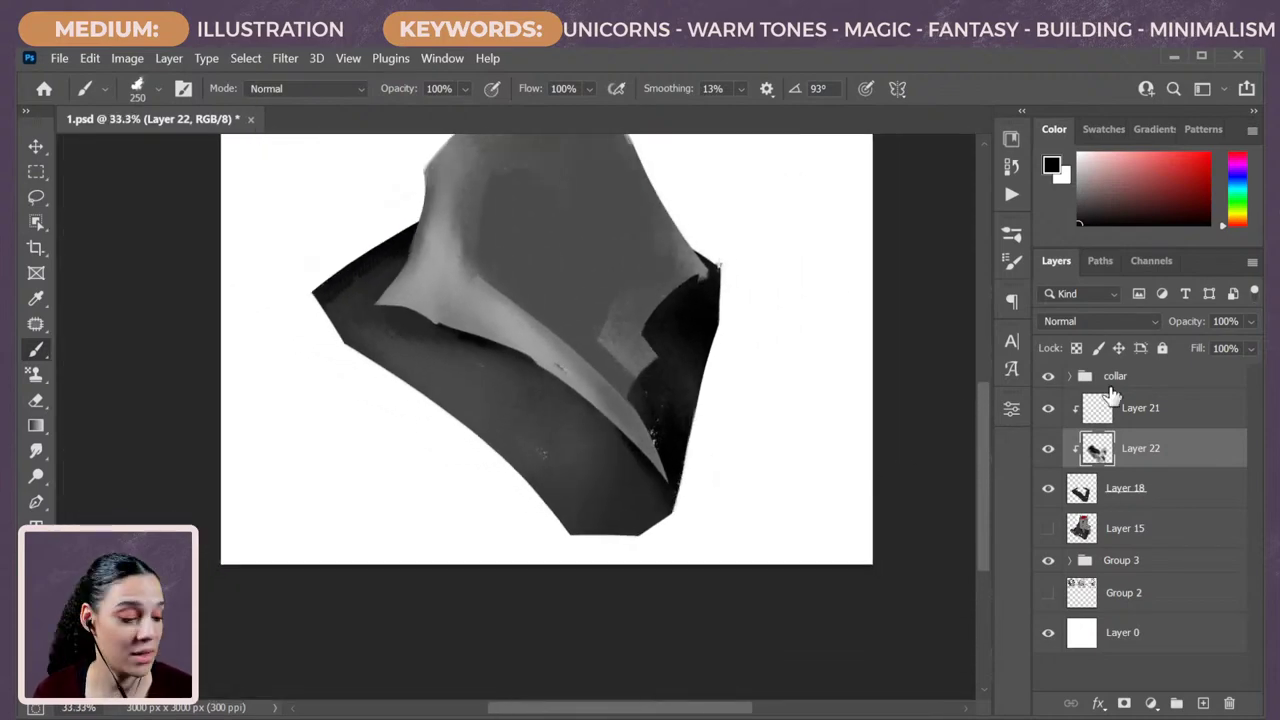
left_click(1048, 449)
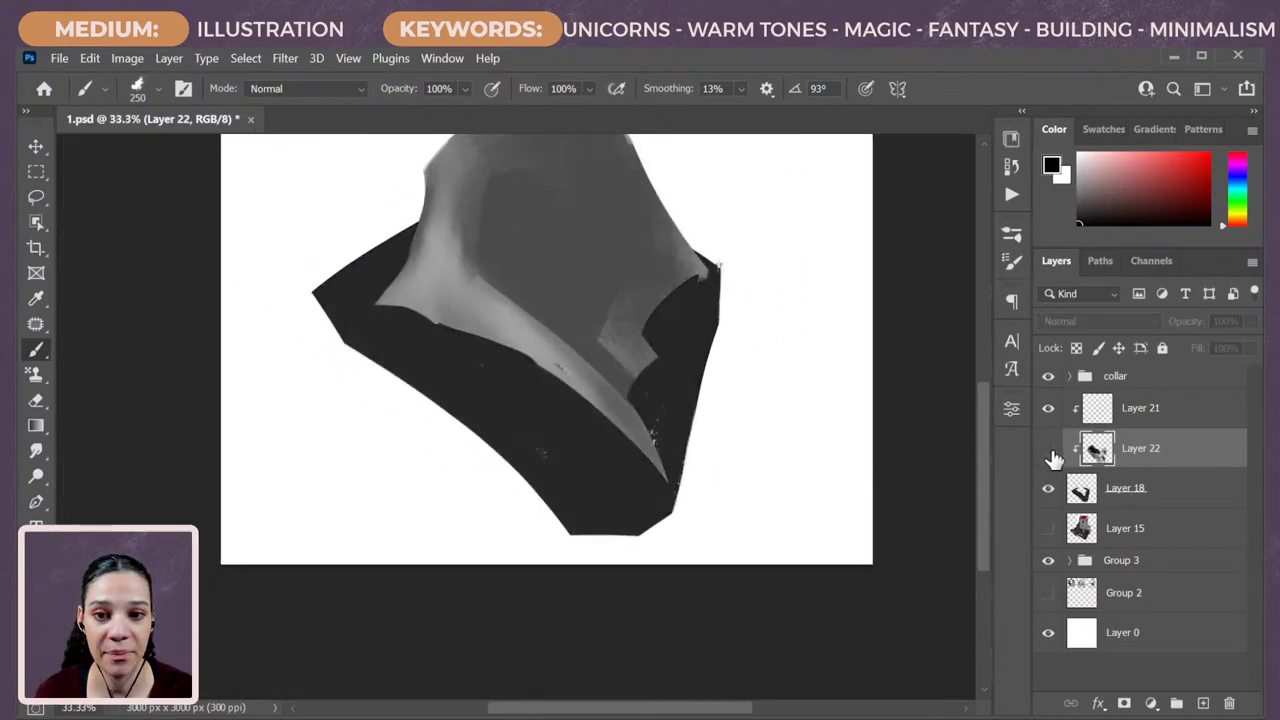
key("ctrl+minus")
left_click(1049, 452)
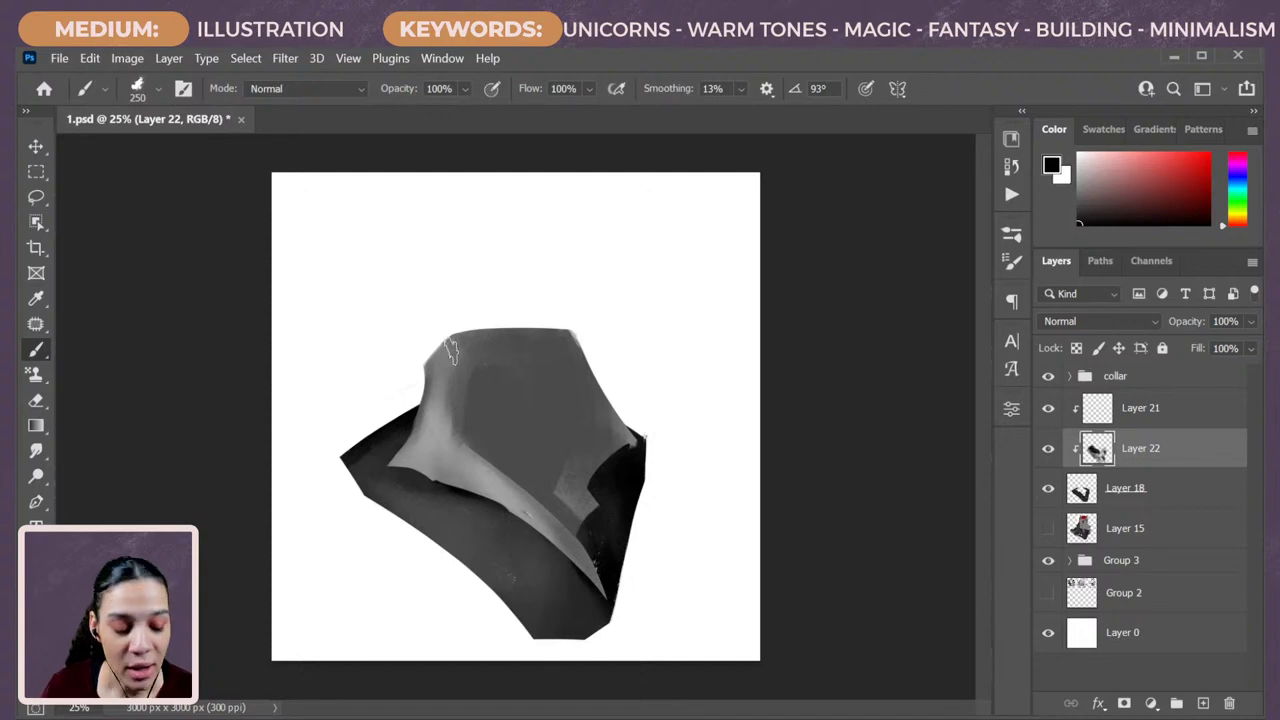
Refine the jacket's shading on Layer 22 with grey and black tones sampled from the jacket, at brush size 250.
left_click(362, 462, "alt")
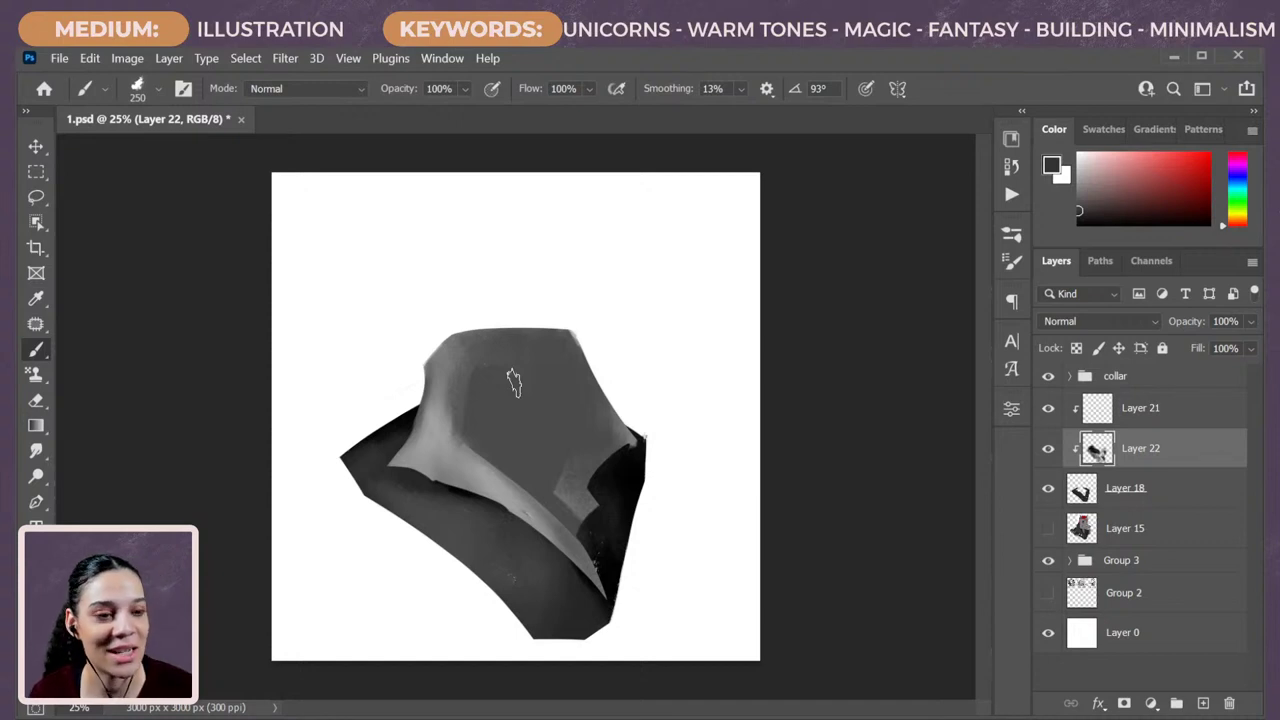
left_click(414, 422, "alt")
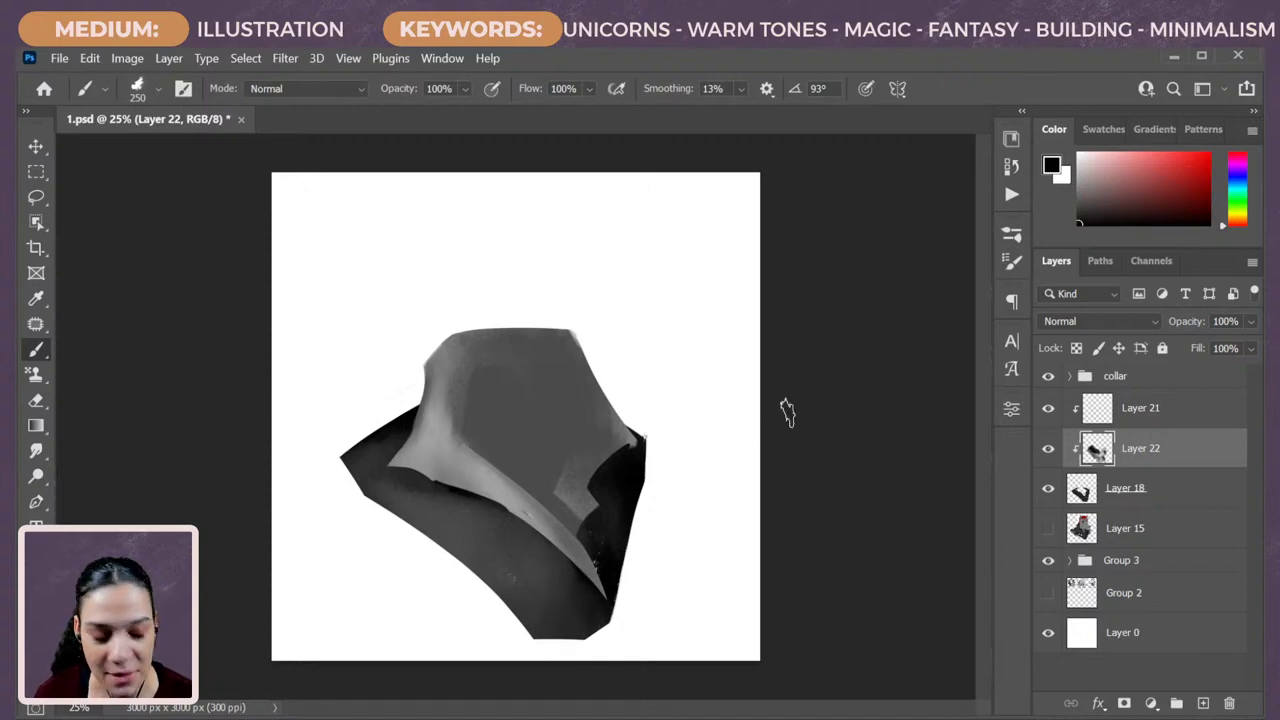
left_click(628, 477, "alt")
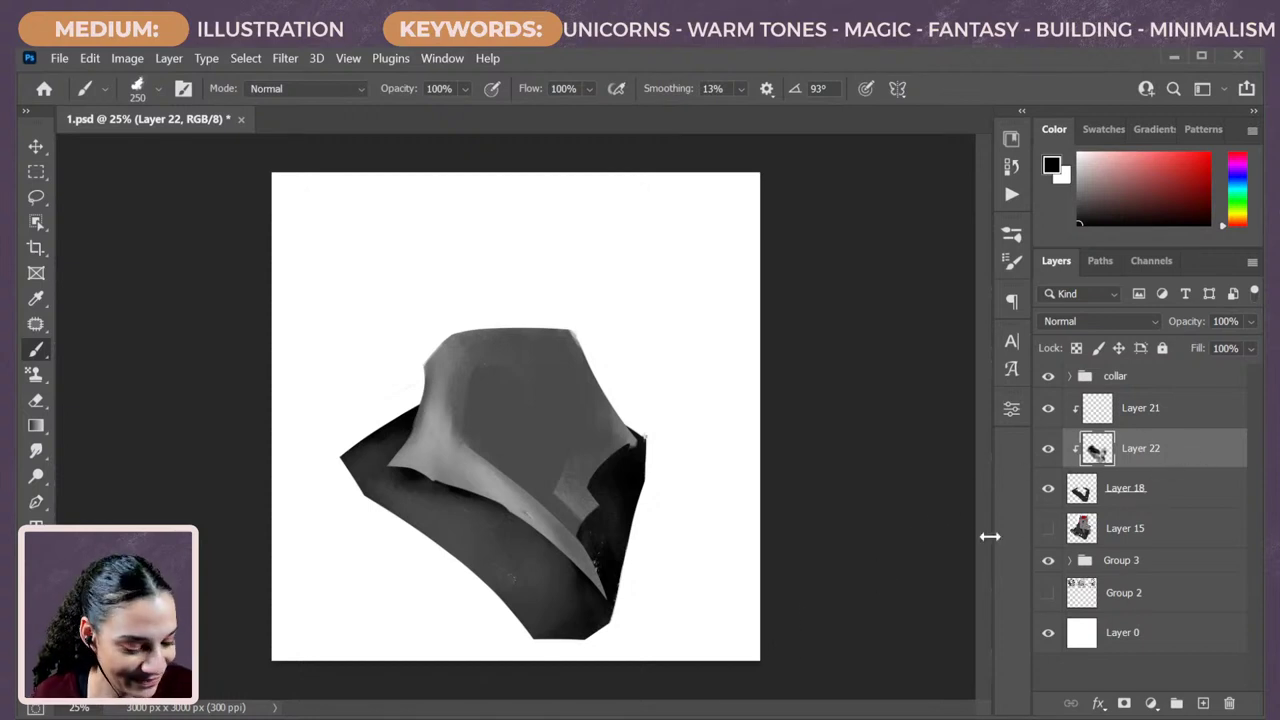
key("ctrl+minus")
key("ctrl+minus")
key("ctrl+plus")
key("ctrl+plus")
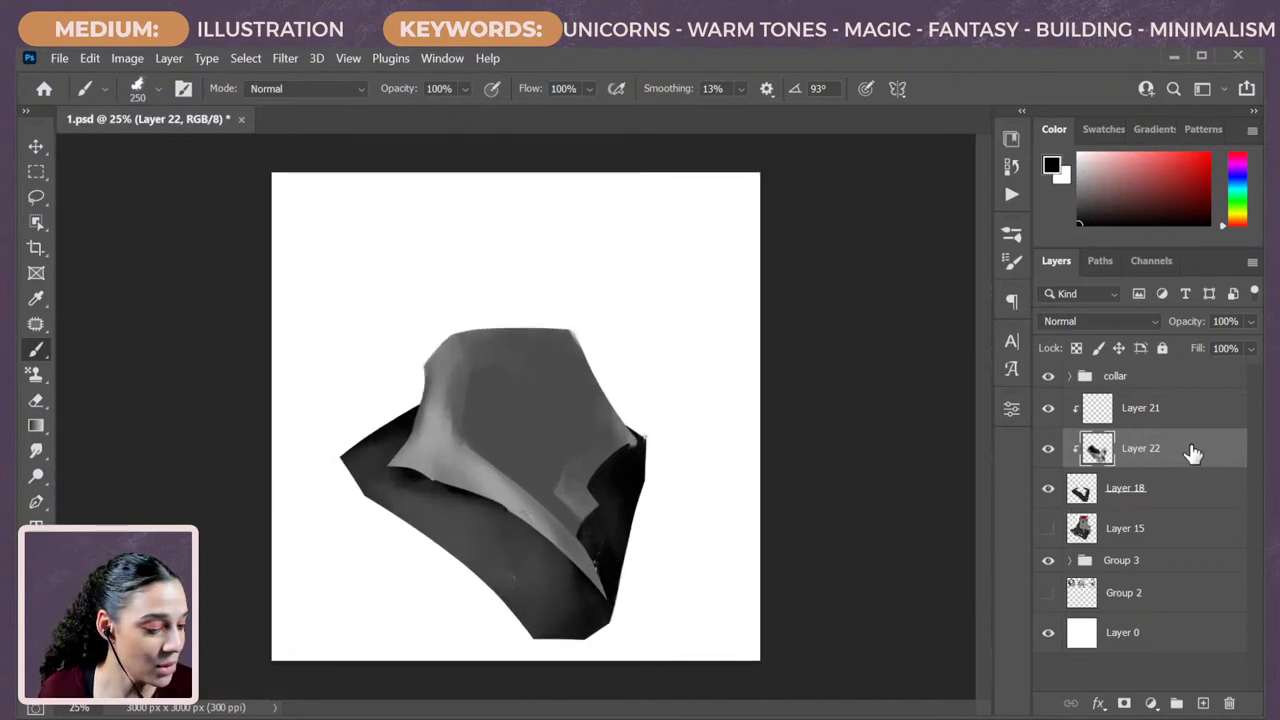
Select Layer 21, Layer 22 and Layer 18 together.
left_click(1165, 415)
left_click(1158, 494, "shift")
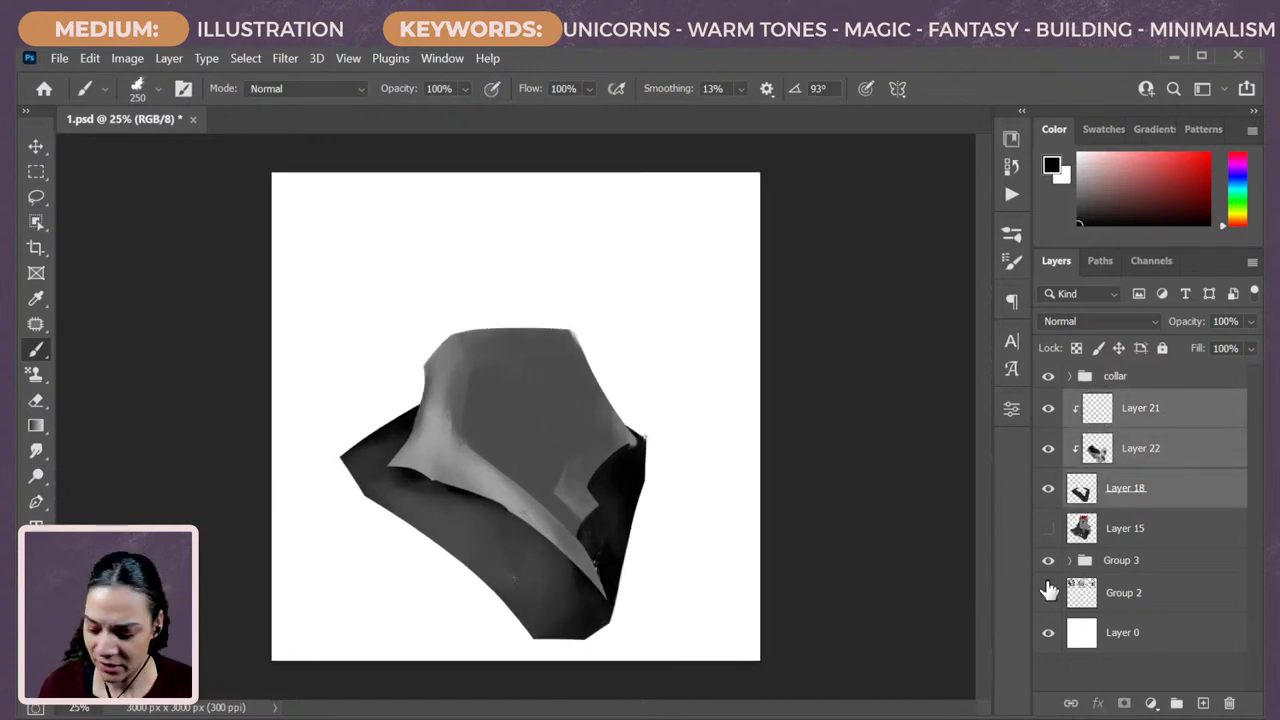
Hide Group 2, then group Layer 21, Layer 22 and Layer 18 and name the group "jacket".
left_click(1048, 592)
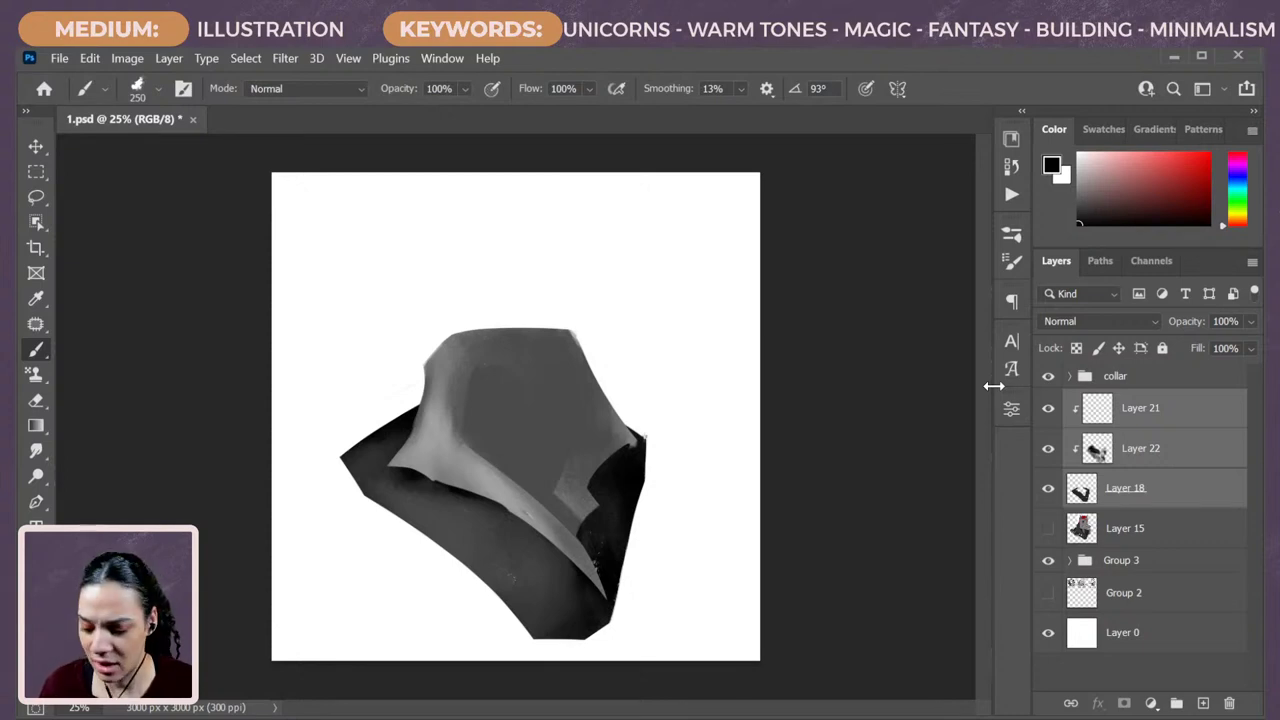
key("ctrl+g")
double_click(1120, 400)
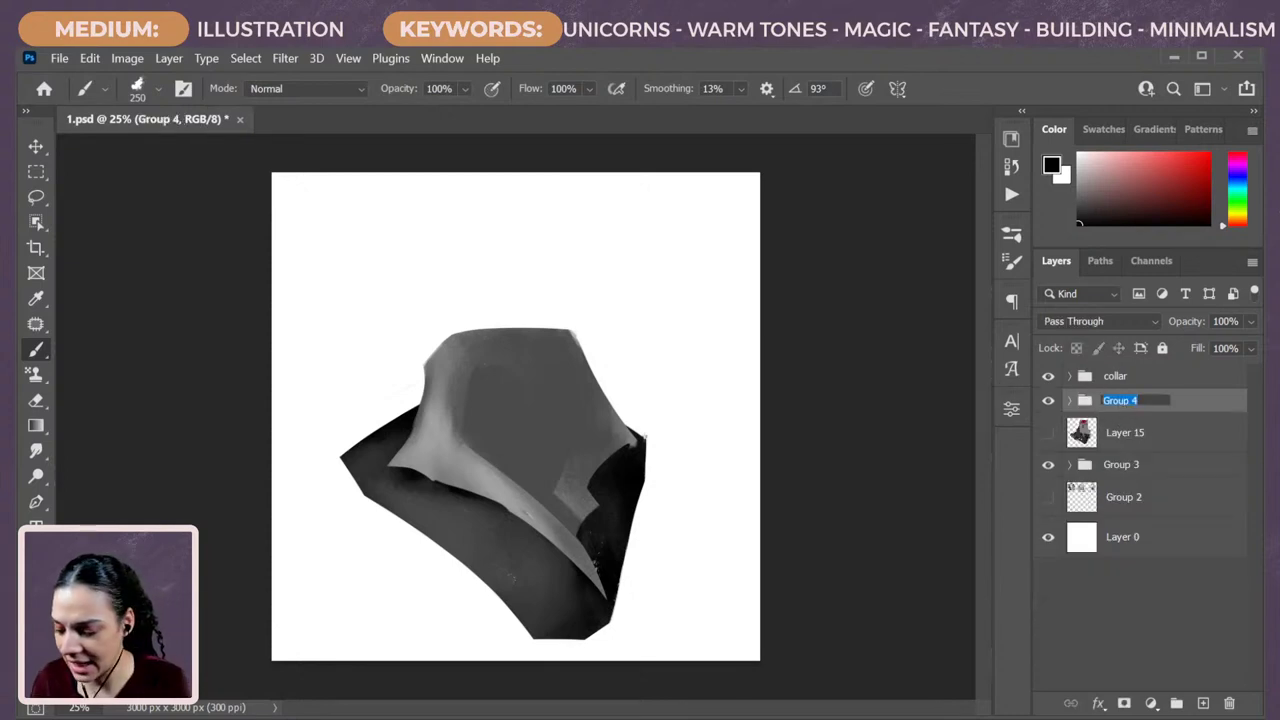
type("jacket")
key("Return")
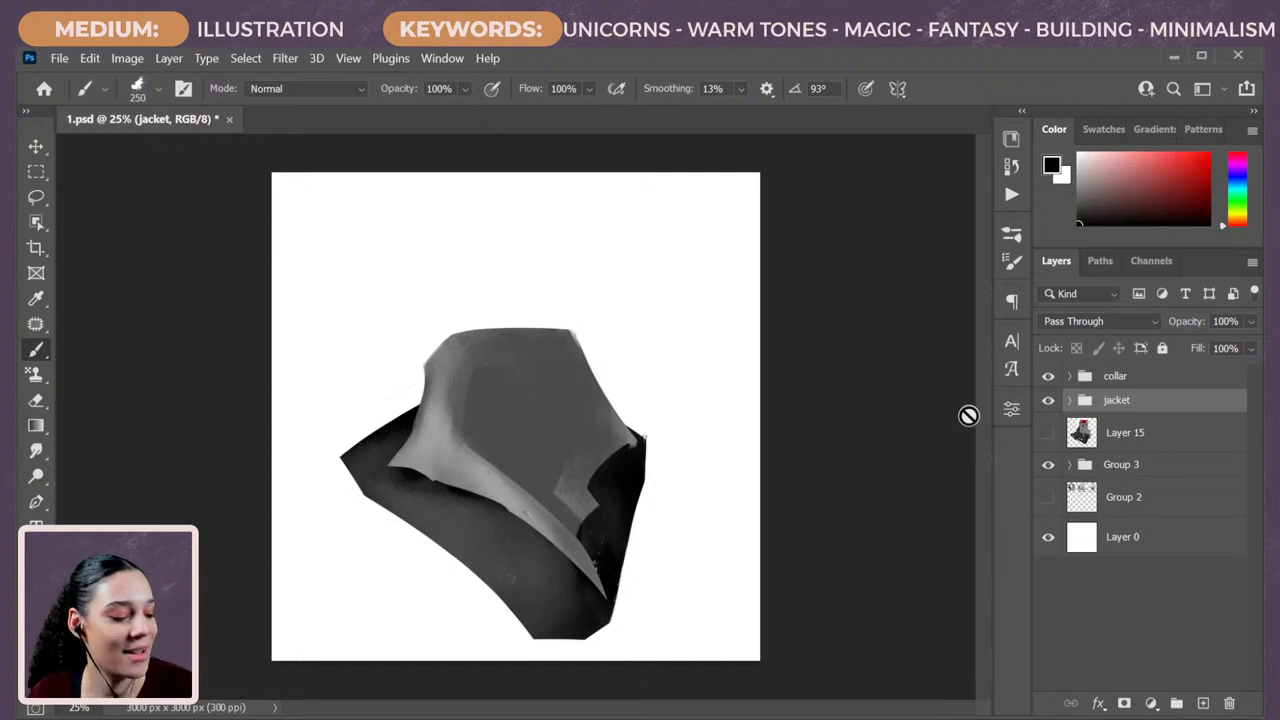
Show the unicorn sketch on Layer 15 and hide the collar and jacket groups.
left_click(1150, 379)
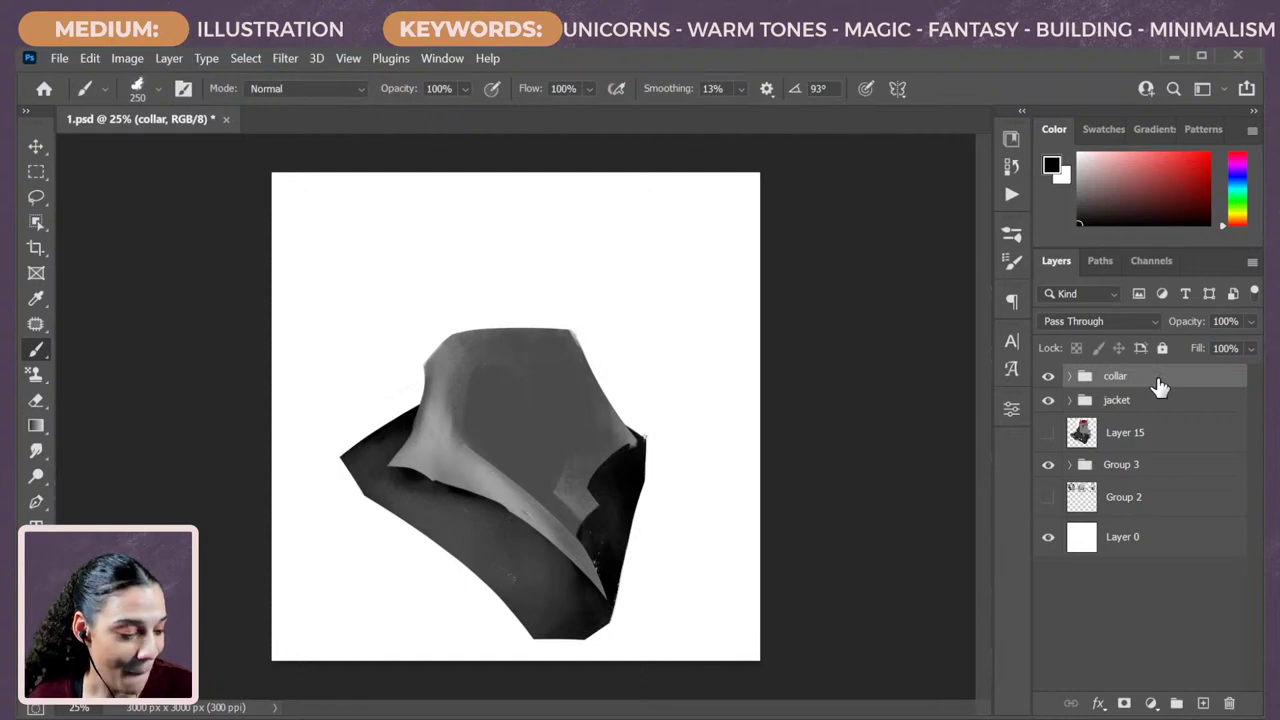
left_click(1048, 432)
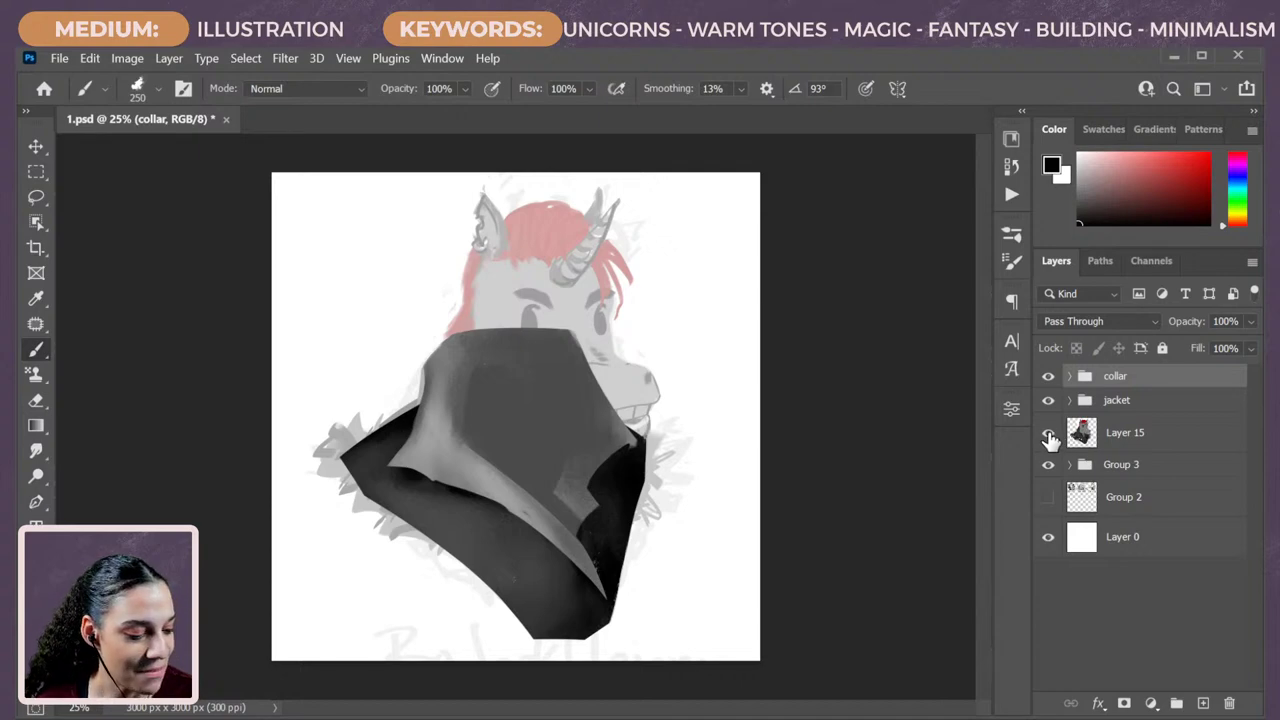
left_click(1048, 400)
left_click(1048, 376)
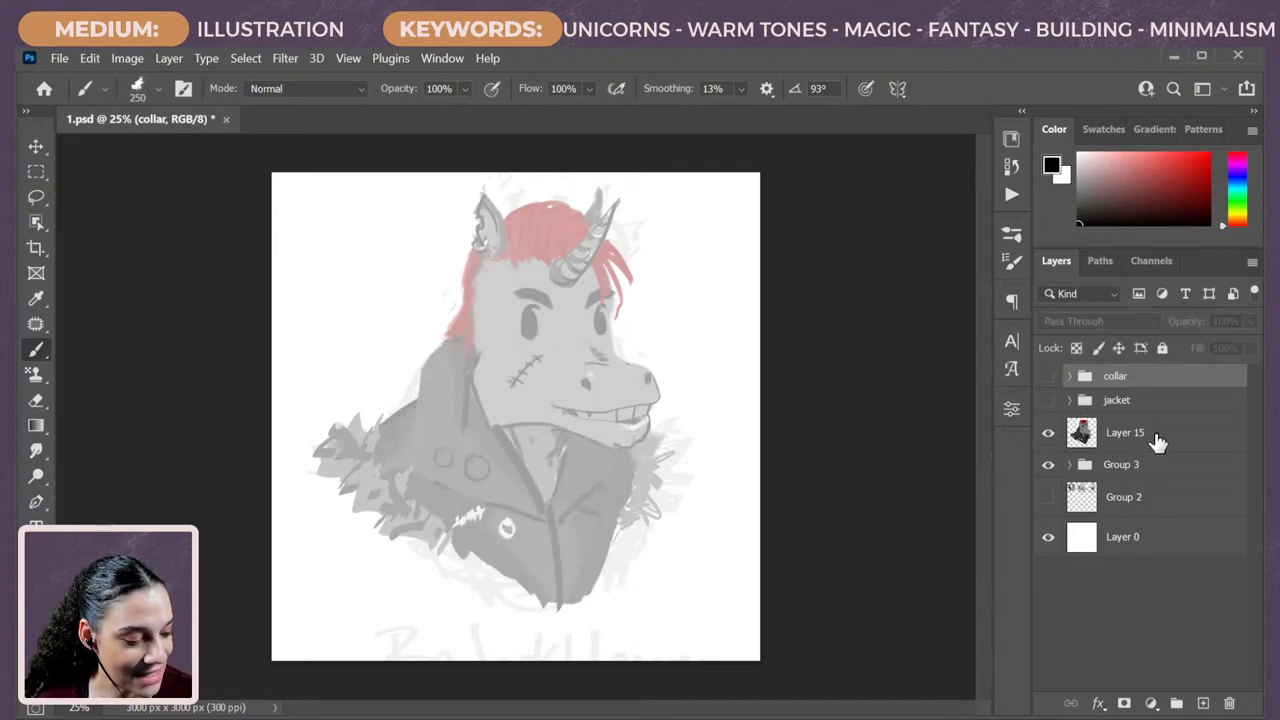
left_click(1155, 438)
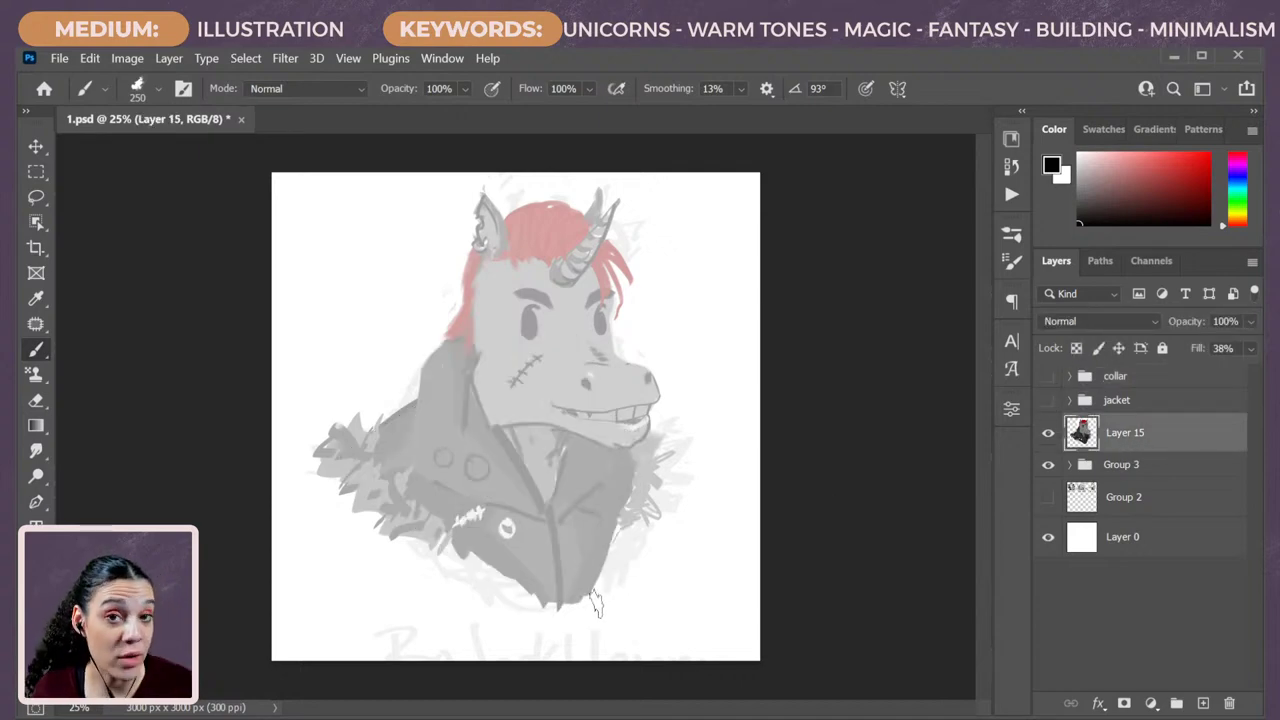
Add a new layer above the collar group and choose a mid grey as the foreground colour.
left_click(1150, 378)
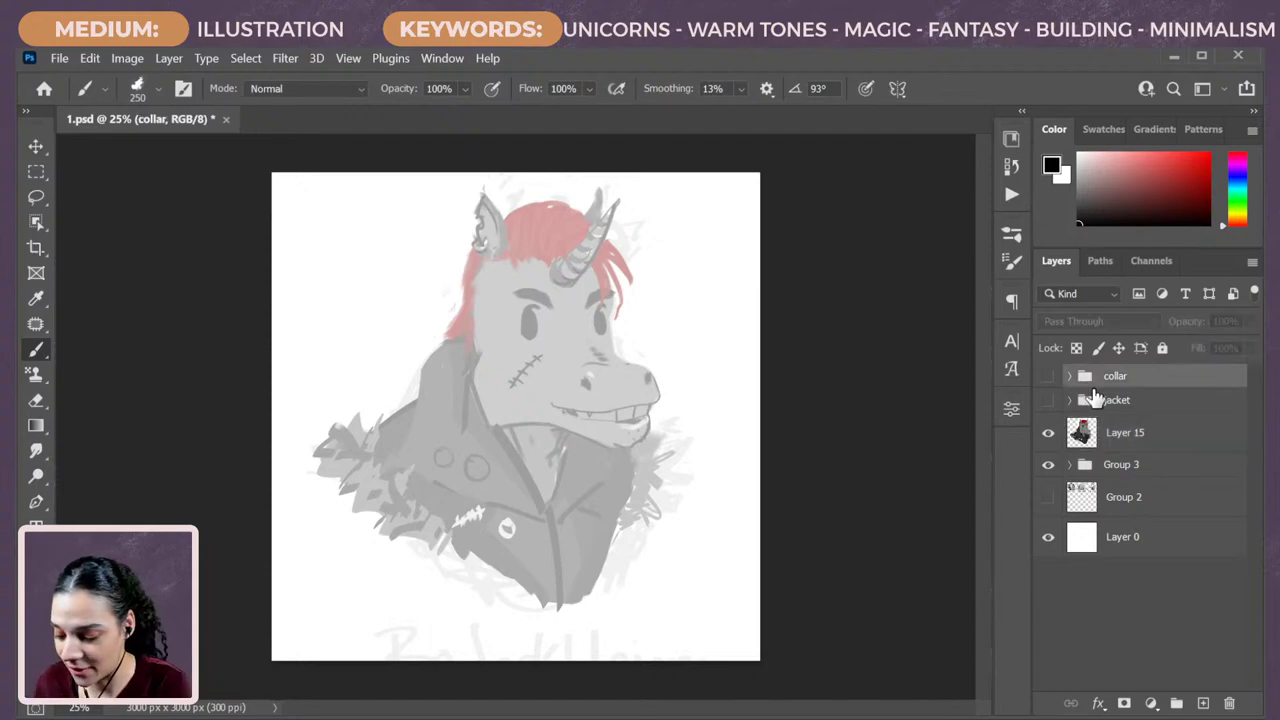
key("ctrl+shift+alt+n")
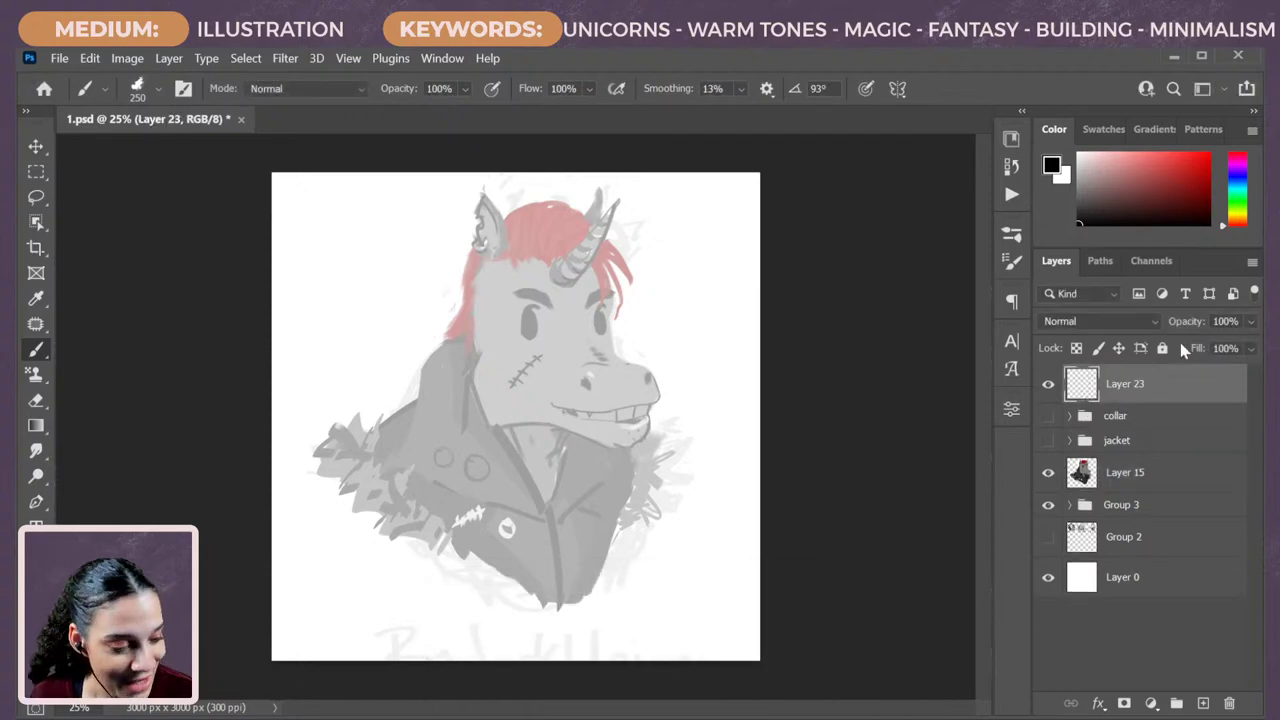
left_click(1080, 199)
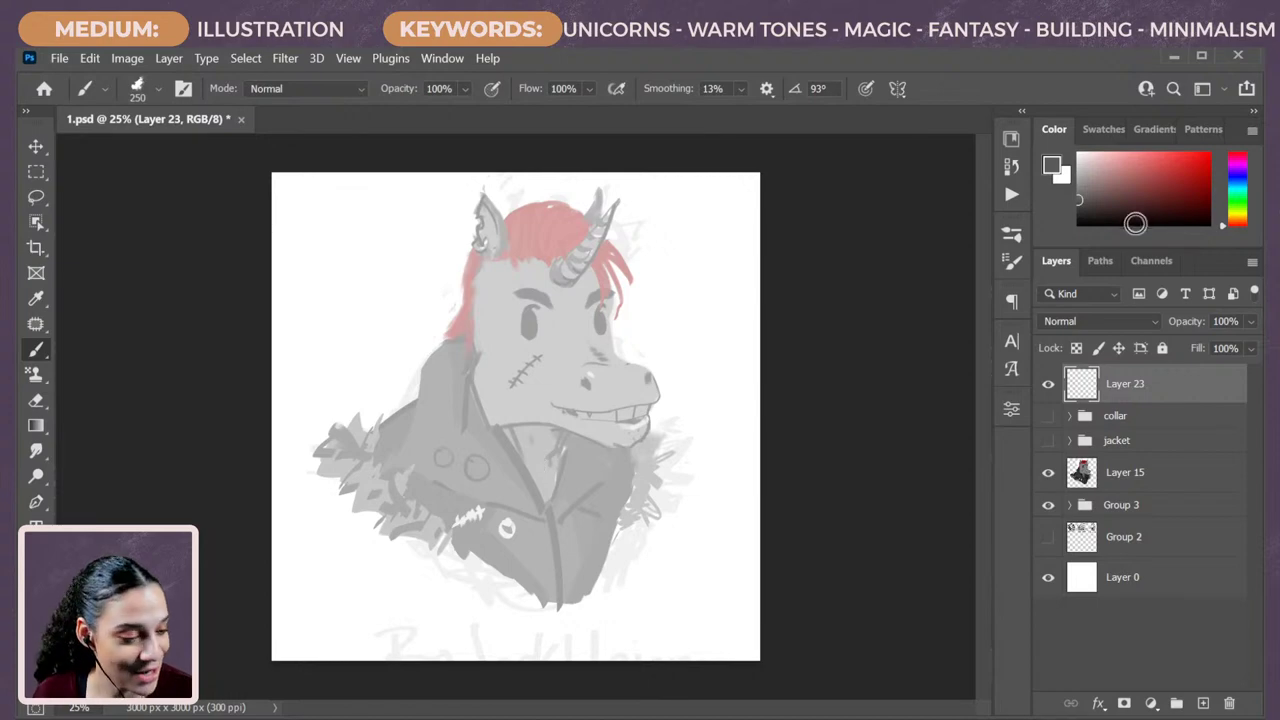
left_click(1079, 194)
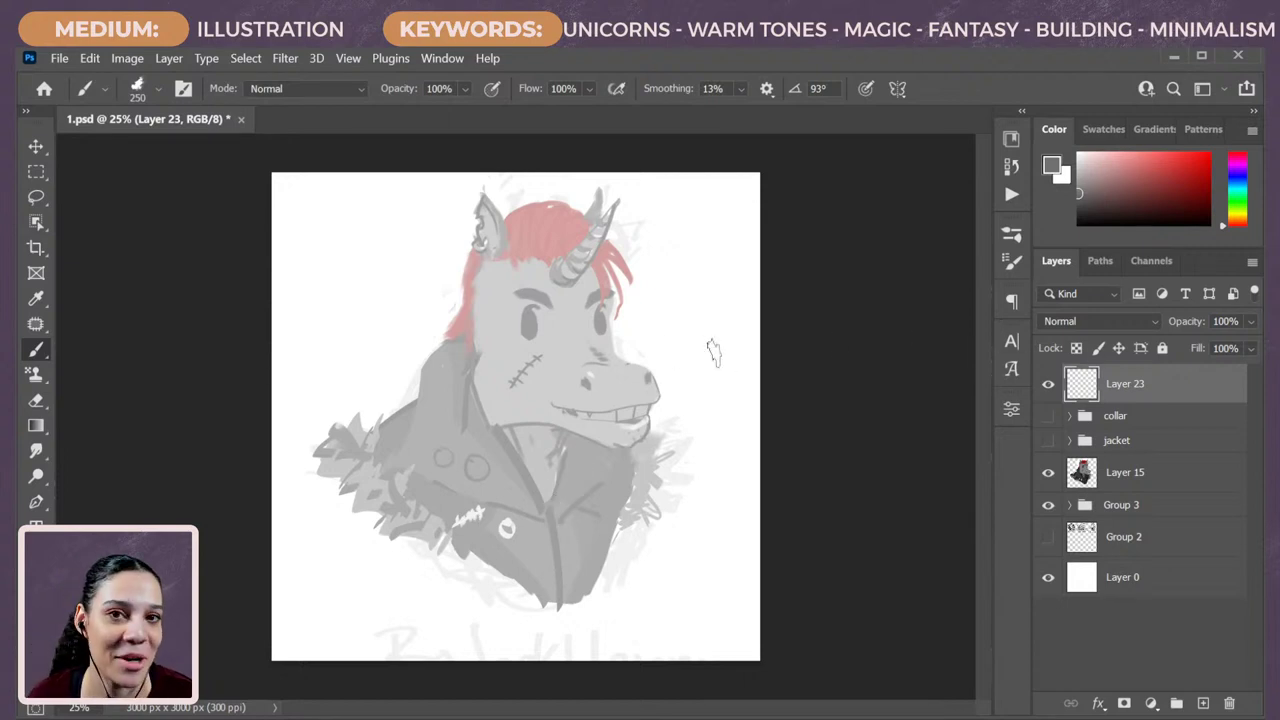
Block in the unicorn's cheek, near eye area and side of the head in grey with the 250 px brush.
mouse_move(553, 372)
left_mouse_down()
mouse_move(560, 400)
mouse_move(605, 410)
left_mouse_up()
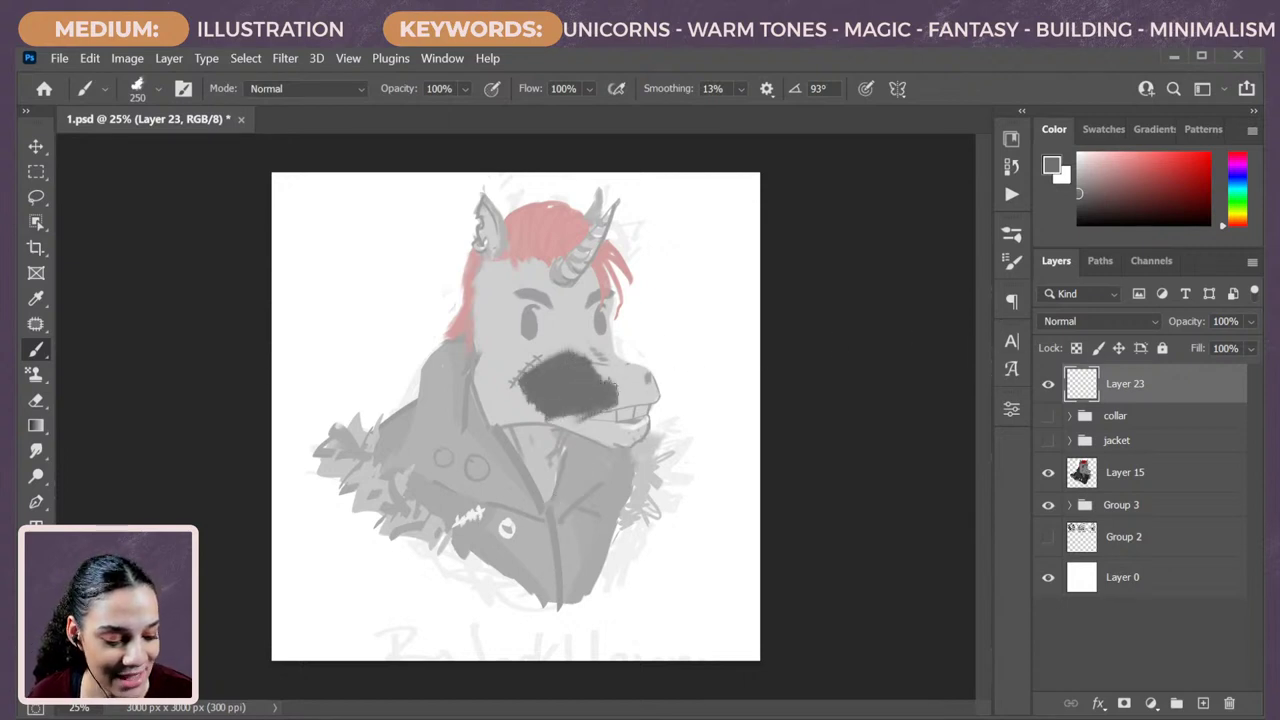
mouse_move(570, 300)
left_mouse_down()
mouse_move(519, 378)
mouse_move(532, 412)
left_mouse_up()
mouse_move(512, 276)
left_mouse_down()
mouse_move(500, 300)
mouse_move(490, 250)
left_mouse_up()
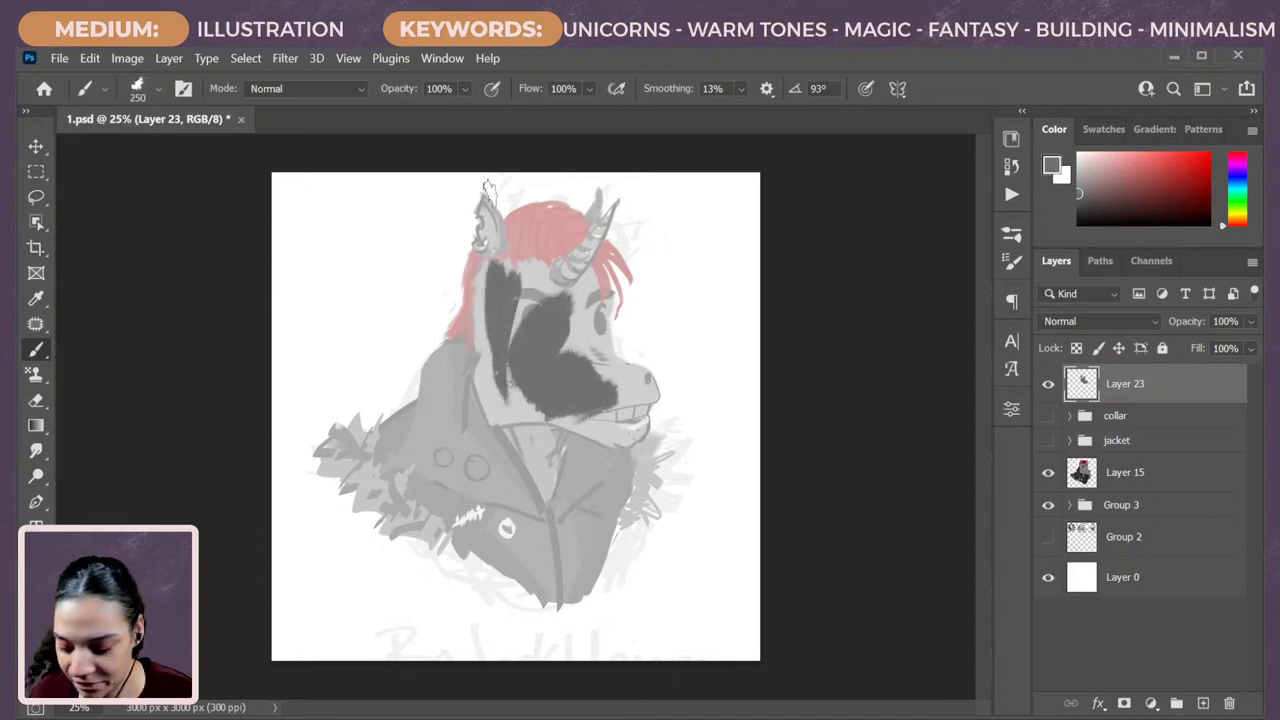
Paint the near ear, the back of the head and the rear jaw in grey with the brush reduced to 100 px.
key("bracketleft")
key("bracketleft")
key("bracketleft")
key("bracketleft")
key("bracketleft")
mouse_move(482, 198)
left_mouse_down()
mouse_move(480, 250)
mouse_move(492, 262)
mouse_move(500, 248)
left_mouse_up()
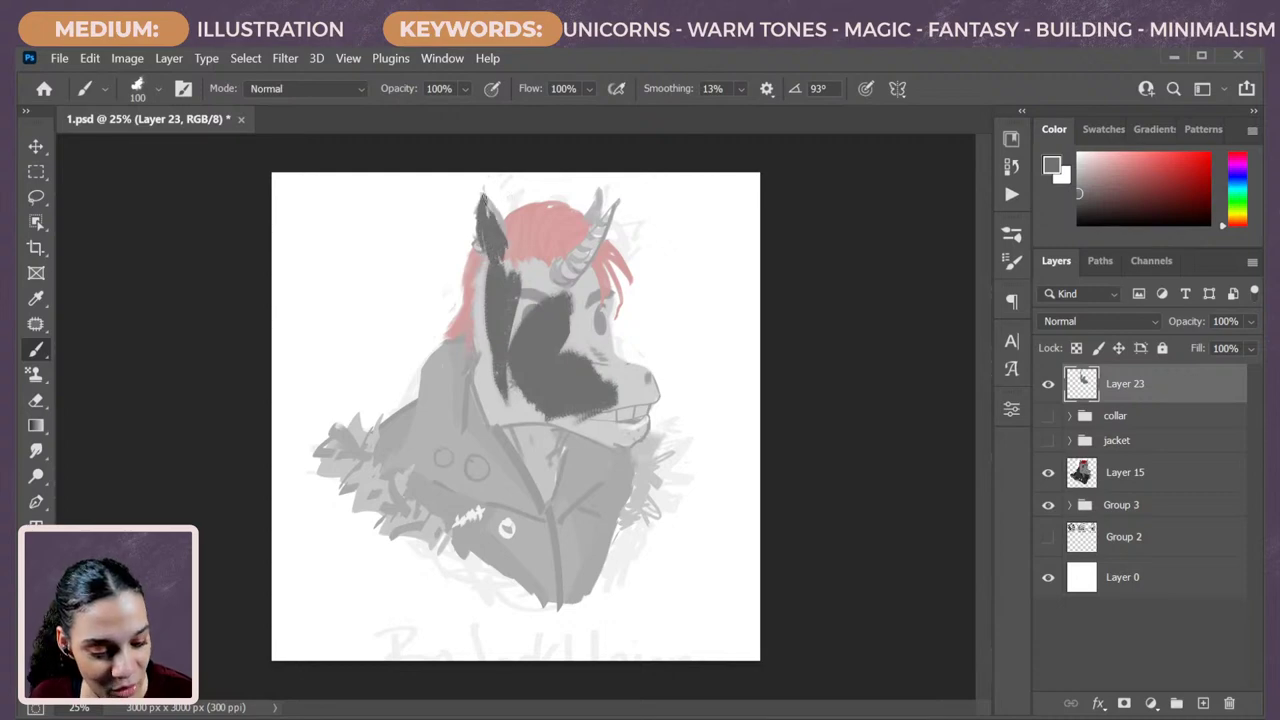
left_click_drag(484, 196, 498, 250)
mouse_move(486, 205)
left_mouse_down()
mouse_move(498, 266)
mouse_move(514, 258)
mouse_move(484, 340)
mouse_move(484, 300)
mouse_move(478, 382)
left_mouse_up()
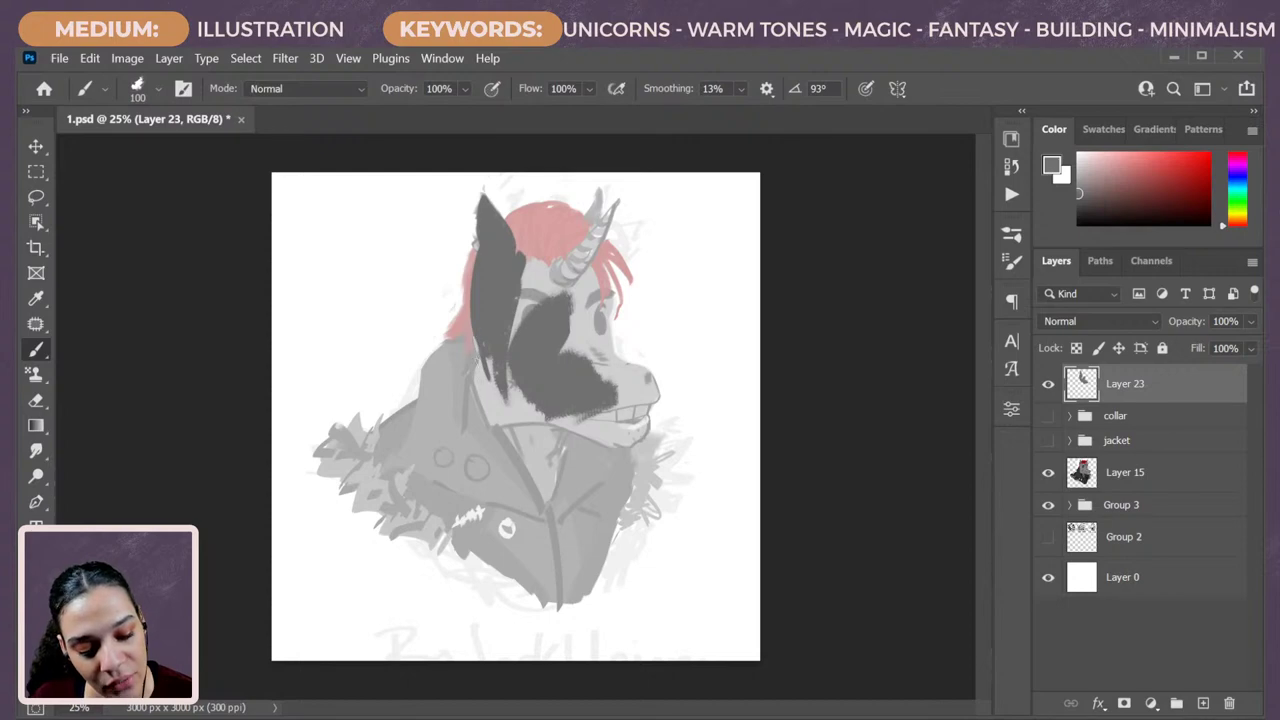
mouse_move(476, 332)
left_mouse_down()
mouse_move(487, 416)
mouse_move(494, 333)
mouse_move(477, 385)
mouse_move(503, 409)
mouse_move(495, 417)
mouse_move(544, 395)
mouse_move(497, 381)
mouse_move(506, 391)
mouse_move(495, 383)
mouse_move(496, 420)
left_mouse_up()
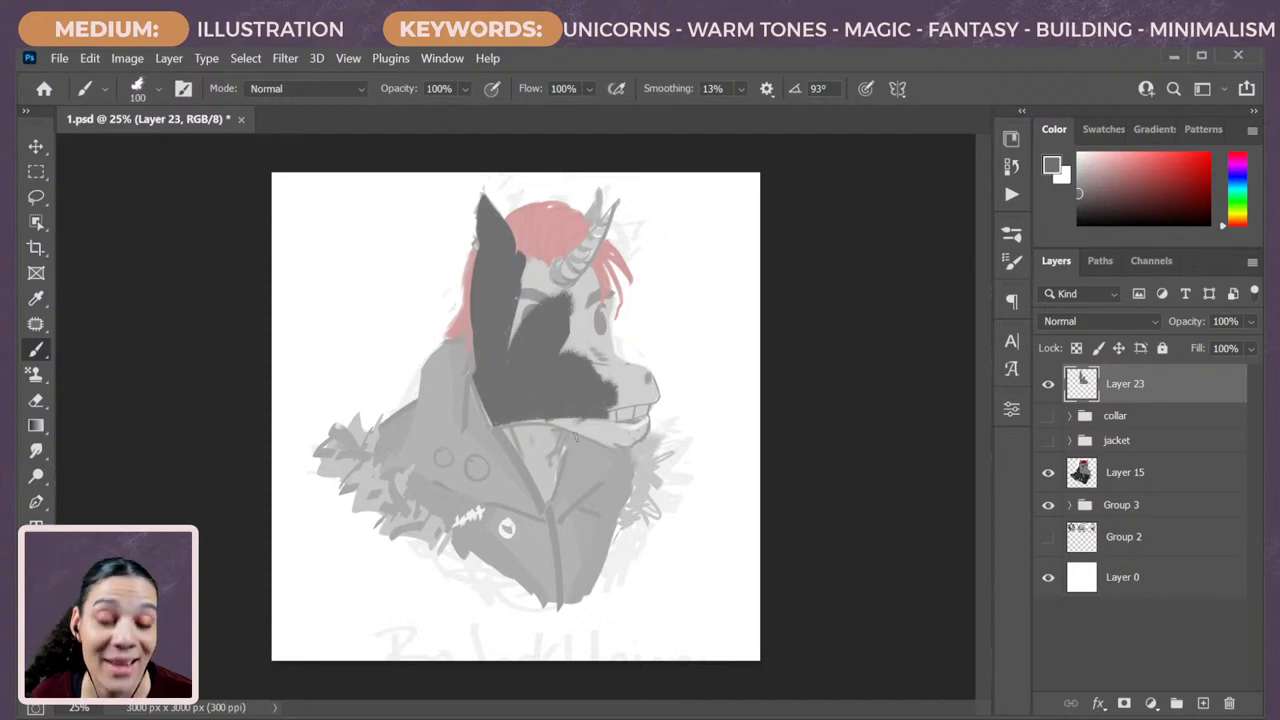
Fill in the forehead, rest of the face, muzzle and lower jaw in grey with a 175 px brush.
key("bracketright")
key("bracketright")
key("bracketright")
mouse_move(529, 280)
left_mouse_down()
mouse_move(540, 305)
mouse_move(538, 243)
mouse_move(528, 255)
mouse_move(530, 235)
mouse_move(542, 236)
mouse_move(524, 252)
mouse_move(545, 255)
mouse_move(555, 245)
mouse_move(530, 250)
mouse_move(560, 238)
mouse_move(534, 230)
mouse_move(580, 245)
mouse_move(562, 275)
mouse_move(560, 238)
mouse_move(565, 345)
mouse_move(610, 310)
mouse_move(590, 328)
mouse_move(598, 305)
mouse_move(606, 360)
mouse_move(612, 335)
mouse_move(592, 365)
mouse_move(585, 305)
mouse_move(566, 353)
mouse_move(598, 298)
mouse_move(570, 289)
mouse_move(595, 263)
left_mouse_up()
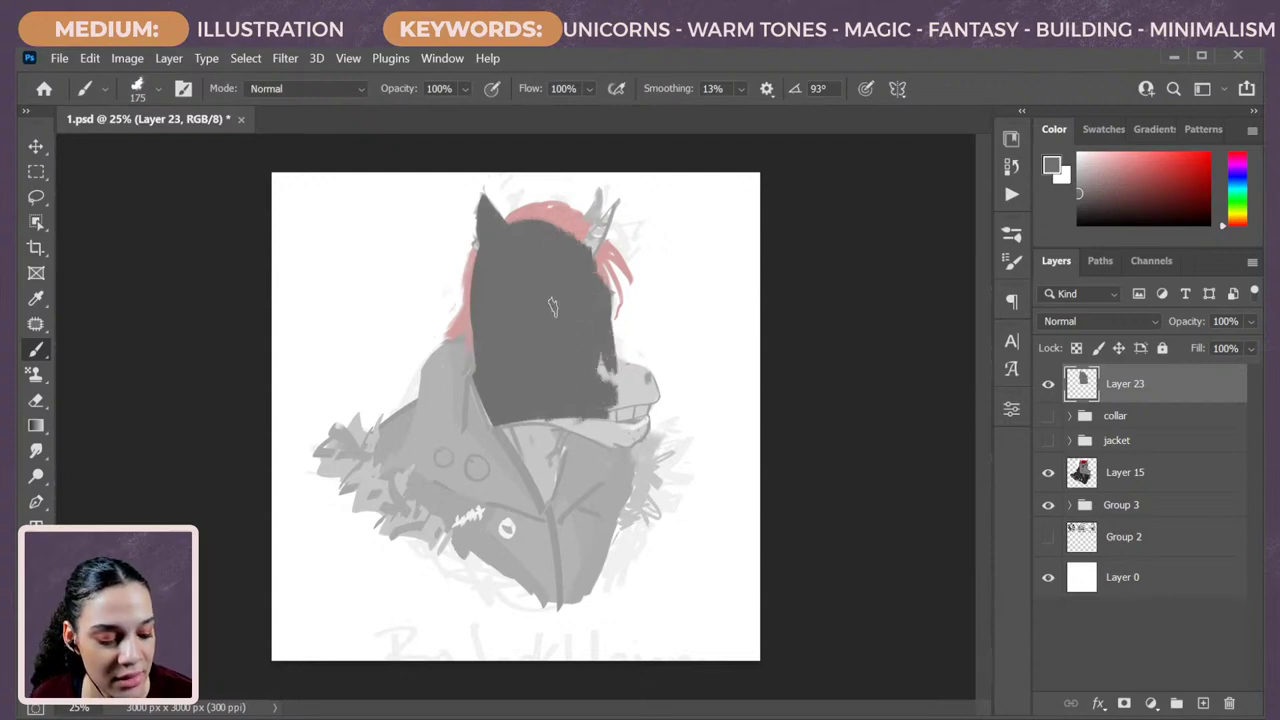
mouse_move(607, 362)
left_mouse_down()
mouse_move(666, 392)
mouse_move(632, 371)
mouse_move(652, 409)
mouse_move(652, 395)
mouse_move(614, 413)
mouse_move(638, 386)
mouse_move(615, 402)
mouse_move(600, 389)
mouse_move(598, 358)
left_mouse_up()
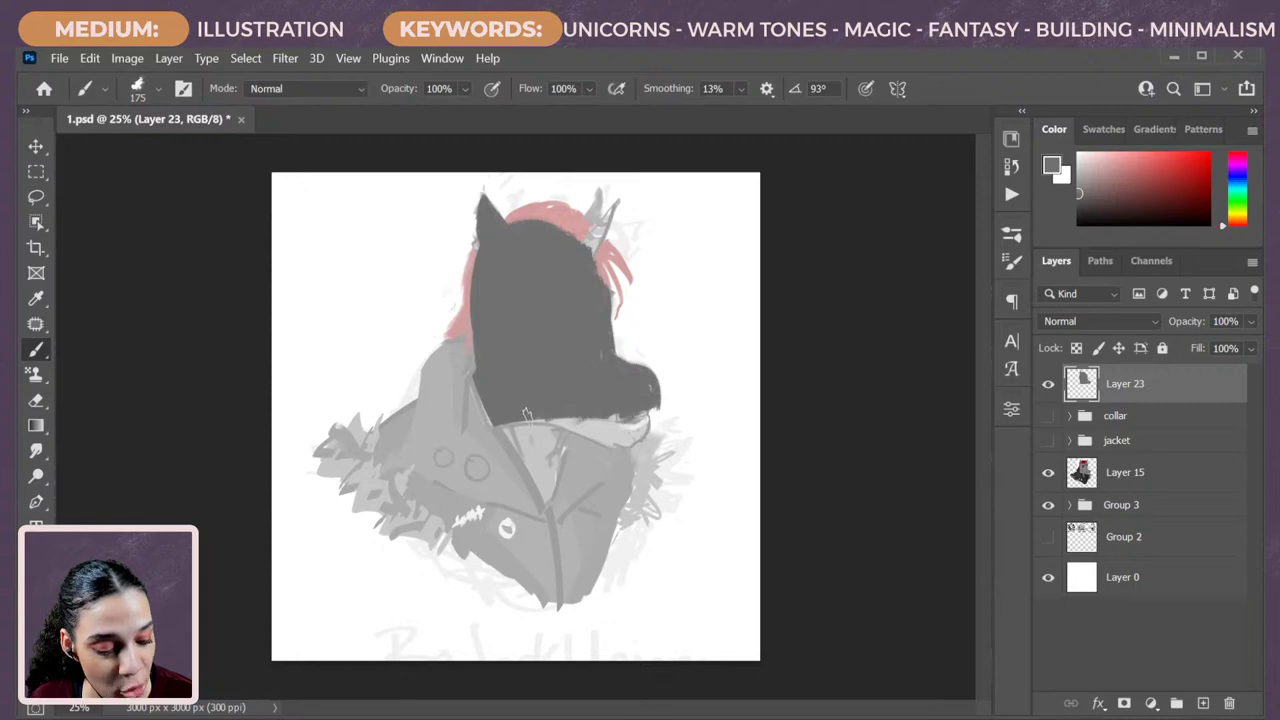
mouse_move(500, 420)
left_mouse_down()
mouse_move(628, 440)
mouse_move(569, 422)
mouse_move(643, 437)
mouse_move(620, 438)
mouse_move(640, 428)
mouse_move(625, 430)
mouse_move(645, 400)
left_mouse_up()
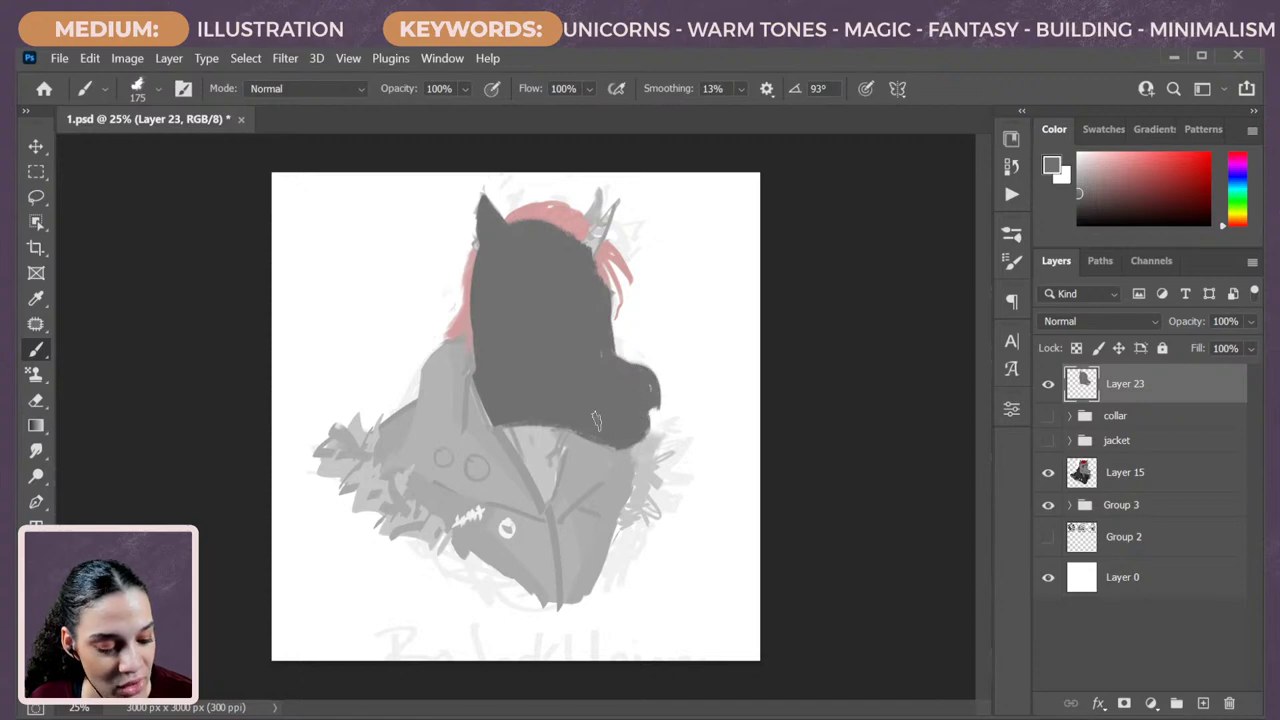
Clean up the lower edge of the jaw from chin to neck in grey with a 60 px brush.
key("bracketleft")
key("bracketleft")
key("bracketleft")
key("bracketleft")
key("bracketleft")
key("bracketleft")
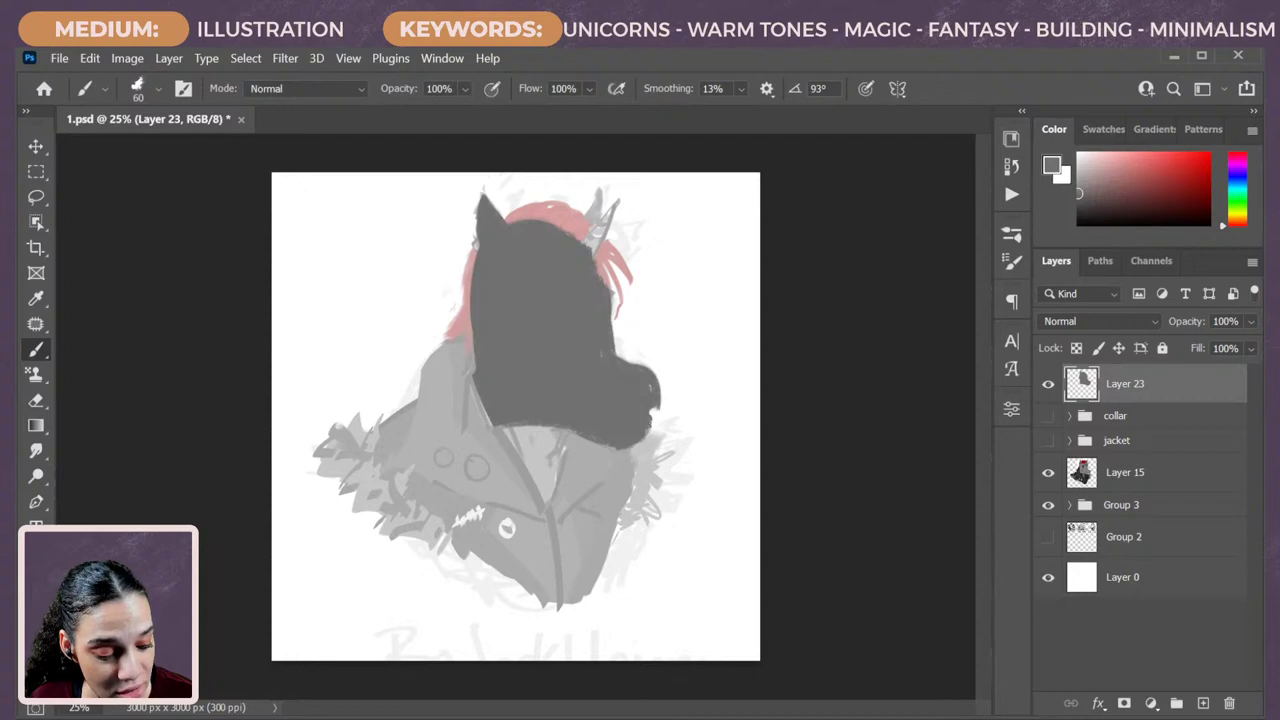
left_click_drag(648, 426, 550, 428)
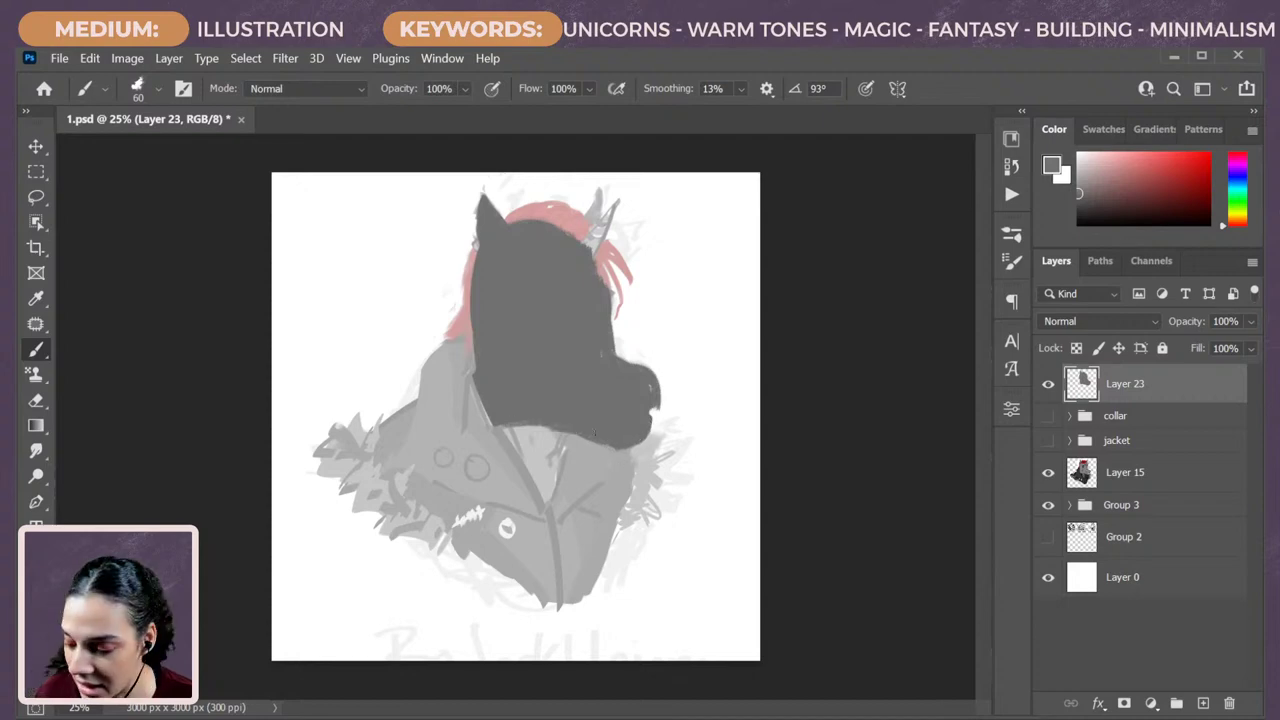
key("ctrl+z")
left_click_drag(617, 447, 549, 444)
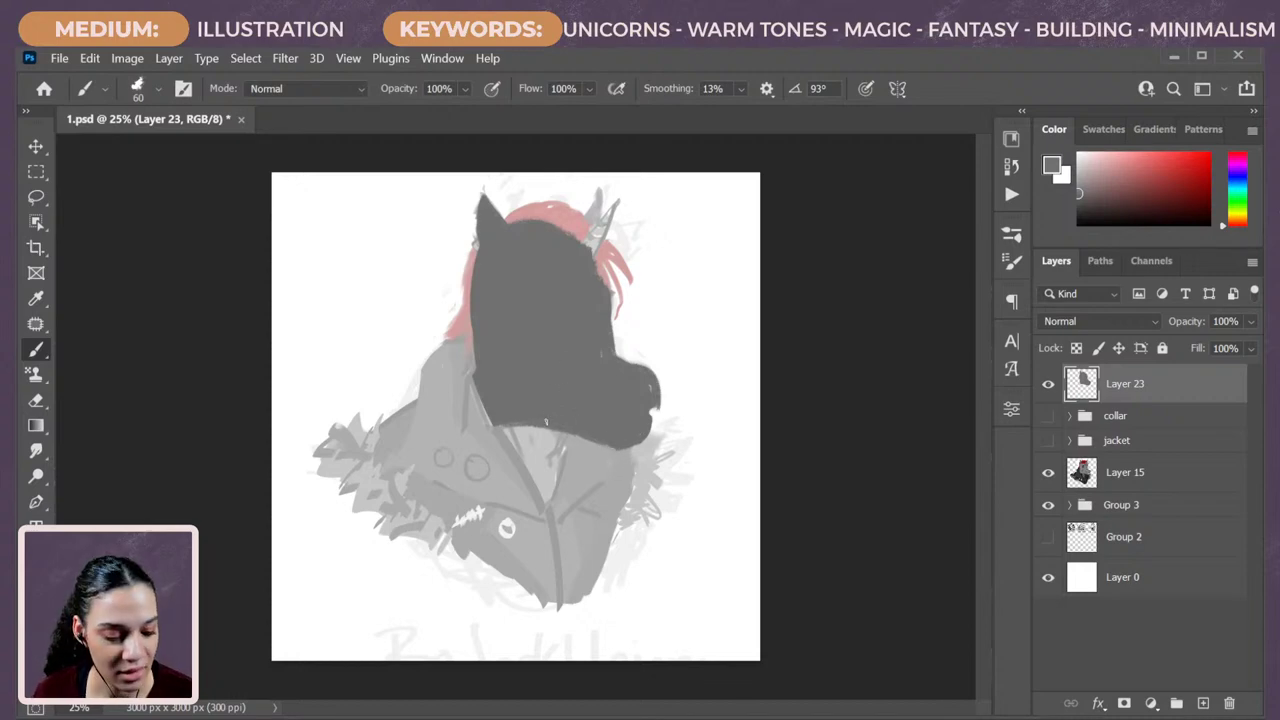
left_click_drag(520, 427, 505, 423)
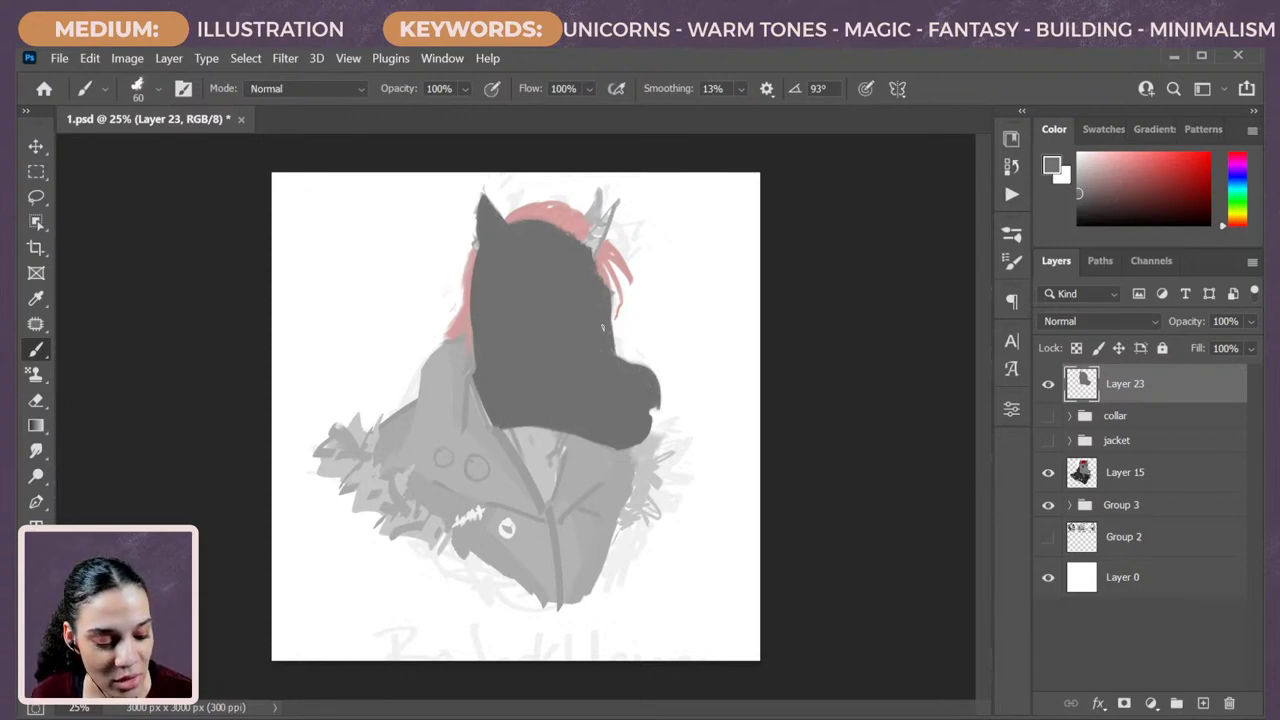
Paint the far ear behind the horn in grey and tidy where it joins the top of the head.
left_click_drag(594, 207, 596, 248)
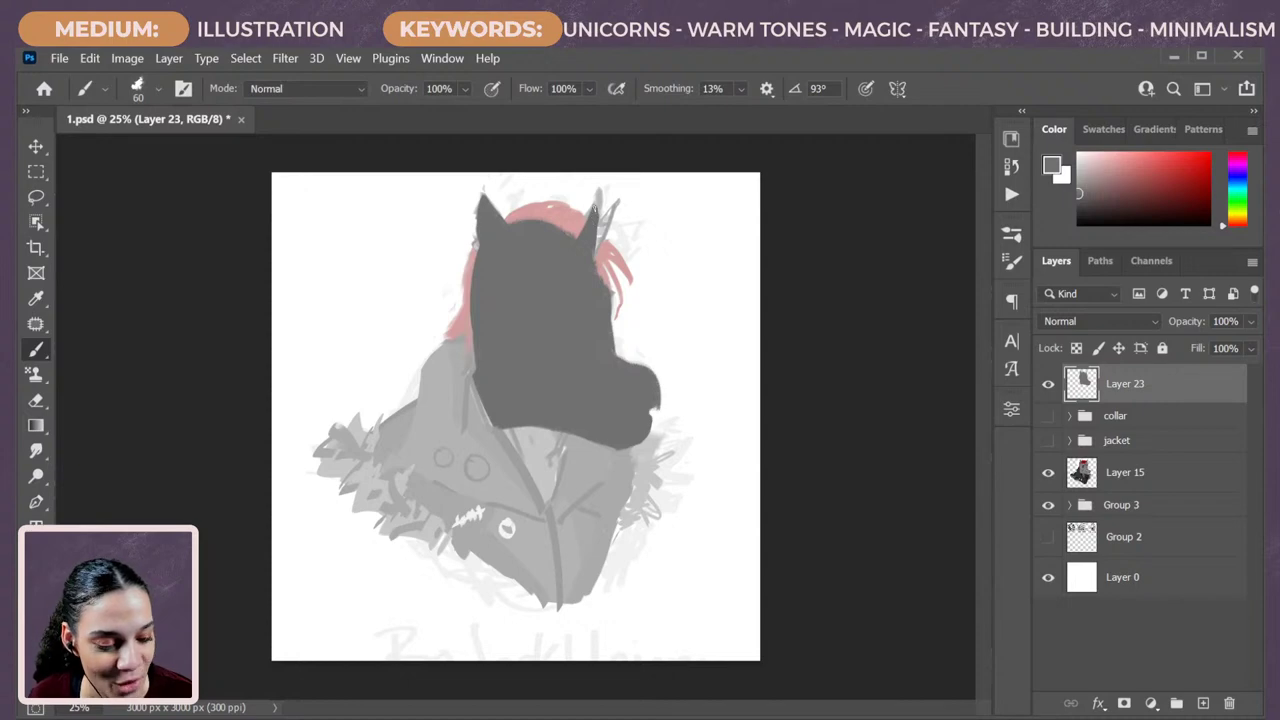
left_click_drag(597, 212, 606, 299)
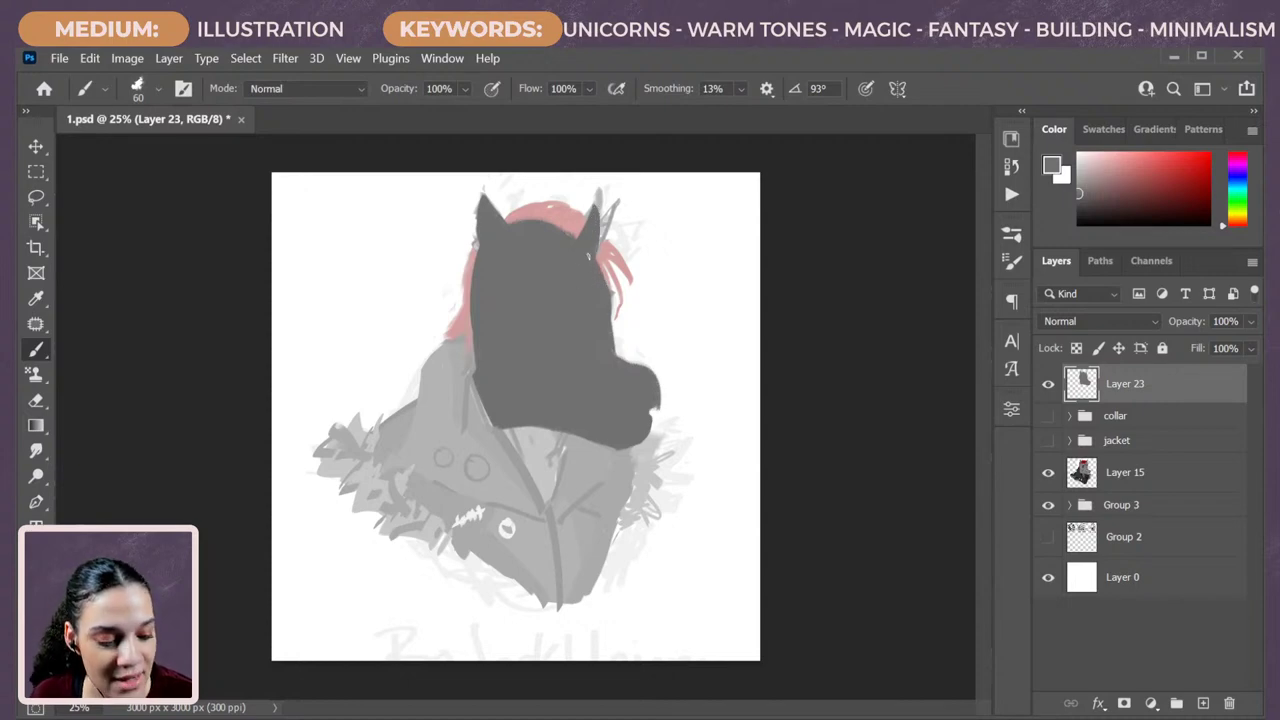
mouse_move(578, 236)
left_mouse_down()
mouse_move(537, 232)
mouse_move(575, 231)
mouse_move(597, 189)
mouse_move(582, 228)
left_mouse_up()
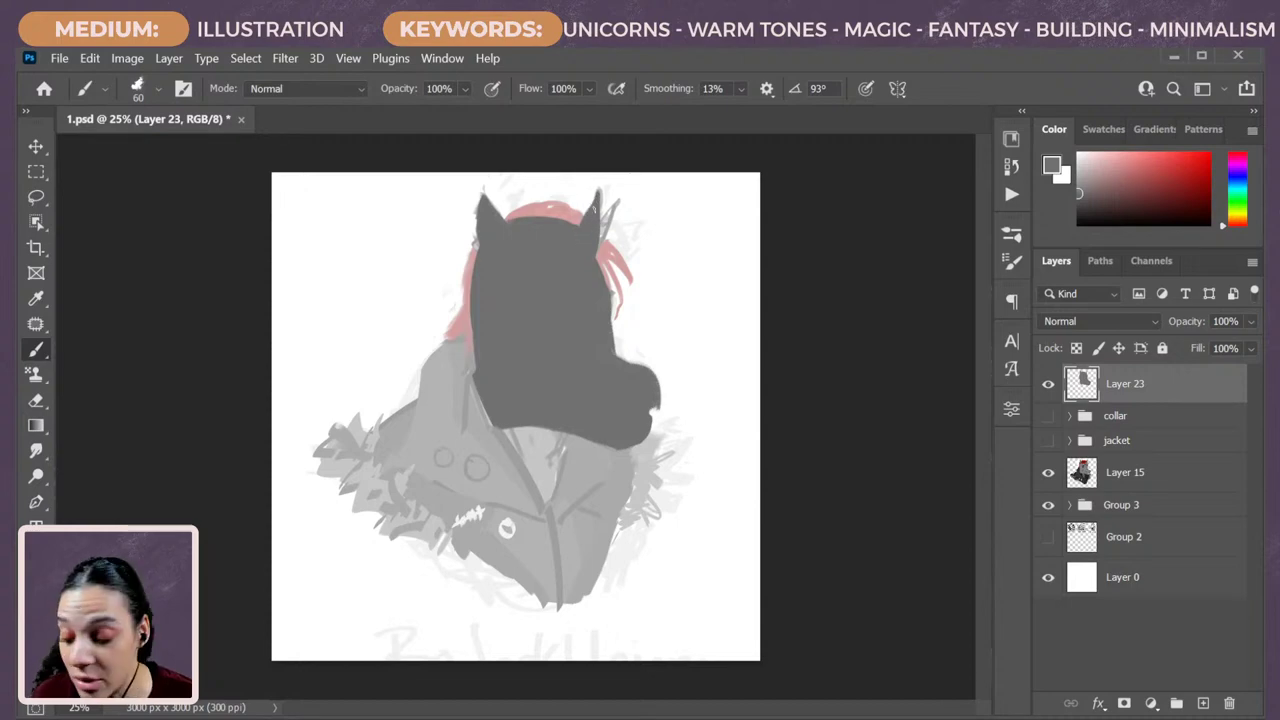
key("e")
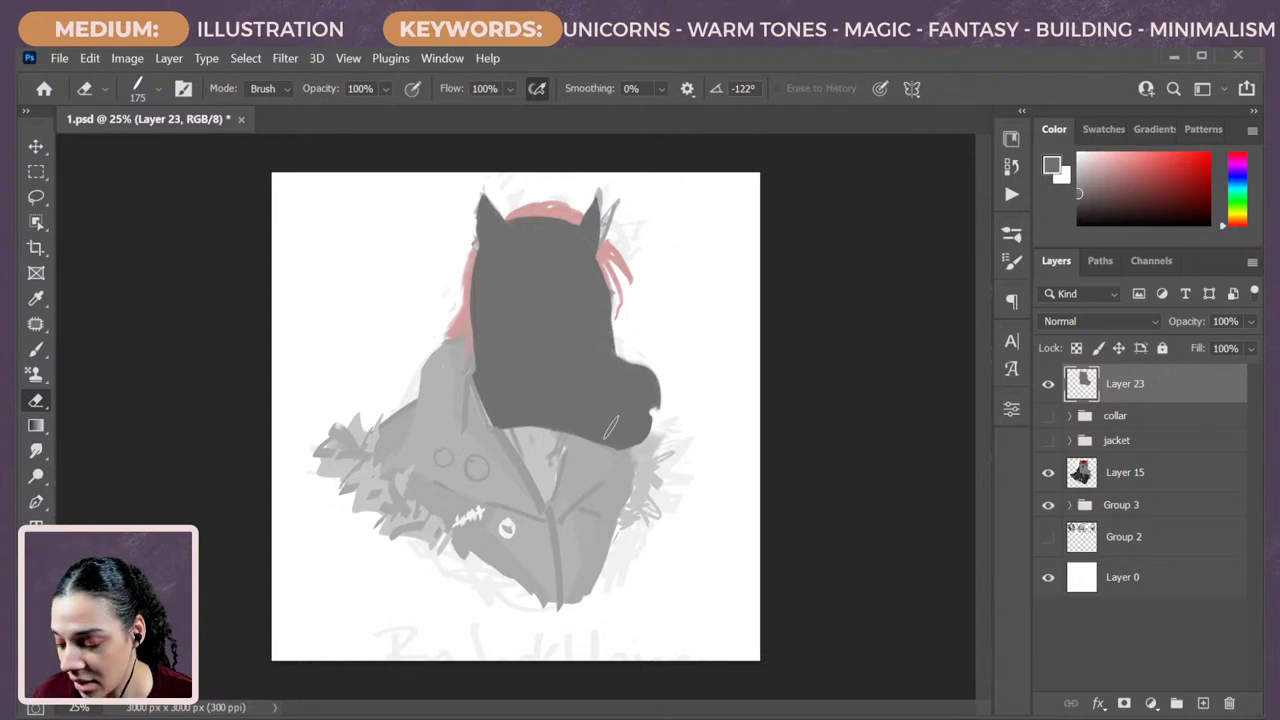
key("b")
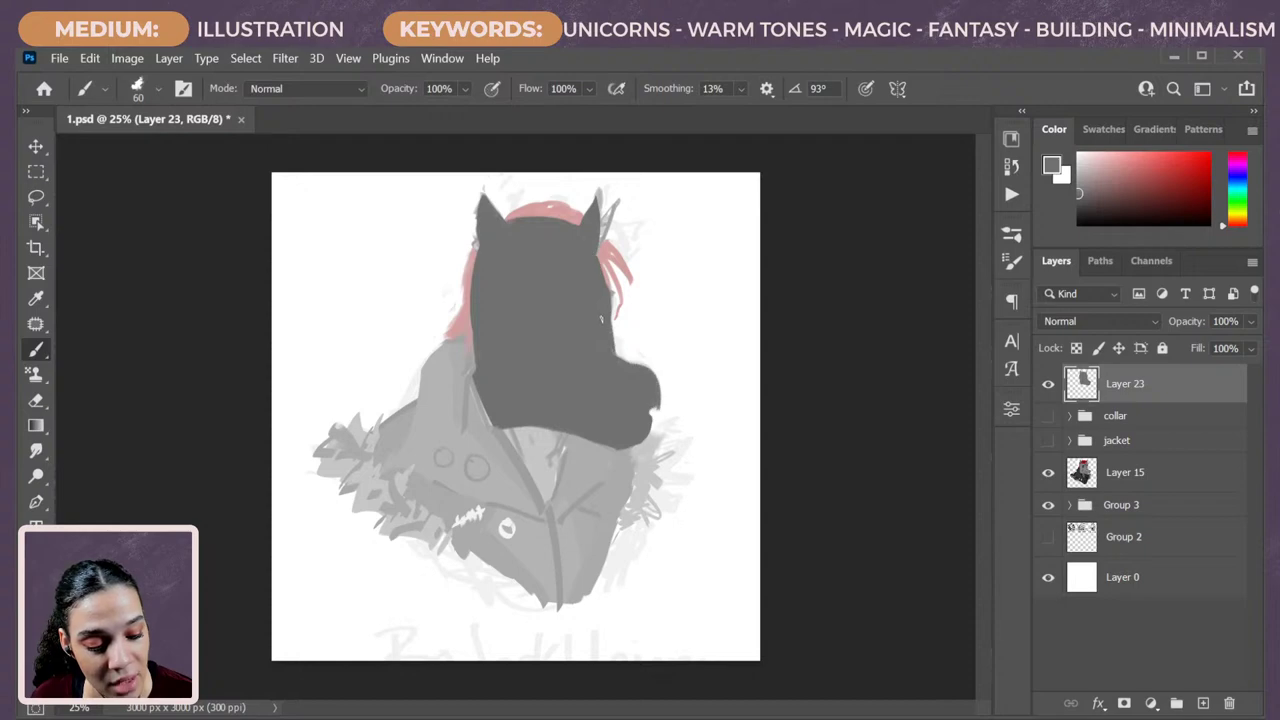
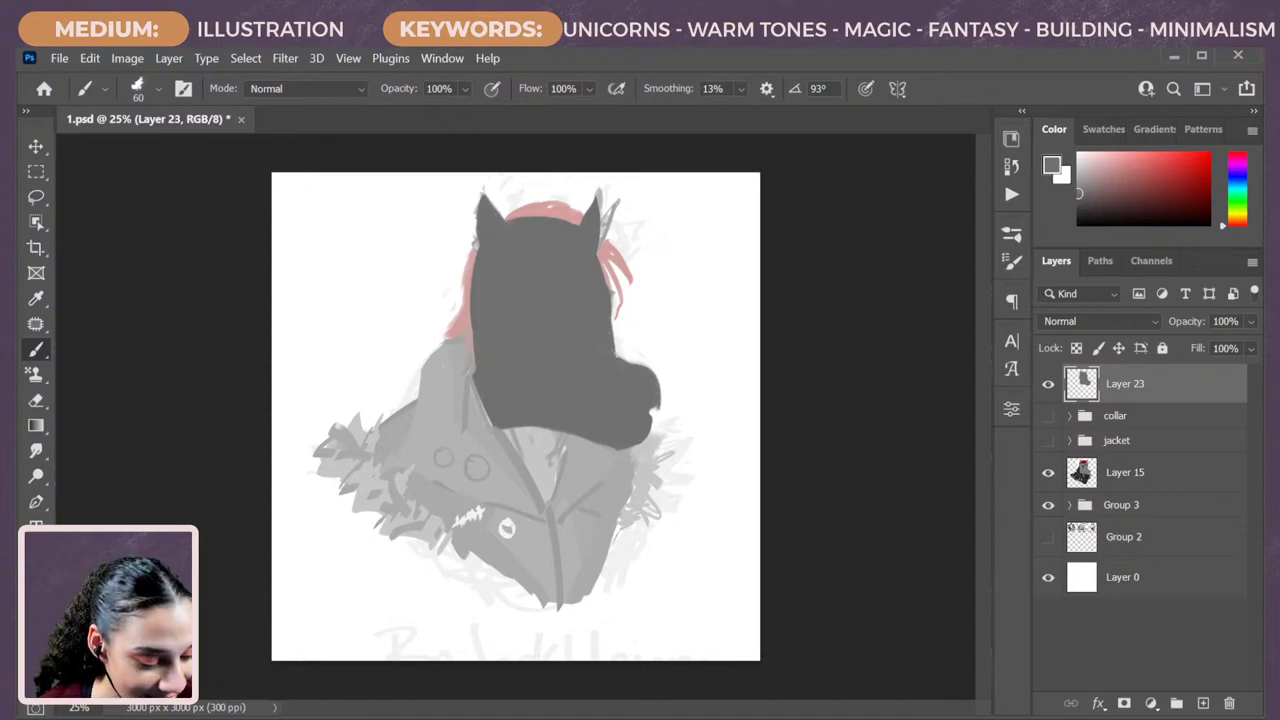
Move the Layer 15 sketch above Layer 23 and set its fill to 20%.
left_click_drag(1157, 477, 1162, 370)
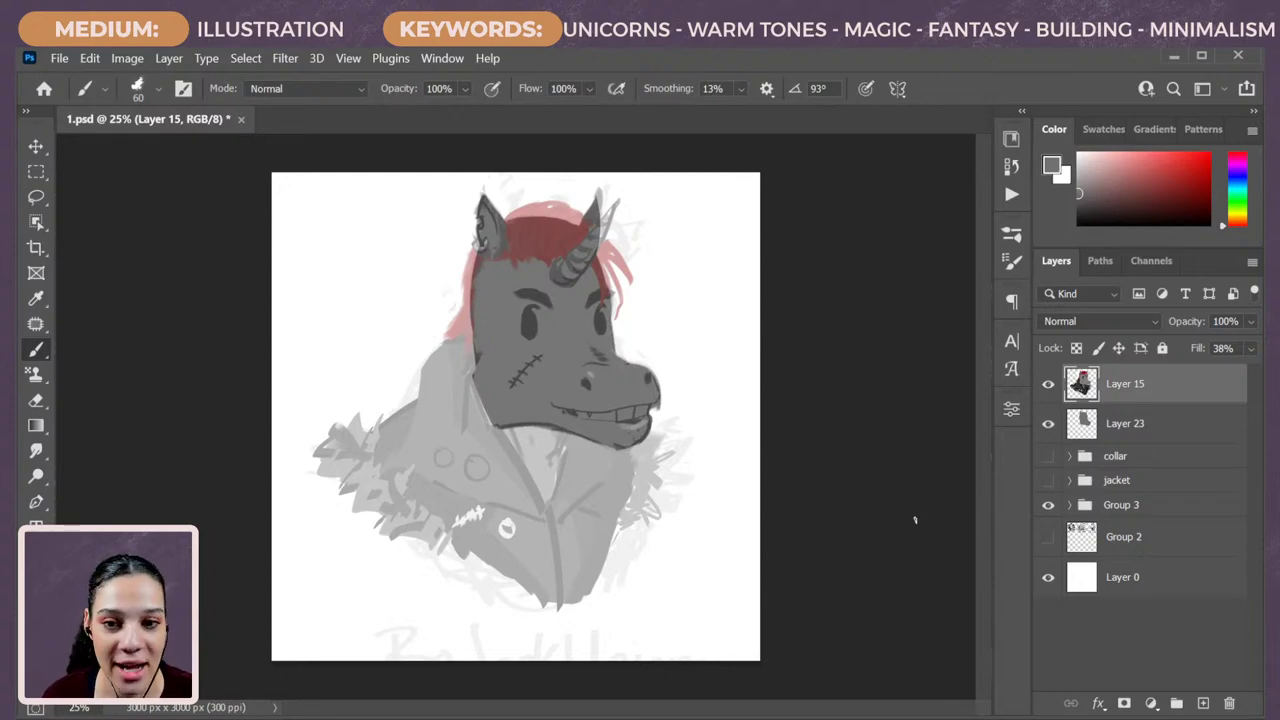
key("ctrl+plus")
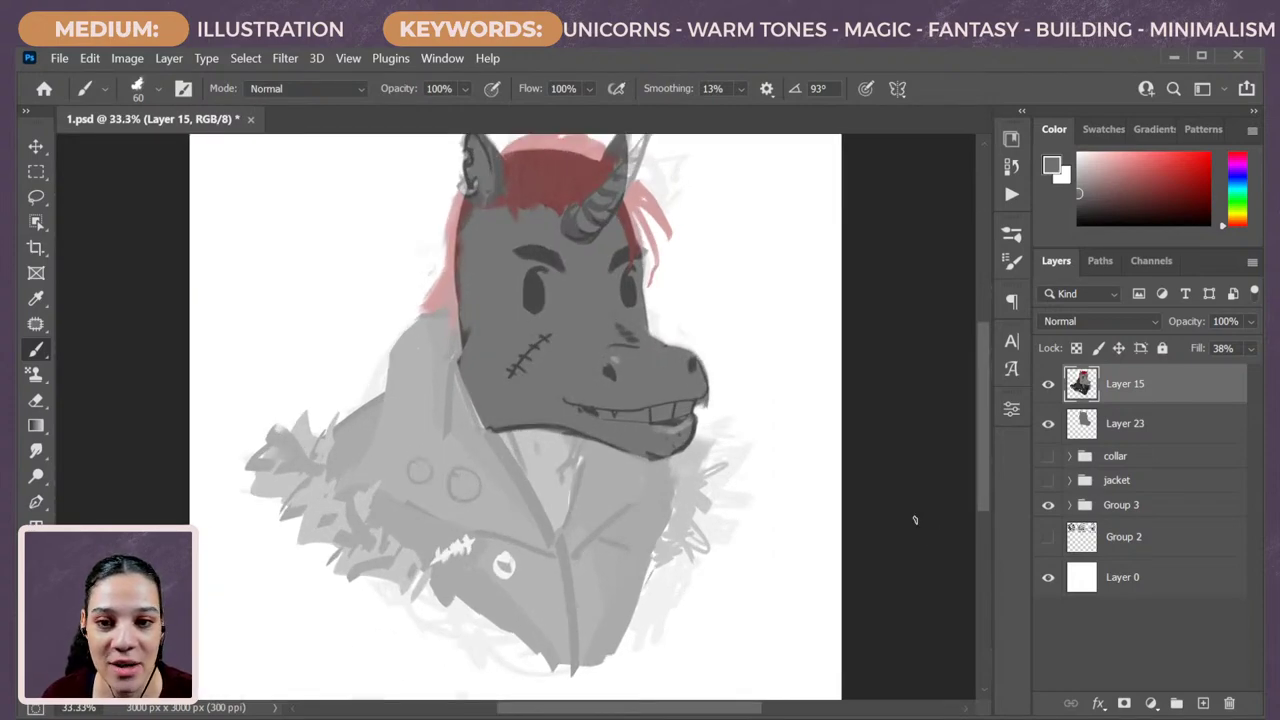
left_click(1250, 348)
left_click_drag(1190, 372, 1177, 371)
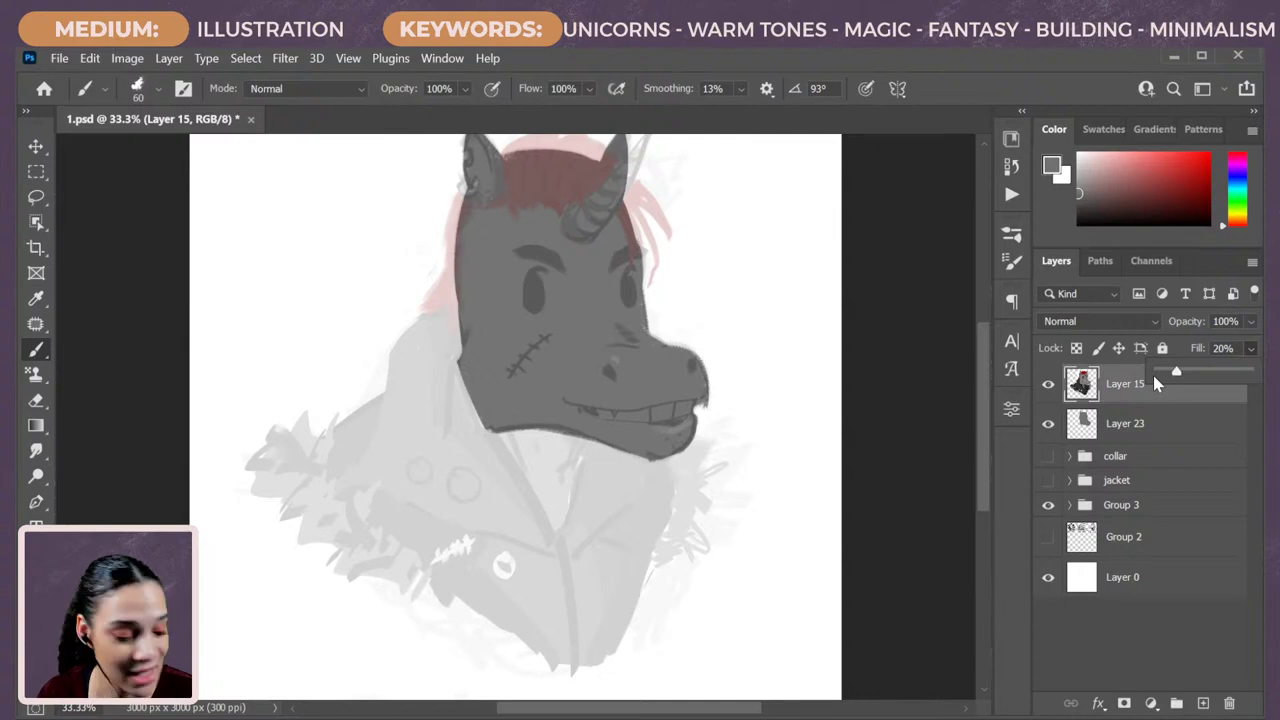
Add a layer above Layer 23, clip it to the head layer, and shade the jaw's lower edge in darker grey at 175 px.
left_click(1154, 430)
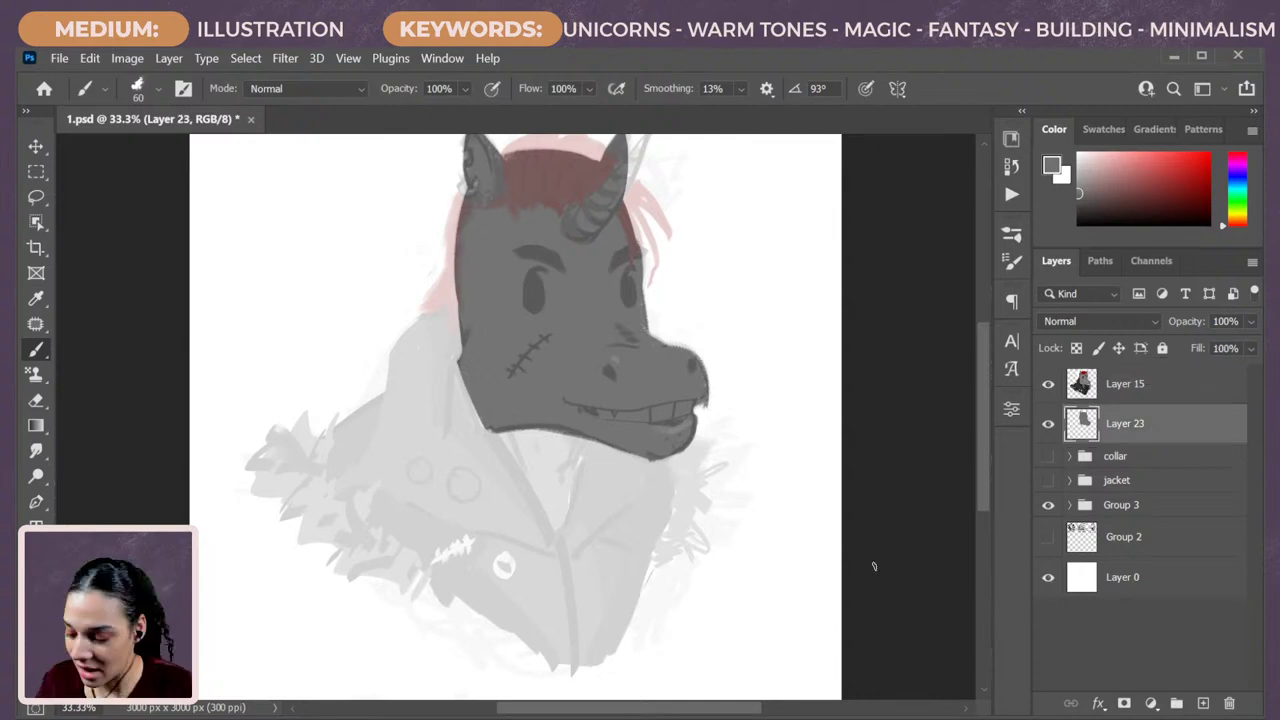
key("ctrl+shift+alt+n")
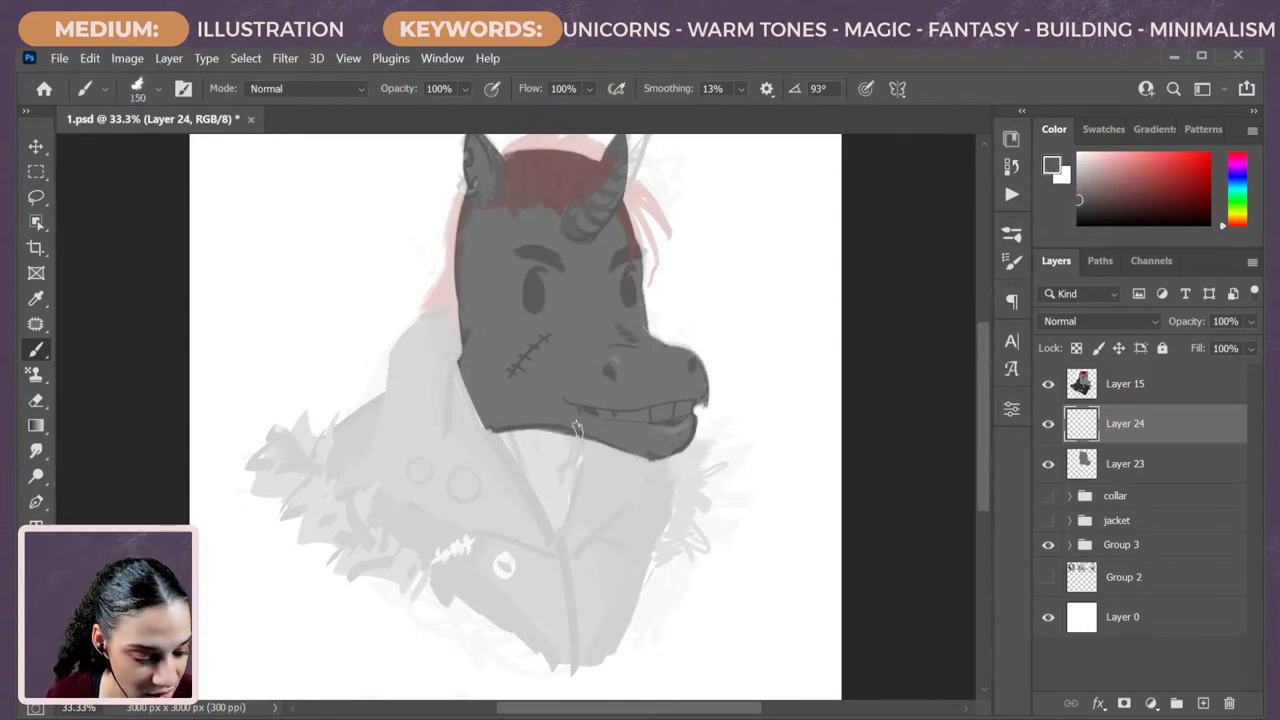
key("bracketright")
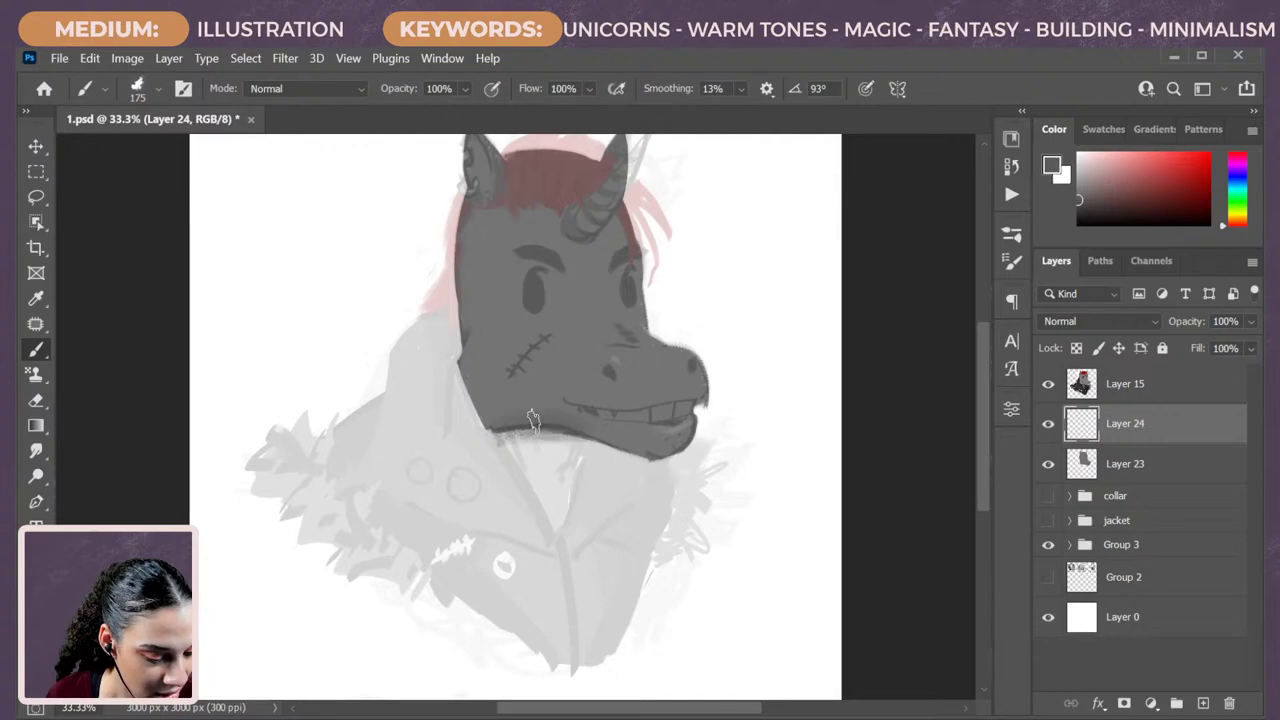
right_click(1158, 428)
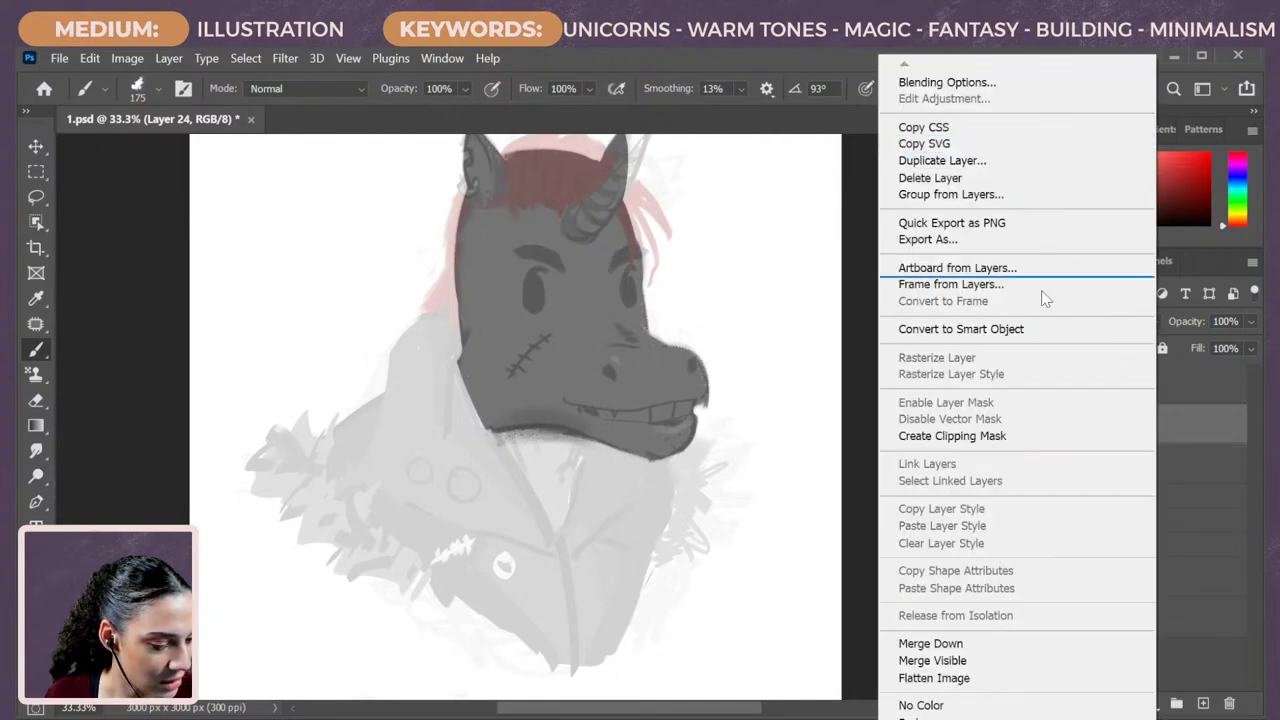
left_click(1005, 436)
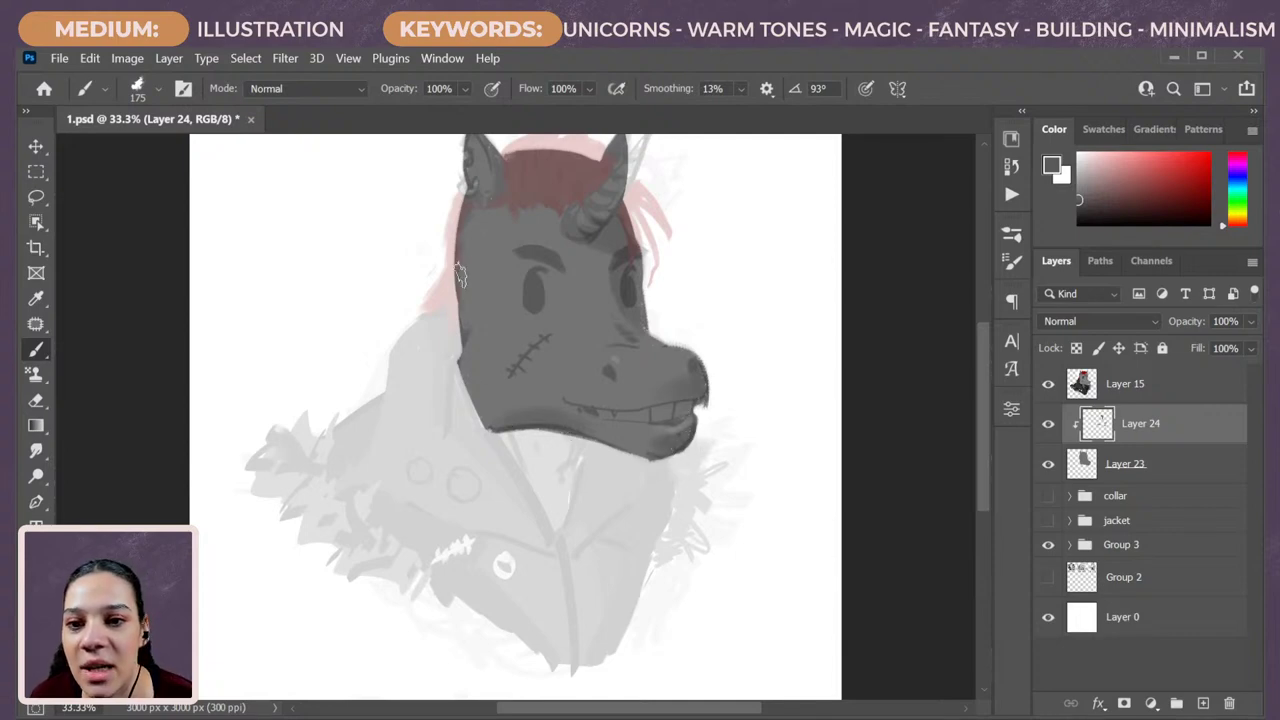
Shade the top of the head between the ears in darker grey with a 175 px brush.
left_click_drag(529, 172, 506, 239)
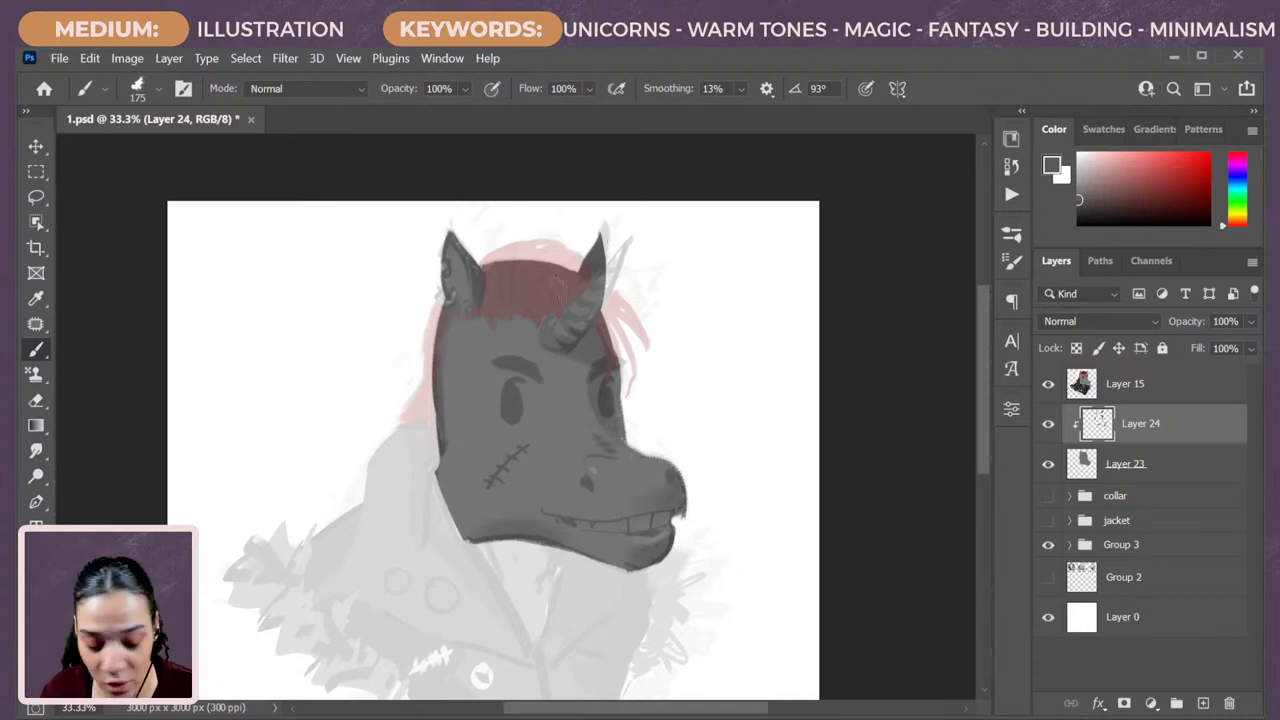
key("bracketright")
key("bracketright")
key("bracketright")
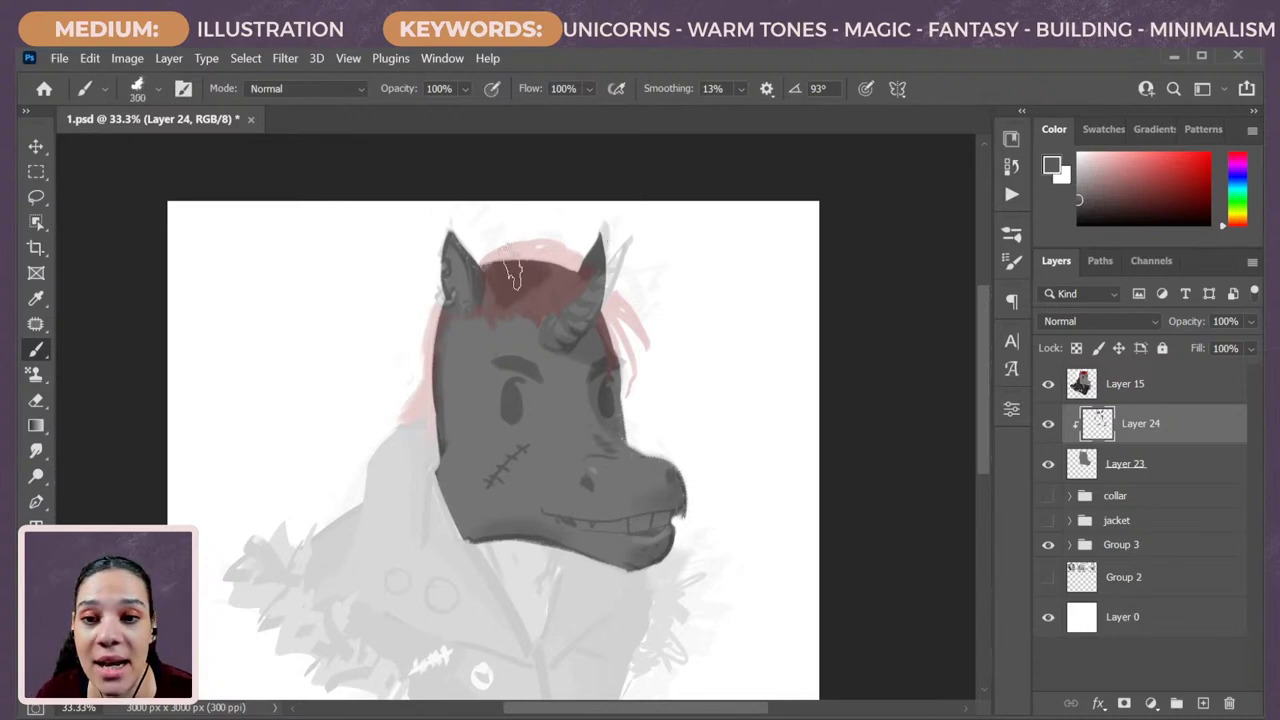
key("bracketleft")
key("bracketleft")
key("bracketleft")
key("bracketleft")
key("bracketleft")
mouse_move(480, 277)
left_mouse_down()
mouse_move(491, 305)
mouse_move(529, 242)
mouse_move(479, 312)
mouse_move(558, 303)
left_mouse_up()
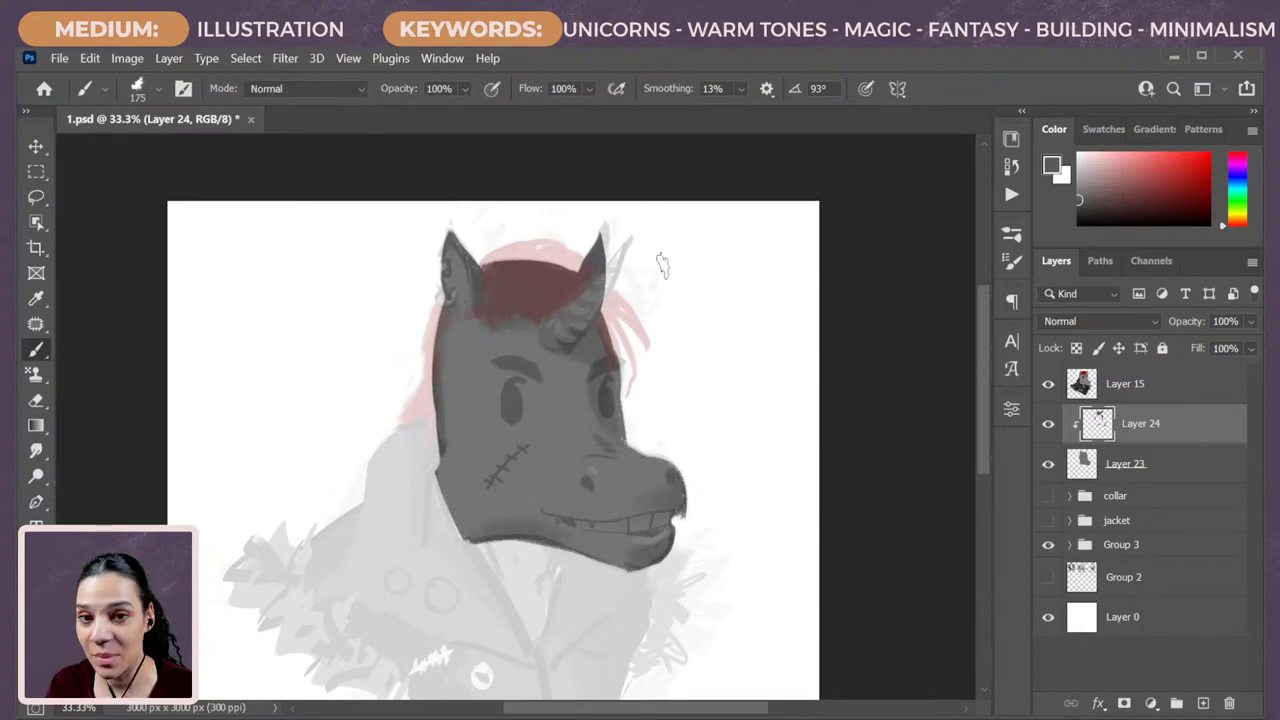
Refine the head shading and darken the far side of the face around the eye and muzzle bridge.
key("e")
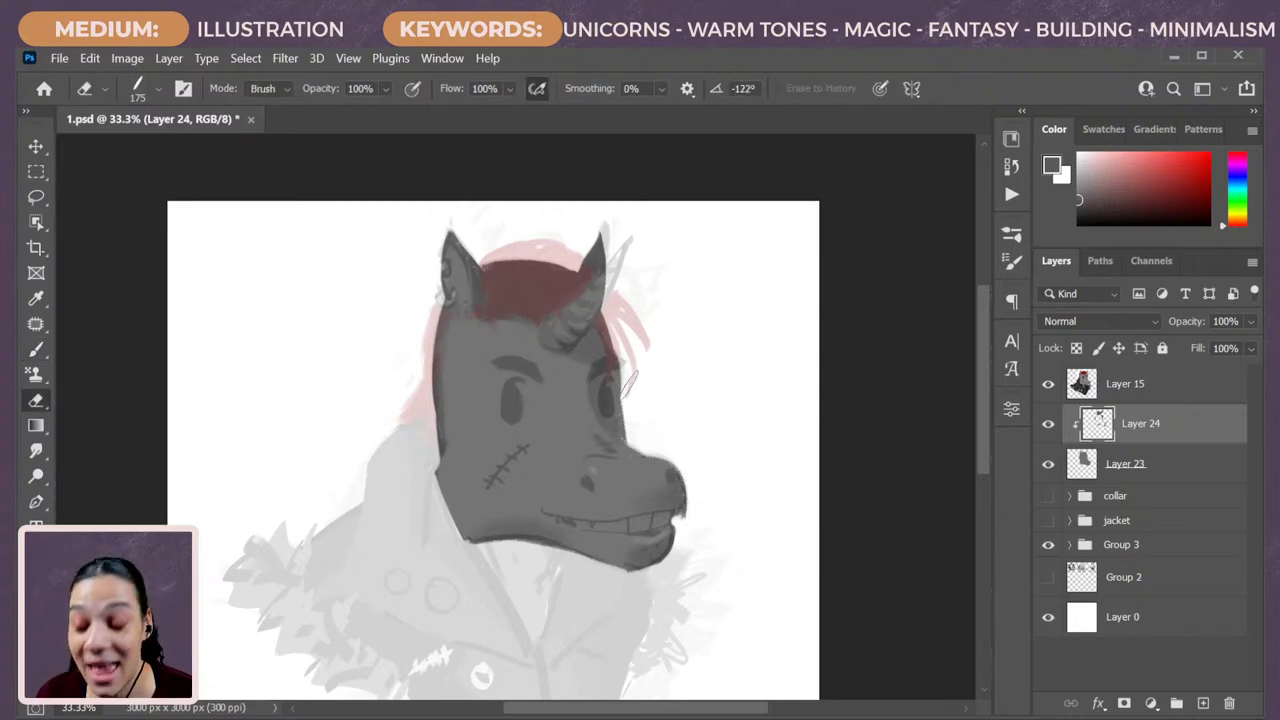
key("b")
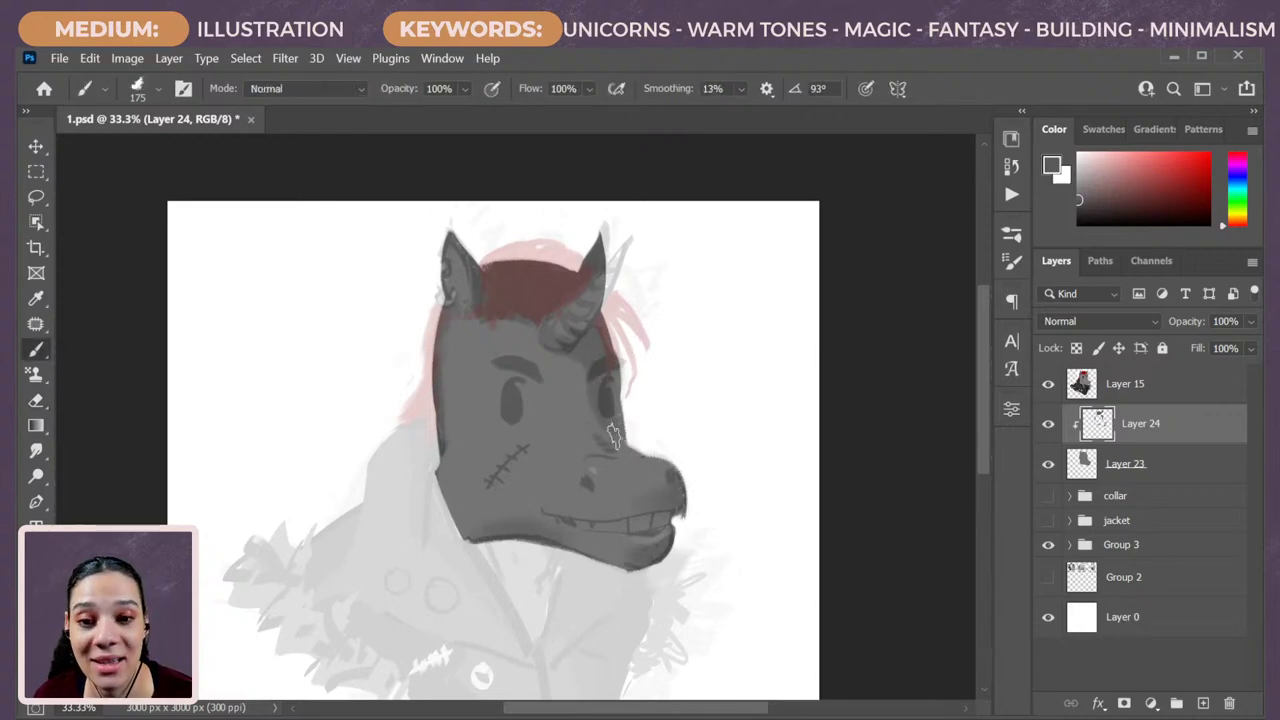
left_click_drag(638, 461, 634, 394)
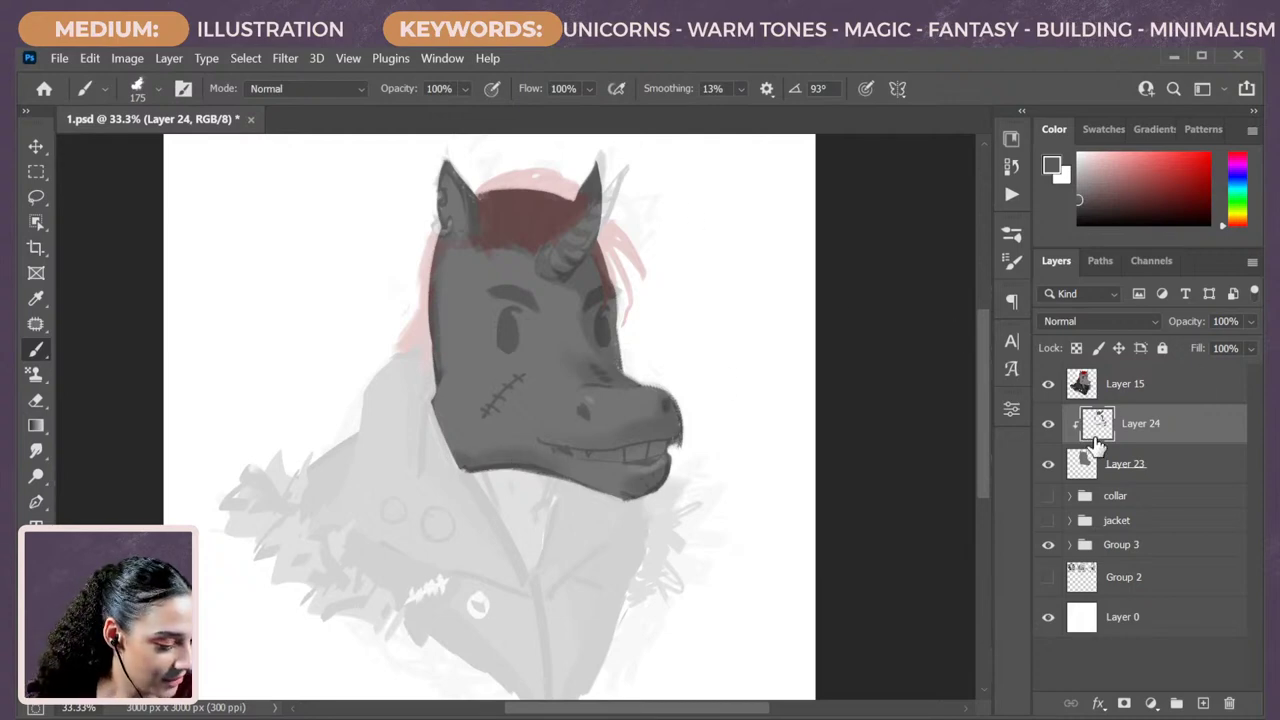
Compare the head with and without the Layer 15 sketch, then hide the sketch and show the collar and jacket groups.
left_click(1048, 384)
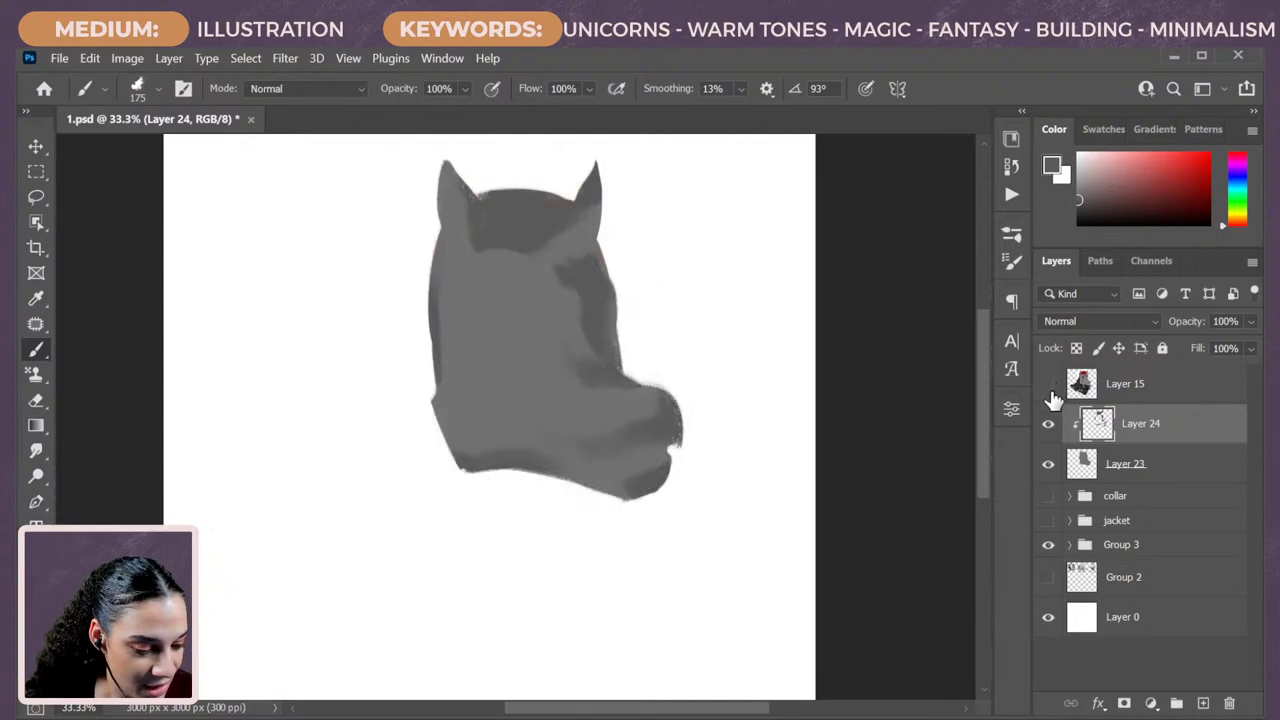
left_click(1048, 384)
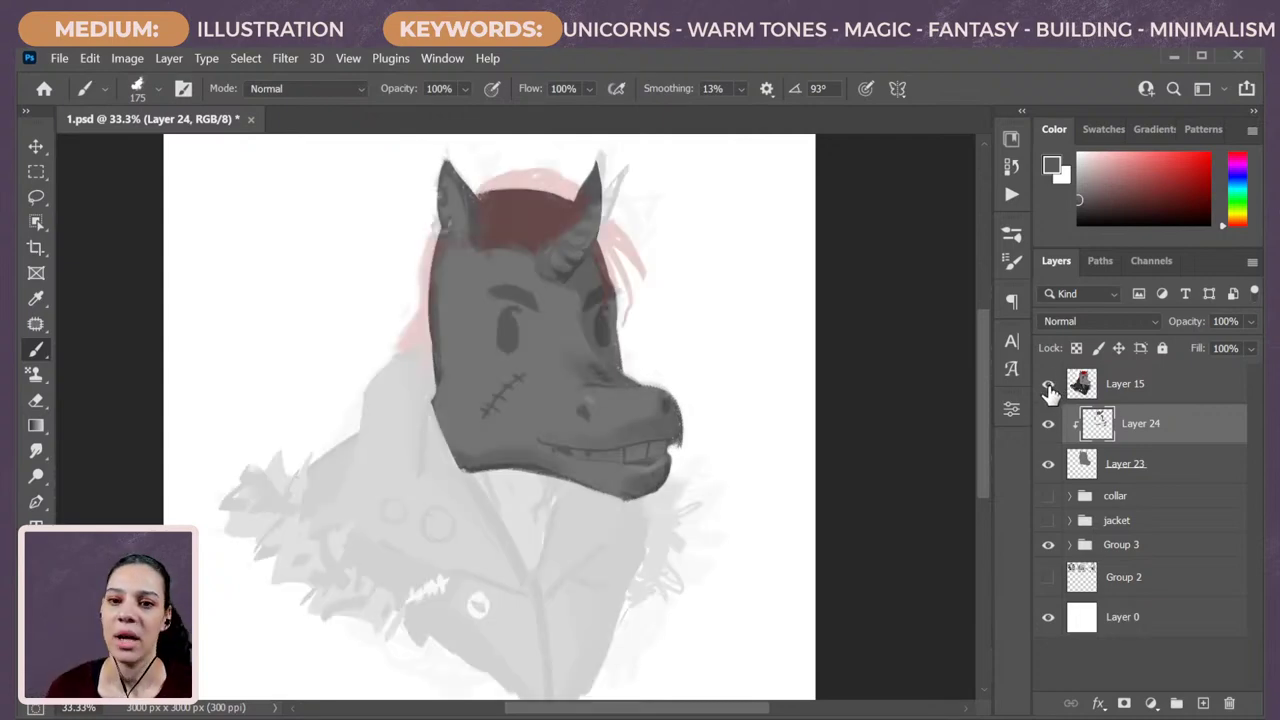
left_click(1048, 386)
left_click(1048, 386)
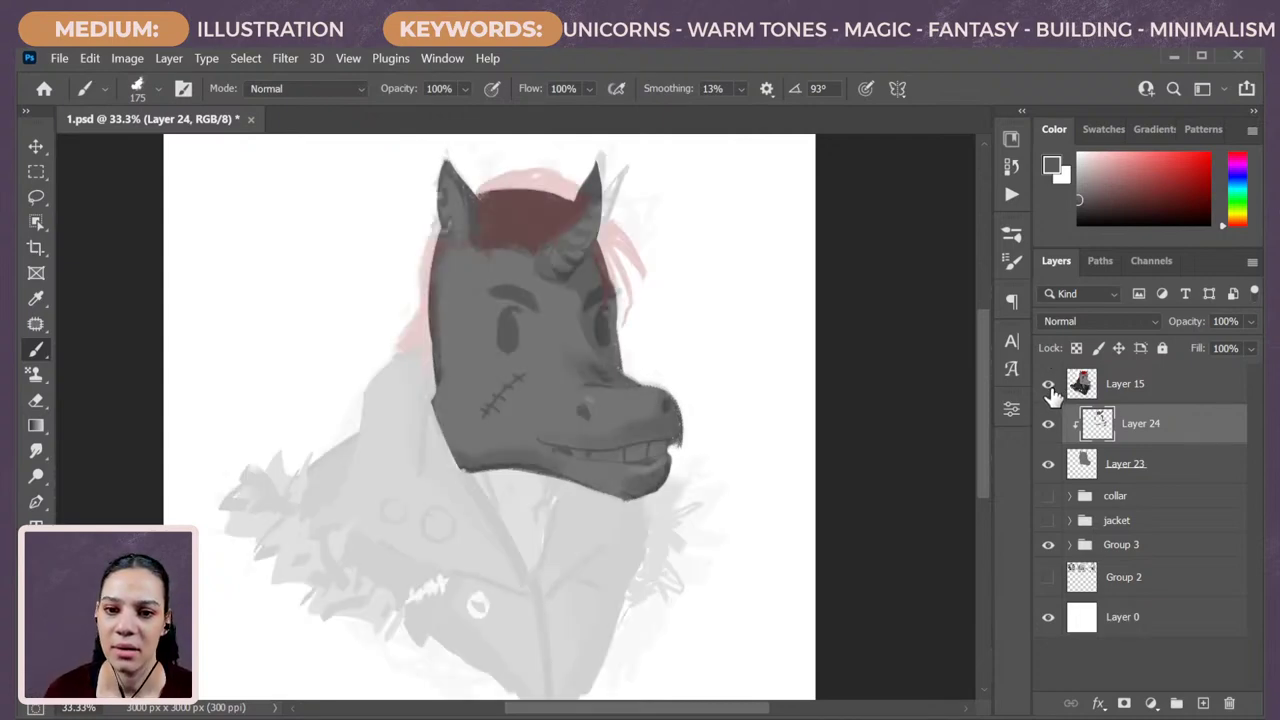
left_click(1050, 388)
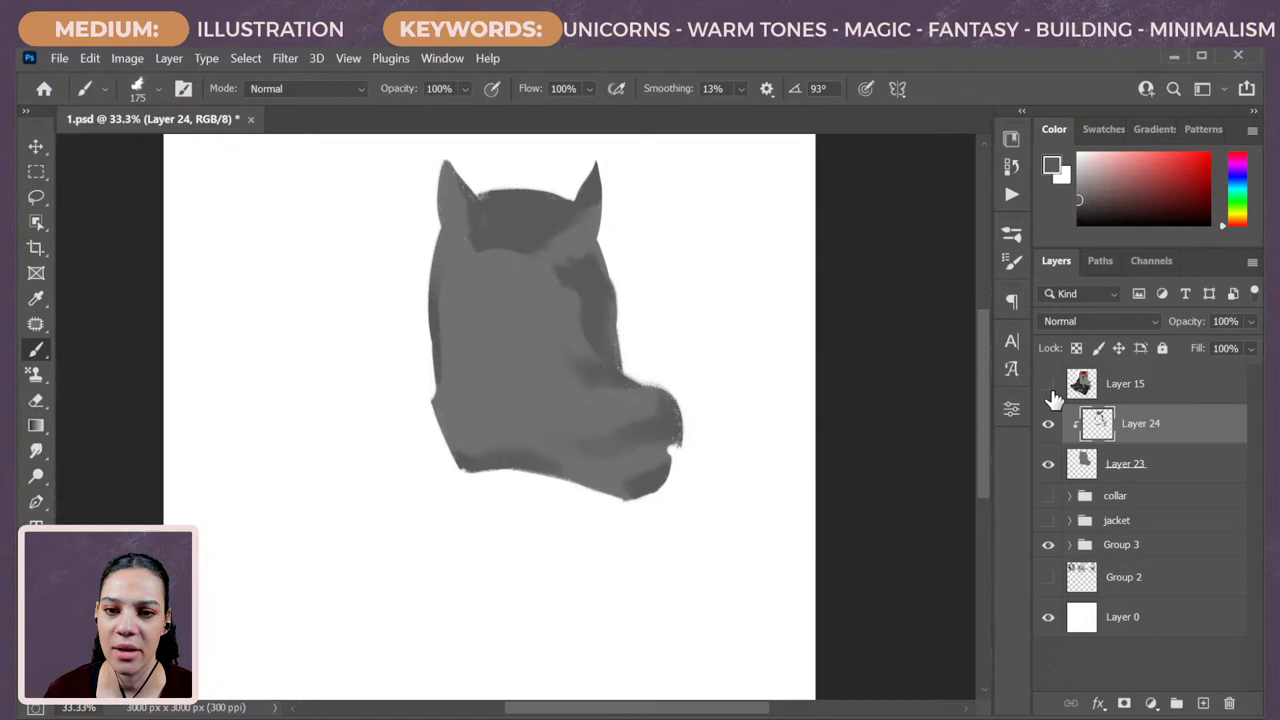
left_click(1048, 496)
left_click(1048, 520)
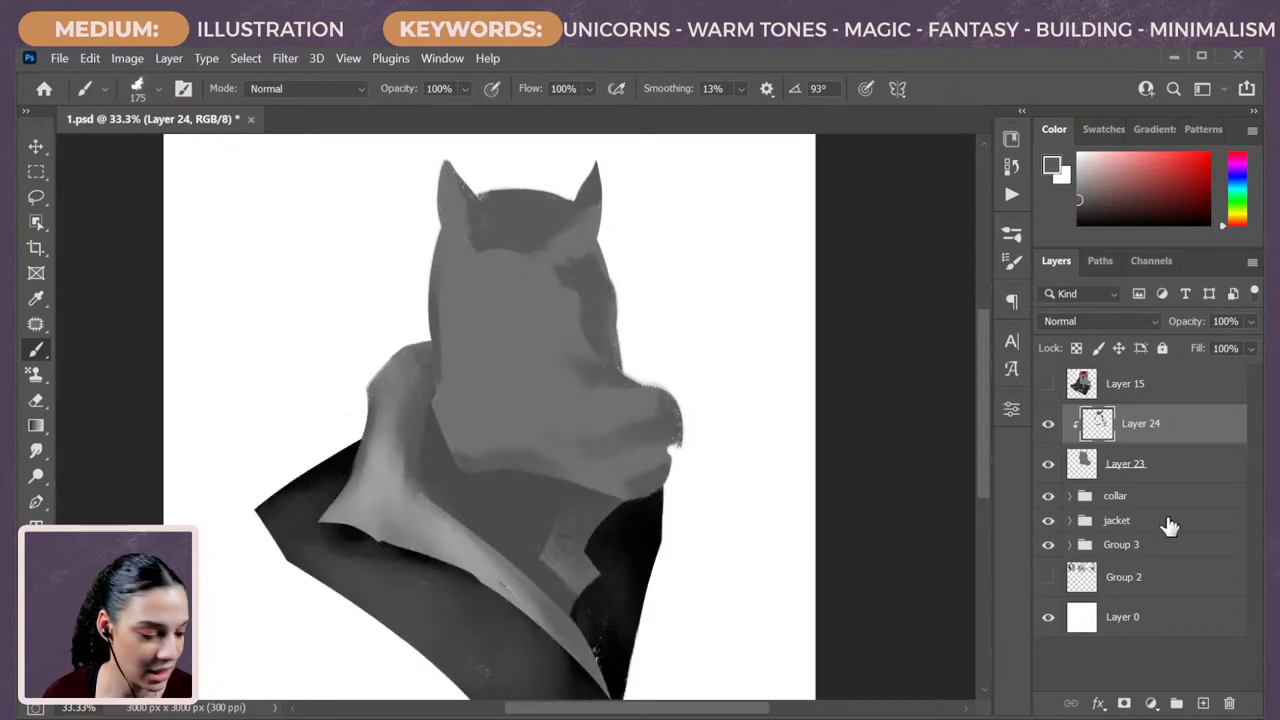
Add one new layer above Layer 24 and another directly above the collar group.
key("ctrl+shift+n")
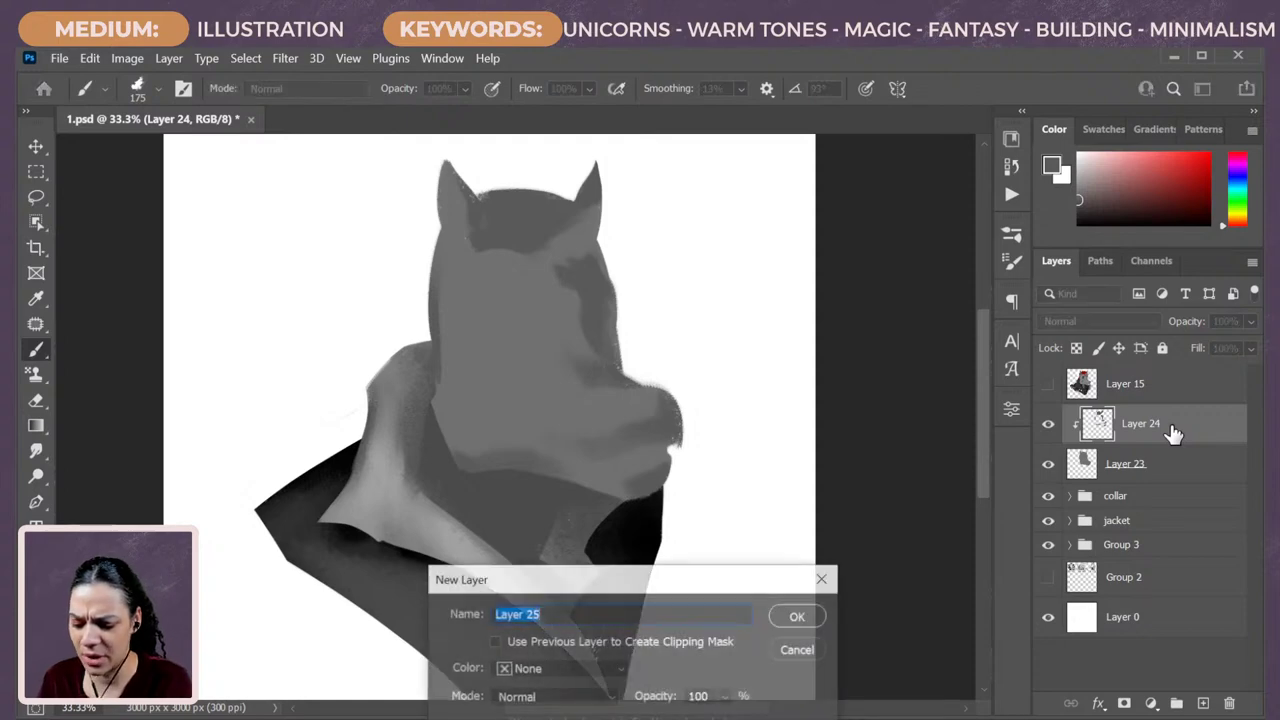
key("Return")
left_click_drag(672, 441, 674, 458)
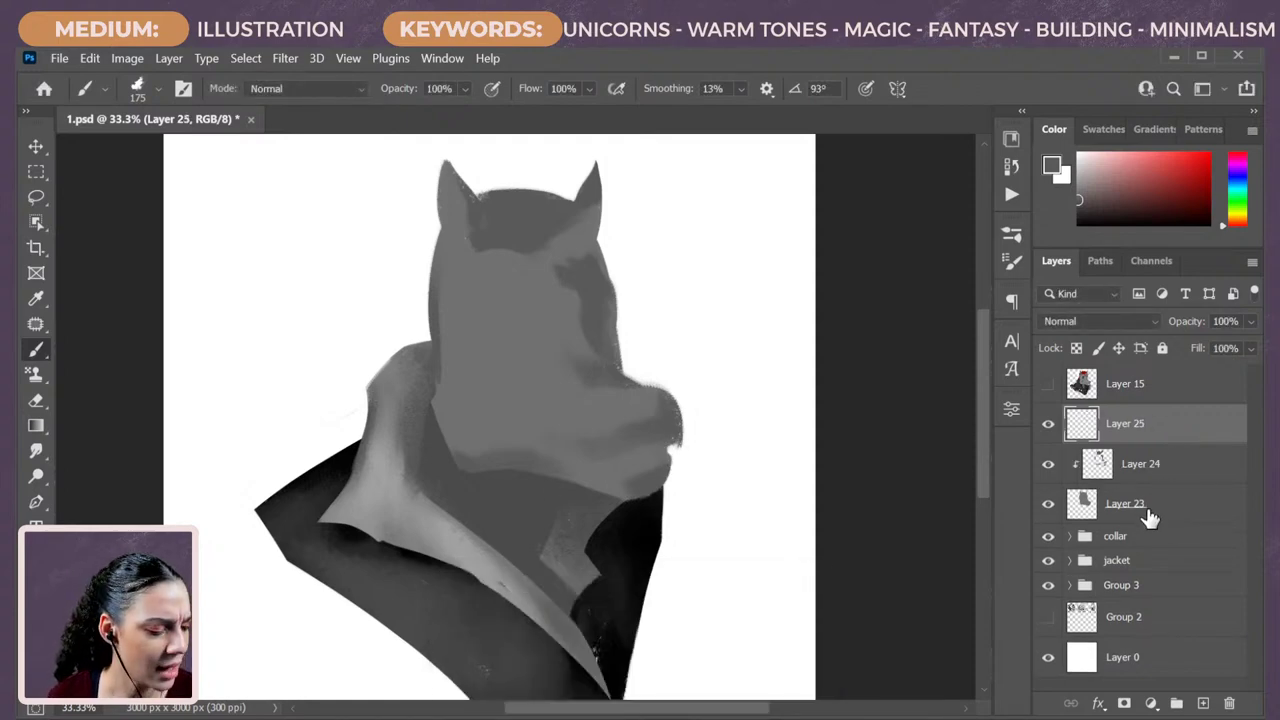
left_click(1141, 541)
key("ctrl+shift+n")
key("Return")
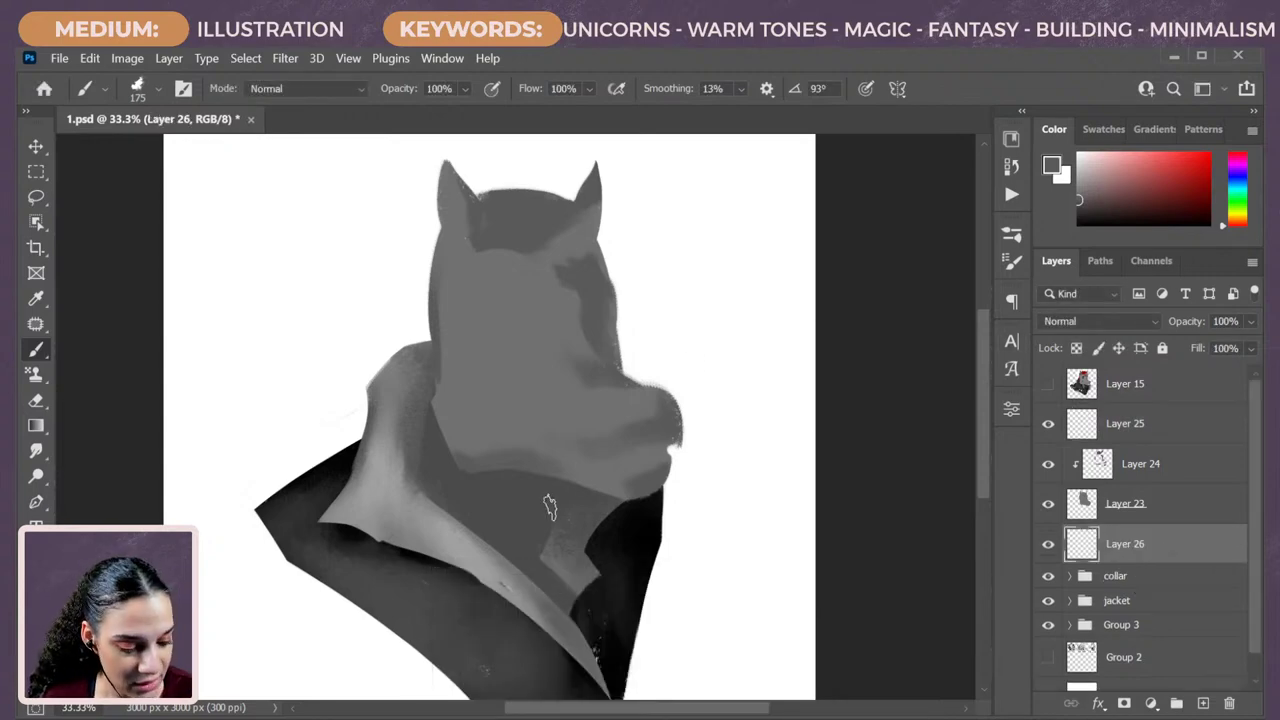
Paint the neck under the jaw in dark grey on the layer above the collar and erase its edge along the far lapel.
left_click(523, 491, "alt")
left_click_drag(1085, 196, 1079, 205)
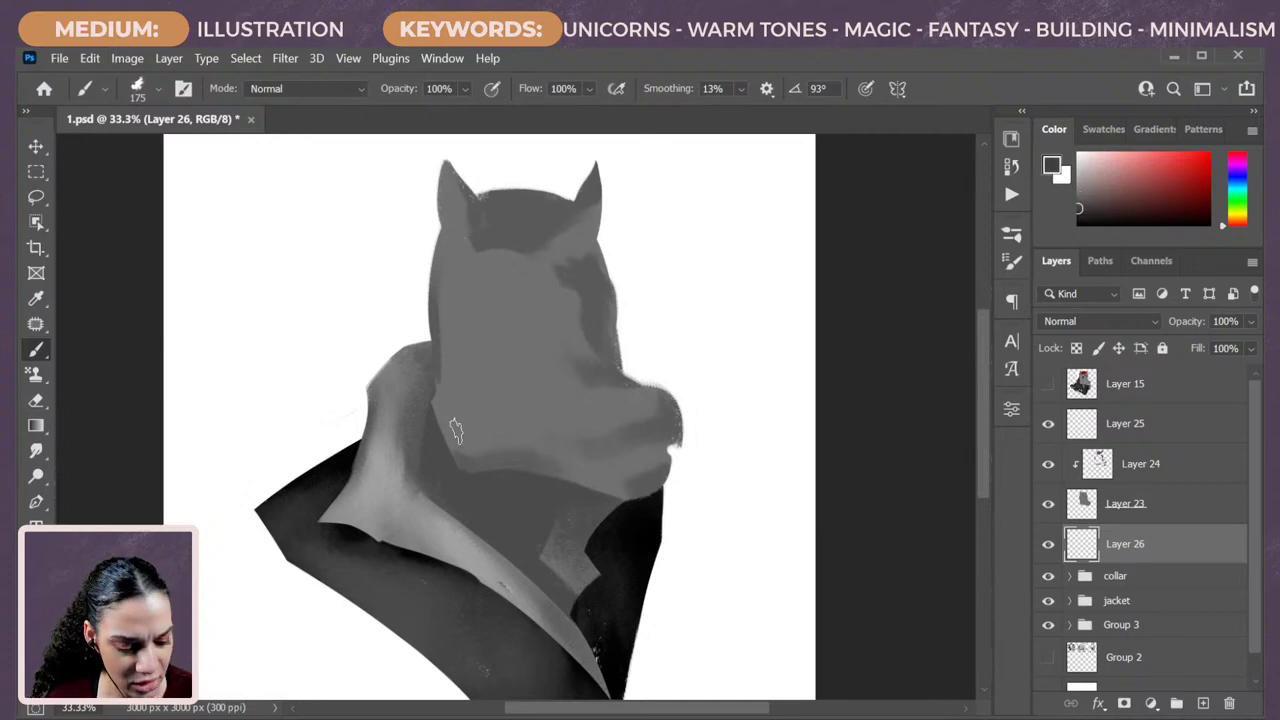
mouse_move(436, 444)
left_mouse_down()
mouse_move(480, 514)
mouse_move(491, 491)
mouse_move(522, 492)
mouse_move(526, 523)
mouse_move(517, 503)
mouse_move(537, 452)
left_mouse_up()
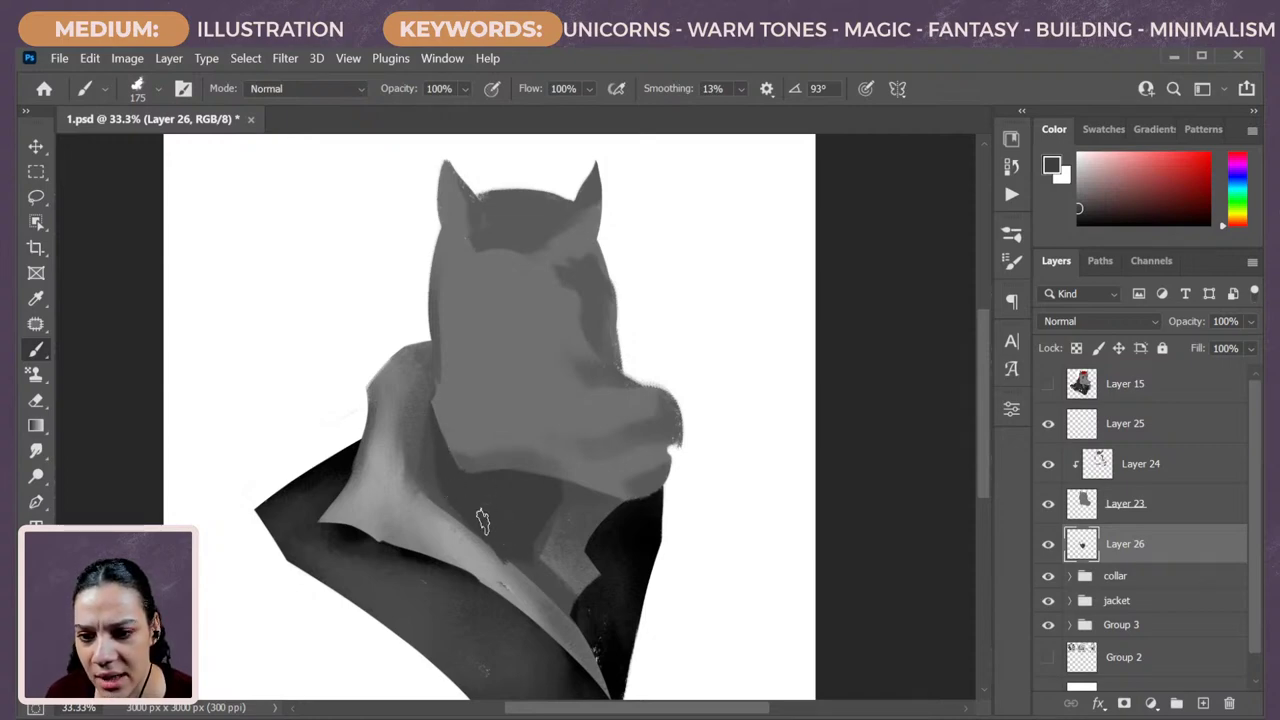
key("e")
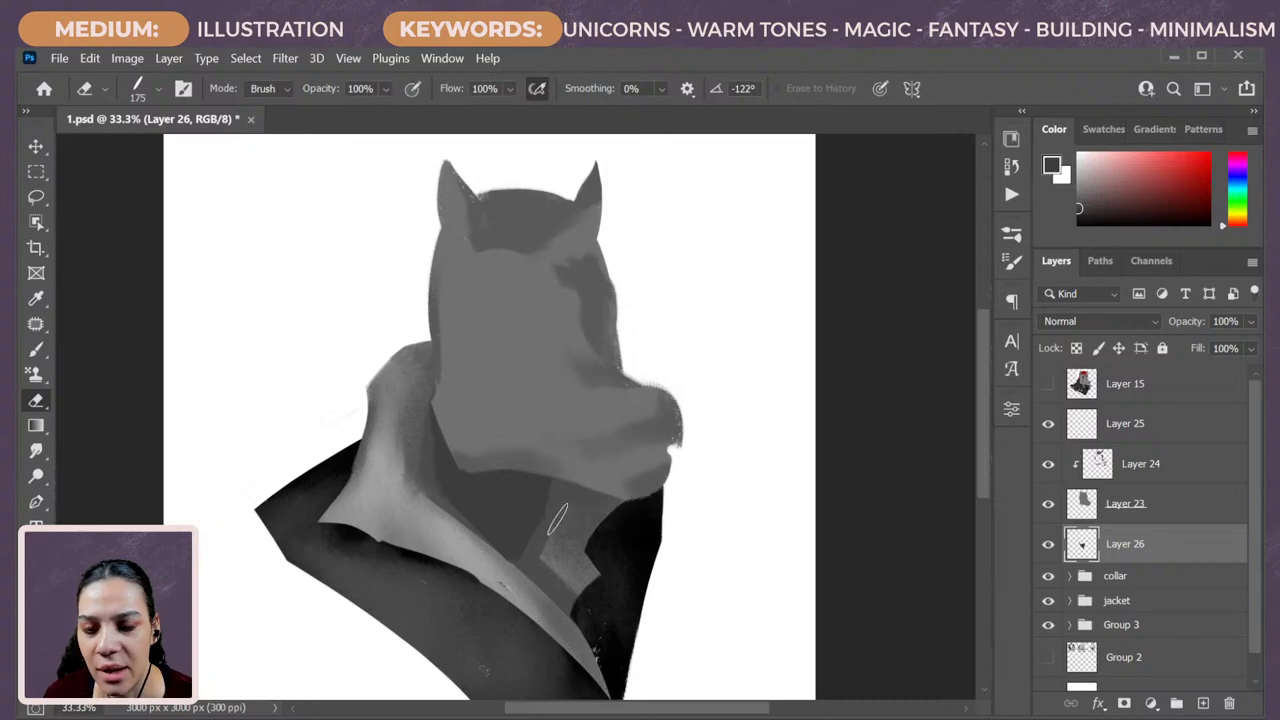
key("b")
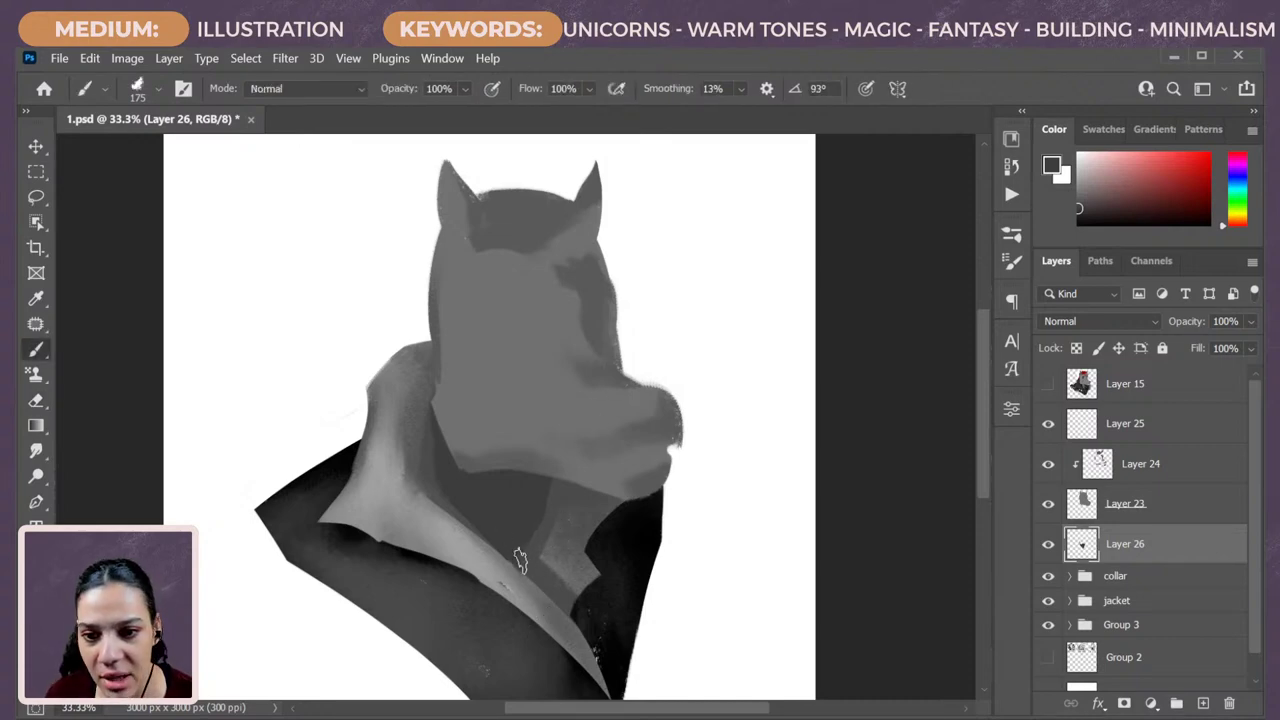
key("e")
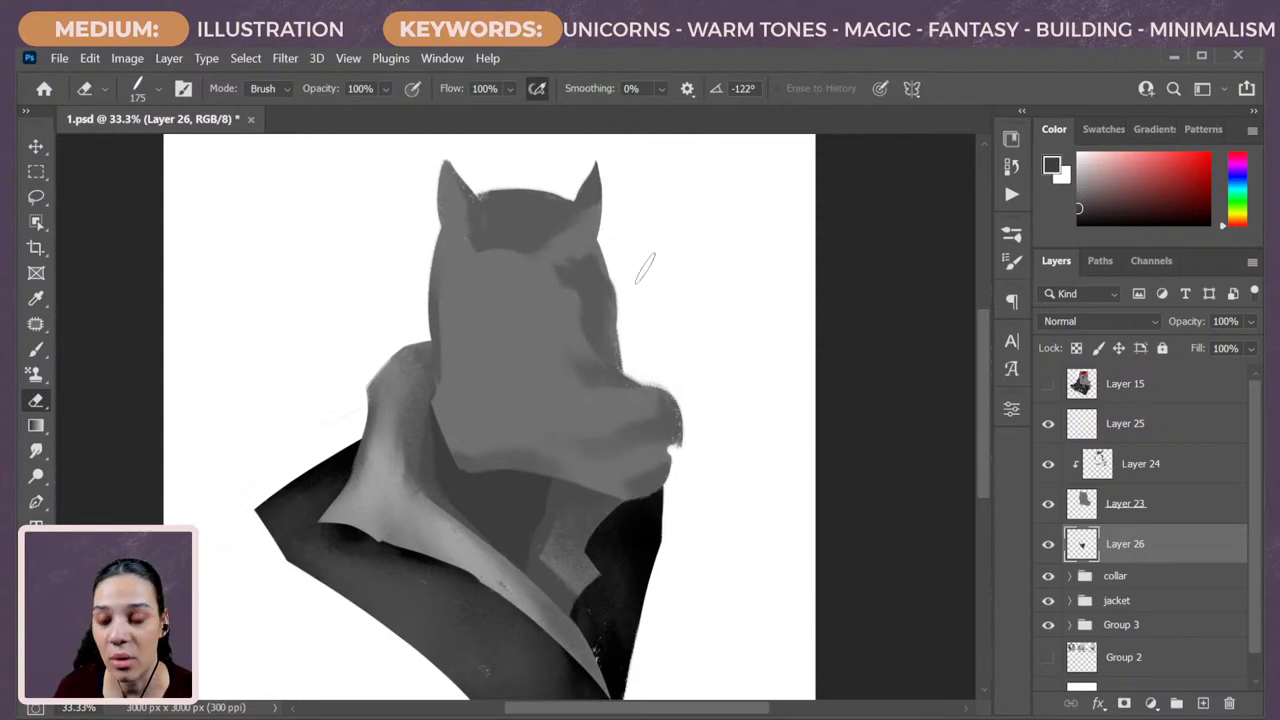
key("b")
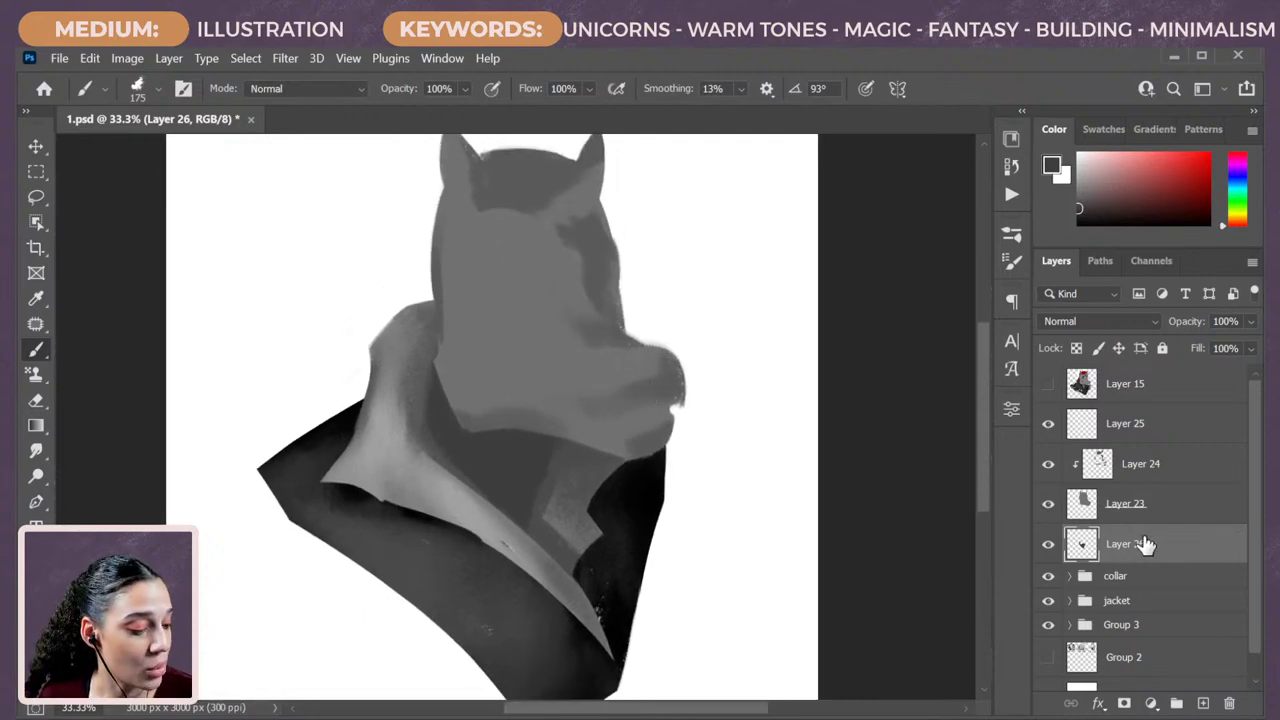
Add a layer clipped to the neck layer and shade the neck with greys sampled from the neck and face.
key("ctrl+shift+n")
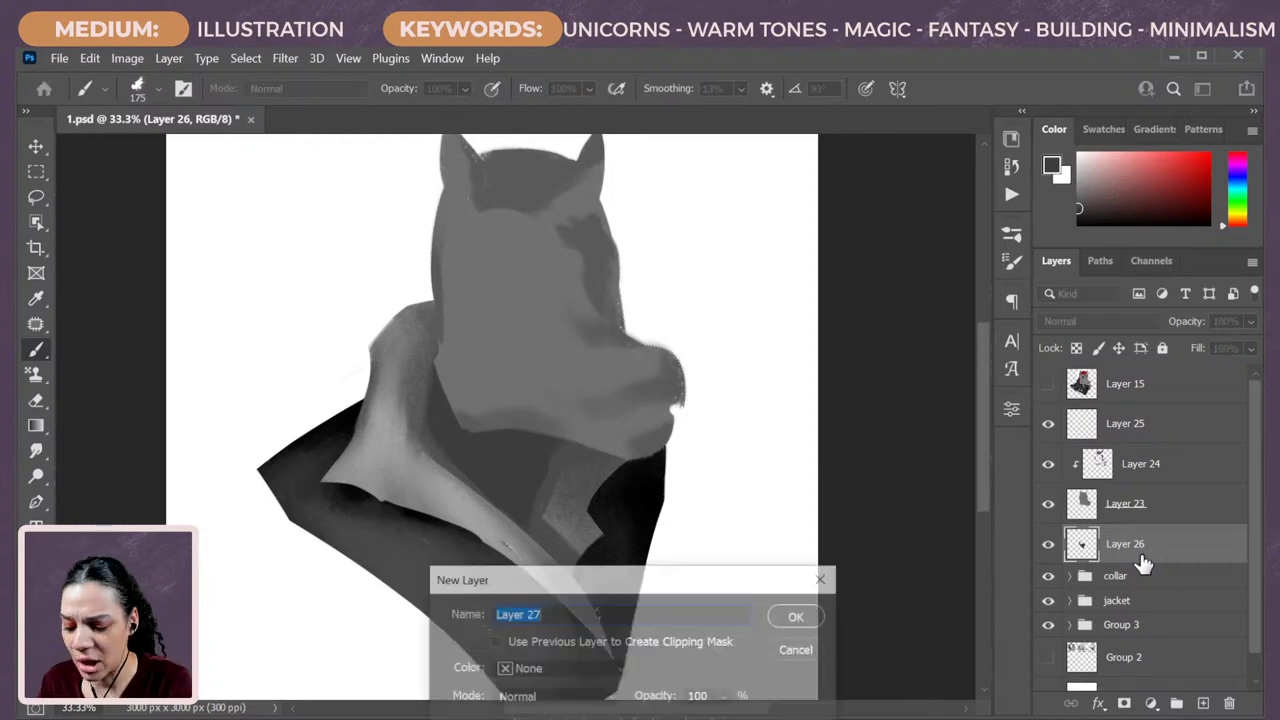
key("Return")
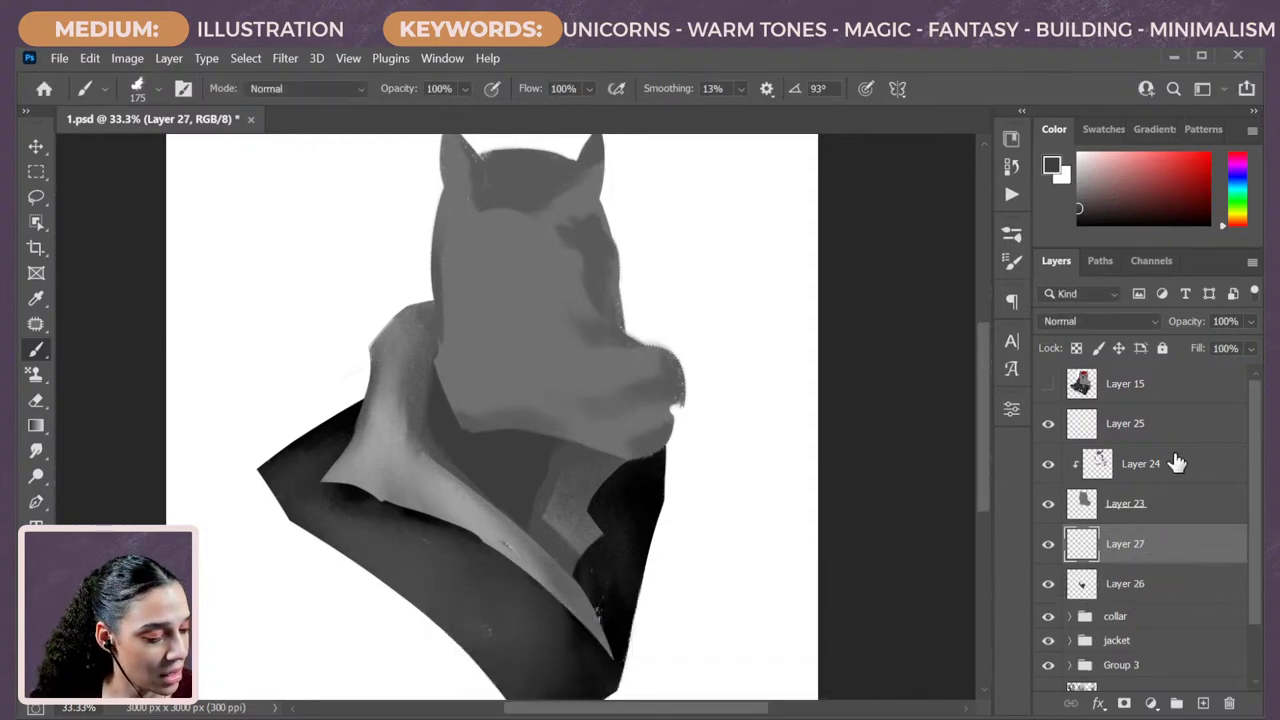
right_click(1168, 546)
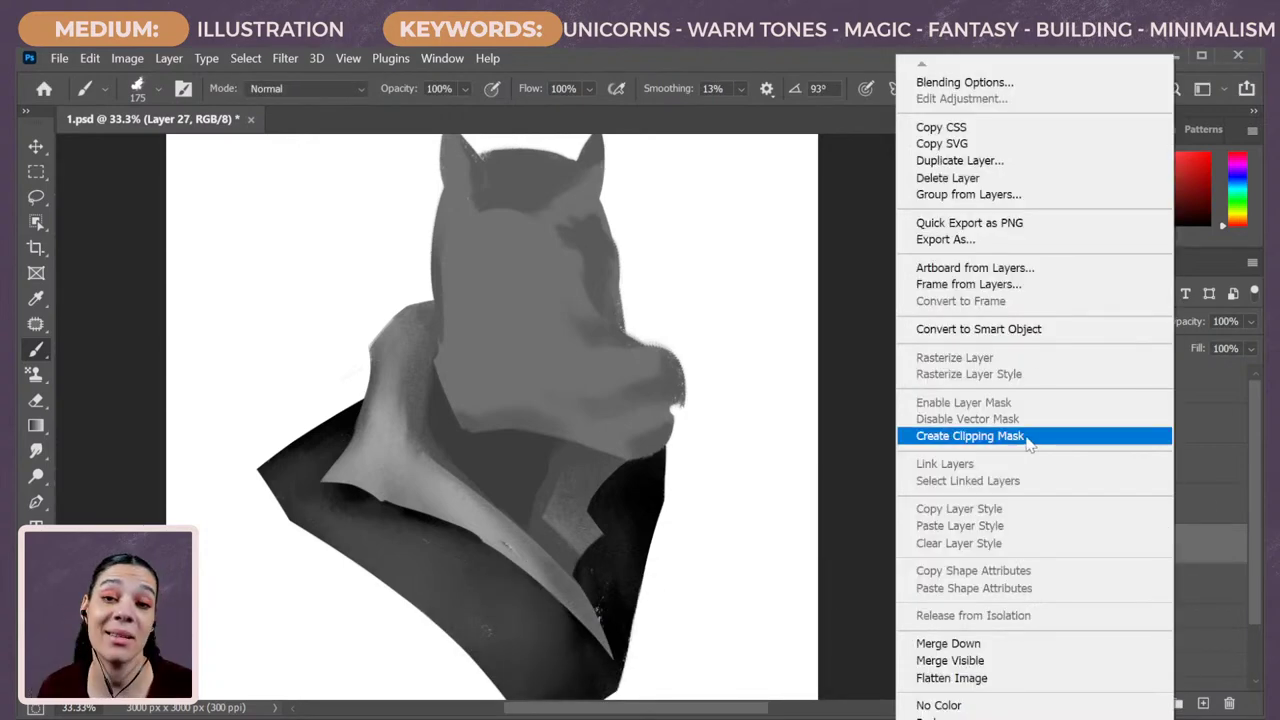
left_click(1024, 443)
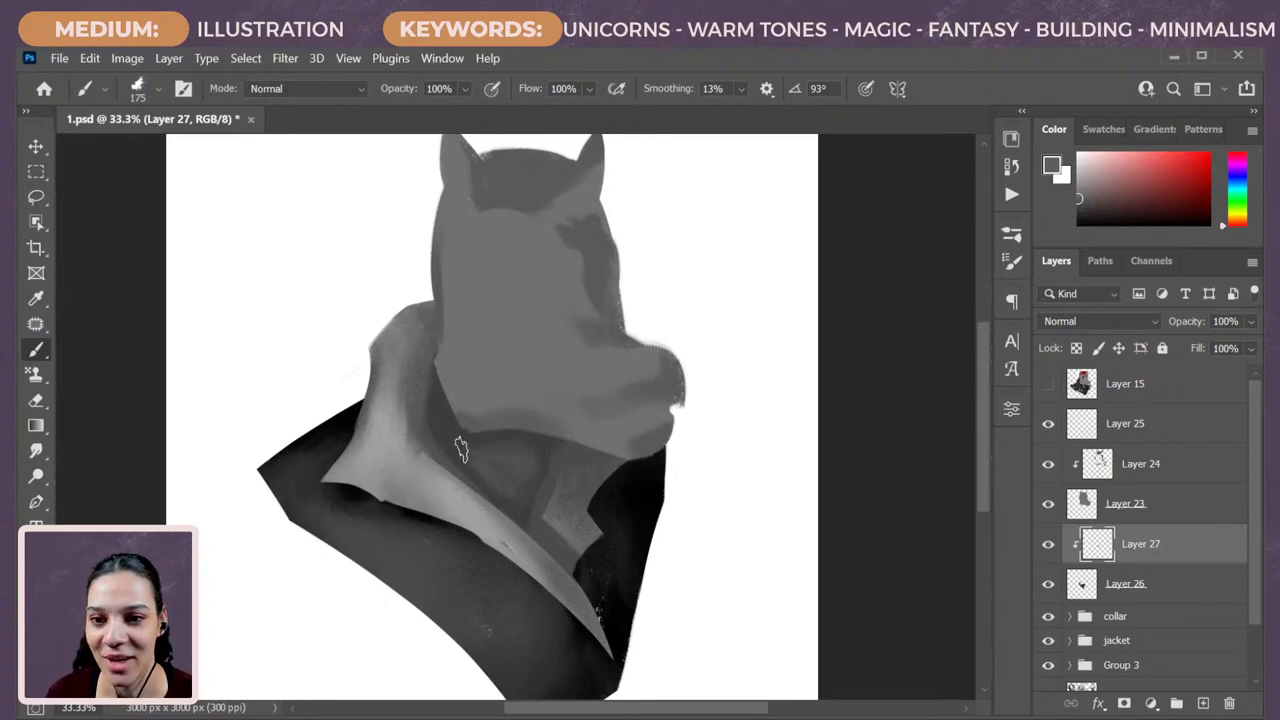
left_click(544, 447, "alt")
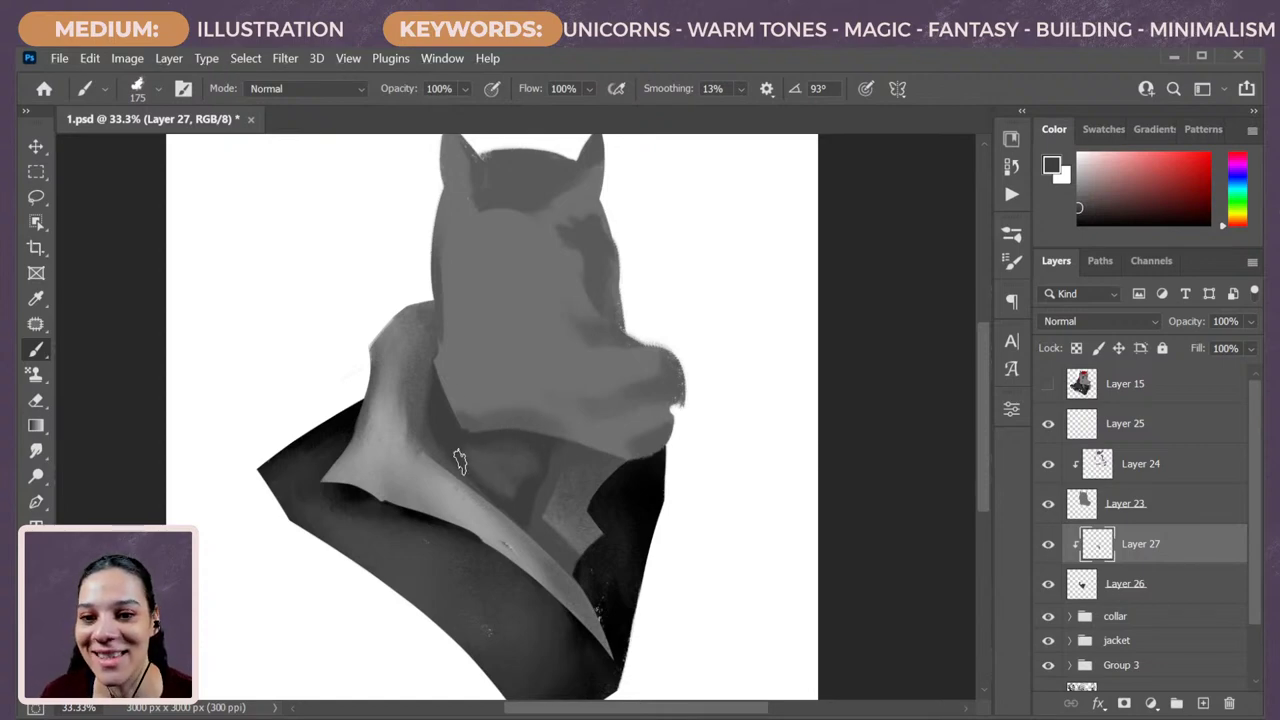
left_click(555, 355, "alt")
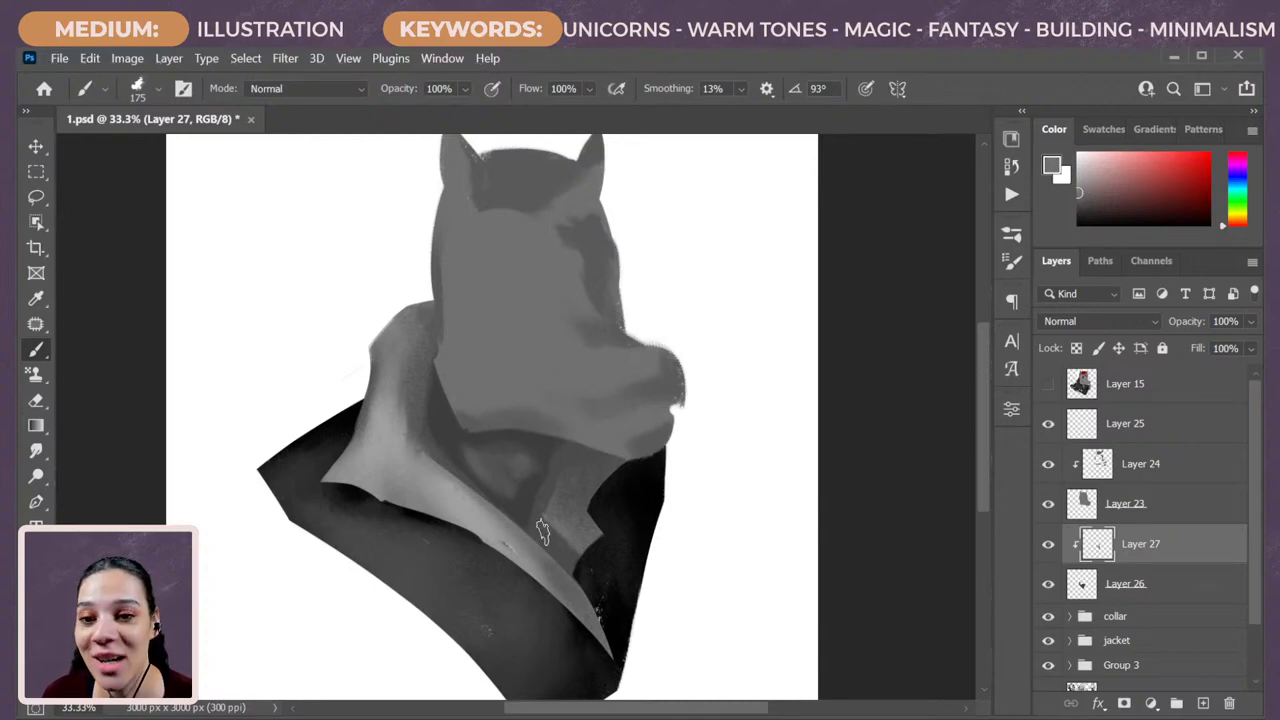
left_click(546, 432, "alt")
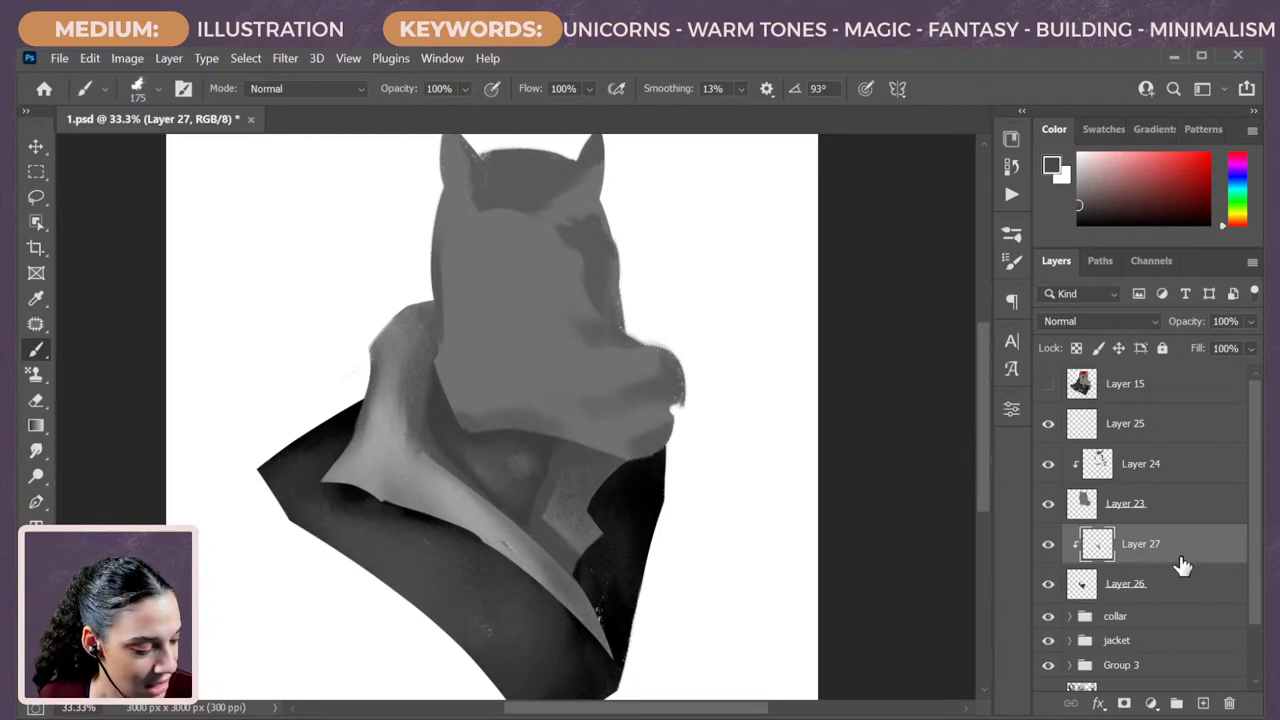
Add another layer clipped to the neck layer and darken the neck beside the collar and lapel with a near-black sampled from the jacket.
key("ctrl+shift+n")
key("Return")
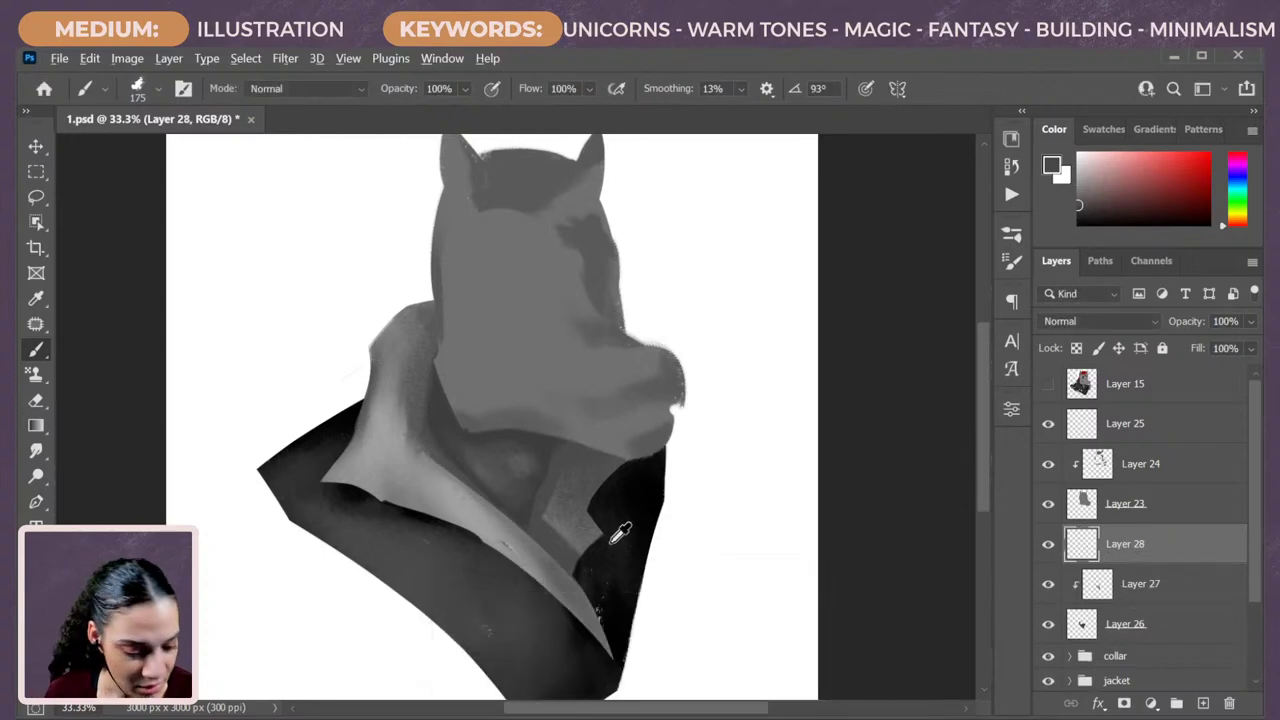
left_click(596, 566, "alt")
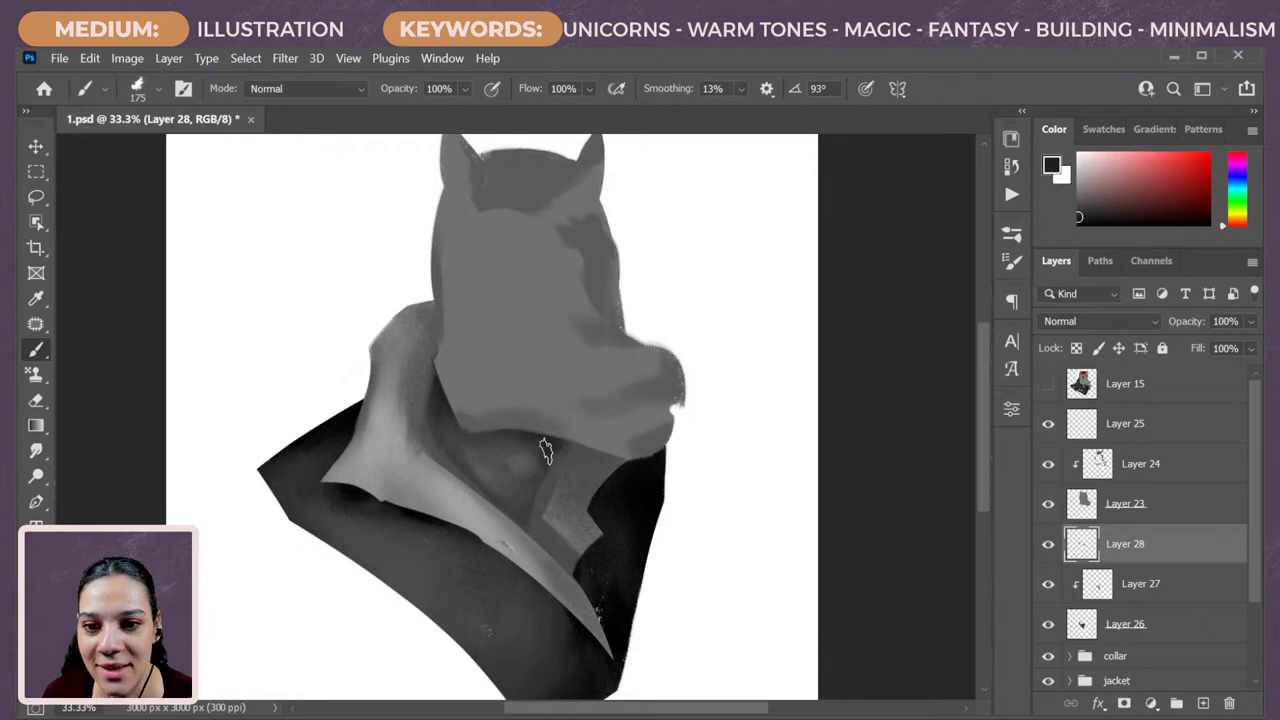
mouse_move(585, 492)
left_mouse_down()
mouse_move(539, 505)
mouse_move(524, 543)
mouse_move(538, 482)
left_mouse_up()
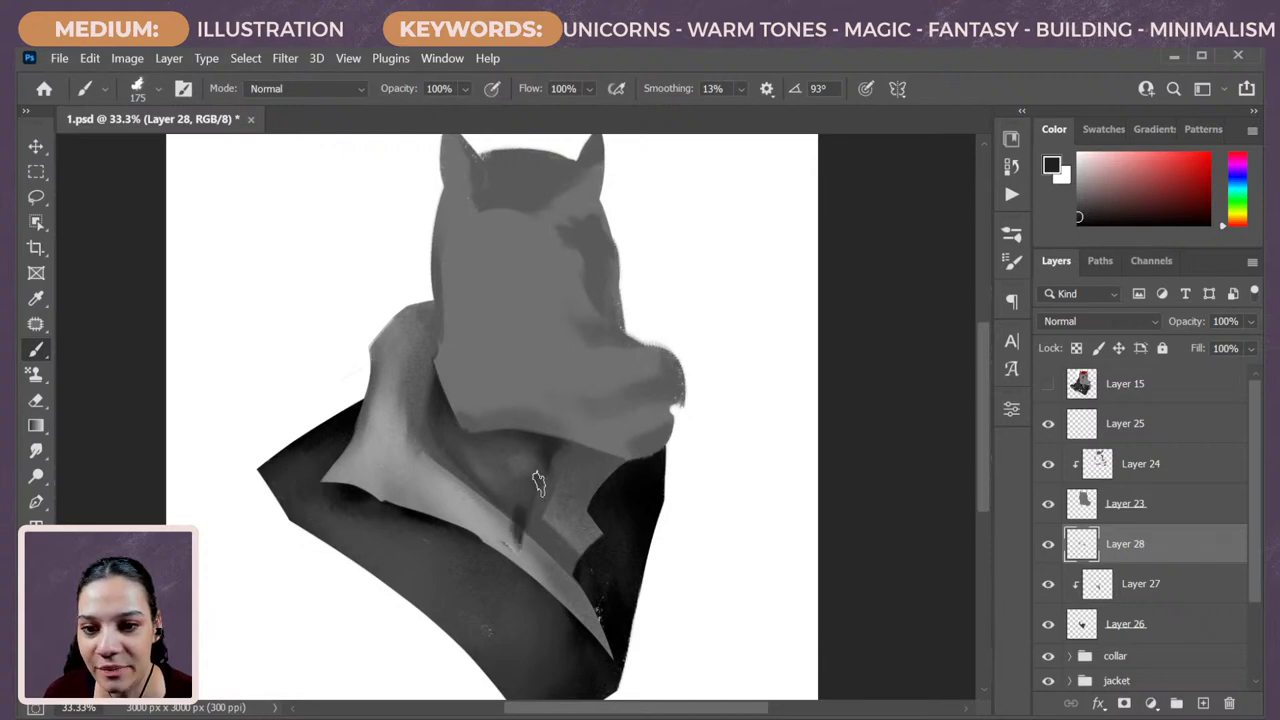
right_click(1163, 542)
left_click(960, 436)
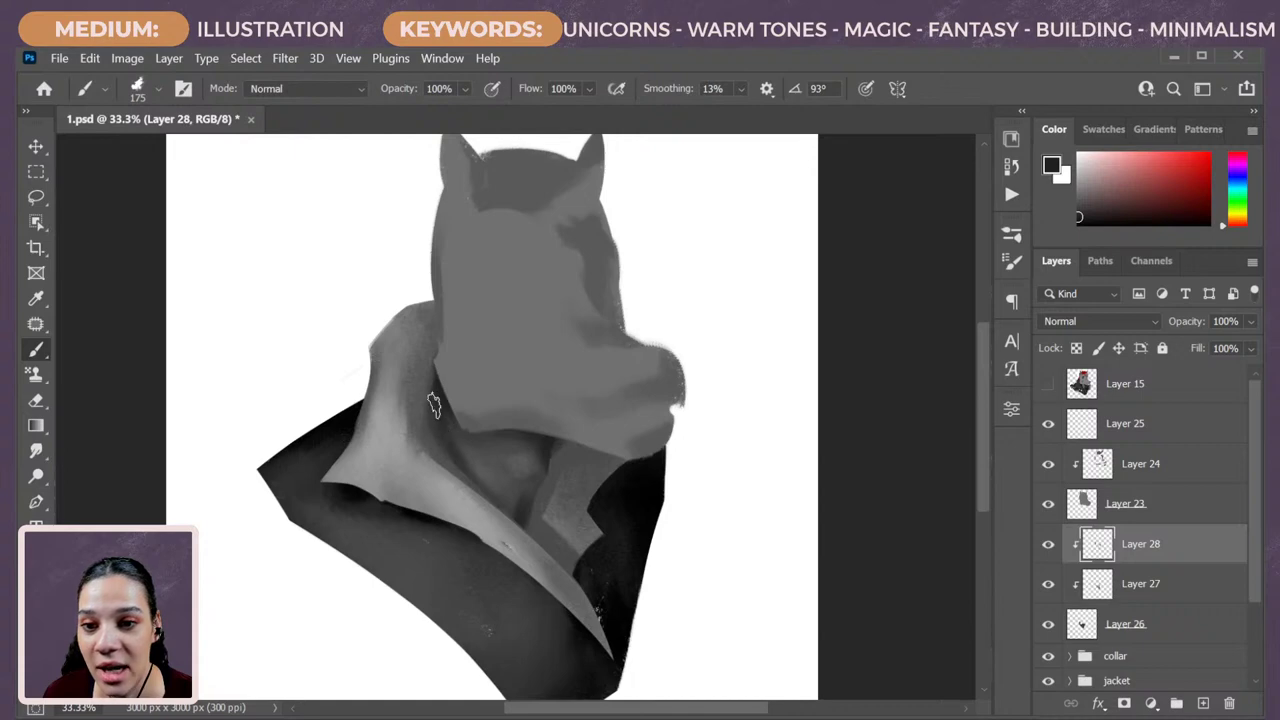
left_click_drag(433, 405, 444, 440)
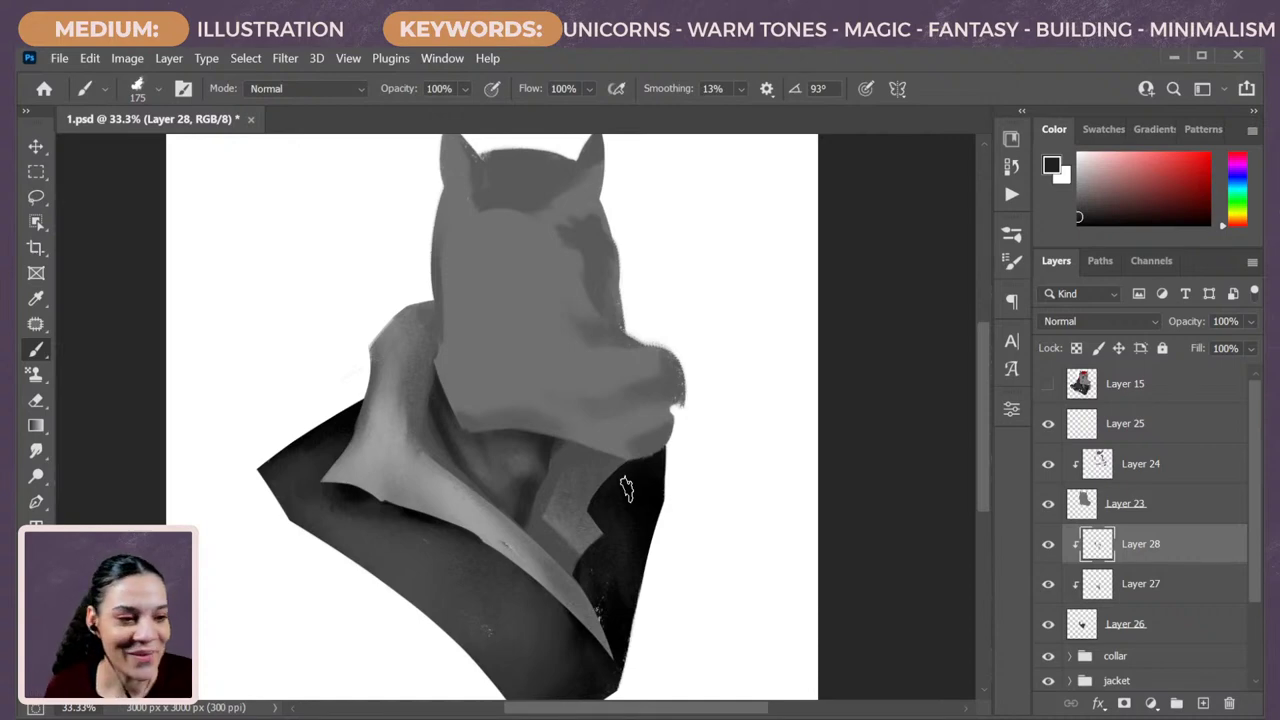
left_click_drag(626, 488, 614, 456)
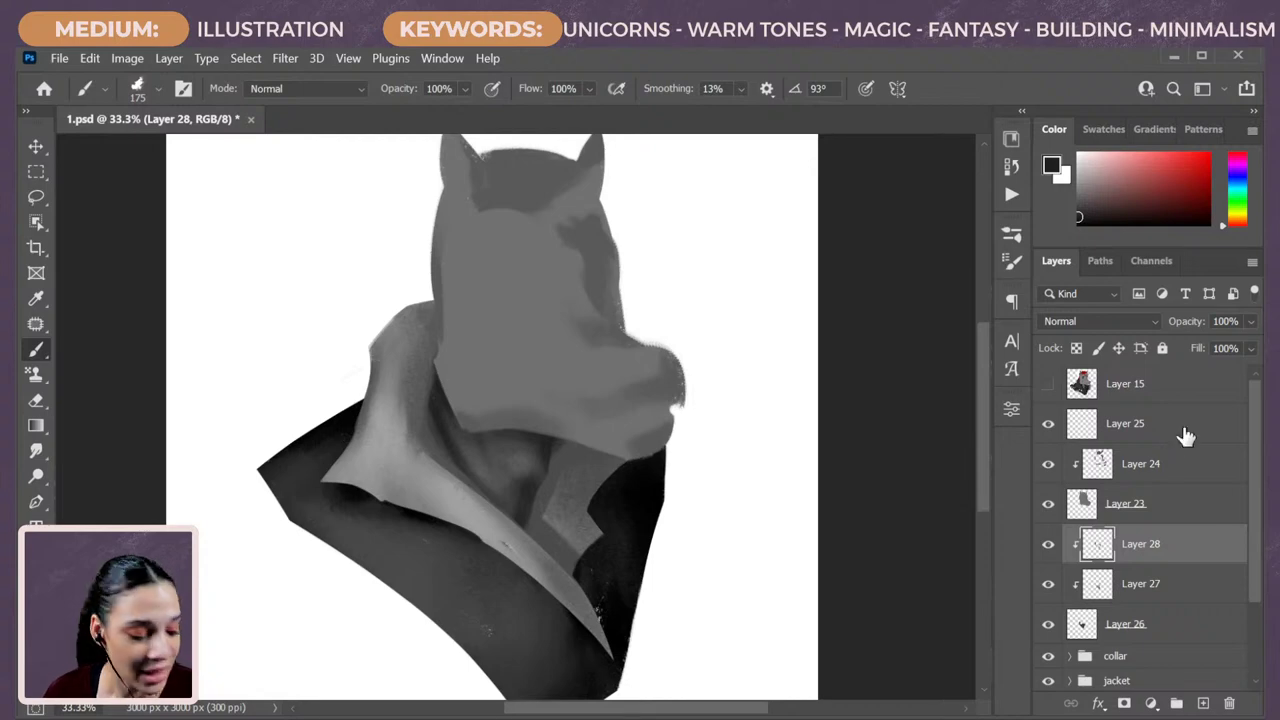
Show the Layer 15 sketch again and add a new layer directly above Layer 24.
left_click(1178, 512)
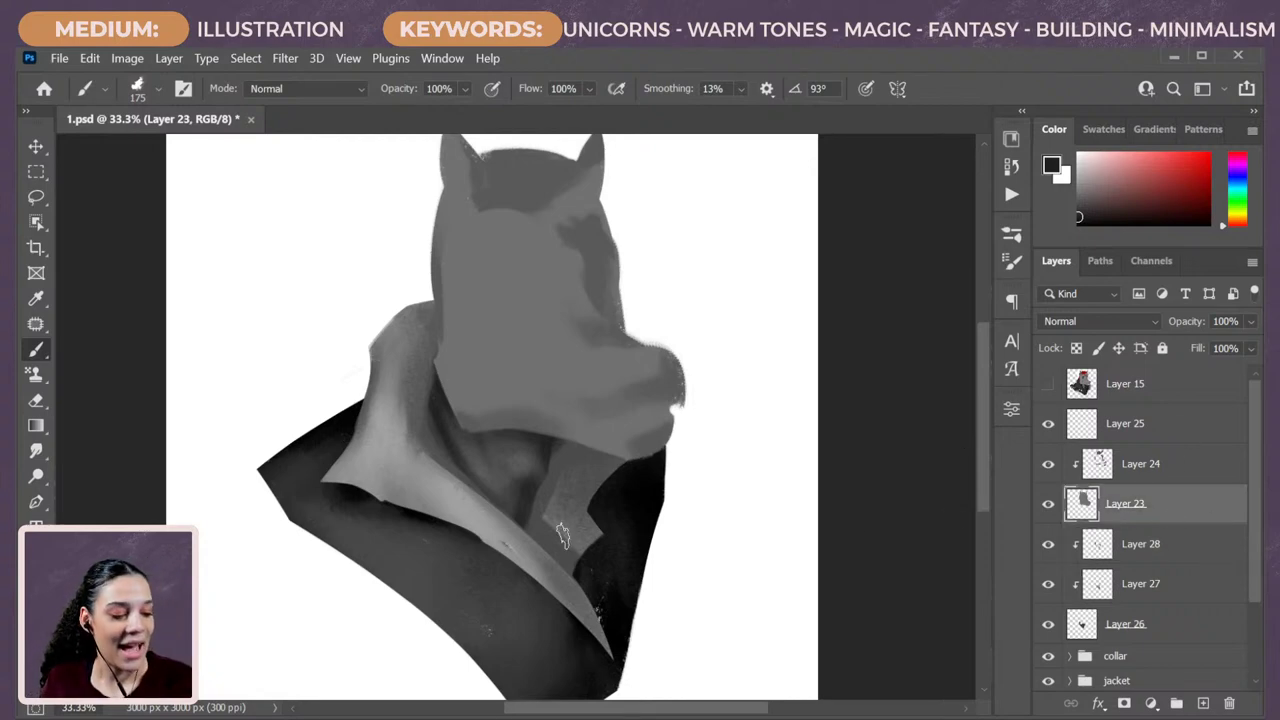
left_click(1201, 474)
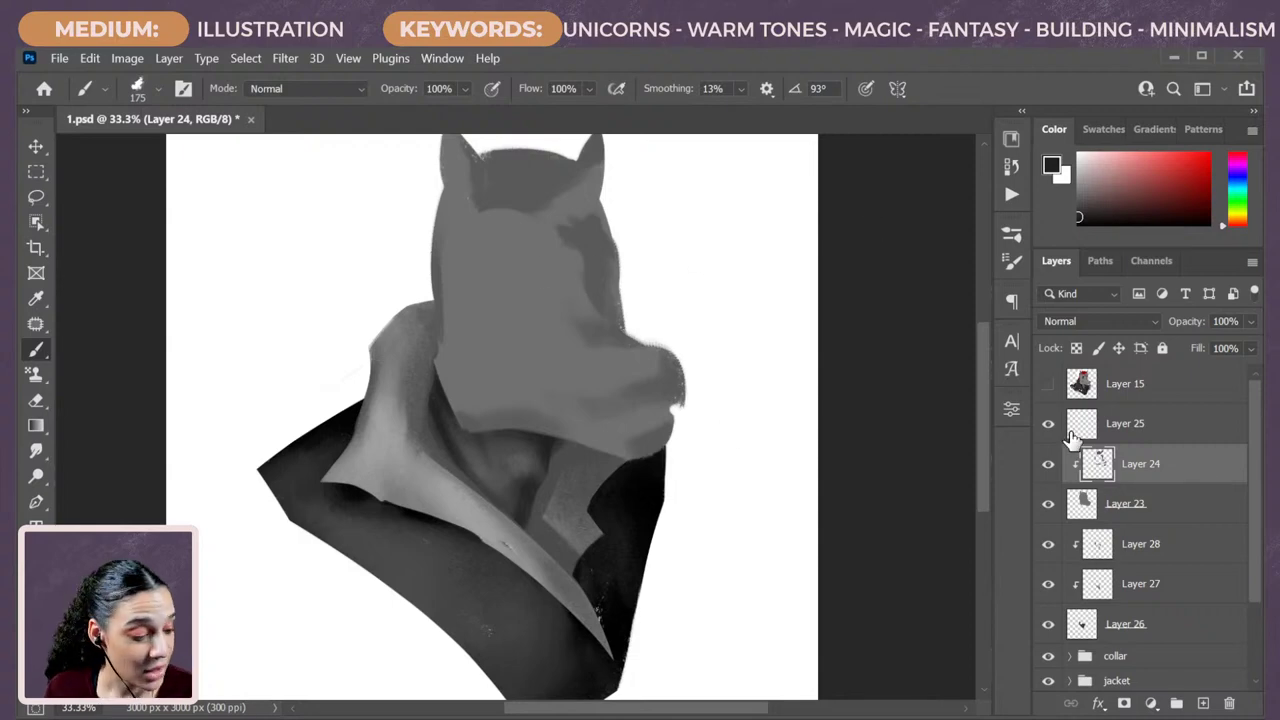
left_click(1048, 384)
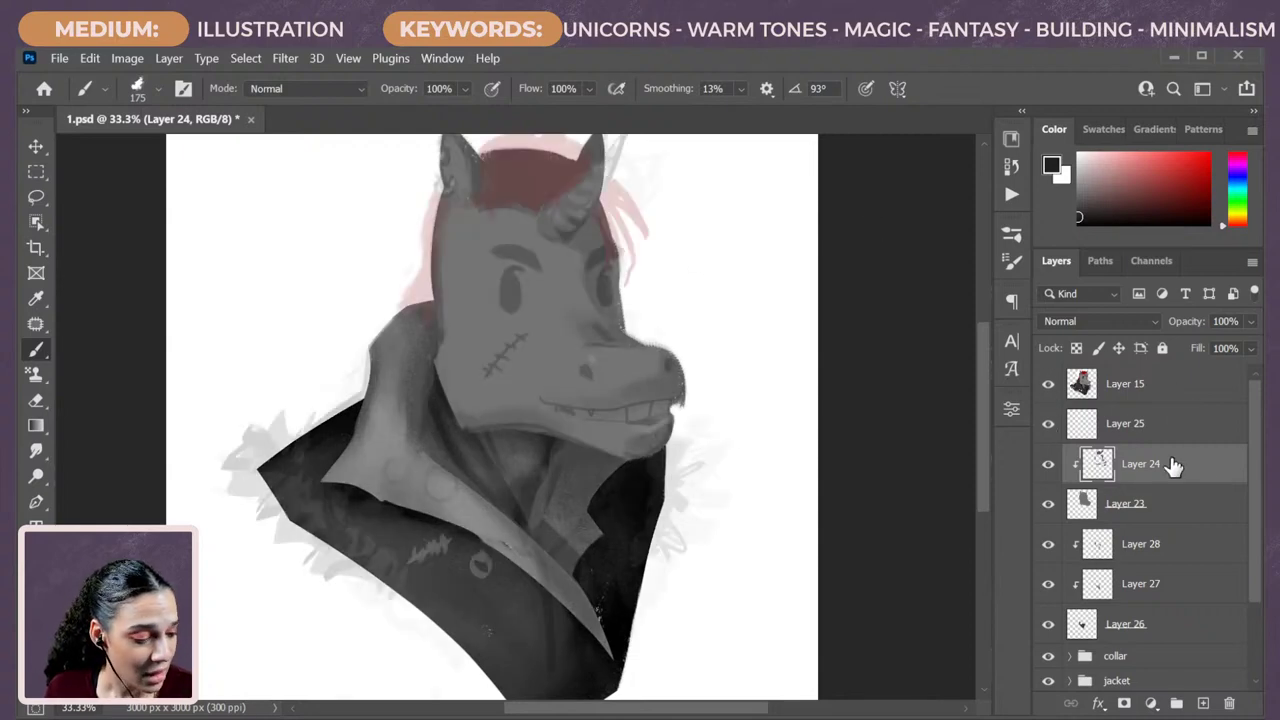
key("ctrl+shift+n")
key("Return")
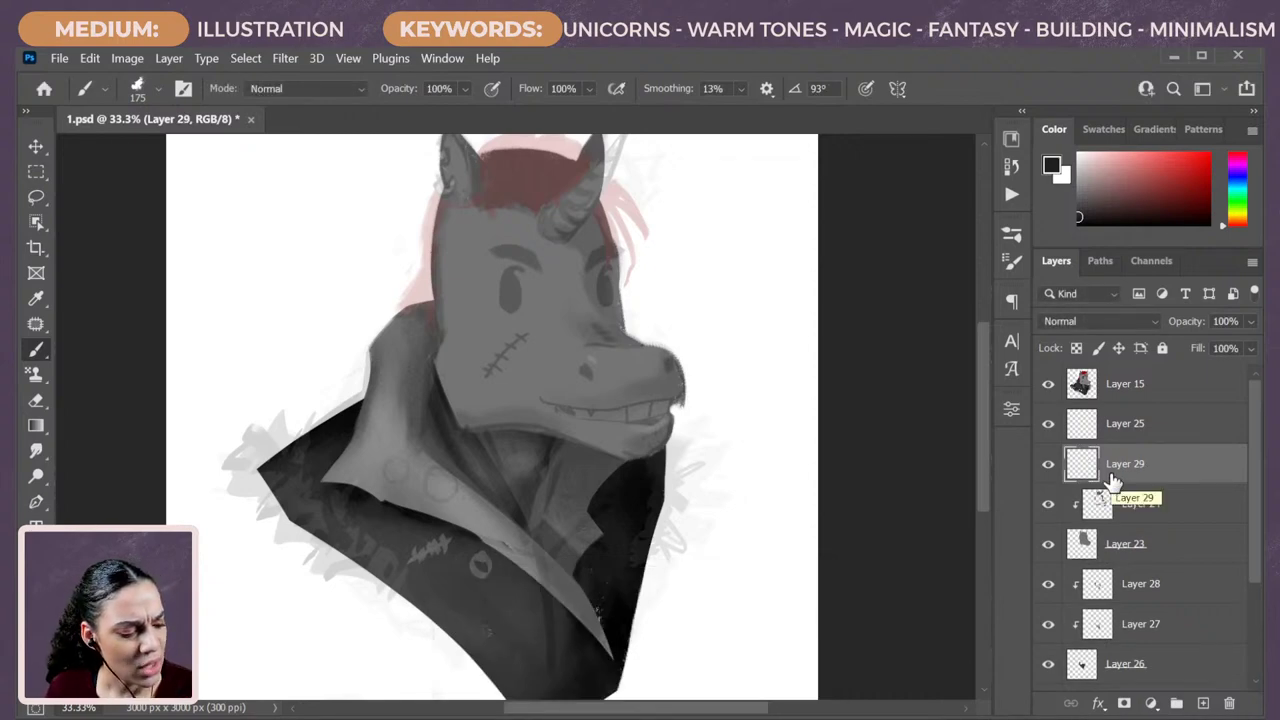
Try the ProcreateDupe brush at 90 px and replace it with Sampled Brush 37 1.
right_click(544, 372)
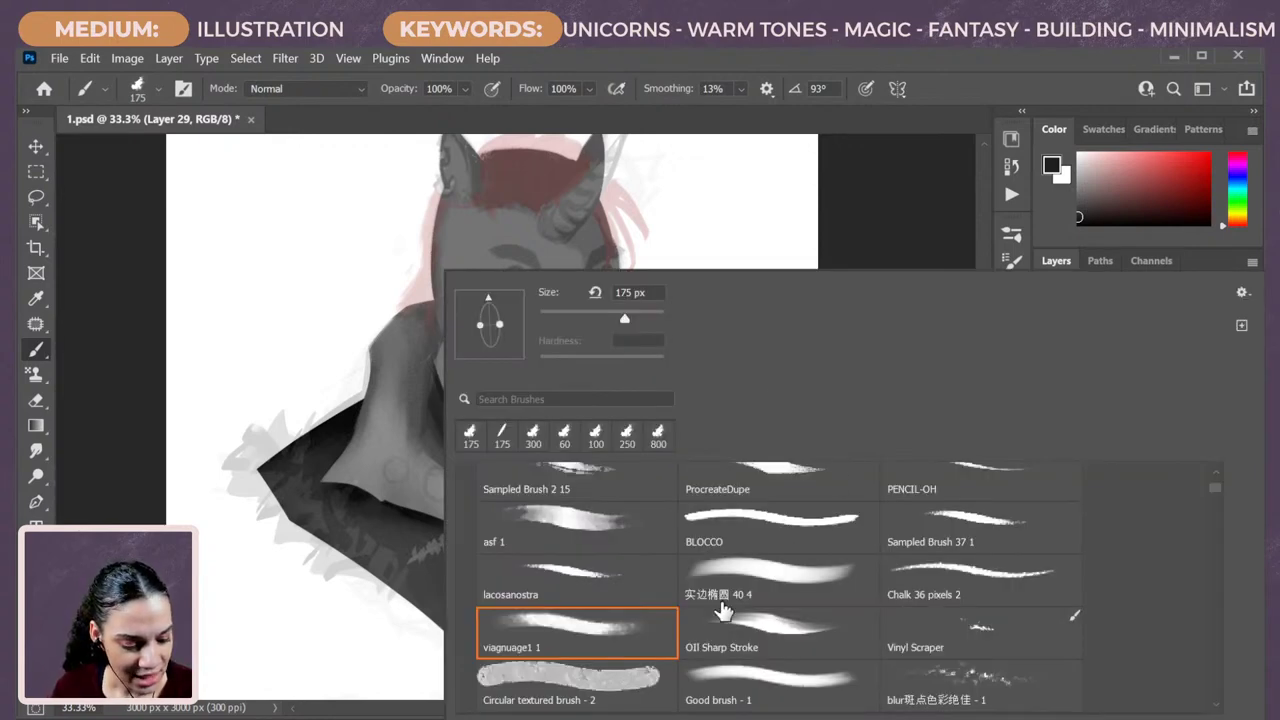
left_click(788, 472)
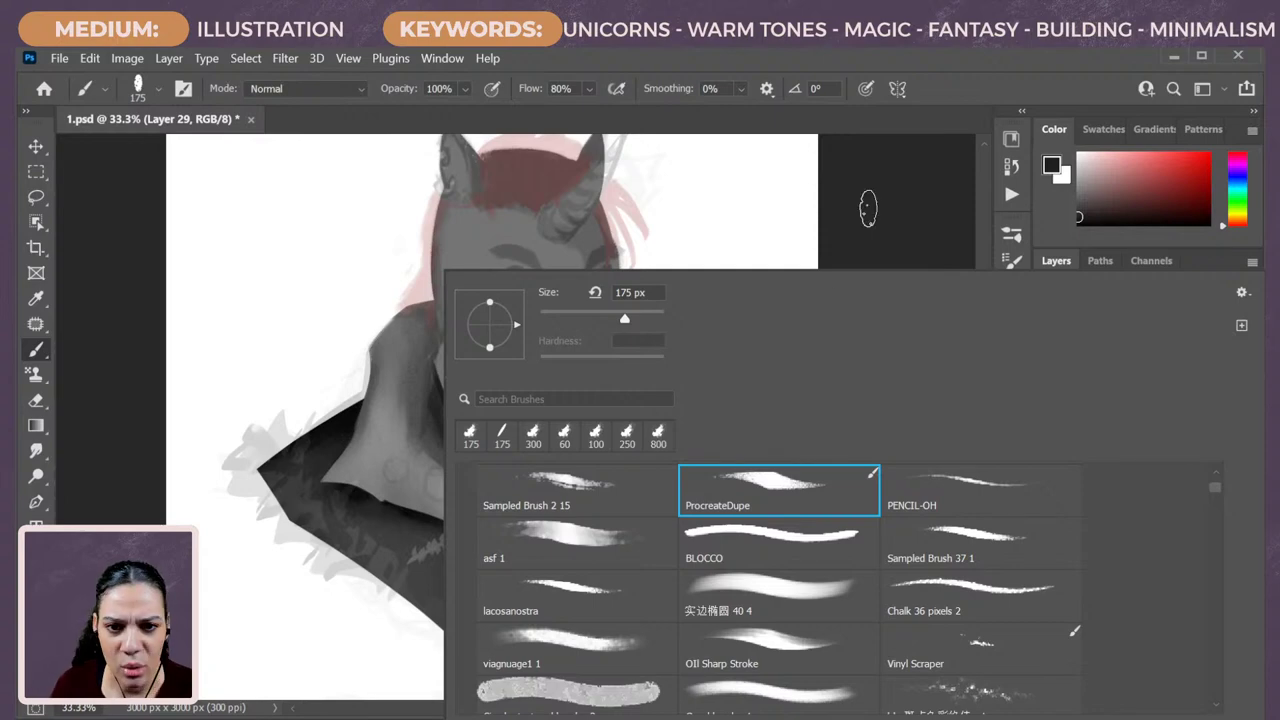
left_click(886, 194)
key("bracketleft")
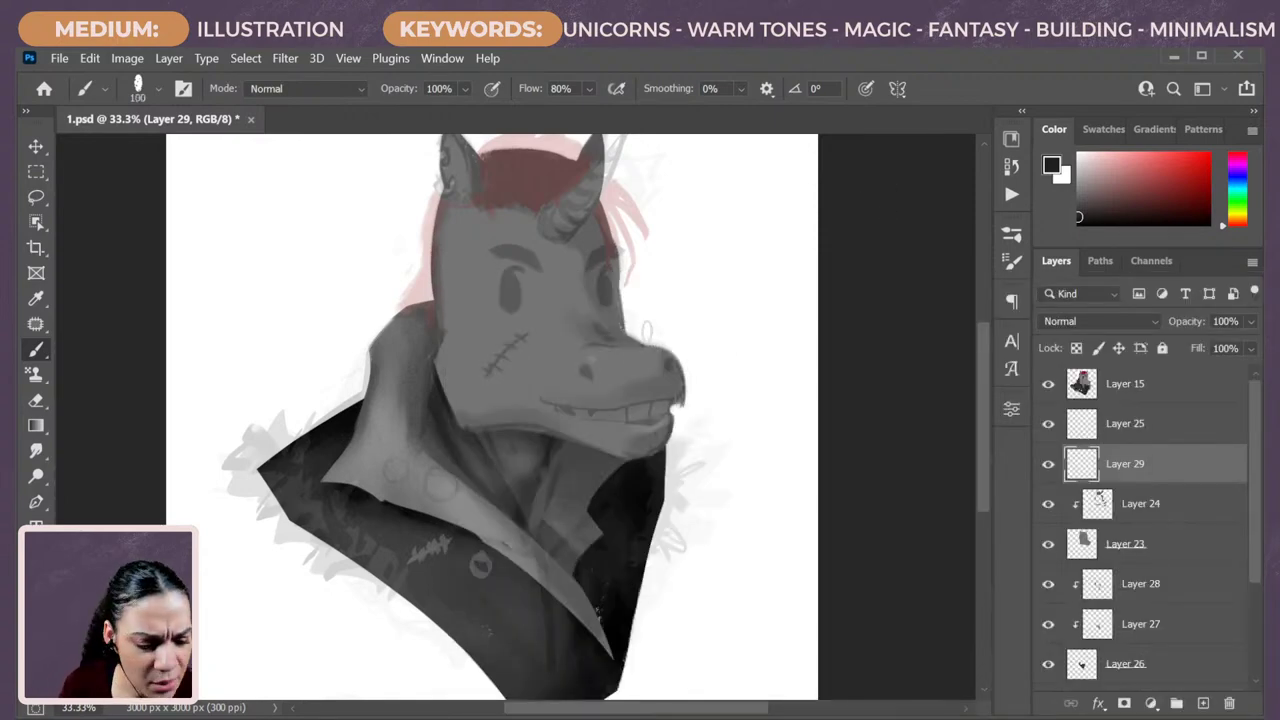
key("bracketleft")
right_click(646, 331)
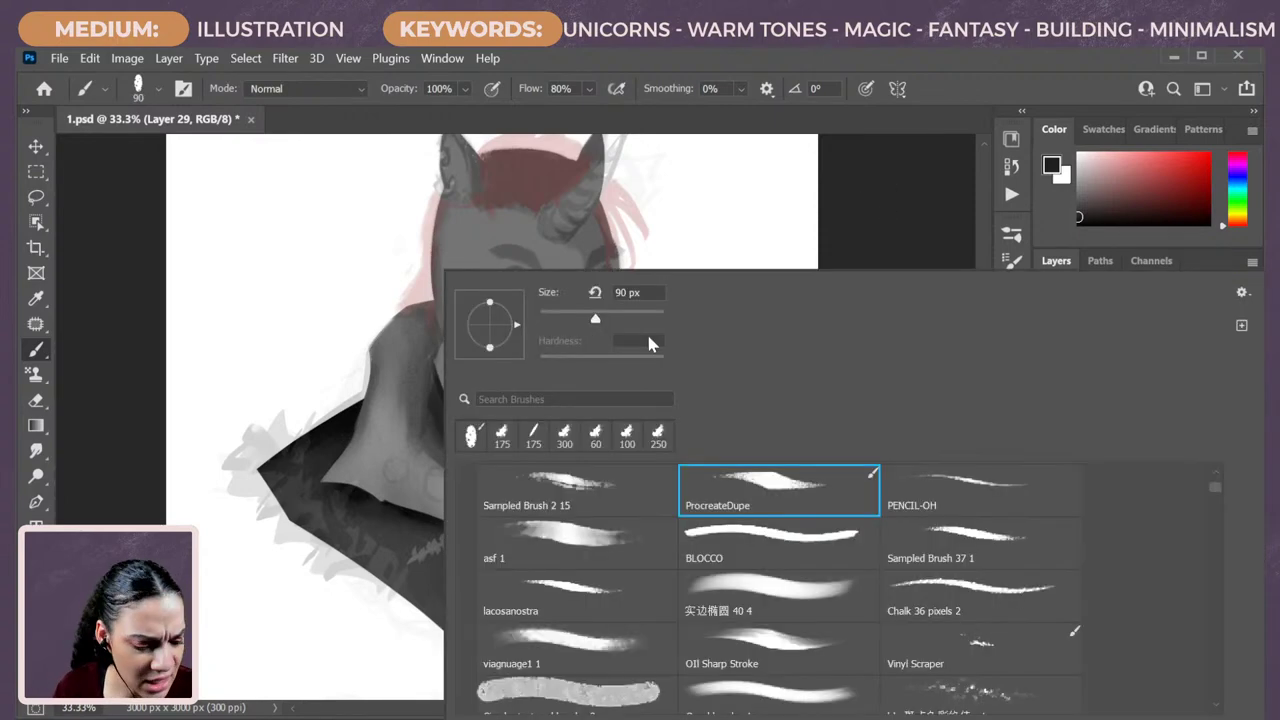
left_click(955, 556)
left_click(907, 195)
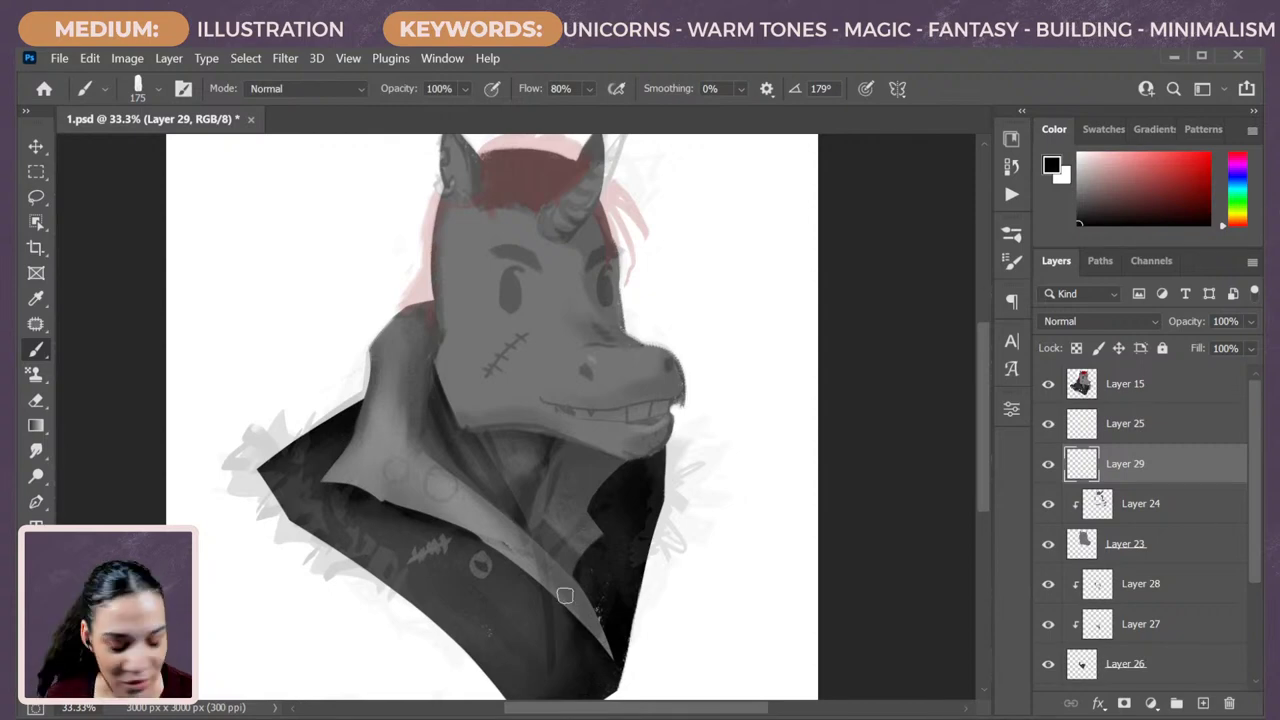
Try outlining the near eye in black with the brush reduced to 60 px.
scroll(565, 596, "up", 2)
mouse_move(537, 277)
left_mouse_down()
mouse_move(580, 523)
mouse_move(577, 513)
left_mouse_up()
key("bracketleft")
key("bracketleft")
key("bracketleft")
key("bracketleft")
key("bracketleft")
left_click_drag(531, 402, 550, 330)
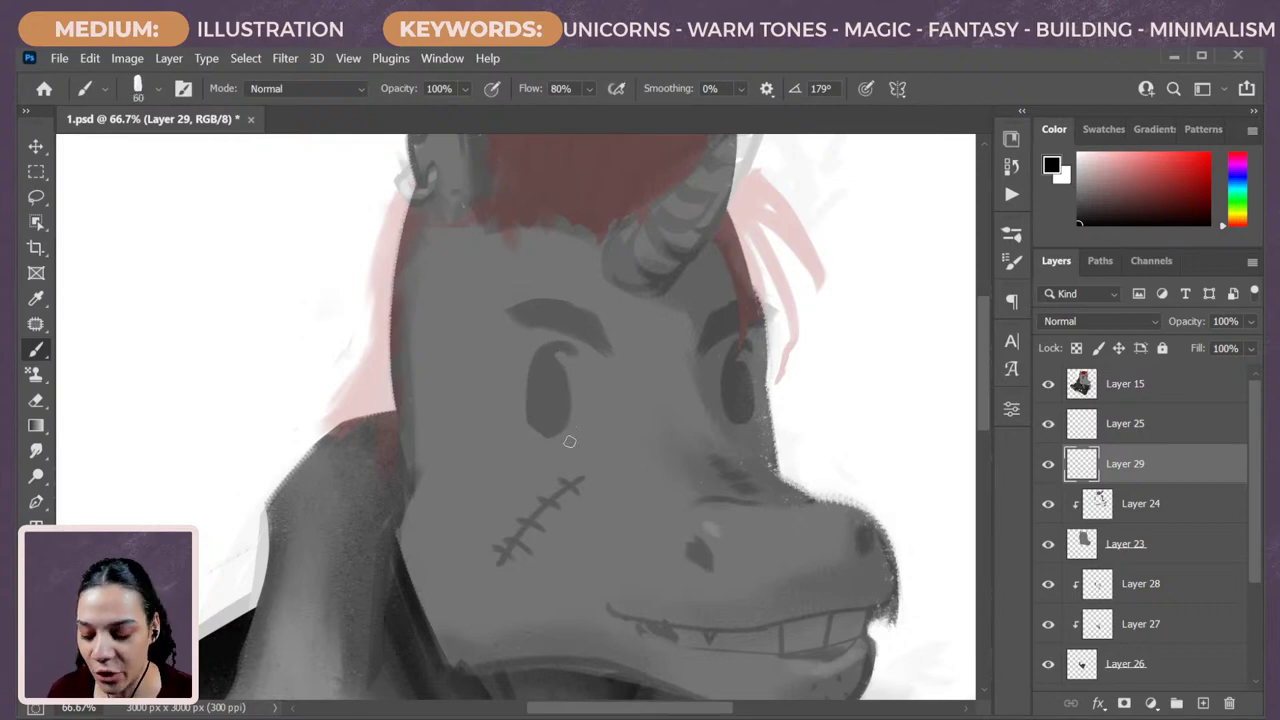
scroll(569, 441, "up", 1)
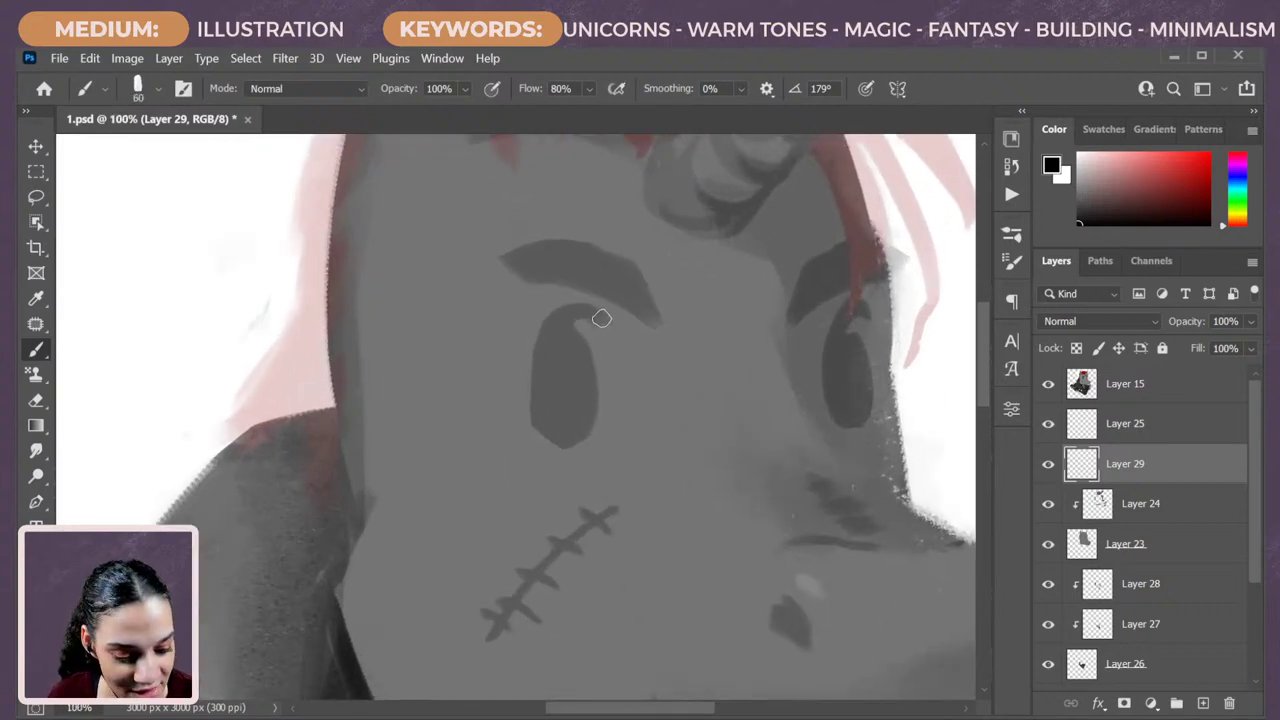
left_click_drag(601, 318, 566, 307)
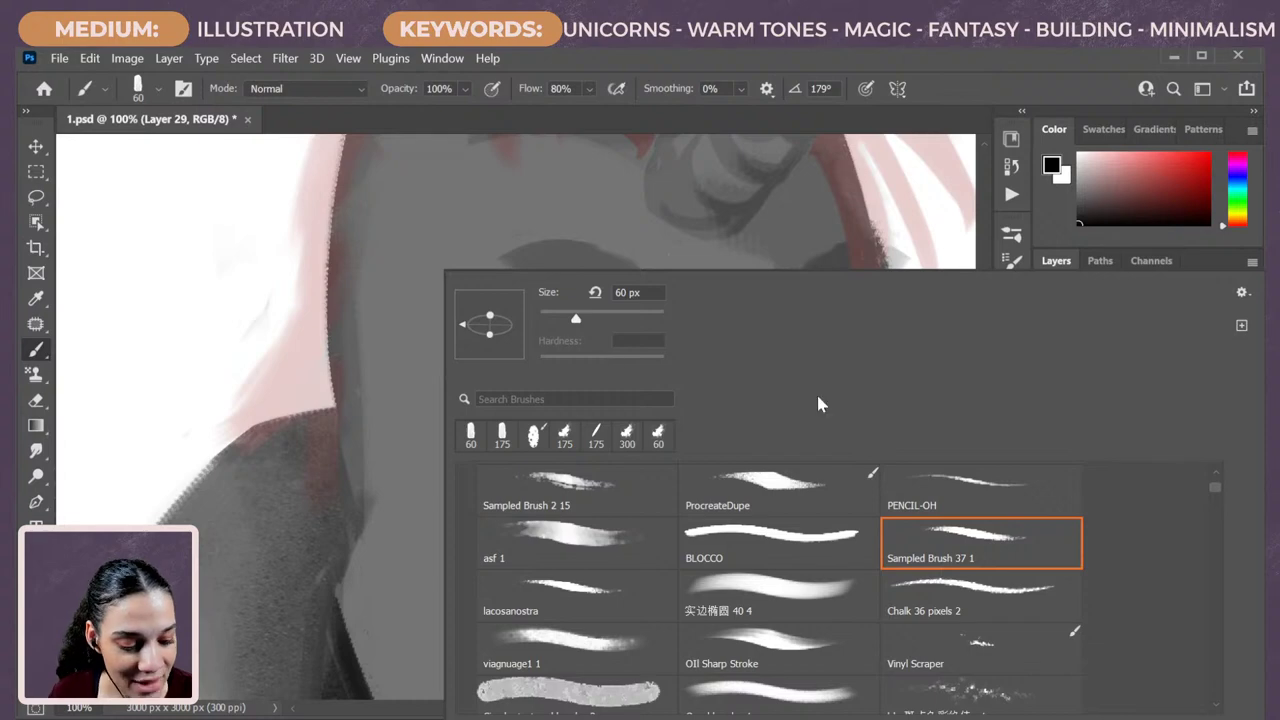
Paint the near eye and its curled lash solid black over the sketch using the lacosanostra brush at 90 px.
left_click(597, 601)
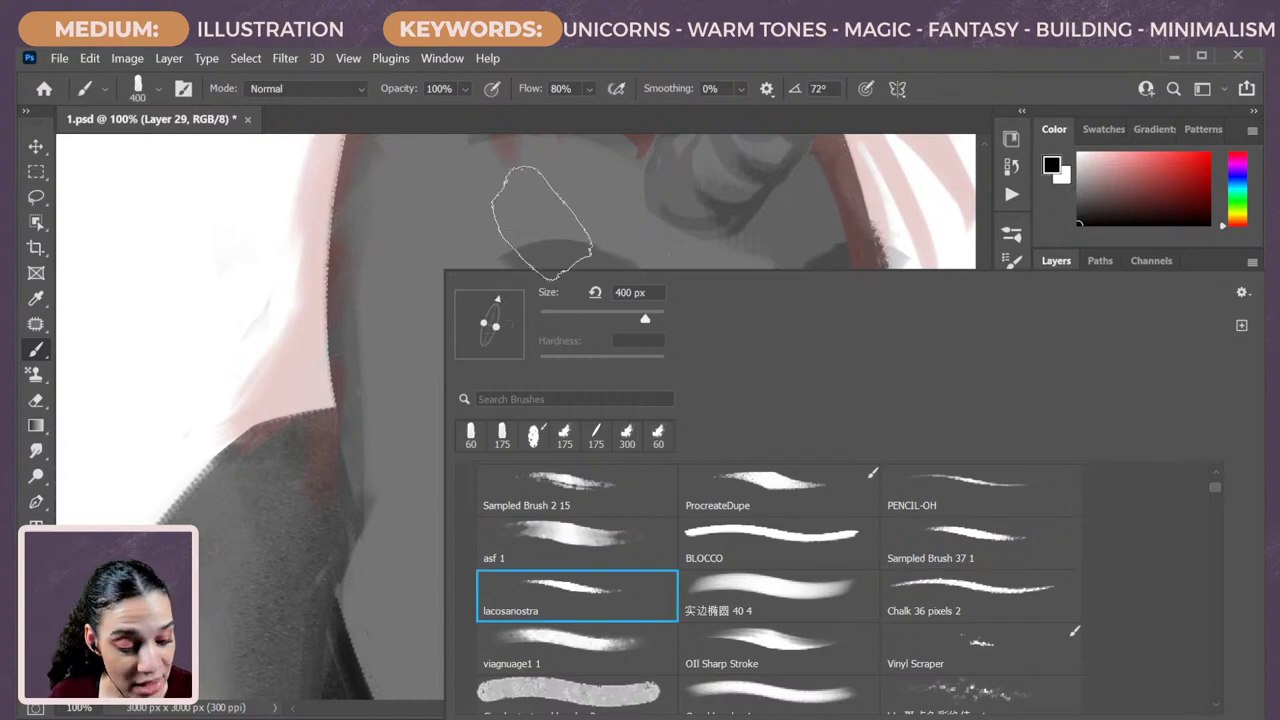
left_click(528, 212)
key("bracketleft")
key("bracketleft")
key("bracketleft")
key("bracketleft")
key("bracketleft")
key("bracketleft")
key("bracketleft")
key("bracketleft")
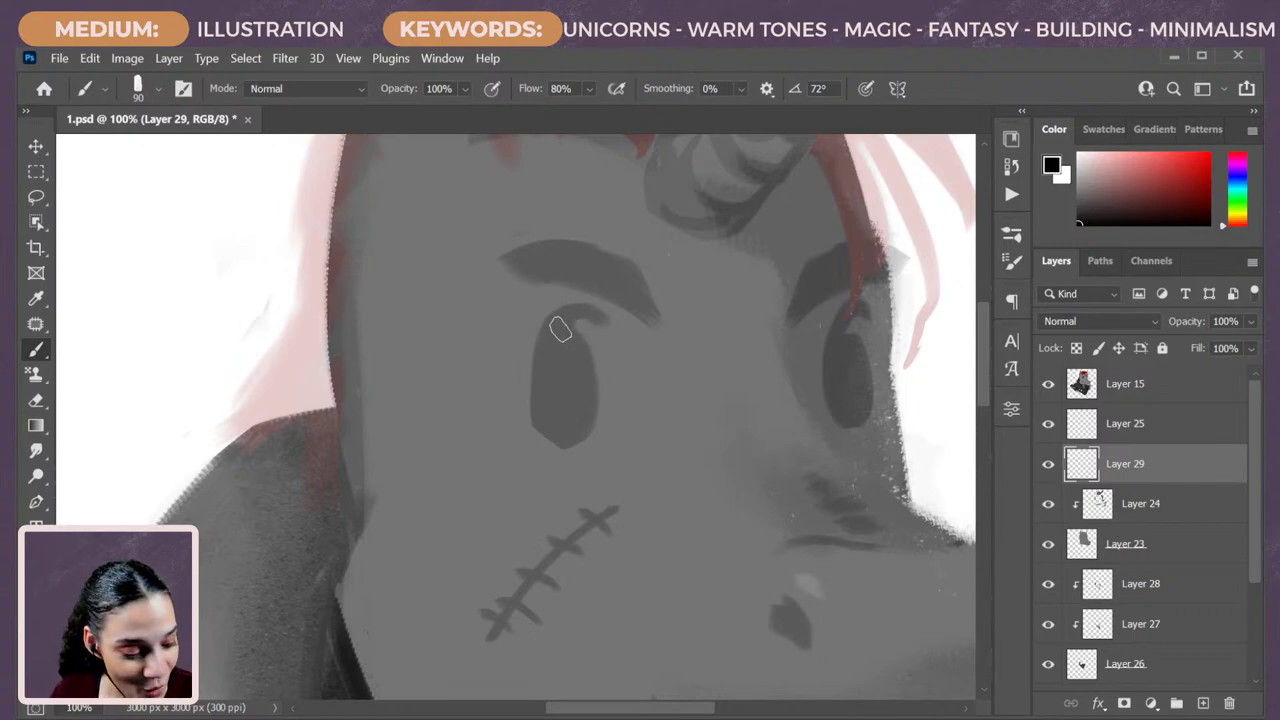
mouse_move(584, 315)
left_mouse_down()
mouse_move(605, 379)
mouse_move(562, 322)
mouse_move(550, 377)
mouse_move(567, 342)
mouse_move(579, 413)
mouse_move(568, 332)
mouse_move(583, 350)
mouse_move(582, 399)
mouse_move(585, 342)
mouse_move(565, 329)
mouse_move(591, 388)
mouse_move(564, 330)
mouse_move(583, 404)
mouse_move(583, 348)
mouse_move(586, 398)
mouse_move(586, 371)
mouse_move(569, 438)
mouse_move(586, 428)
mouse_move(556, 442)
mouse_move(539, 388)
mouse_move(561, 319)
mouse_move(594, 309)
mouse_move(581, 309)
mouse_move(600, 328)
mouse_move(583, 310)
mouse_move(558, 317)
mouse_move(562, 358)
mouse_move(554, 327)
mouse_move(547, 387)
mouse_move(547, 335)
mouse_move(553, 371)
mouse_move(568, 356)
mouse_move(584, 384)
mouse_move(582, 422)
mouse_move(535, 373)
mouse_move(541, 362)
mouse_move(537, 417)
mouse_move(588, 427)
mouse_move(573, 444)
mouse_move(560, 439)
mouse_move(594, 421)
mouse_move(858, 381)
left_mouse_up()
Duplicate the eye layer, scale the copy to 89.17% and place it over the far eye of the sketch.
key("ctrl+j")
key("ctrl+t")
left_click_drag(890, 300, 885, 313)
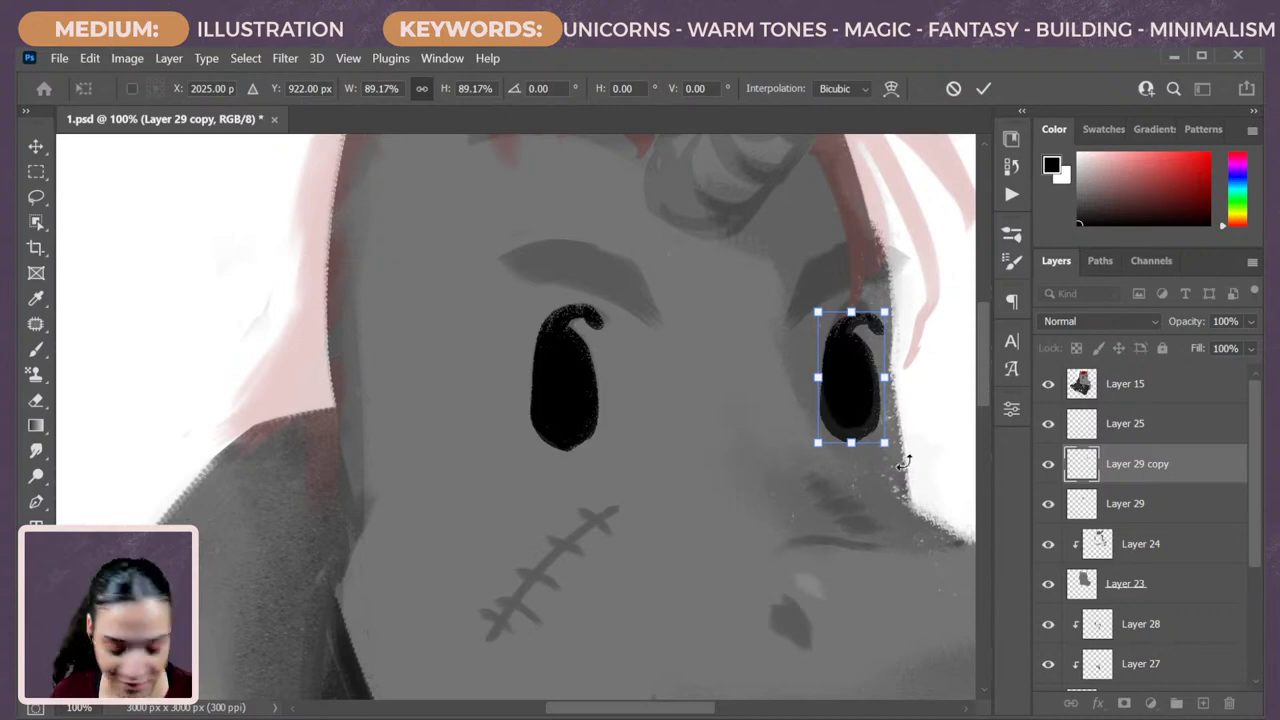
key("Return")
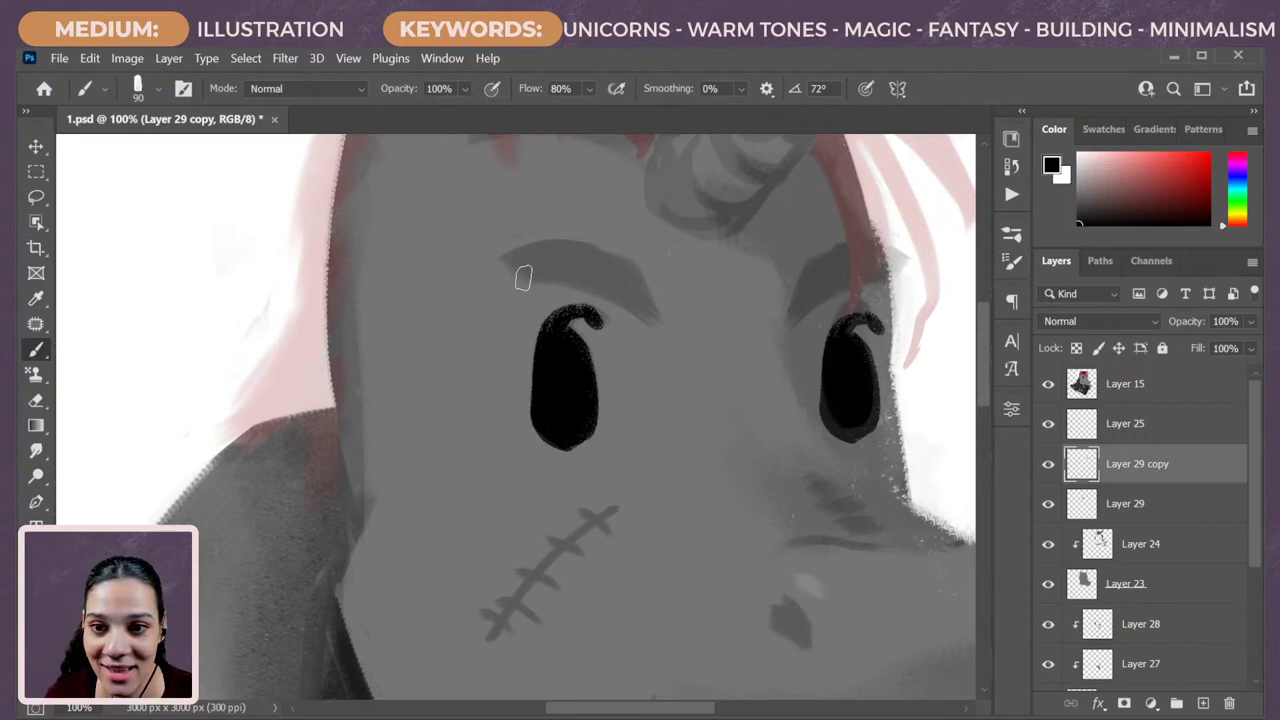
Paint the near eyebrow solid black over the sketch, on the layer of the copied eye.
left_click_drag(655, 318, 582, 256)
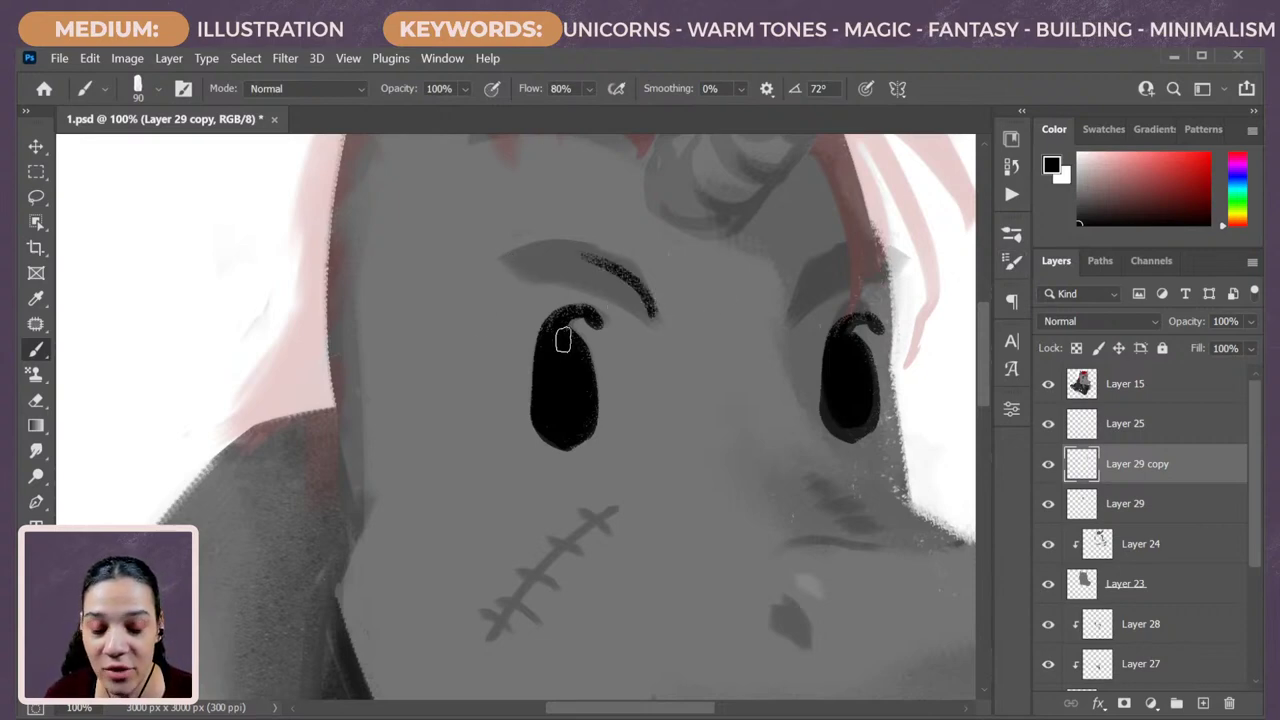
mouse_move(643, 306)
left_mouse_down()
mouse_move(629, 271)
mouse_move(632, 300)
mouse_move(620, 285)
mouse_move(563, 316)
mouse_move(561, 257)
mouse_move(618, 268)
mouse_move(557, 271)
left_mouse_up()
key("bracketright")
key("bracketright")
key("bracketright")
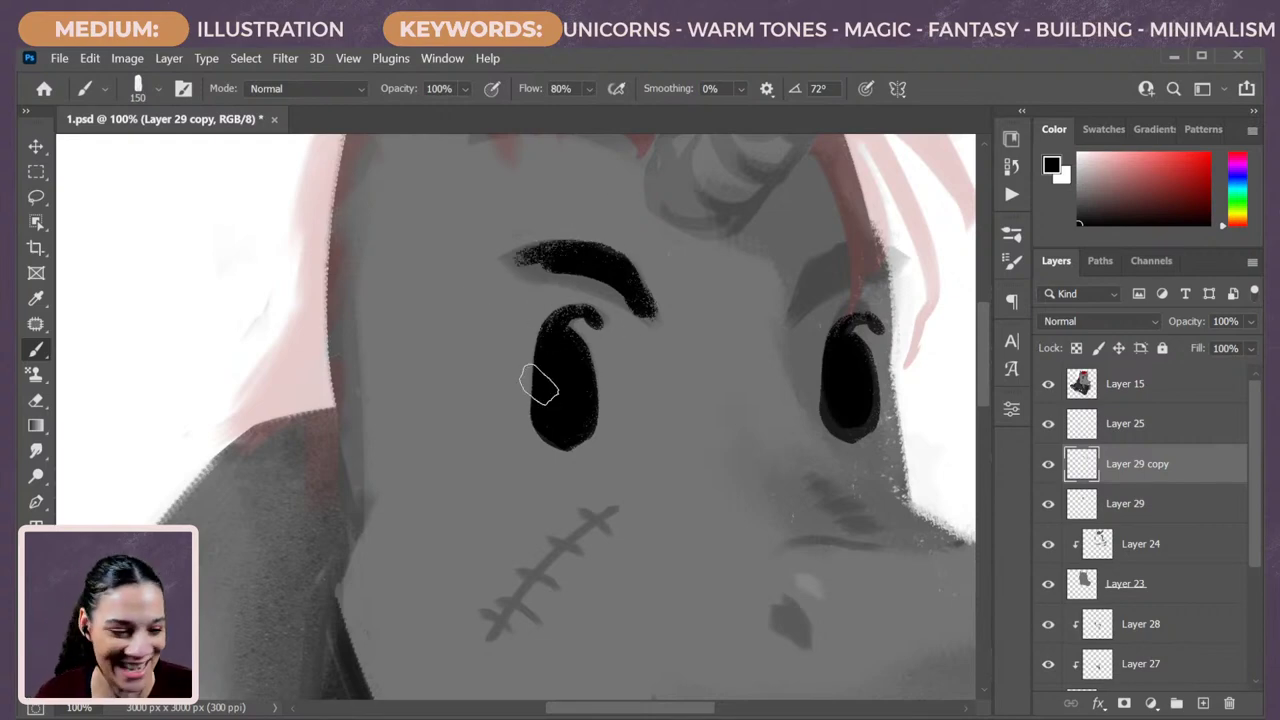
key("bracketleft")
key("bracketleft")
key("bracketleft")
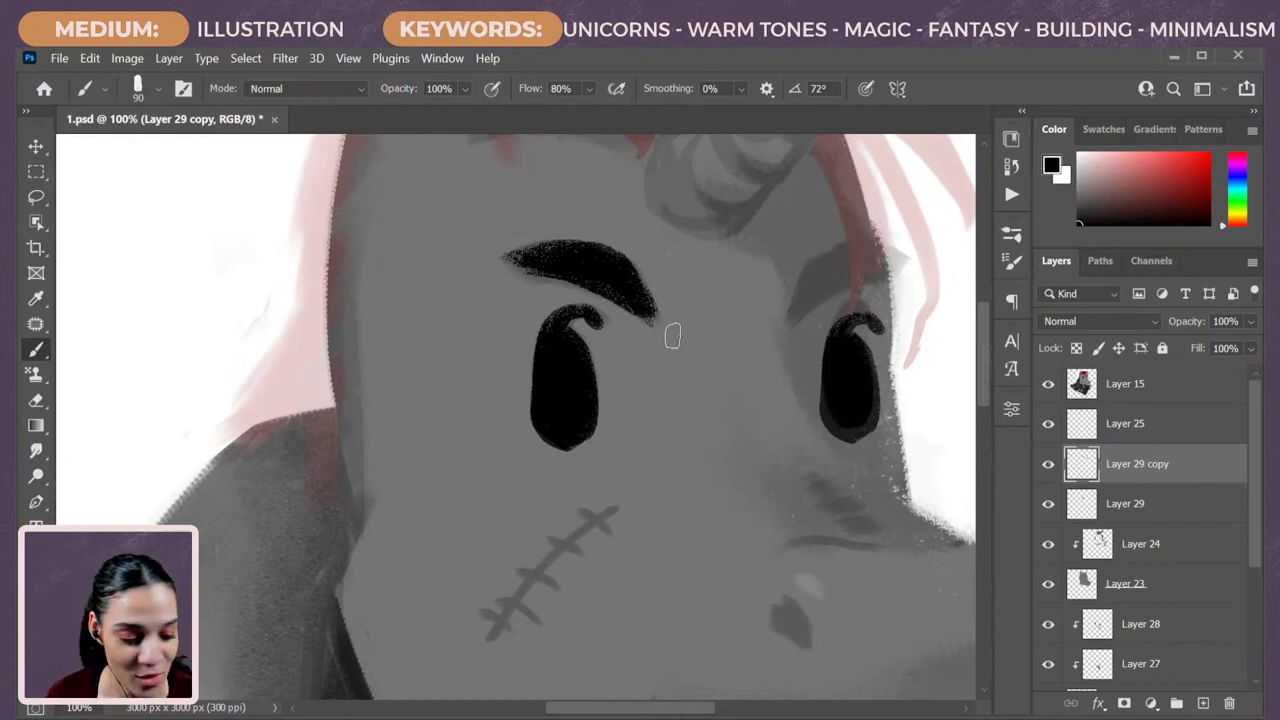
Trim the inner edge of the near eyebrow with the Eraser at 40 px.
key("e")
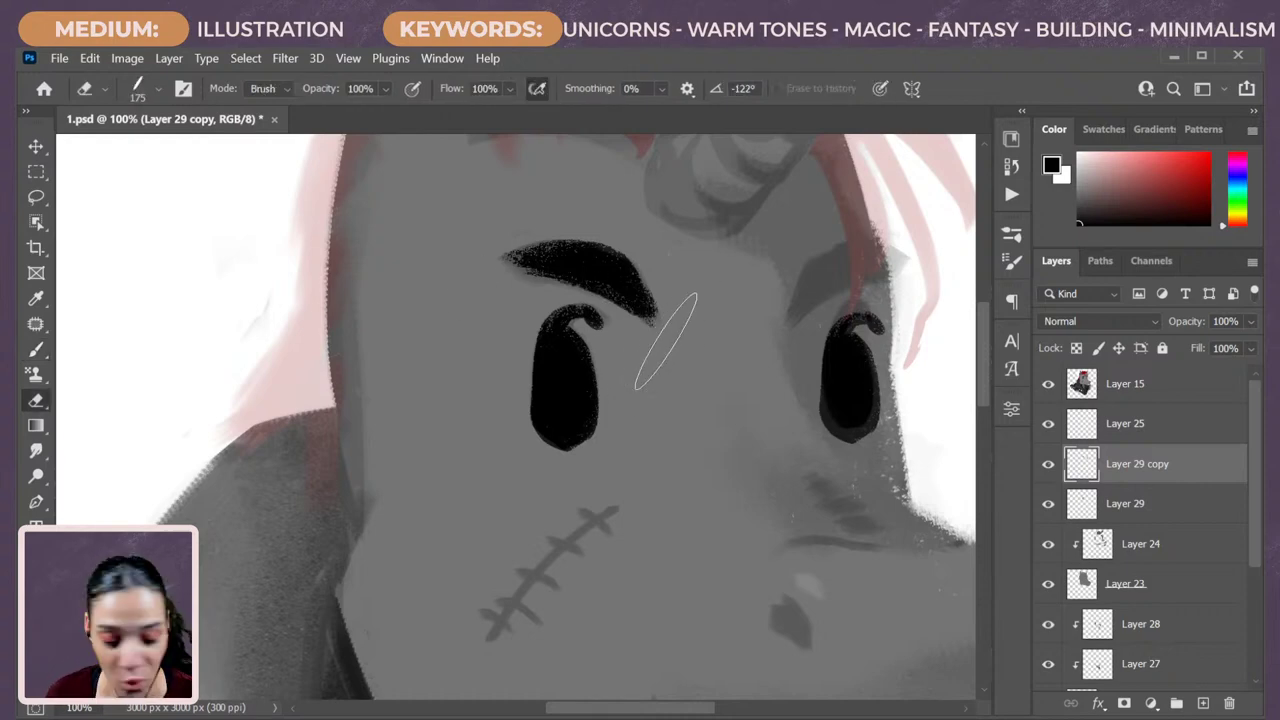
key("bracketleft")
key("bracketleft")
key("bracketleft")
key("bracketleft")
key("bracketleft")
key("bracketleft")
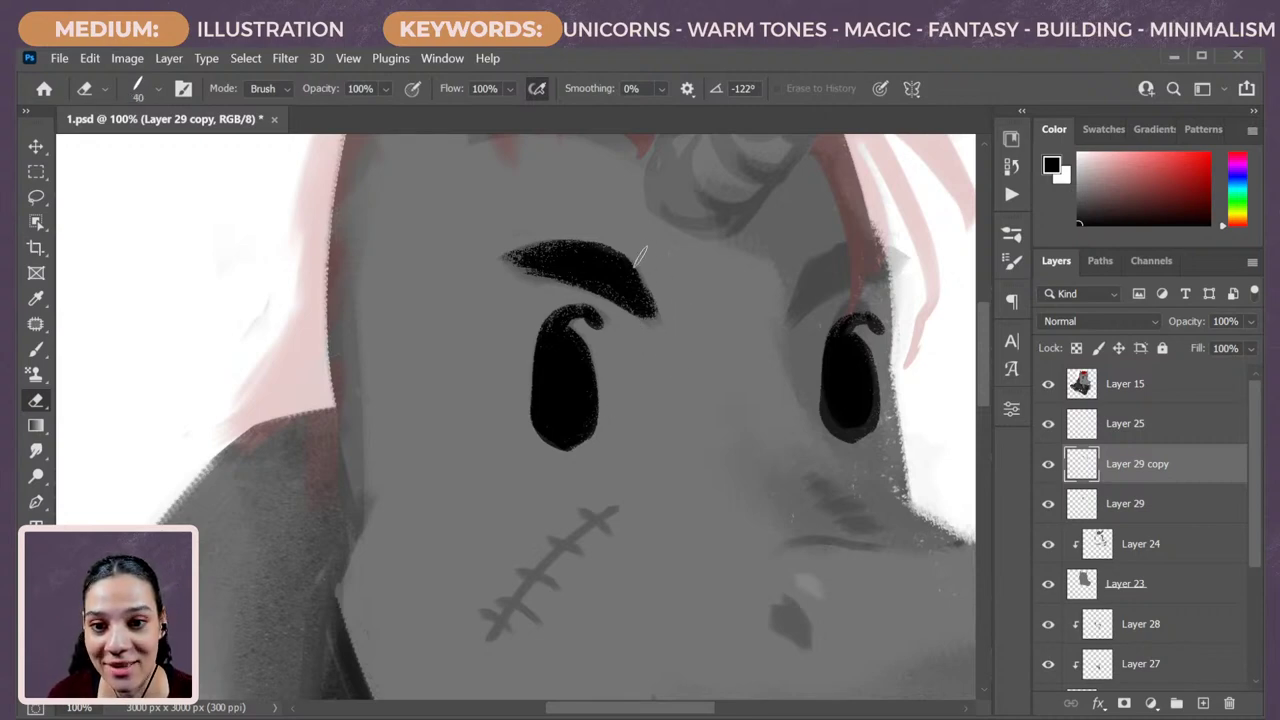
left_click_drag(640, 256, 676, 320)
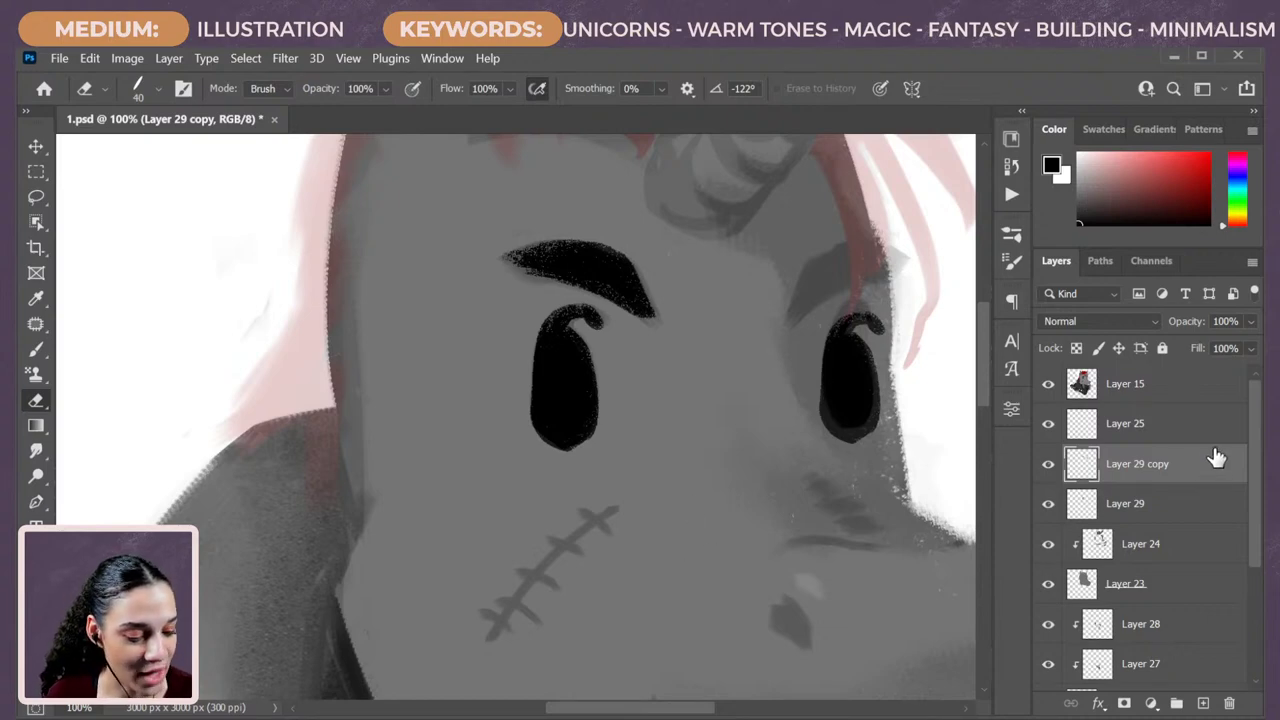
Copy the near eyebrow to its own layer, flip it horizontally, narrow it to about 72% width and place it above the far eye.
key("l")
mouse_move(670, 290)
left_mouse_down()
mouse_move(637, 326)
mouse_move(539, 293)
mouse_move(461, 230)
mouse_move(715, 250)
mouse_move(686, 292)
left_mouse_up()
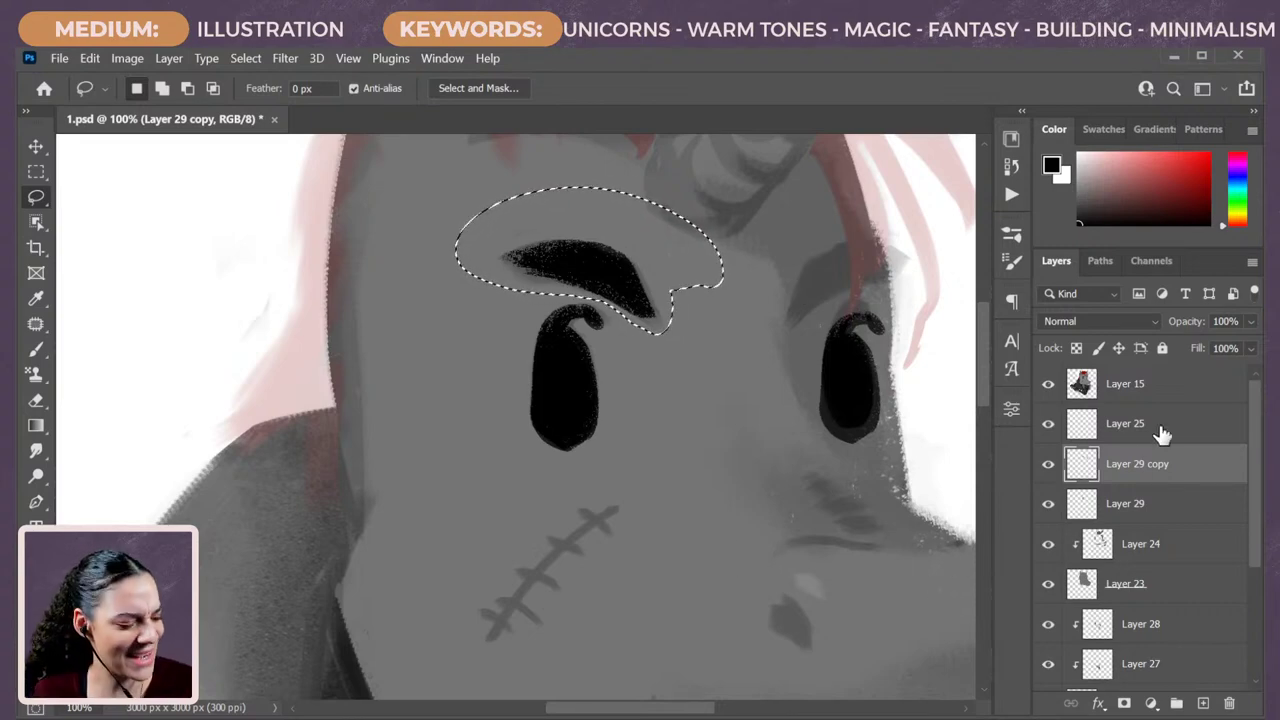
key("ctrl+j")
key("ctrl+t")
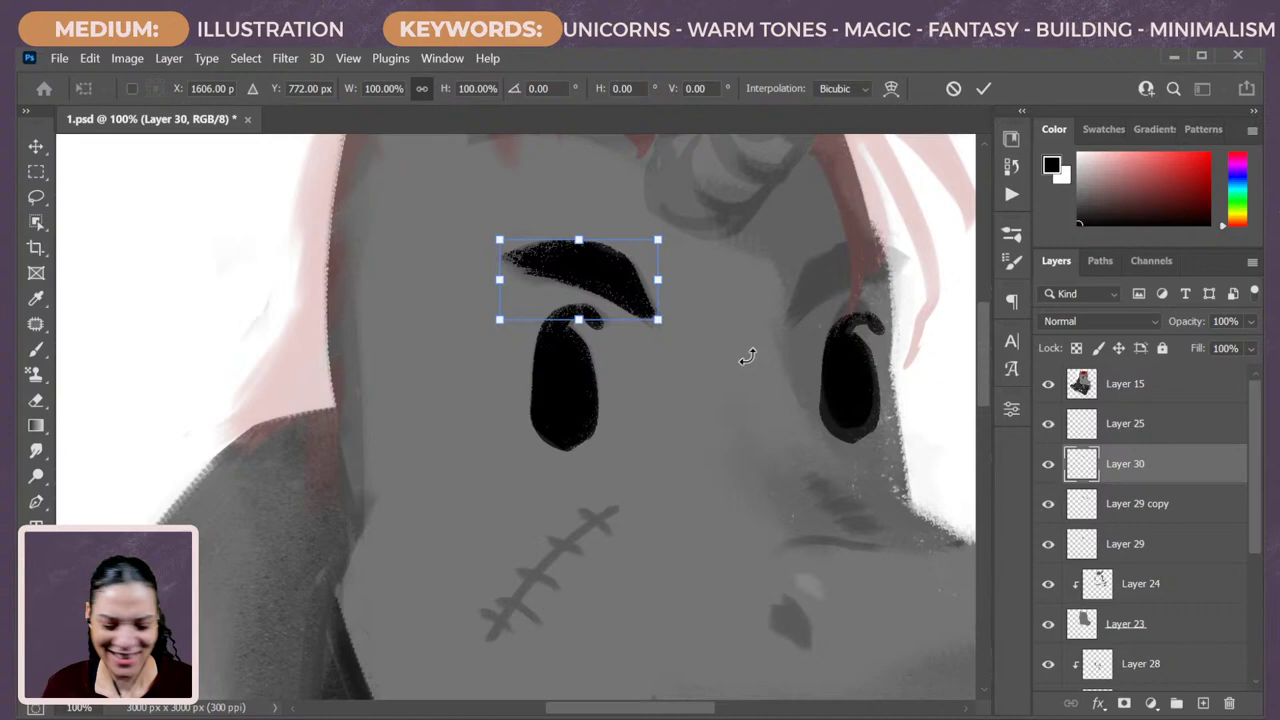
right_click(603, 297)
left_click(678, 685)
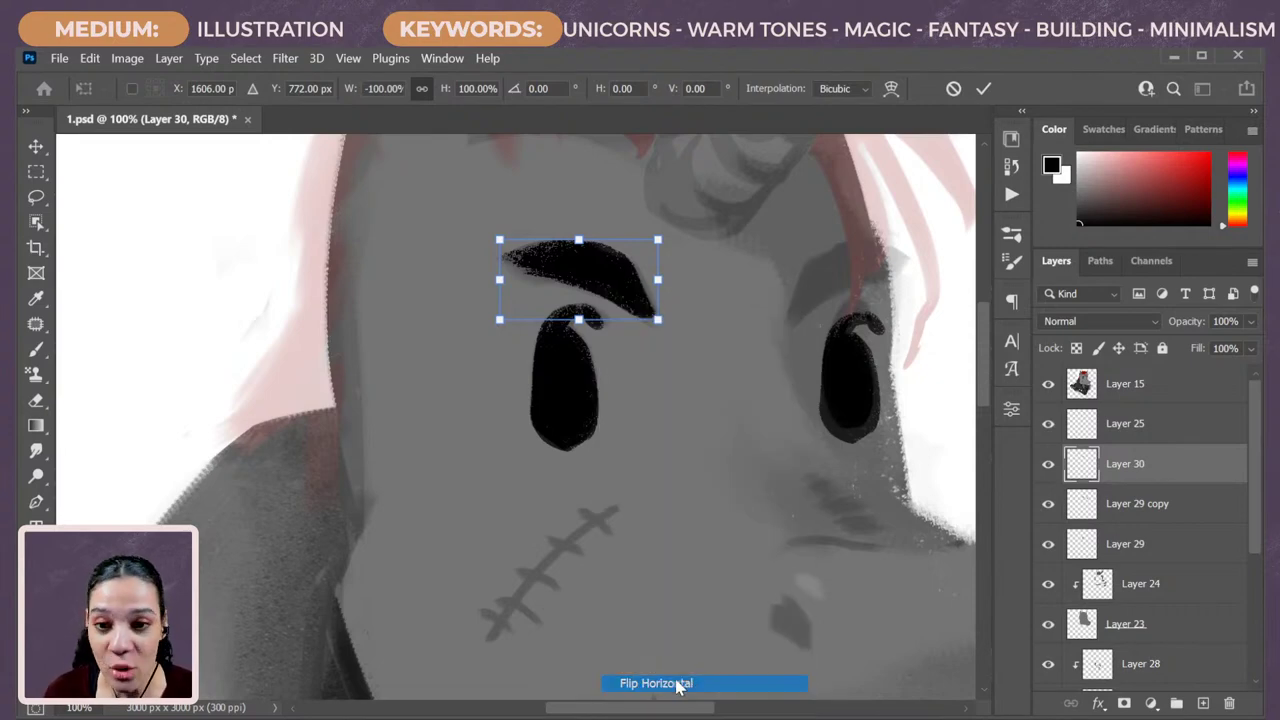
left_click_drag(603, 292, 903, 284)
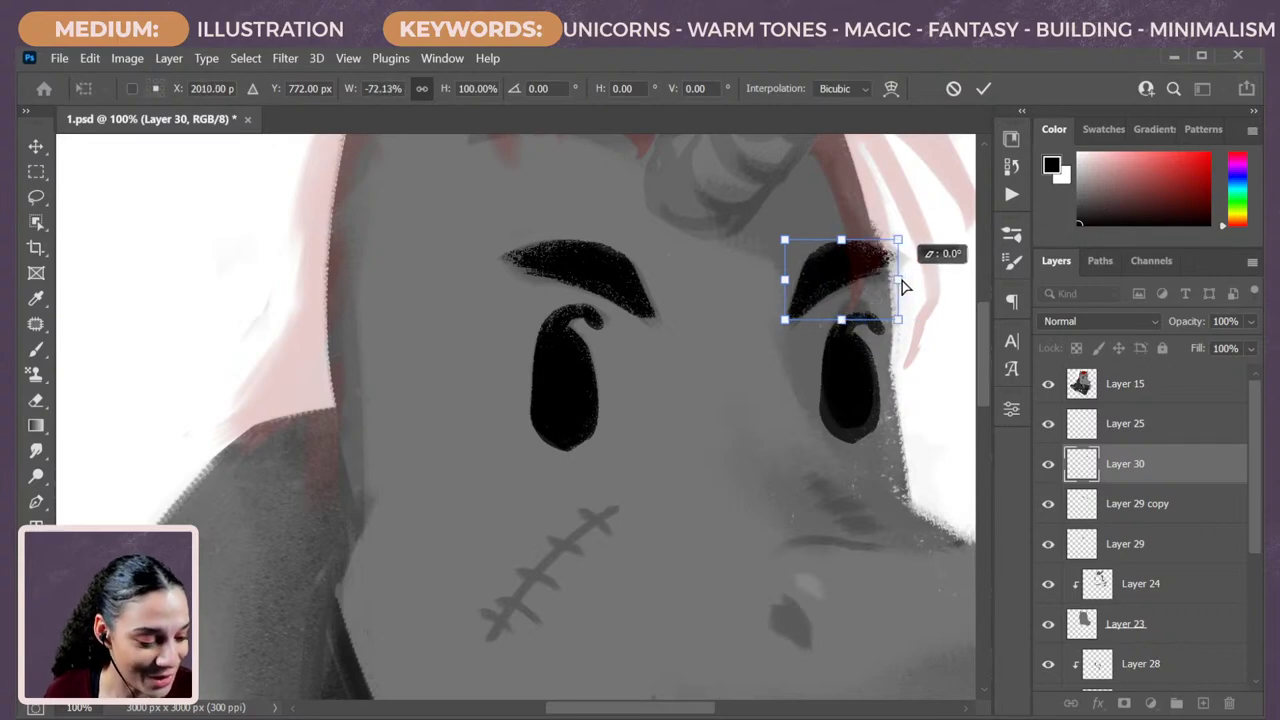
key("Return")
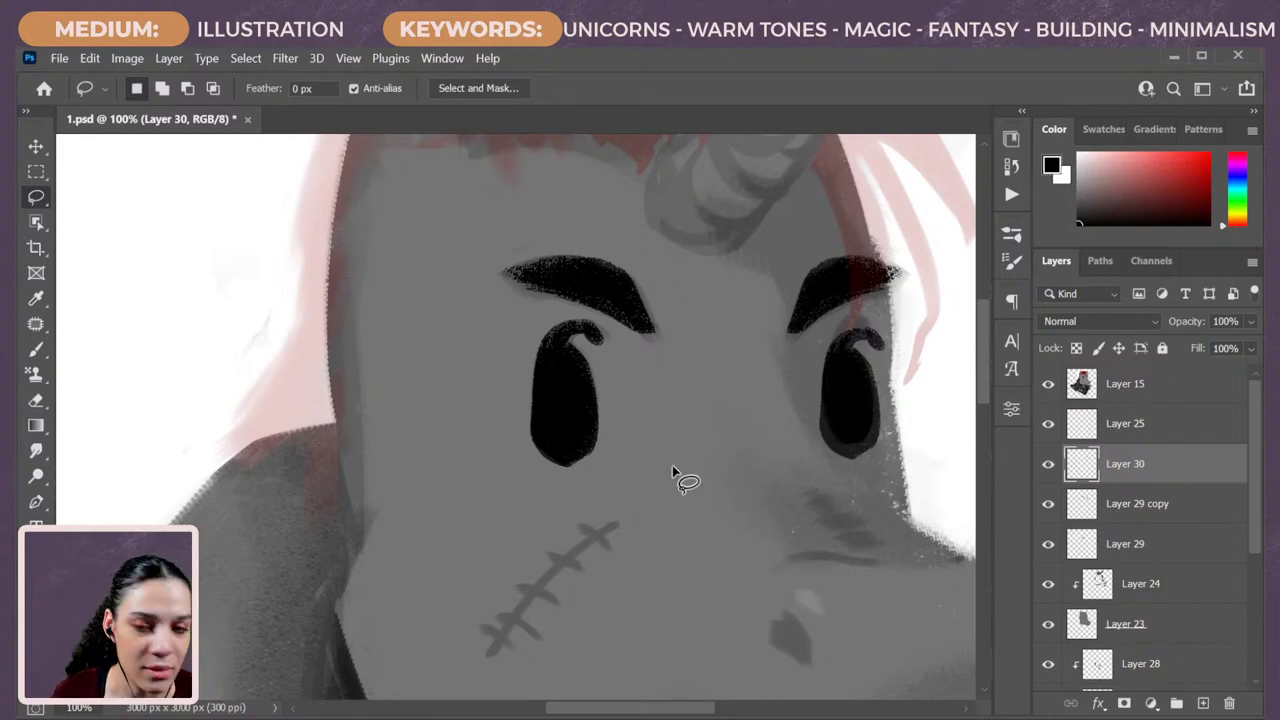
key("ctrl+minus")
key("ctrl+minus")
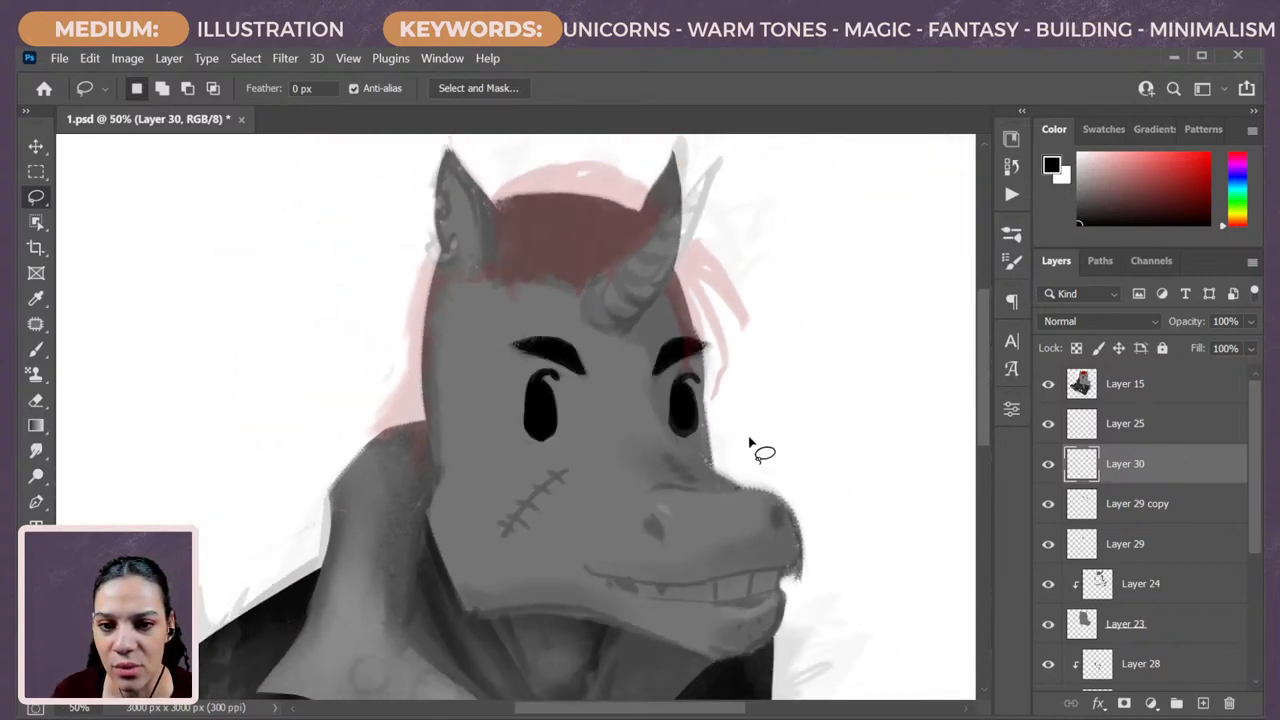
key("ctrl+plus")
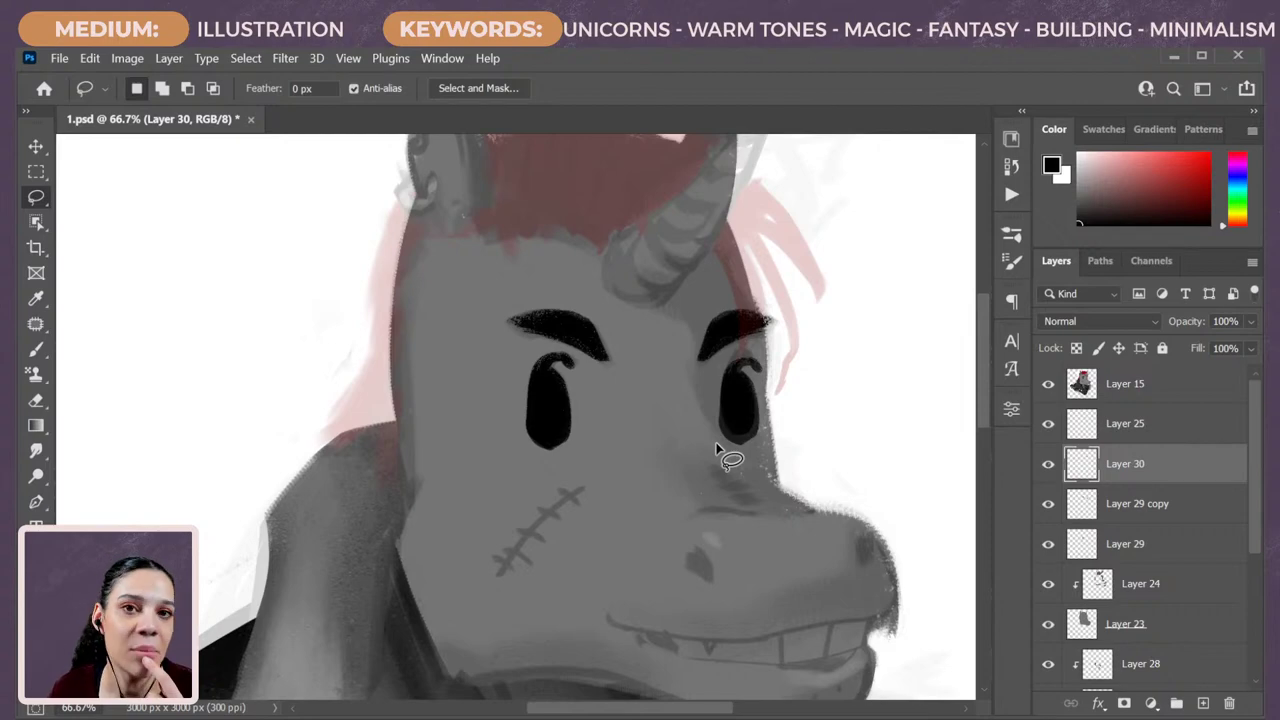
Paint both nostrils solid black over the sketch on Layer 30 with the Brush.
key("ctrl+plus")
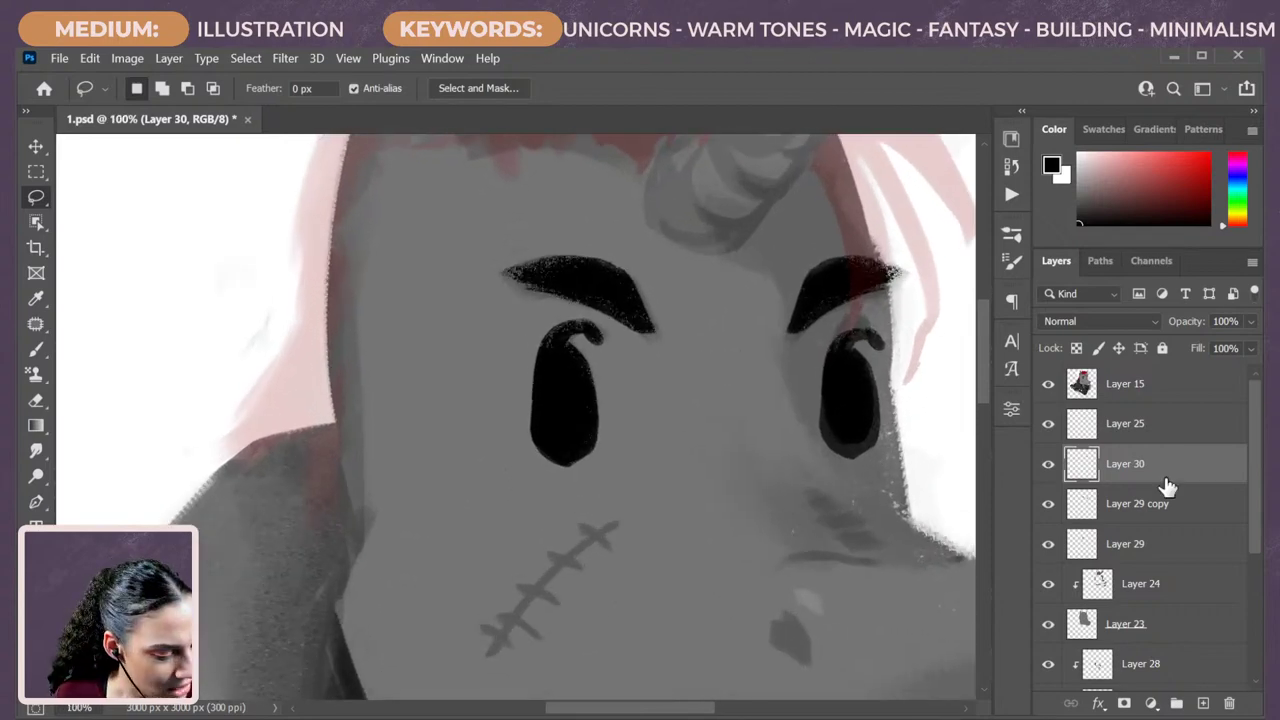
left_click_drag(866, 586, 811, 434)
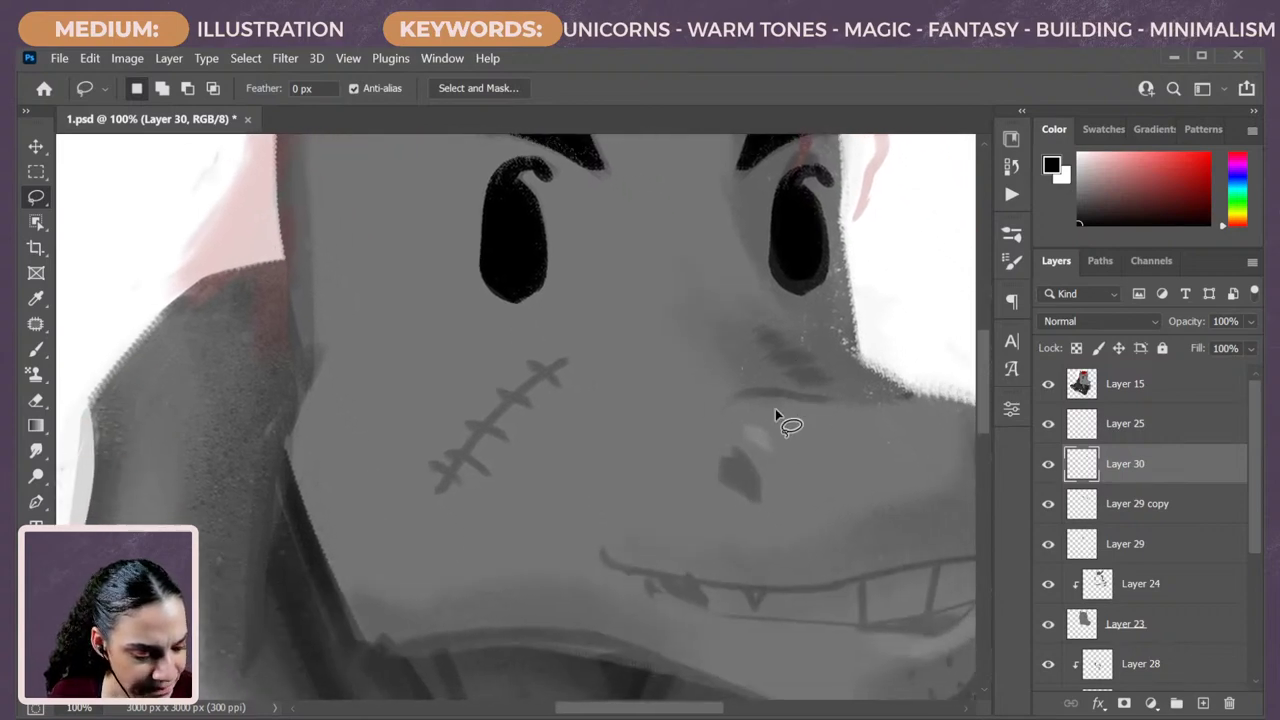
key("b")
mouse_move(732, 455)
left_mouse_down()
mouse_move(748, 466)
mouse_move(723, 460)
mouse_move(749, 474)
left_mouse_up()
left_click_drag(861, 500, 723, 477)
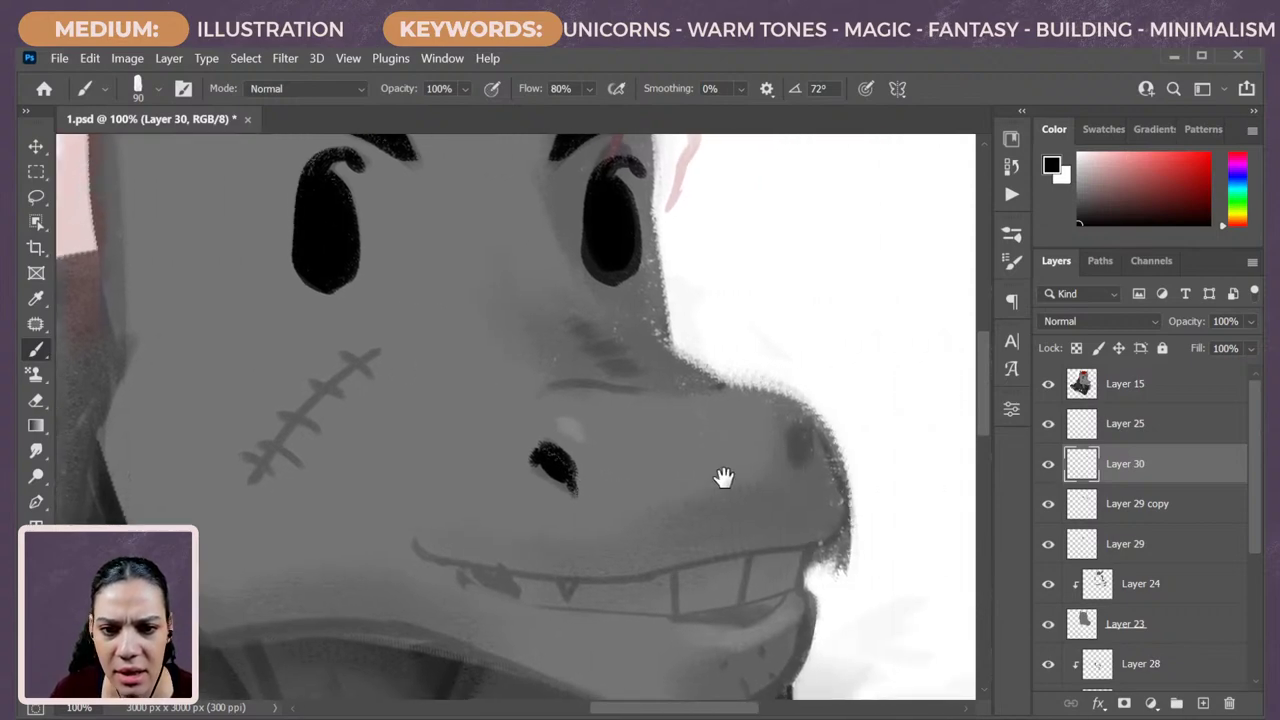
mouse_move(813, 430)
left_mouse_down()
mouse_move(810, 466)
mouse_move(763, 537)
mouse_move(760, 423)
left_mouse_up()
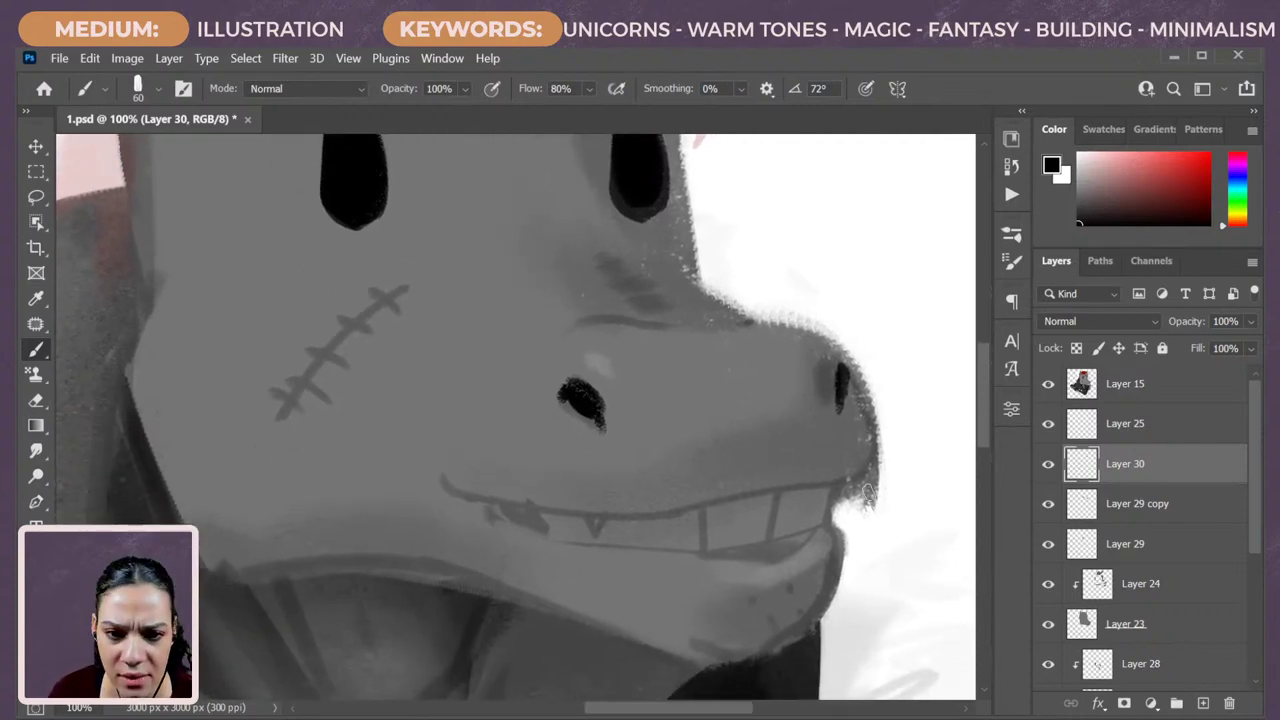
left_click_drag(835, 495, 797, 497)
key("ctrl+z")
left_click_drag(876, 490, 700, 497)
key("ctrl+z")
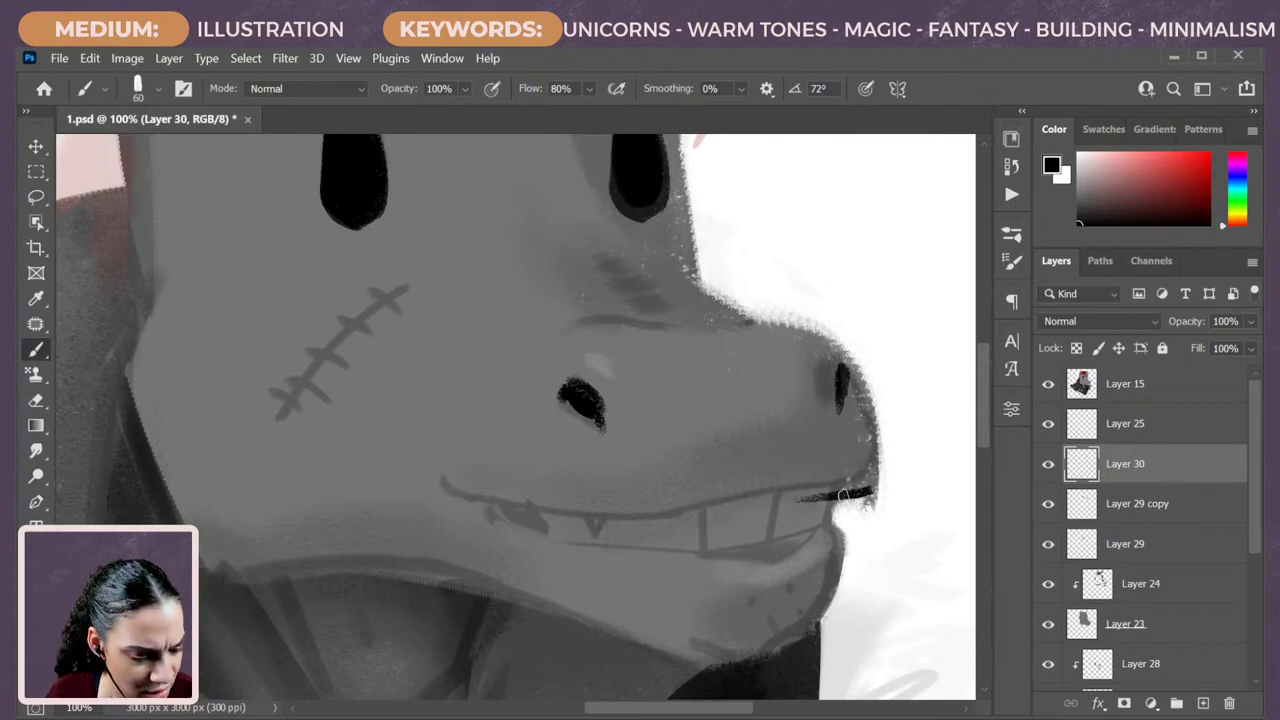
left_click_drag(843, 494, 618, 506)
key("ctrl+z")
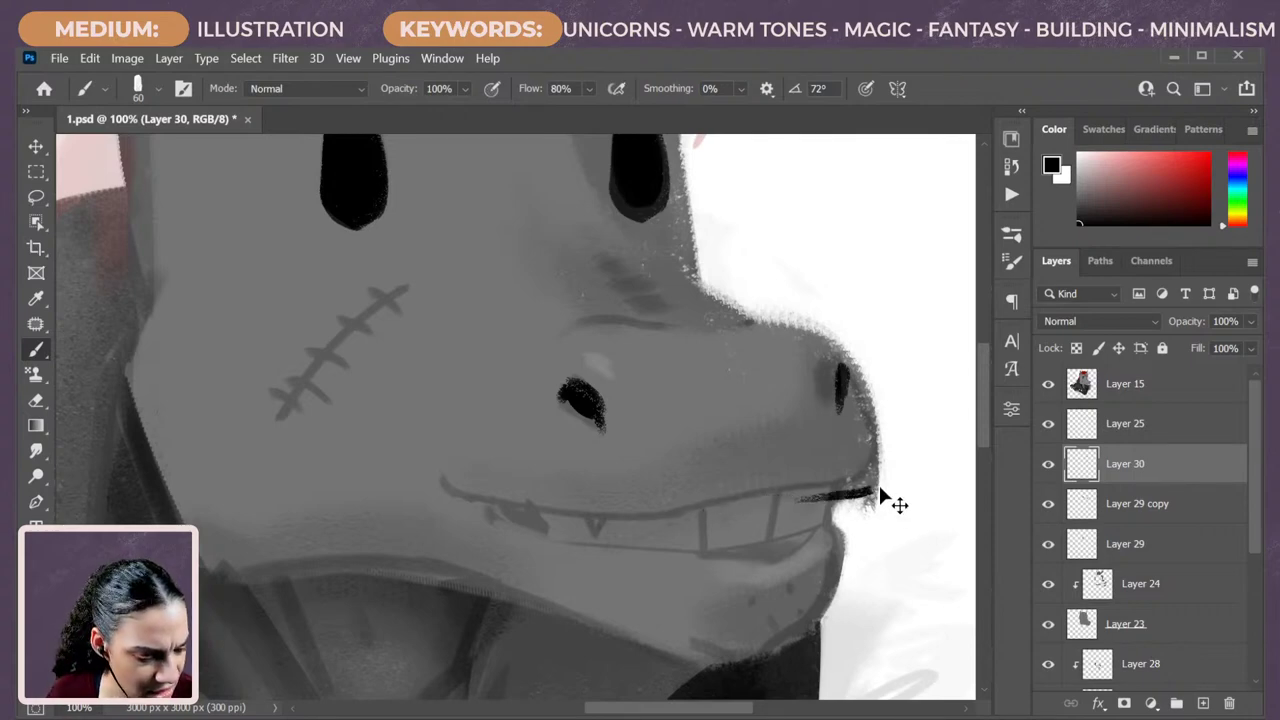
left_click_drag(880, 503, 880, 508)
key("ctrl+z")
Paint the upper mouth line in black from the snout tip to a thickened mouth corner, using the Brush at 60 px.
mouse_move(876, 460)
left_mouse_down()
mouse_move(808, 490)
mouse_move(598, 515)
left_mouse_up()
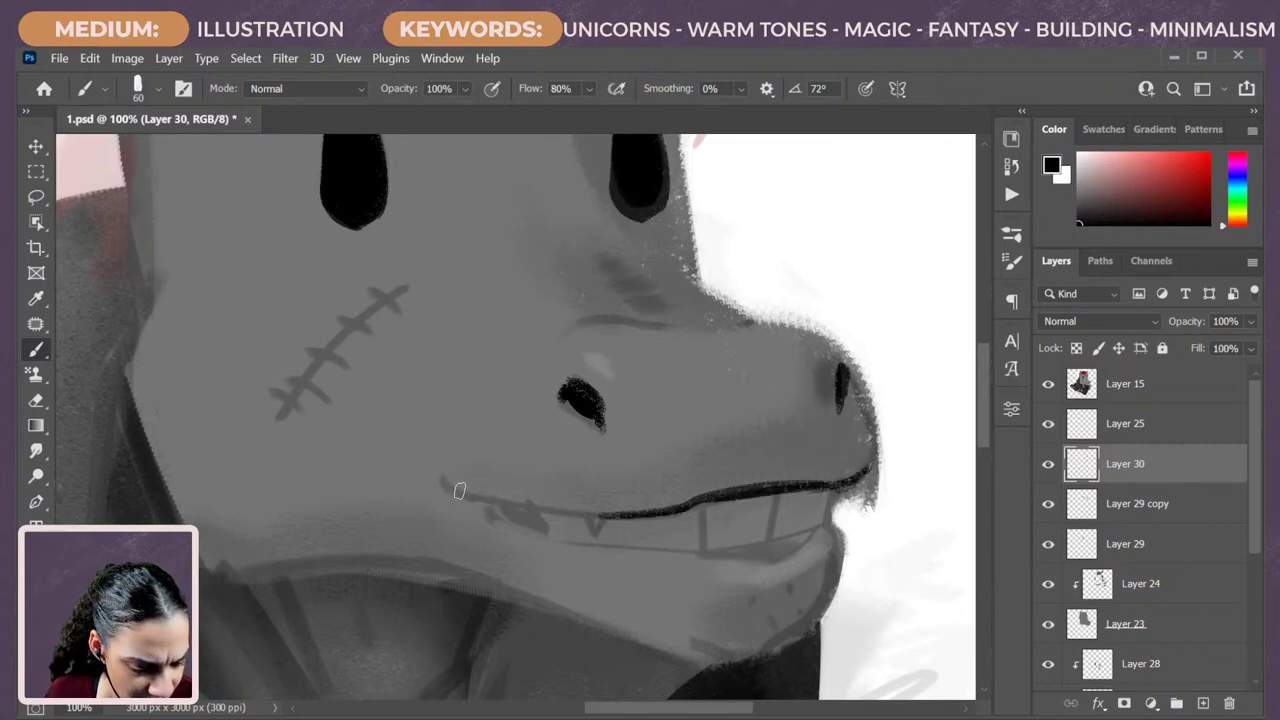
mouse_move(436, 484)
left_mouse_down()
mouse_move(479, 503)
mouse_move(459, 496)
mouse_move(622, 512)
left_mouse_up()
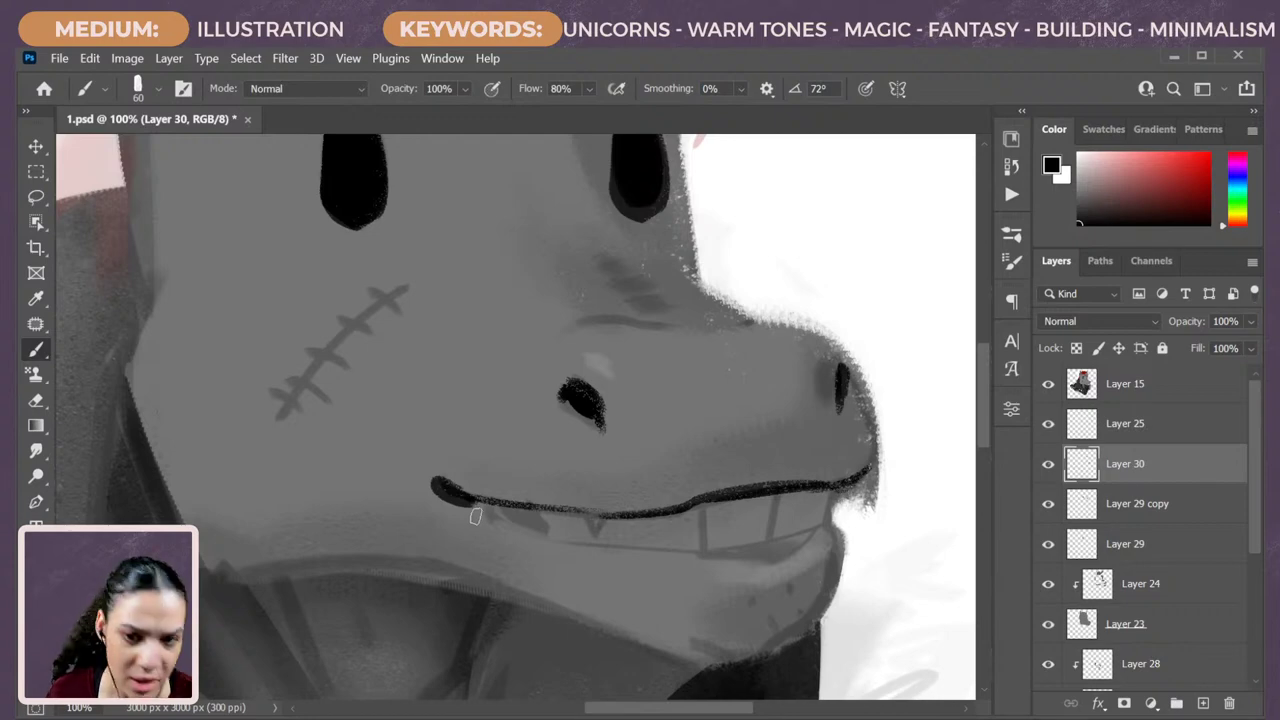
key("ctrl+z")
mouse_move(466, 497)
left_mouse_down()
mouse_move(657, 522)
mouse_move(670, 494)
left_mouse_up()
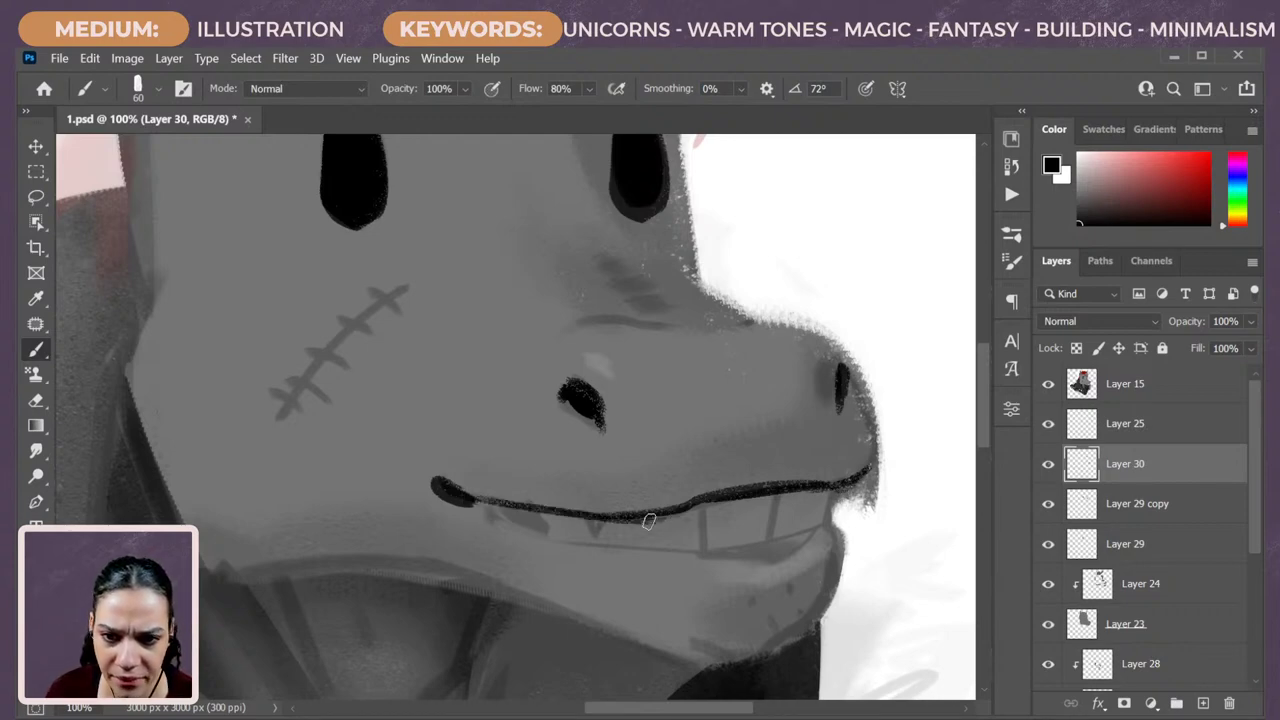
key("ctrl+z")
left_click_drag(471, 494, 659, 511)
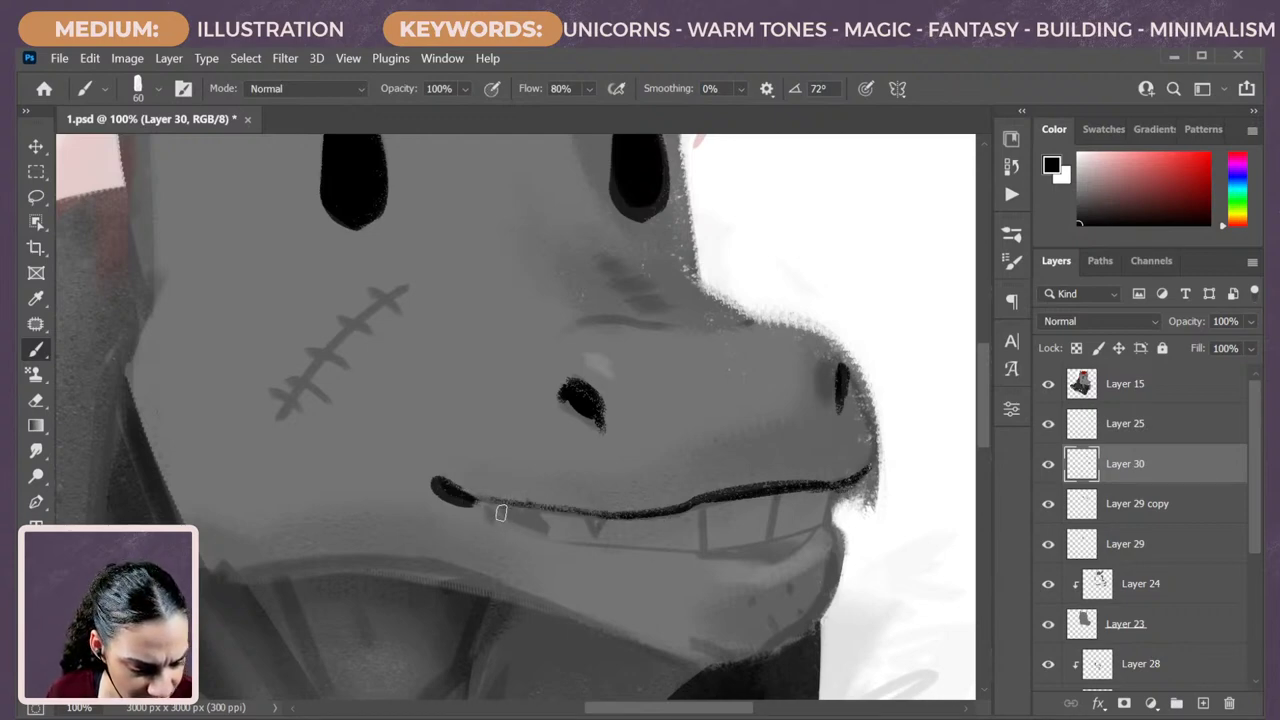
left_click_drag(501, 512, 556, 536)
key("ctrl+z")
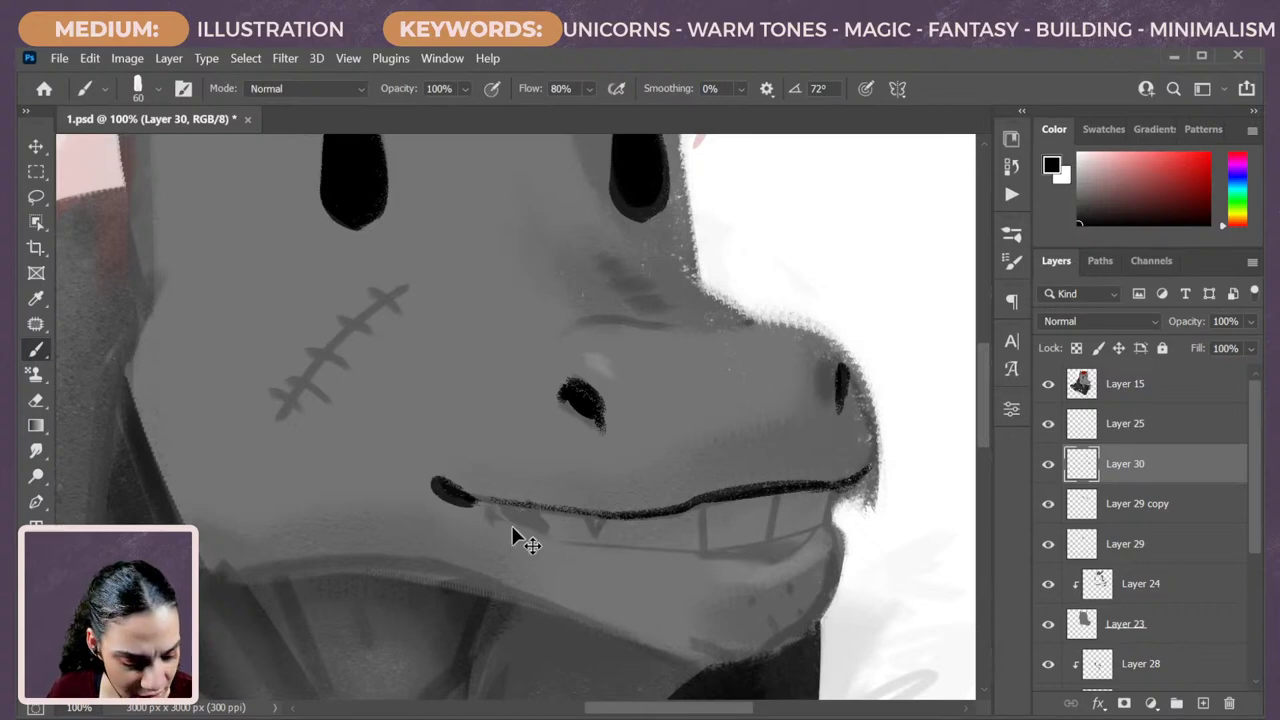
key("ctrl+z")
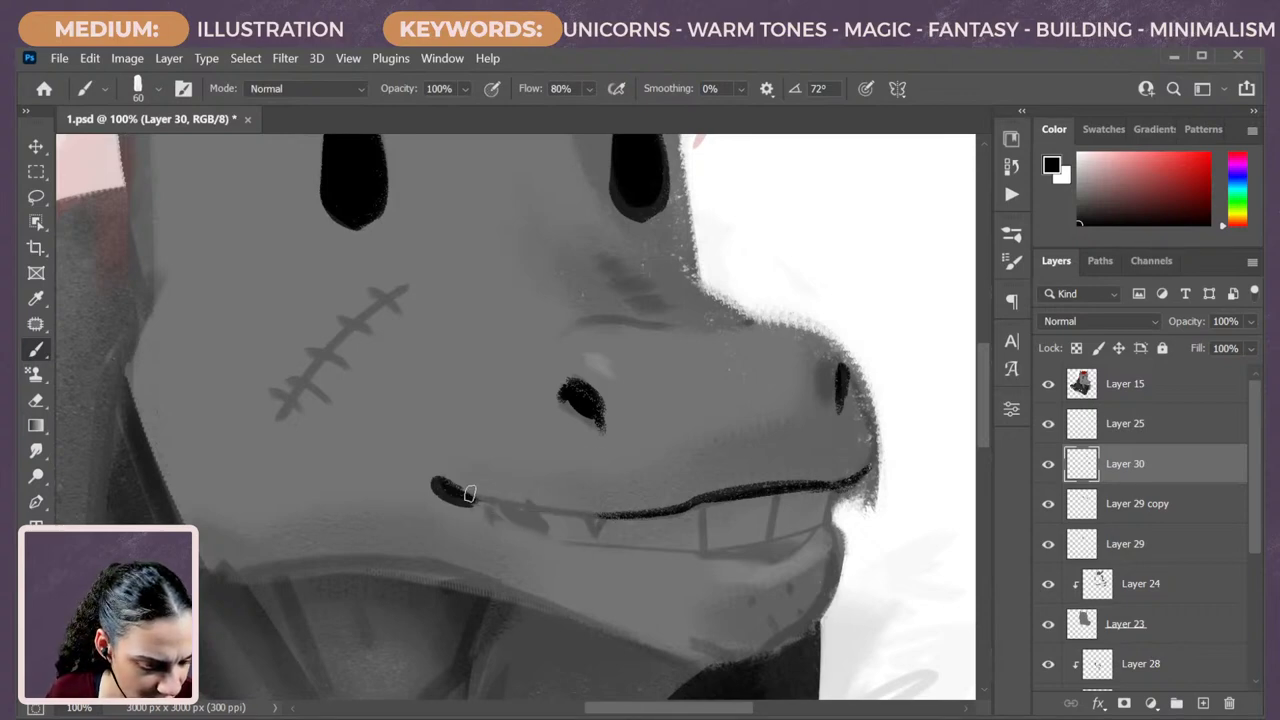
left_click_drag(466, 490, 624, 513)
Paint the lower mouth line with a dark wedge near the corner and add the divisions between the teeth in black.
mouse_move(502, 502)
left_mouse_down()
mouse_move(620, 558)
mouse_move(553, 535)
mouse_move(516, 505)
left_mouse_up()
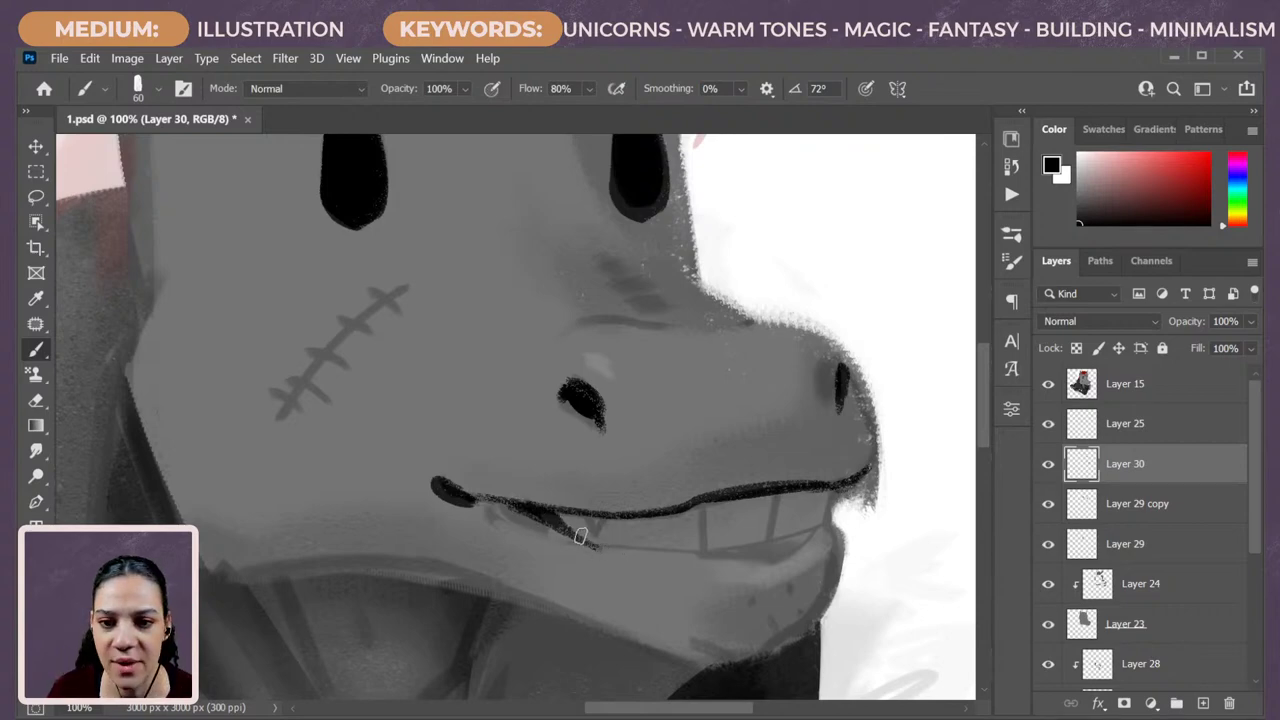
left_click_drag(579, 537, 688, 557)
key("ctrl+z")
mouse_move(578, 538)
left_mouse_down()
mouse_move(642, 547)
mouse_move(800, 516)
mouse_move(718, 552)
left_mouse_up()
key("ctrl+z")
left_click_drag(826, 522, 741, 552)
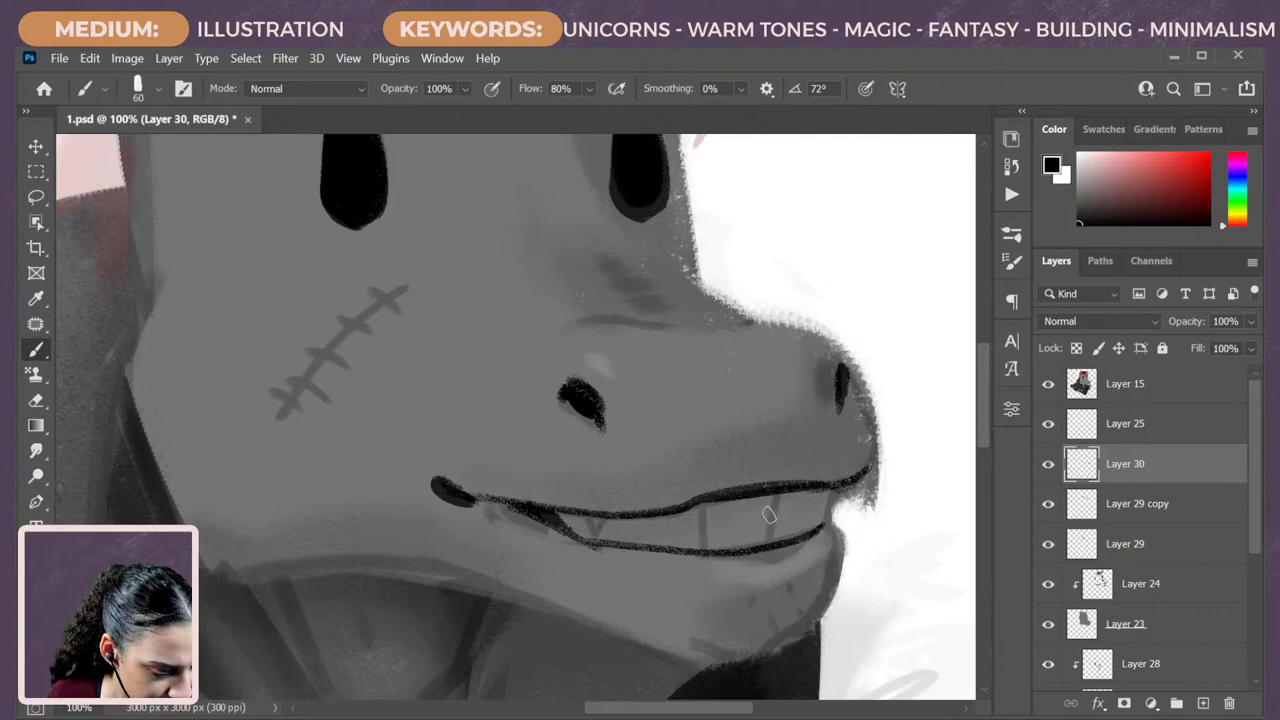
mouse_move(768, 496)
left_mouse_down()
mouse_move(773, 526)
mouse_move(774, 496)
mouse_move(773, 510)
mouse_move(638, 532)
mouse_move(640, 520)
mouse_move(586, 540)
left_mouse_up()
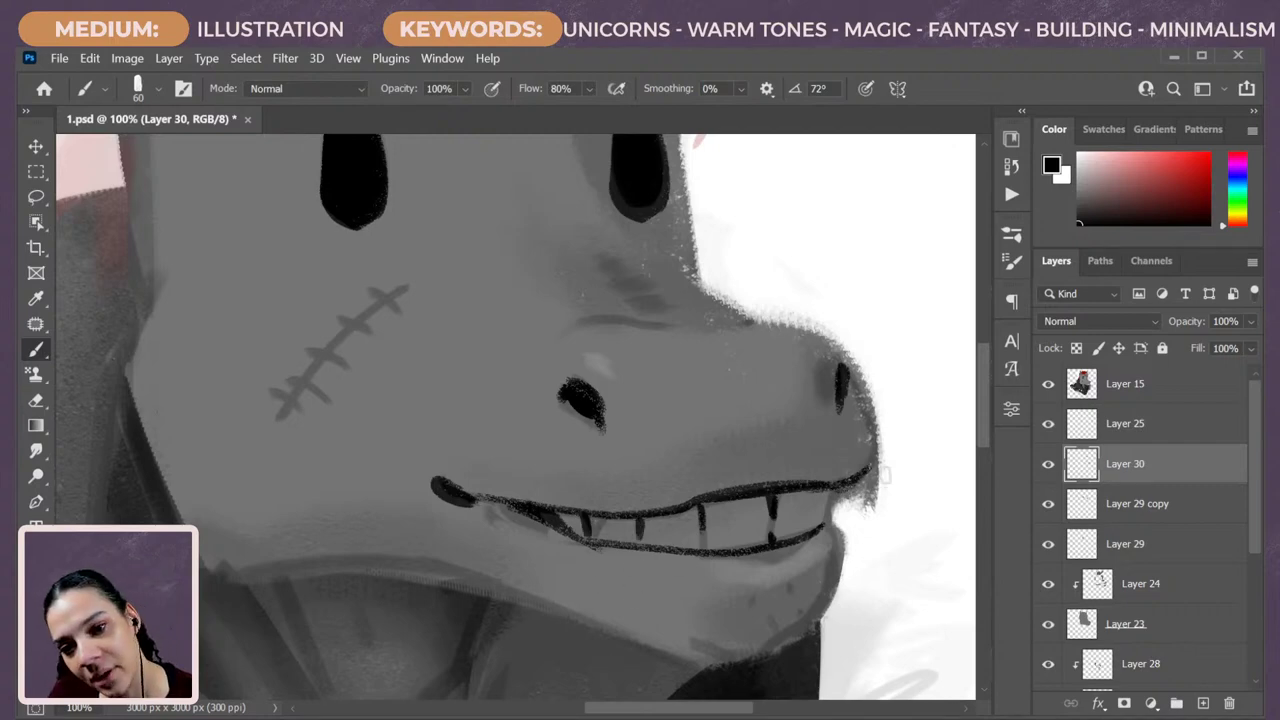
Paint a short, tapered black arch above the near nostril.
left_click_drag(882, 475, 835, 350)
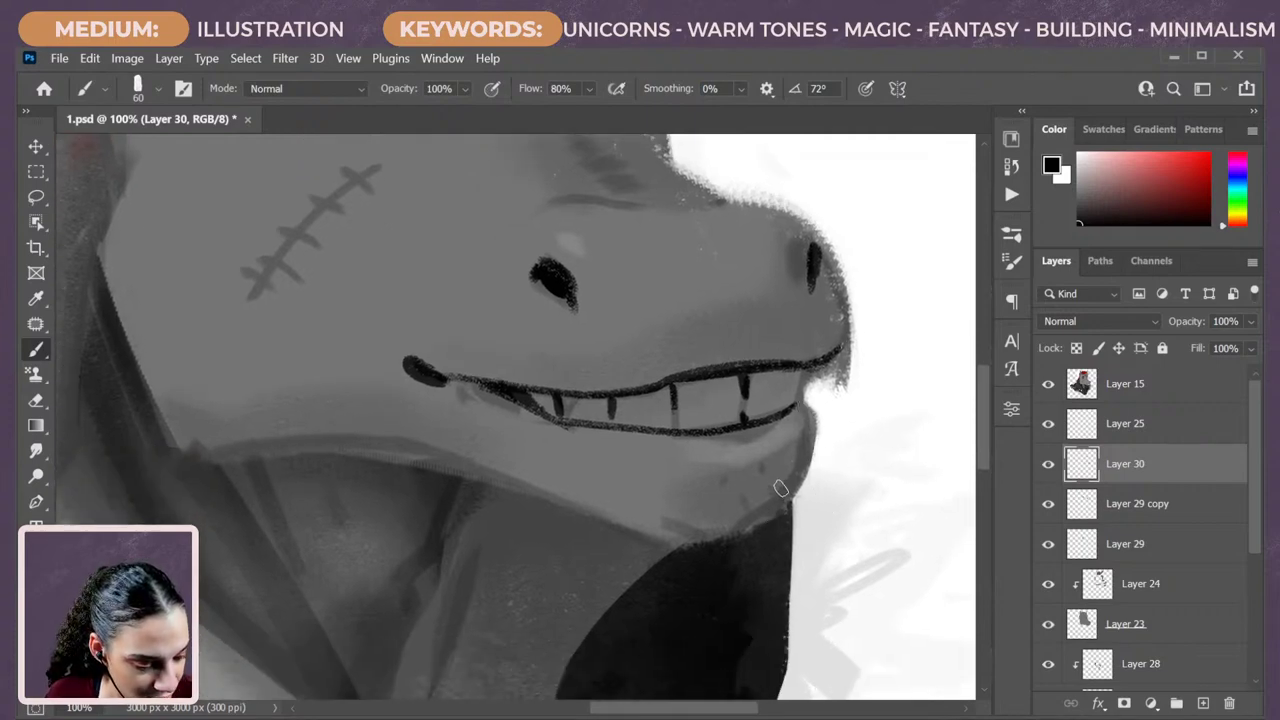
scroll(628, 486, "up", 5)
scroll(771, 517, "left", 3)
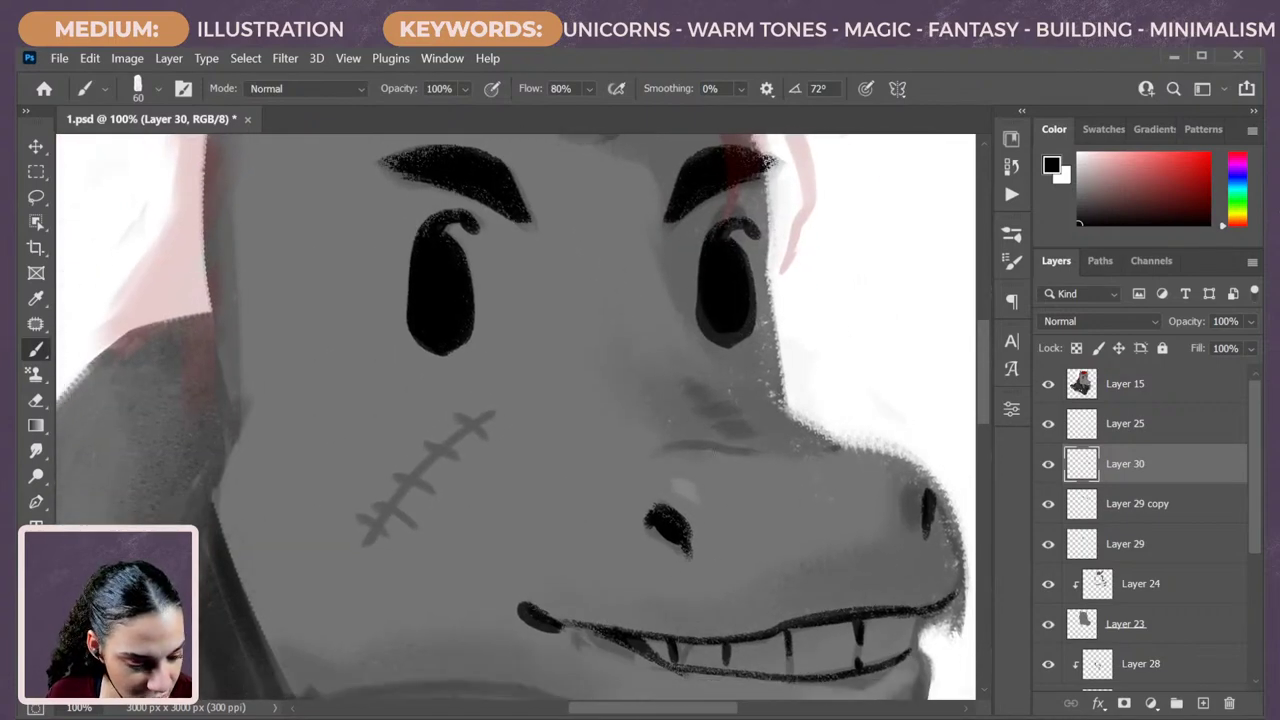
mouse_move(751, 452)
left_mouse_down()
mouse_move(662, 450)
mouse_move(645, 469)
left_mouse_up()
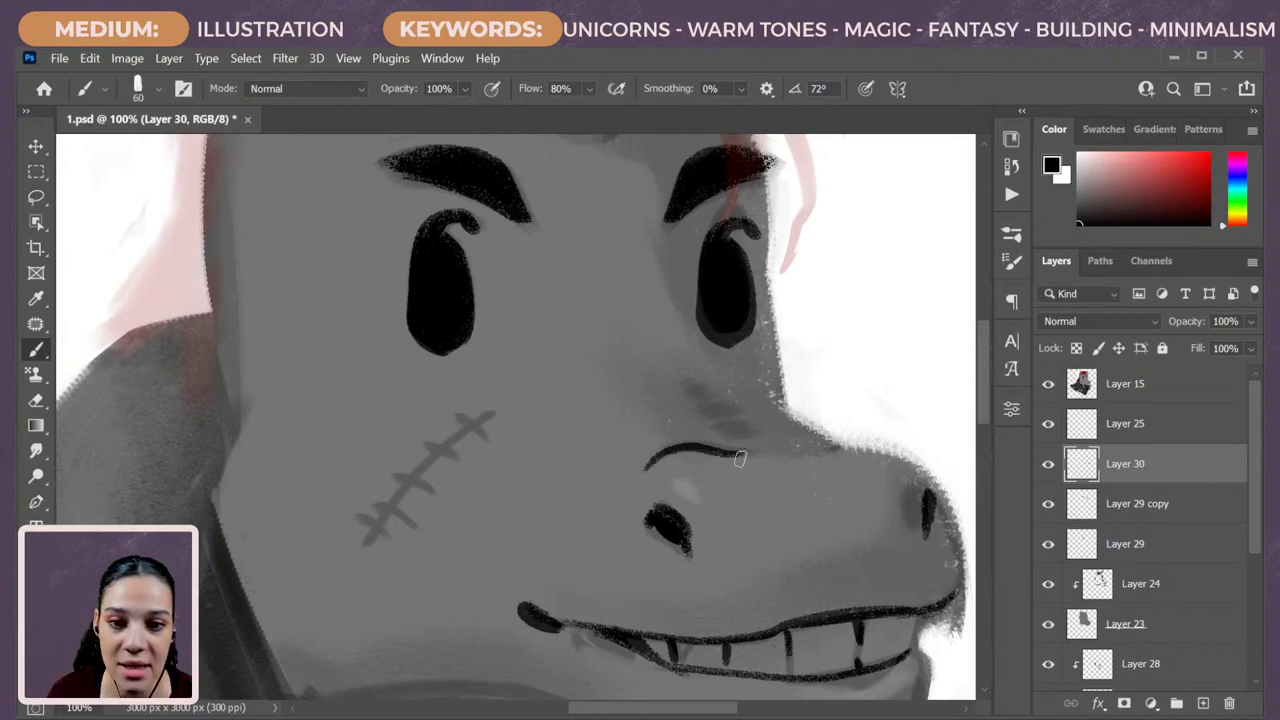
key("ctrl+z")
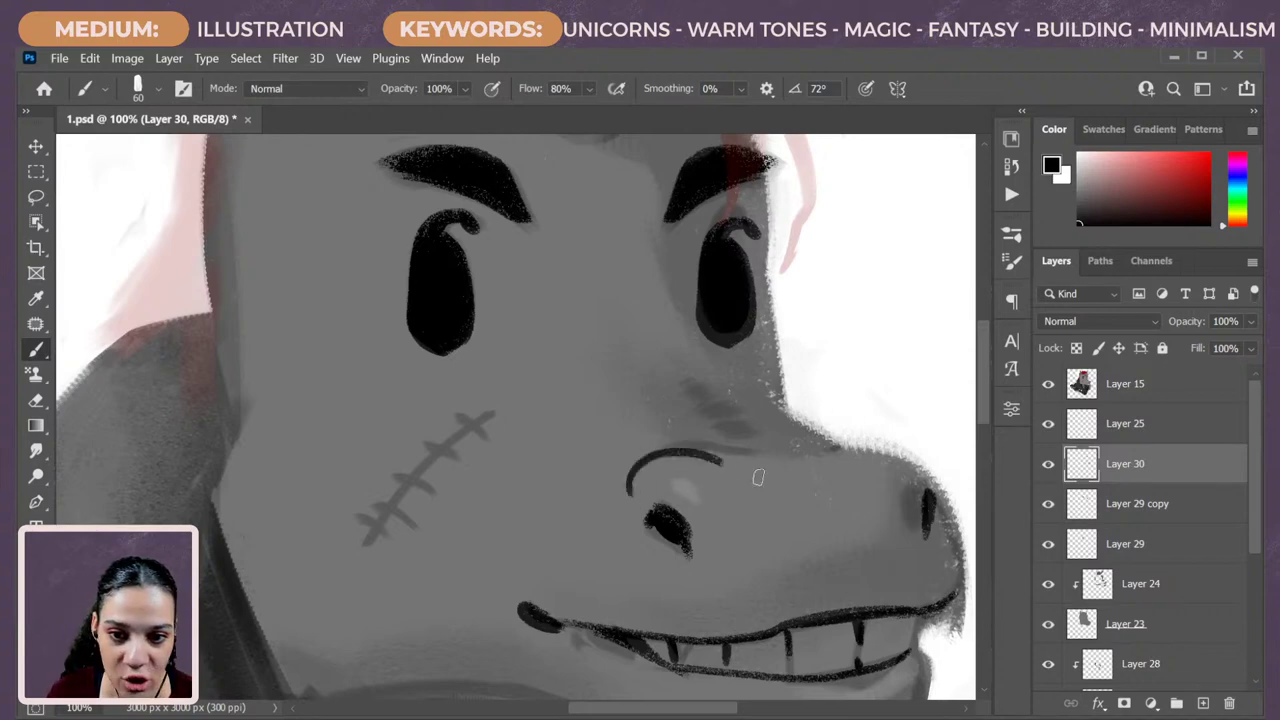
left_click_drag(699, 456, 637, 490)
key("ctrl+z")
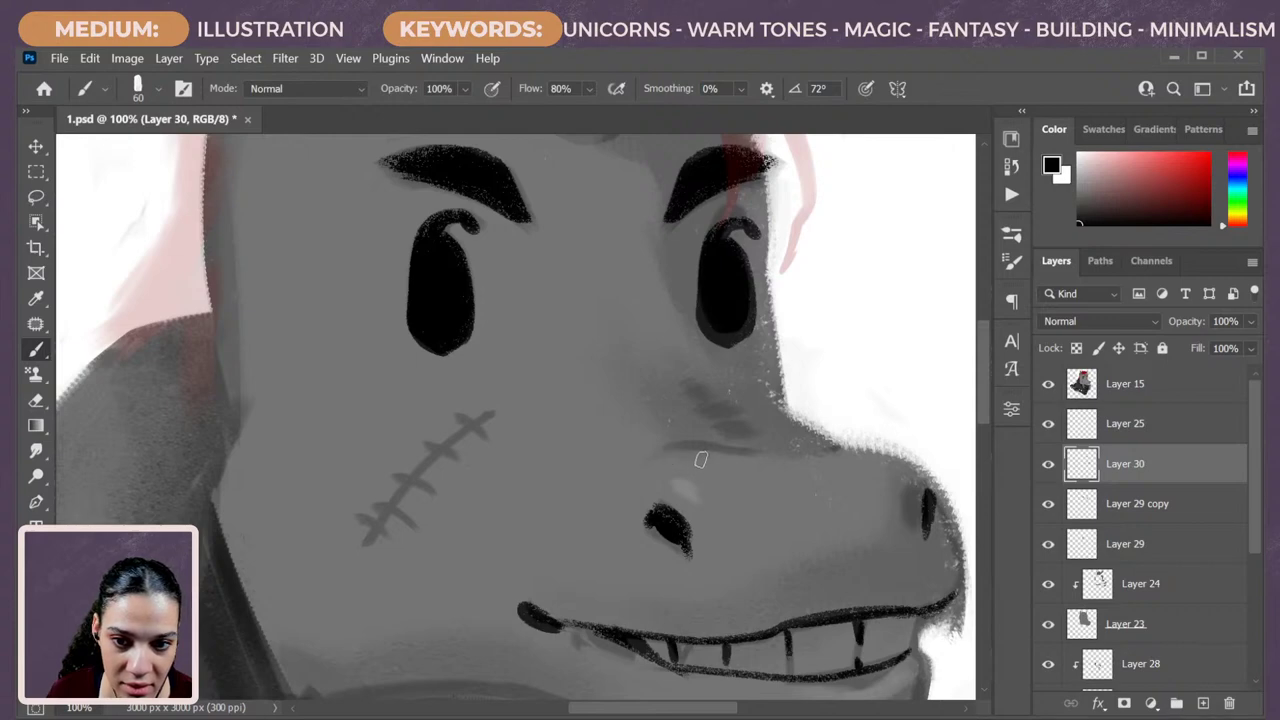
left_click_drag(700, 457, 628, 485)
mouse_move(691, 451)
left_mouse_down()
mouse_move(639, 469)
mouse_move(702, 463)
mouse_move(644, 468)
mouse_move(690, 462)
left_mouse_up()
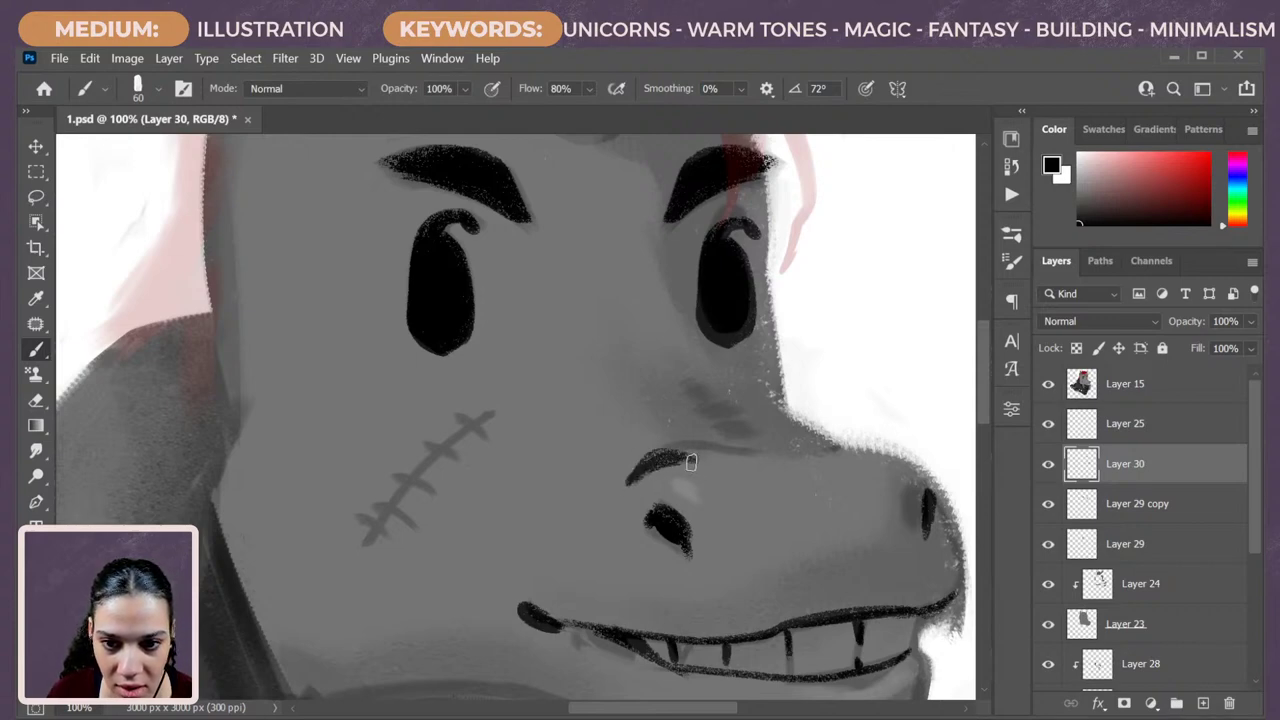
Paint the stitched scar on the cheek in black with the Brush at 35 px, following the sketched line and cross-stitches.
scroll(690, 462, "down", 3)
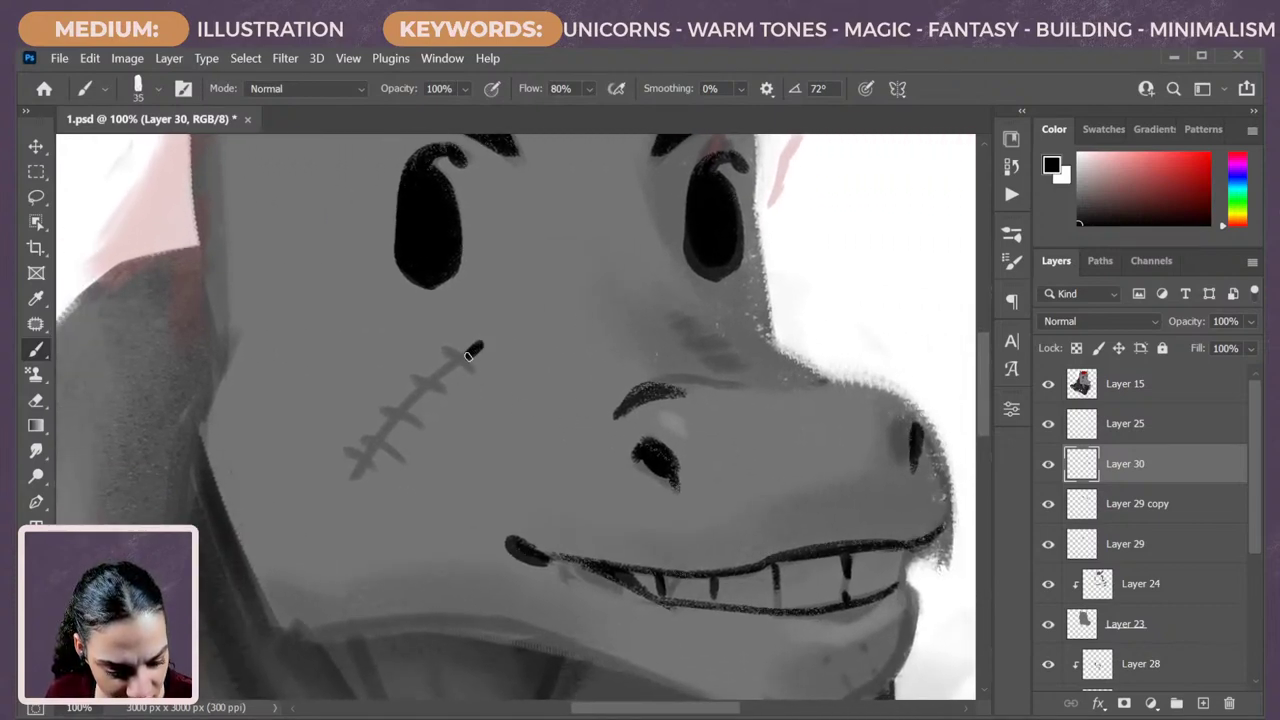
left_click_drag(450, 368, 350, 480)
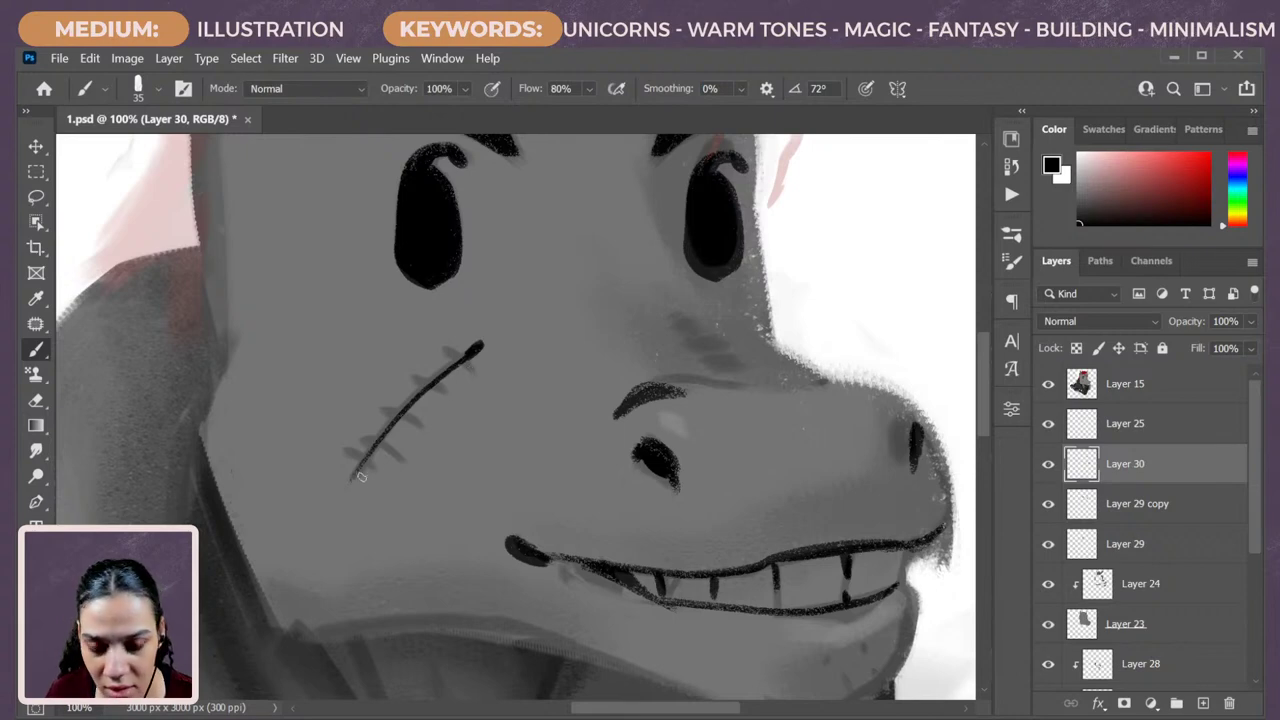
left_click_drag(365, 464, 355, 473)
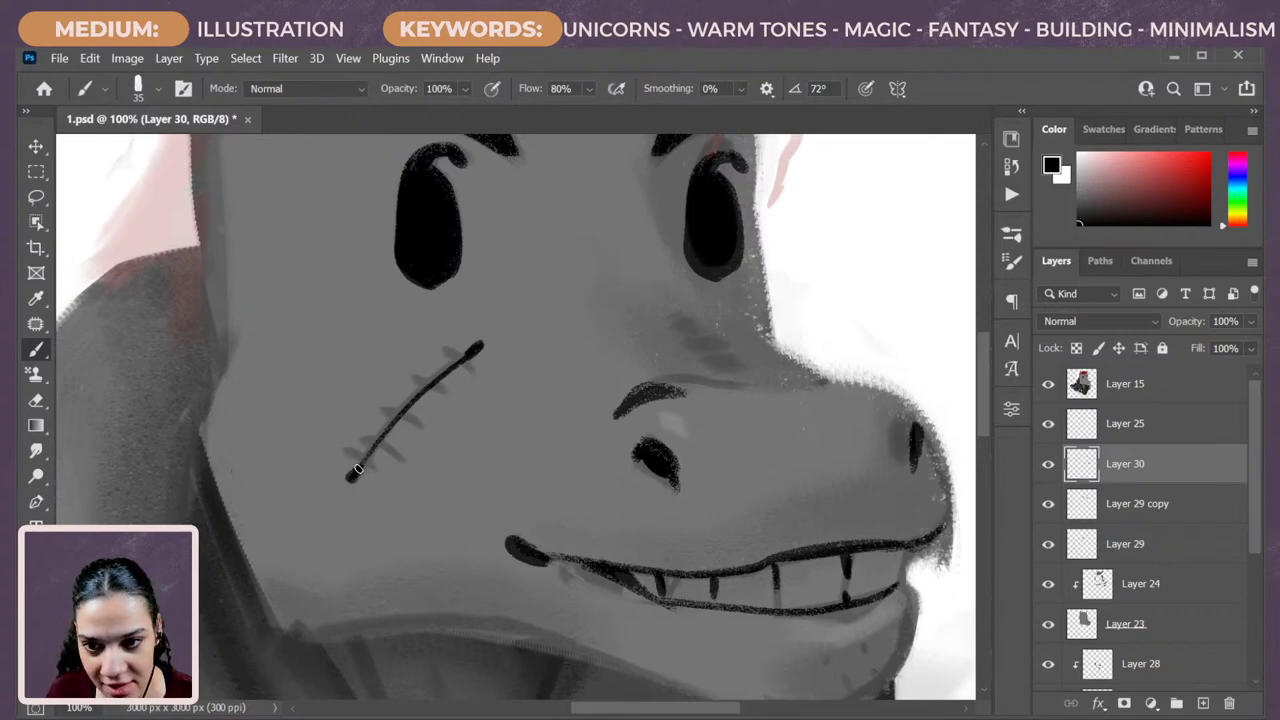
left_click_drag(452, 357, 470, 376)
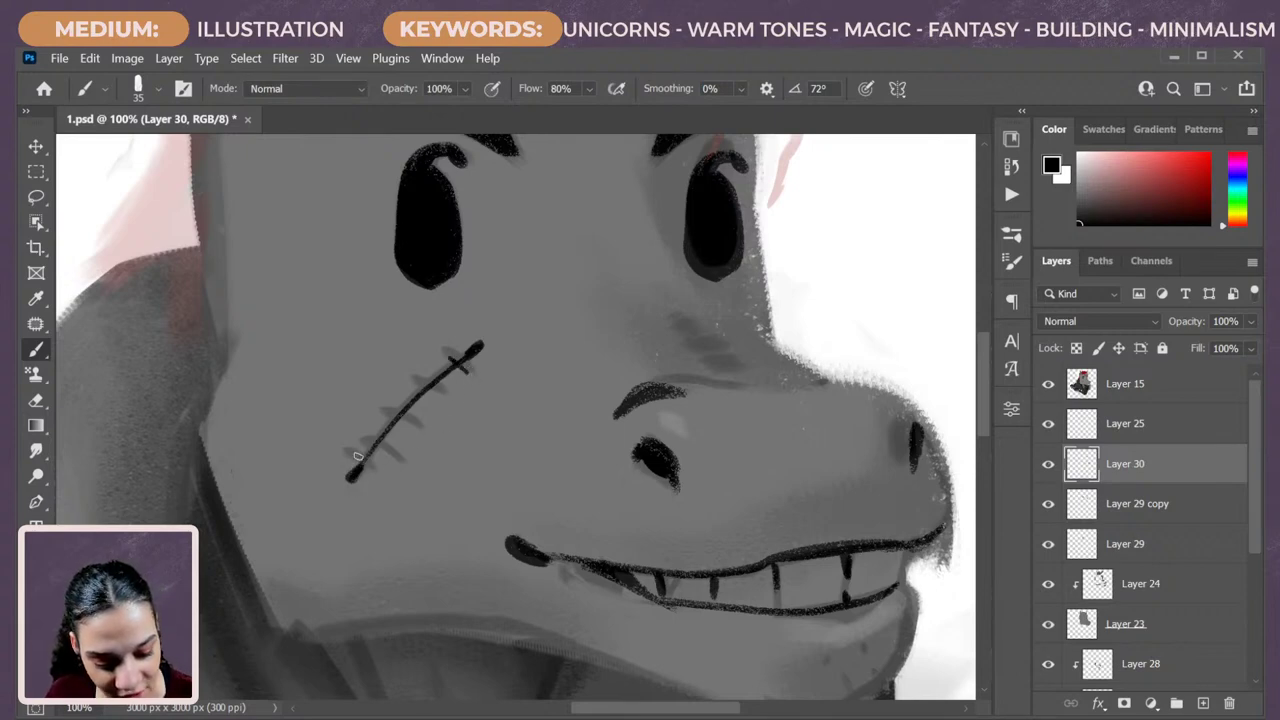
left_click_drag(361, 449, 382, 458)
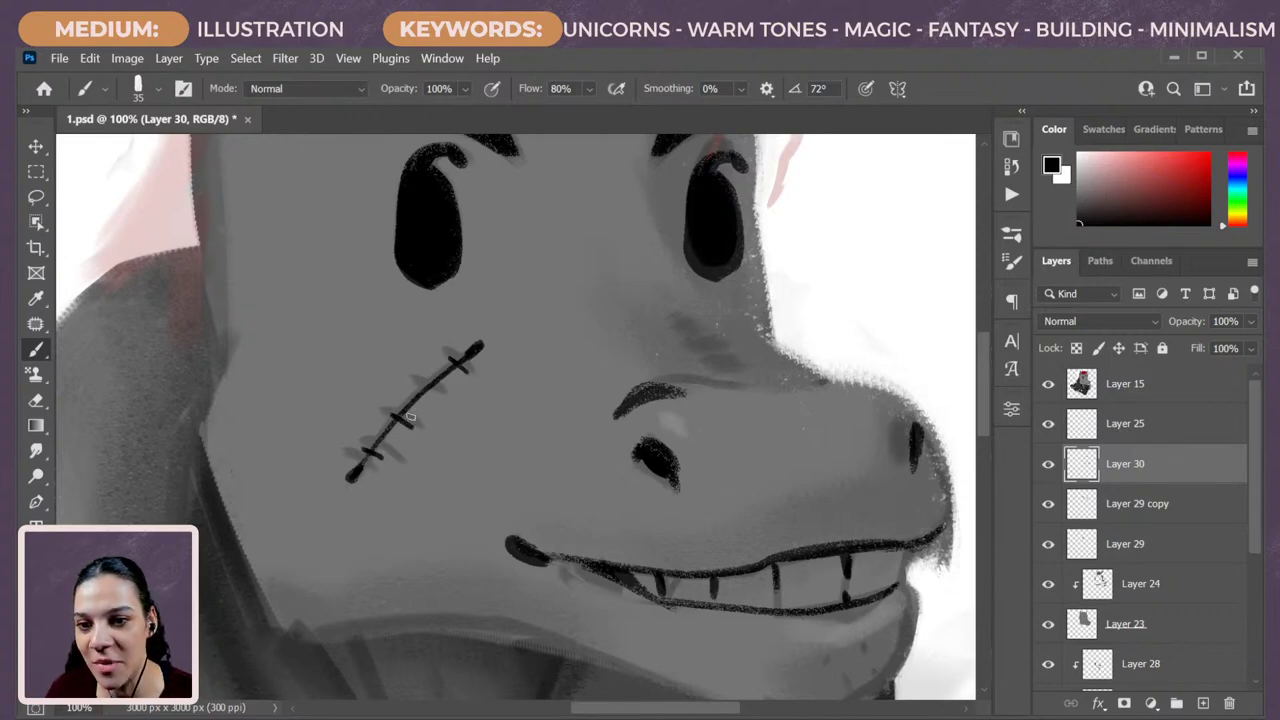
mouse_move(392, 413)
left_mouse_down()
mouse_move(405, 426)
mouse_move(436, 402)
left_mouse_up()
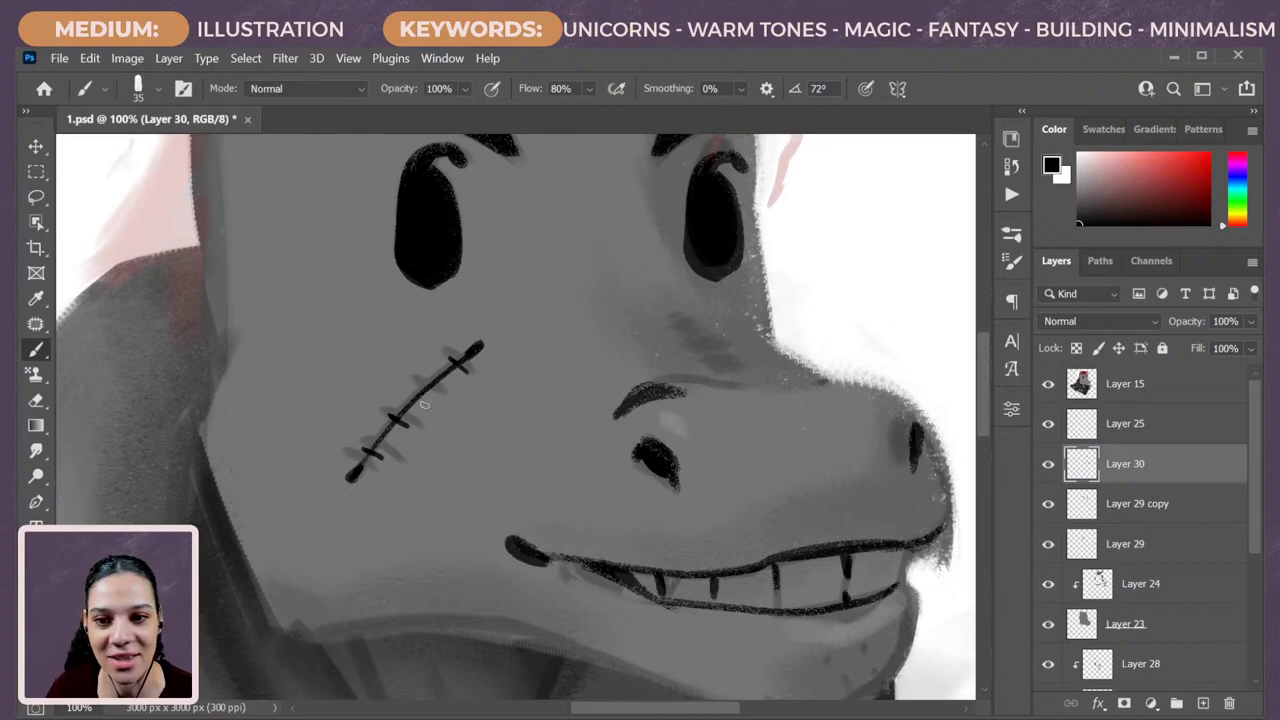
key("ctrl+z")
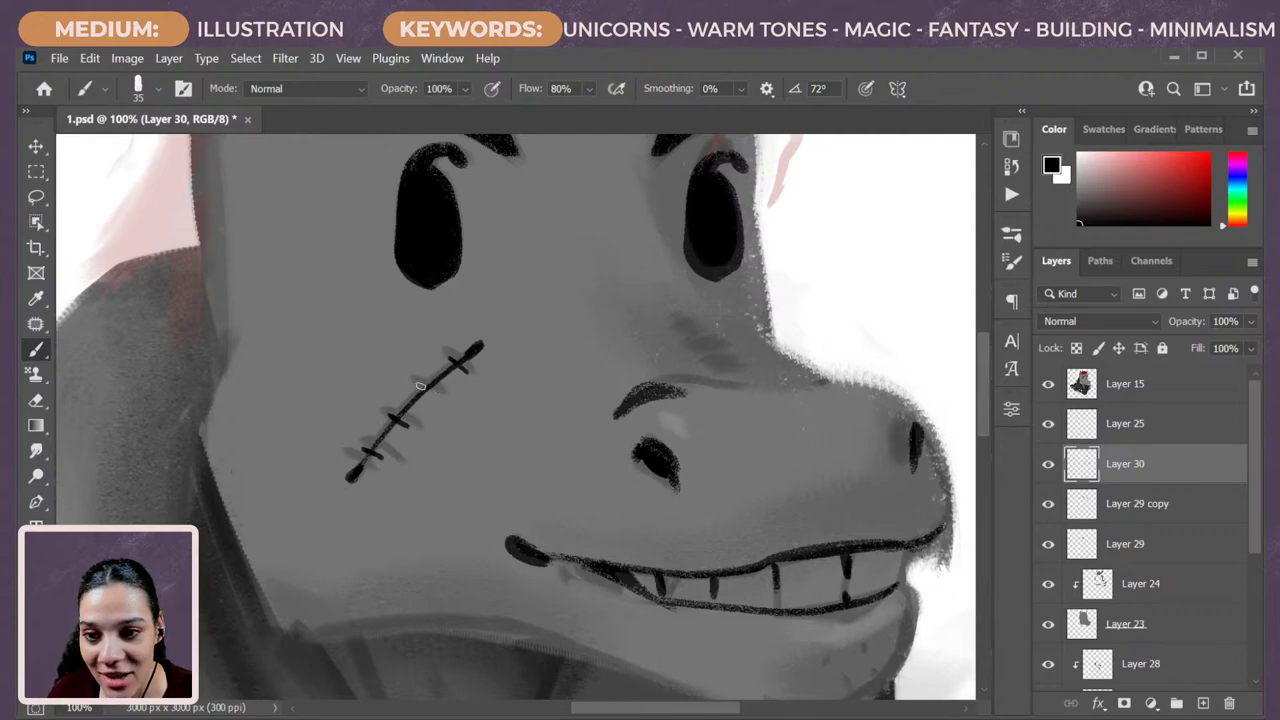
Hide the sketch on Layer 15 and examine the whole painted character.
key("ctrl+minus")
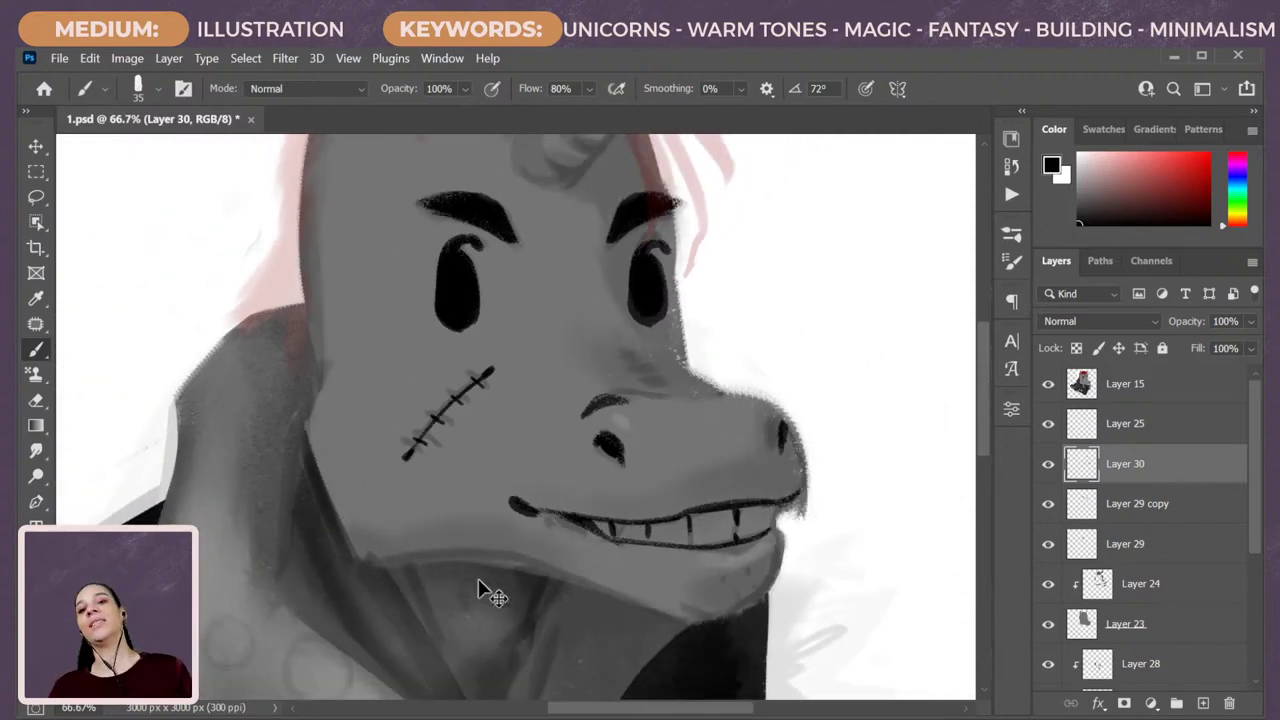
key("ctrl+minus")
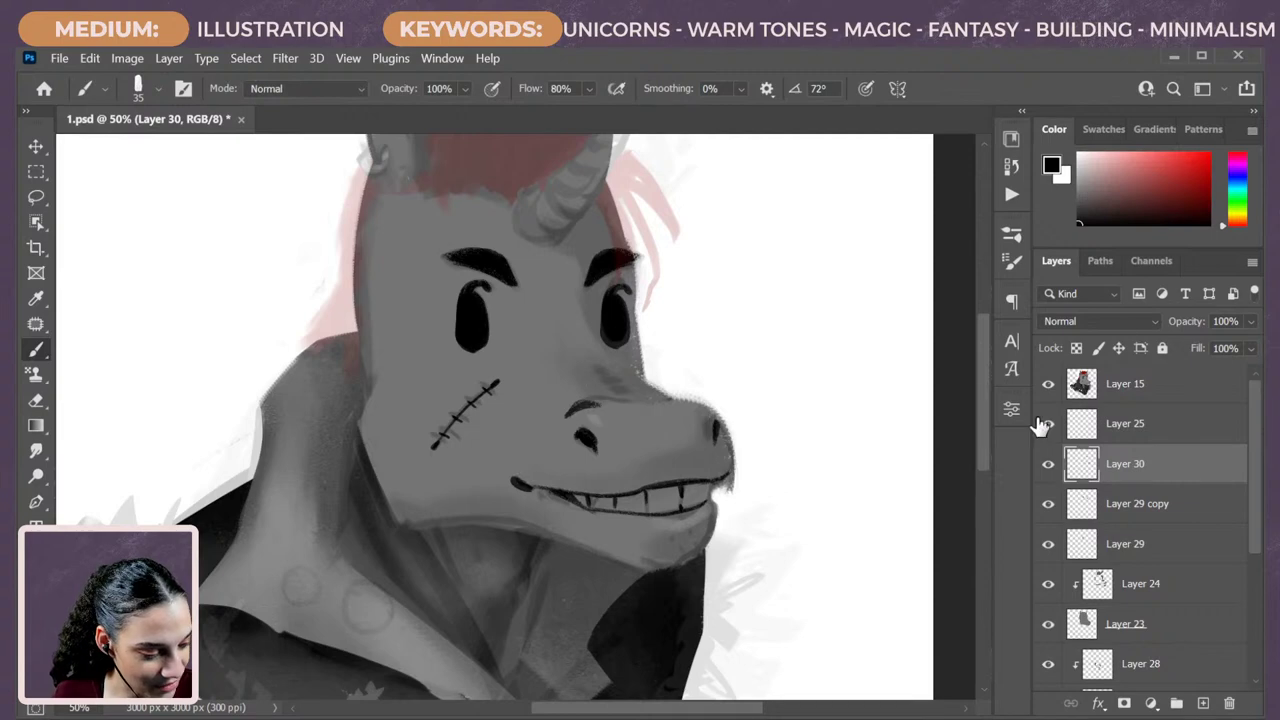
left_click(1048, 384)
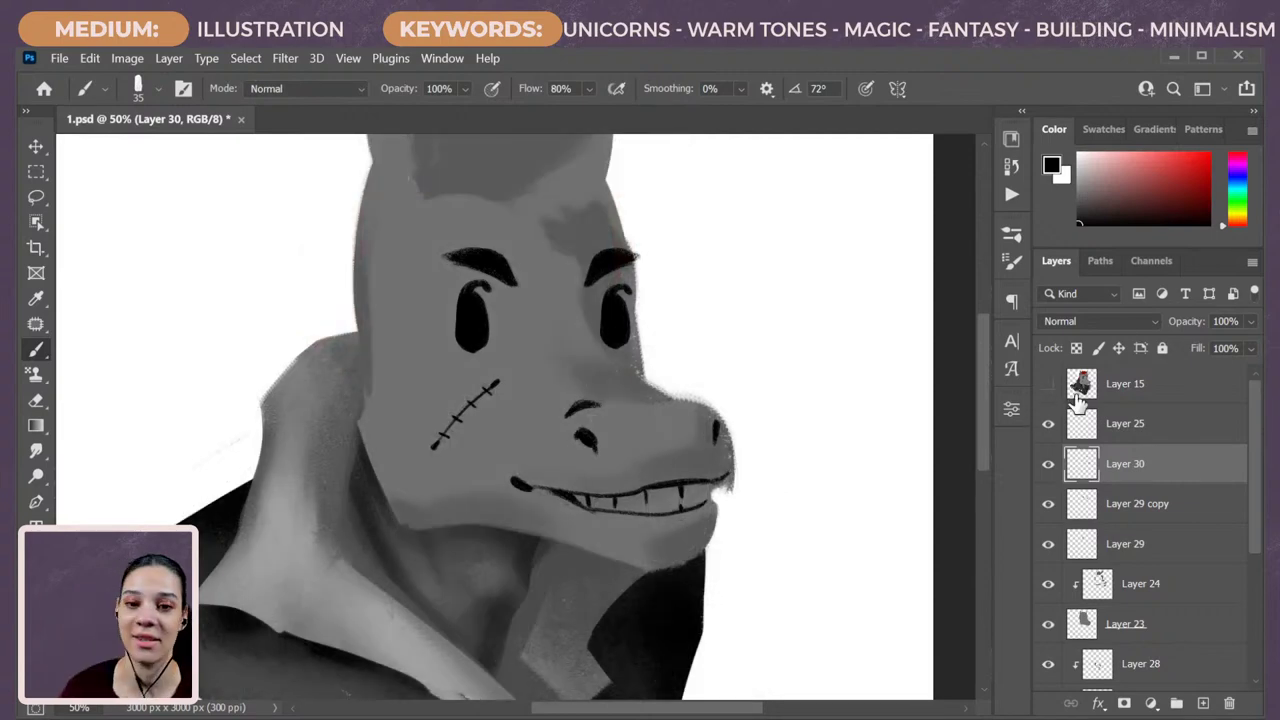
key("ctrl+minus")
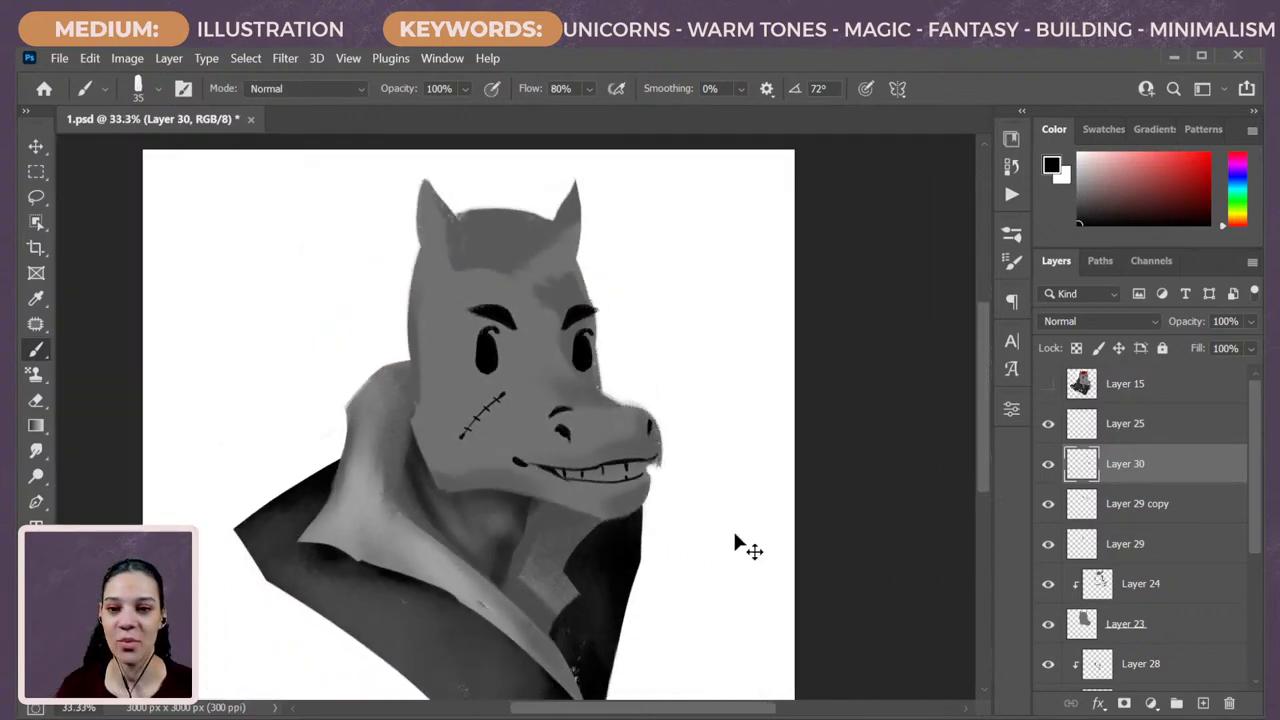
key("ctrl+minus")
key("ctrl+plus")
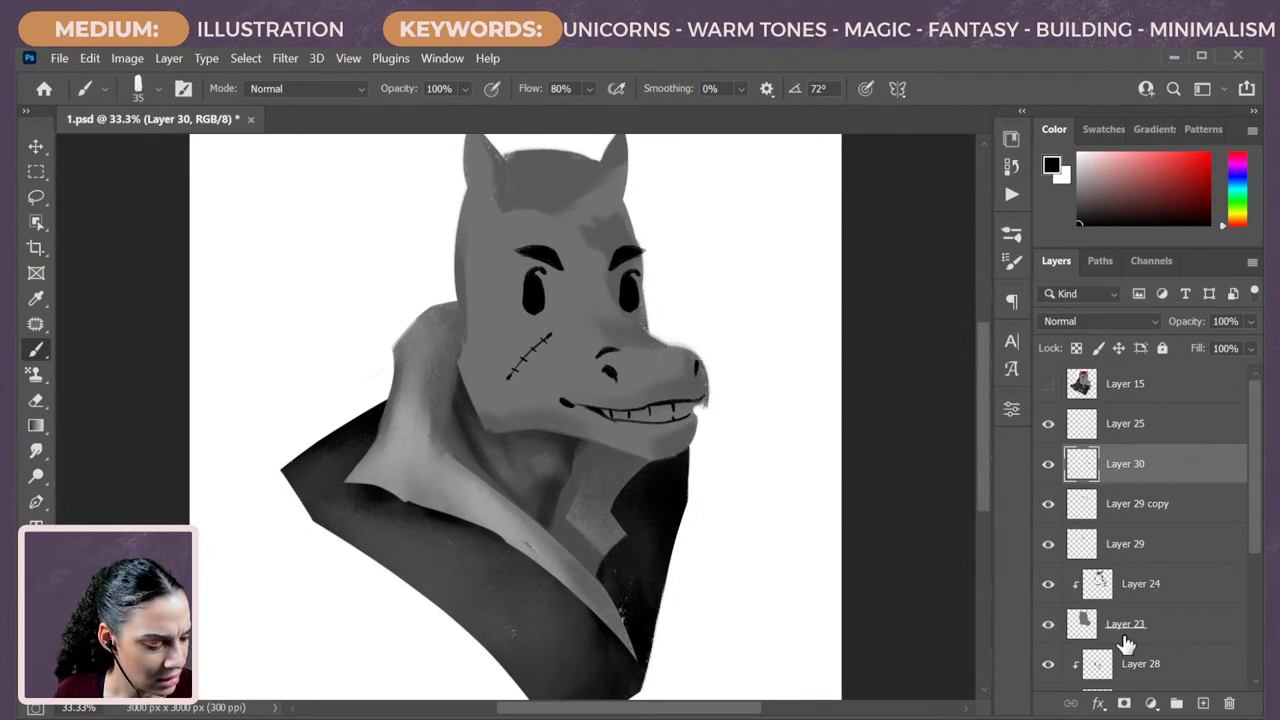
Erase the ragged edge at the snout tip on Layer 23 at 40 px and show the Layer 15 sketch again.
left_click(1160, 624)
key("e")
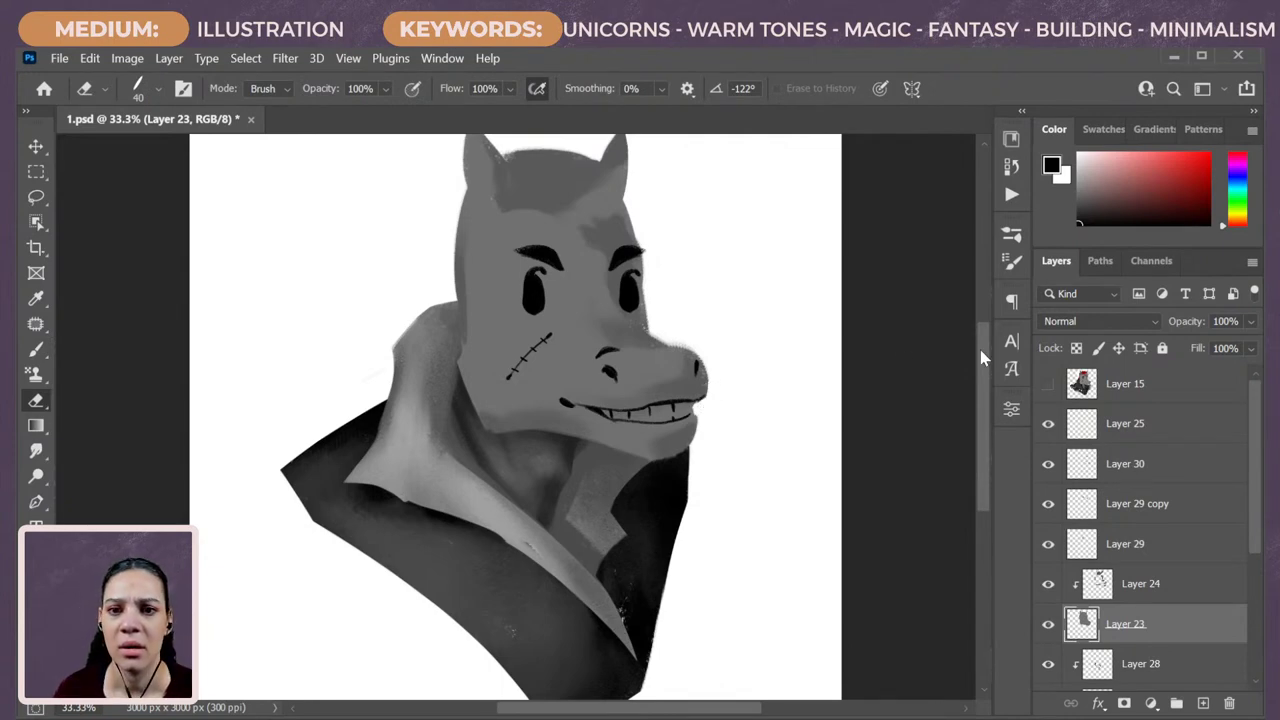
left_click(1048, 384)
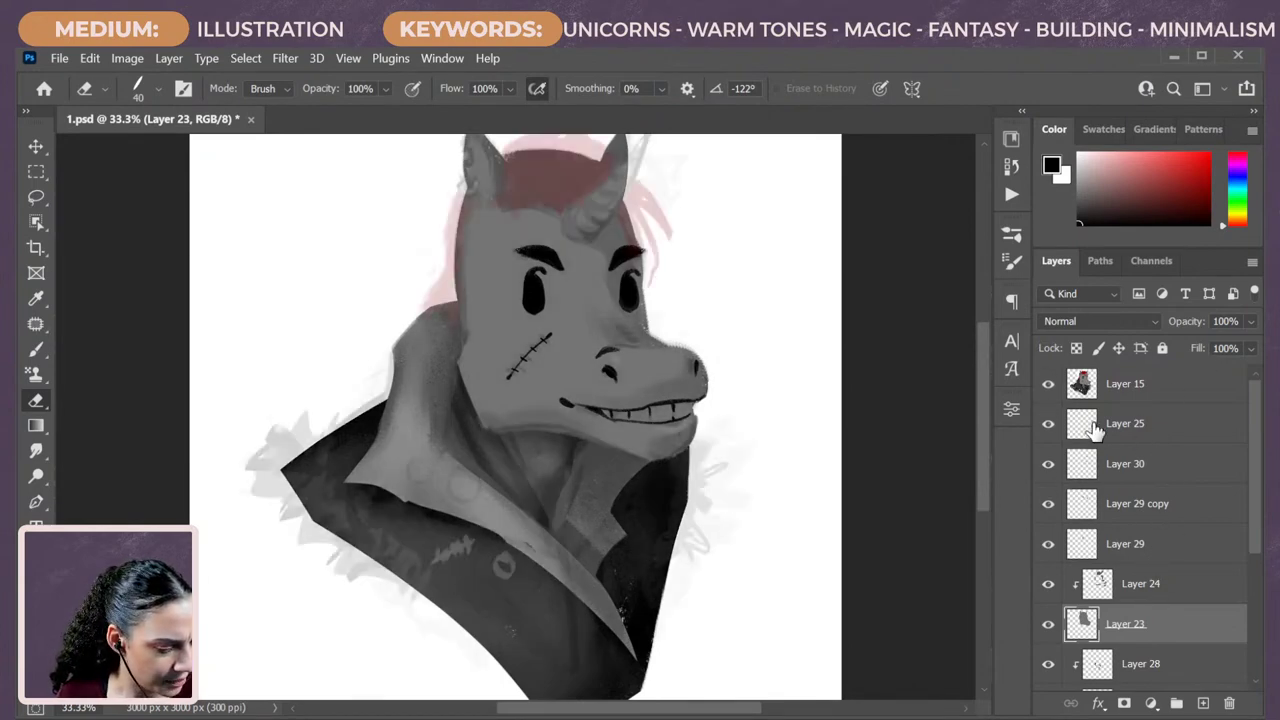
Group all the head layers from Layer 26 up to Layer 25 into one folder above the collar group.
left_click(1048, 423)
left_click(1163, 430)
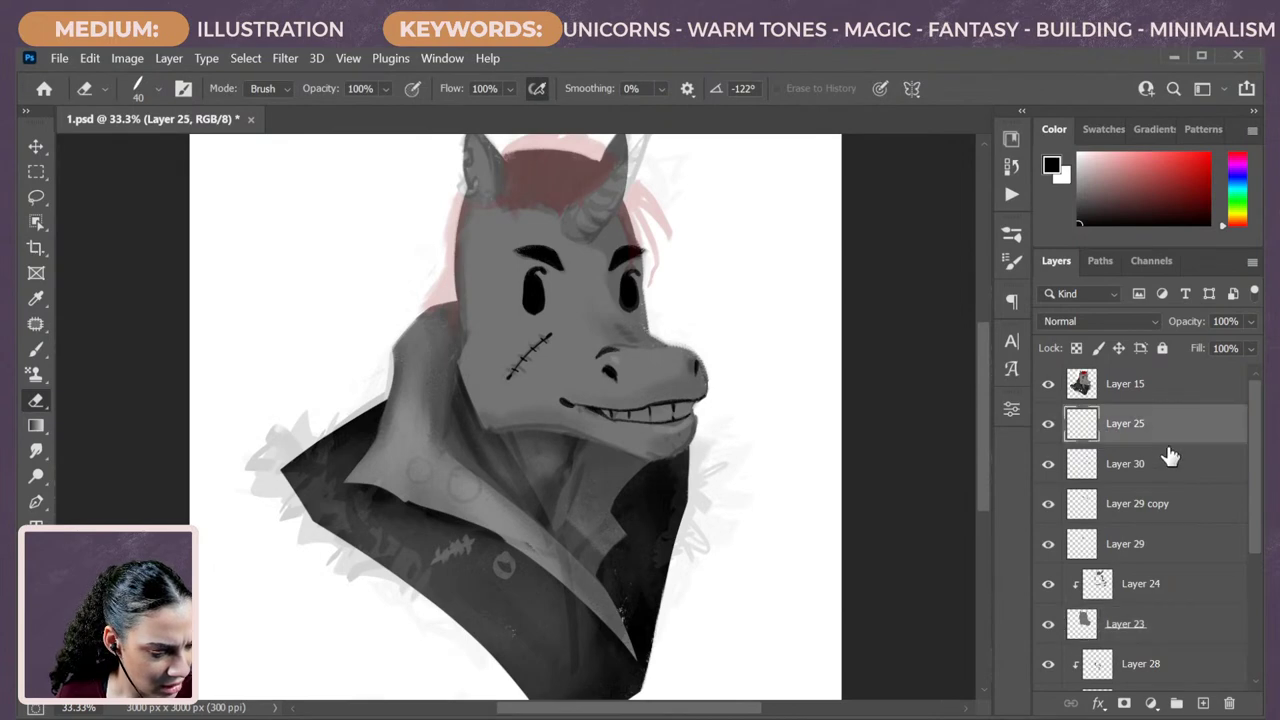
left_click_drag(1260, 505, 1257, 571)
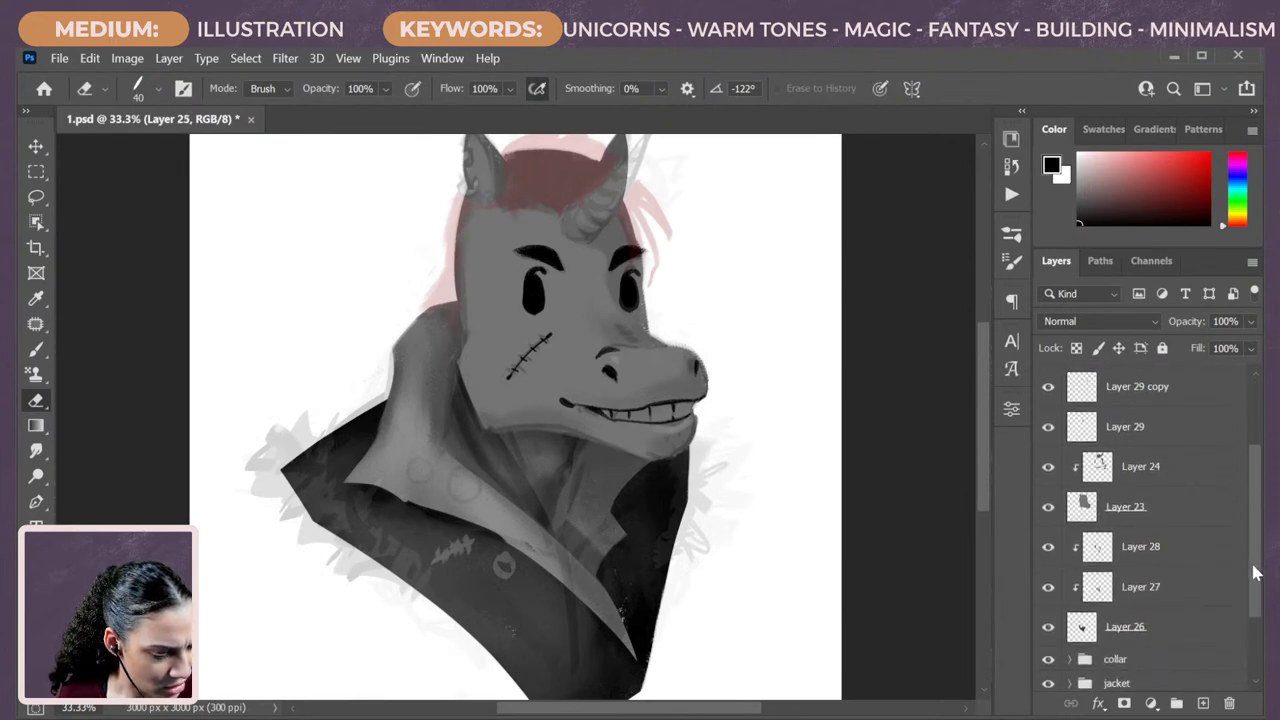
left_click(1172, 628)
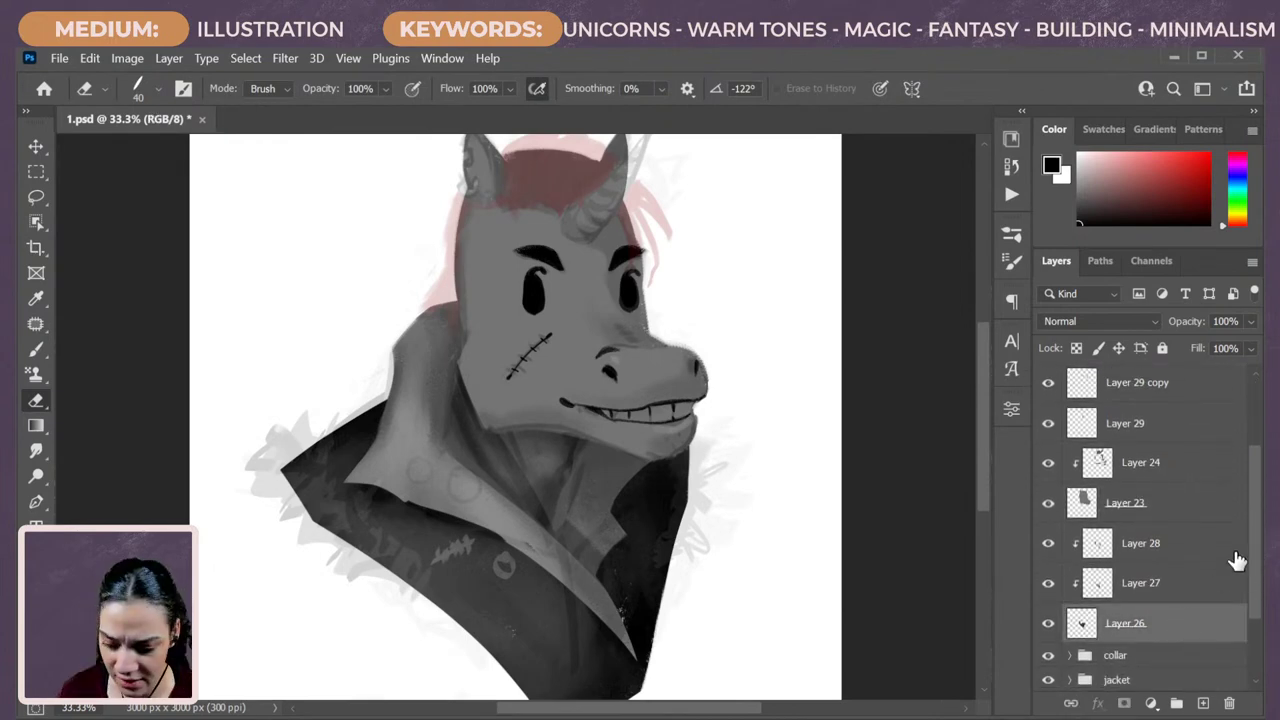
left_click_drag(1254, 512, 1250, 442)
left_click(1150, 436, "shift")
key("ctrl+g")
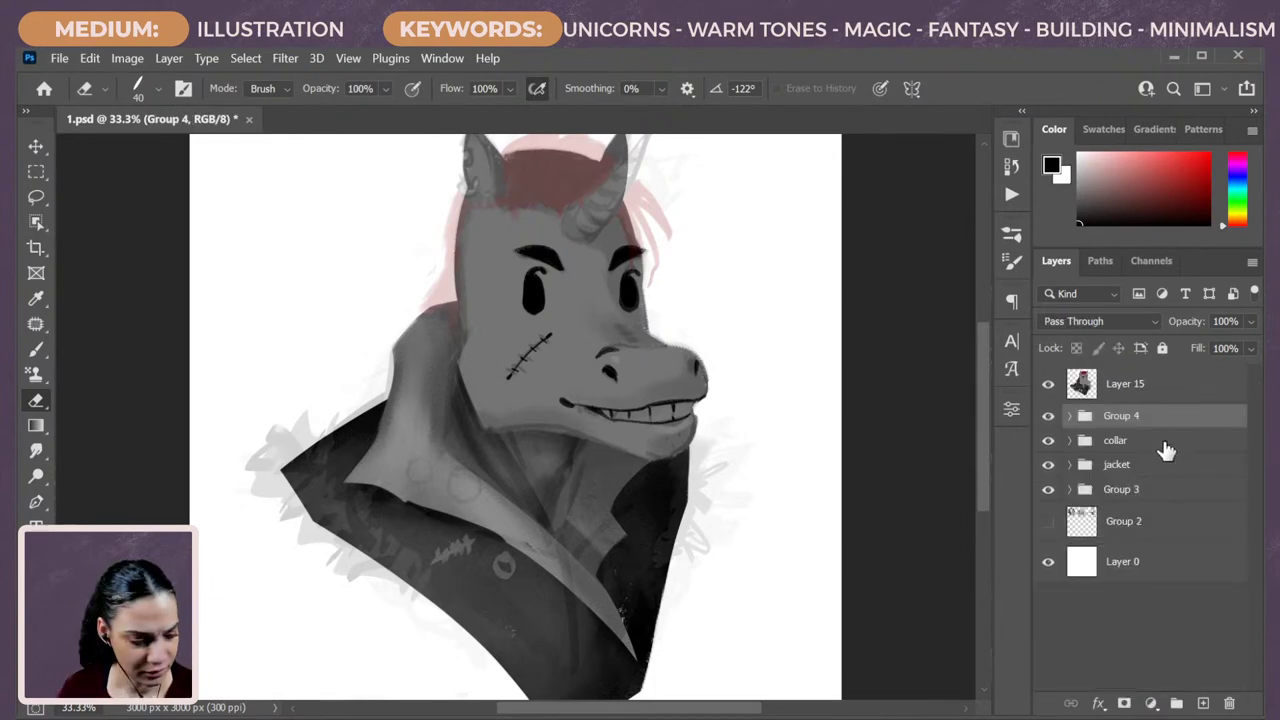
On a new layer above Group 4, rough in red hair between the ears and over the horn with the Brush at 125 px.
key("ctrl+shift+n")
key("Return")
key("b")
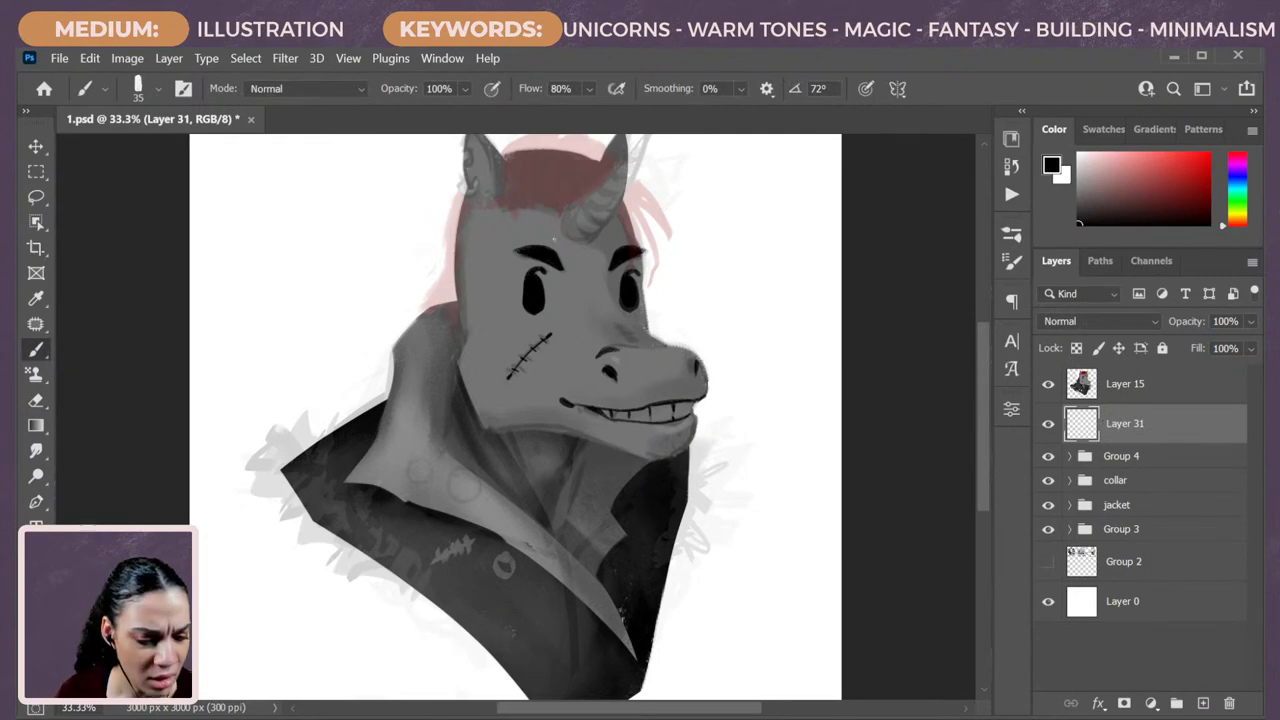
left_click_drag(684, 287, 676, 348)
left_click(569, 281, "alt")
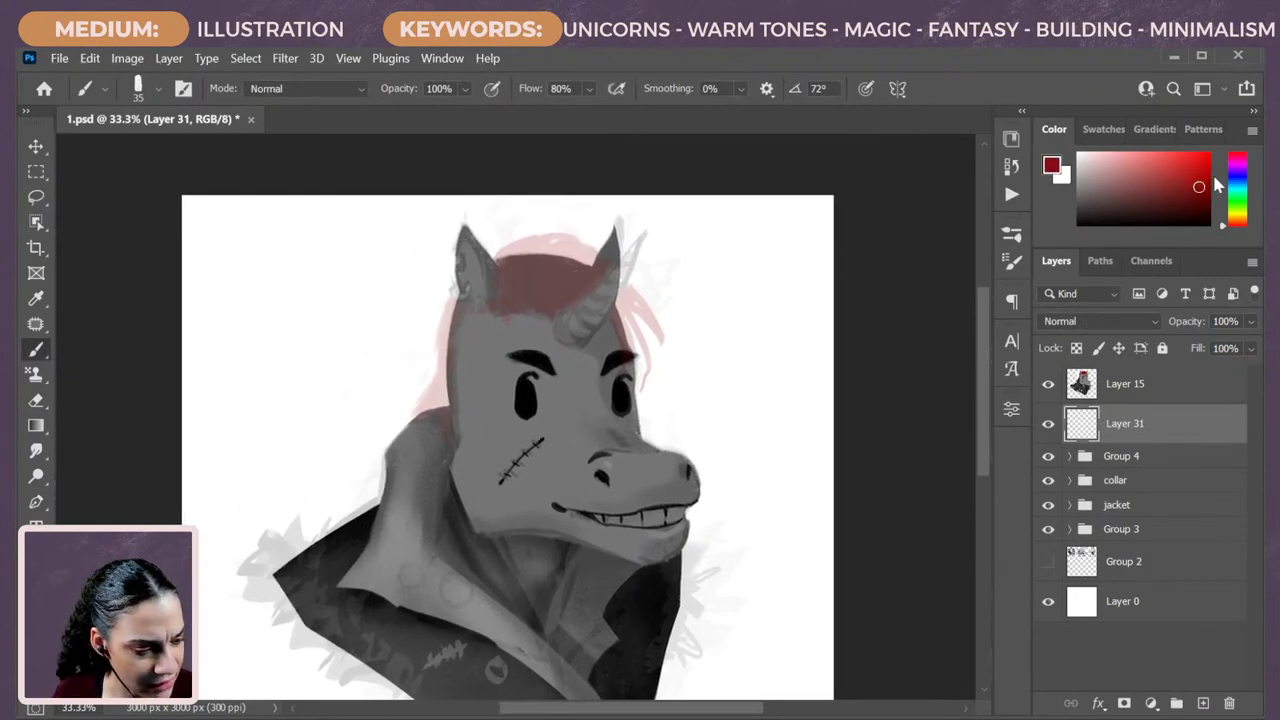
left_click(1207, 179)
key("bracketright")
key("bracketright")
key("bracketright")
key("bracketright")
key("bracketright")
key("bracketright")
key("bracketright")
key("bracketright")
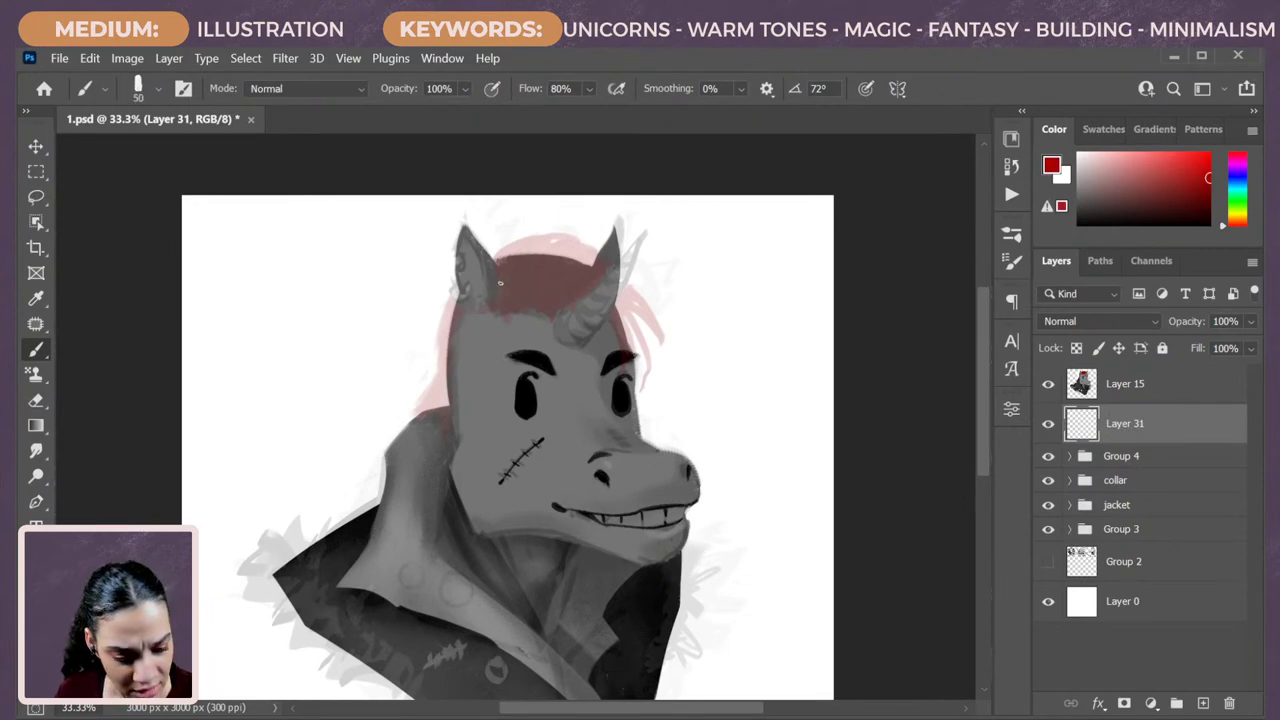
mouse_move(499, 310)
left_mouse_down()
mouse_move(508, 258)
mouse_move(530, 312)
mouse_move(570, 272)
mouse_move(652, 348)
left_mouse_up()
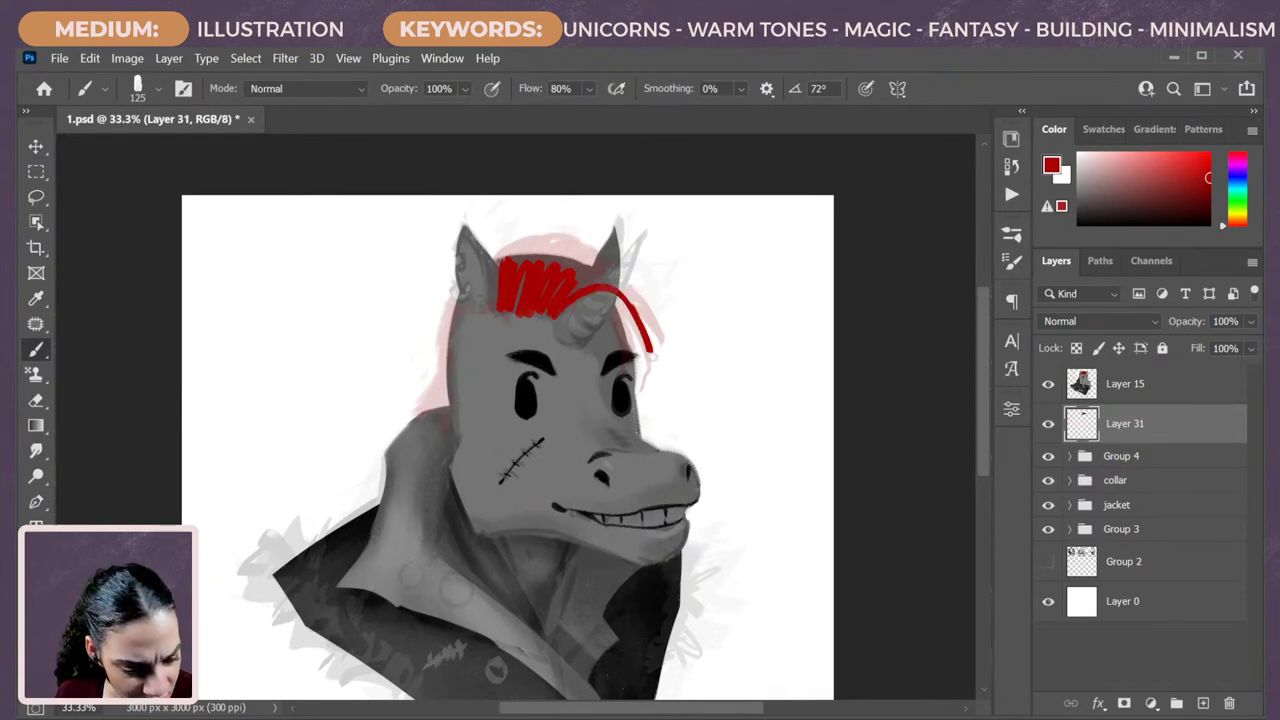
left_click_drag(617, 291, 644, 376)
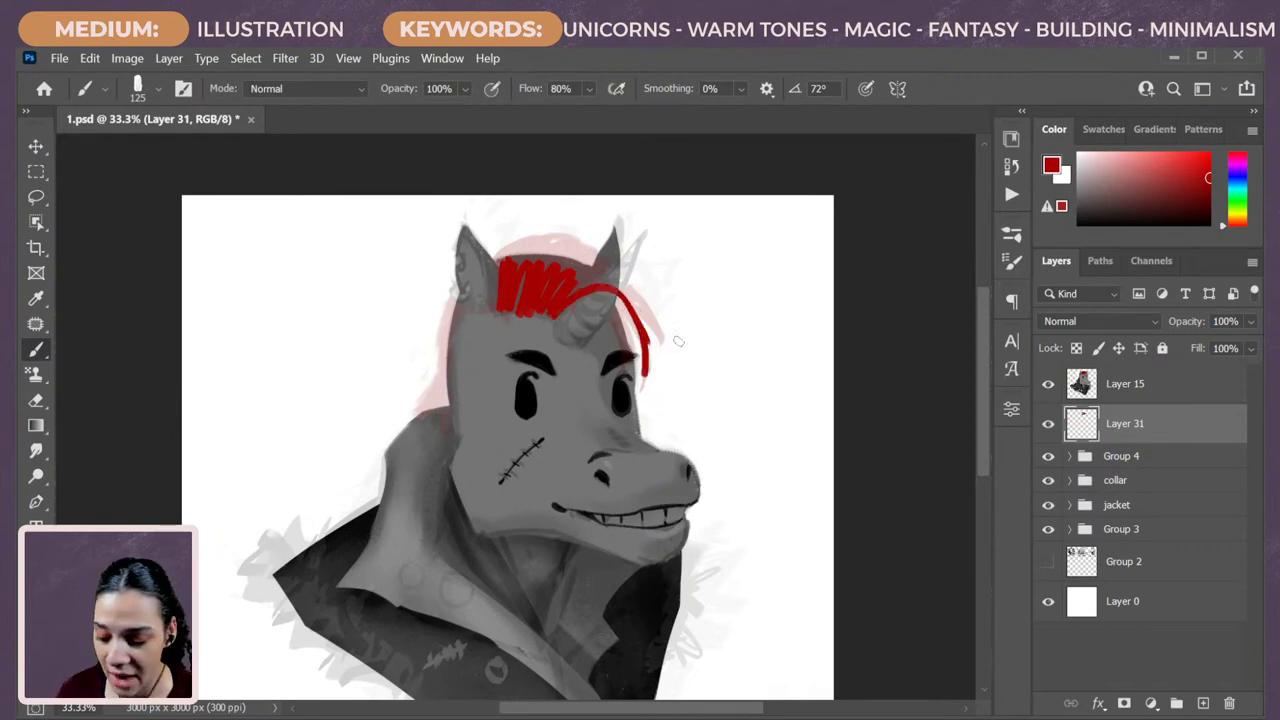
Erase the outer edge of the red lock beside the far eye to make it thinner and more tapered.
key("e")
mouse_move(648, 330)
left_mouse_down()
mouse_move(655, 295)
mouse_move(646, 345)
left_mouse_up()
key("b")
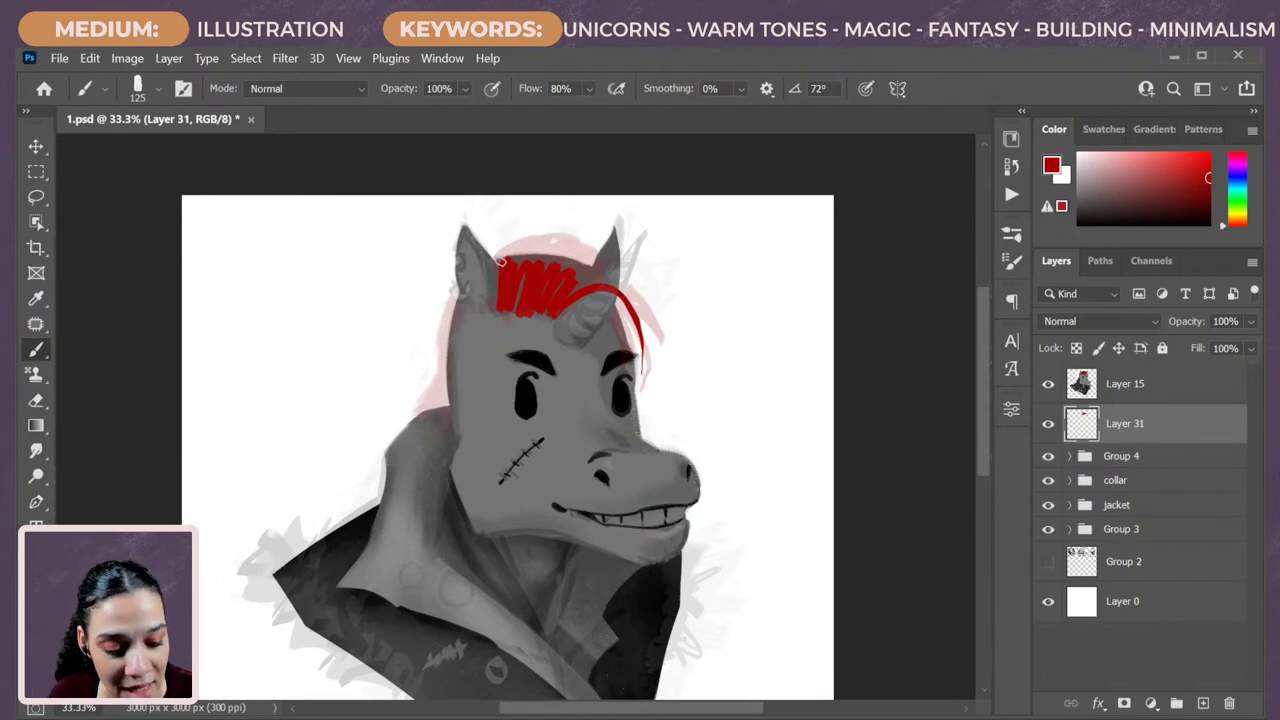
Fill in the red hair over the top of the head and thicken the lock falling past the far ear at 125 px.
mouse_move(503, 262)
left_mouse_down()
mouse_move(593, 300)
mouse_move(509, 262)
mouse_move(576, 246)
mouse_move(591, 268)
mouse_move(556, 289)
mouse_move(597, 286)
mouse_move(534, 290)
mouse_move(522, 278)
mouse_move(543, 250)
left_mouse_up()
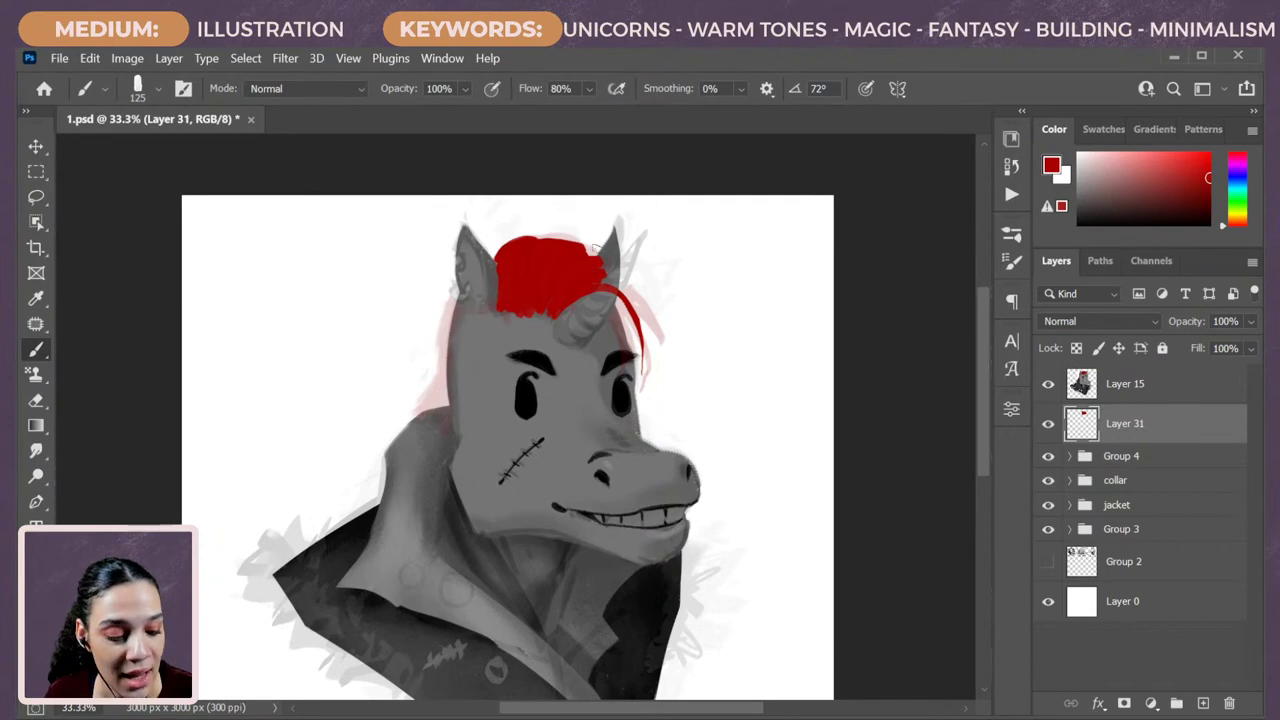
mouse_move(587, 258)
left_mouse_down()
mouse_move(614, 282)
mouse_move(612, 270)
mouse_move(648, 336)
left_mouse_up()
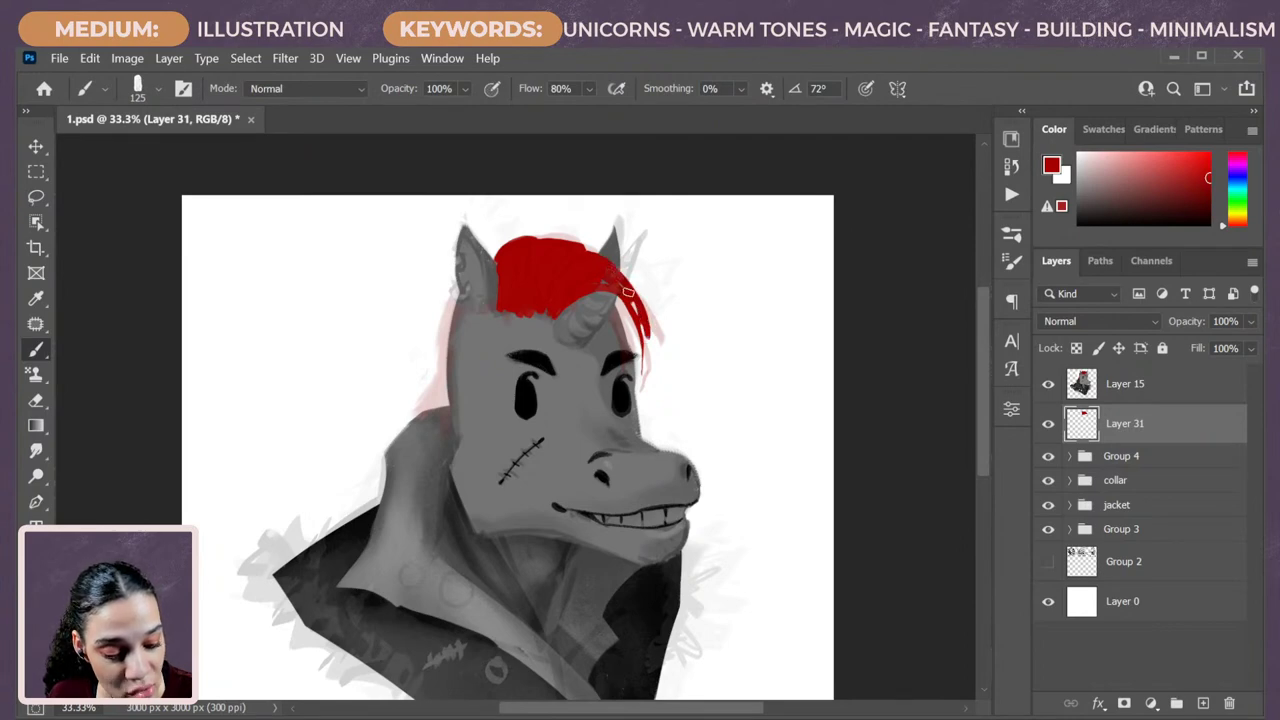
mouse_move(612, 285)
left_mouse_down()
mouse_move(642, 327)
mouse_move(646, 360)
left_mouse_up()
Trim the outer edge of the far lock with the Eraser at 40 px and refine its pointed tip with the Brush at 70 px.
key("e")
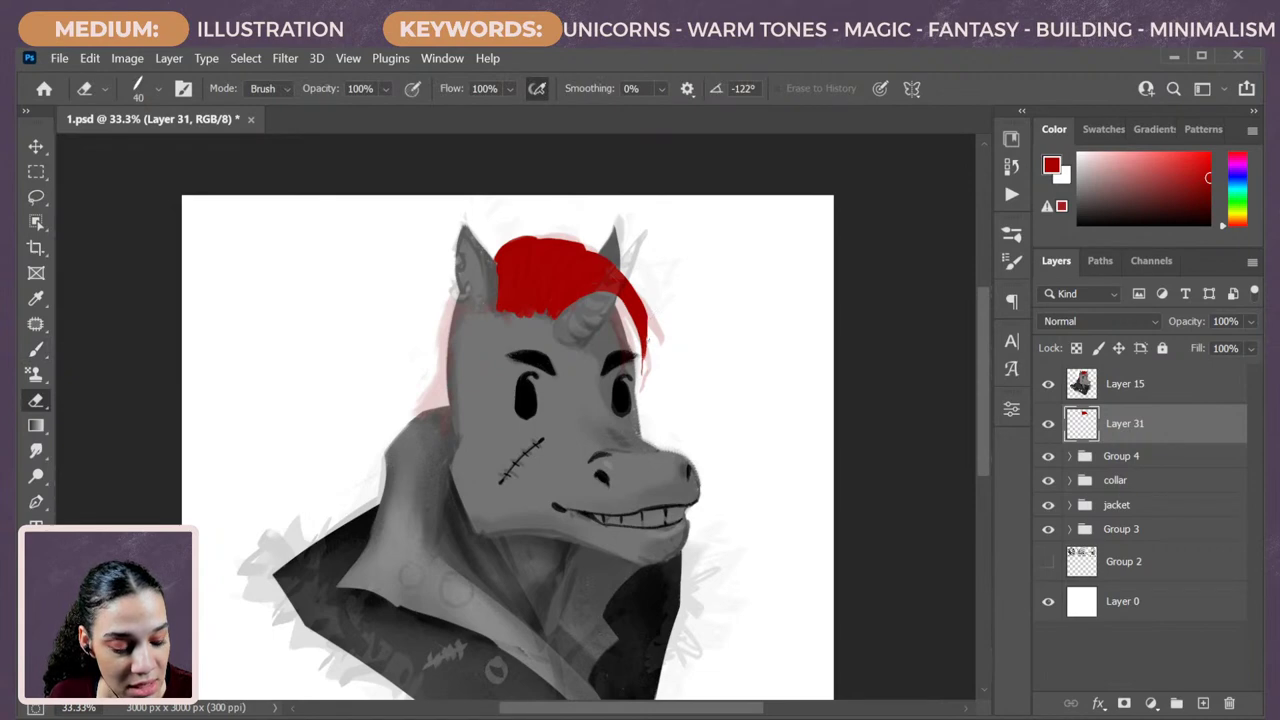
left_click_drag(650, 312, 648, 360)
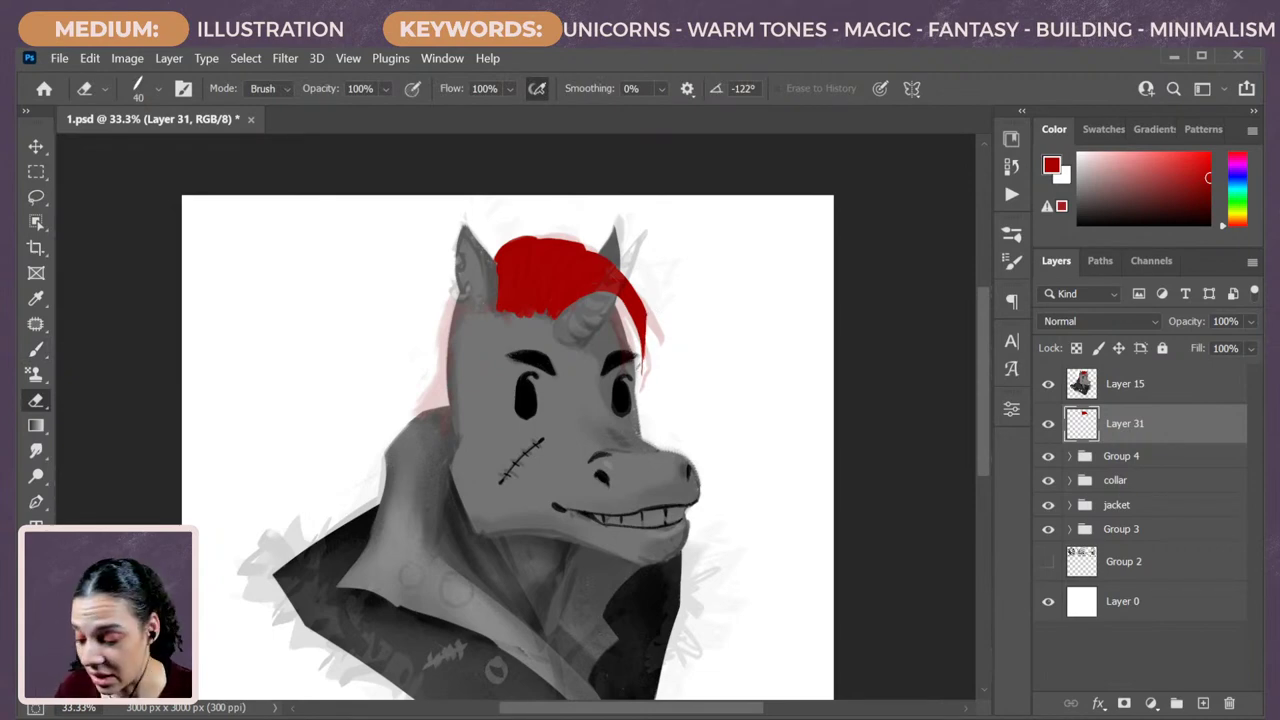
key("b")
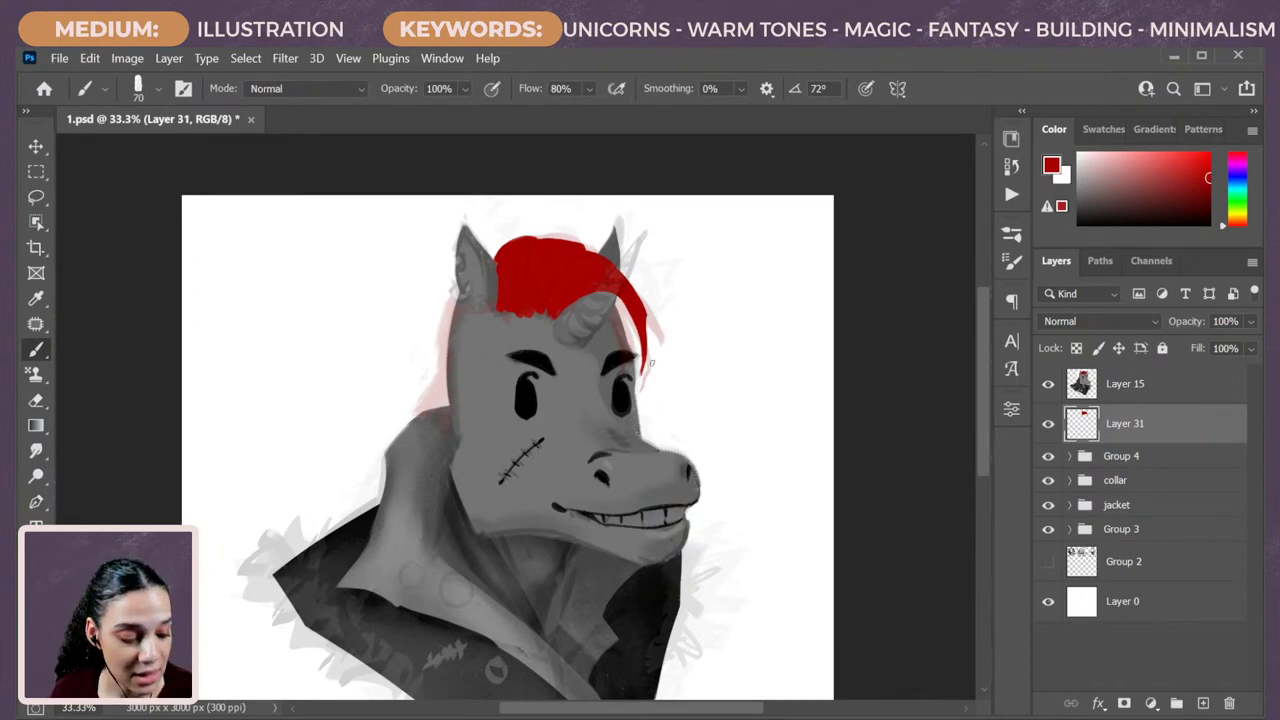
Erase the uneven red hairline along the forehead and around the horn's edge with the Eraser at 40 px.
key("e")
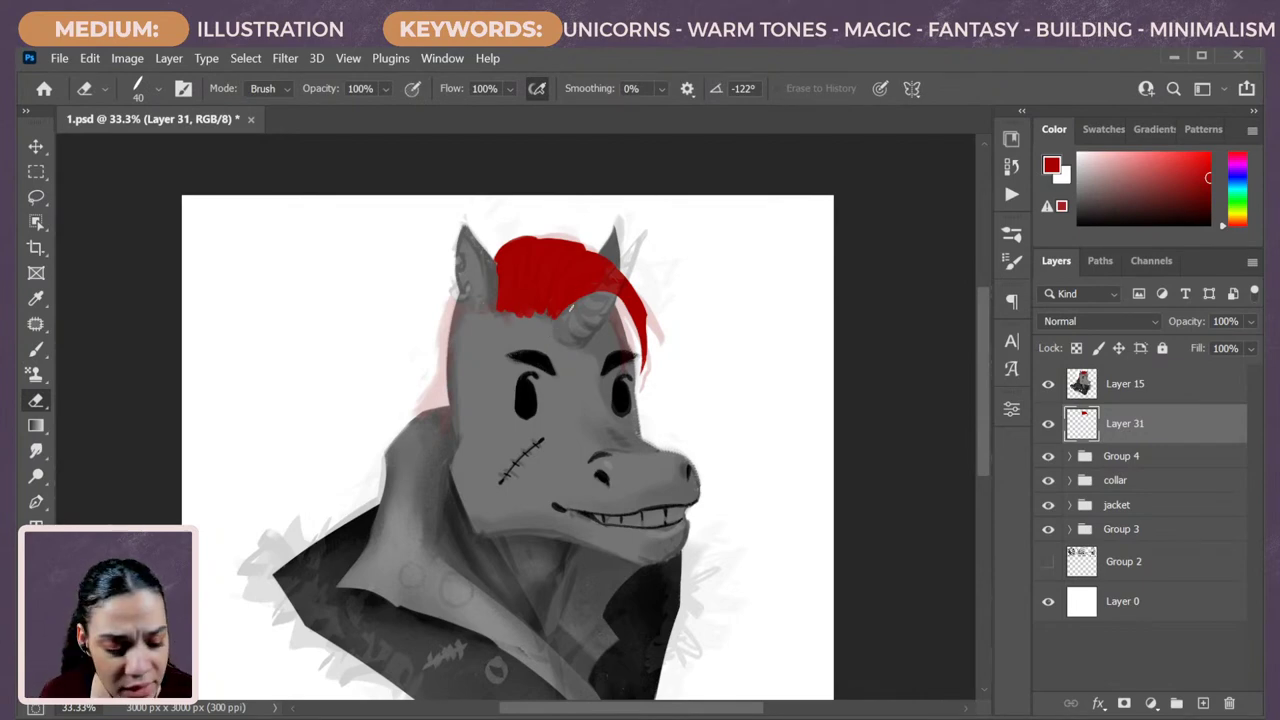
left_click_drag(549, 322, 588, 317)
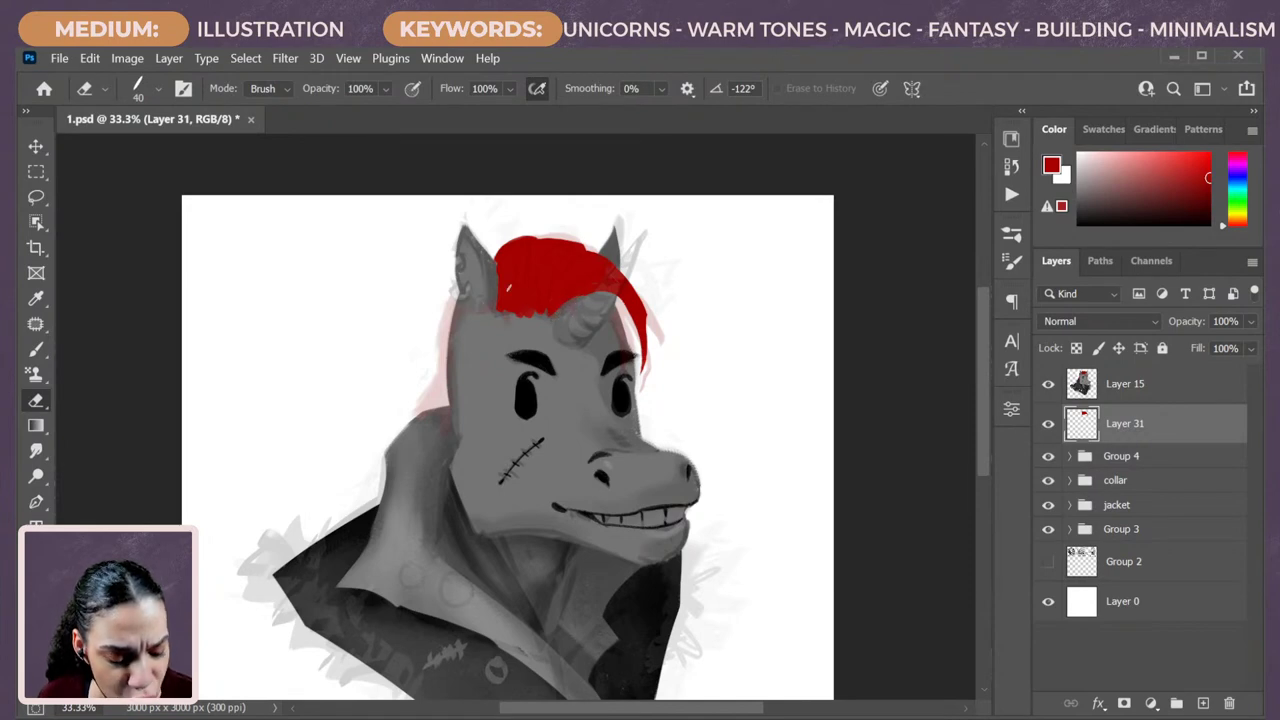
left_click_drag(516, 311, 540, 323)
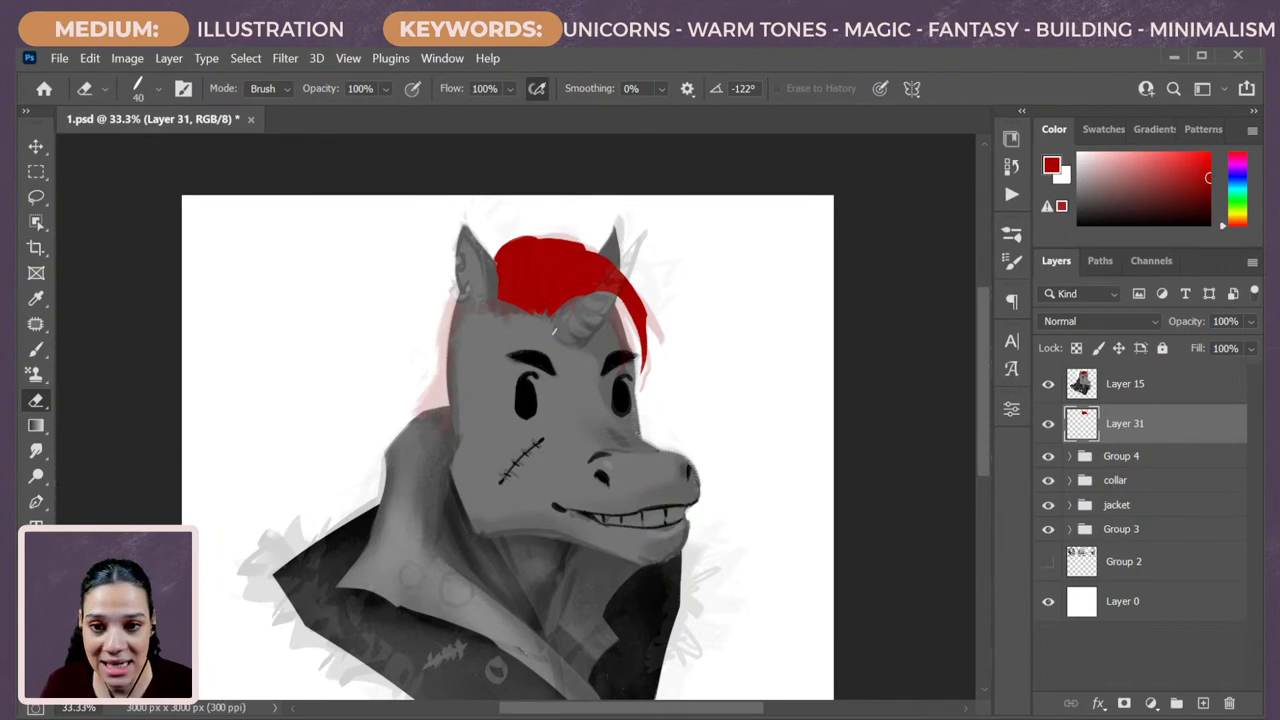
On a new layer between Layer 31 and Group 4, paint darker red hair beside the horn under the far lock with the Brush at 70 px.
key("b")
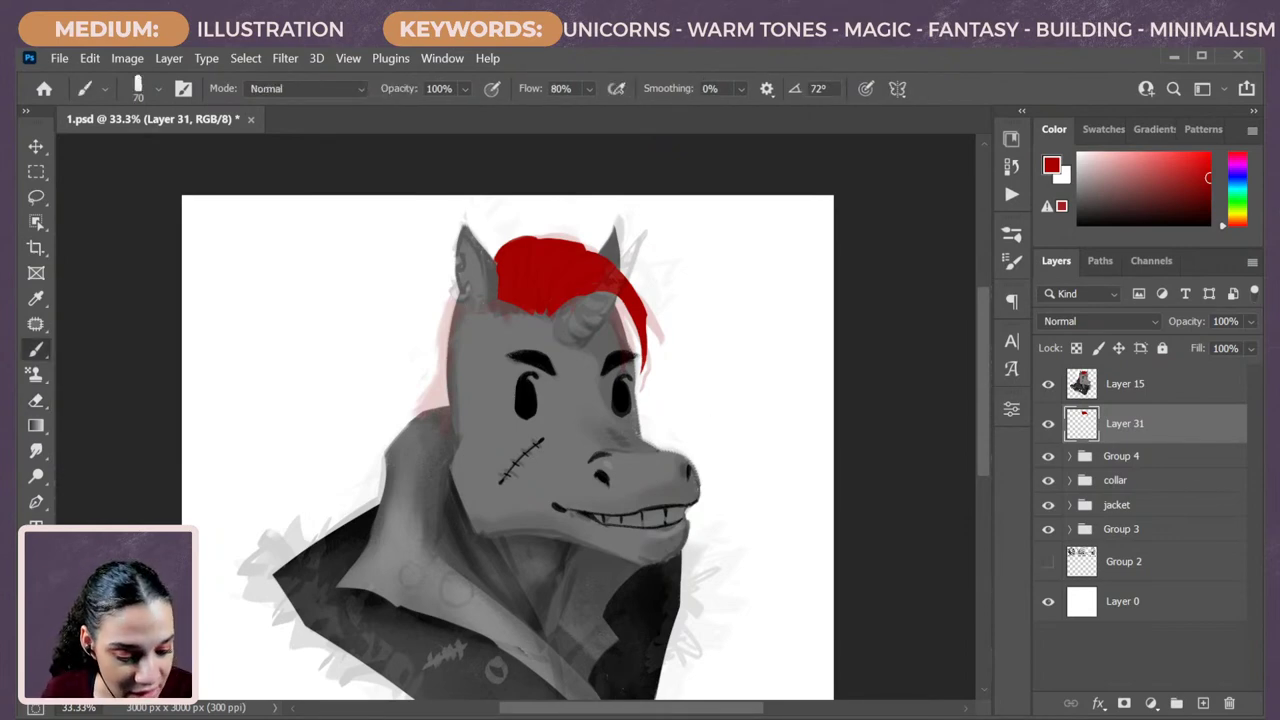
left_click(1178, 463)
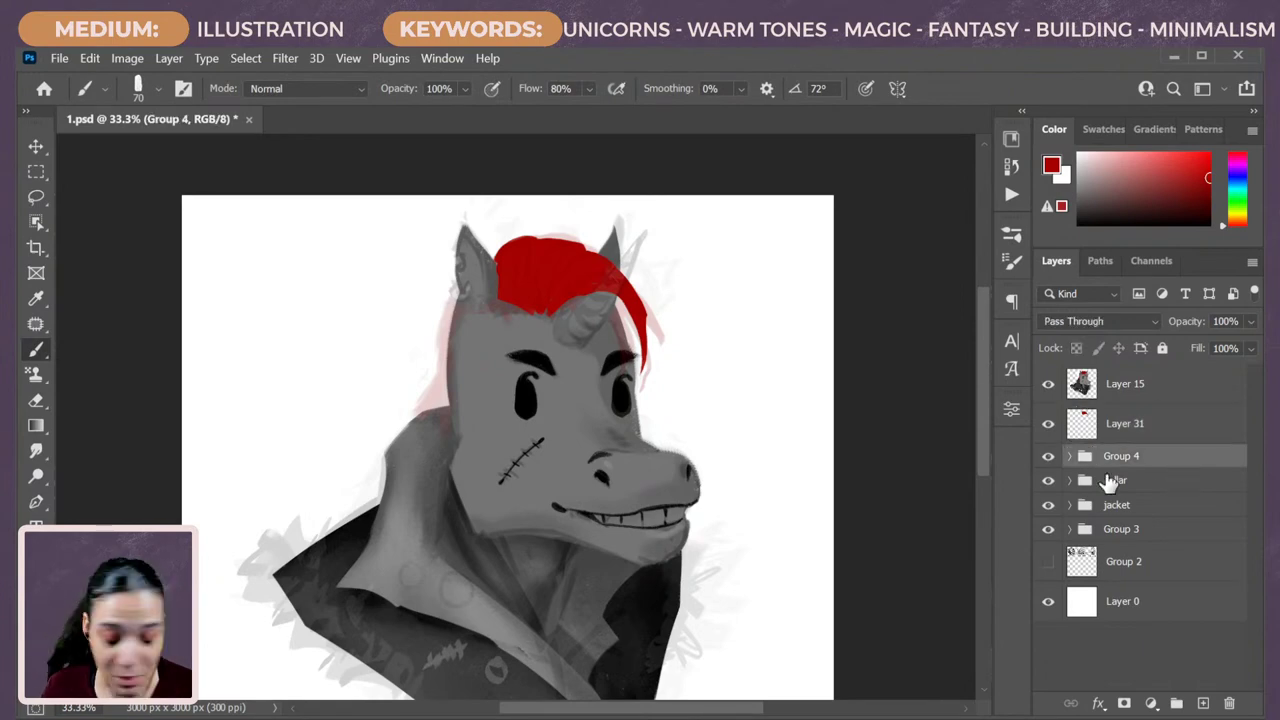
key("ctrl+shift+n")
key("Return")
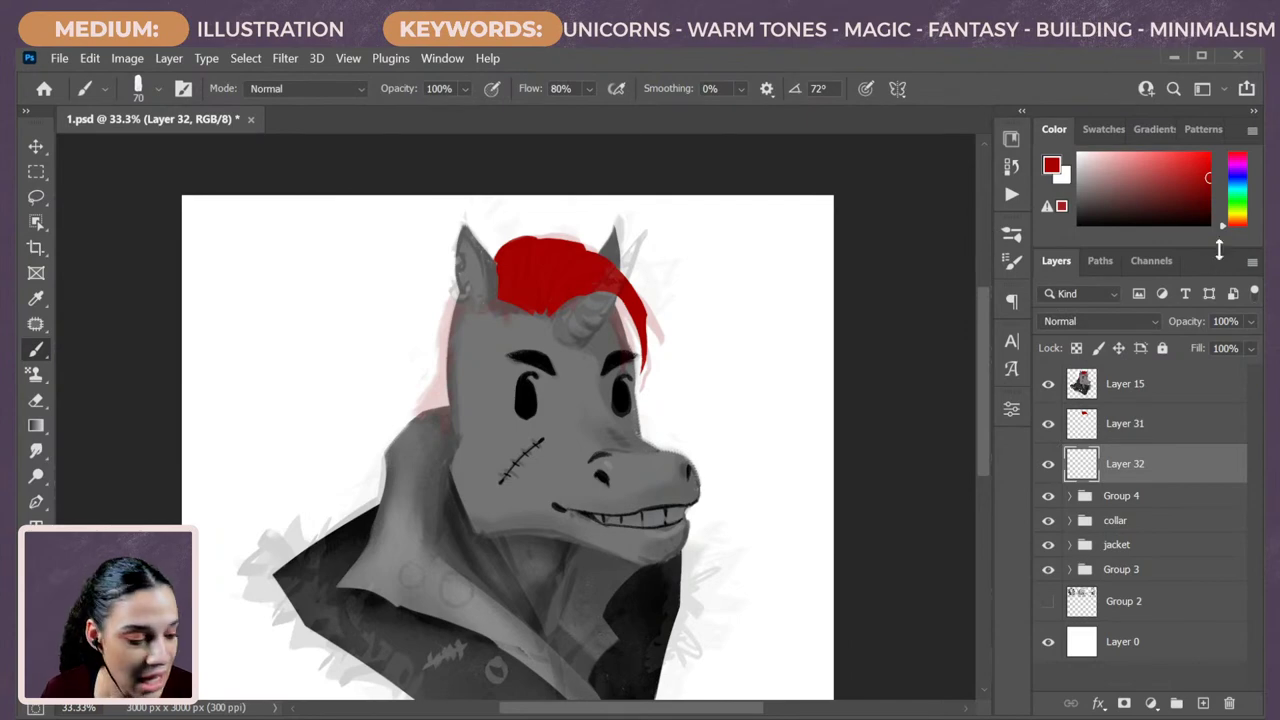
left_click(1208, 192)
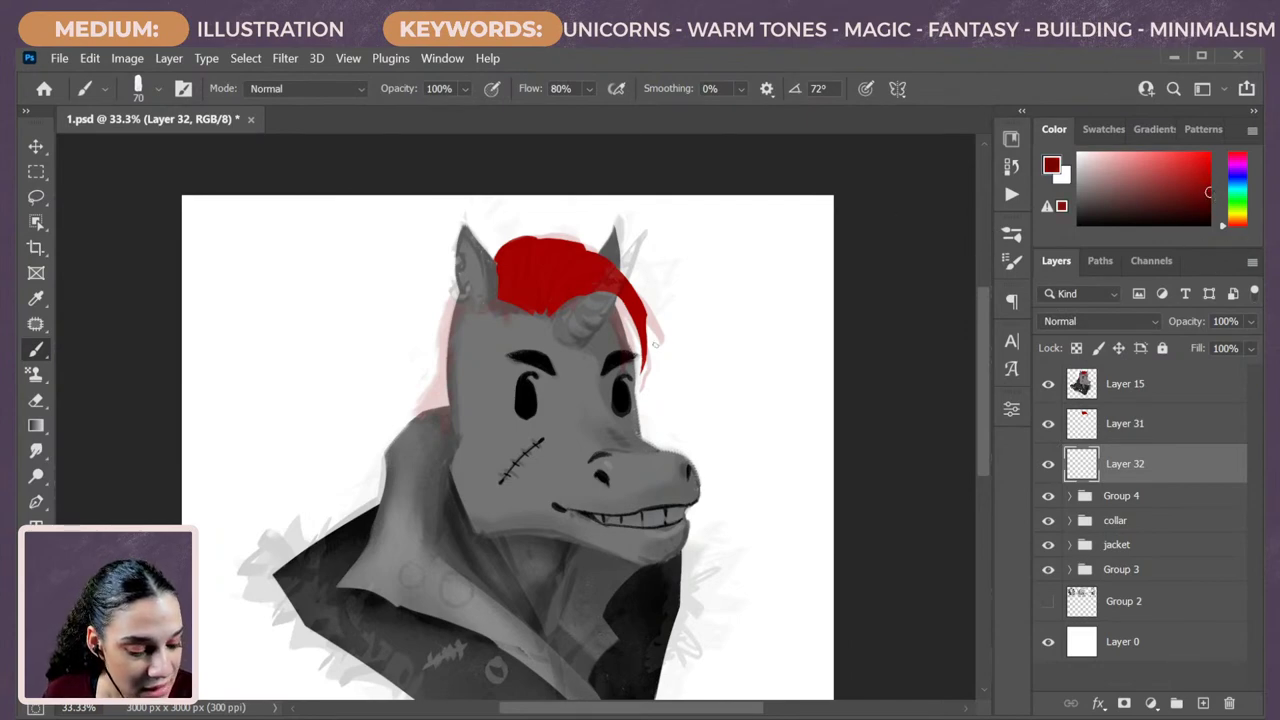
mouse_move(610, 294)
left_mouse_down()
mouse_move(633, 357)
mouse_move(624, 318)
left_mouse_up()
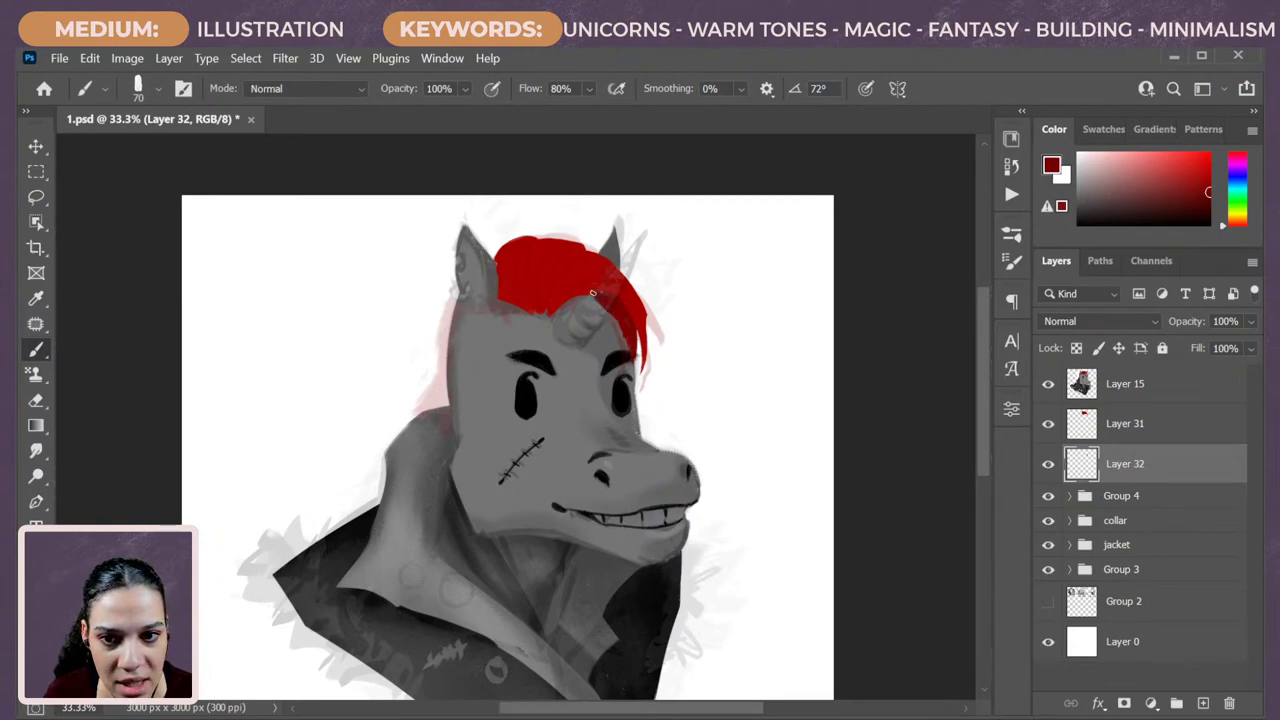
left_click_drag(623, 318, 626, 347)
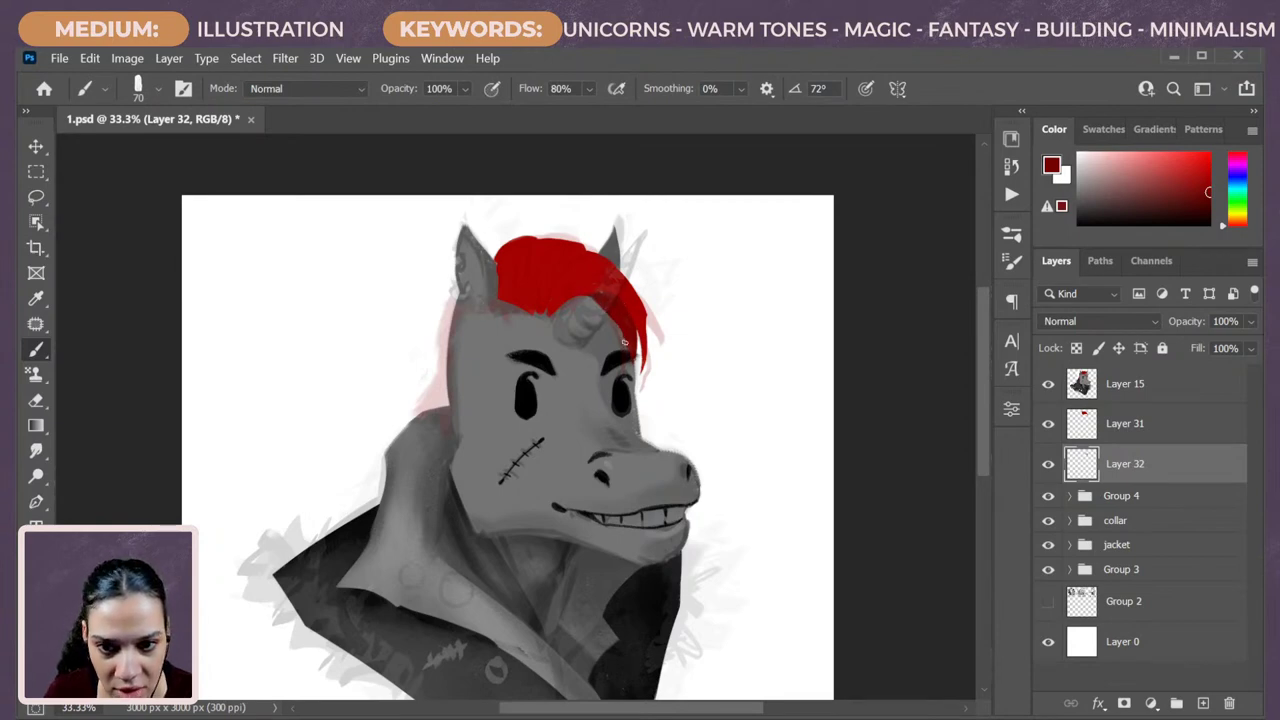
Clean up the darker red hair on Layer 32 along the horn and forehead, alternating the Eraser at 40 px and the Brush at 70 px.
key("e")
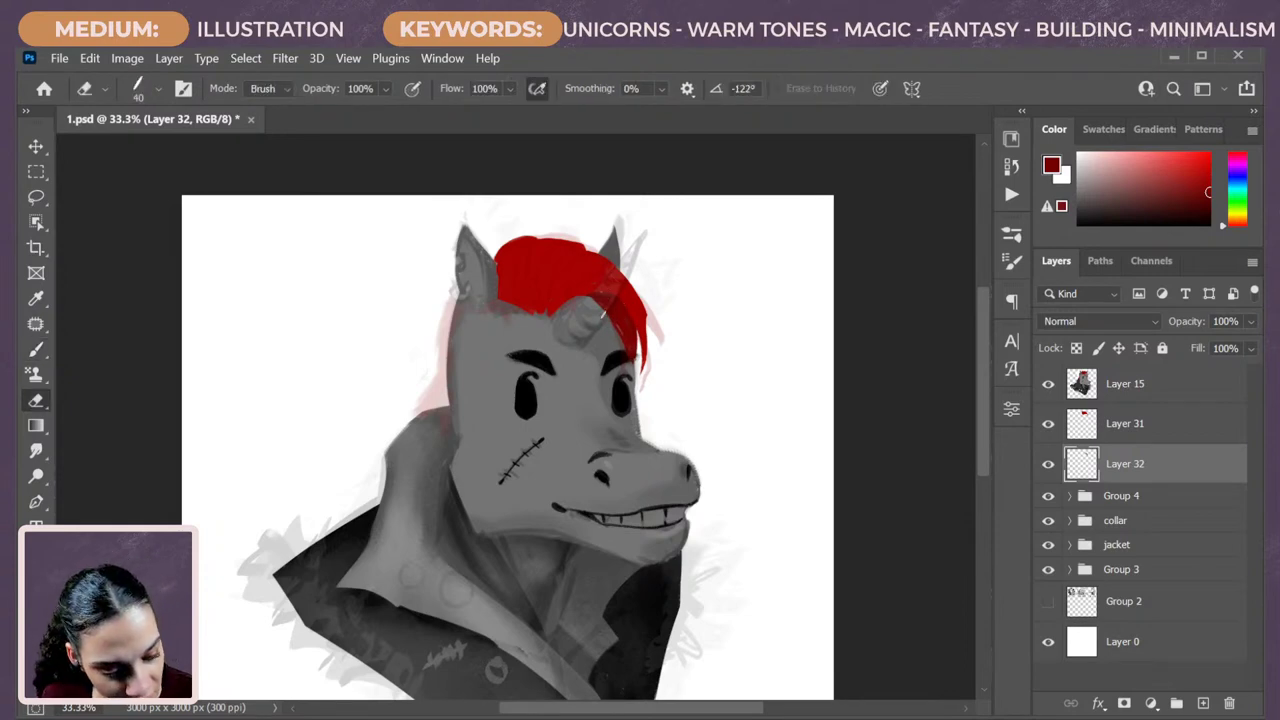
left_click_drag(603, 314, 622, 375)
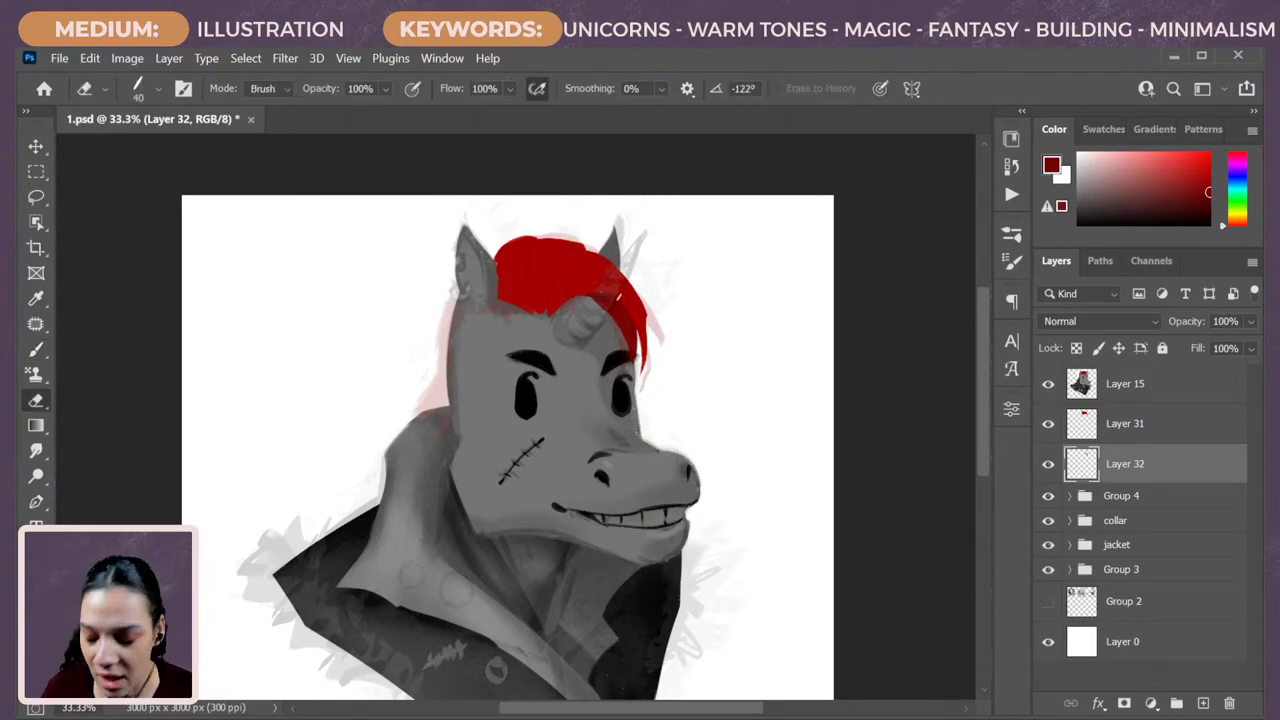
key("b")
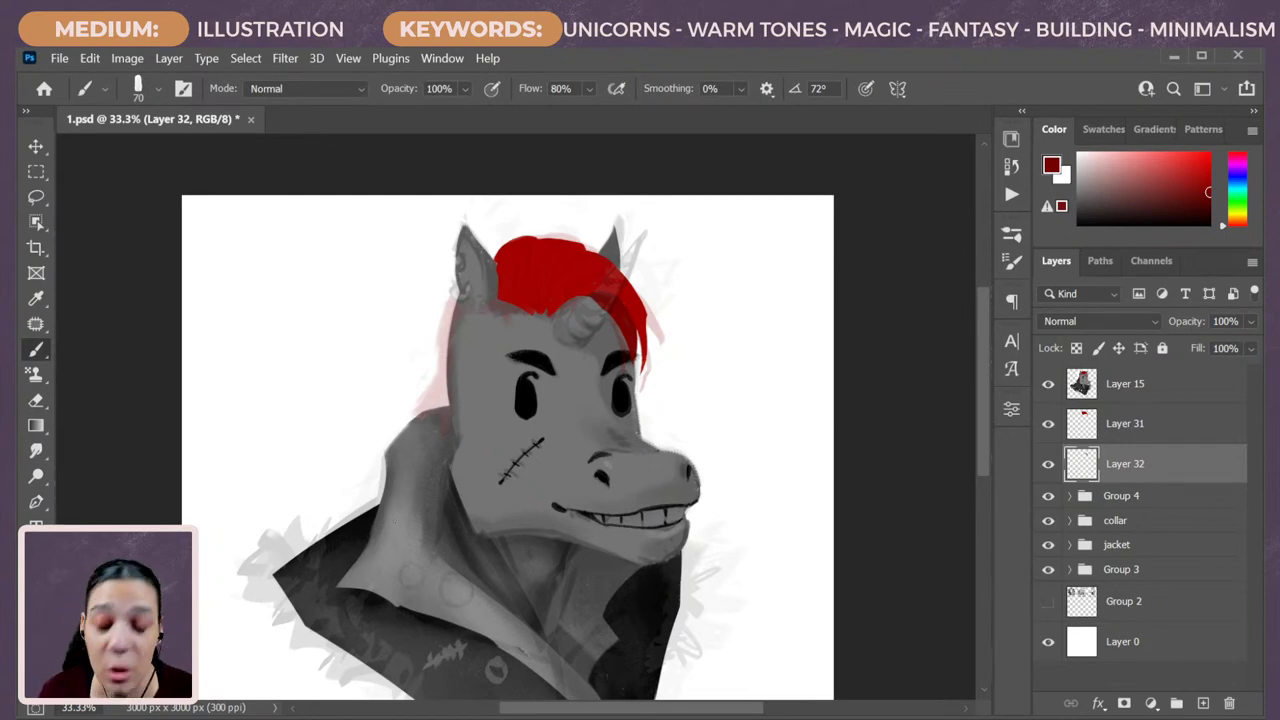
key("e")
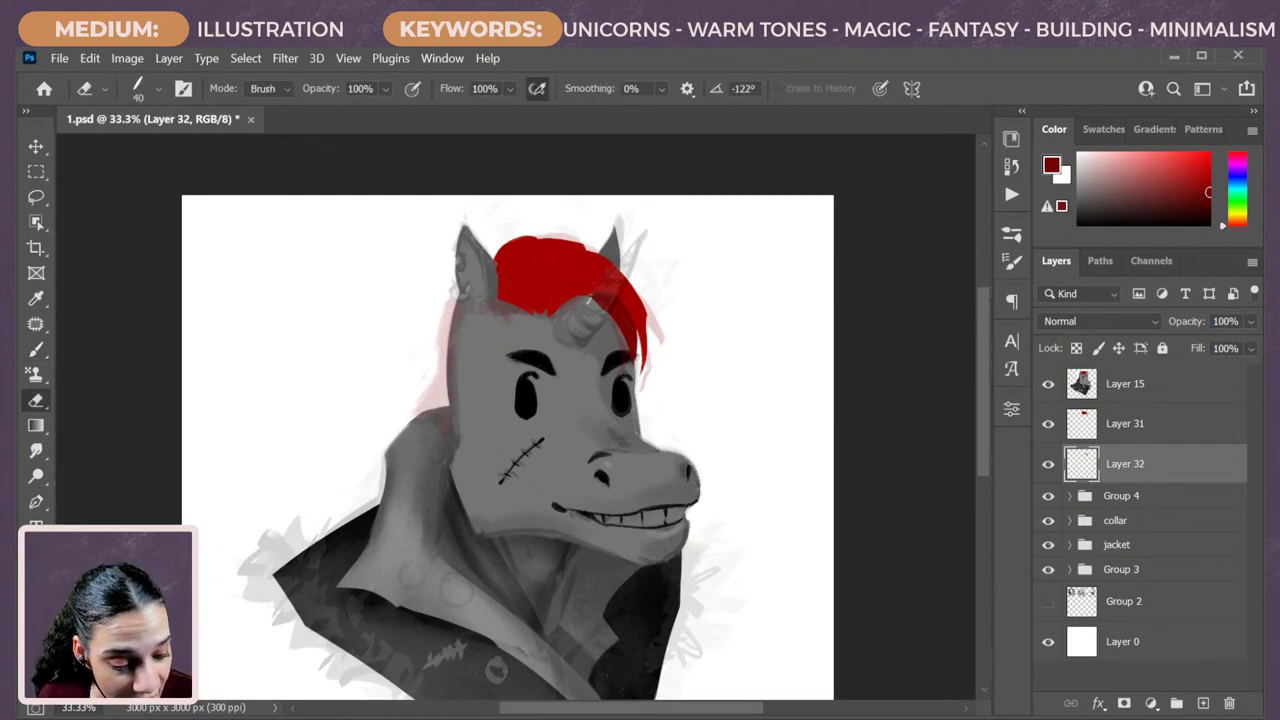
key("b")
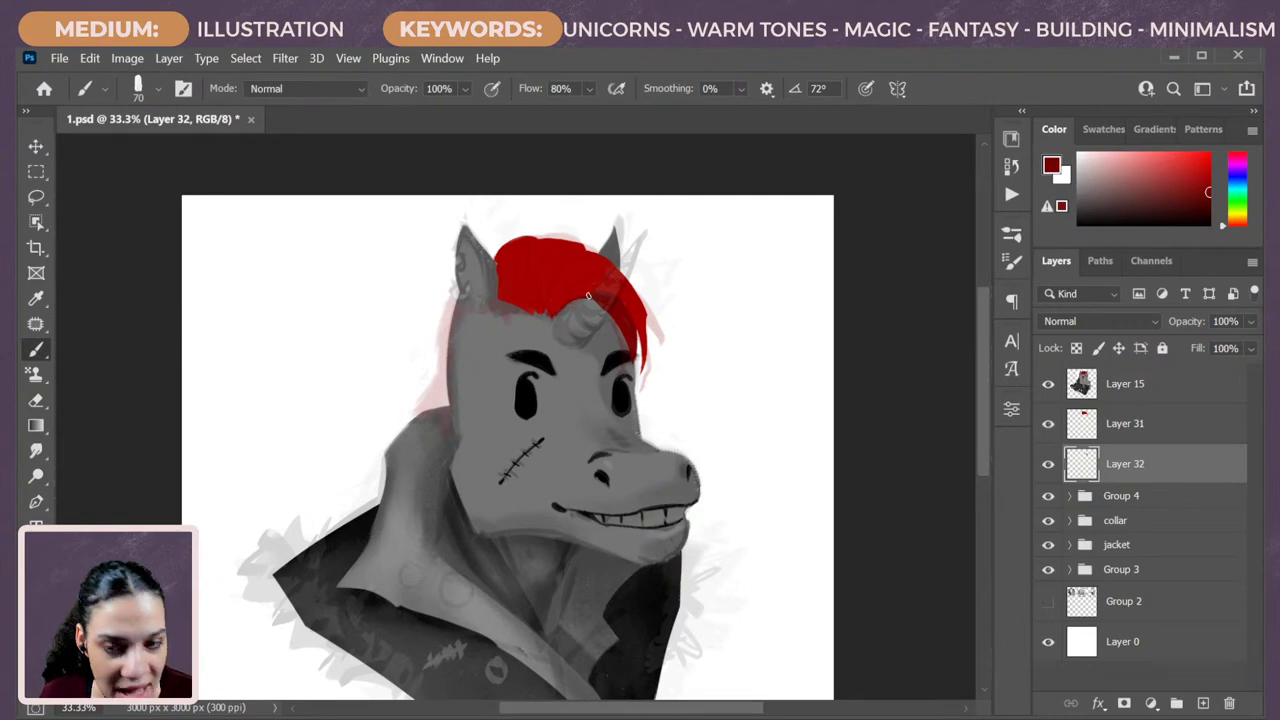
key("e")
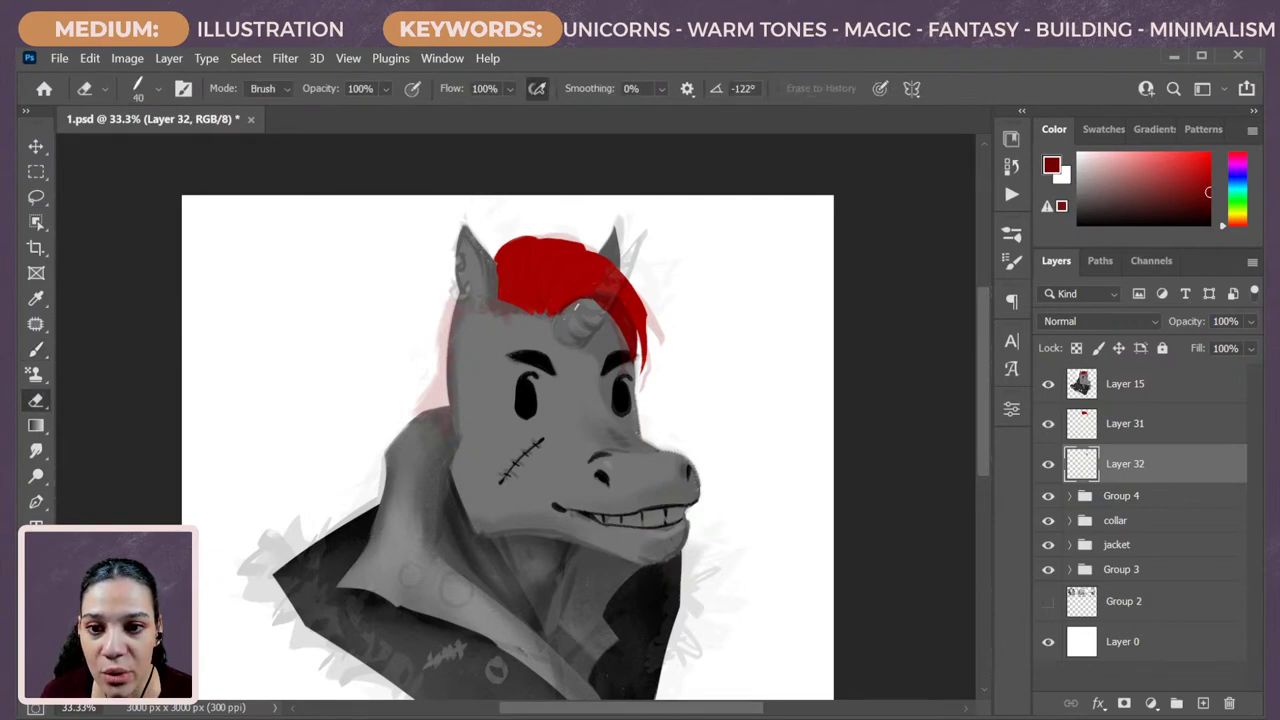
Paint the dark red hair behind the near ear down to the collar on Layer 32, enlarging the Brush from 70 to 100 px.
key("b")
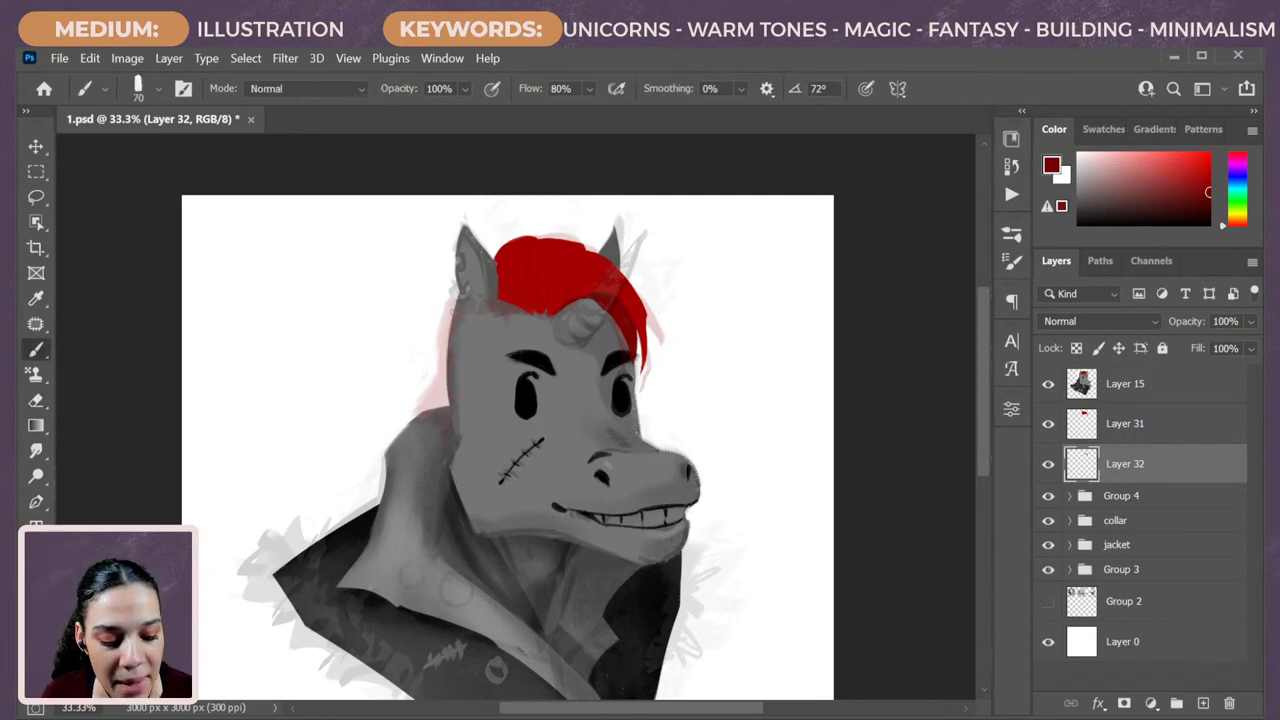
left_click_drag(450, 300, 445, 405)
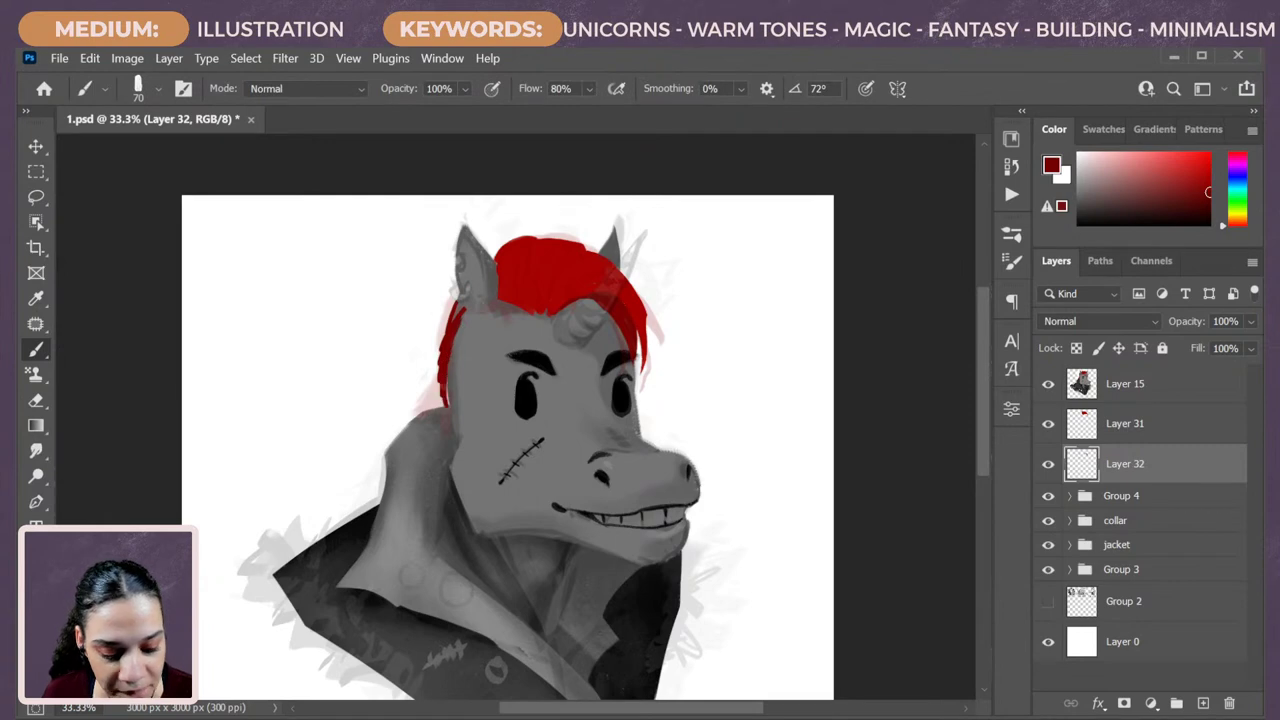
key("bracketright")
key("bracketright")
key("bracketright")
key("bracketright")
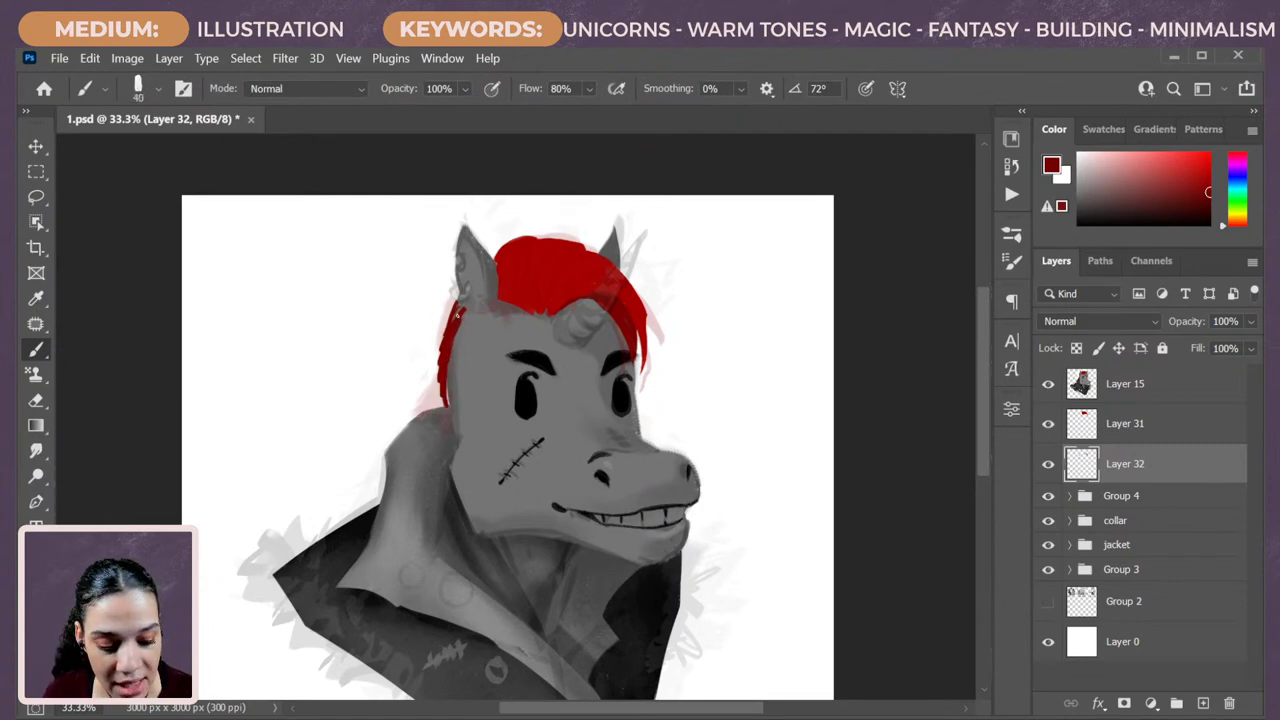
mouse_move(459, 309)
left_mouse_down()
mouse_move(442, 410)
mouse_move(449, 308)
mouse_move(428, 390)
mouse_move(427, 352)
mouse_move(436, 394)
mouse_move(461, 306)
mouse_move(441, 333)
left_mouse_up()
left_click_drag(460, 307, 453, 349)
Trim the back hair's inner edge with the Eraser at 40 px and extend it along the cheek to a pointed tip with the Brush at 100 px.
key("e")
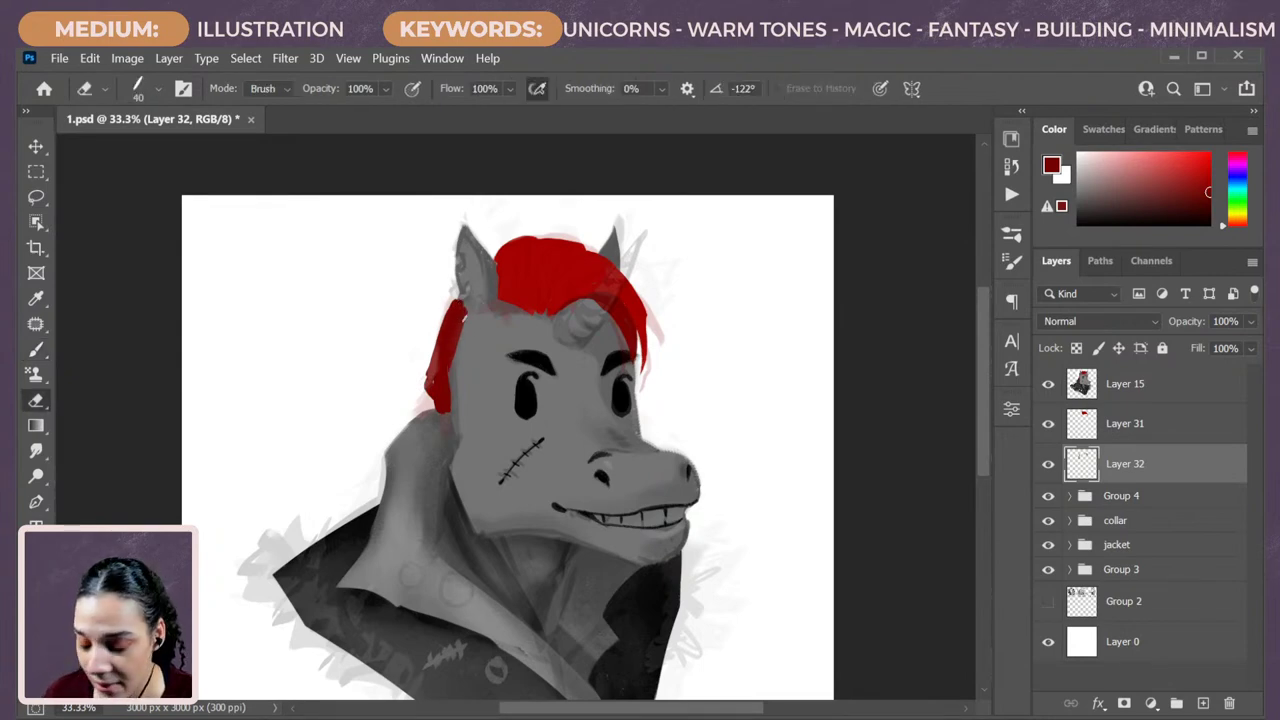
left_click_drag(463, 325, 452, 395)
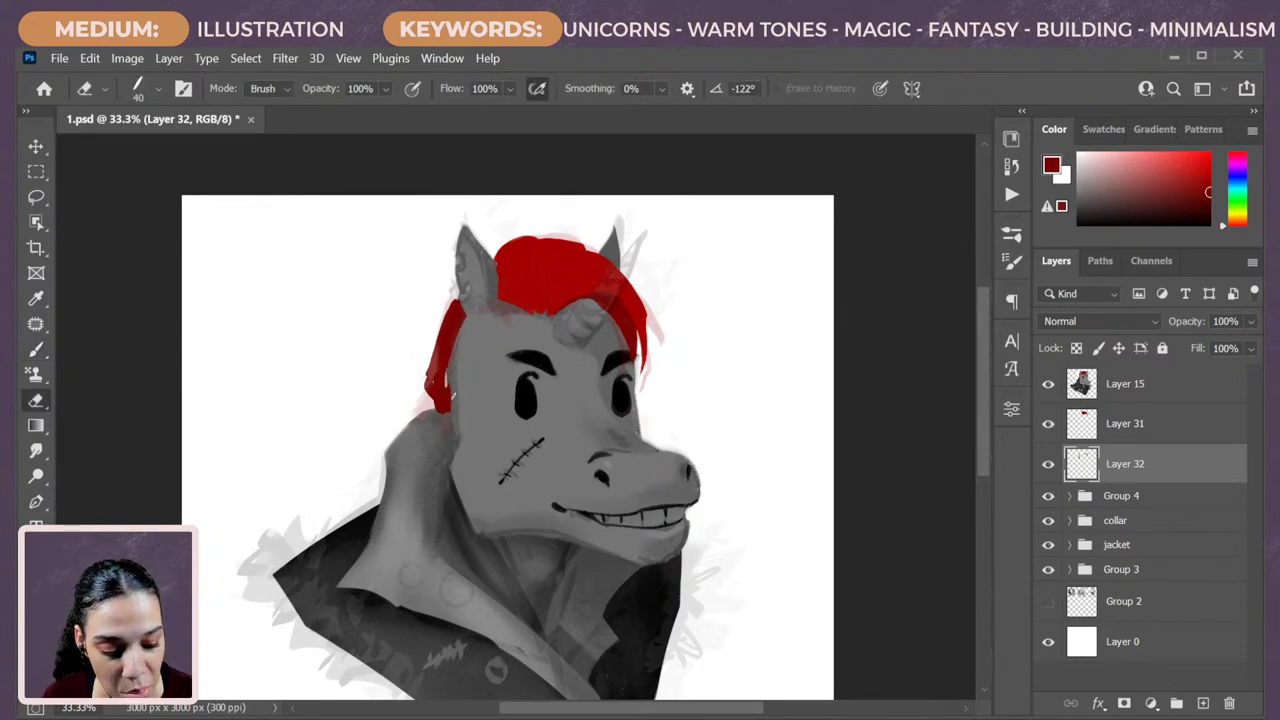
key("b")
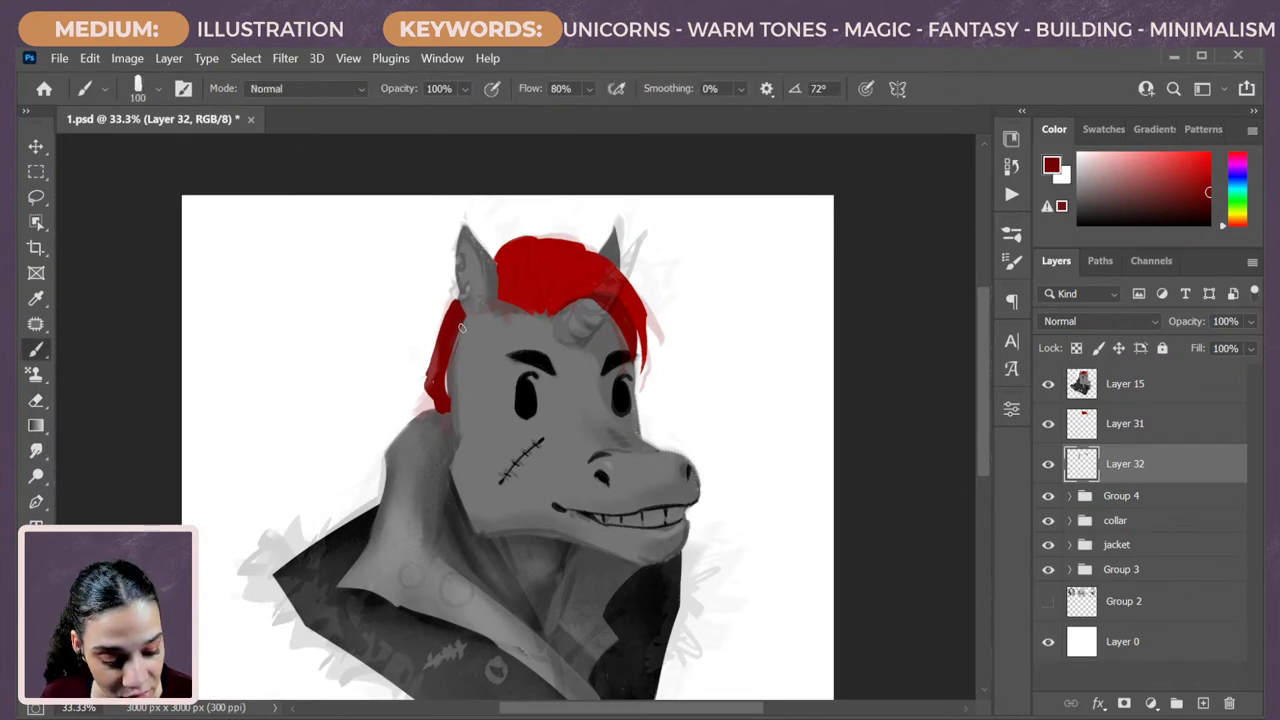
left_click_drag(463, 328, 450, 398)
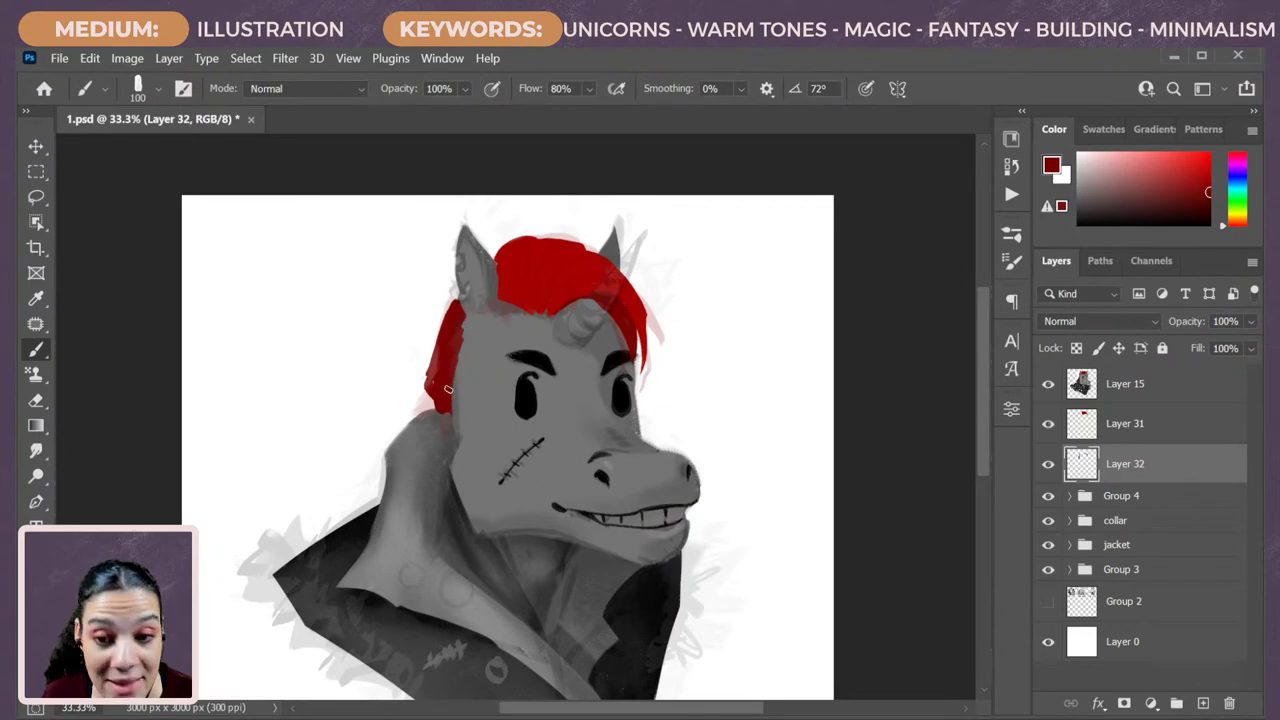
left_click_drag(450, 395, 453, 343)
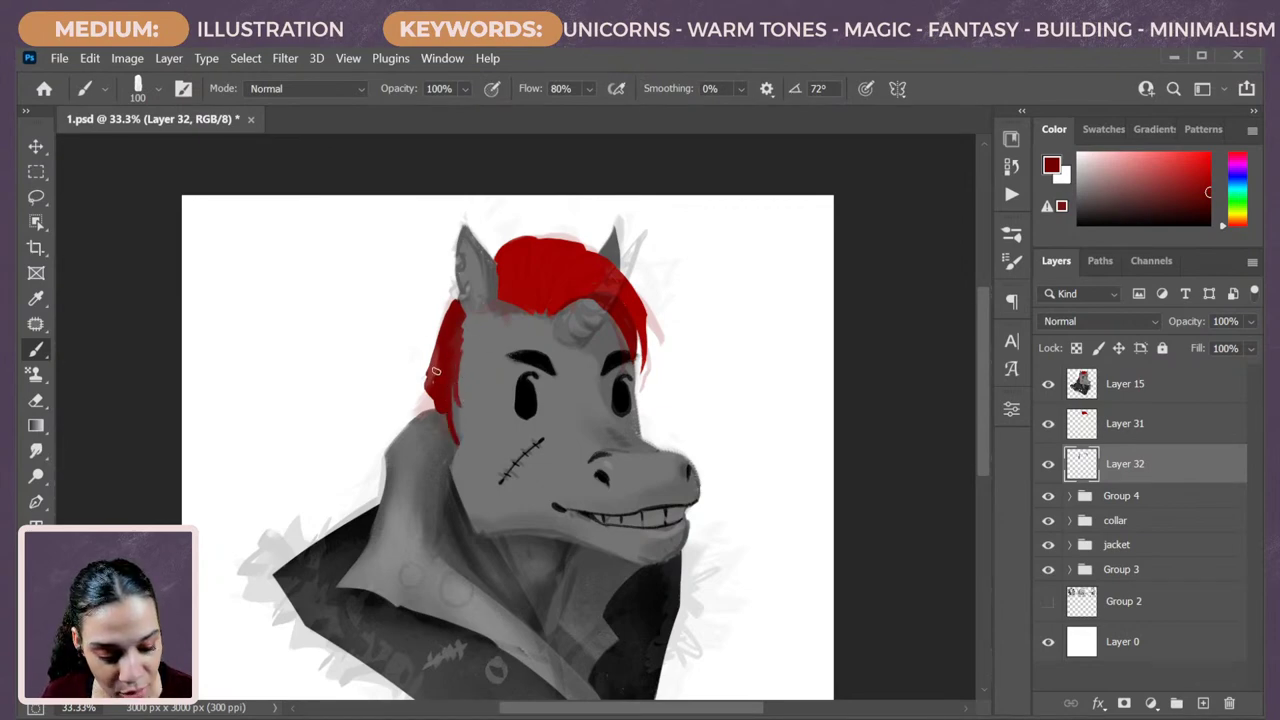
Smooth the back hair's outer edge with the Eraser at 40 px and repaint its loose strands above the collar with the Brush at 100 px.
key("e")
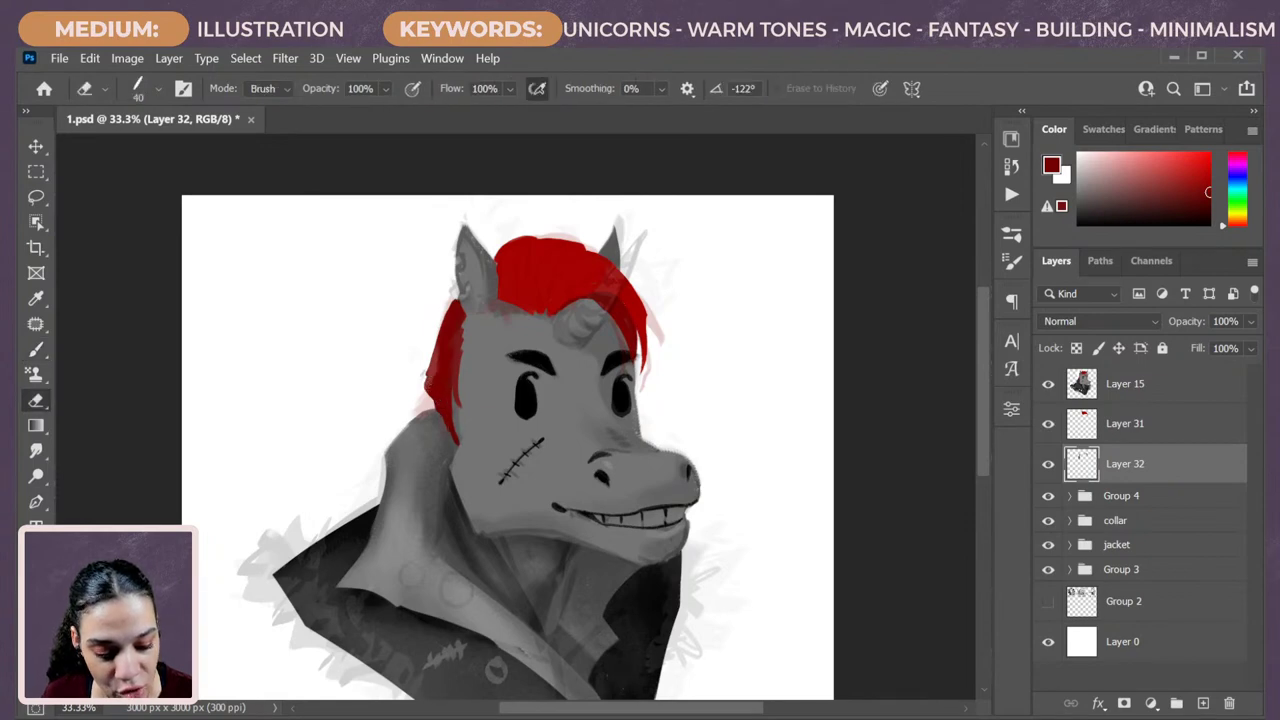
mouse_move(430, 400)
left_mouse_down()
mouse_move(427, 360)
mouse_move(436, 408)
left_mouse_up()
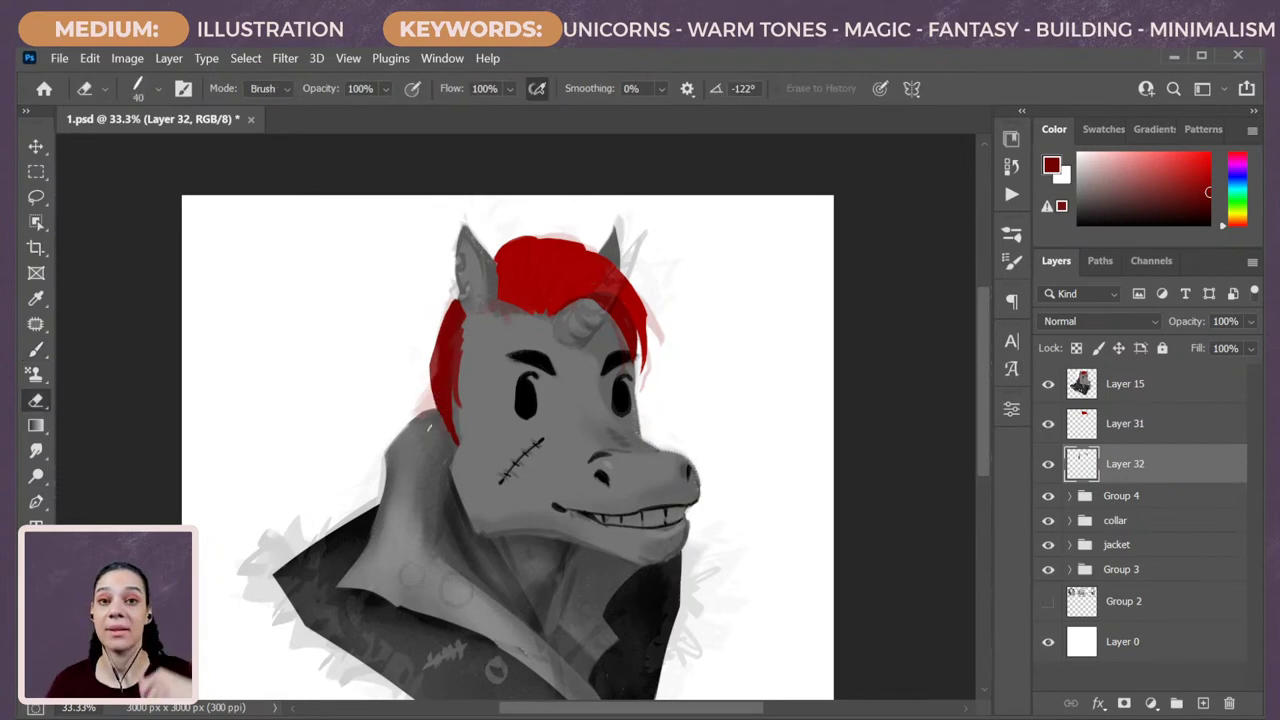
key("b")
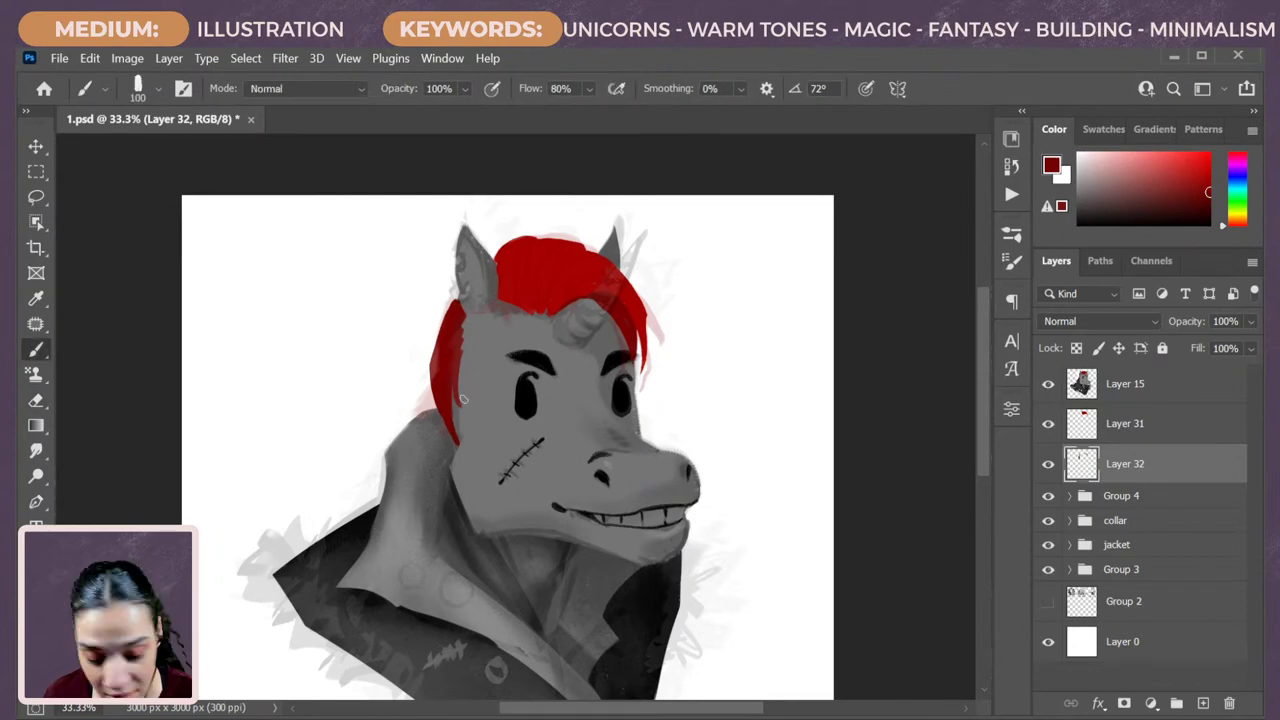
left_click_drag(436, 347, 444, 407)
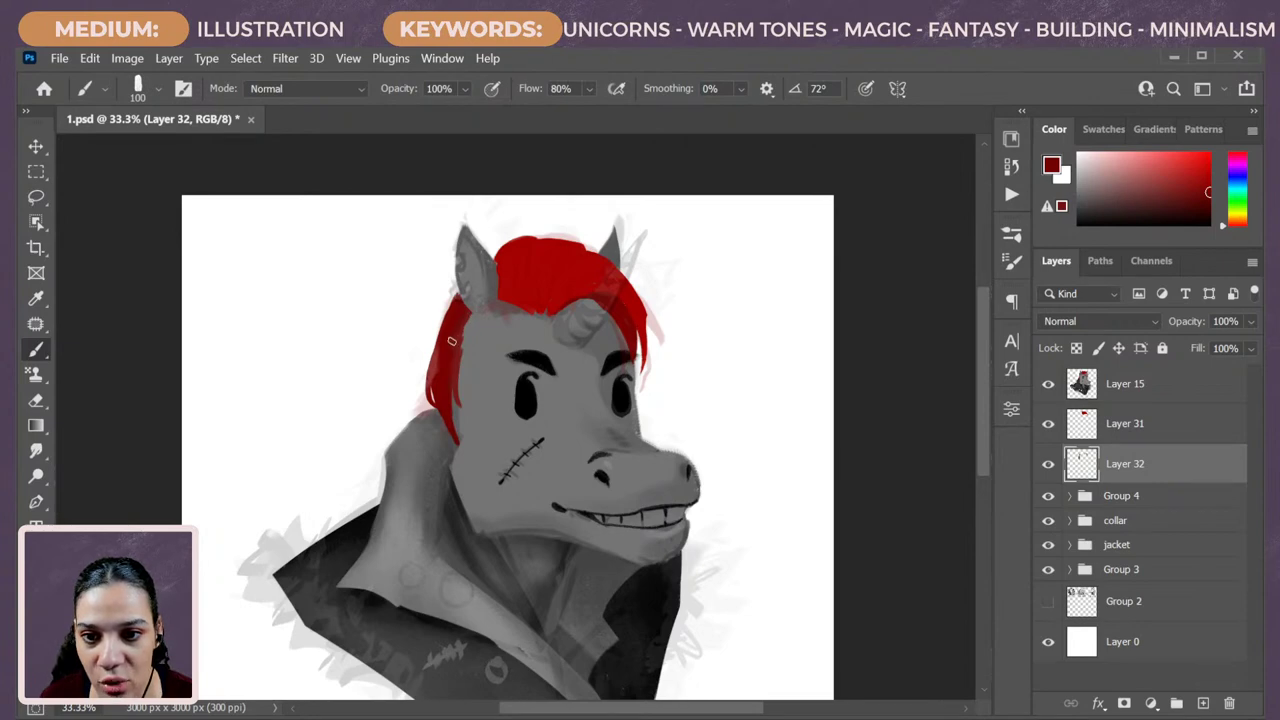
On a new layer above Layer 31, paint darker red strand lines through the hair on top of the head.
left_click(1177, 428)
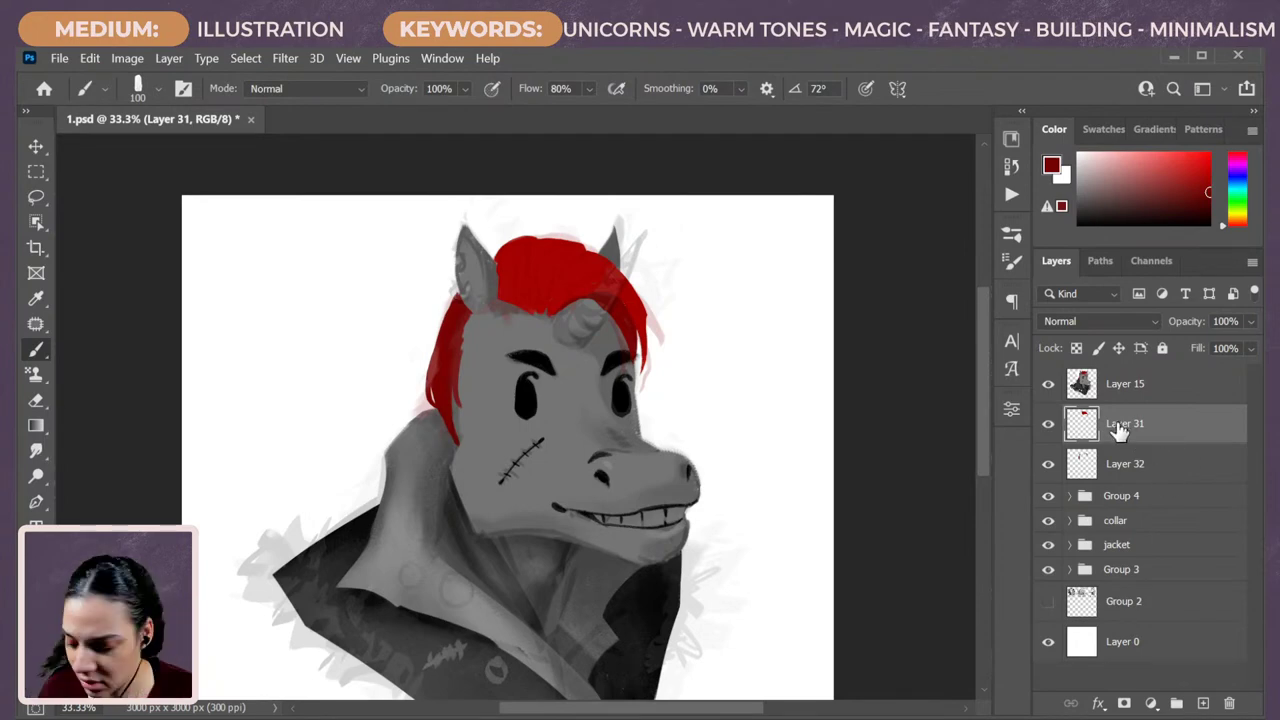
key("ctrl+shift+n")
key("Return")
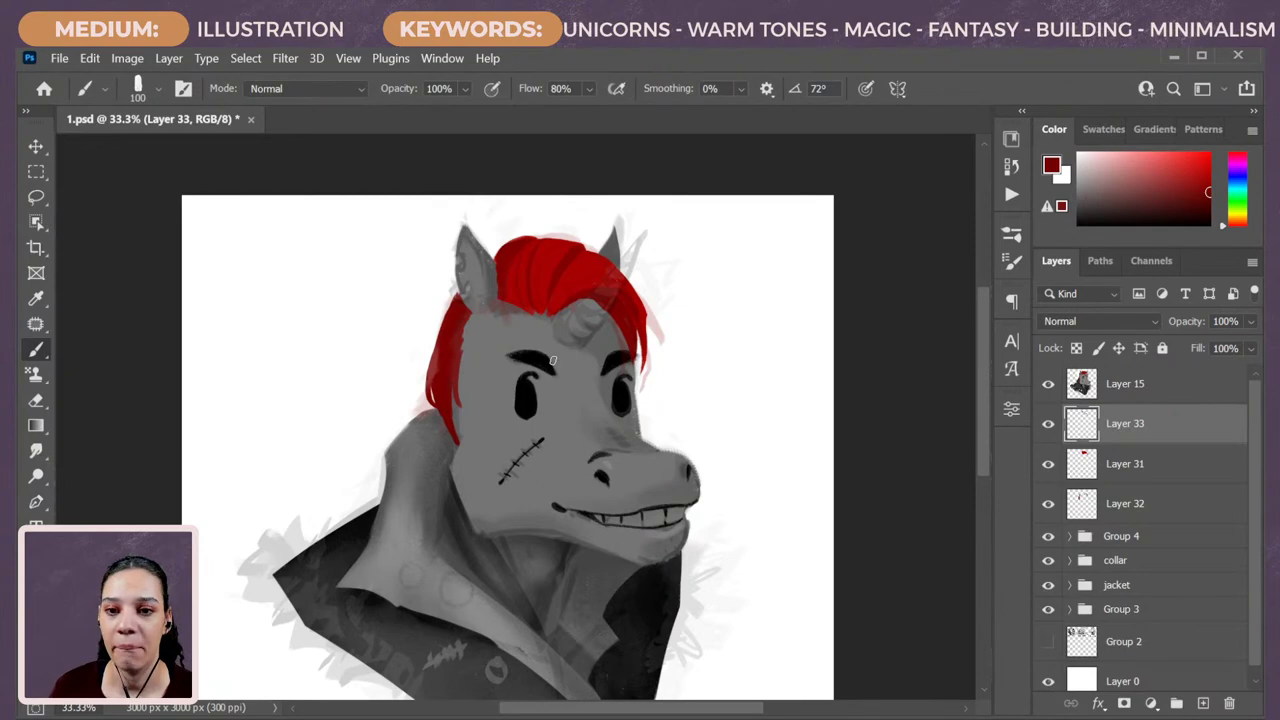
Add another layer above Layer 33 with a darker red chosen, and group it with Layers 33, 31 and 32.
left_click(1166, 509)
left_click(1178, 436)
key("shift+ctrl+n")
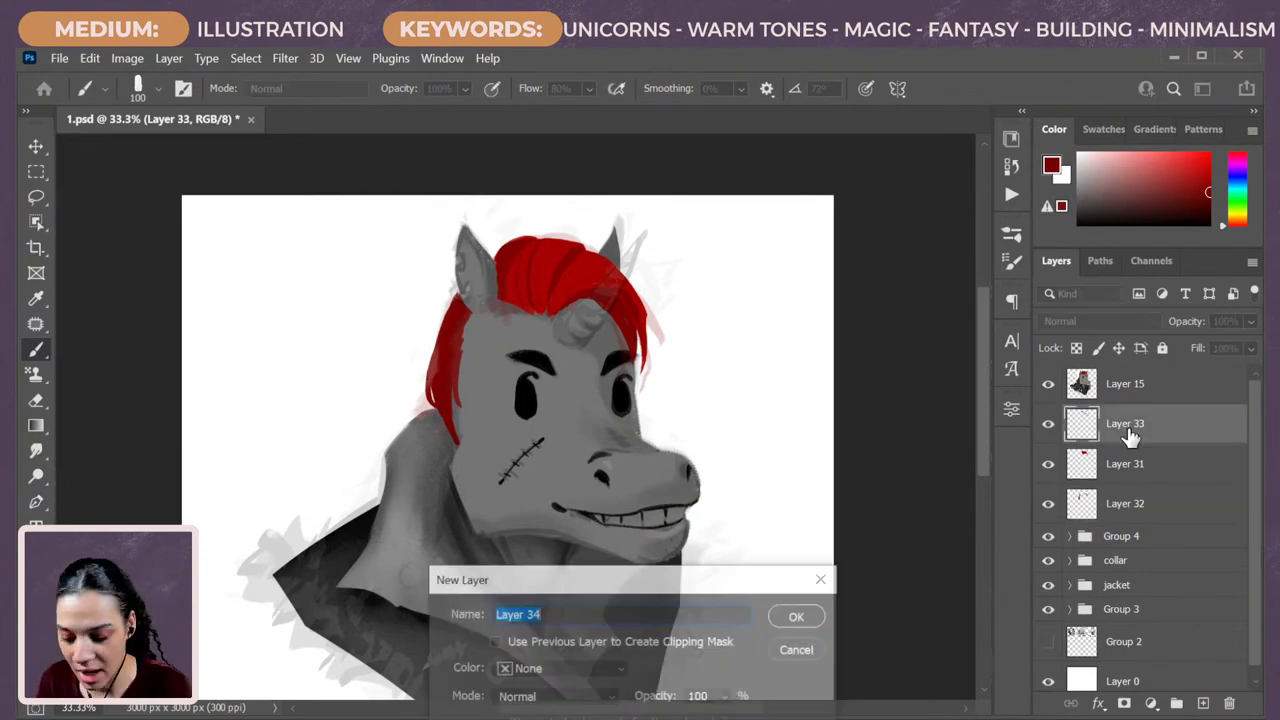
key("Return")
left_click(1203, 202)
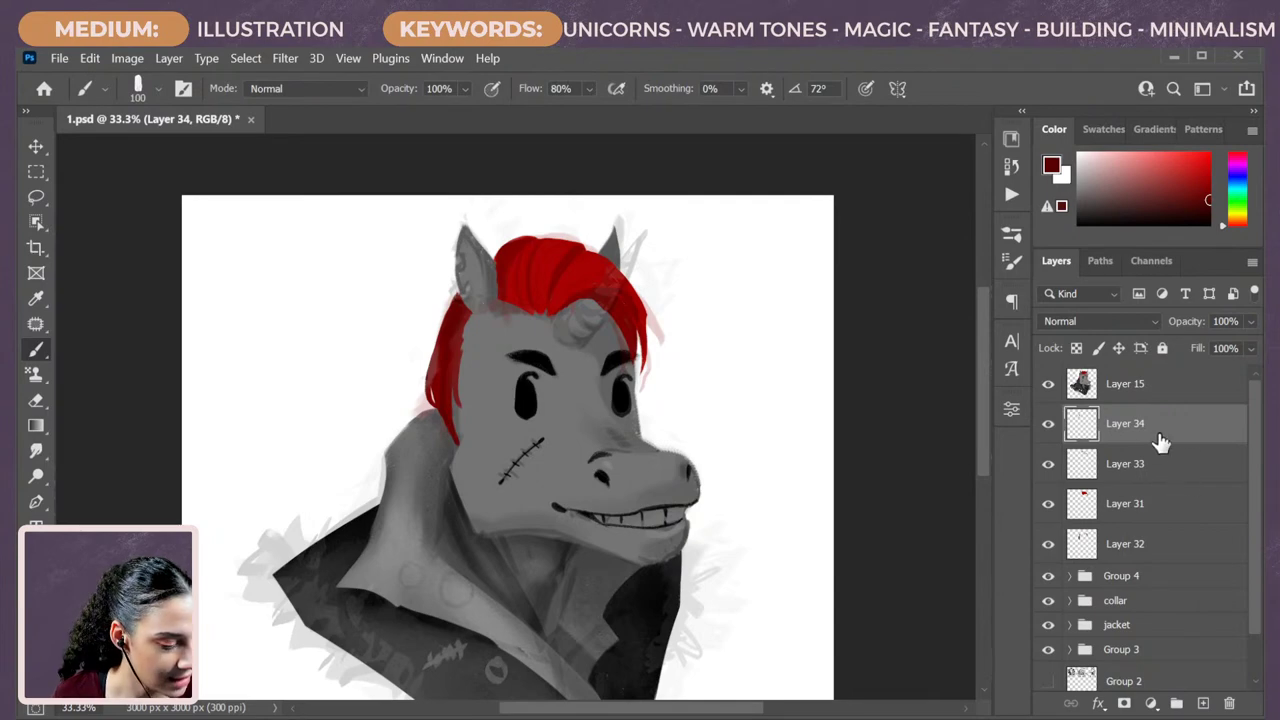
left_click(1160, 548, "shift")
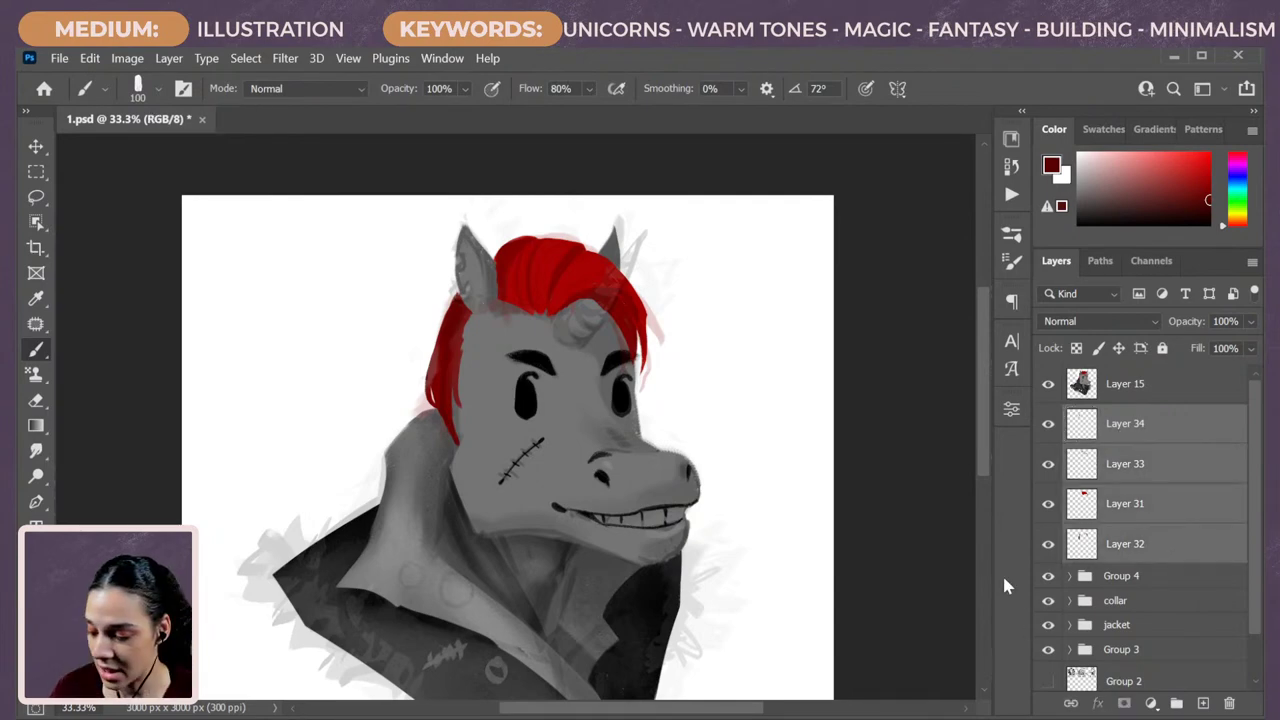
key("ctrl+g")
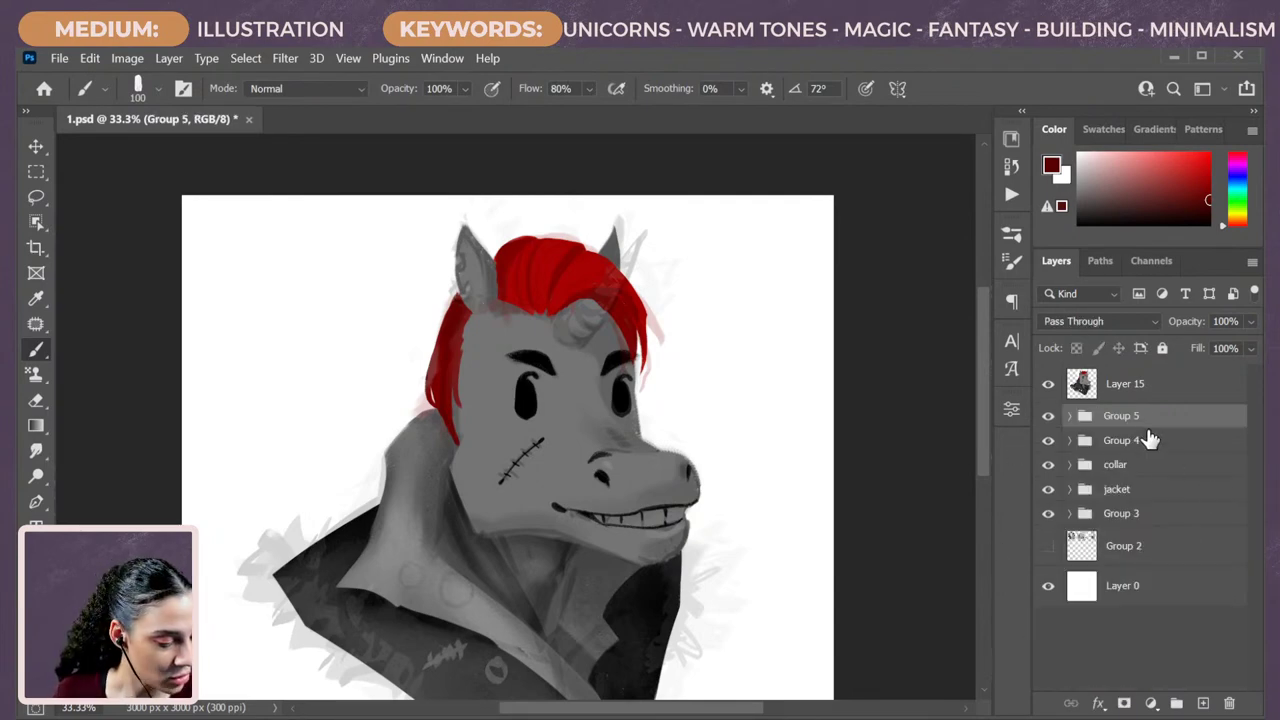
On a new layer above the hair group, paint the horn's rounded base in dark grey sampled from the jacket.
key("ctrl+shift+n")
key("Return")
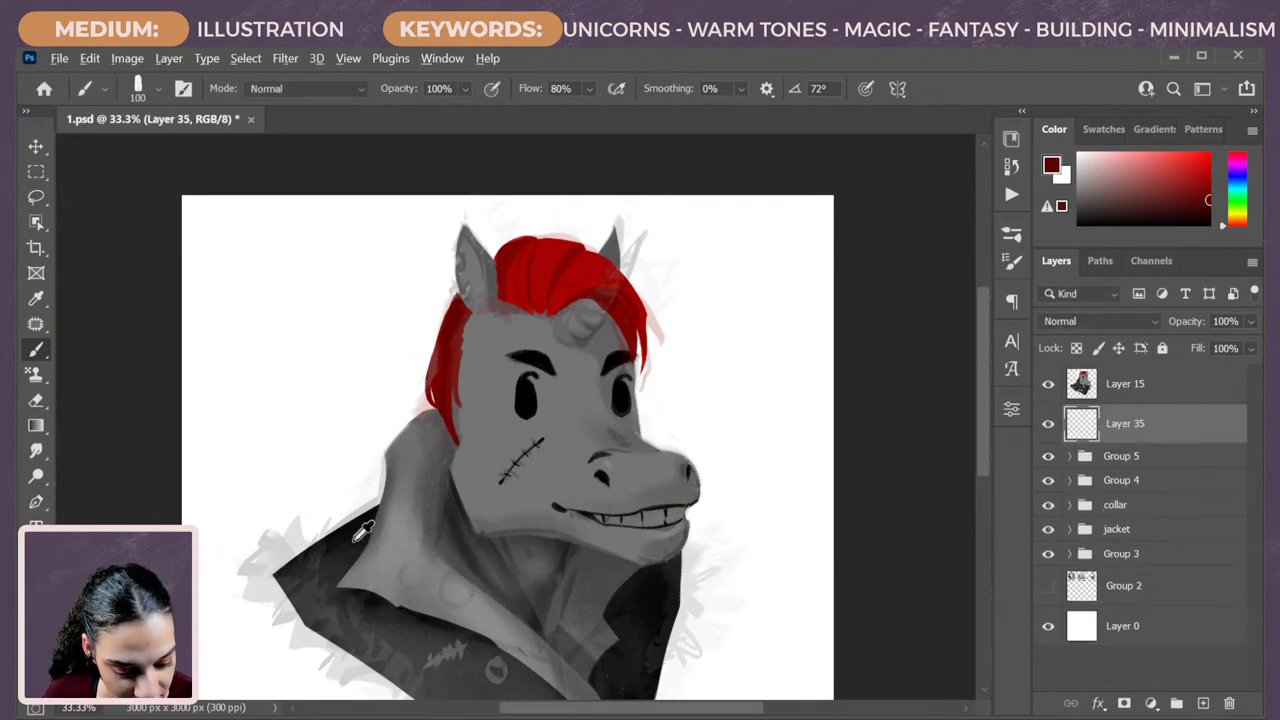
left_click(327, 583, "alt")
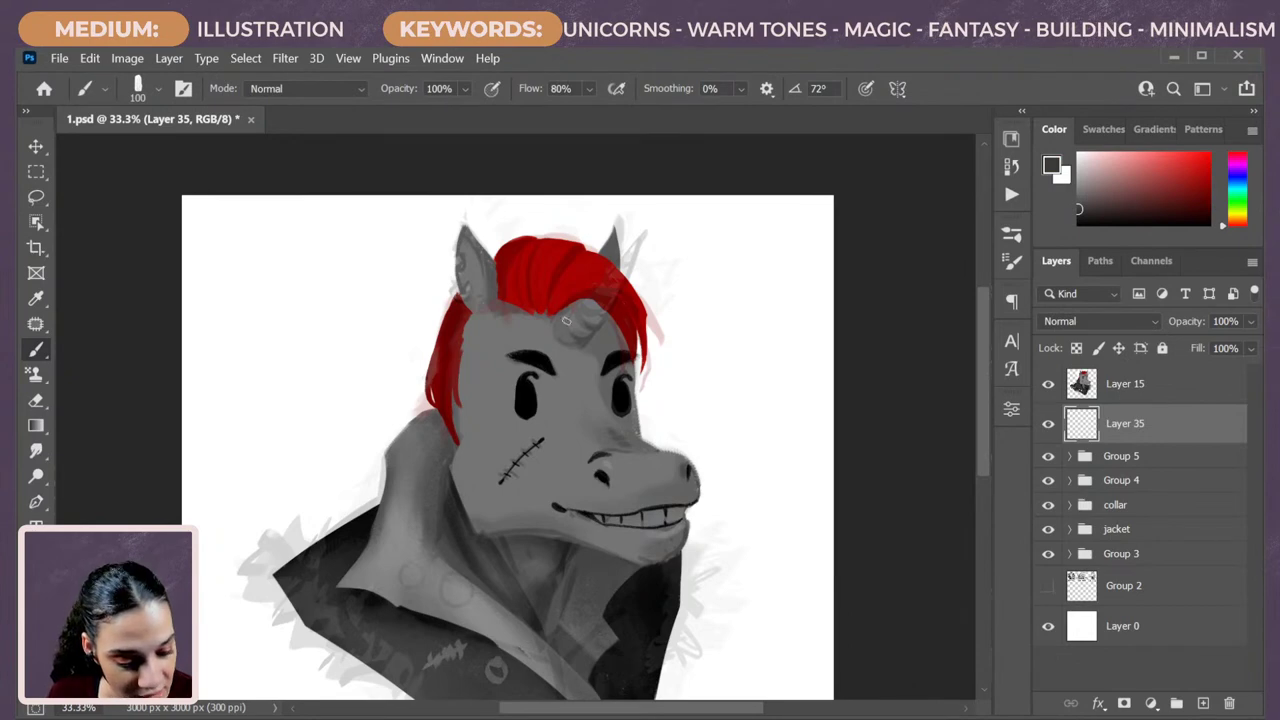
mouse_move(564, 316)
left_mouse_down()
mouse_move(586, 340)
mouse_move(568, 316)
mouse_move(590, 322)
left_mouse_up()
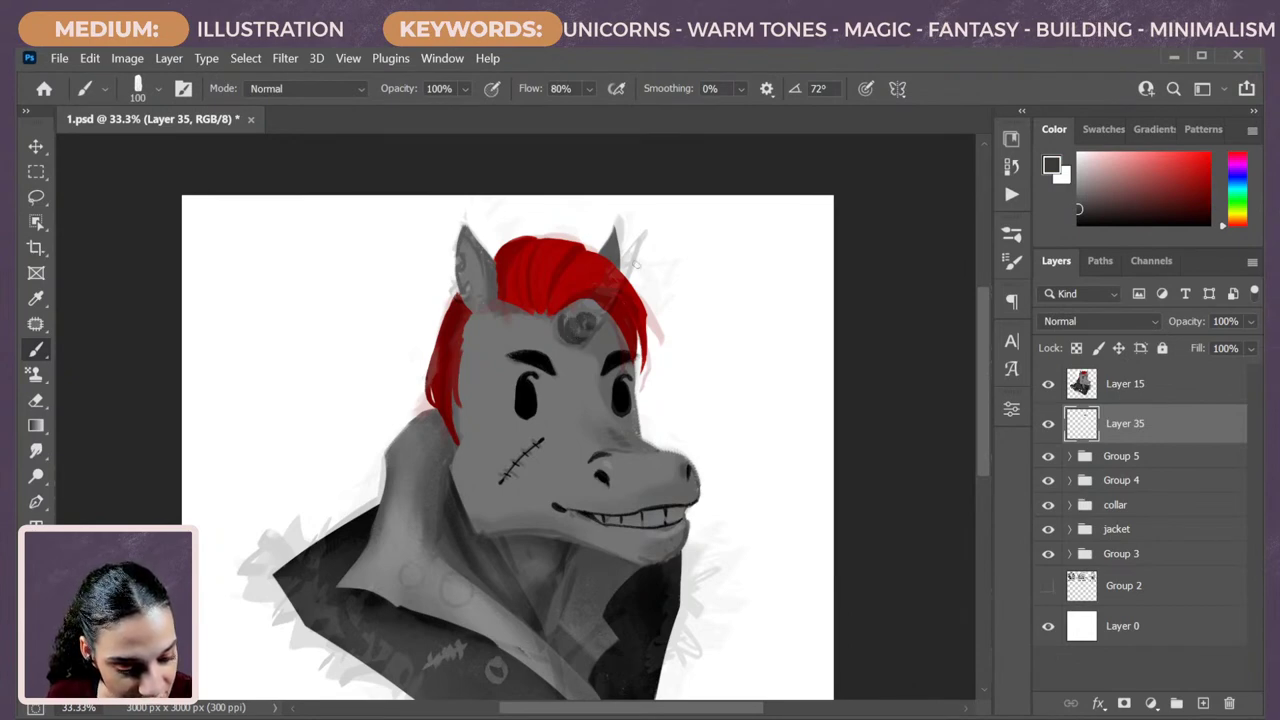
left_click_drag(641, 234, 588, 326)
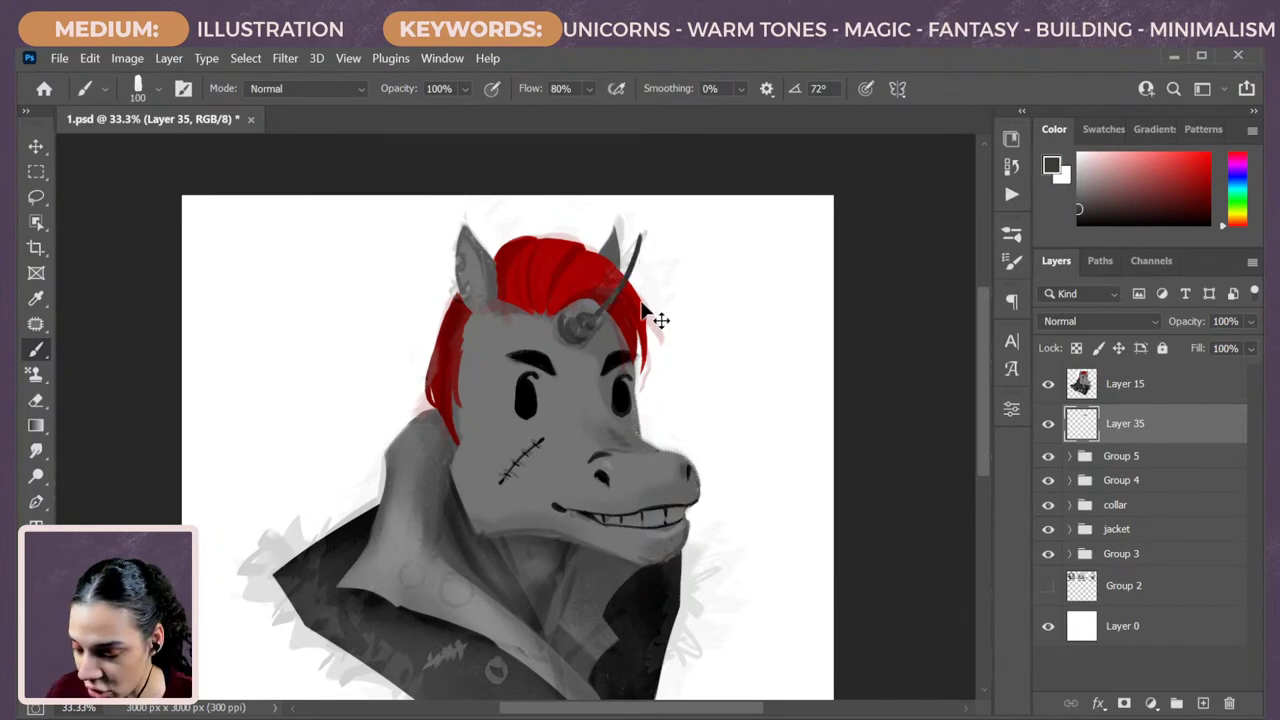
key("ctrl+z")
left_click_drag(652, 232, 592, 330)
key("ctrl+z")
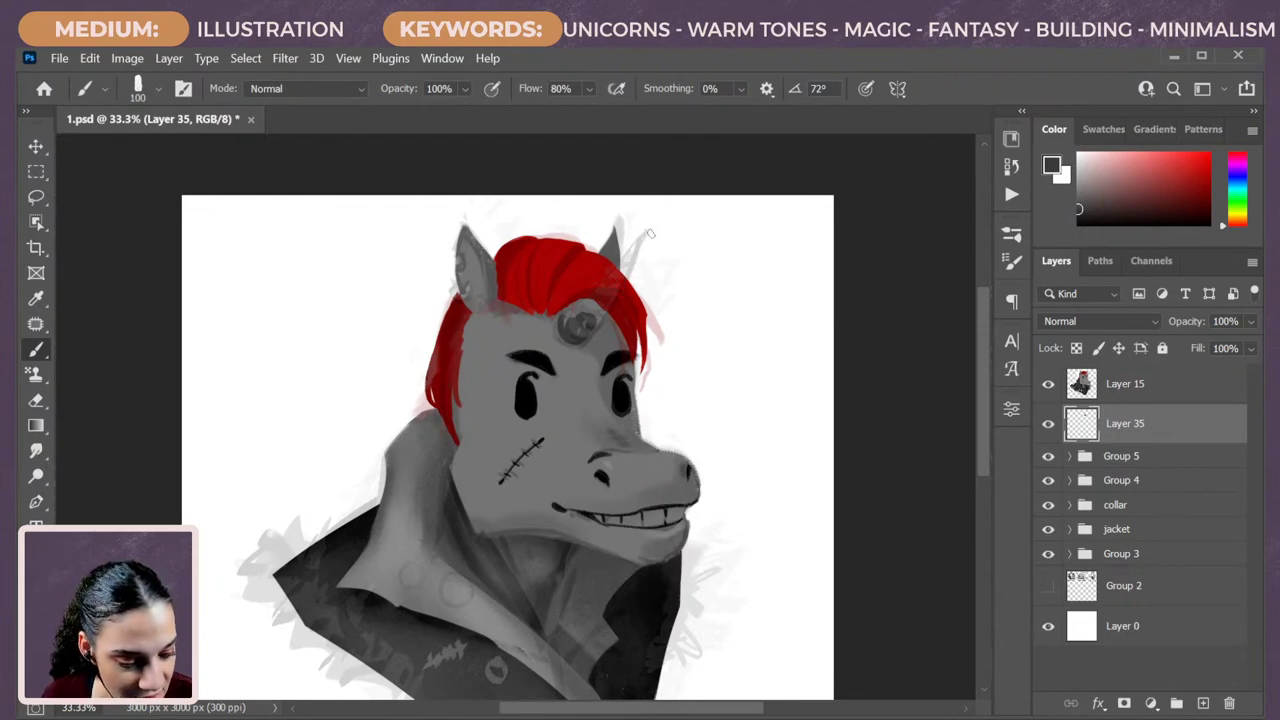
Draw the horn's far edge as one dark grey stroke from the tip beyond the far ear down to the base.
left_click_drag(650, 234, 590, 332)
left_click_drag(648, 234, 585, 306)
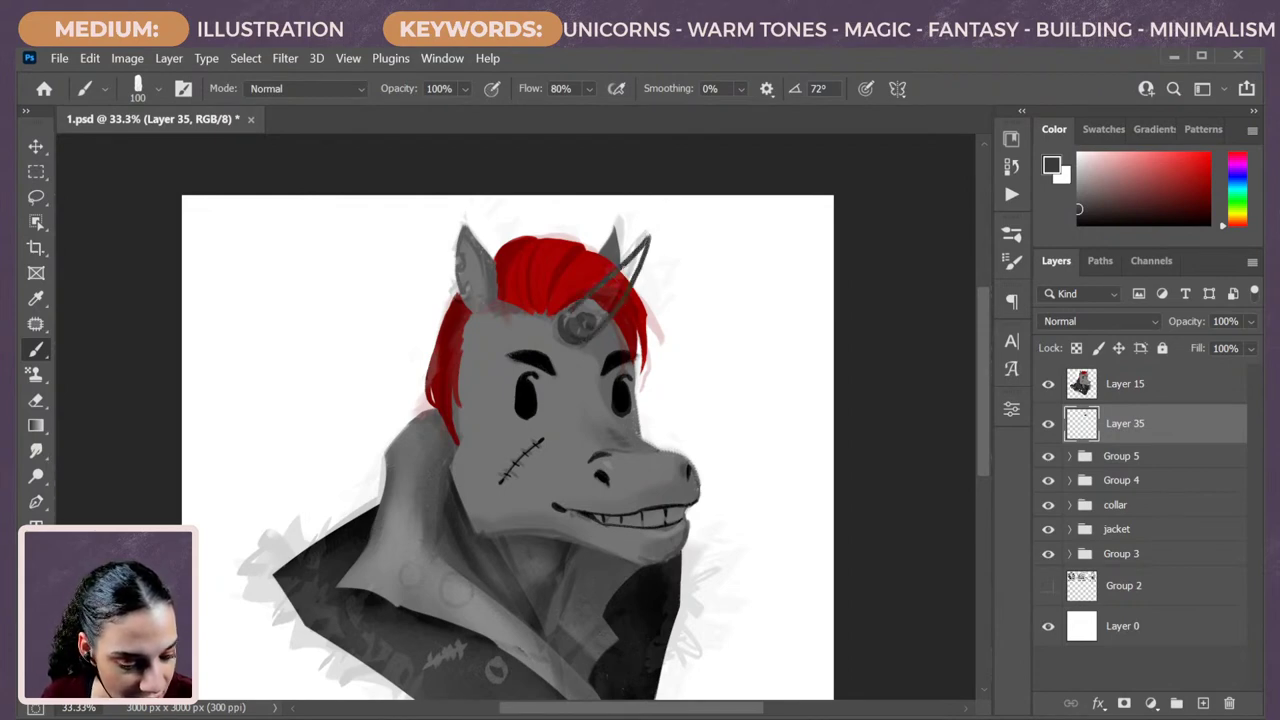
key("ctrl+z")
left_click_drag(646, 232, 592, 308)
key("ctrl+z")
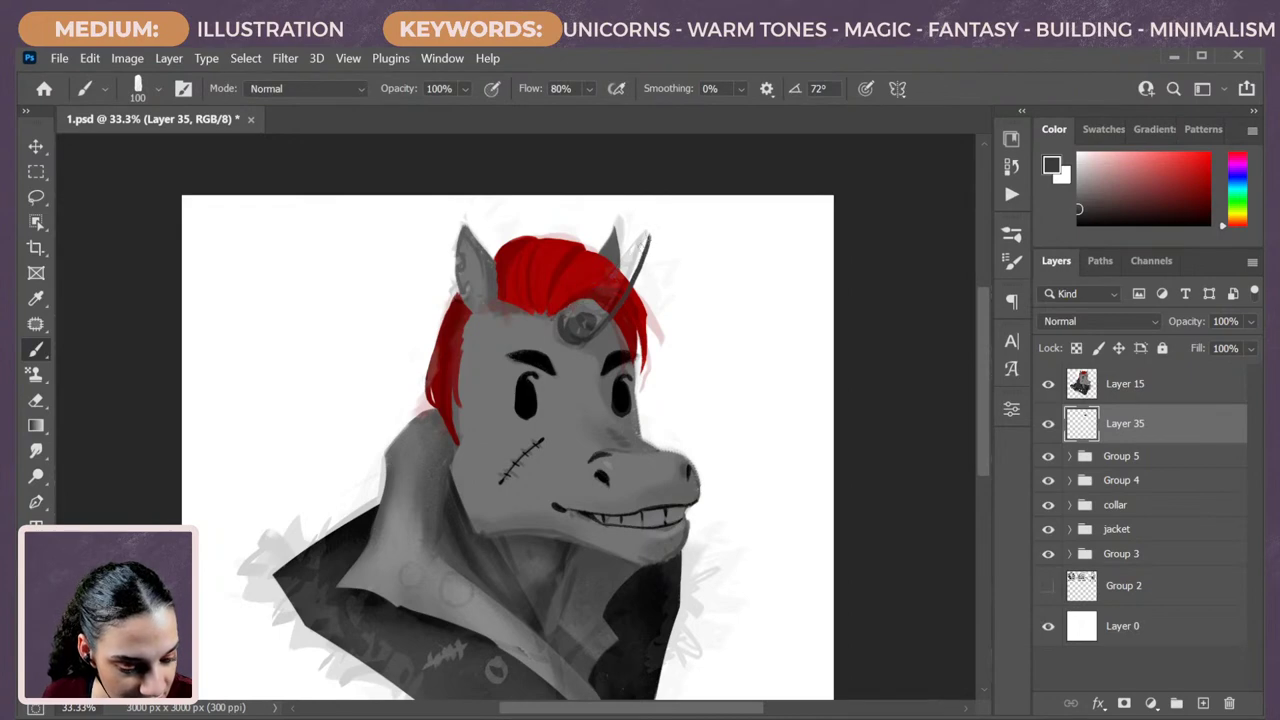
Paint the horn's long tapered shape in dark grey with the Brush at 100 px and shift it up and outward with Free Transform.
mouse_move(646, 234)
left_mouse_down()
mouse_move(573, 322)
mouse_move(602, 318)
mouse_move(643, 243)
mouse_move(576, 332)
mouse_move(645, 240)
mouse_move(610, 306)
mouse_move(632, 269)
mouse_move(583, 315)
mouse_move(600, 296)
mouse_move(582, 304)
mouse_move(613, 330)
left_mouse_up()
key("ctrl+t")
left_click_drag(650, 233, 673, 215)
key("Return")
key("b")
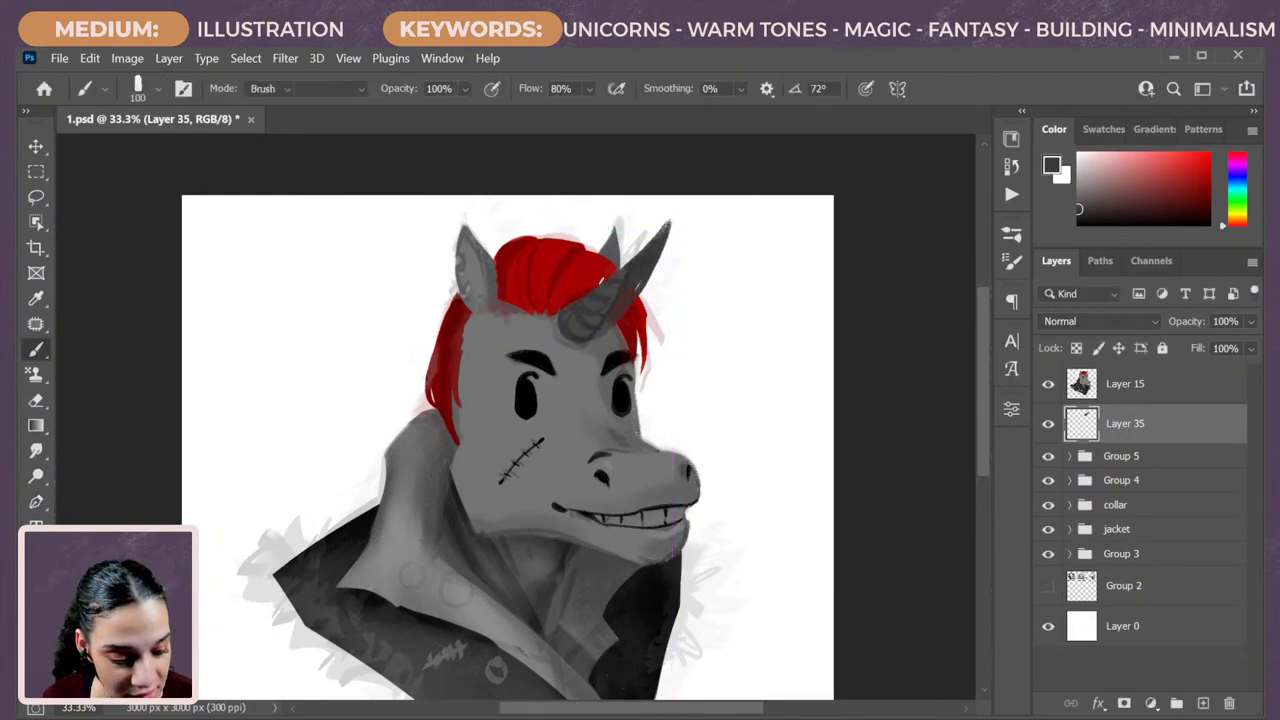
Clean up the horn's base and fill its shaft evenly, alternating the Eraser at 40 px and the Brush at 100 px.
key("e")
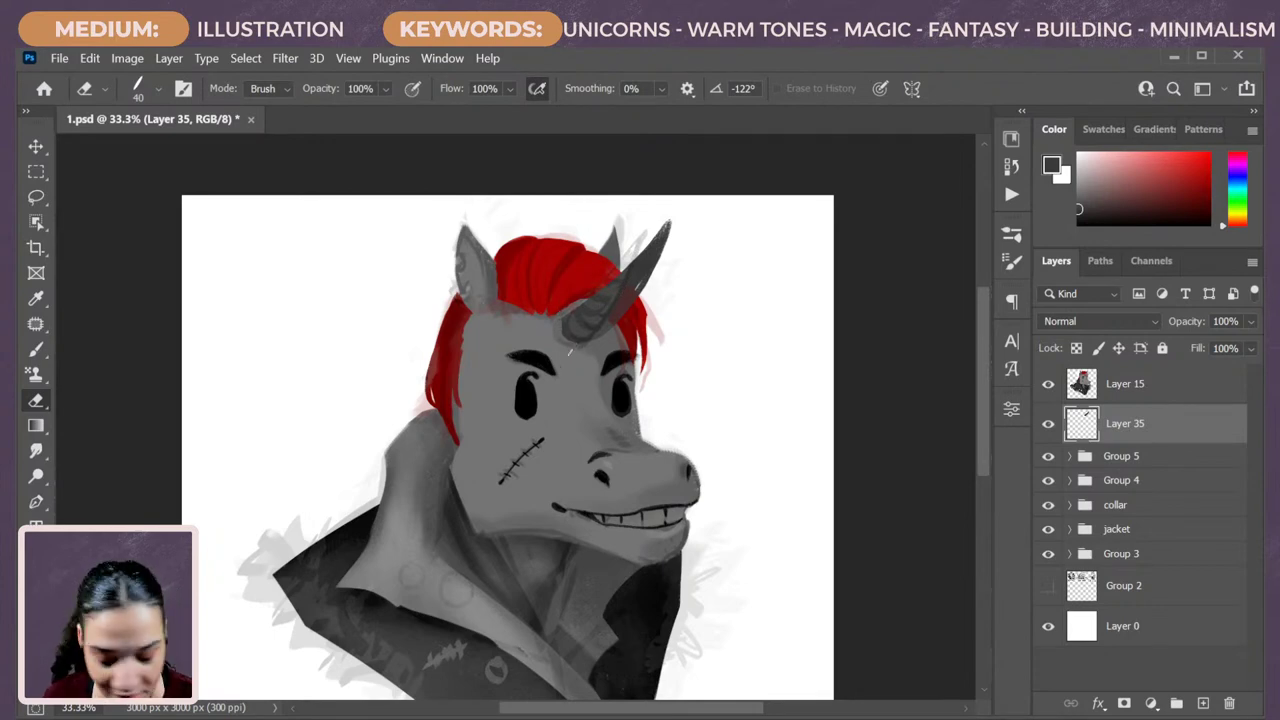
key("b")
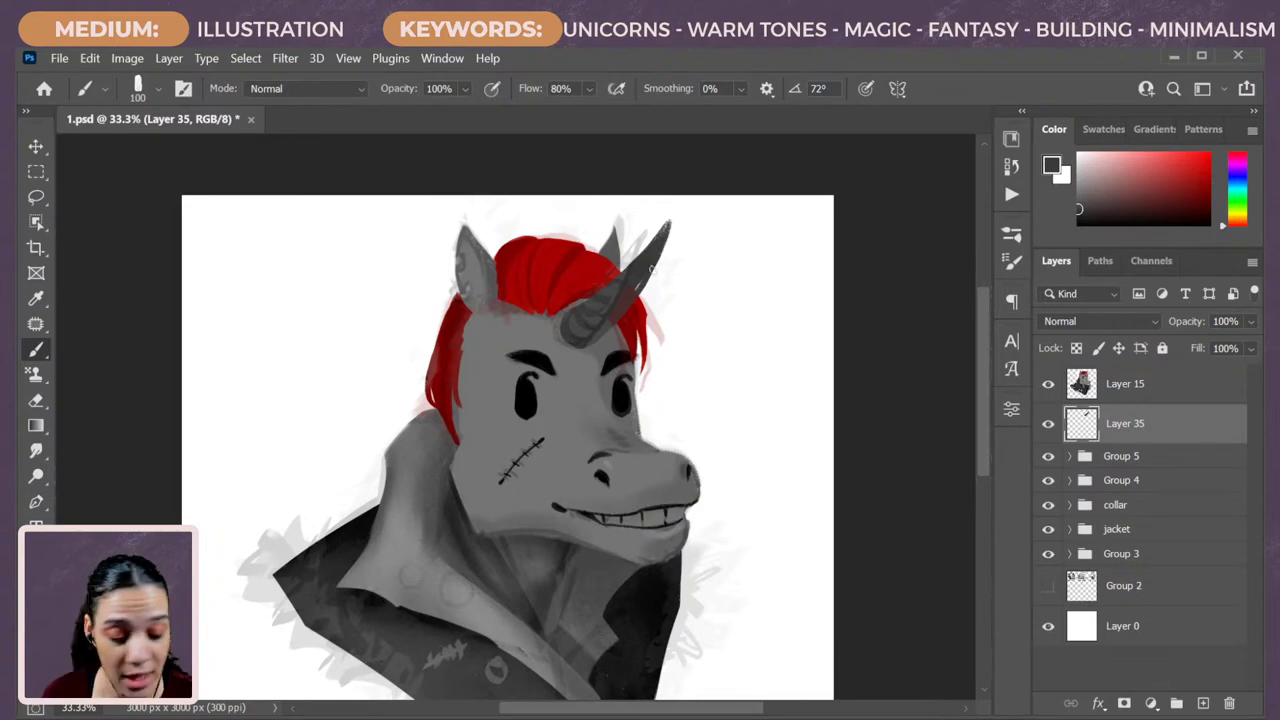
key("e")
left_click_drag(650, 262, 641, 292)
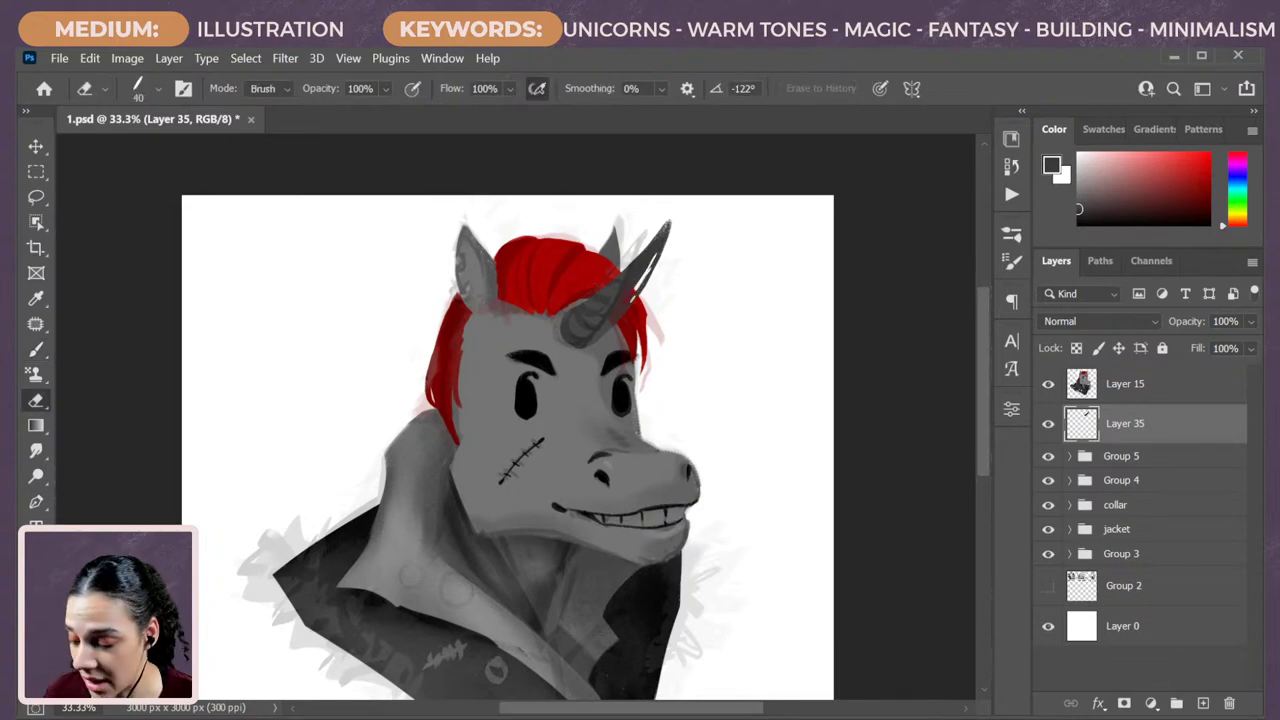
key("b")
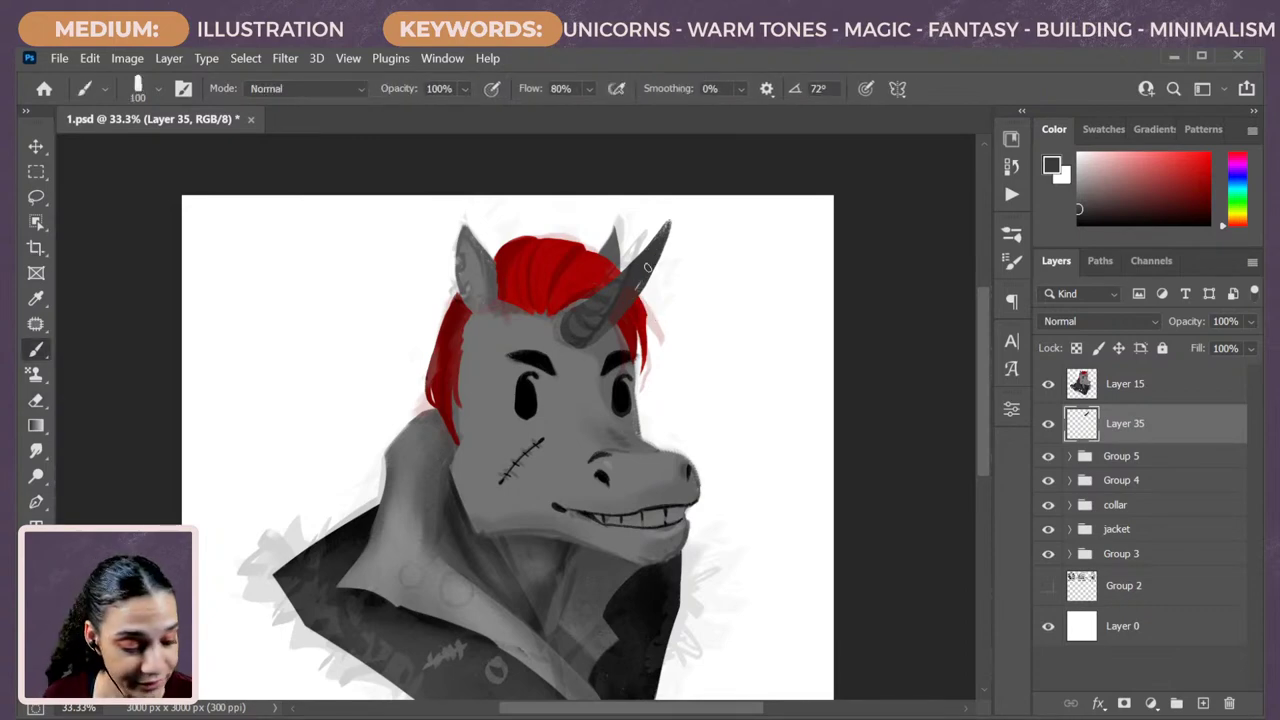
Slim the horn's outer edge and sharpen its tip with the Eraser at 40 px, and move it 20 px right and 43 px up.
key("e")
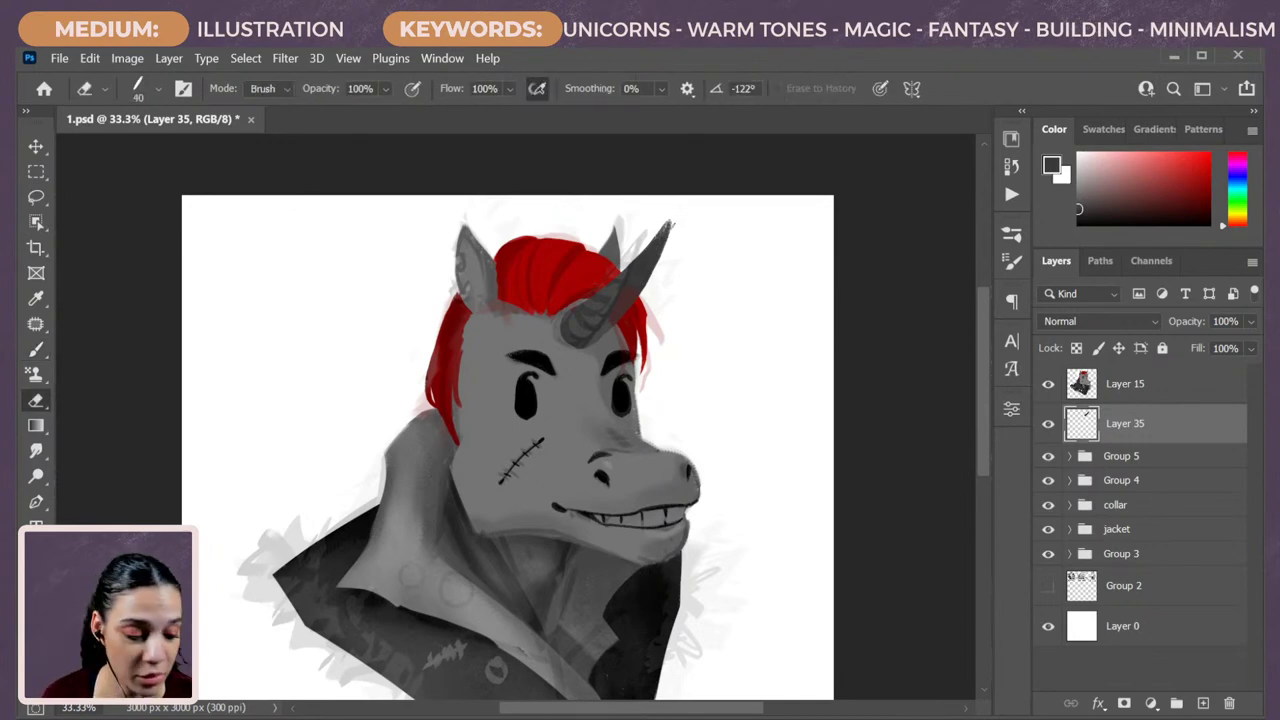
mouse_move(674, 217)
left_mouse_down()
mouse_move(669, 264)
mouse_move(602, 340)
left_mouse_up()
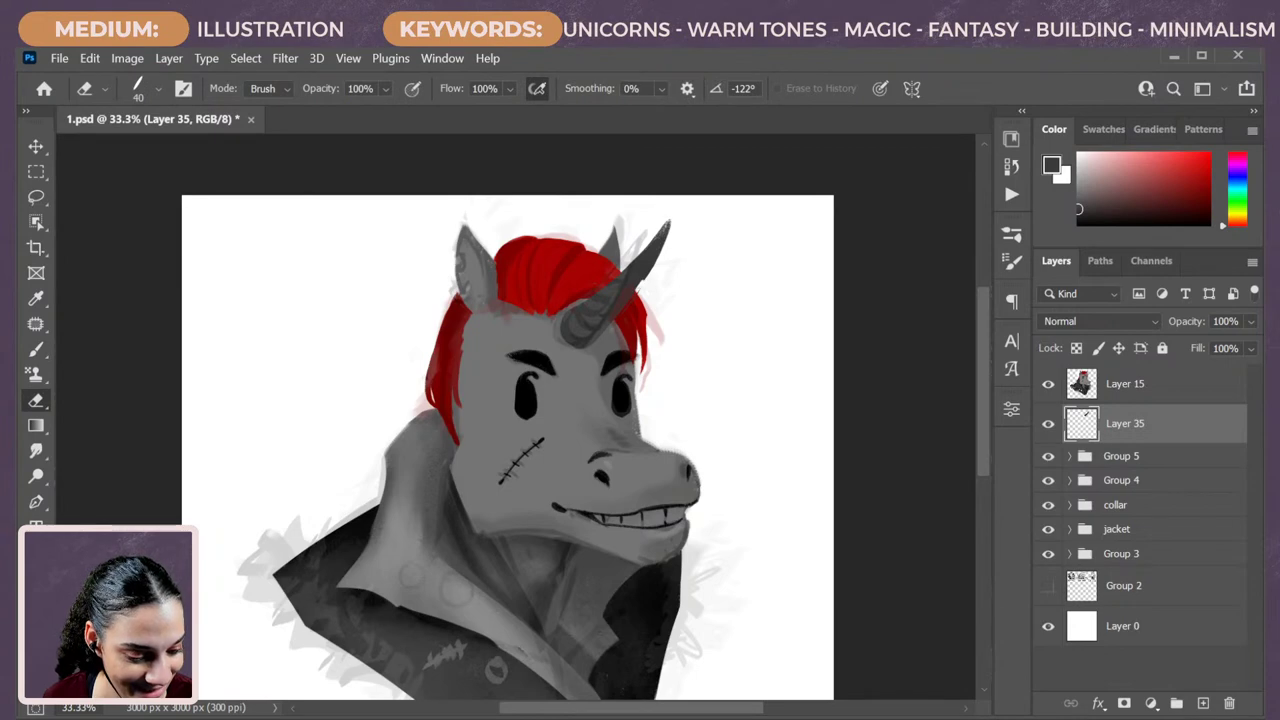
left_click_drag(672, 216, 658, 272)
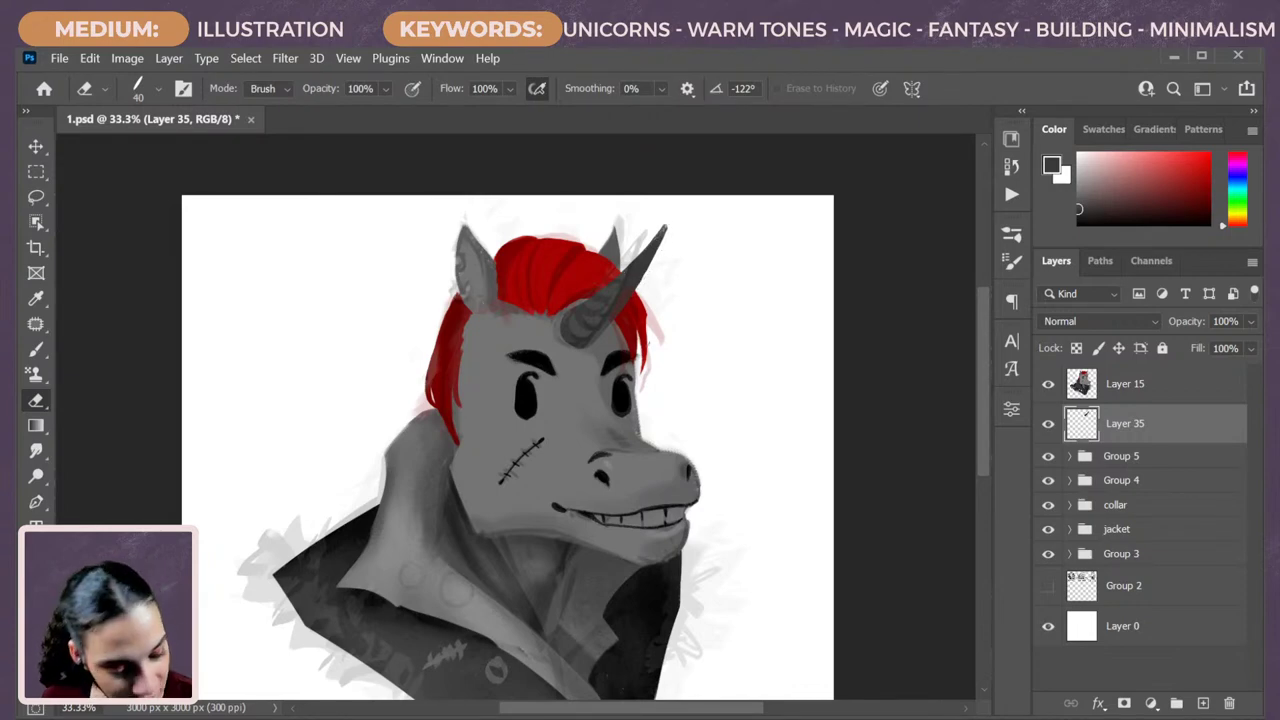
key("ctrl+t")
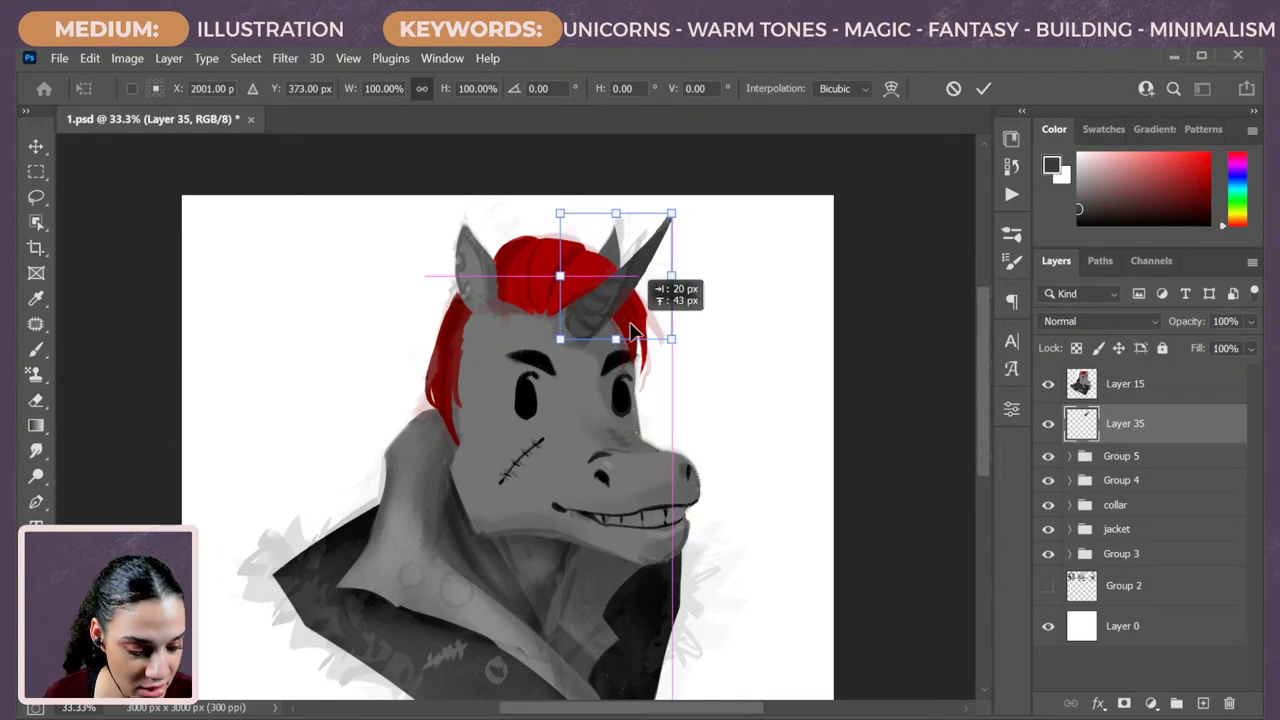
key("Return")
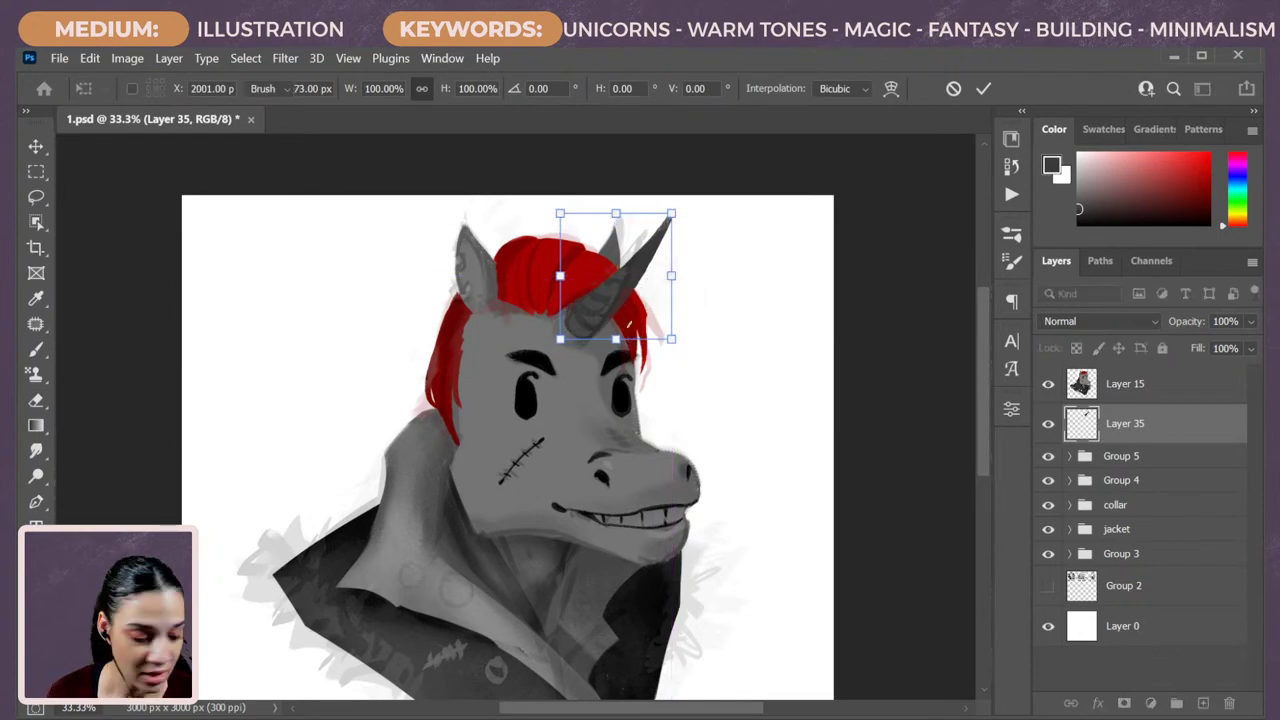
Hide the Layer 15 sketch so only the painted unicorn shows.
left_click(1048, 383)
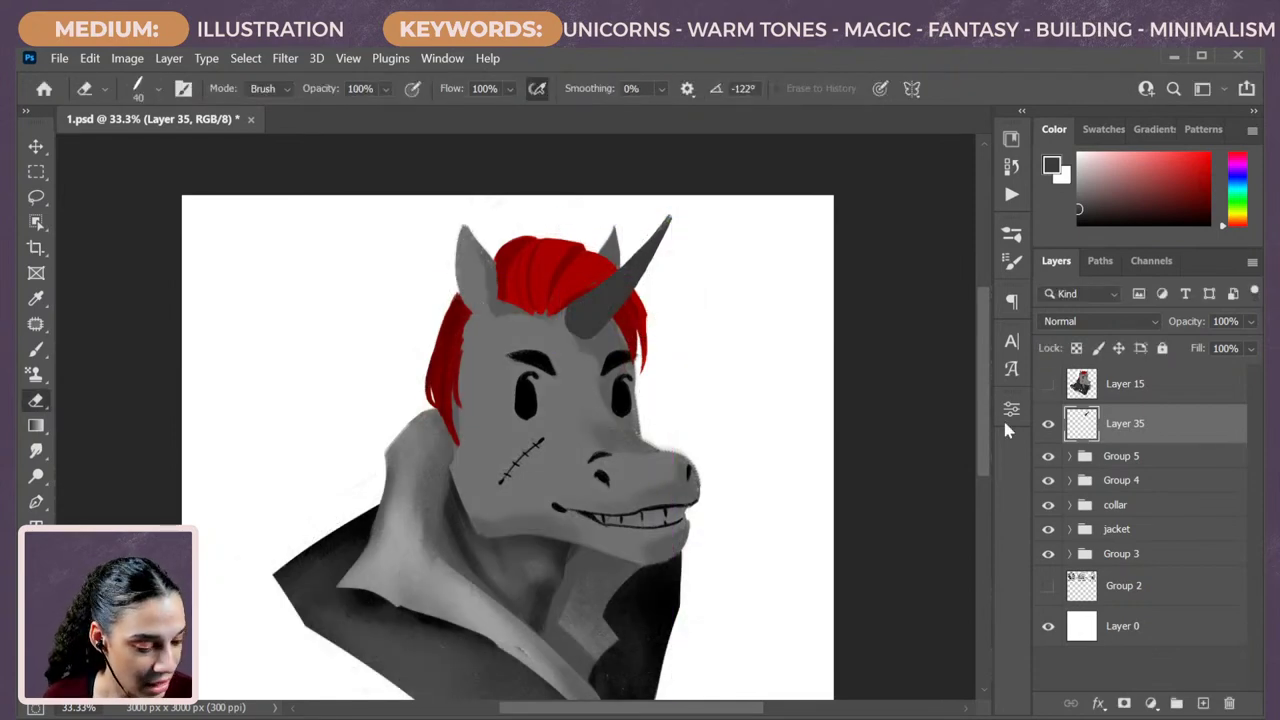
key("ctrl+minus")
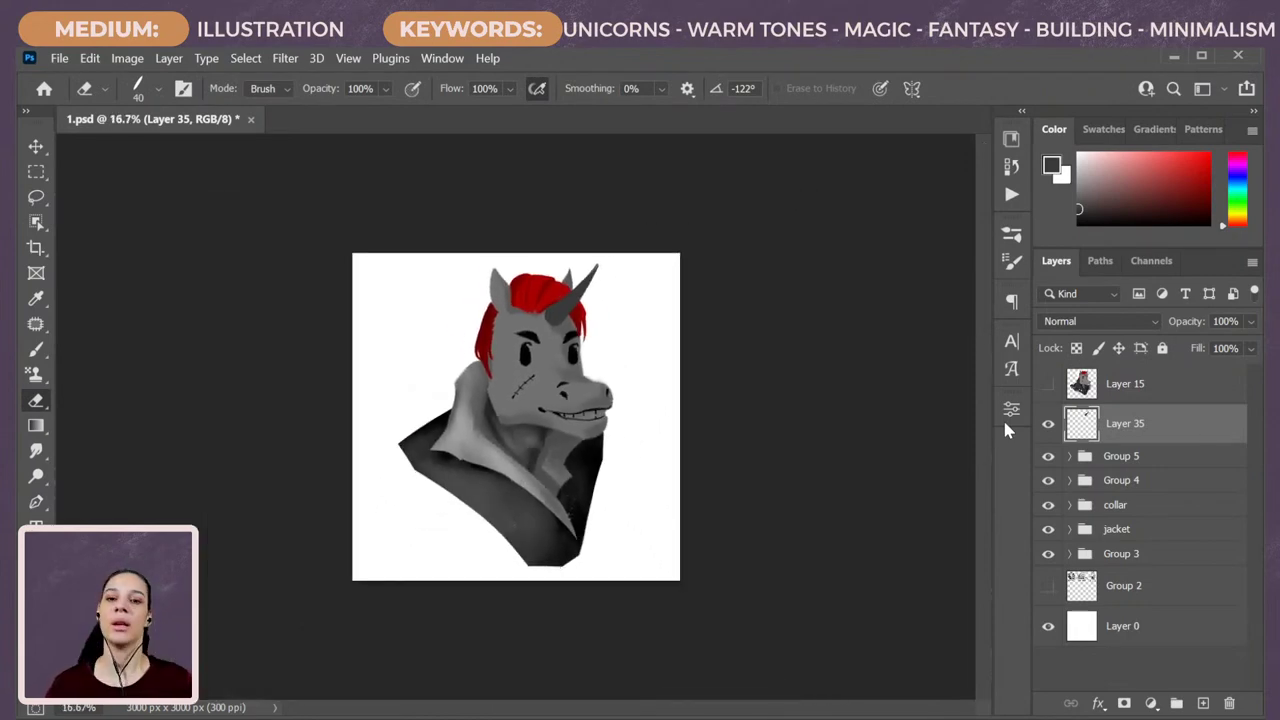
key("ctrl+plus")
left_click_drag(650, 440, 630, 475)
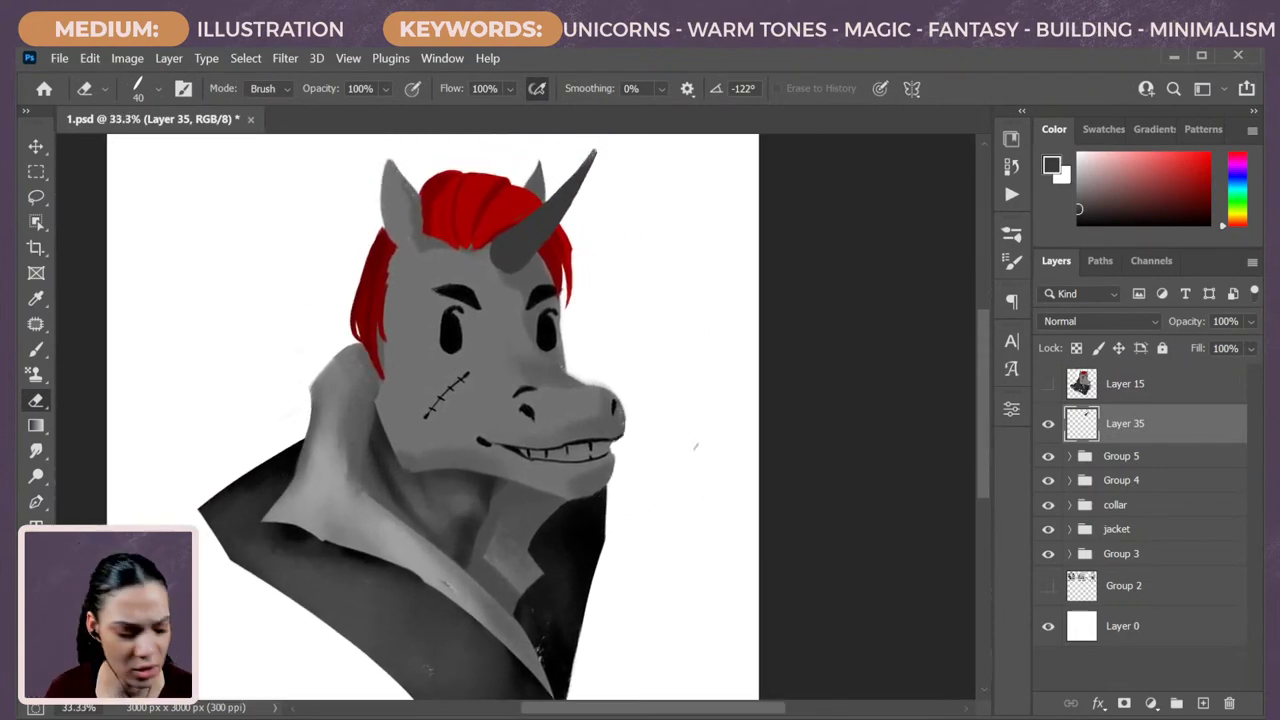
left_click(1155, 482, "shift")
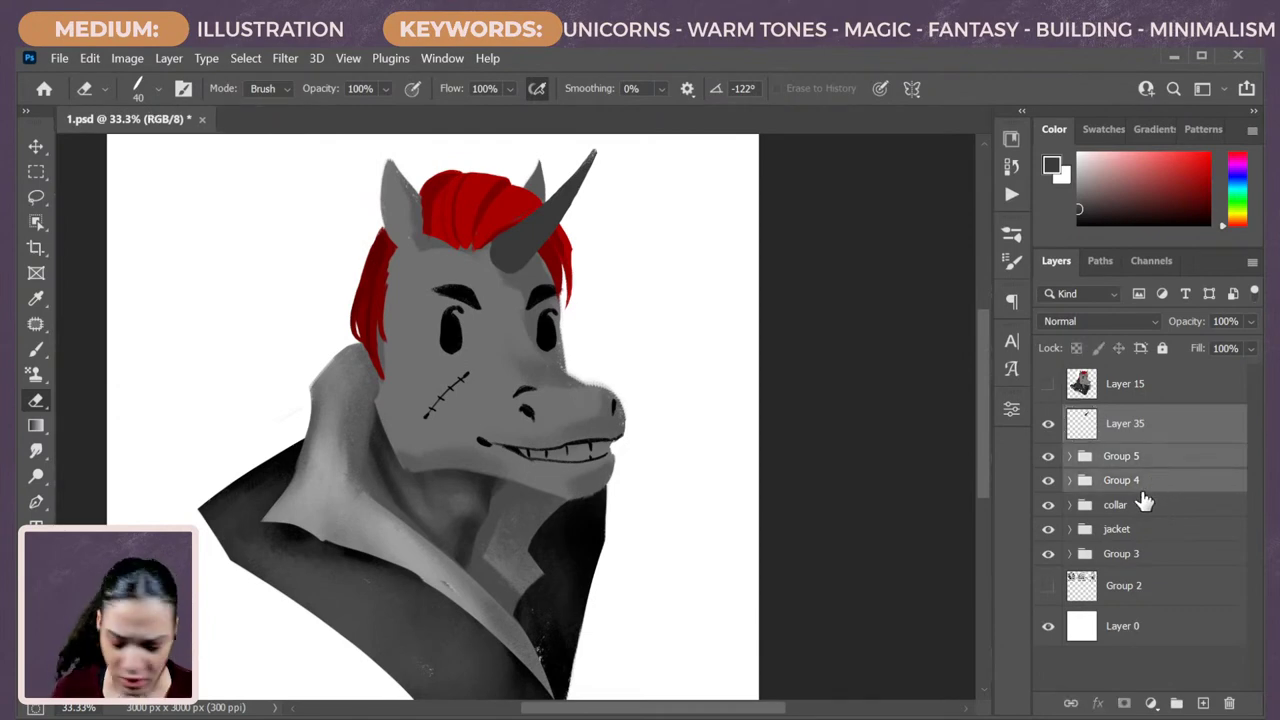
key("ctrl+t")
left_click_drag(589, 508, 591, 500)
key("Return")
key("e")
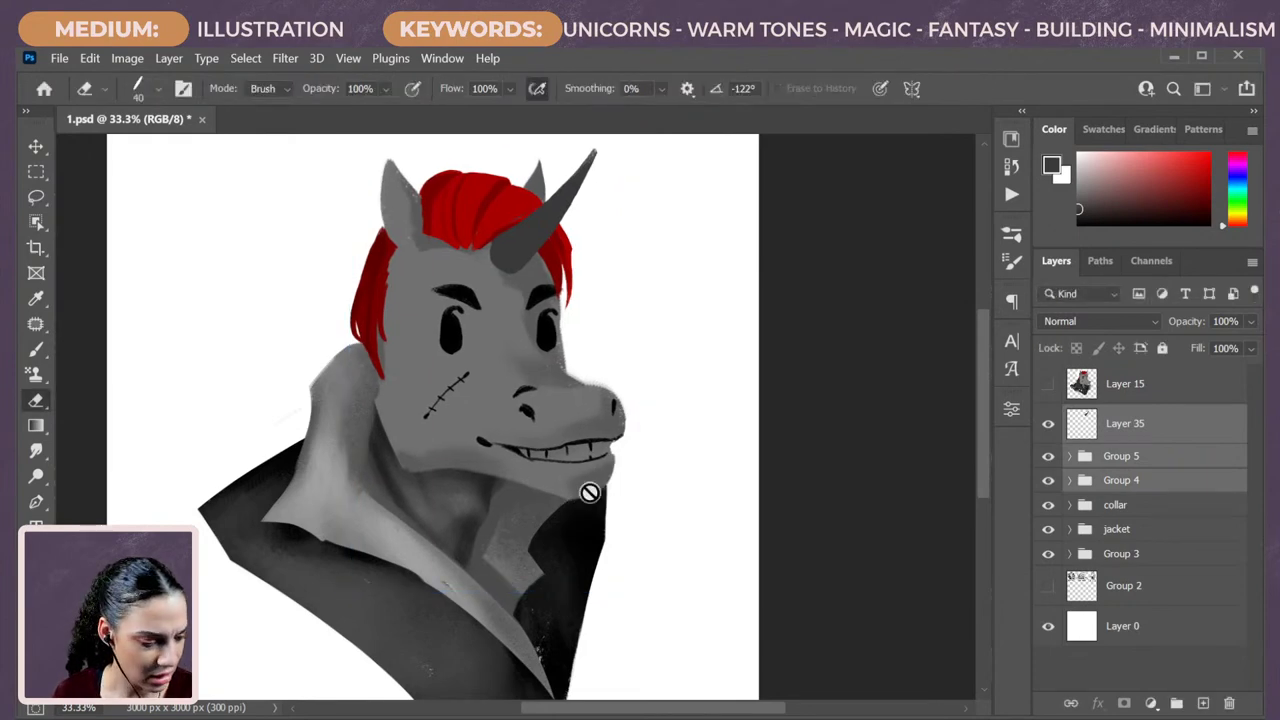
Group Layers 28, 27 and 26 and move that group out of Group 4 to just above the collar group.
left_click(1070, 480)
left_click_drag(1250, 514, 1257, 598)
left_click(1171, 607)
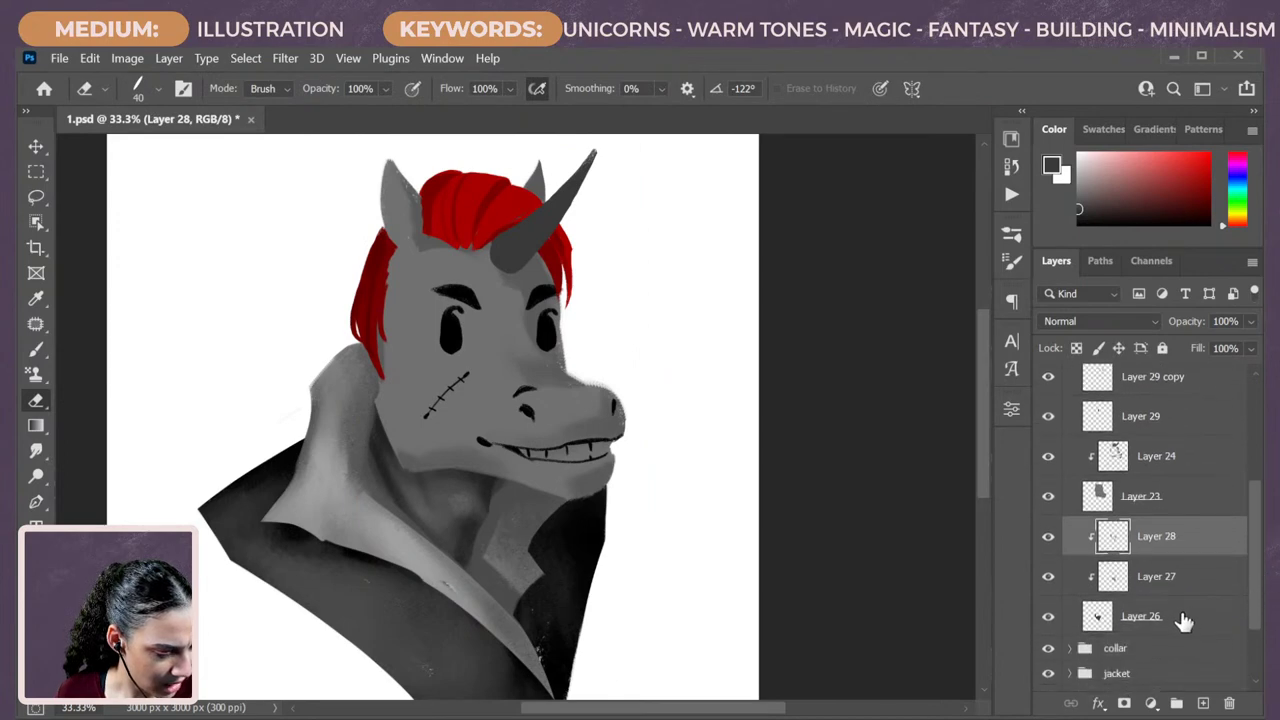
left_click(1160, 620, "shift")
key("ctrl+g")
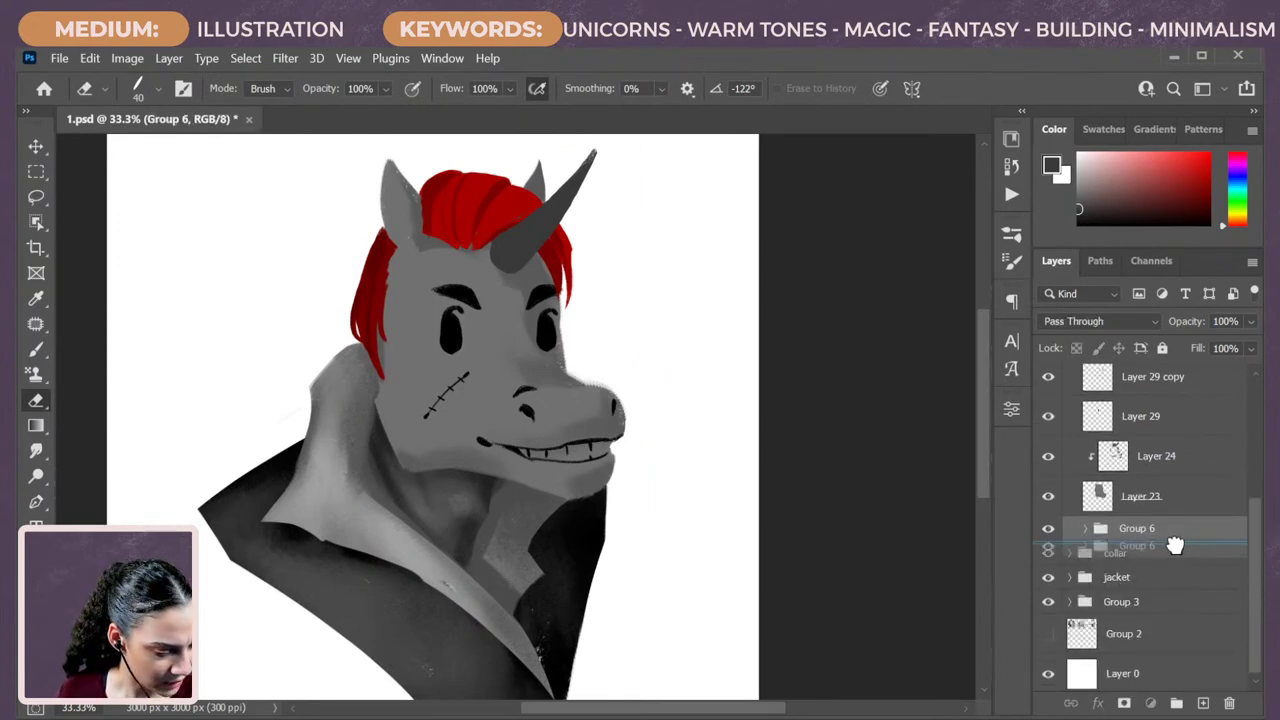
Shift Layer 35, Group 5 and Group 4 together left and slightly up with Free Transform to X 1655.50 px, Y 860.00 px.
left_click_drag(1254, 542, 1256, 445)
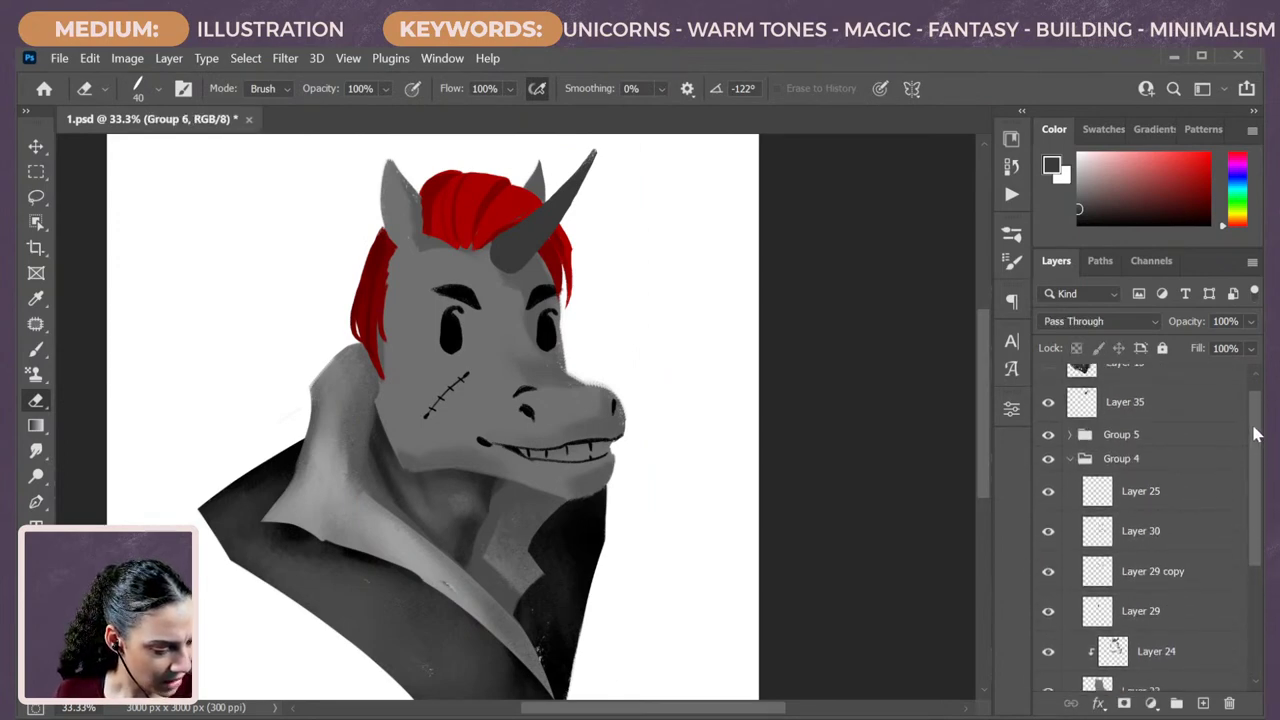
left_click(1143, 471)
left_click(1168, 420, "shift")
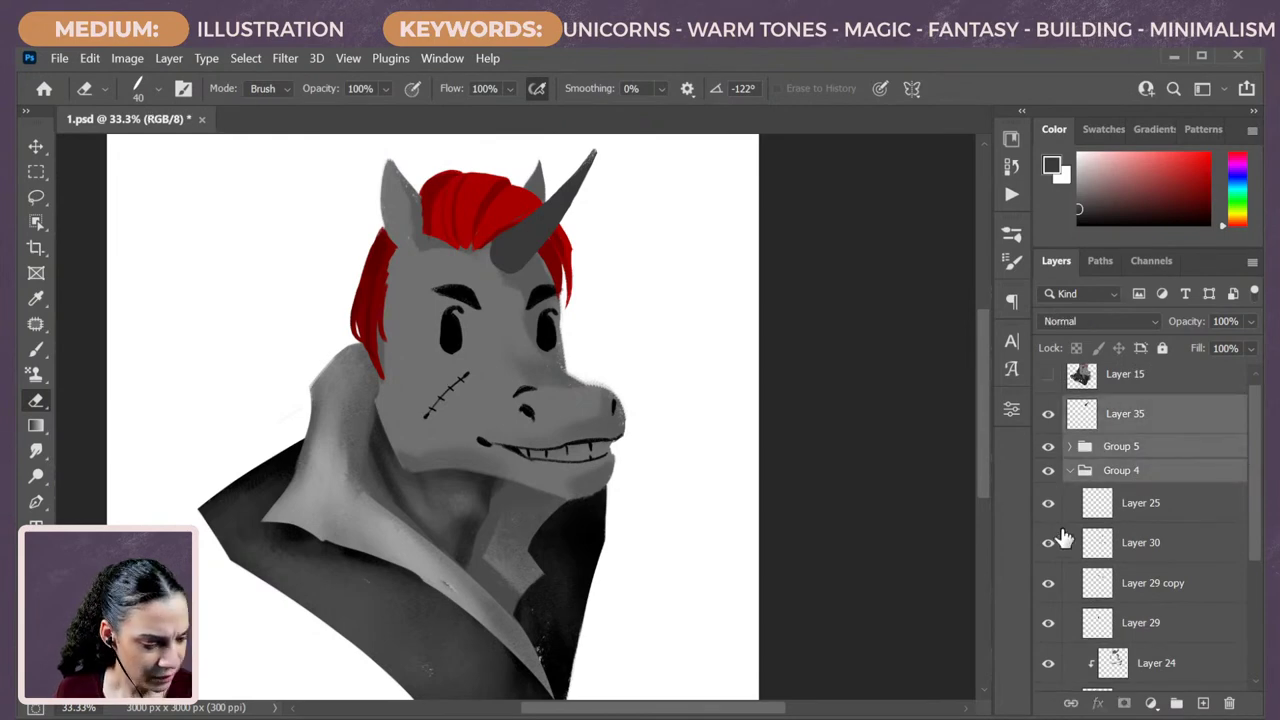
key("ctrl+t")
left_click_drag(597, 450, 562, 435)
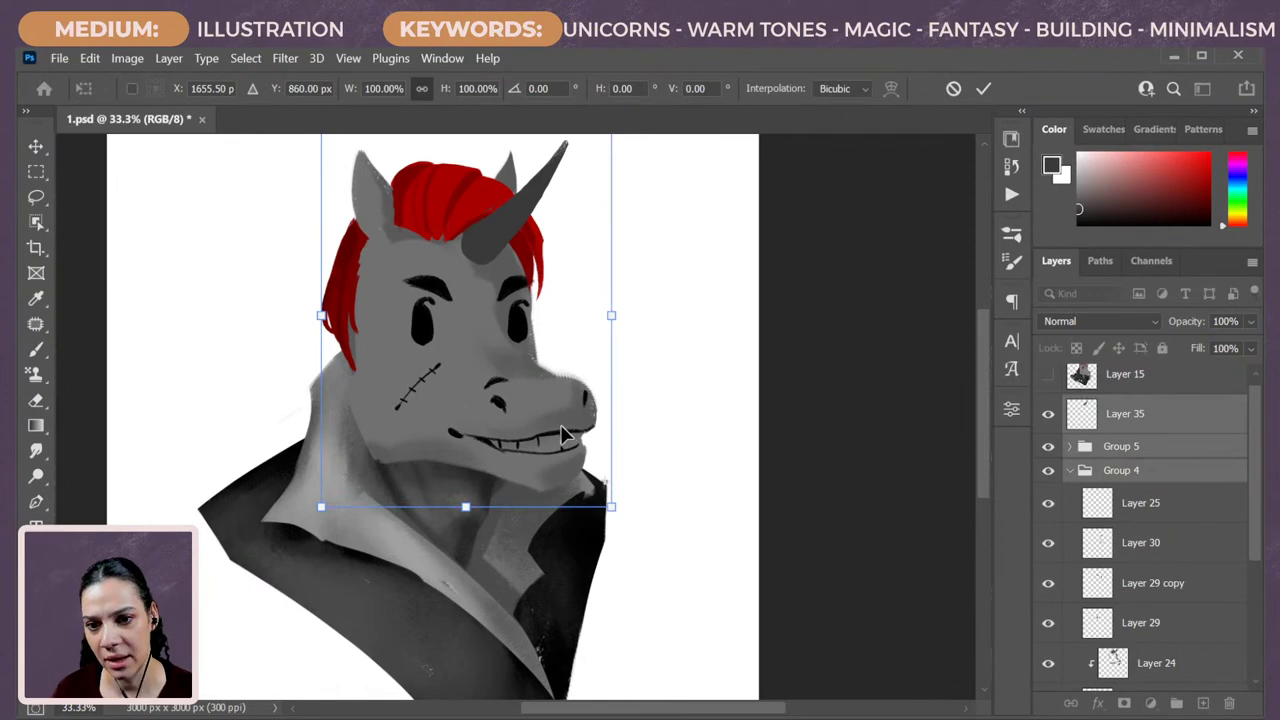
scroll(562, 435, "down", 2)
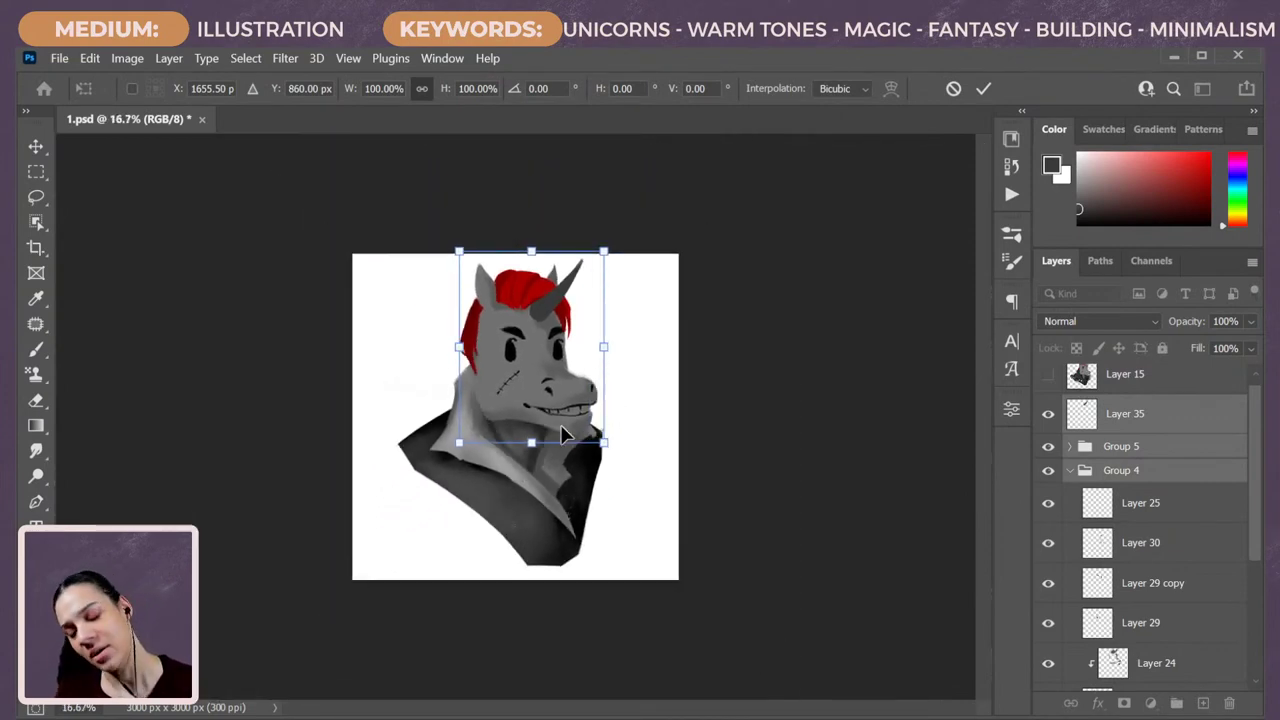
key("Return")
key("e")
Add a new empty layer directly above the horn's Layer 35 for shading and switch to the Brush.
left_click(1195, 423)
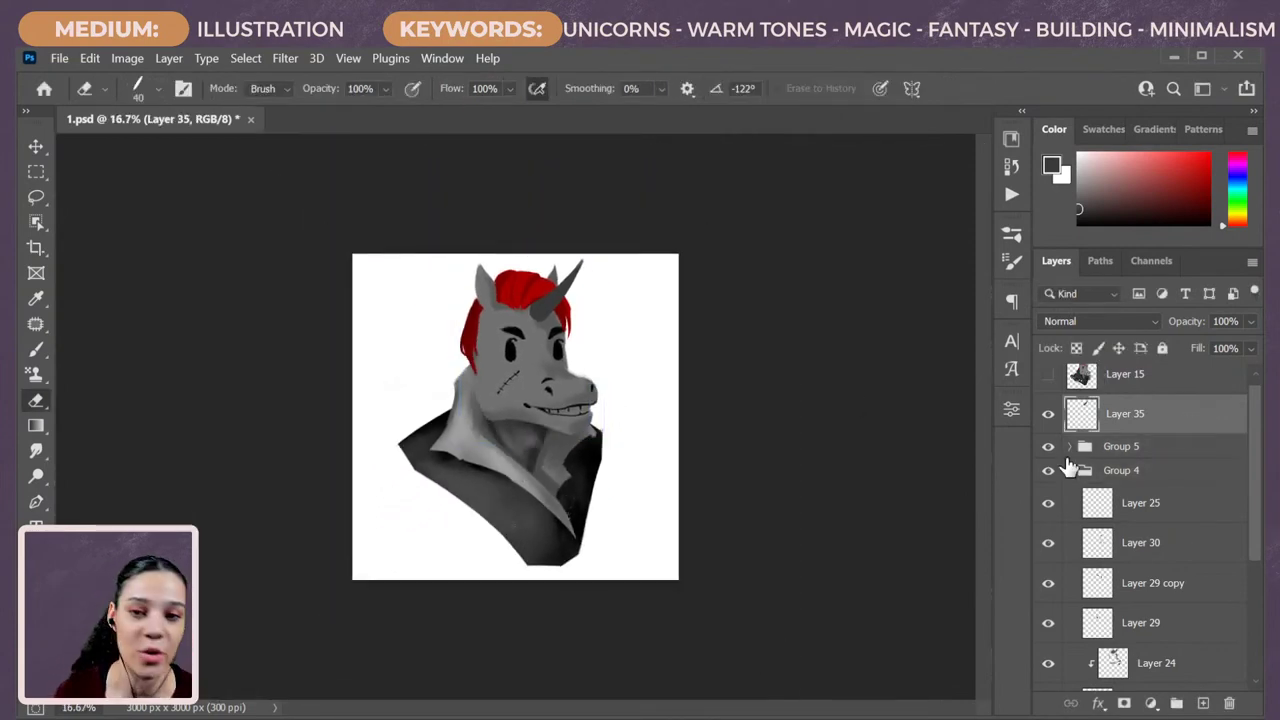
scroll(871, 534, "up", 2)
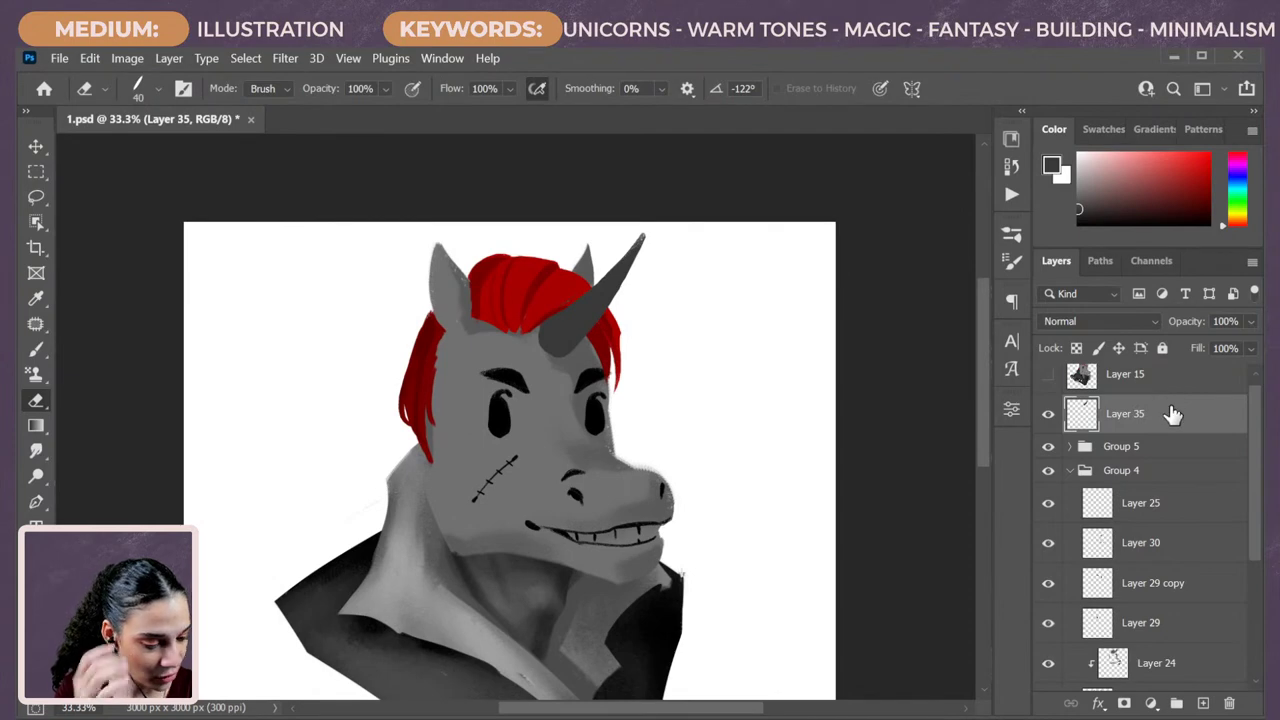
key("b")
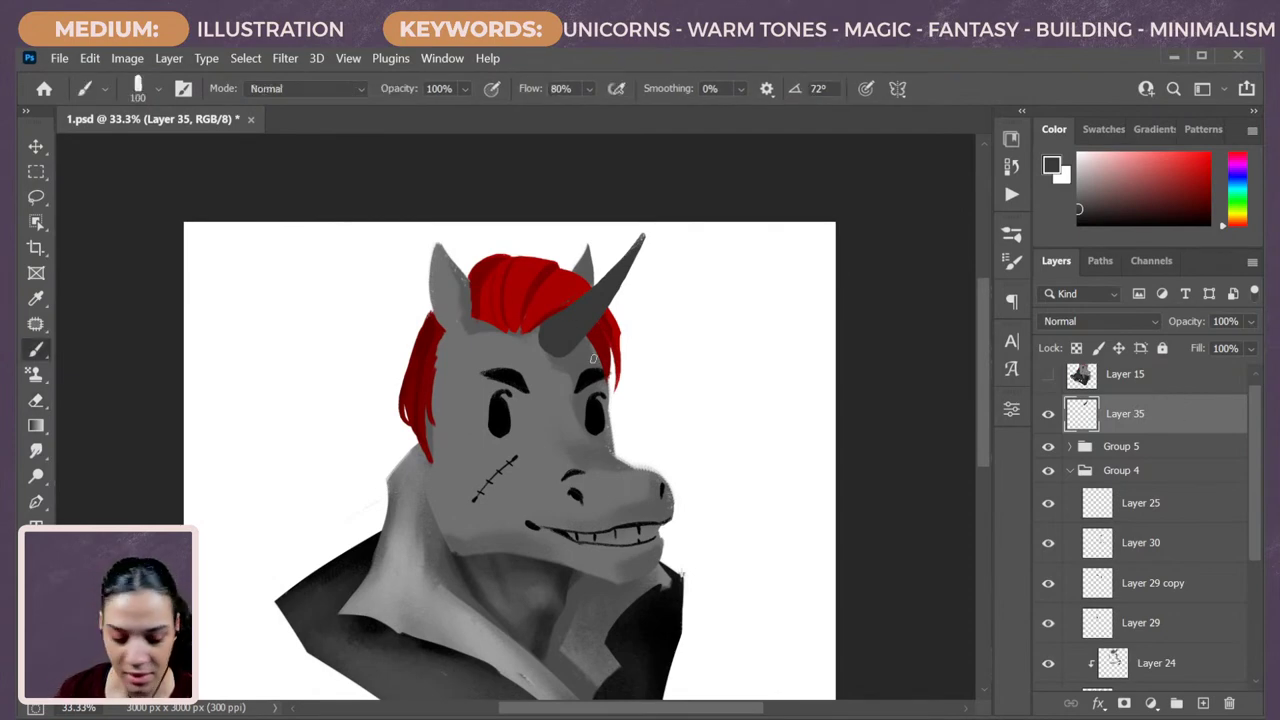
key("x")
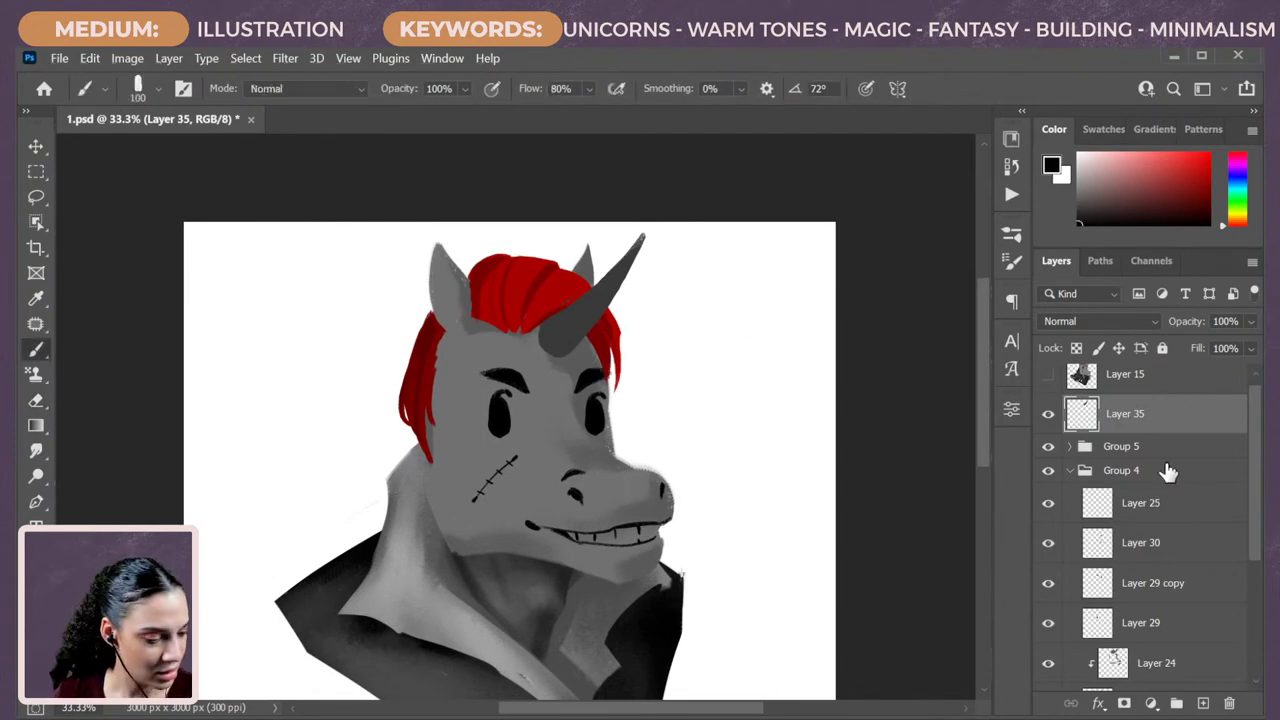
key("ctrl+plus")
key("ctrl+shift+alt+n")
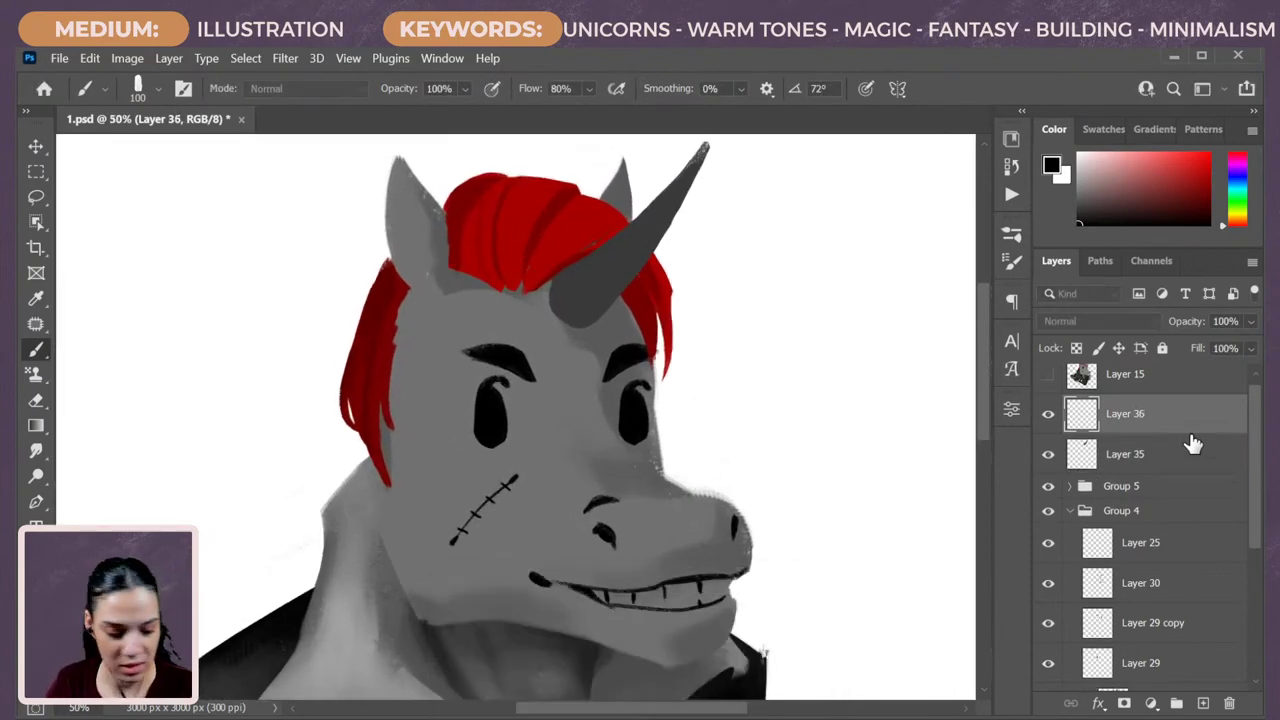
right_click(1166, 414)
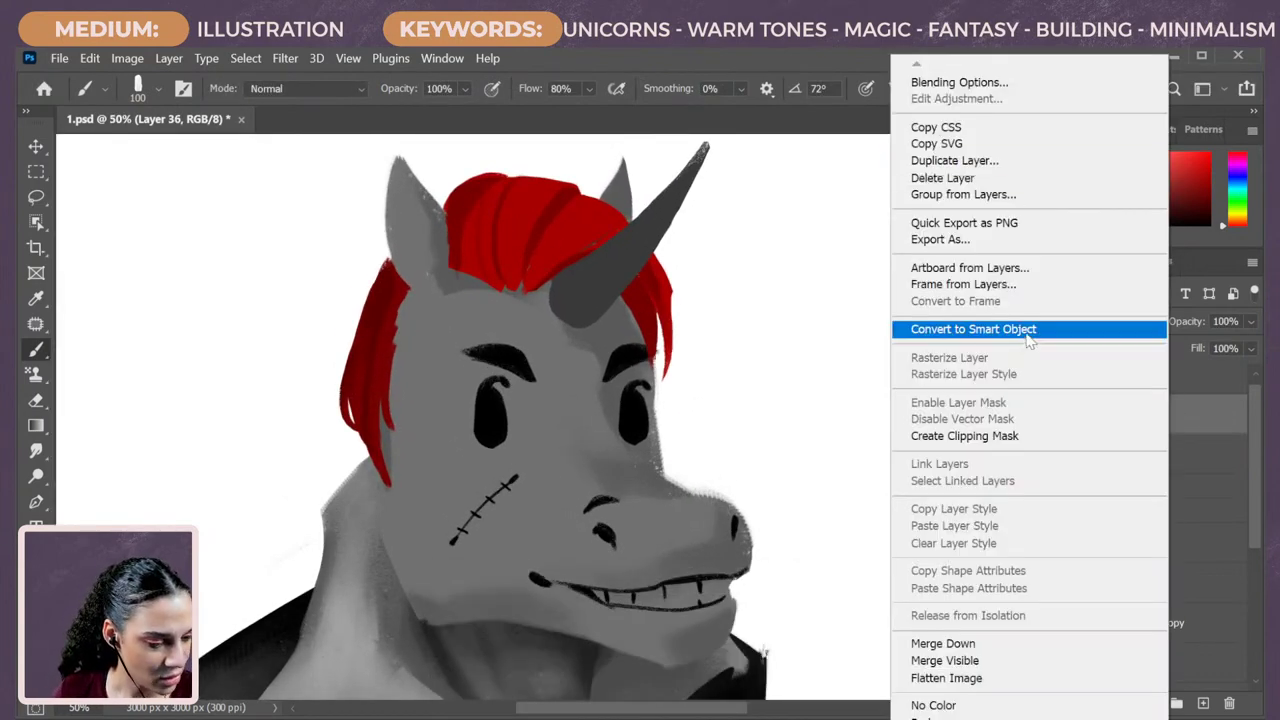
left_click(1100, 329)
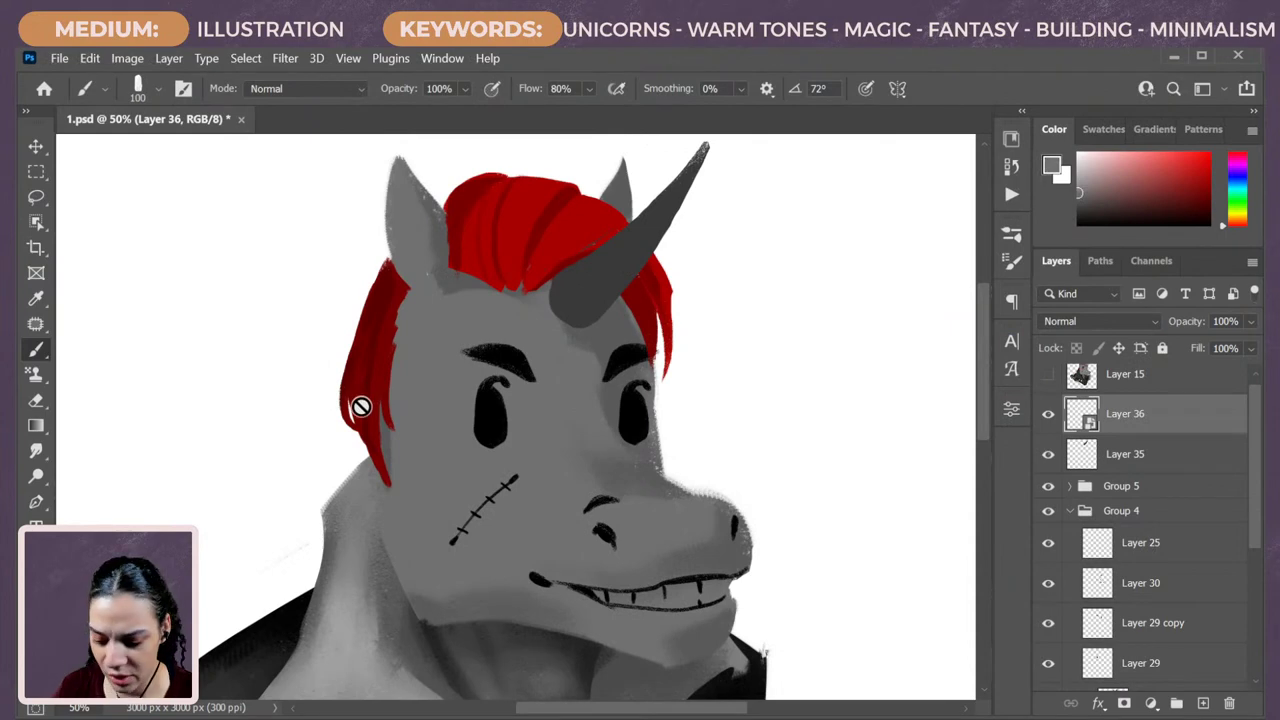
key("bracketright")
key("bracketright")
key("bracketright")
key("bracketright")
key("bracketright")
key("bracketright")
key("bracketright")
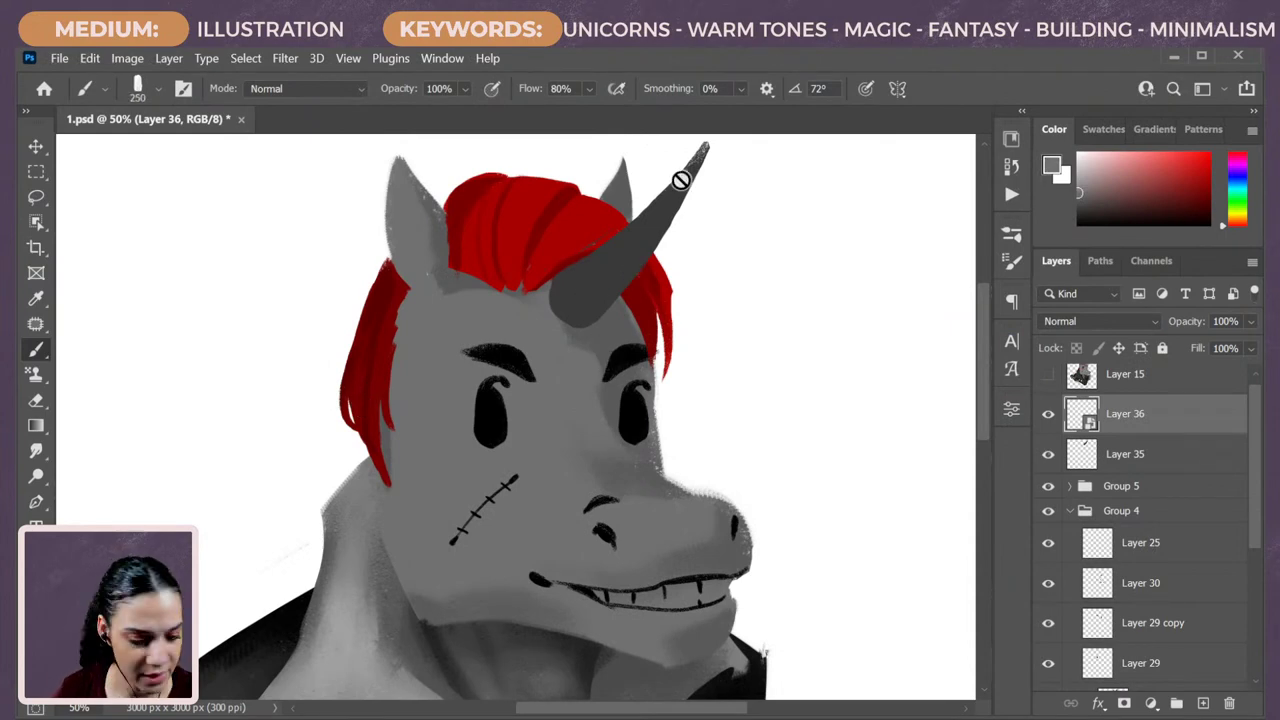
Clip Layer 36 to the horn's Layer 35 and choose the viagnuage1 1 brush with a light grey colour.
right_click(1174, 425)
left_click(1004, 440)
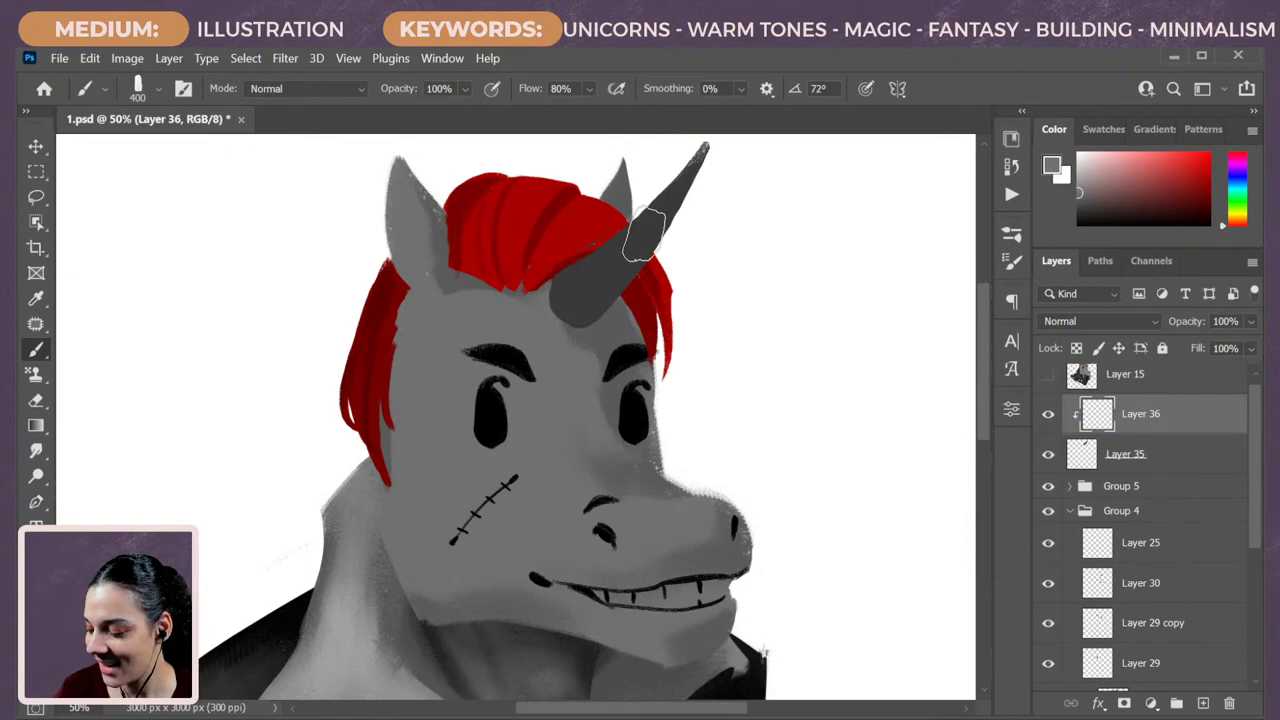
right_click(615, 342)
left_click(604, 655)
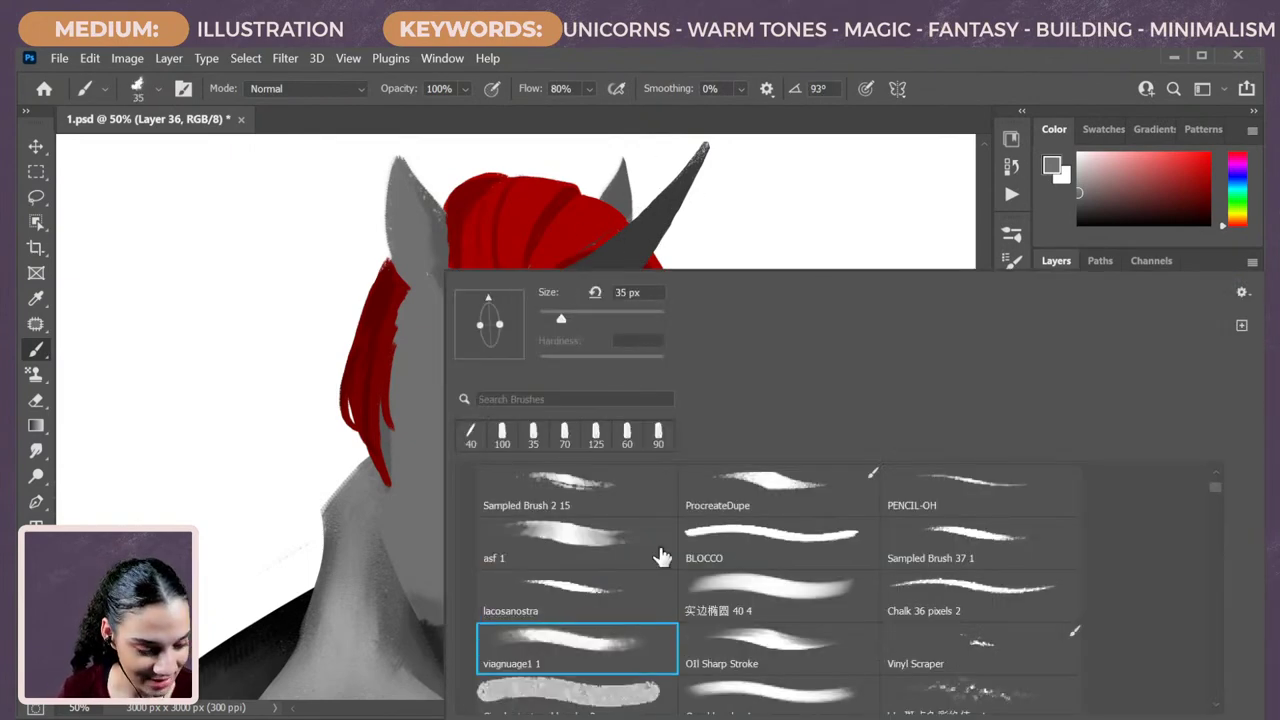
left_click(354, 600)
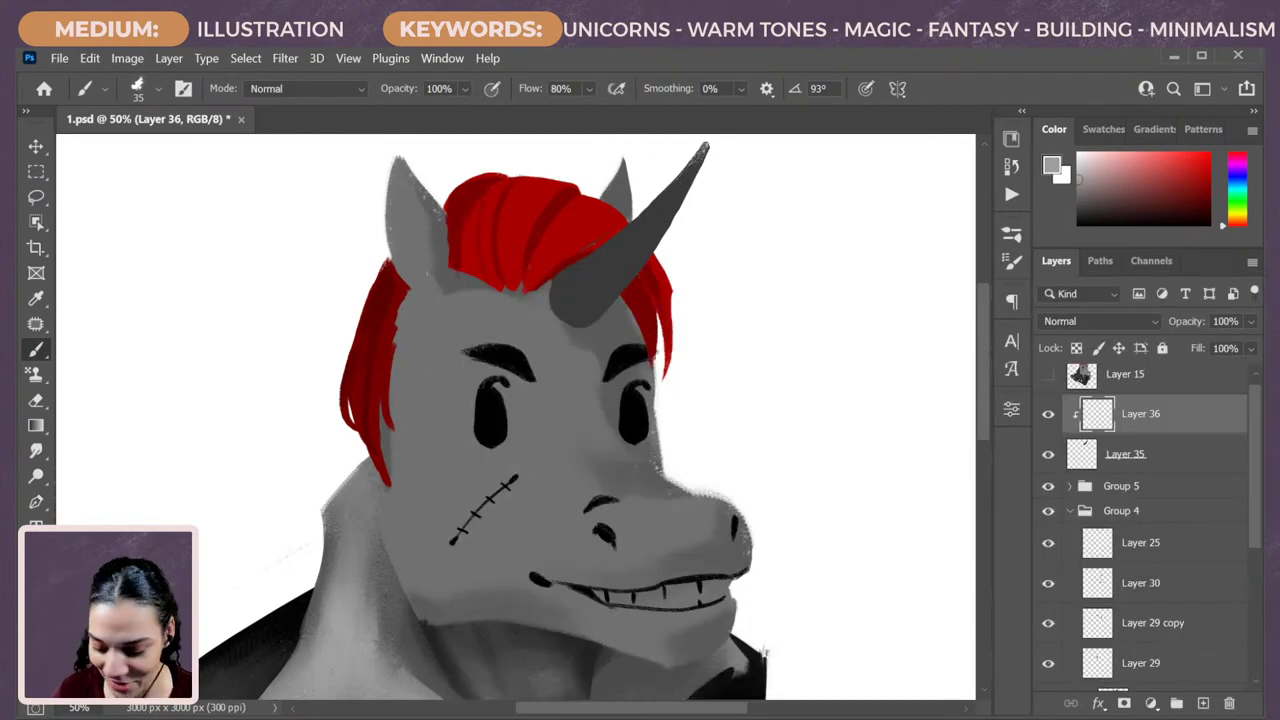
Paint textured light grey highlights over the horn's base and shaft with the brush enlarged to 175 px.
key("bracketright")
key("bracketright")
key("bracketright")
key("bracketright")
key("bracketright")
key("bracketright")
key("bracketright")
key("bracketright")
key("bracketright")
key("bracketright")
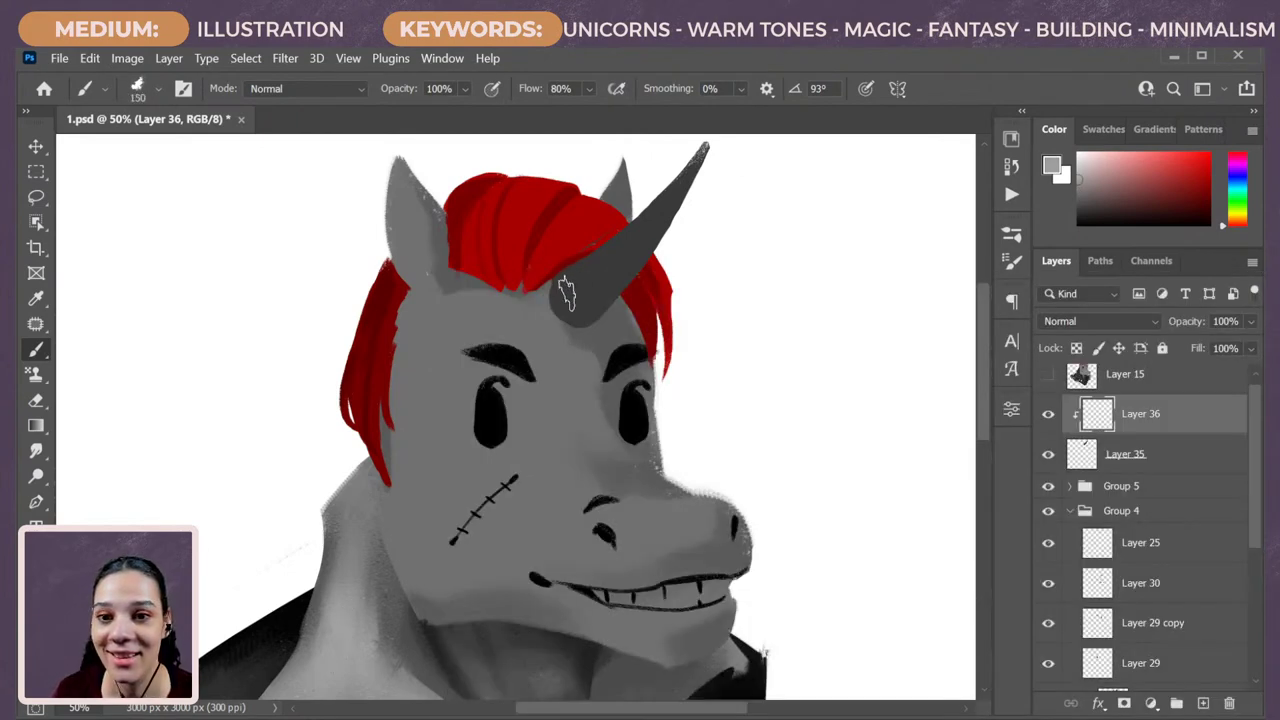
mouse_move(568, 270)
left_mouse_down()
mouse_move(628, 235)
mouse_move(563, 310)
mouse_move(647, 210)
mouse_move(592, 256)
left_mouse_up()
Darken the horn's base and lower edge with near-black sampled from the eyebrow, and soften it with grey sampled from the horn.
left_click(624, 358, "alt")
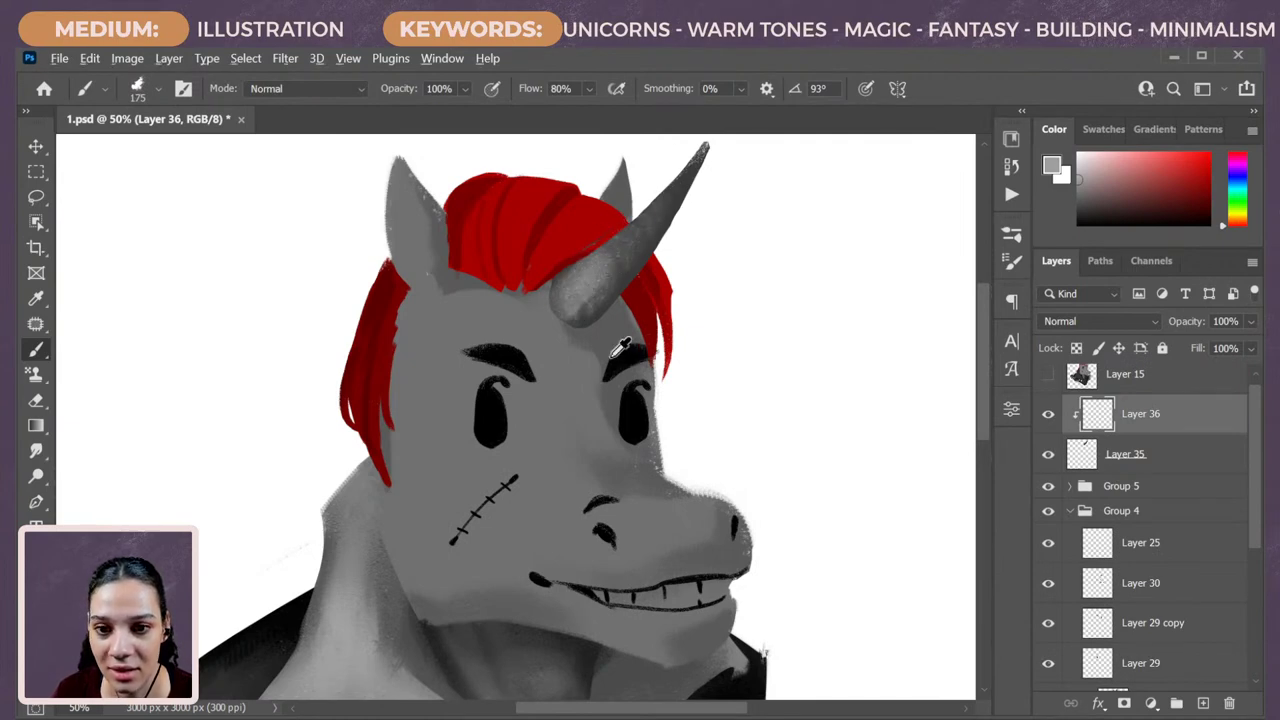
left_click_drag(598, 315, 575, 312)
left_click(571, 305, "alt")
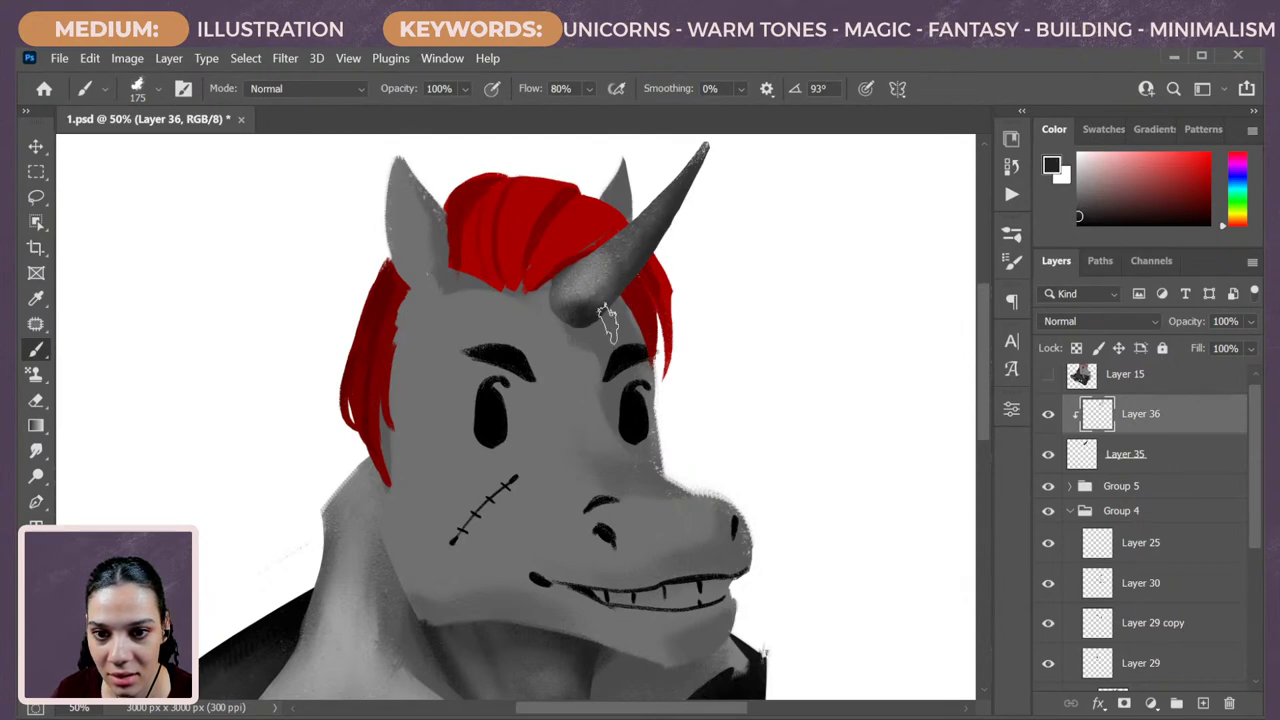
left_click_drag(602, 318, 608, 283)
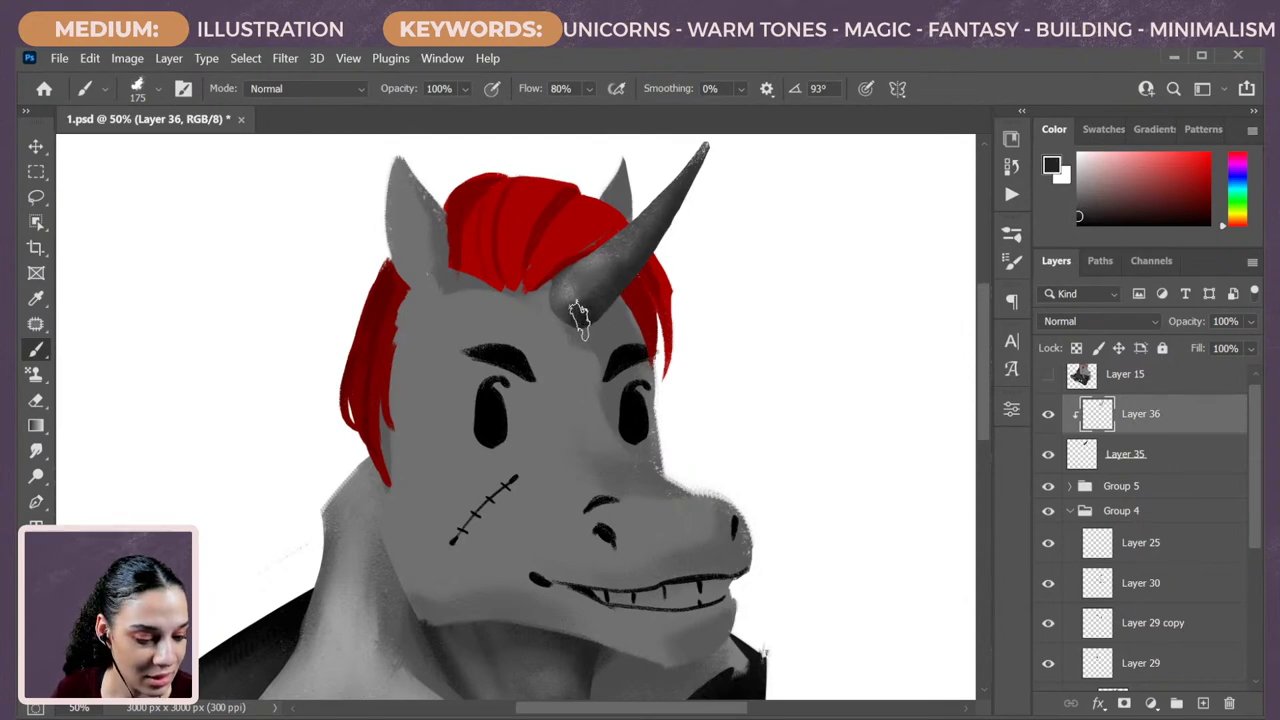
left_click(573, 289, "alt")
mouse_move(580, 300)
left_mouse_down()
mouse_move(600, 290)
mouse_move(583, 295)
left_mouse_up()
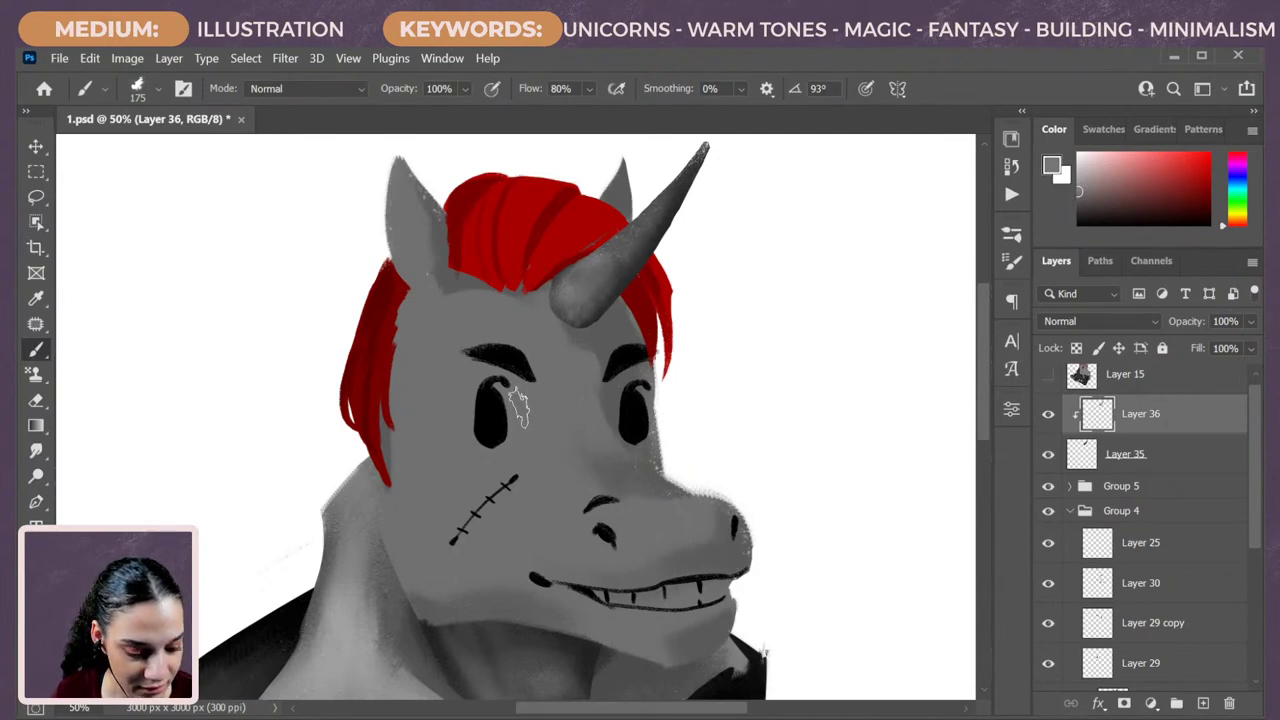
Paint a light grey highlight on the horn's rounded base at 100 px, sampling the colour from the collar.
left_click(355, 568, "alt")
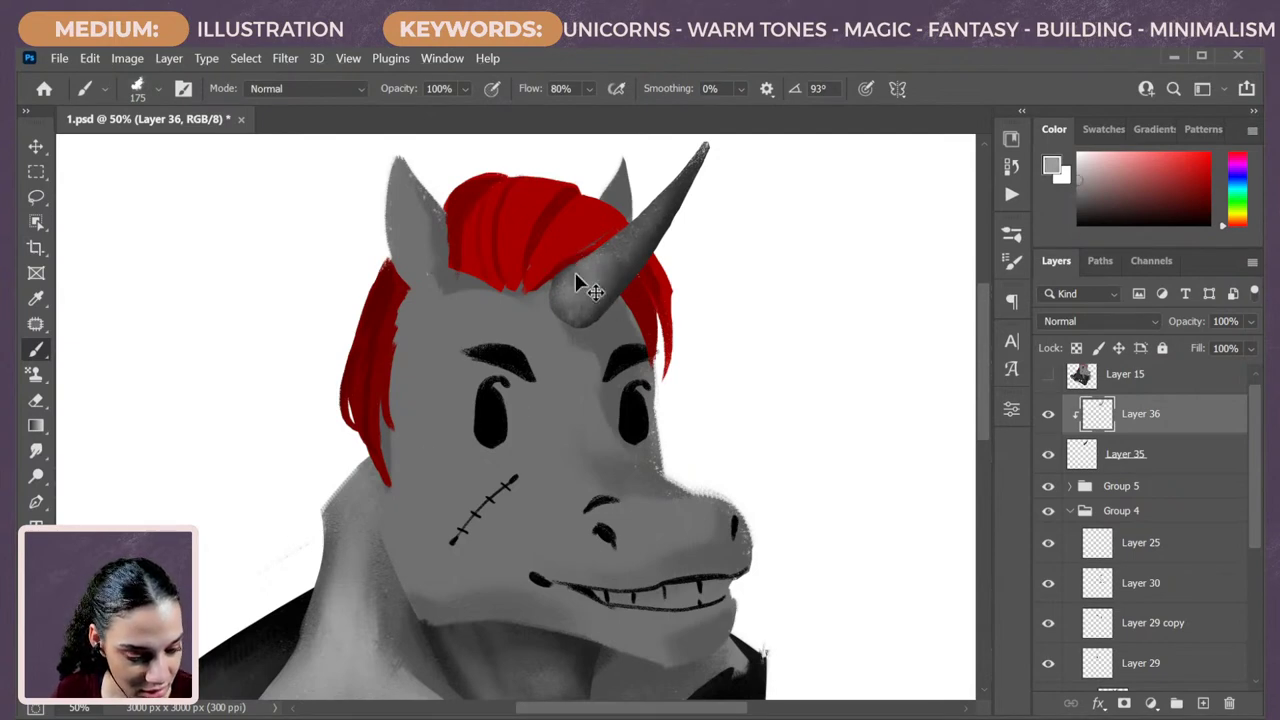
key("bracketleft")
key("bracketleft")
key("bracketleft")
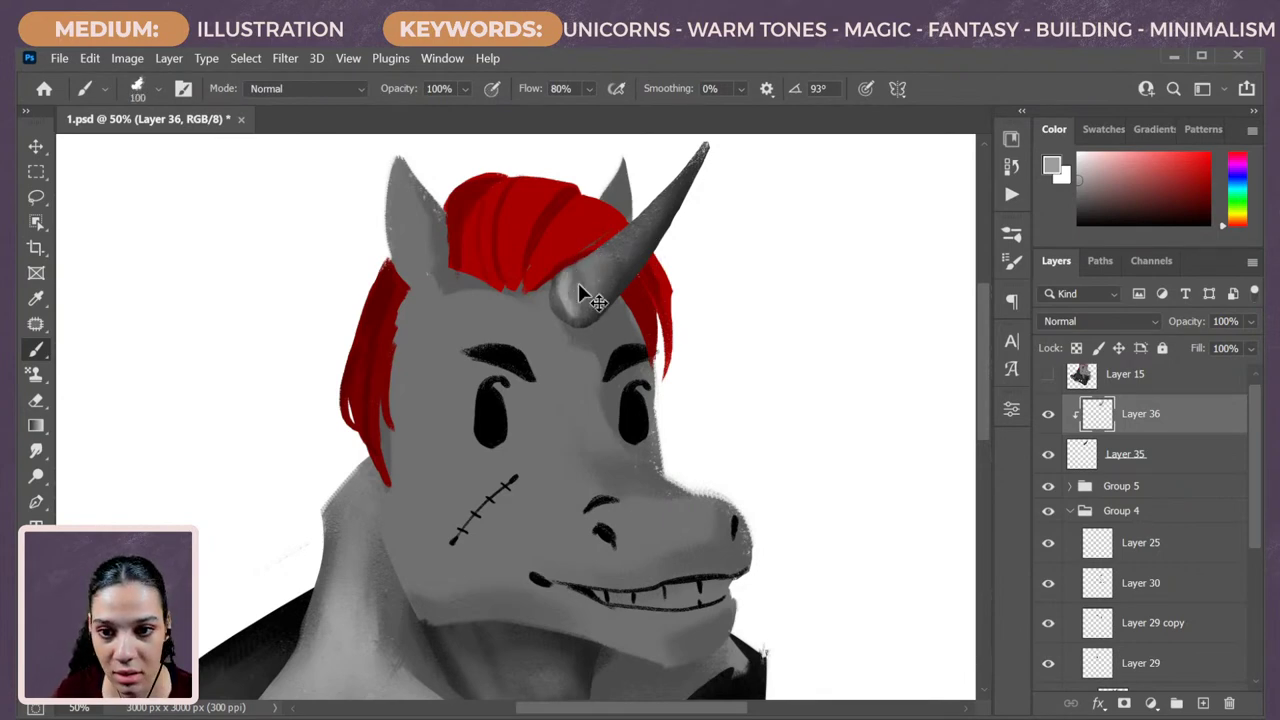
Paint light grey curved bands across the horn from base towards tip with Val's brush at 80 px.
right_click(684, 255)
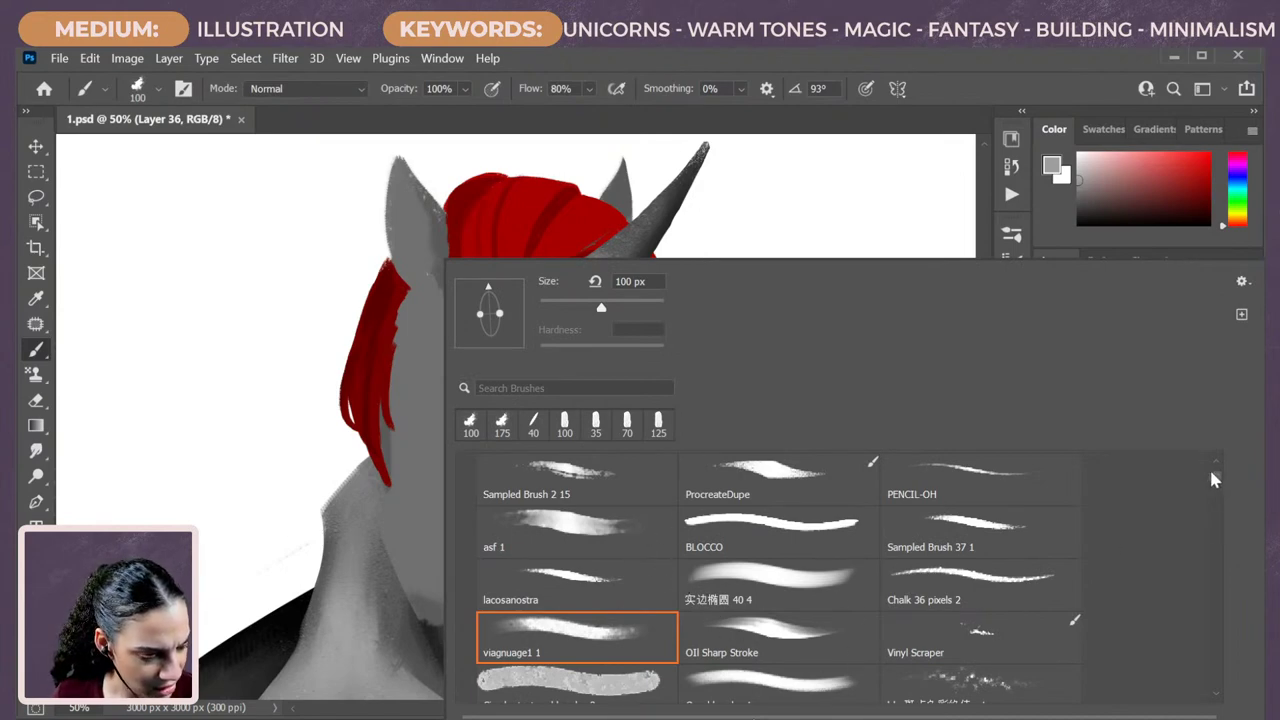
left_click_drag(1214, 476, 1211, 463)
left_click(607, 527)
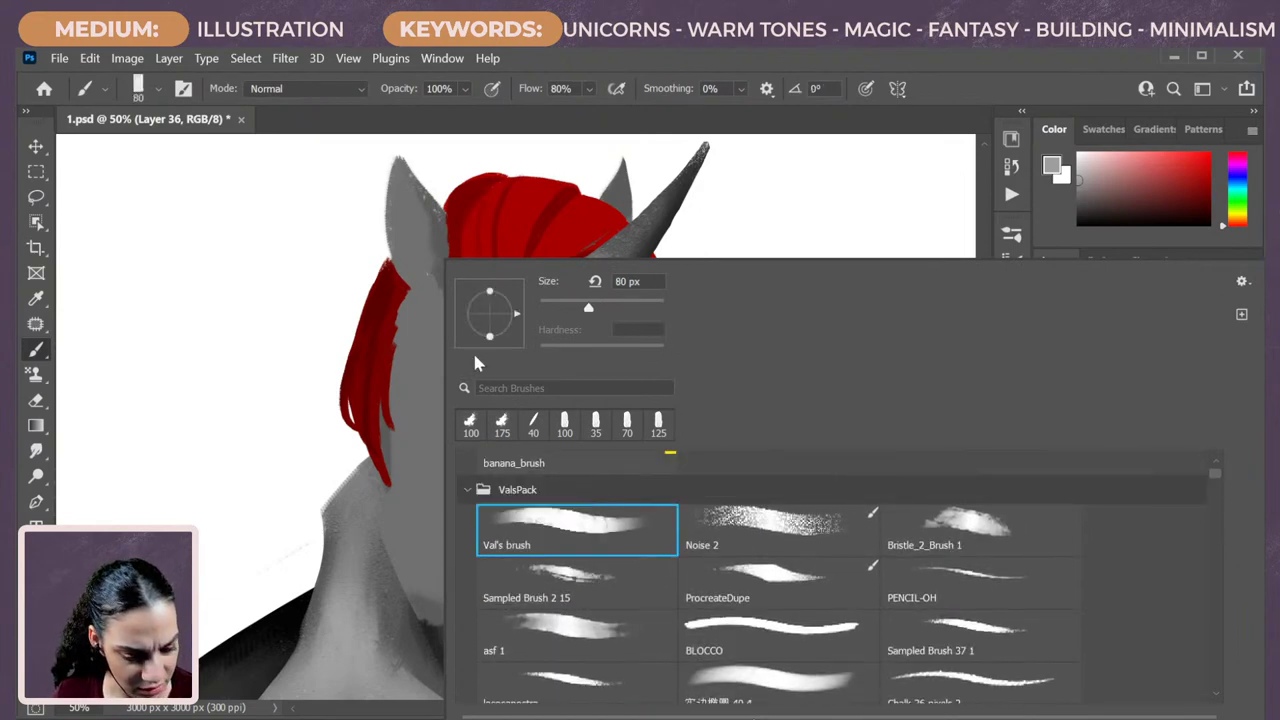
left_click(418, 305)
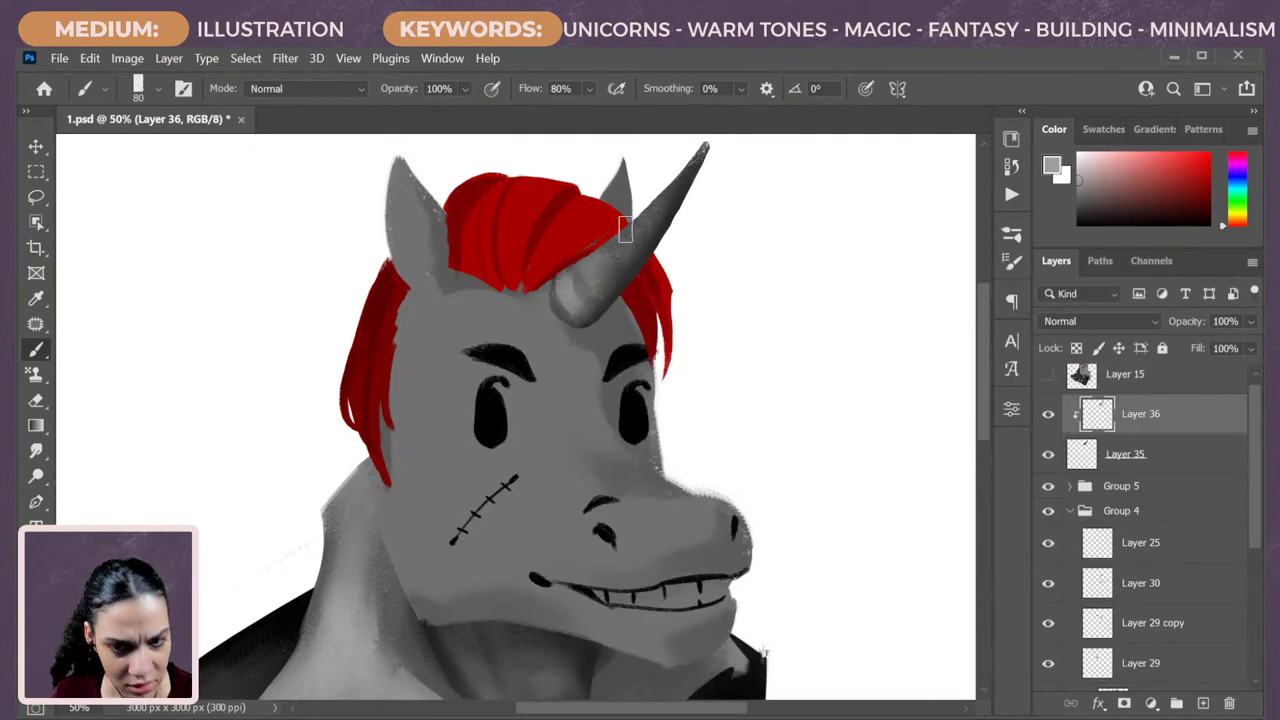
mouse_move(622, 290)
left_mouse_down()
mouse_move(590, 262)
mouse_move(683, 237)
mouse_move(610, 254)
mouse_move(672, 216)
mouse_move(633, 231)
mouse_move(644, 246)
mouse_move(647, 220)
mouse_move(632, 234)
mouse_move(656, 233)
mouse_move(665, 210)
mouse_move(651, 215)
mouse_move(692, 180)
left_mouse_up()
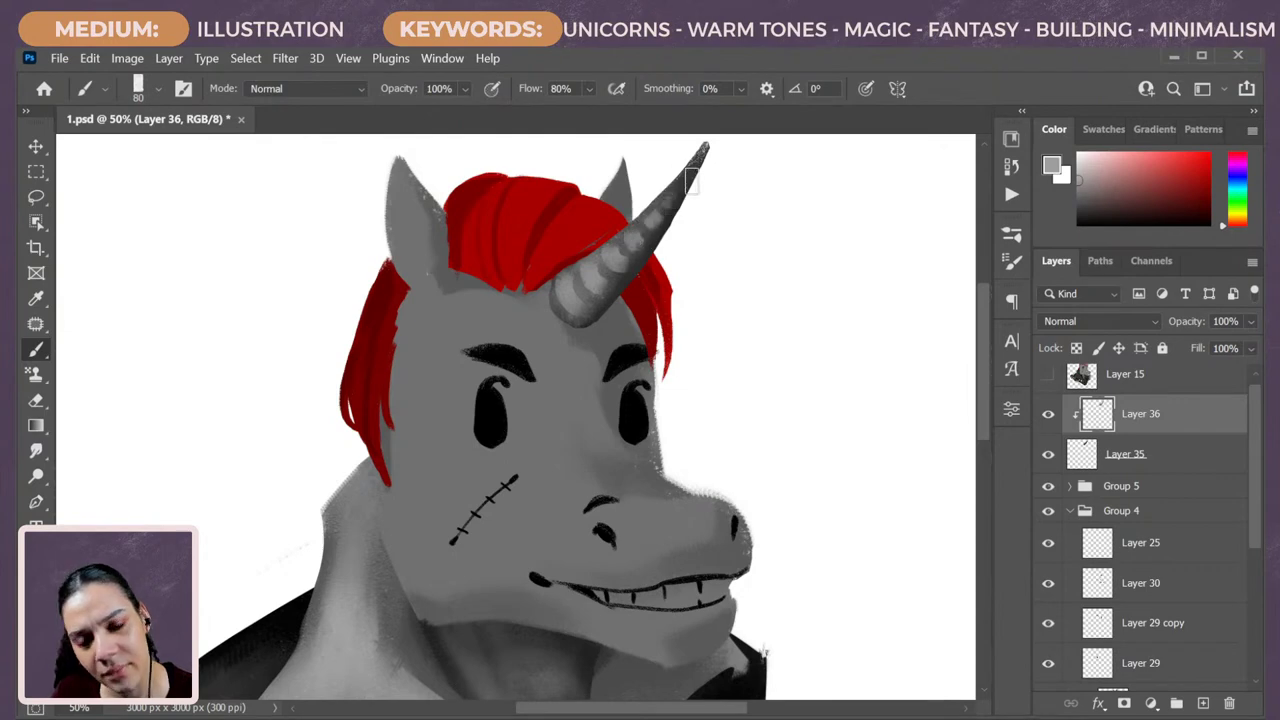
left_click_drag(654, 417, 853, 306)
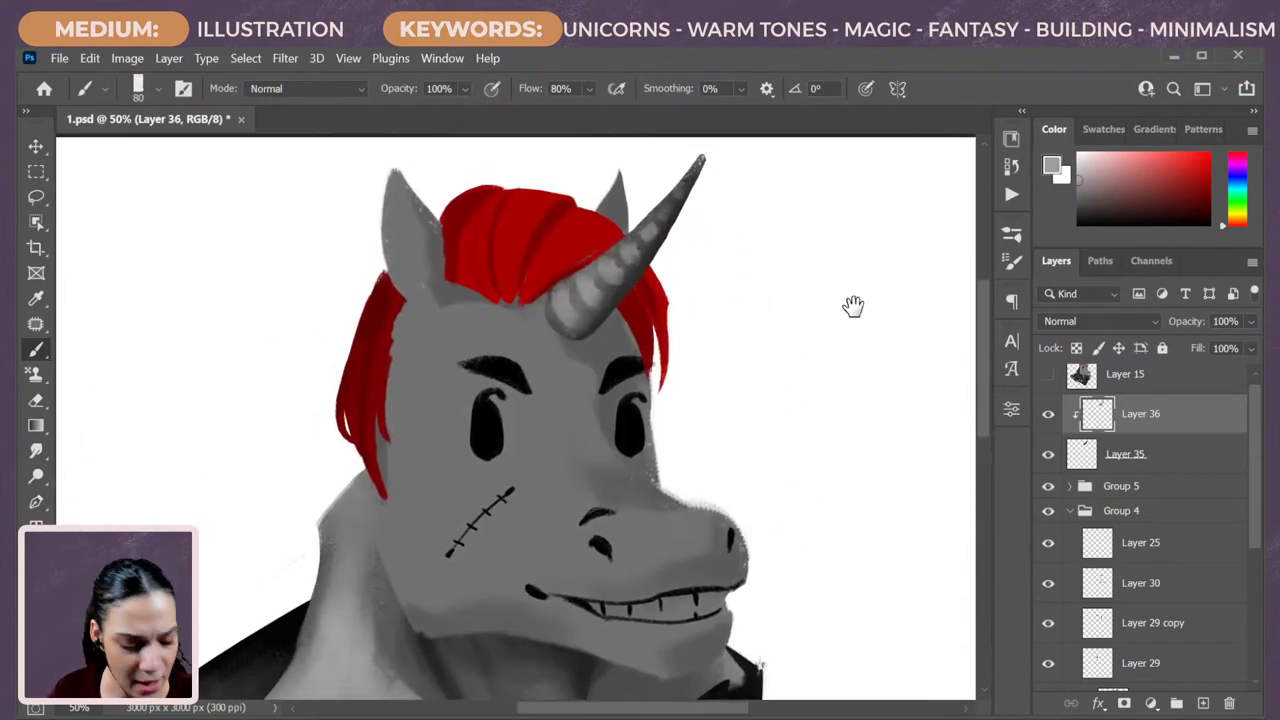
key("ctrl+minus")
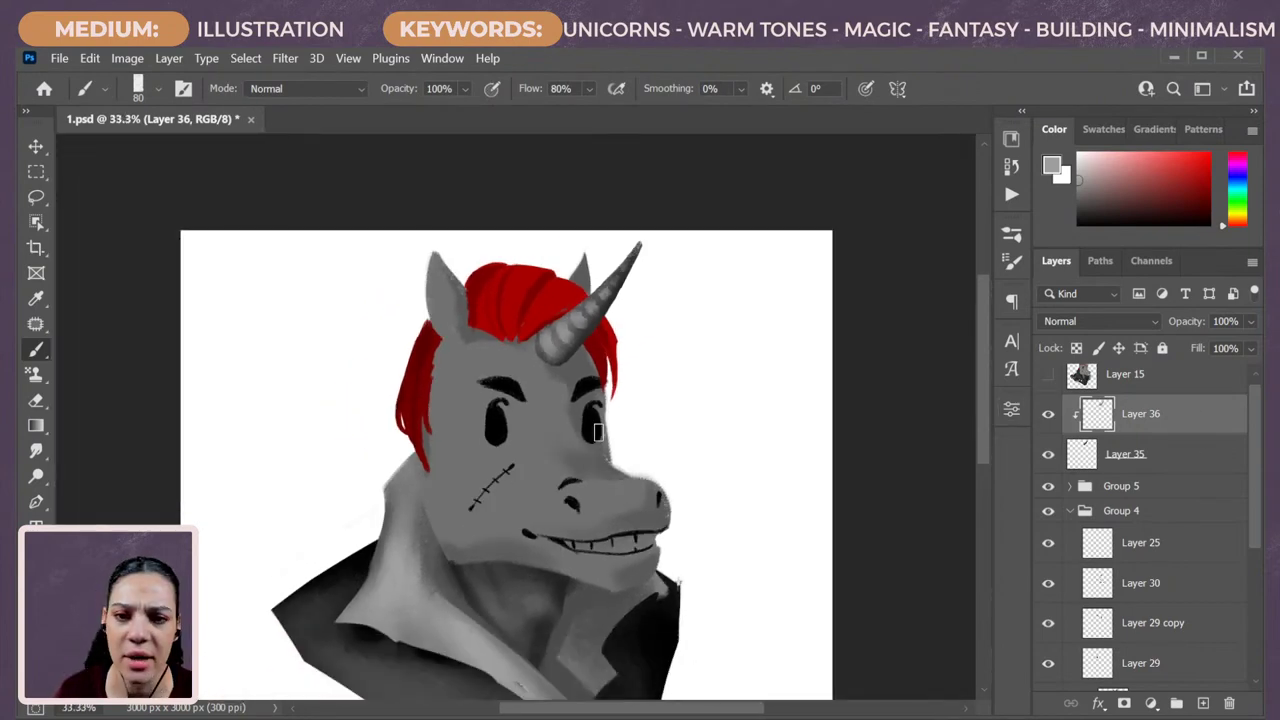
Paint dark red shading down the outer edge of the hair behind the near ear on Layer 34, with the brush at 80 px.
key("ctrl+plus")
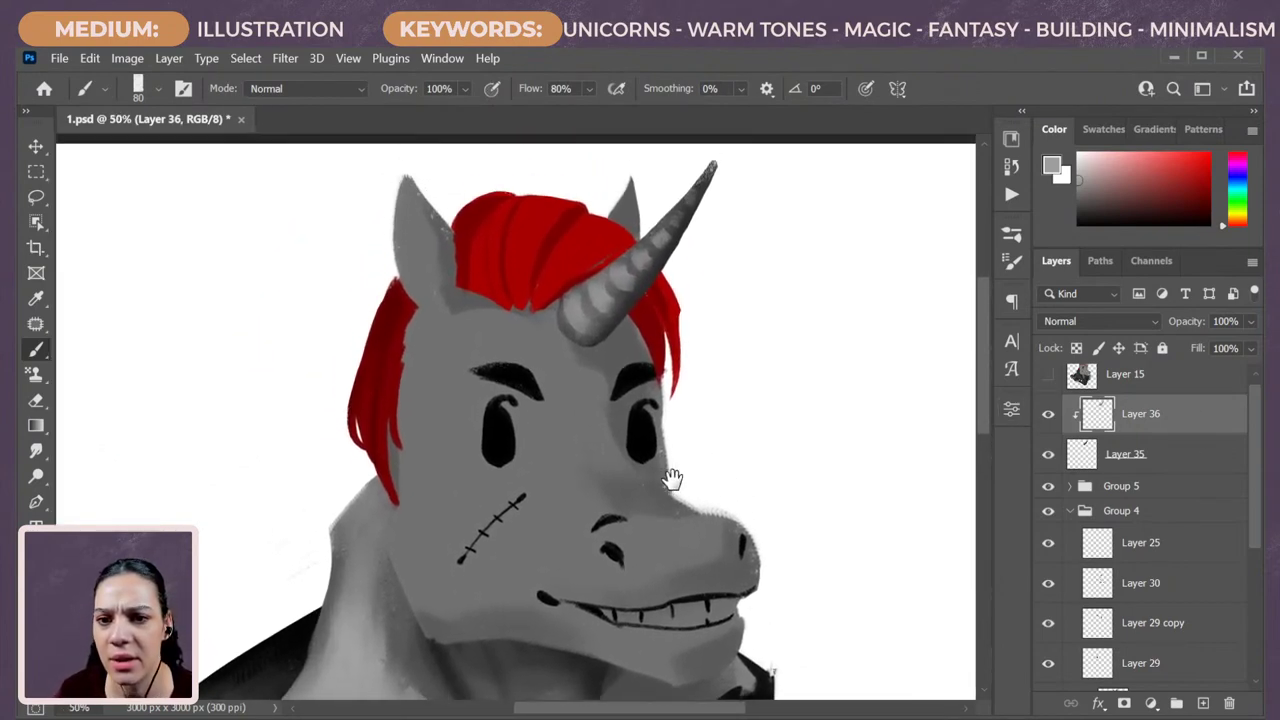
left_click_drag(672, 479, 666, 451)
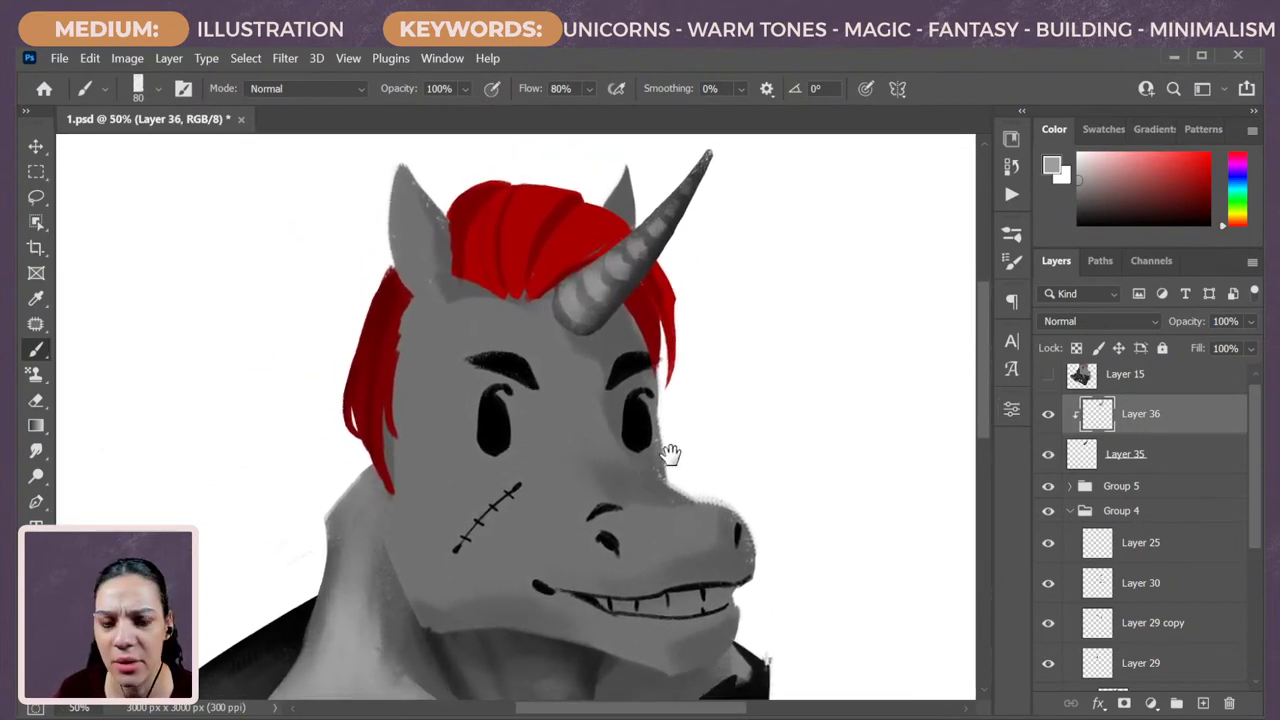
left_click(400, 315, "ctrl")
right_click(568, 556)
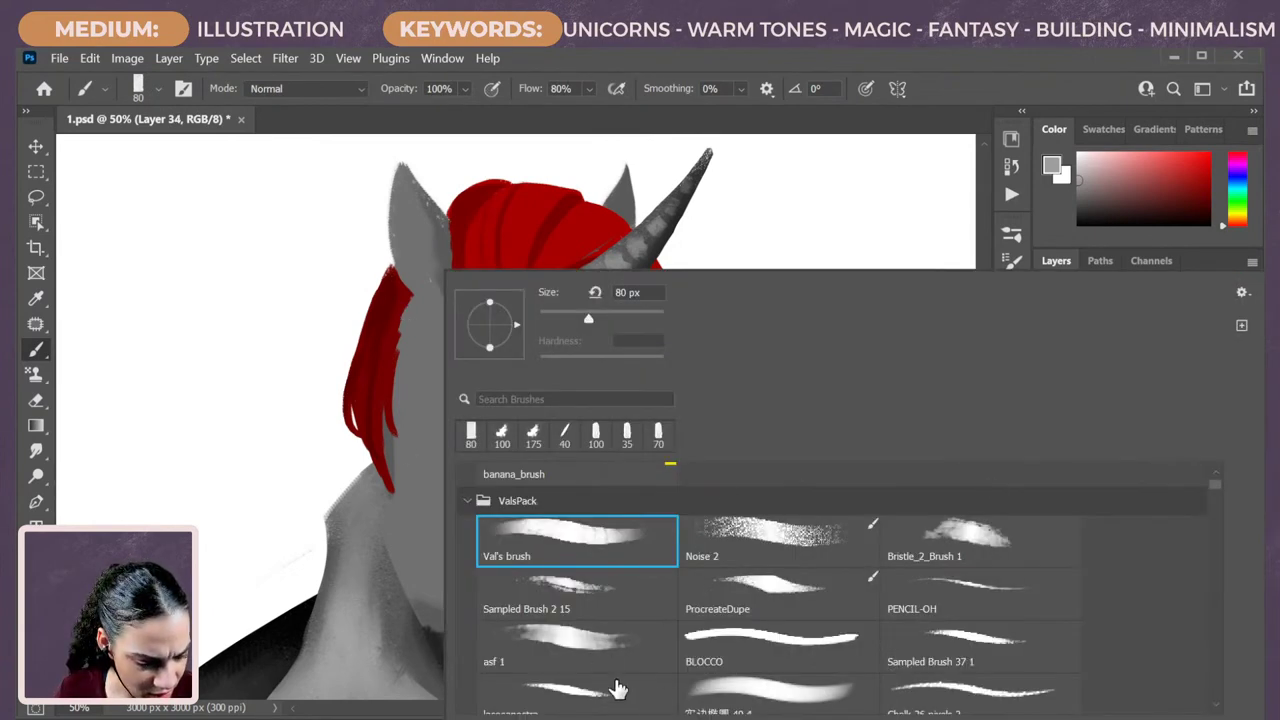
left_click(563, 706)
key("Return")
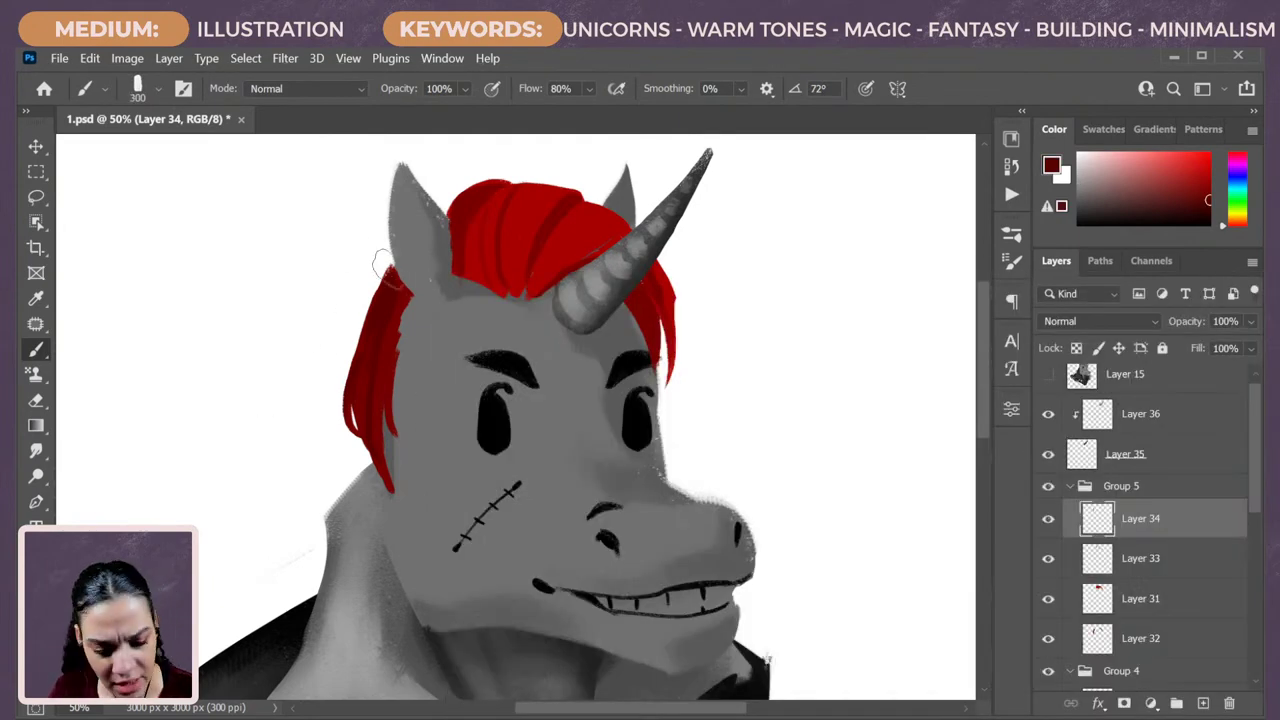
key("bracketleft")
key("bracketleft")
key("bracketleft")
key("bracketleft")
key("bracketleft")
key("bracketleft")
key("bracketleft")
key("bracketleft")
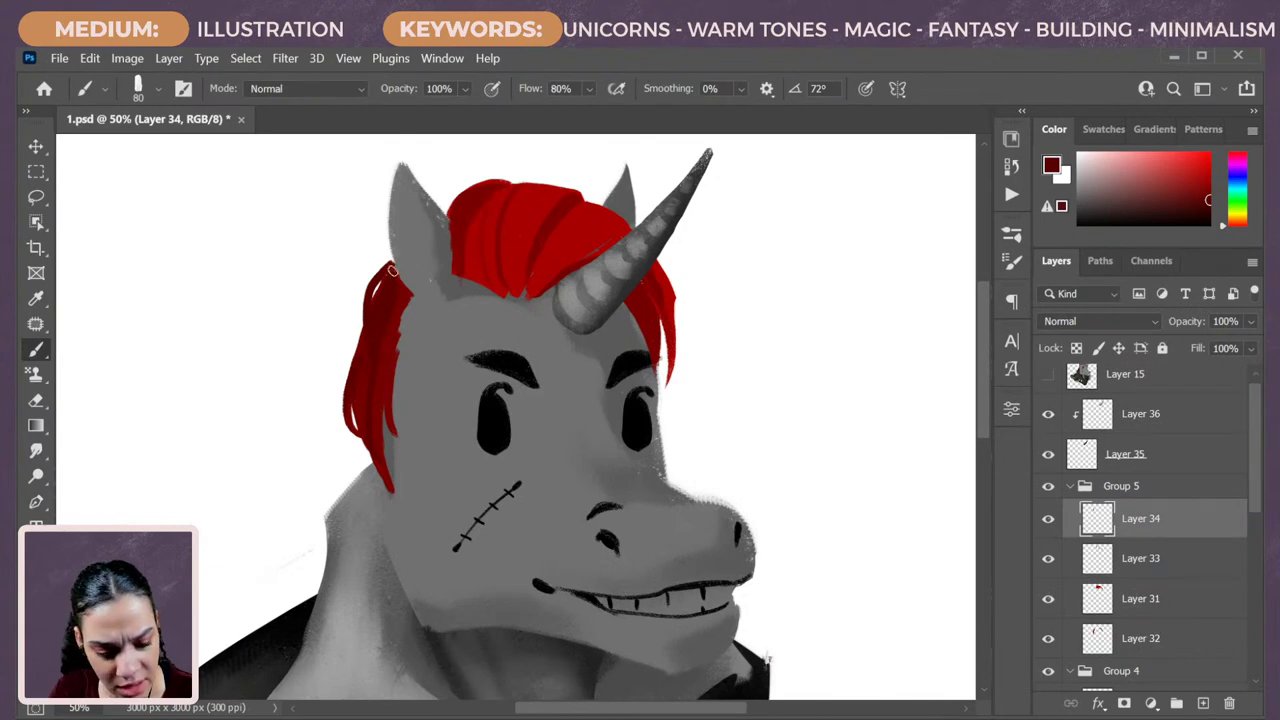
left_click_drag(392, 270, 356, 356)
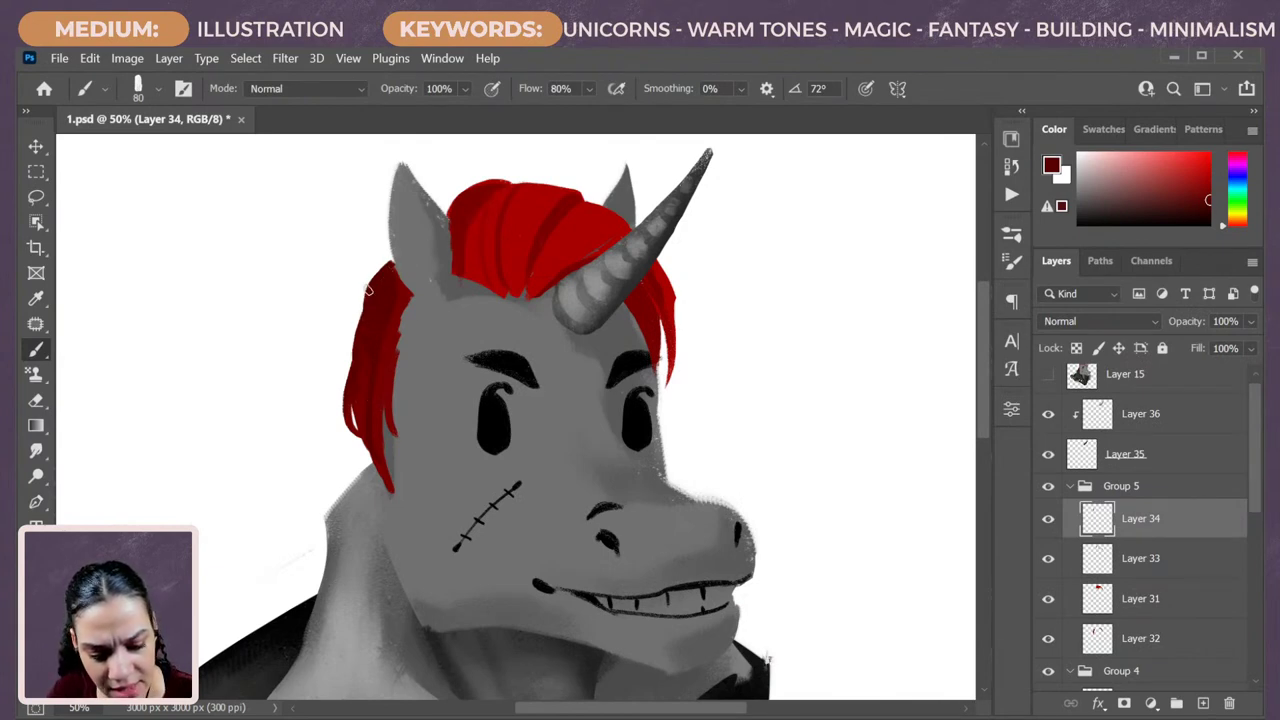
left_click_drag(367, 288, 362, 384)
scroll(537, 400, "down", 3)
scroll(571, 457, "up", 3)
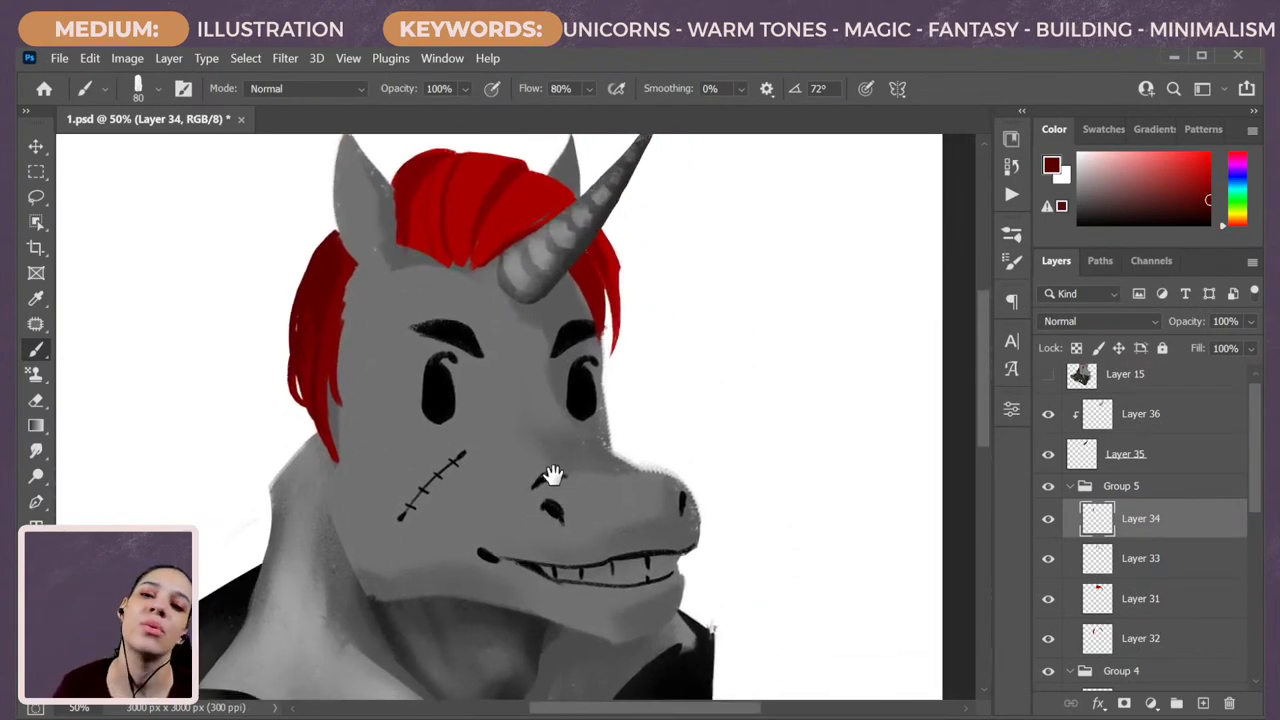
left_click_drag(553, 474, 577, 457)
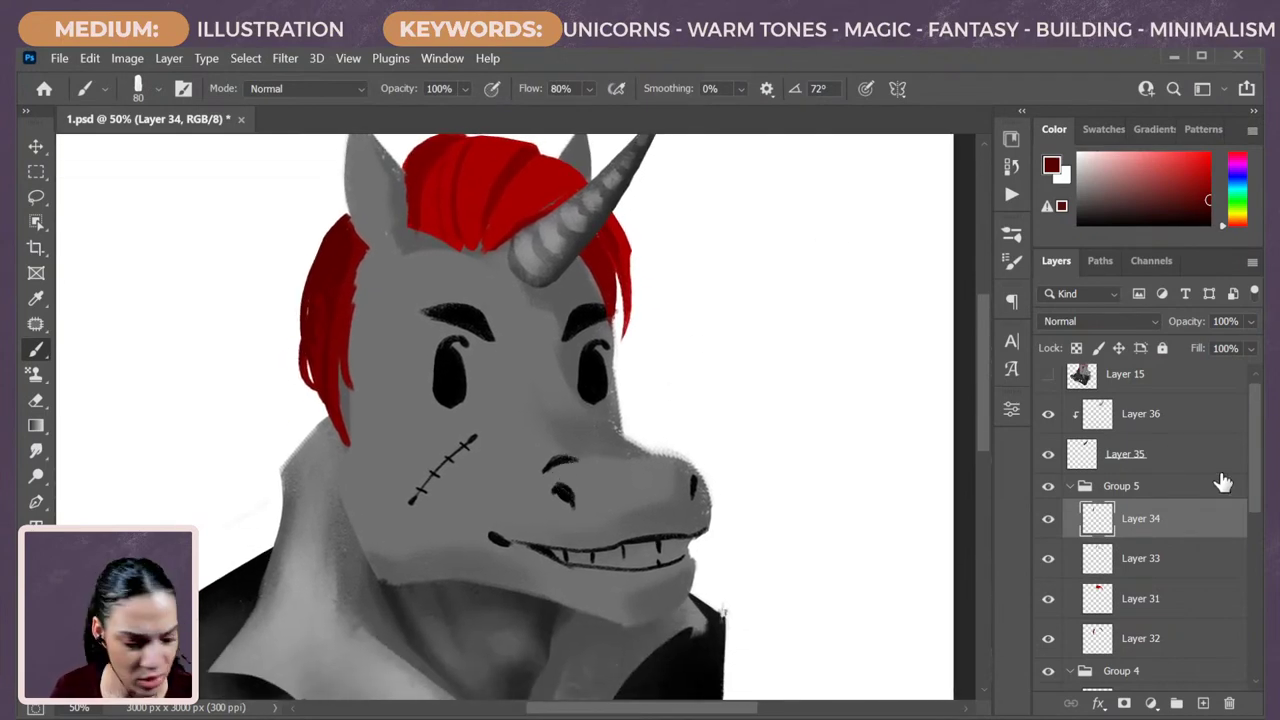
Group the four hair layers, Layer 34 to Layer 32, check the group's visibility, and merge it into a single layer.
left_click(1162, 645, "shift")
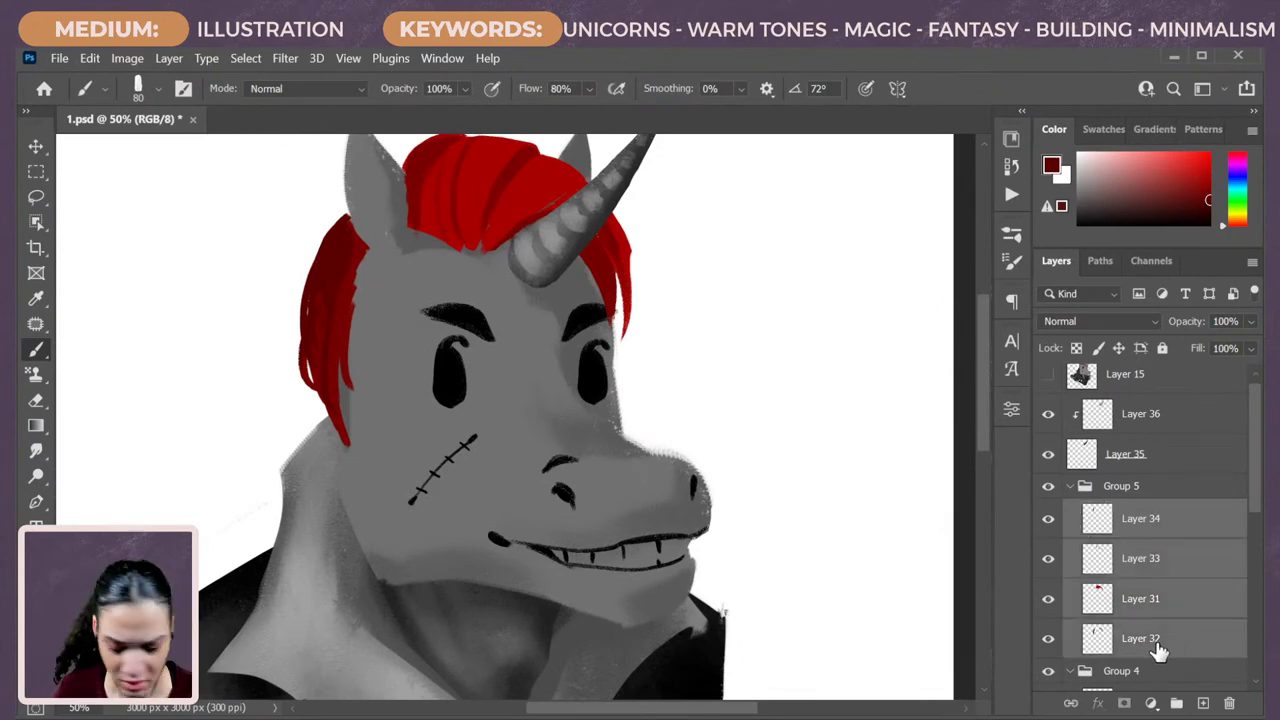
key("ctrl+g")
left_click(1048, 510)
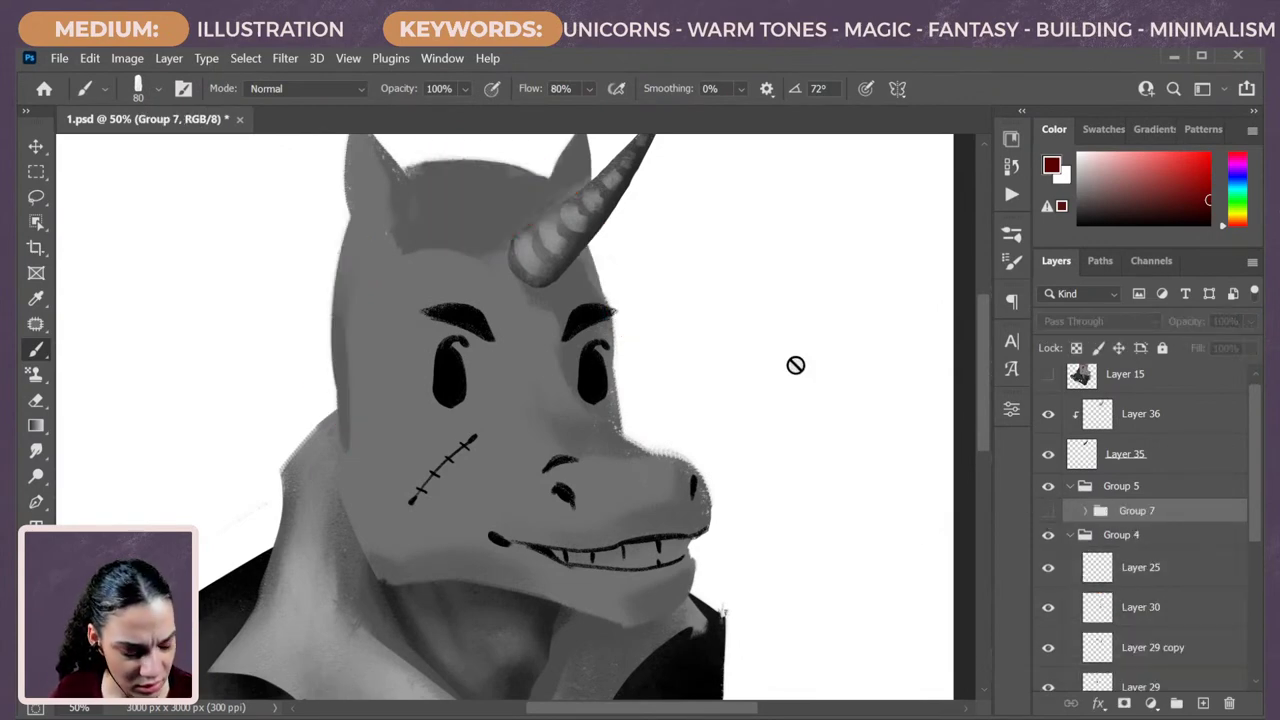
left_click(1048, 511)
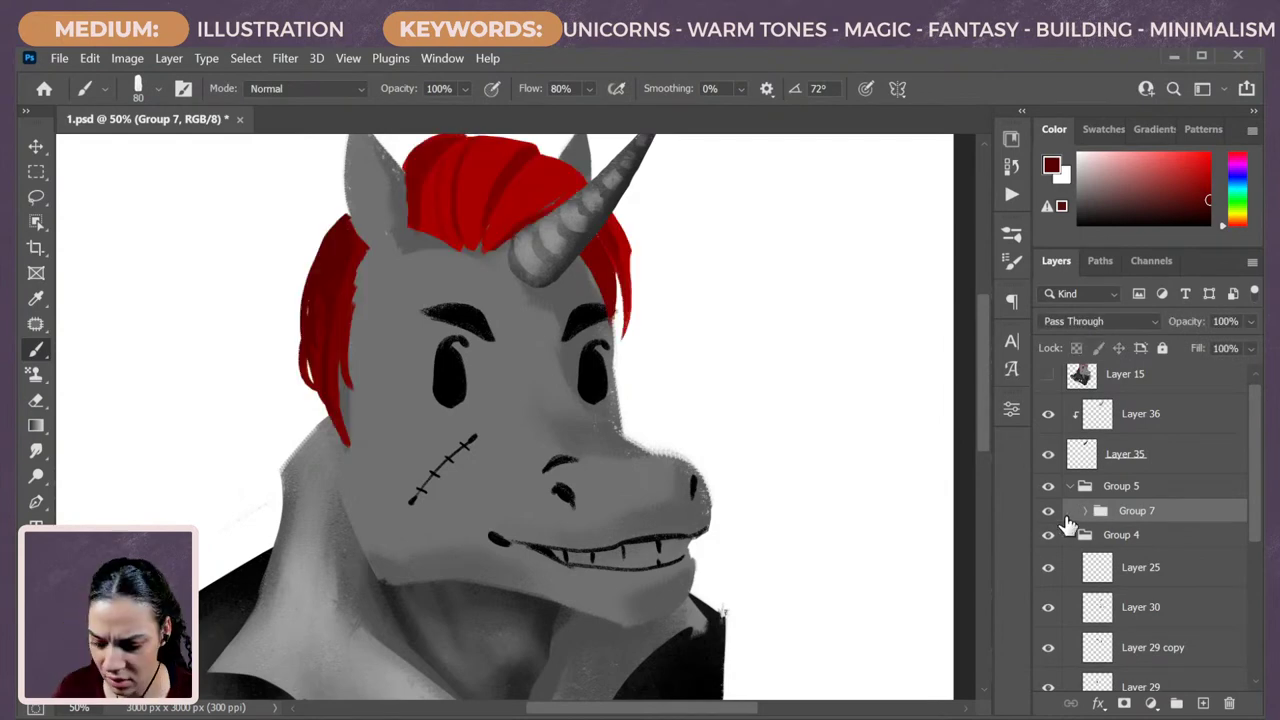
key("ctrl+e")
Lasso the hair hanging behind the near ear, cut it to its own layer and hide that layer.
key("l")
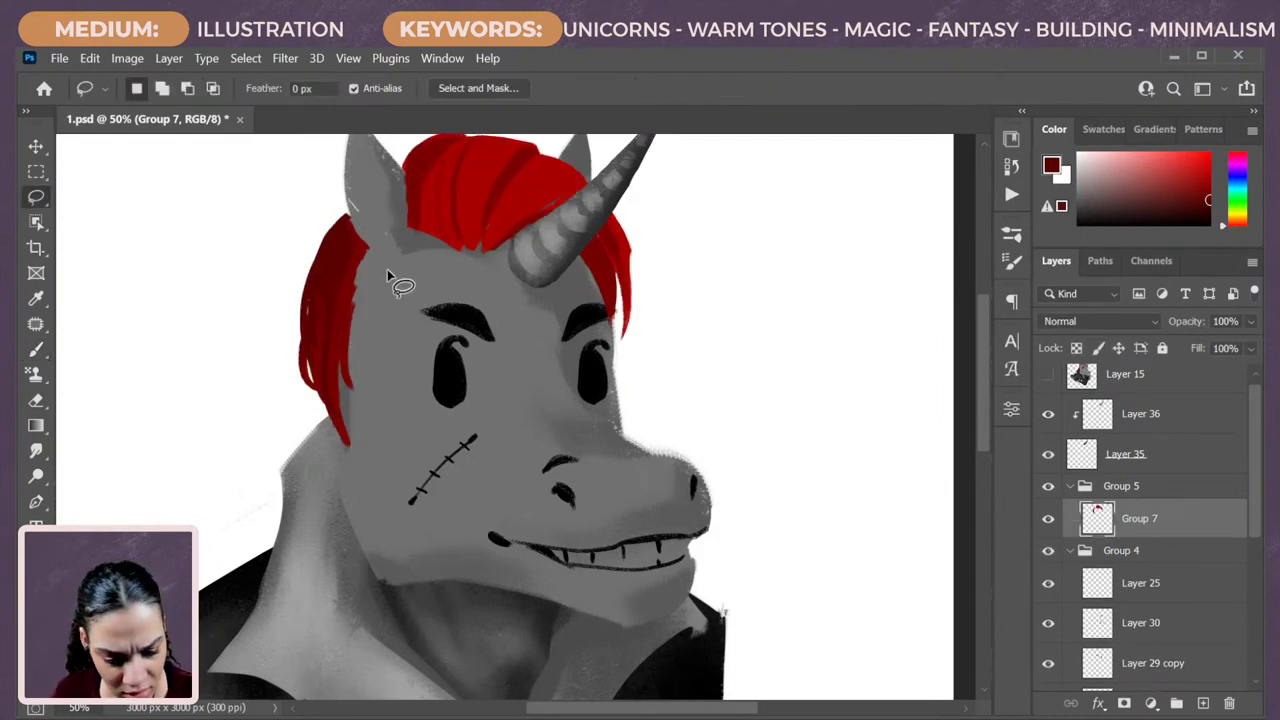
mouse_move(350, 207)
left_mouse_down()
mouse_move(340, 505)
mouse_move(343, 366)
left_mouse_up()
right_click(340, 368)
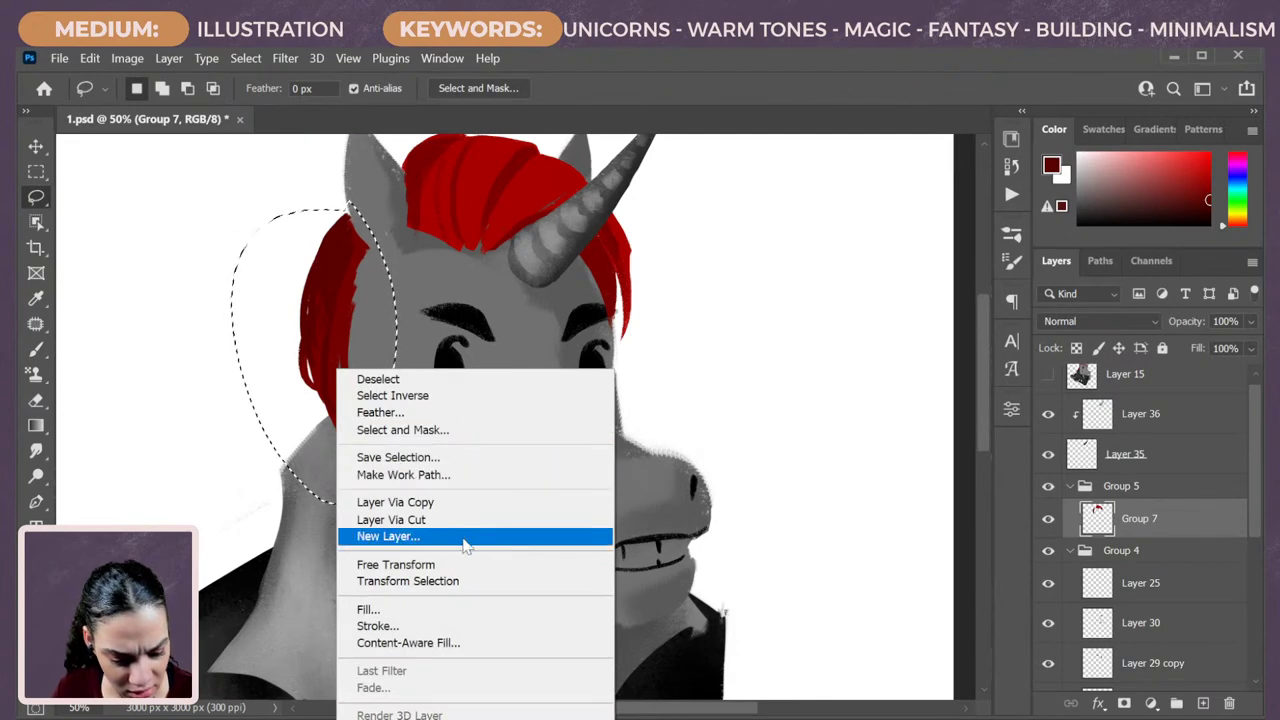
left_click(391, 520)
left_click(1048, 518)
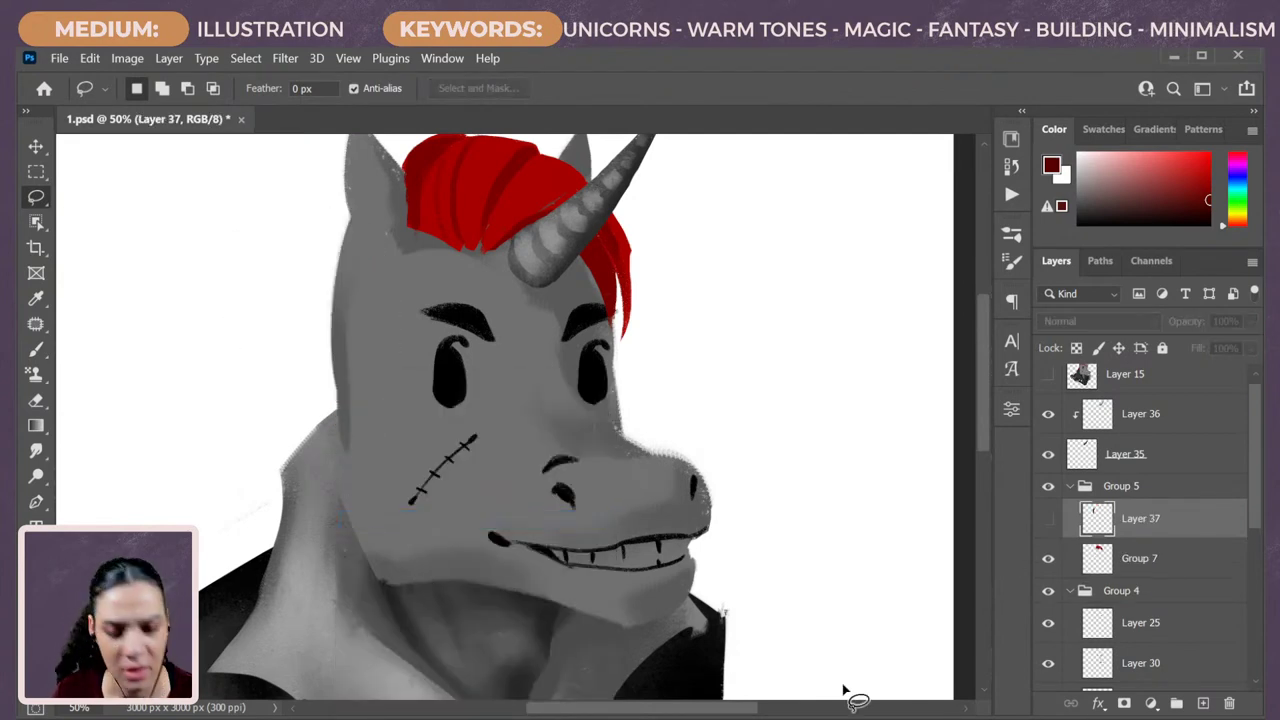
Paint thin black lines along the collar's inner edges beside the neck on a new layer above Layer 36, with the brush at 45 px.
key("ctrl+minus")
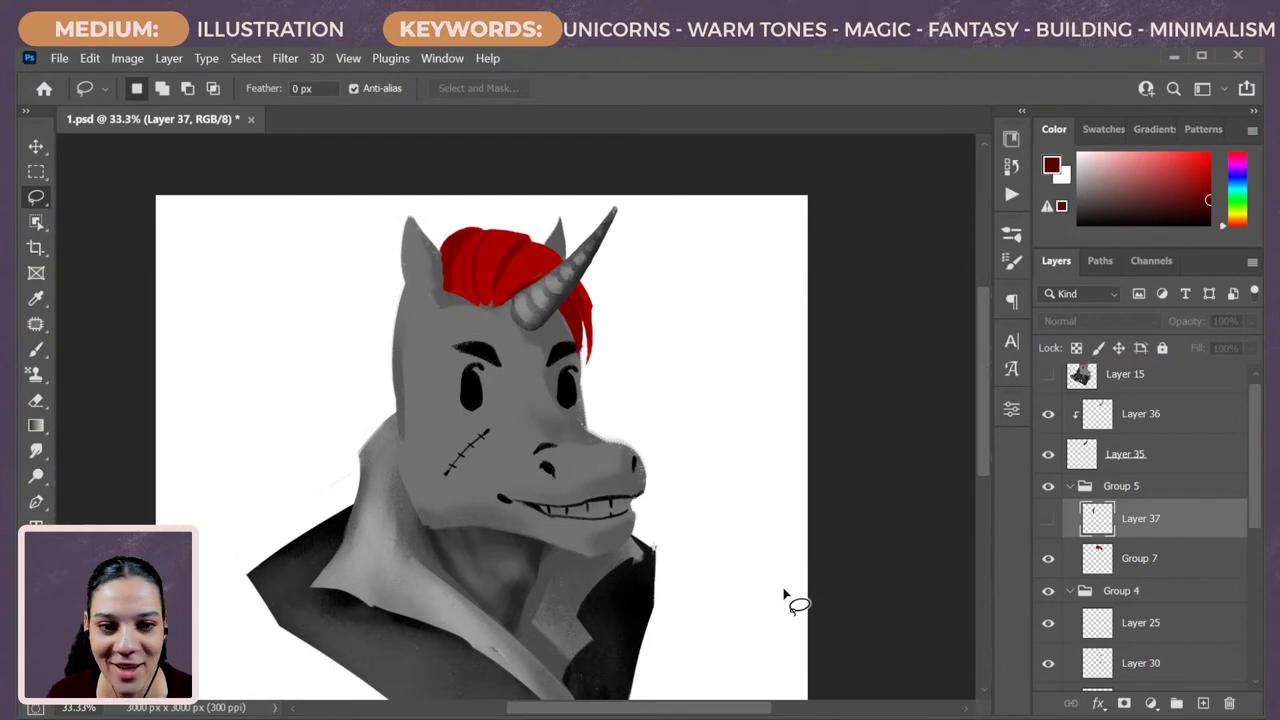
scroll(785, 595, "up", 1)
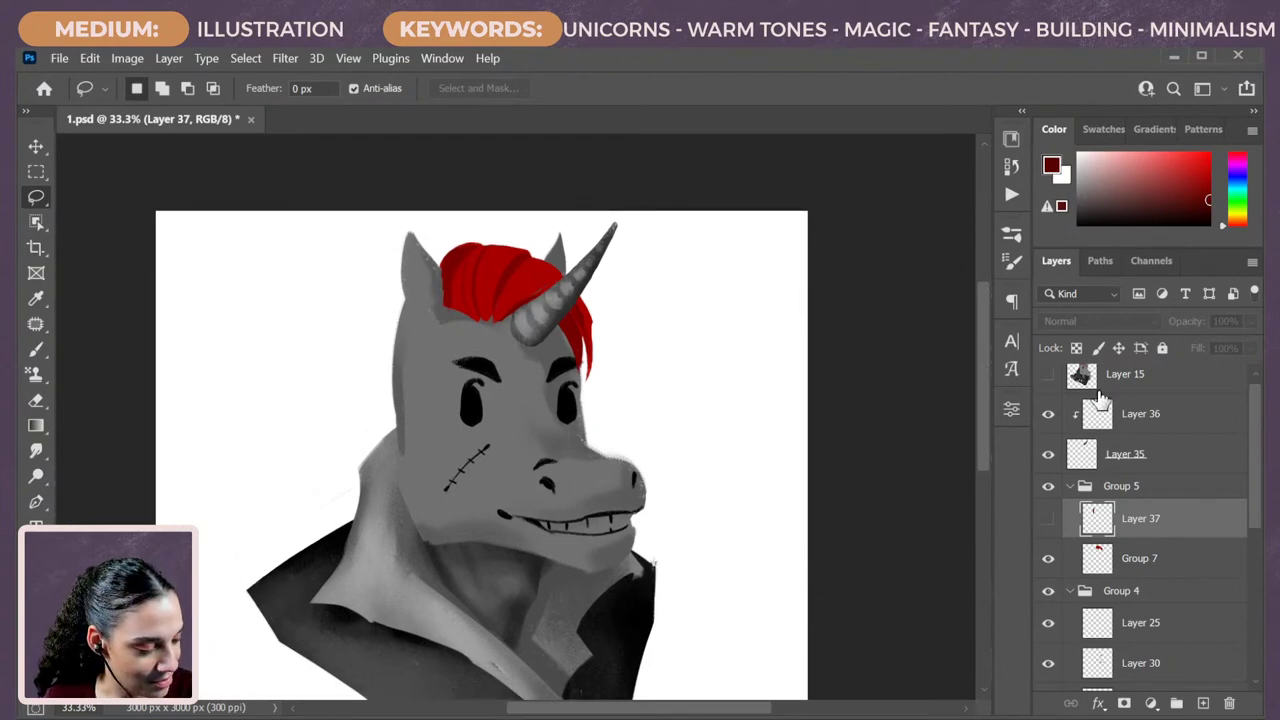
key("ctrl+minus")
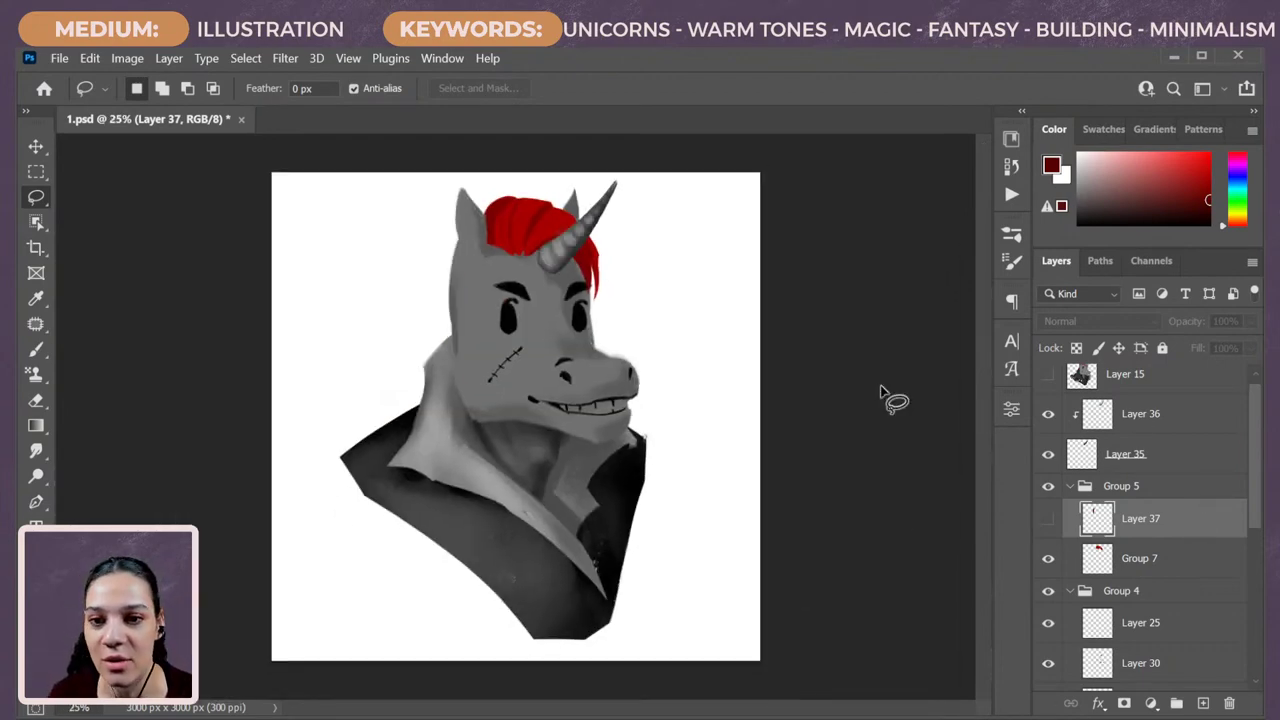
key("ctrl+plus")
left_click_drag(623, 471, 652, 508)
left_click(1190, 424)
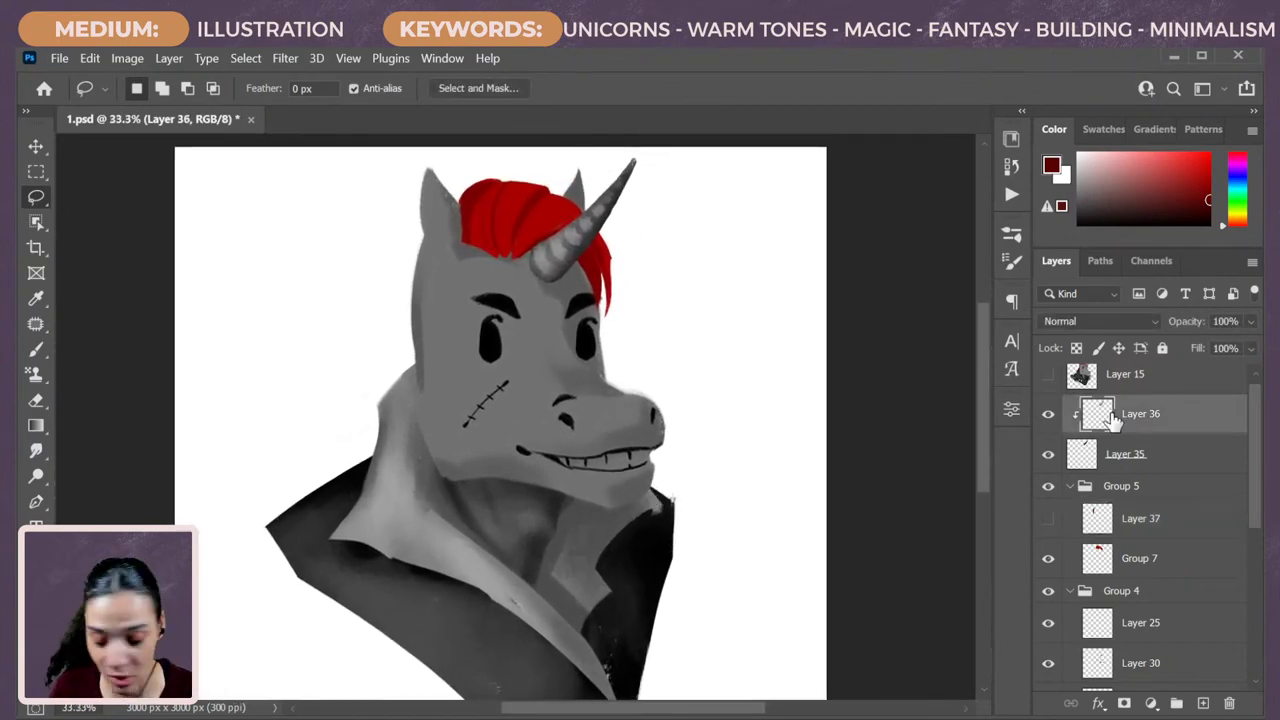
key("ctrl+shift+n")
key("Return")
key("b")
key("d")
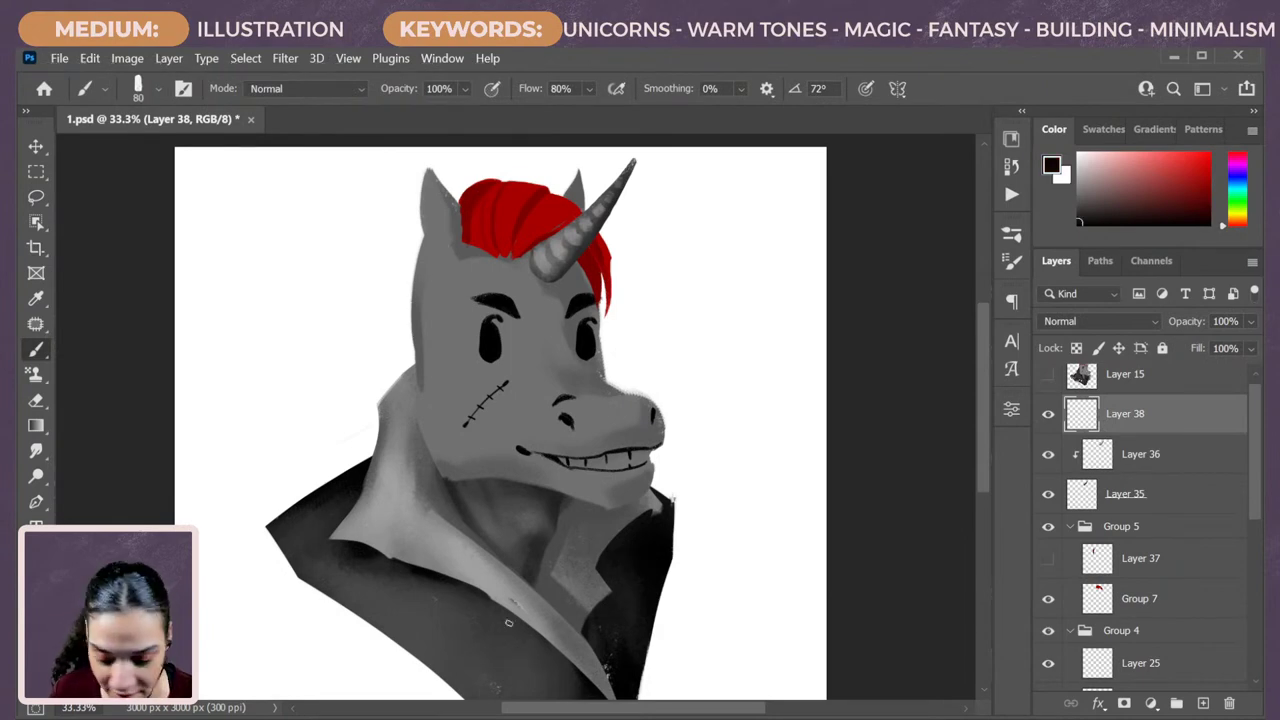
key("bracketleft")
key("bracketleft")
key("bracketleft")
key("bracketleft")
mouse_move(414, 368)
left_mouse_down()
mouse_move(418, 446)
mouse_move(467, 470)
left_mouse_up()
scroll(469, 460, "down", 2)
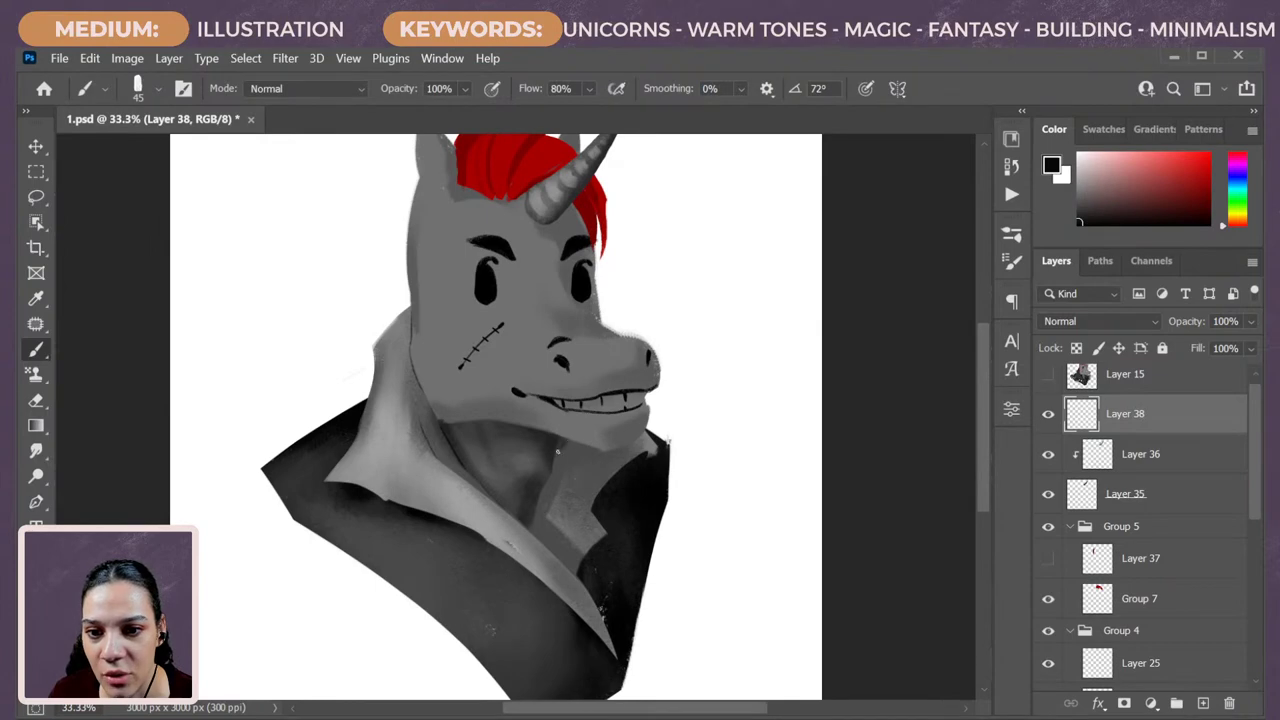
left_click_drag(553, 476, 533, 514)
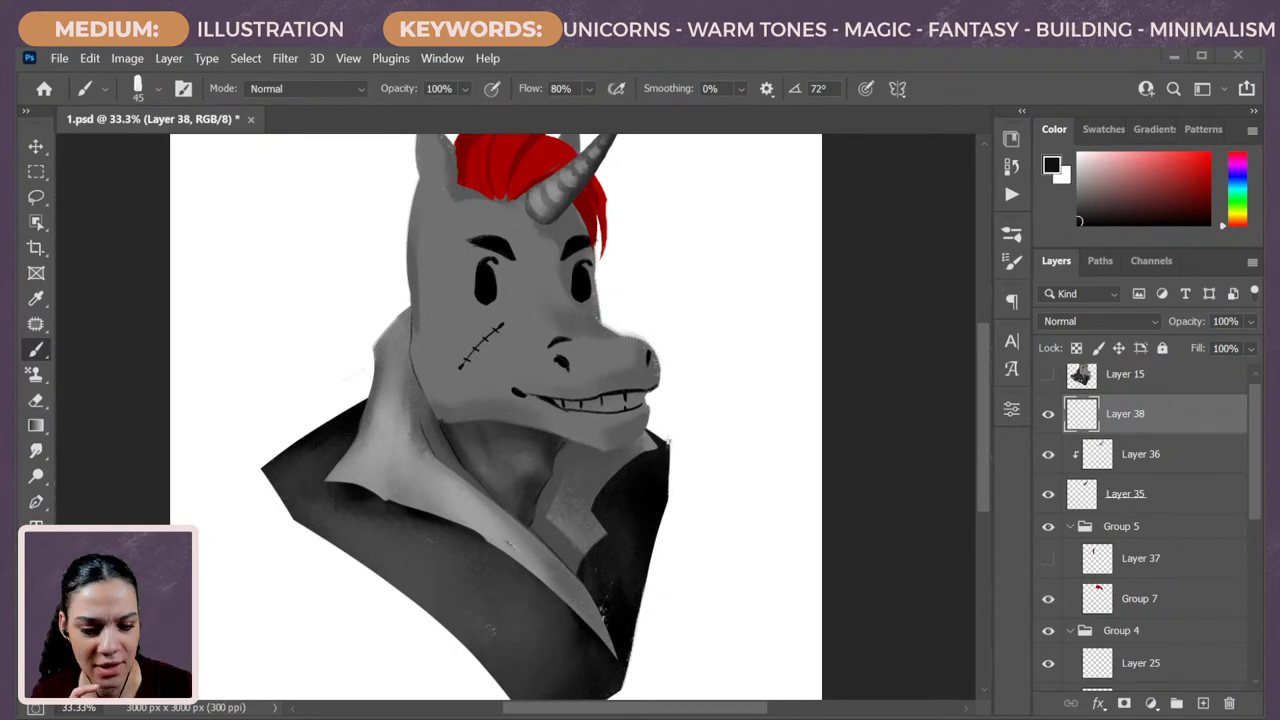
View the daily illustration prompt list PROMO.png in Photos and close it.
left_click_drag(845, 535, 558, 205)
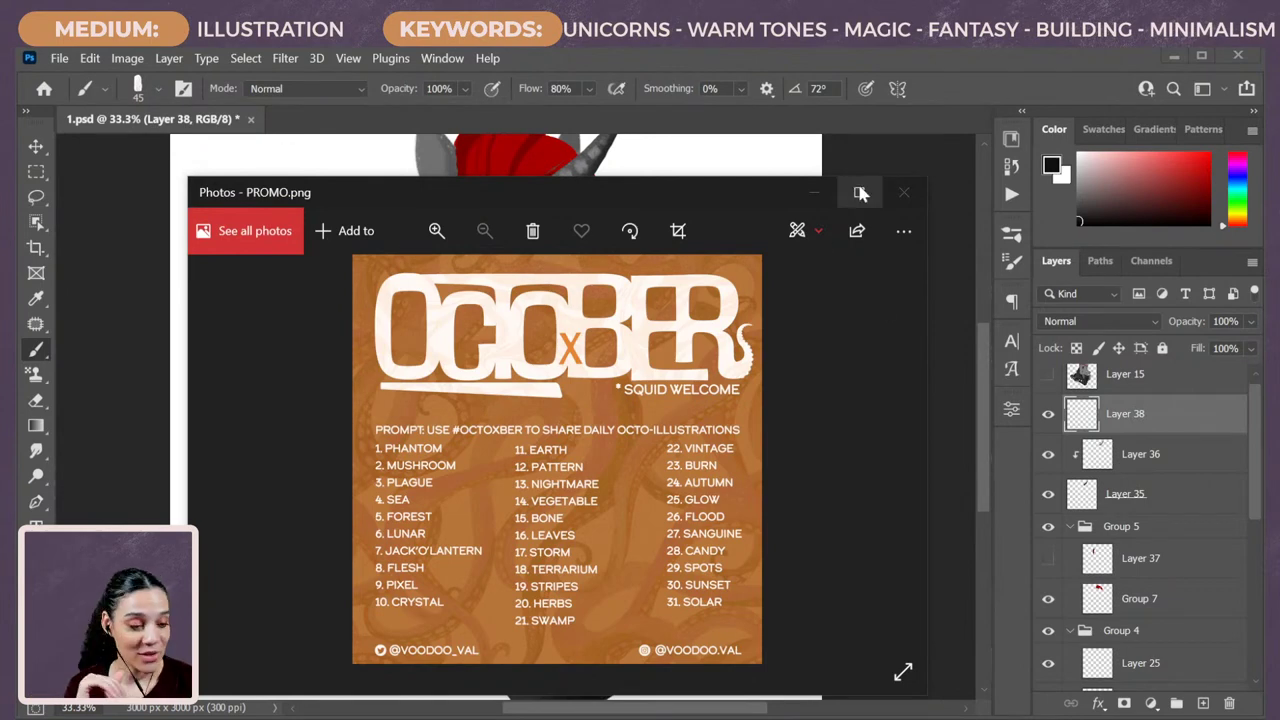
left_click(904, 193)
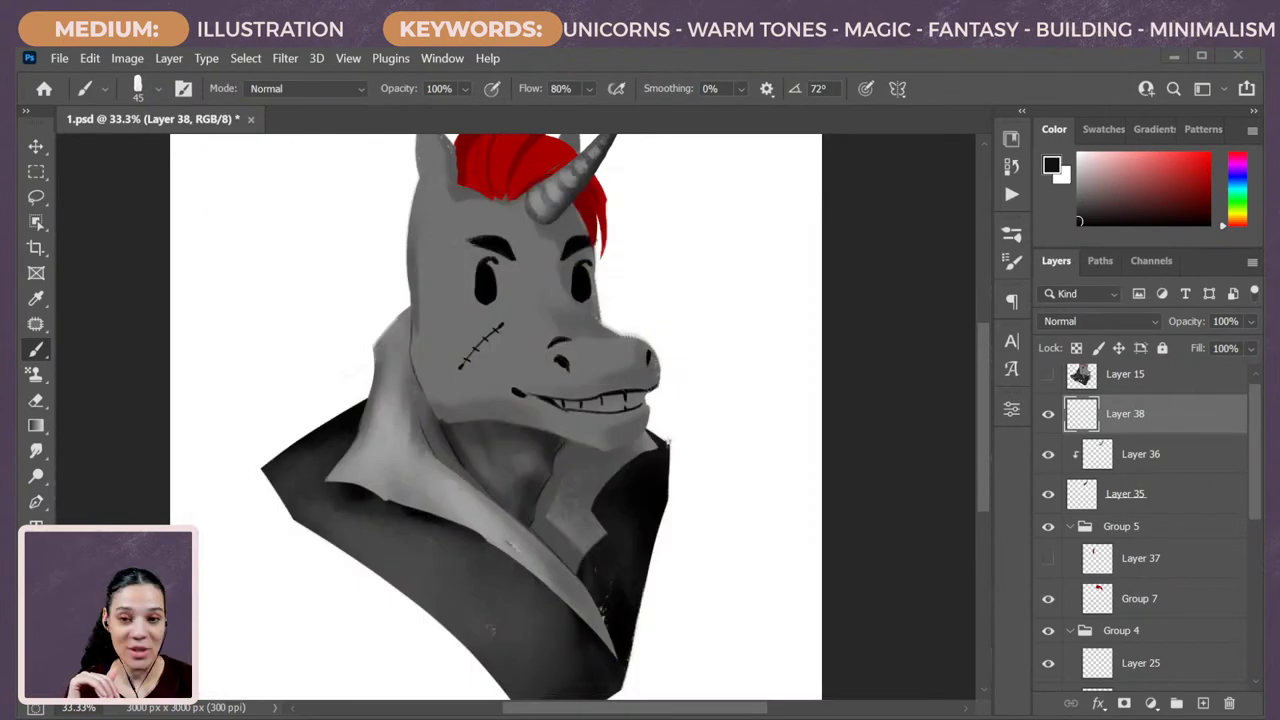